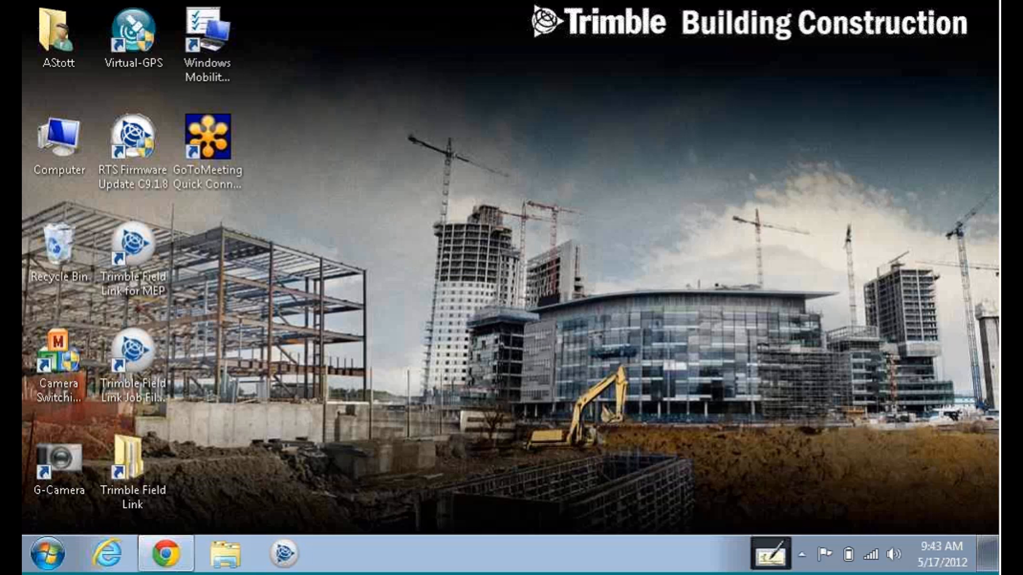
# Toggle the on-screen touch keyboard on and off several times, then dismiss it.
pyautogui.click(770, 554)
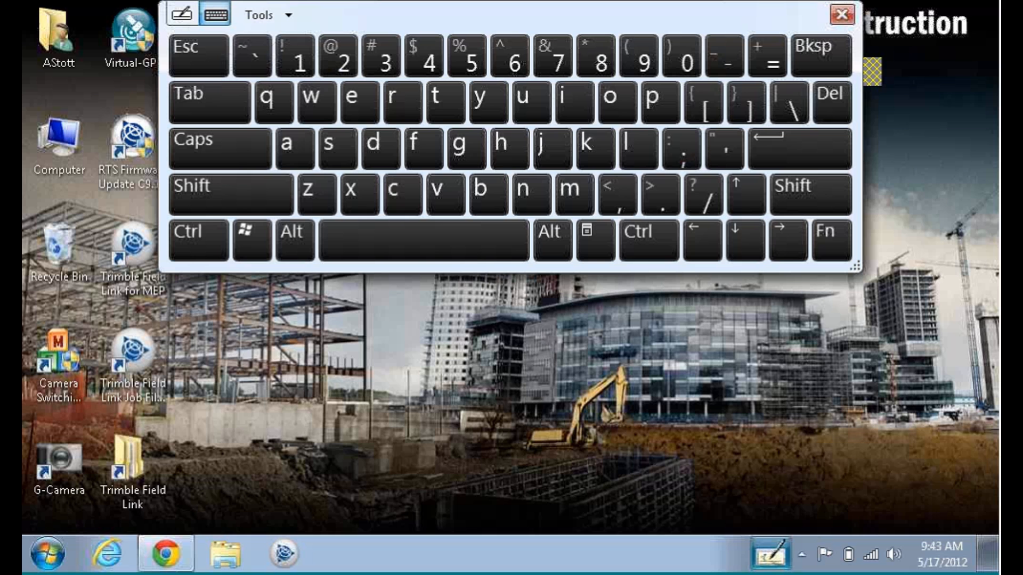
pyautogui.click(771, 553)
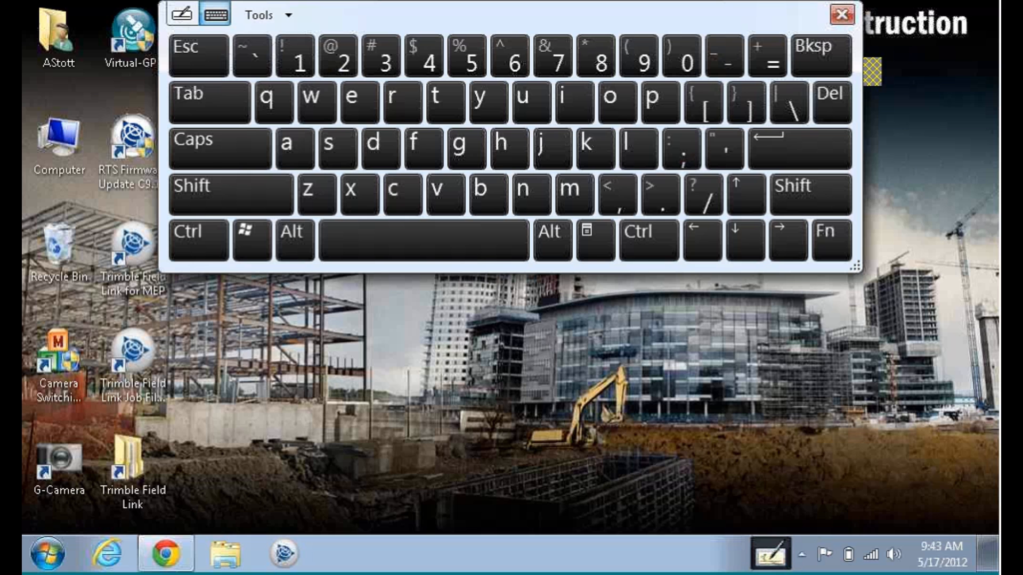
pyautogui.click(771, 554)
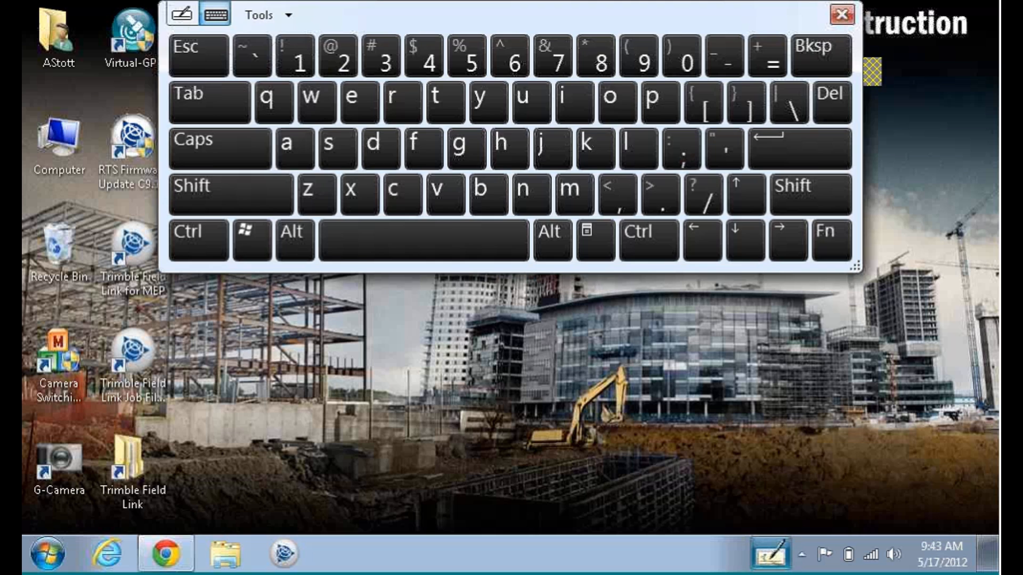
pyautogui.click(770, 554)
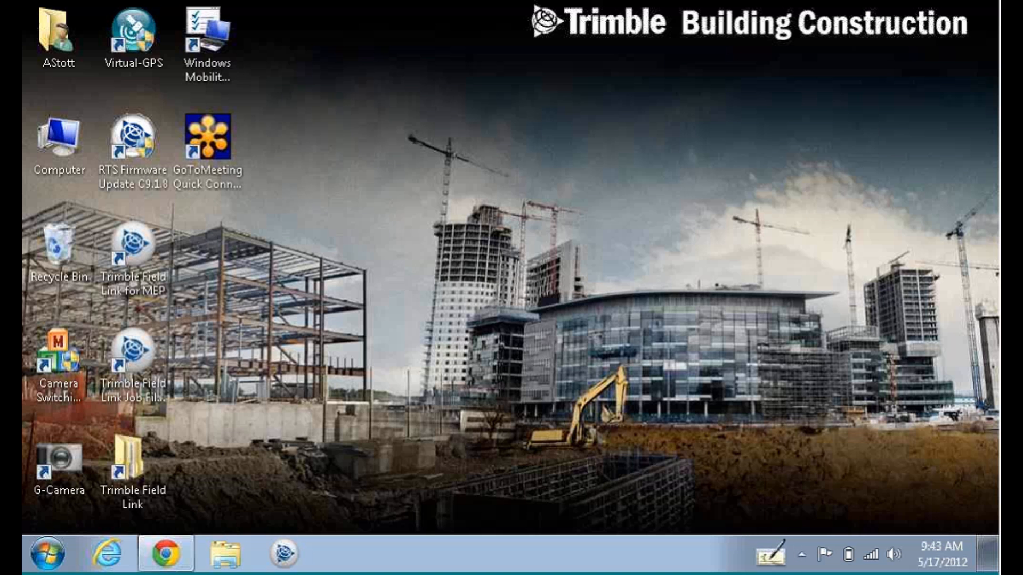
pyautogui.click(770, 554)
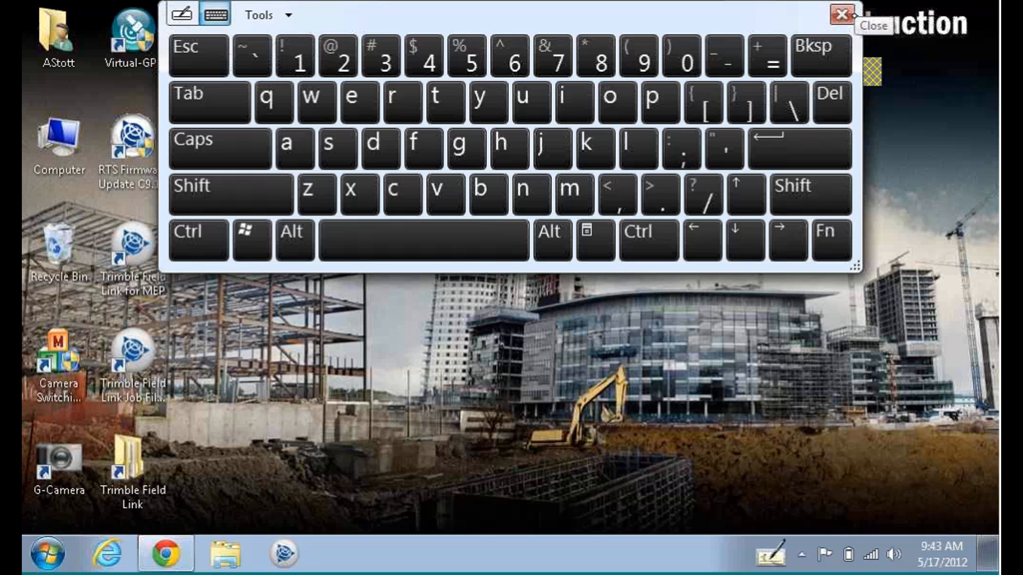
pyautogui.click(852, 15)
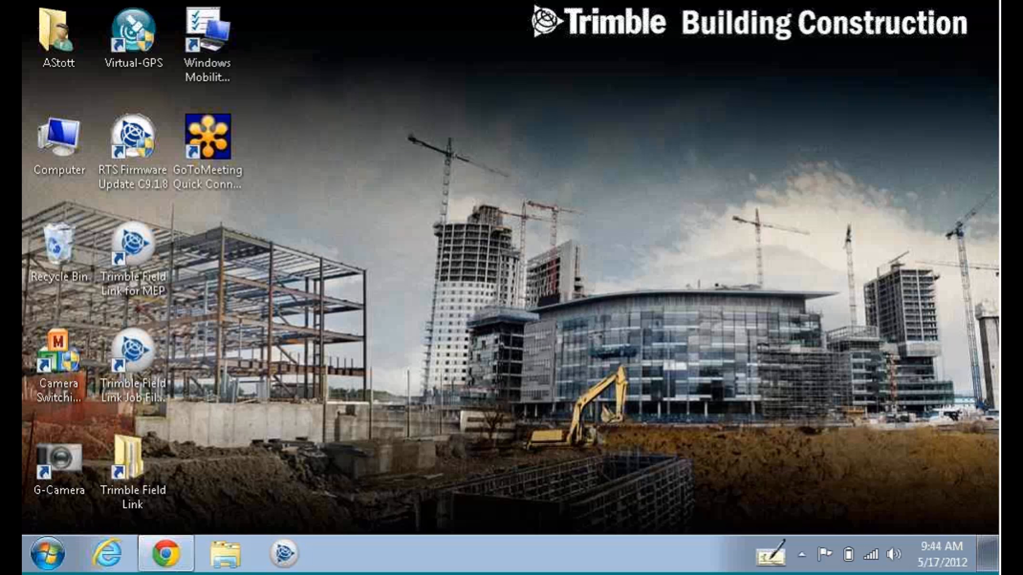
# Briefly select the G-Camera shortcut, view the program list, and check the battery status.
pyautogui.click(60, 456)
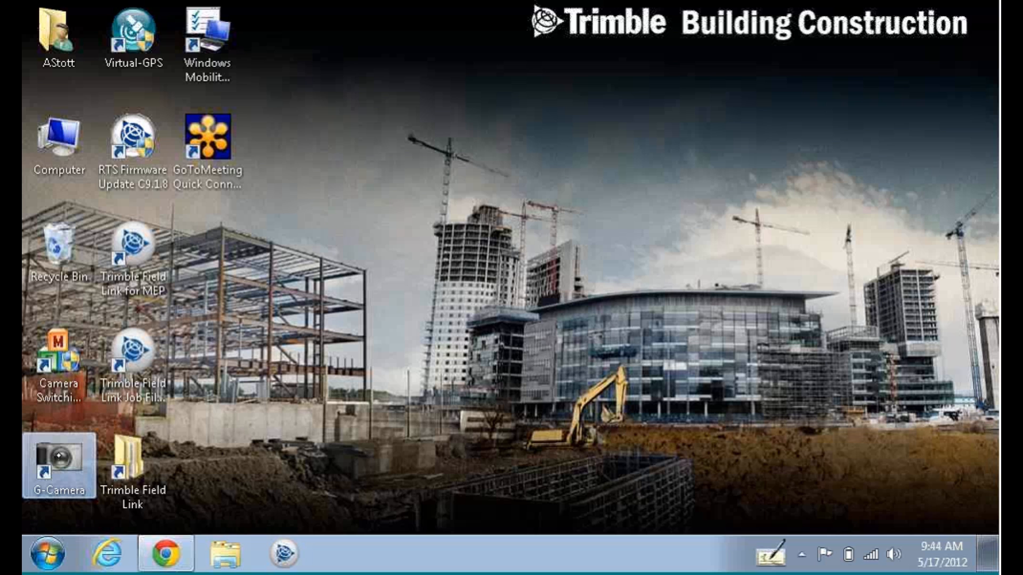
pyautogui.click(440, 287)
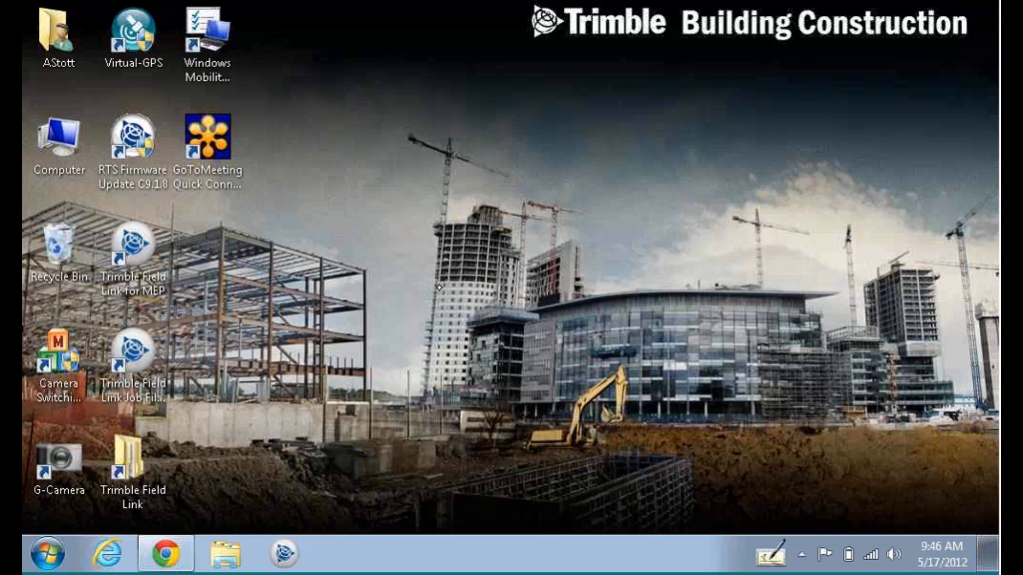
pyautogui.click(48, 551)
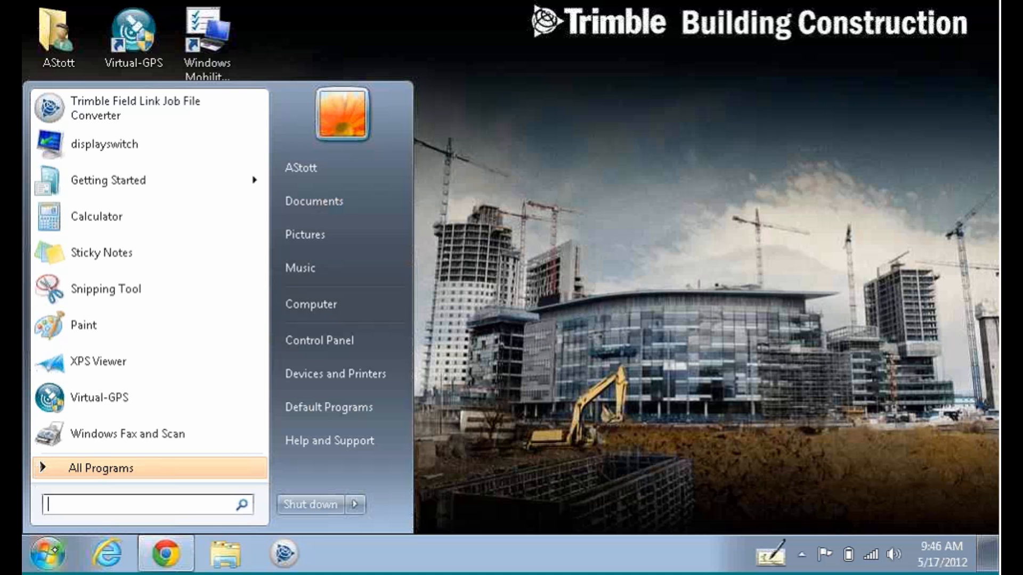
pyautogui.click(591, 273)
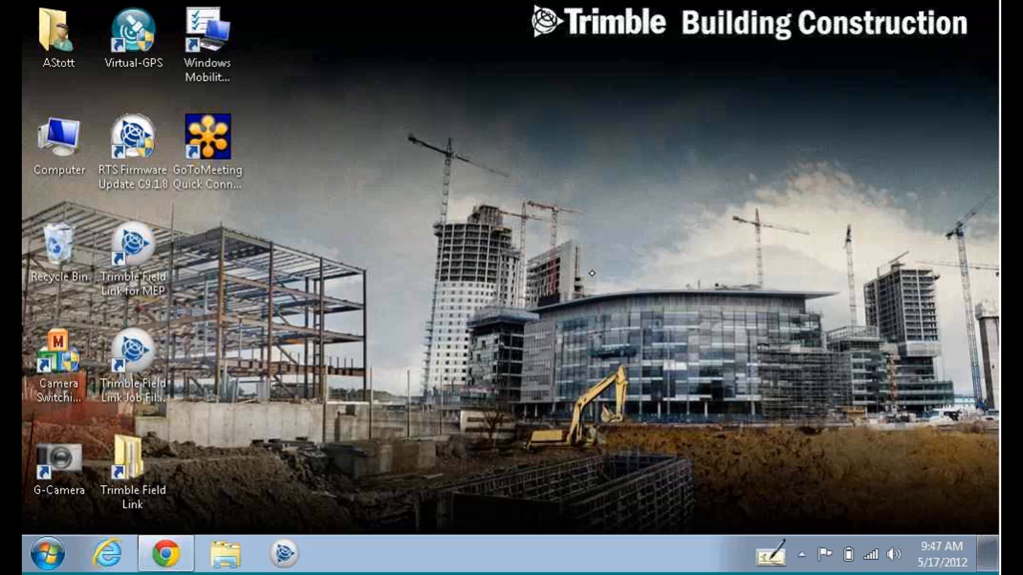
pyautogui.click(848, 555)
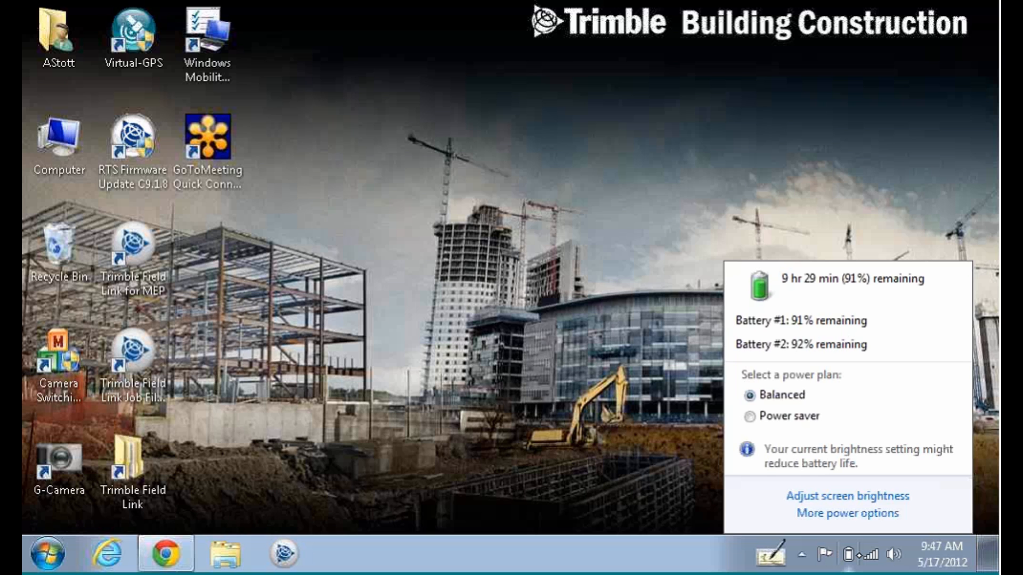
pyautogui.click(849, 133)
# Navigate through My Documents and Trimble Field Link to the Jobs folder and move its window left.
pyautogui.click(60, 25)
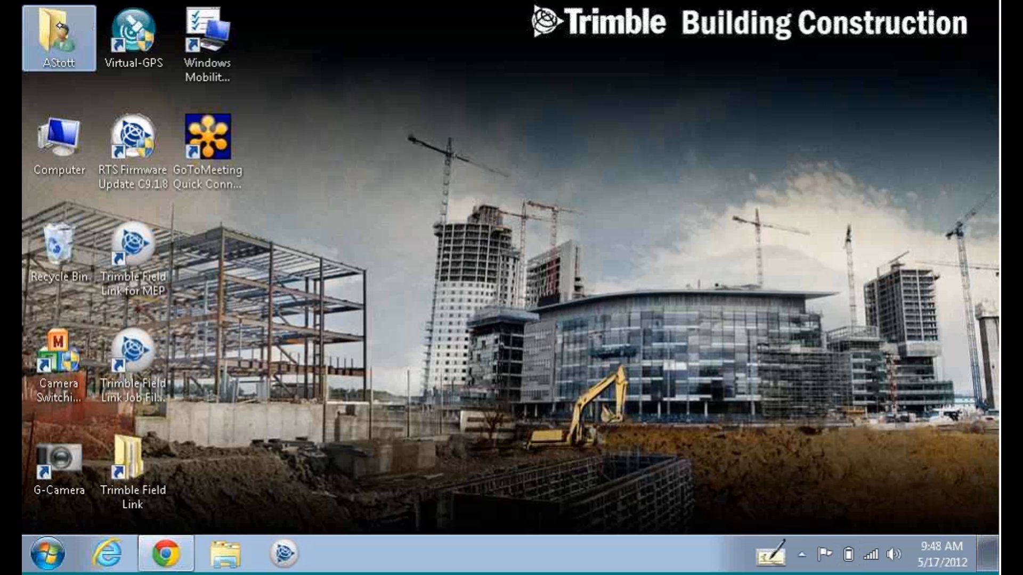
pyautogui.doubleClick(68, 31)
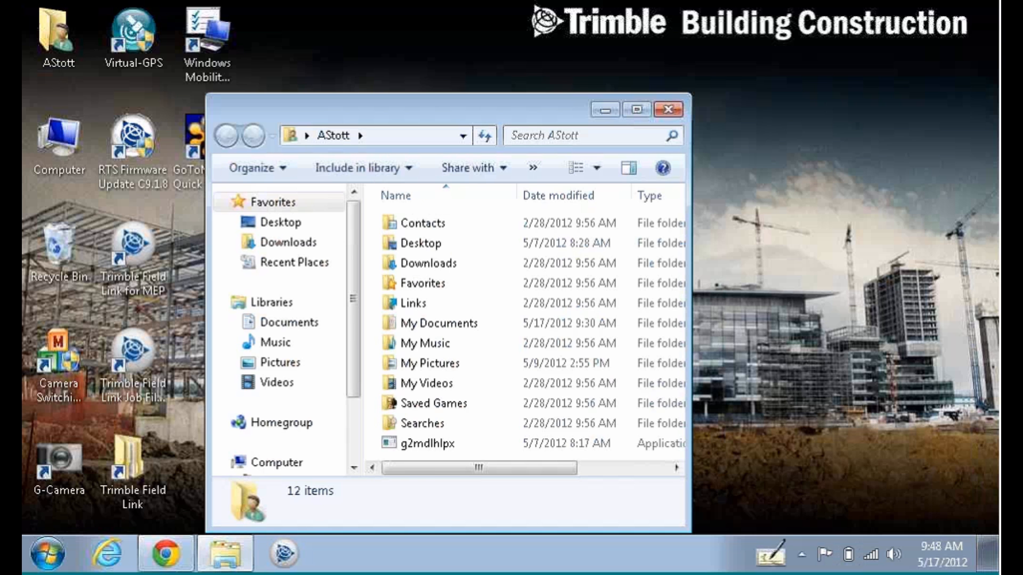
pyautogui.doubleClick(465, 322)
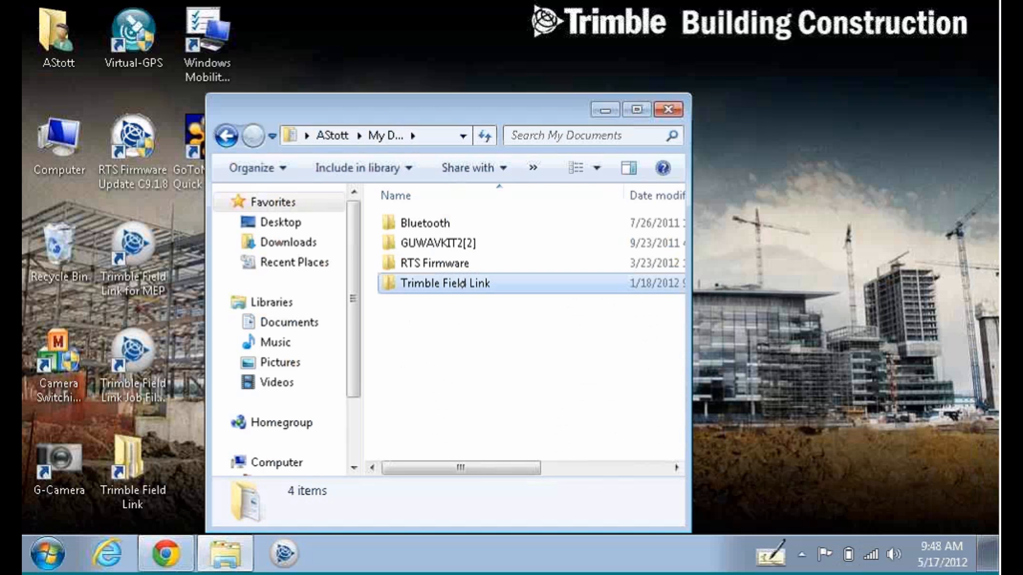
pyautogui.click(461, 283)
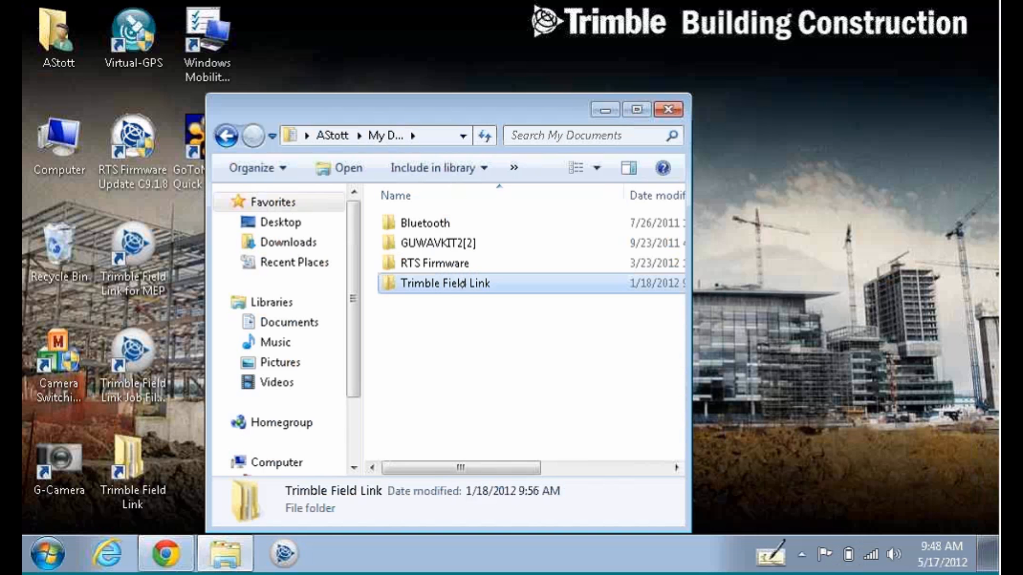
pyautogui.doubleClick(460, 283)
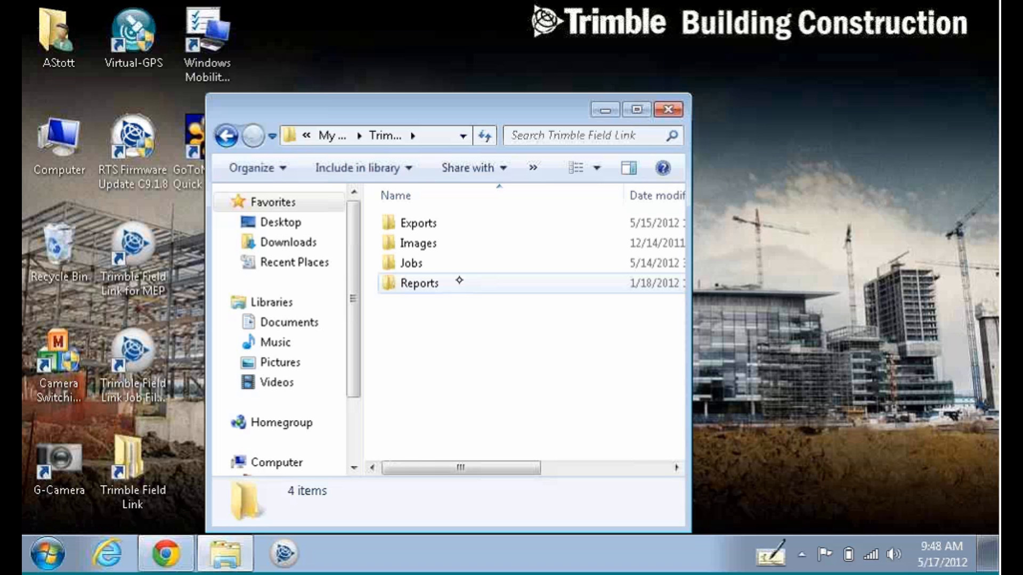
pyautogui.doubleClick(421, 263)
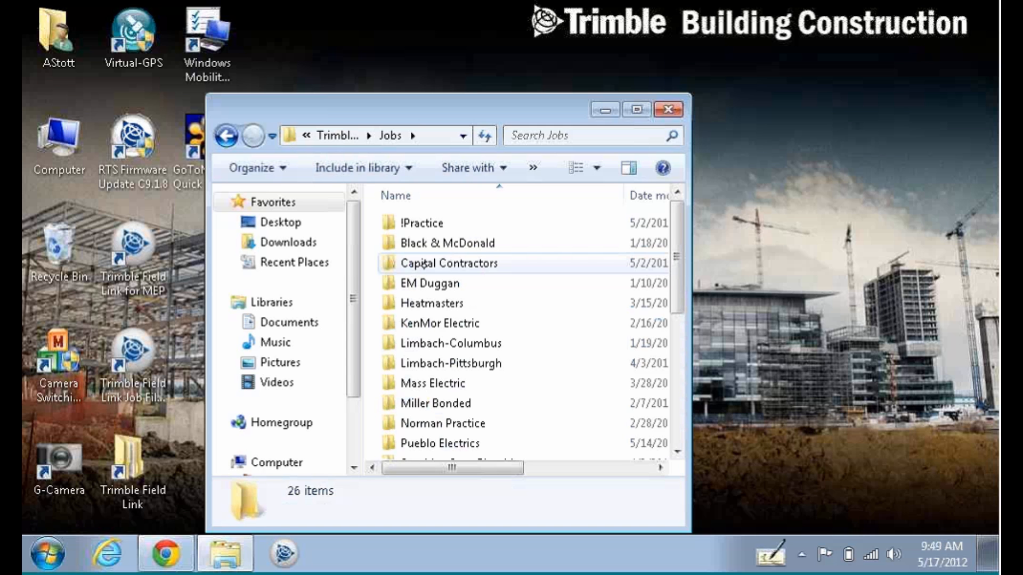
pyautogui.moveTo(480, 111); pyautogui.dragTo(24, 113)
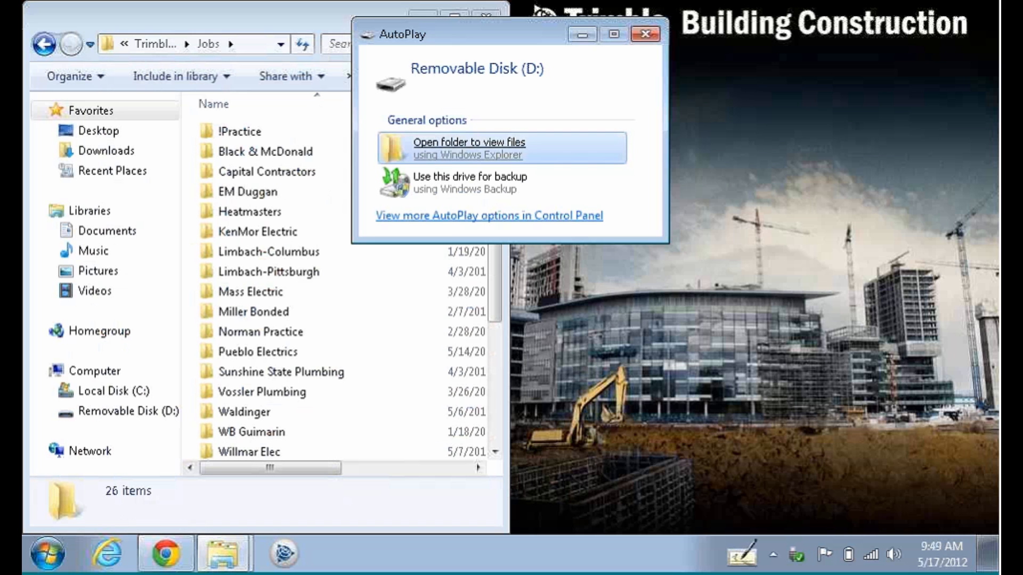
# Open Removable Disk (D:) beside Jobs and copy its Pueblo Electrics folder into Jobs.
pyautogui.click(497, 144)
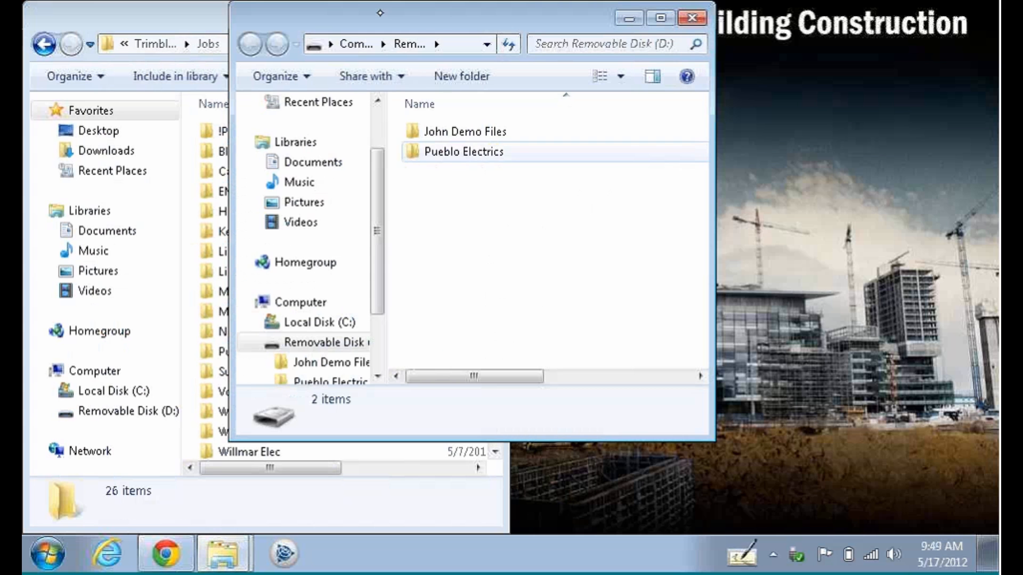
pyautogui.moveTo(476, 32); pyautogui.dragTo(997, 170)
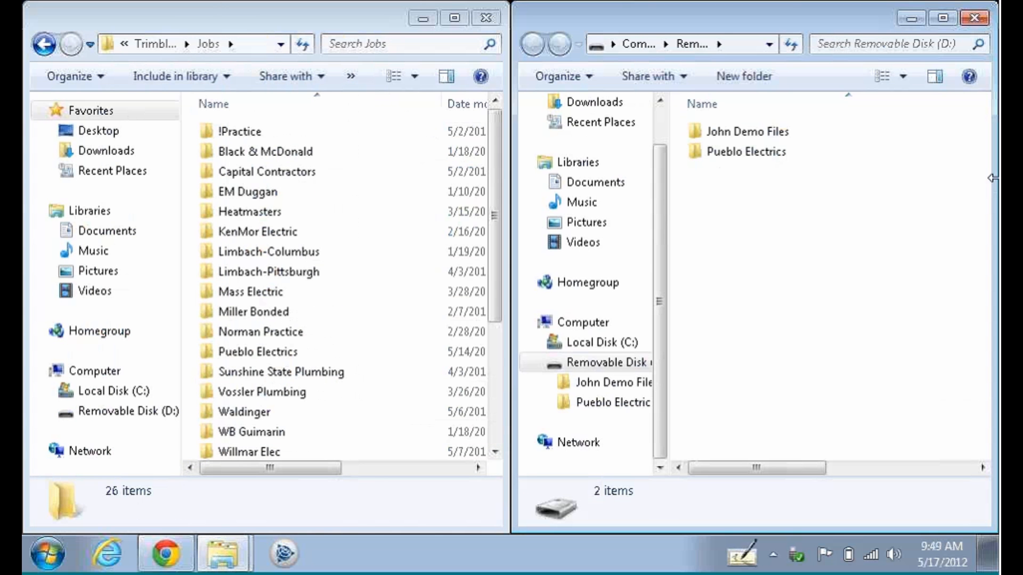
pyautogui.moveTo(791, 210); pyautogui.dragTo(295, 352)
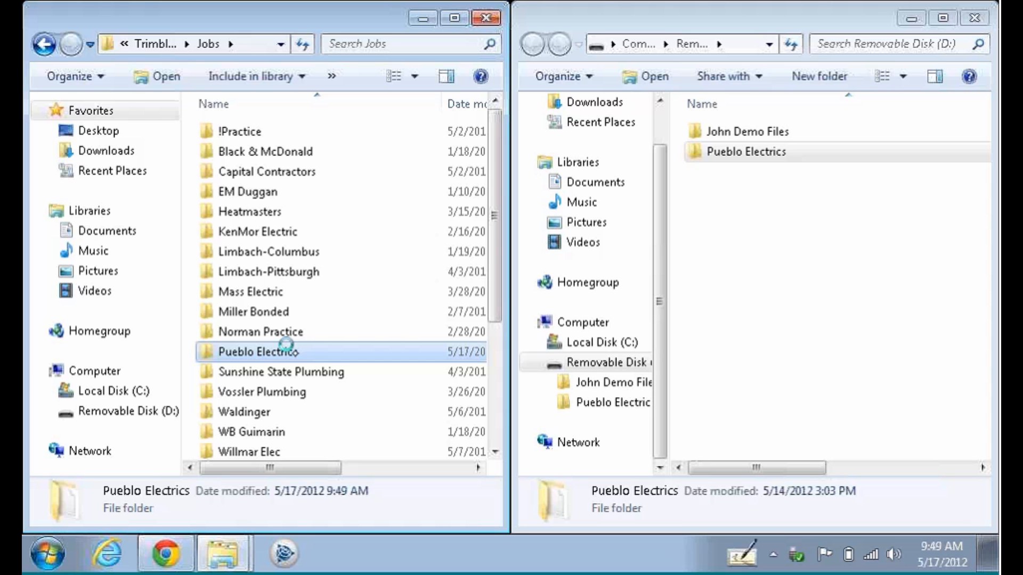
pyautogui.click(791, 226)
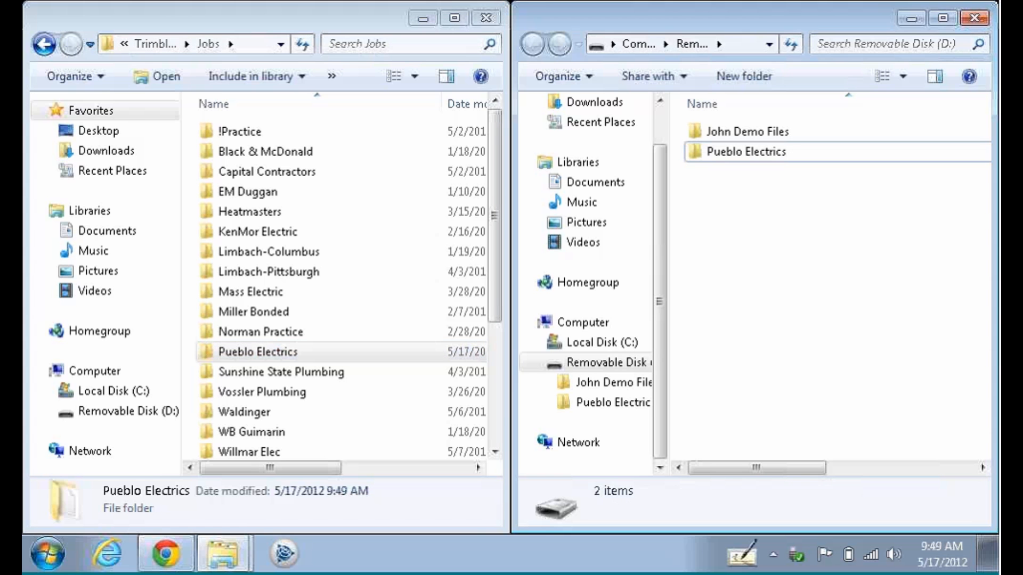
# Switch to the QuickPen WebEx page, load the Windows Live sign-in in a new tab, then close the browser.
pyautogui.click(168, 545)
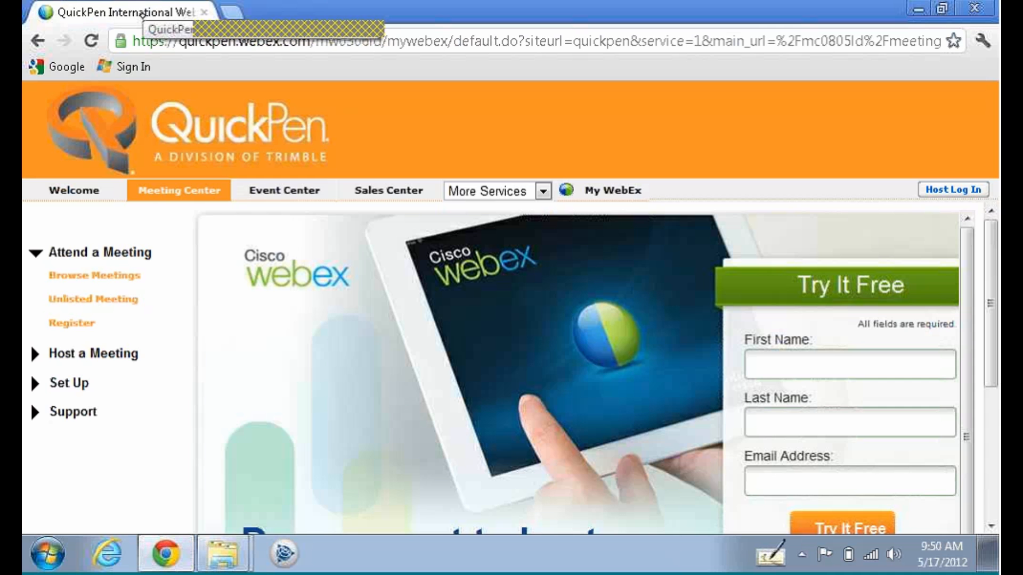
pyautogui.hotkey('ctrl', 't')
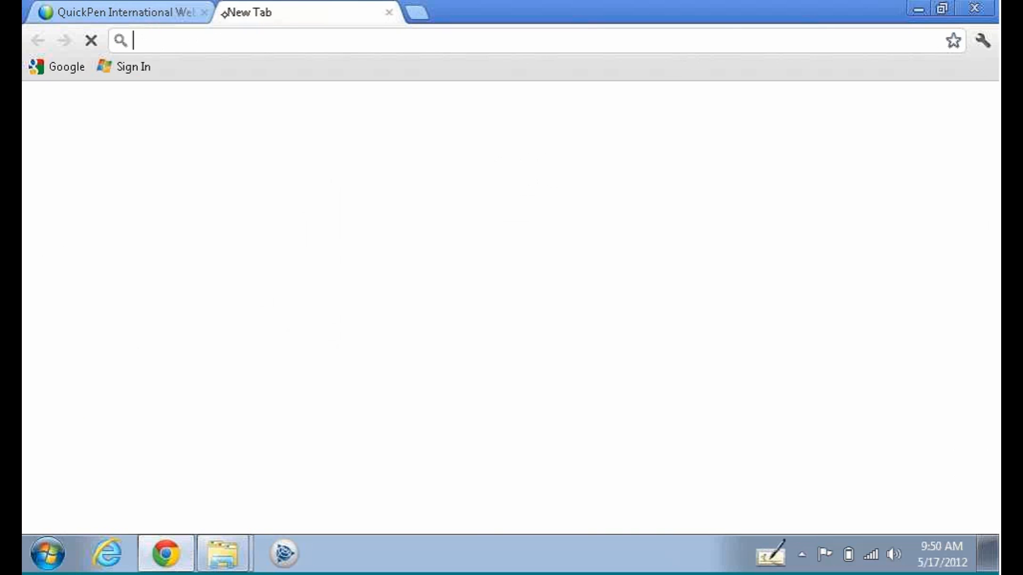
pyautogui.click(134, 66)
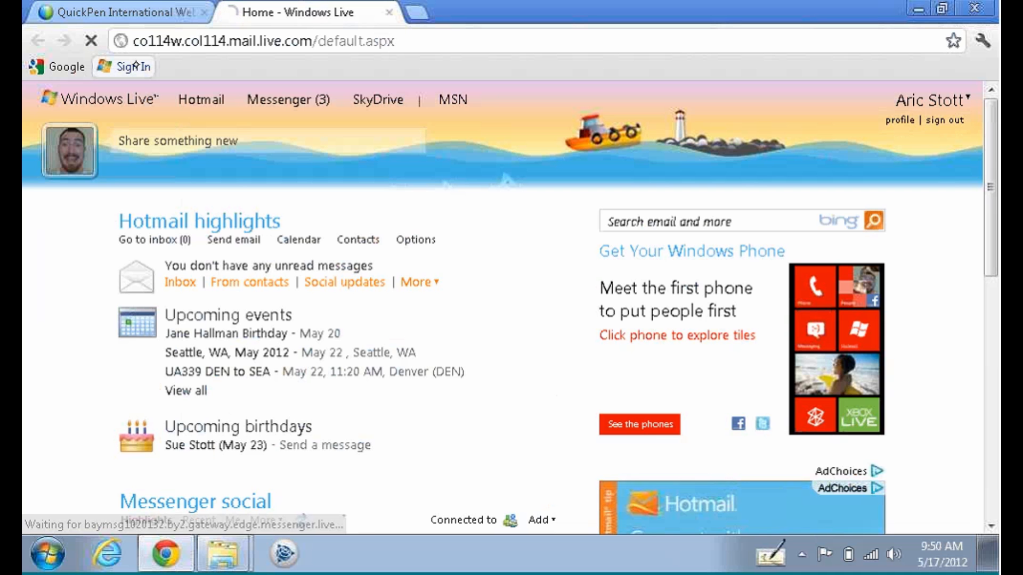
pyautogui.click(974, 7)
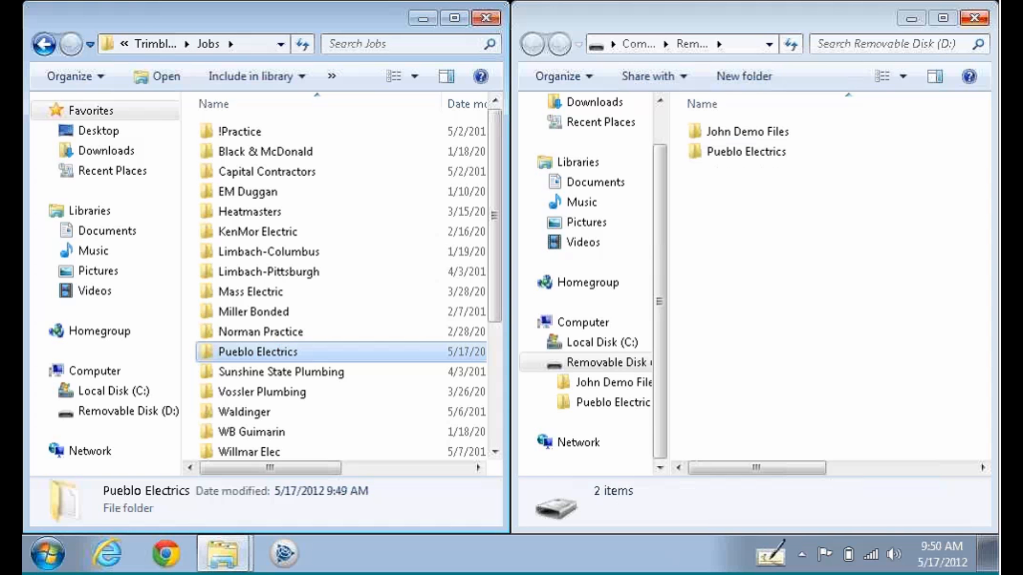
# Close the Removable Disk (D:) window, then resize and close the Jobs window.
pyautogui.click(974, 18)
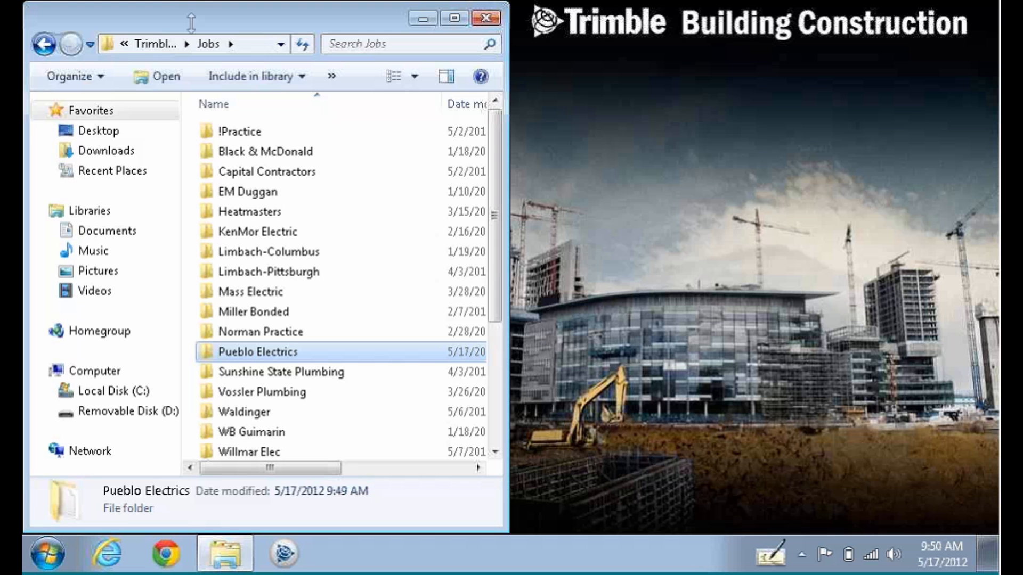
pyautogui.moveTo(191, 24); pyautogui.dragTo(454, 182)
pyautogui.click(486, 191)
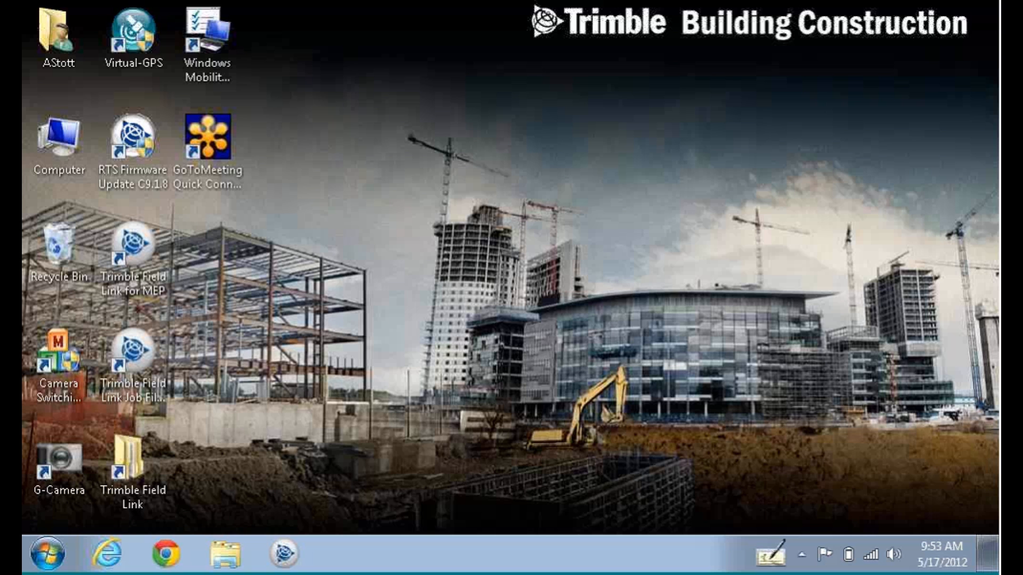
# Eject Removable Disk (D:) using the USB icon in the hidden notification icons.
pyautogui.click(801, 554)
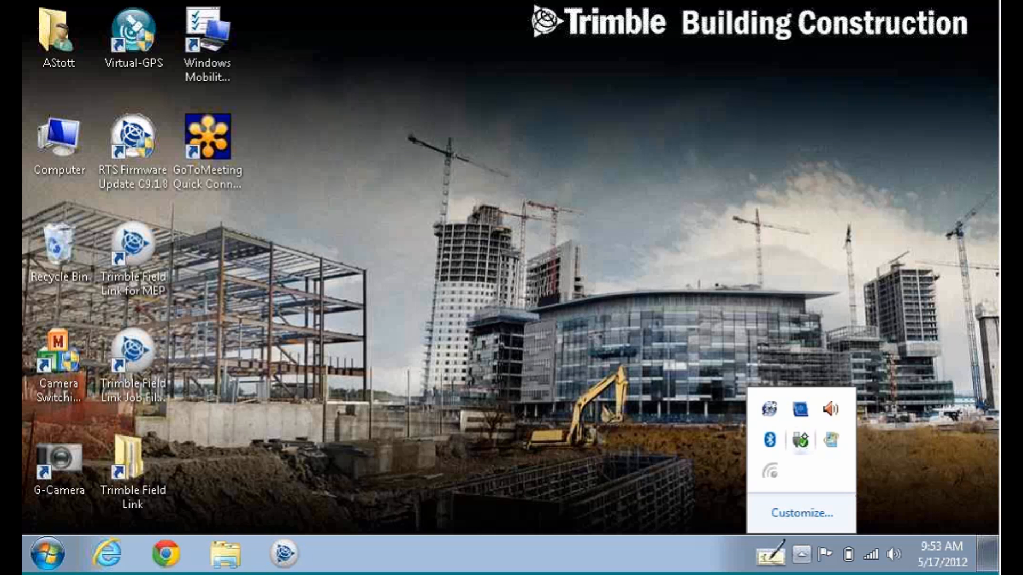
pyautogui.click(801, 438)
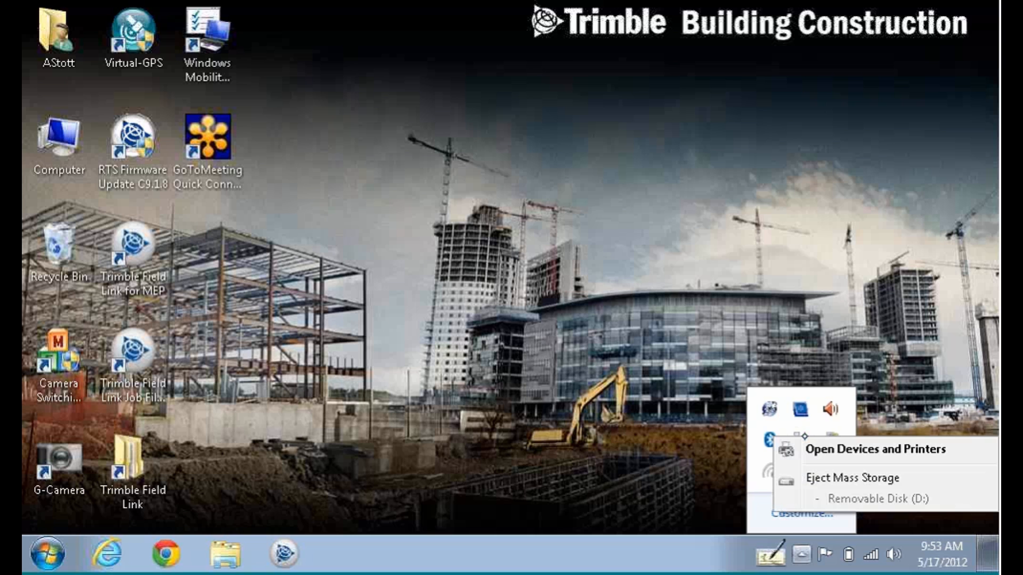
pyautogui.click(863, 478)
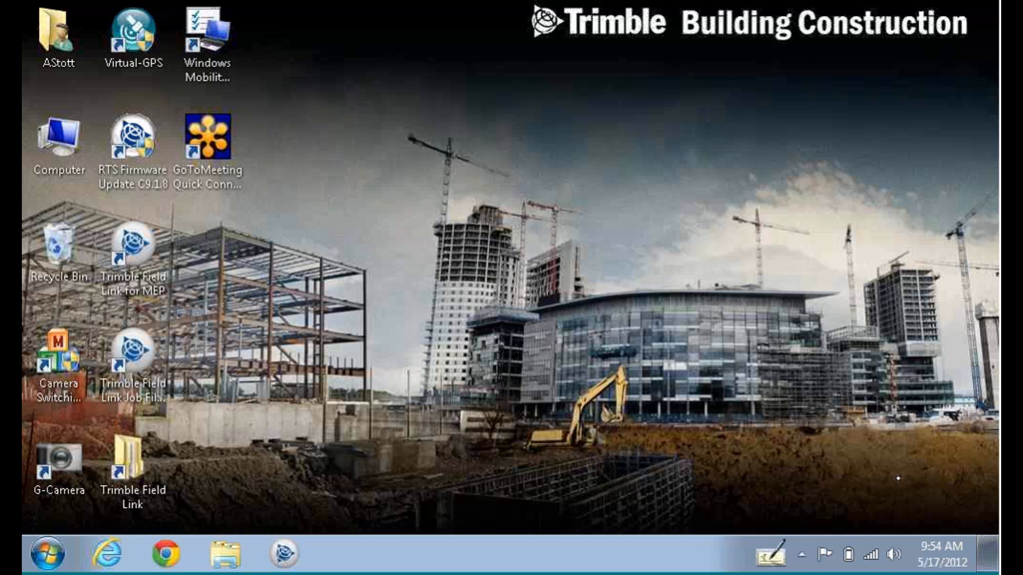
pyautogui.doubleClick(57, 24)
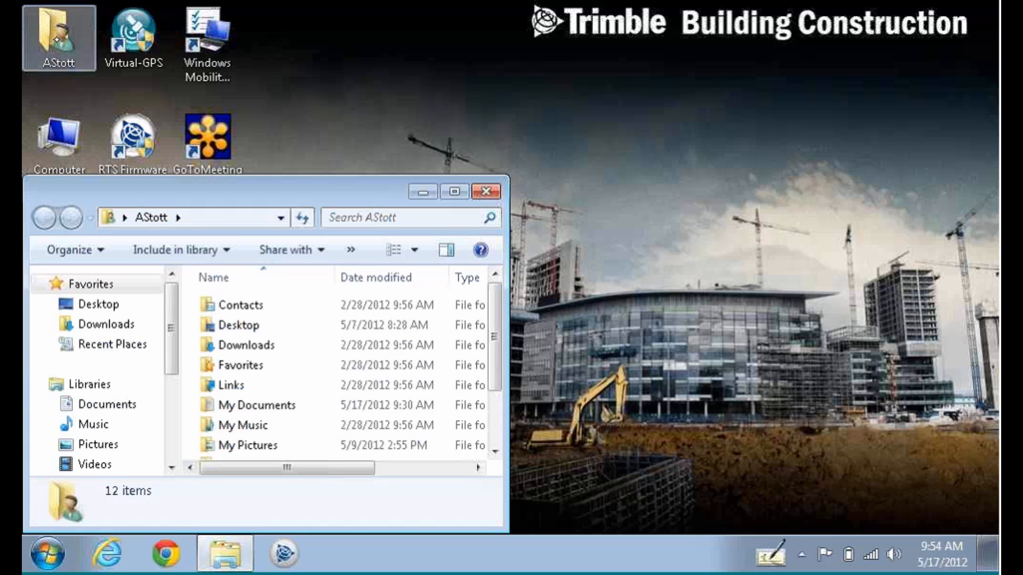
pyautogui.doubleClick(281, 404)
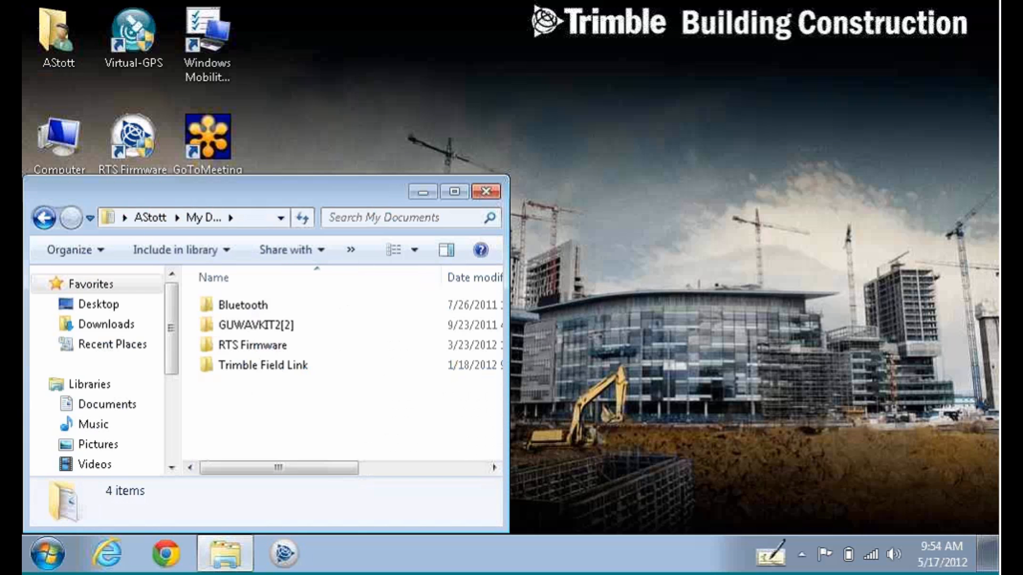
pyautogui.doubleClick(290, 364)
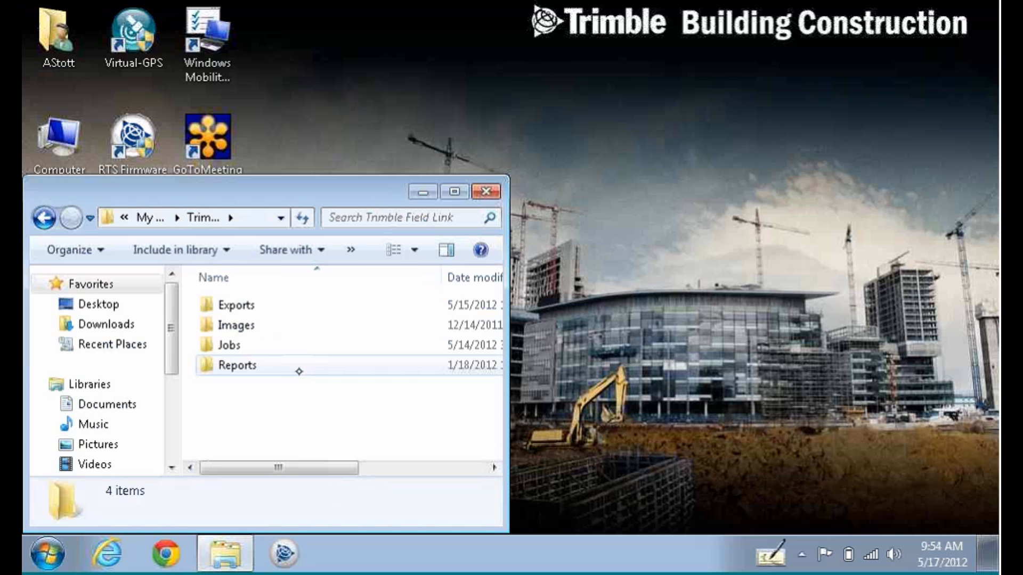
pyautogui.click(494, 188)
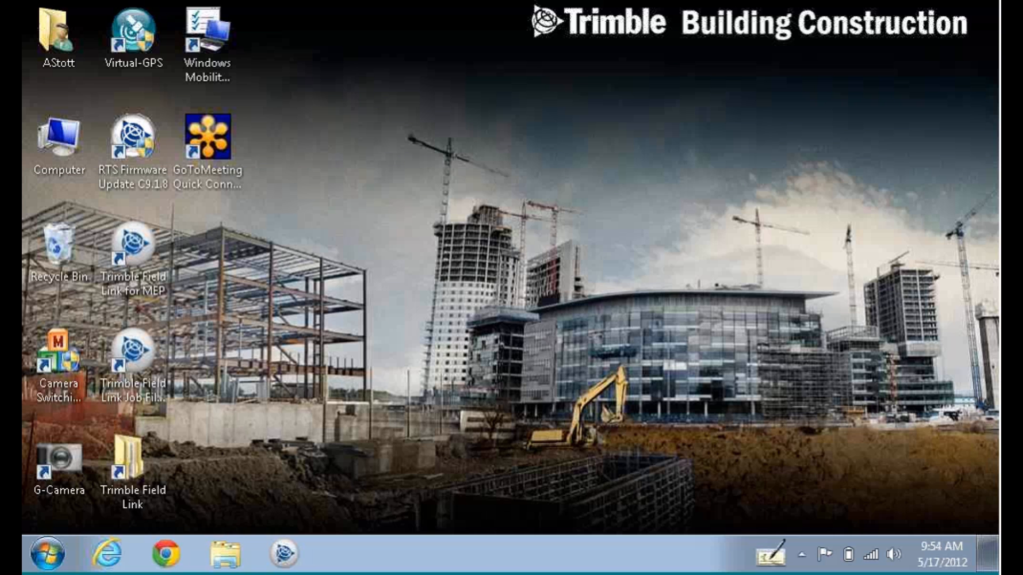
pyautogui.doubleClick(123, 458)
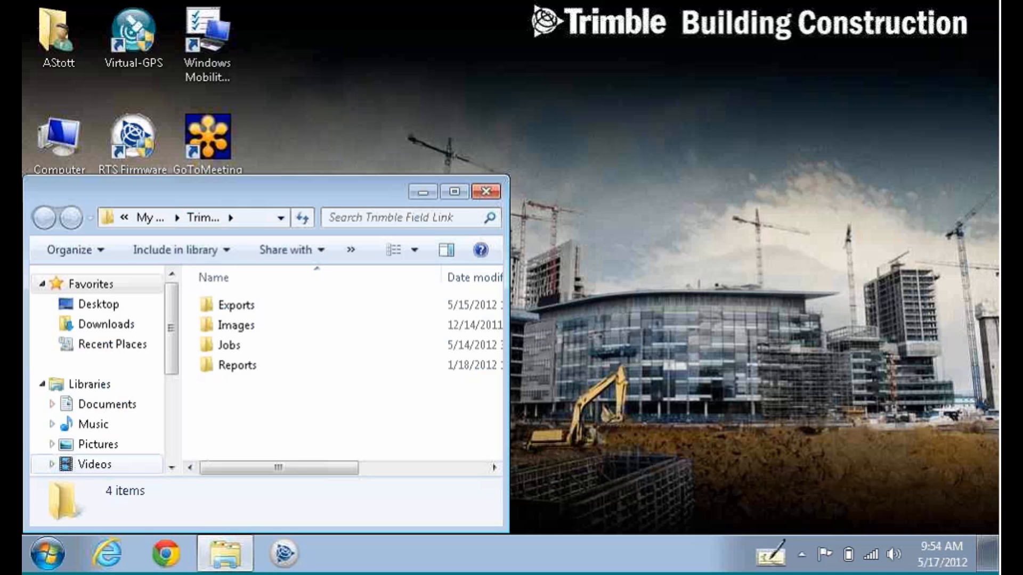
pyautogui.click(492, 189)
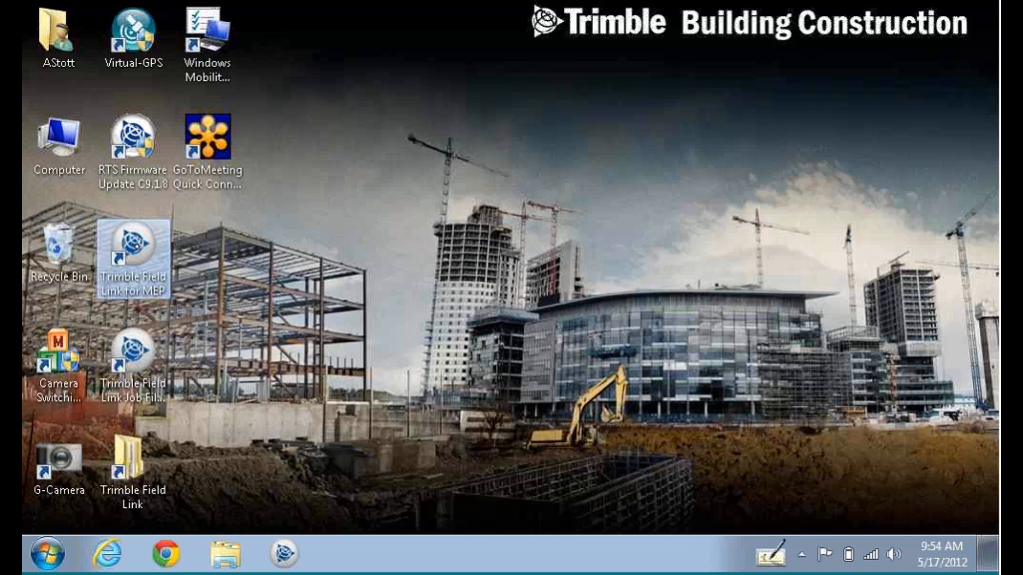
# Launch the Trimble Field Link Job File Converter from its desktop shortcut.
pyautogui.moveTo(146, 284); pyautogui.dragTo(97, 272)
pyautogui.click(143, 352)
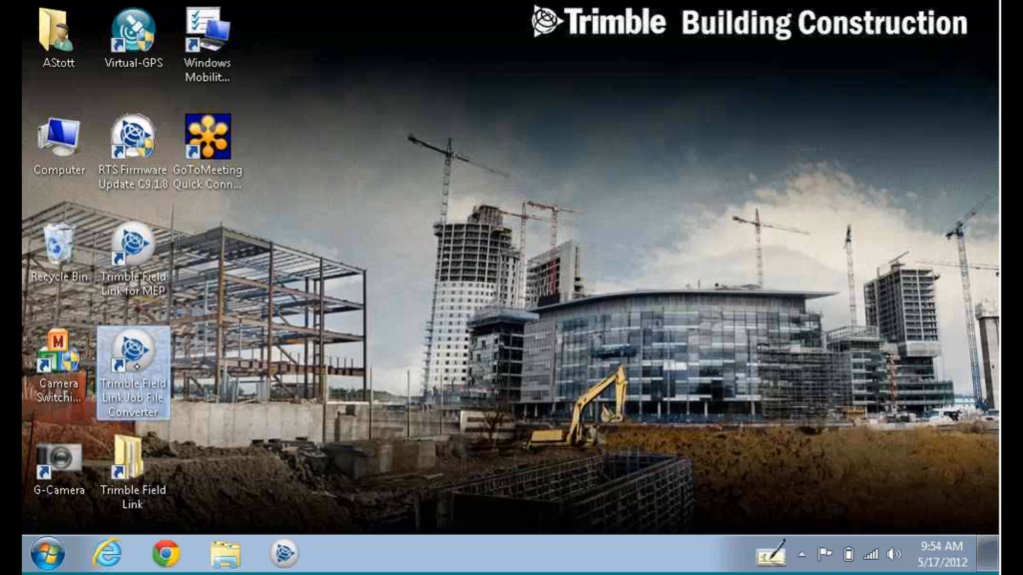
pyautogui.doubleClick(131, 359)
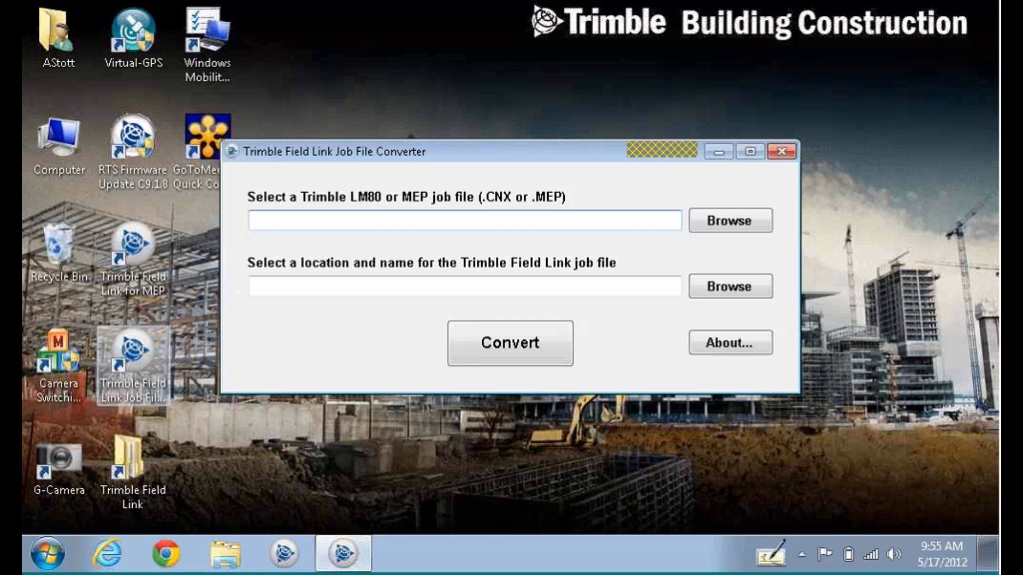
# Browse for an LM80 or MEP job file, cancel without choosing one, and exit the converter.
pyautogui.click(746, 218)
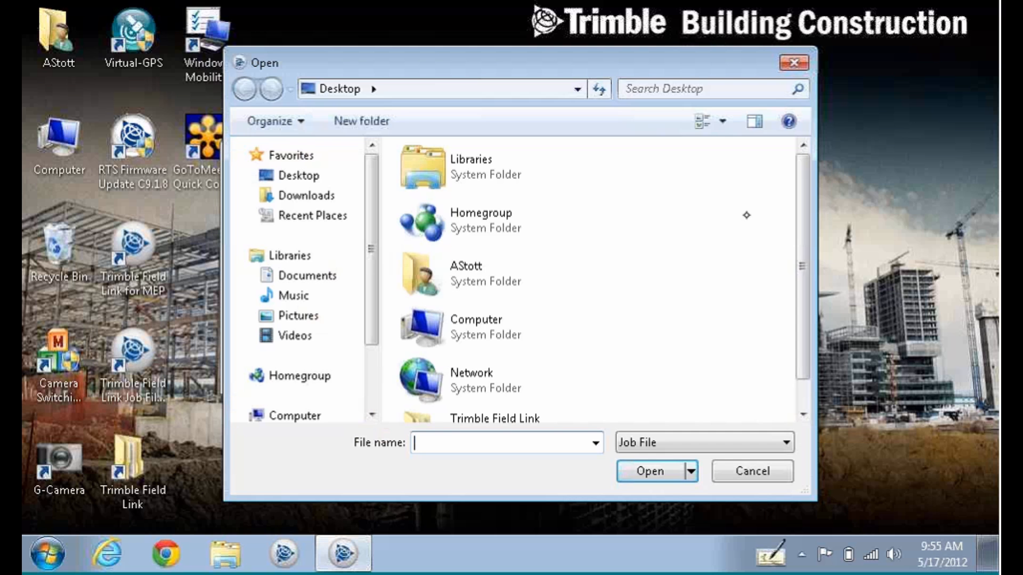
pyautogui.moveTo(808, 292); pyautogui.dragTo(808, 345)
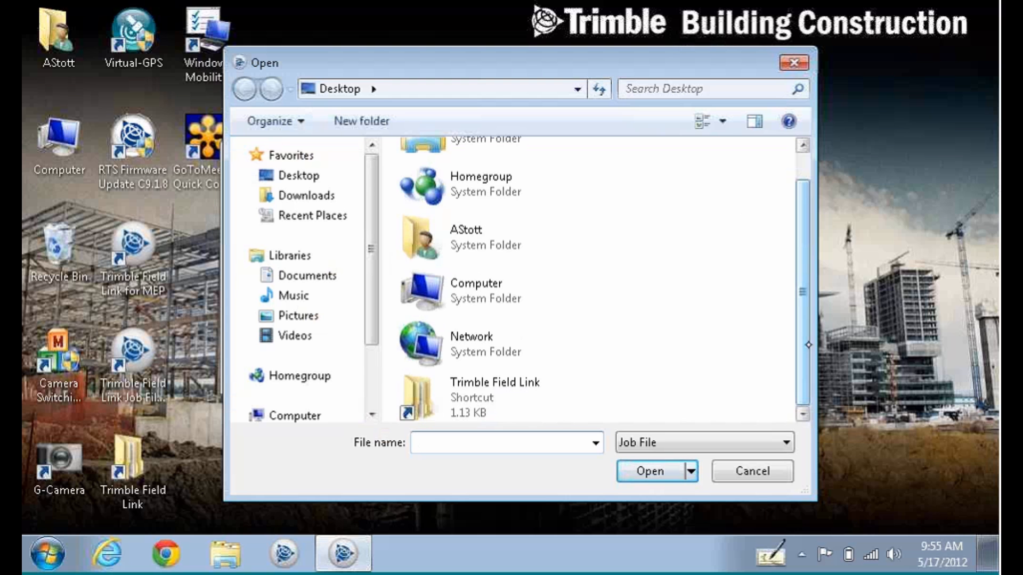
pyautogui.click(516, 383)
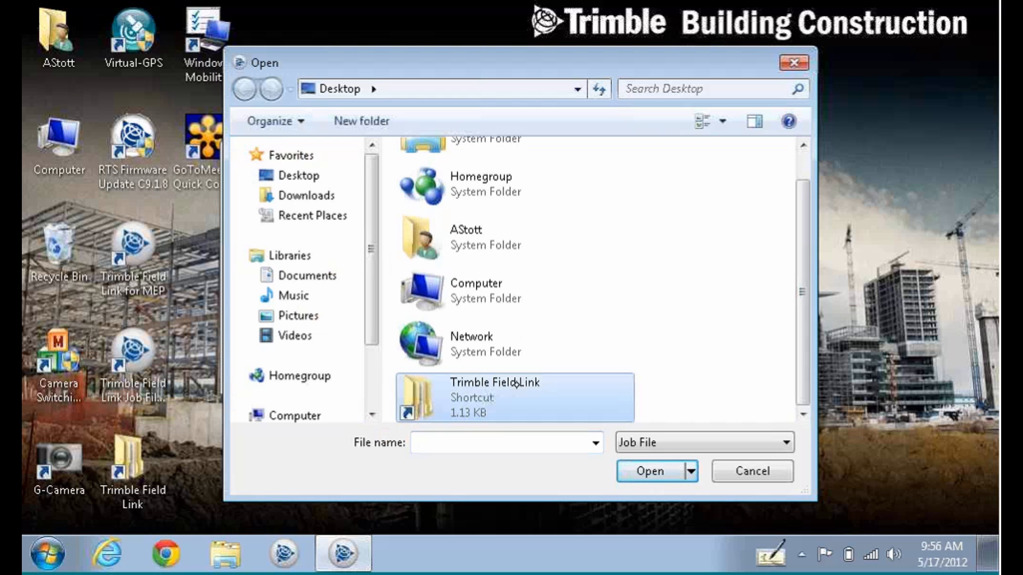
pyautogui.click(805, 59)
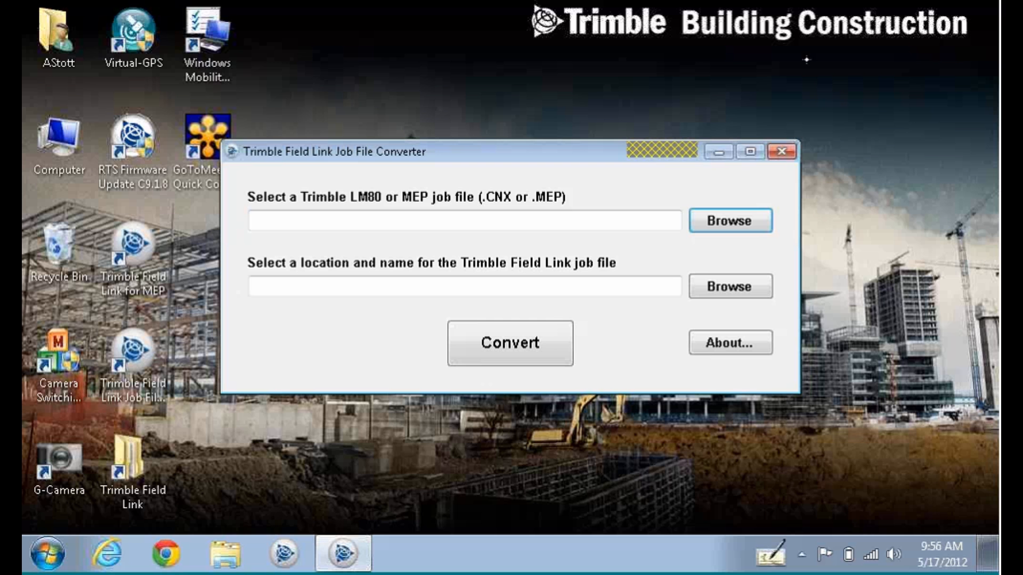
pyautogui.click(791, 151)
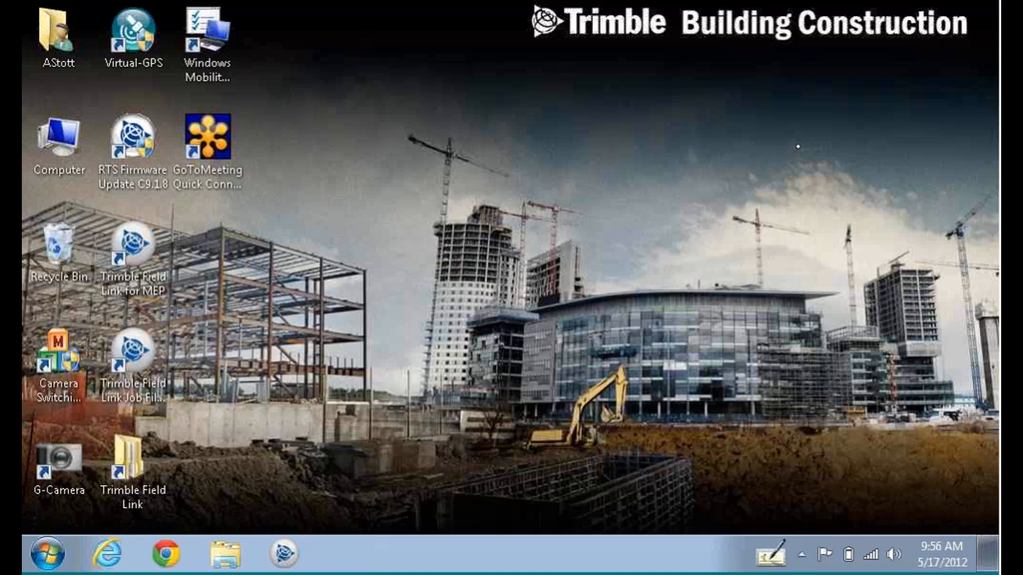
pyautogui.click(152, 344)
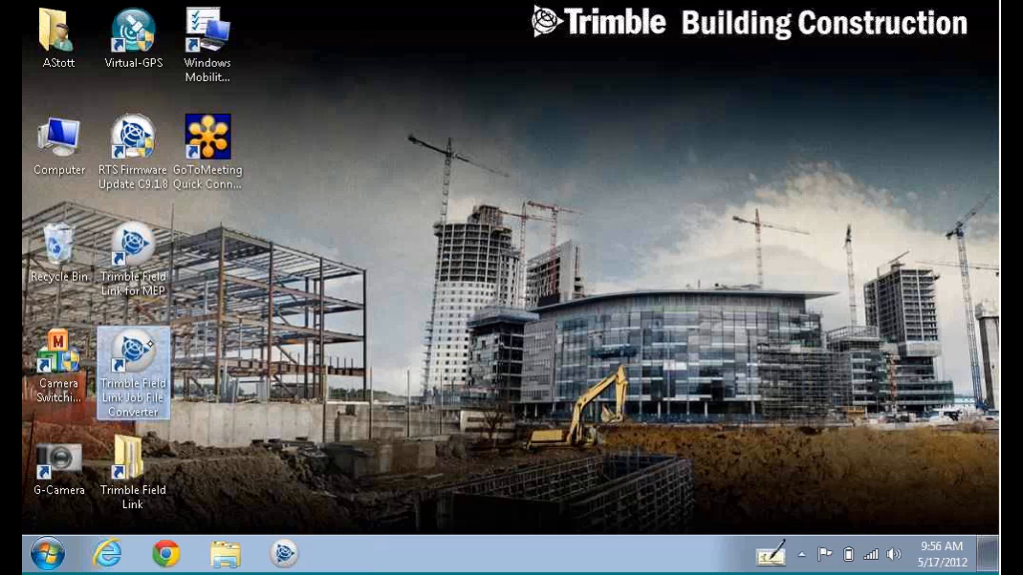
pyautogui.click(135, 233)
pyautogui.click(137, 347)
pyautogui.click(142, 232)
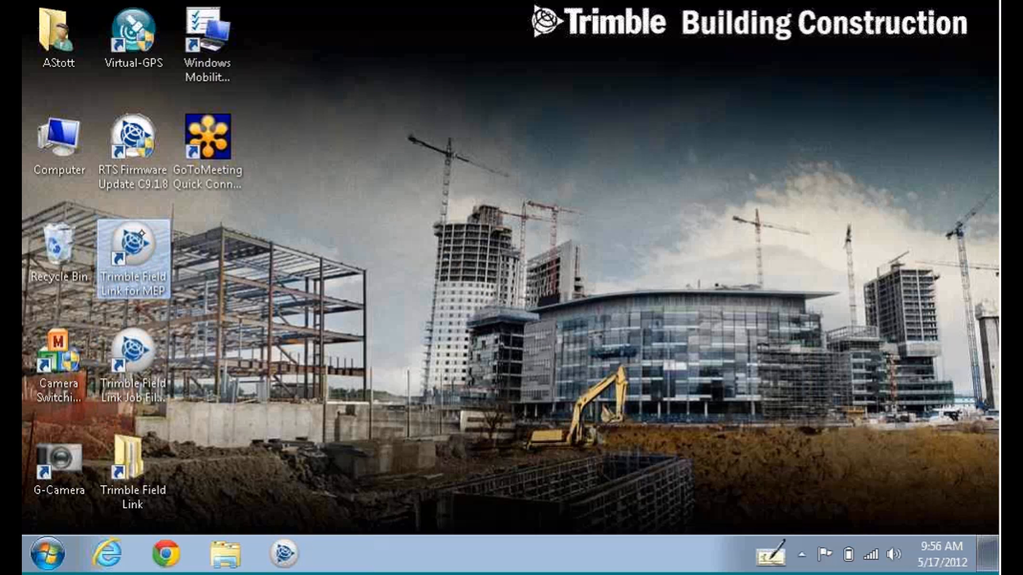
pyautogui.click(423, 234)
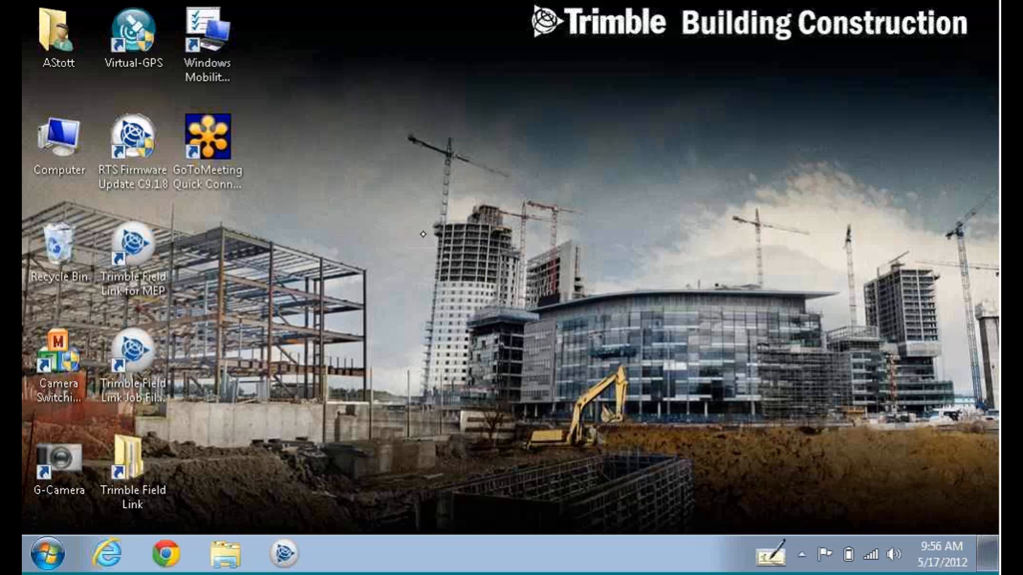
pyautogui.rightClick(429, 293)
pyautogui.rightClick(421, 290)
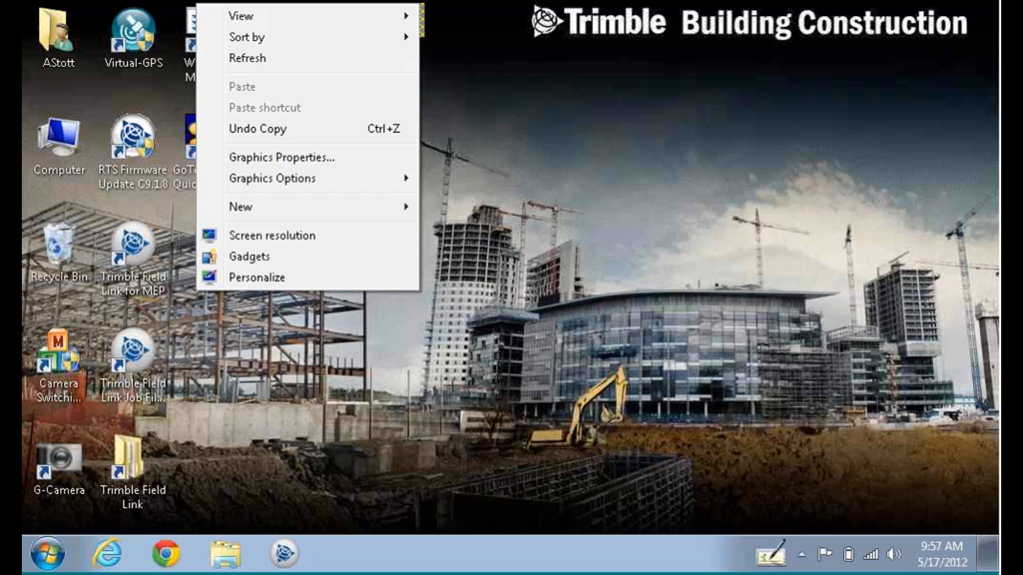
pyautogui.click(590, 178)
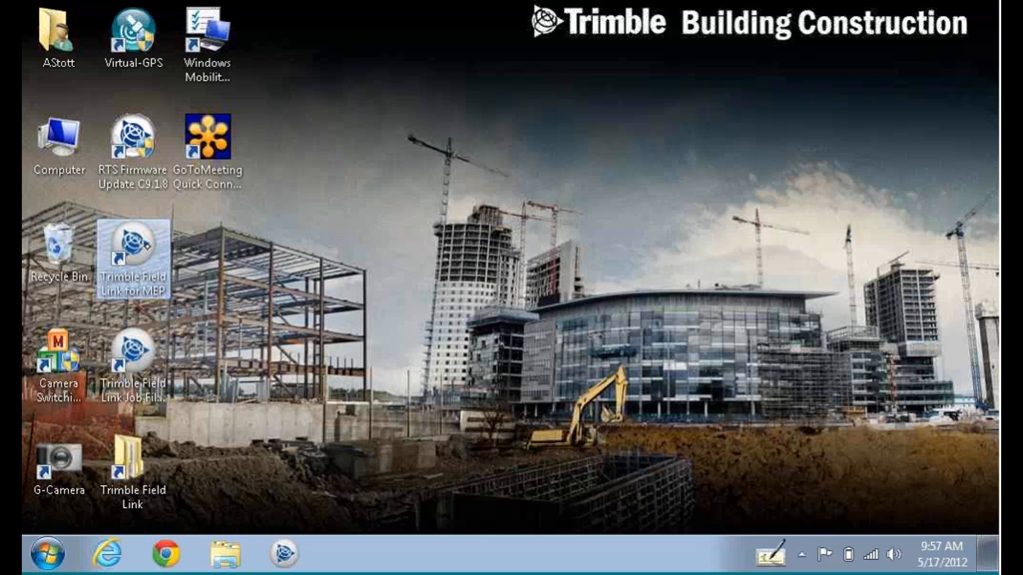
pyautogui.rightClick(143, 247)
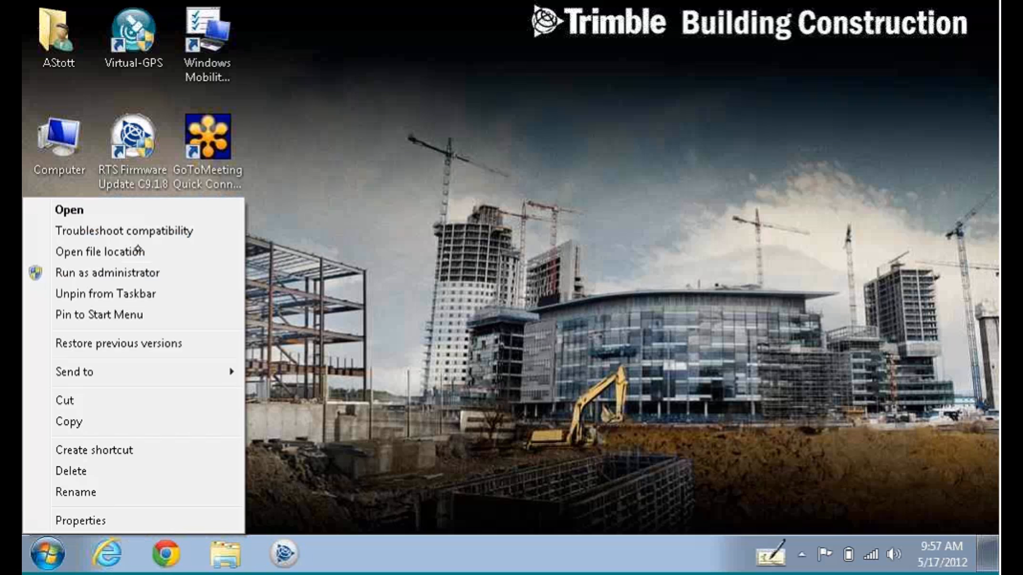
pyautogui.click(562, 276)
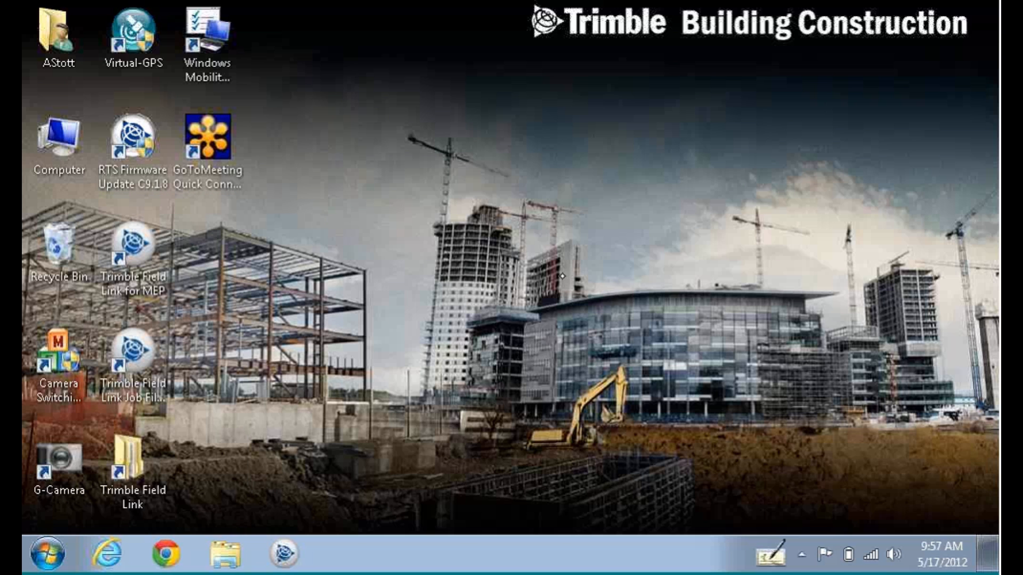
pyautogui.click(473, 258)
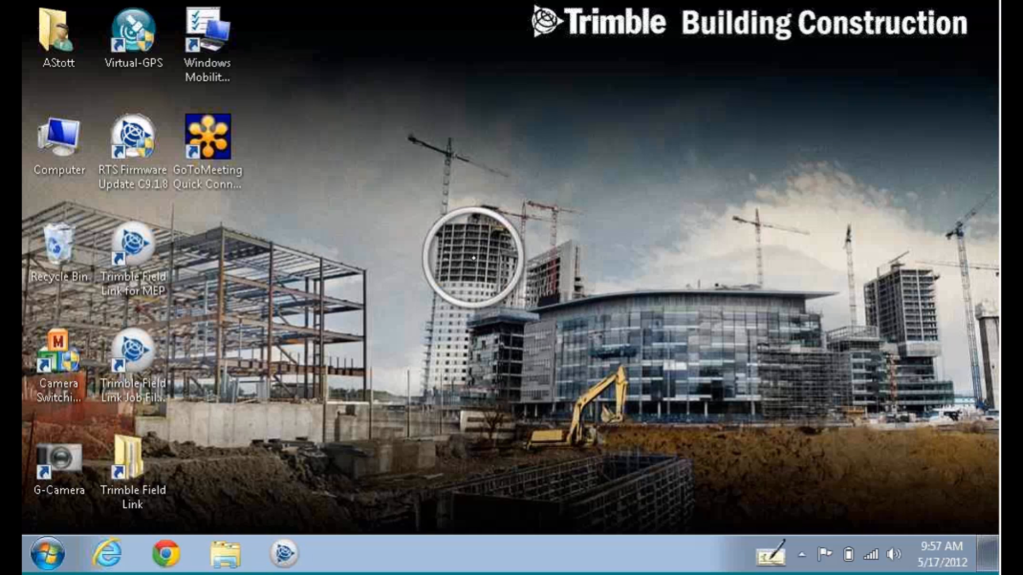
pyautogui.rightClick(473, 258)
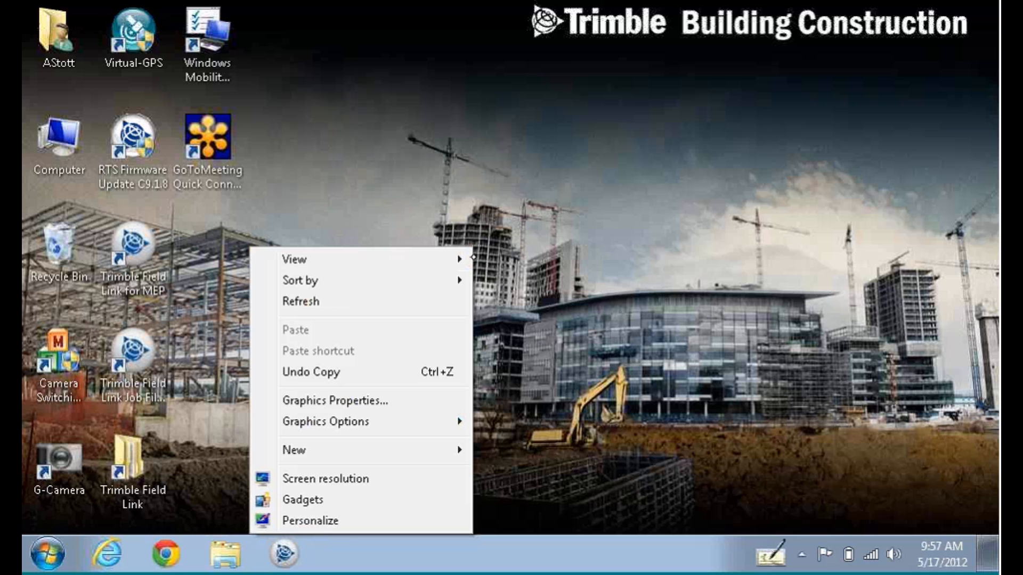
pyautogui.click(630, 254)
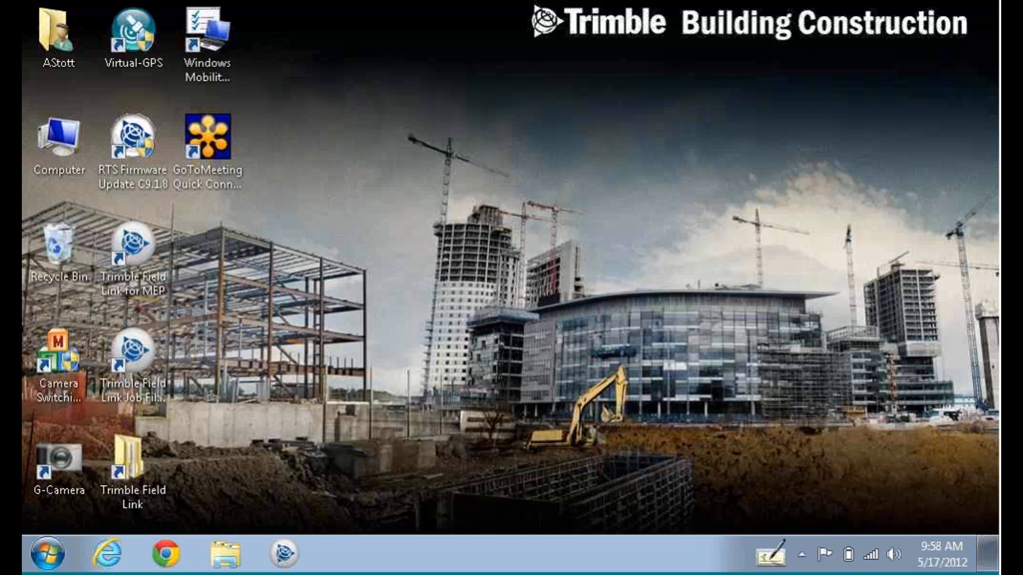
# Launch Trimble Field Link, browse the Jobs, Create Data, Lay Out and Collect Data menus, then open Model Viewer.
pyautogui.click(265, 547)
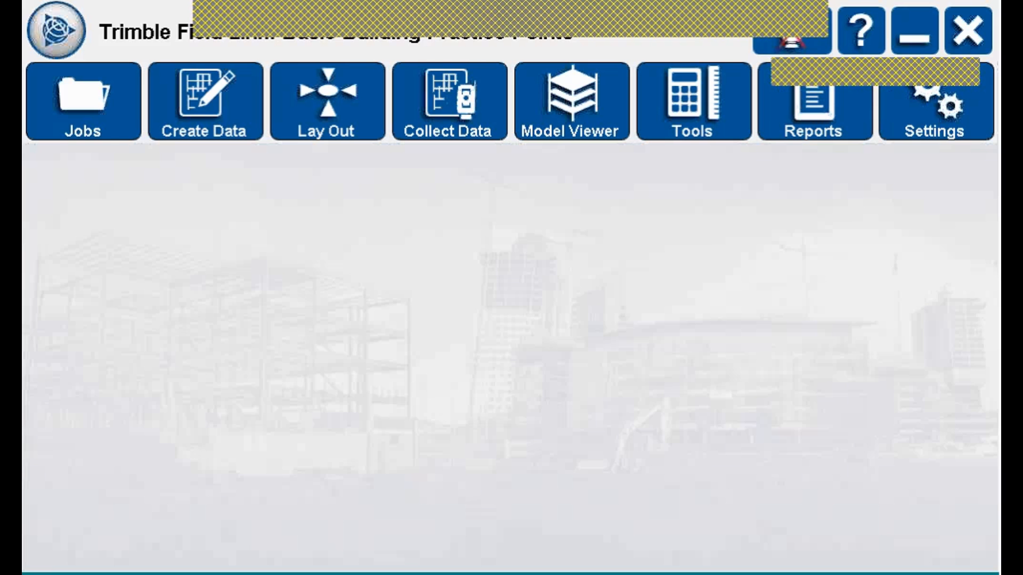
pyautogui.click(84, 101)
pyautogui.click(85, 168)
pyautogui.click(205, 101)
pyautogui.click(328, 101)
pyautogui.click(449, 101)
pyautogui.click(572, 101)
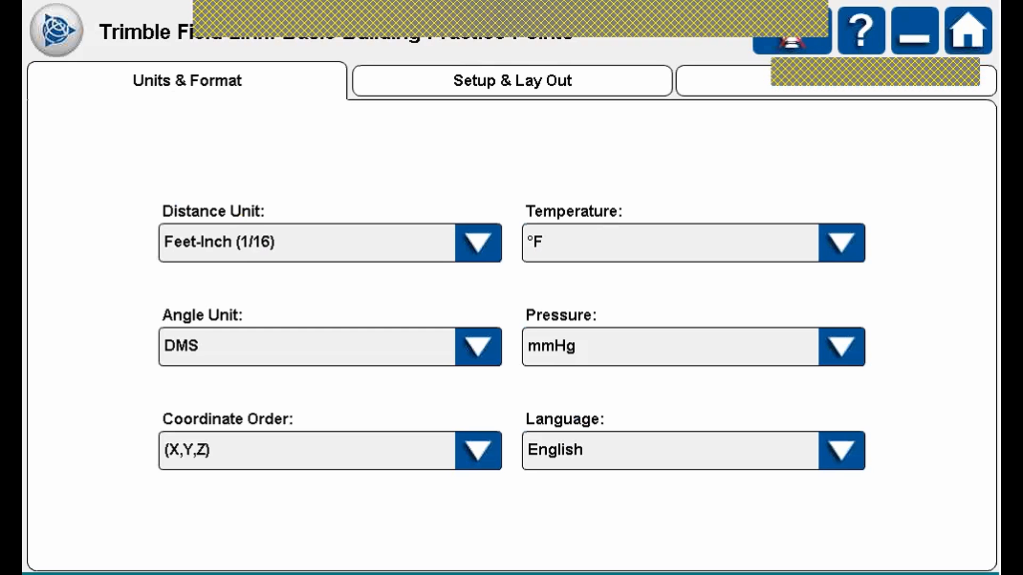
# Switch Settings to the Owner and Distributor page showing owner company Acme.
pyautogui.click(756, 81)
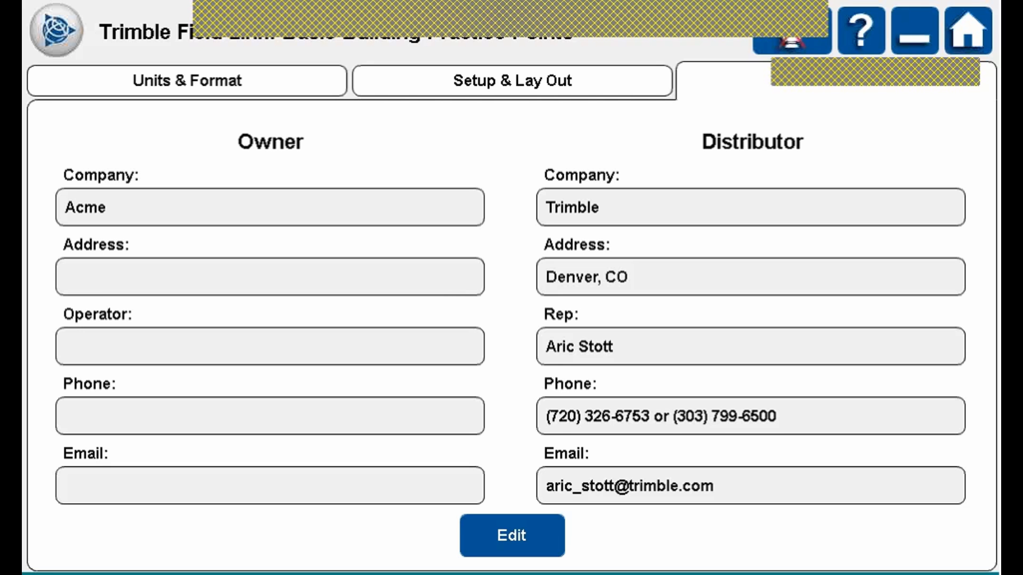
# Unlock the contact fields, confirm Acme as the owner company, and lock them again.
pyautogui.click(512, 536)
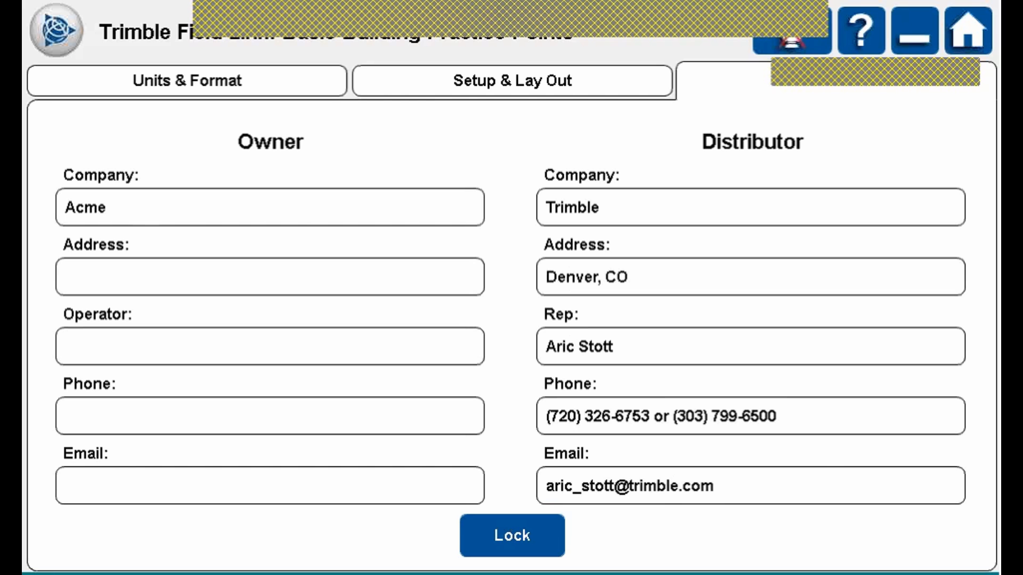
pyautogui.click(270, 207)
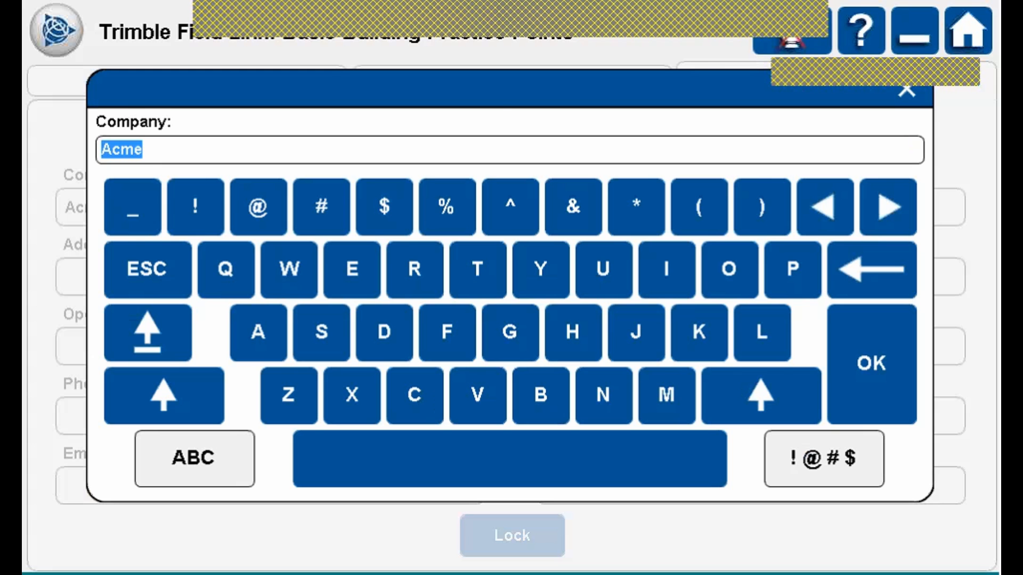
pyautogui.click(872, 364)
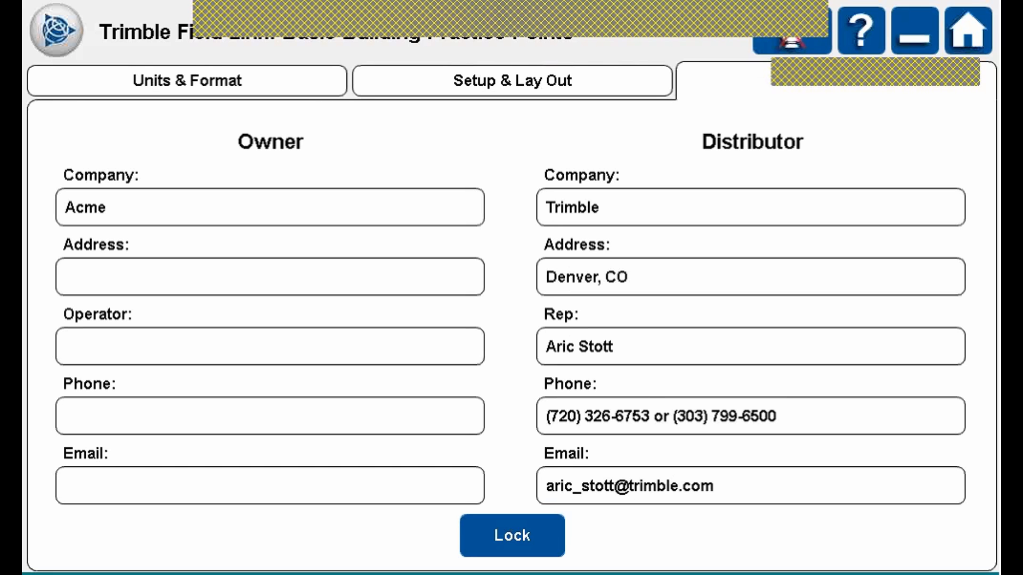
pyautogui.click(512, 535)
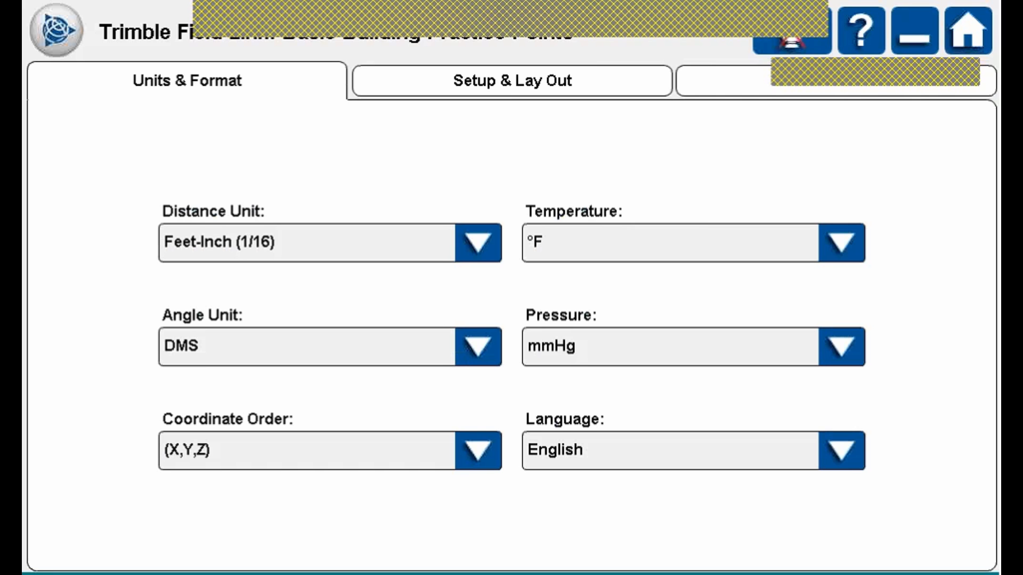
# Leave distance at Feet-Inch (1/16) and angles at DMS, and keep coordinate order (X,Y,Z).
pyautogui.click(477, 242)
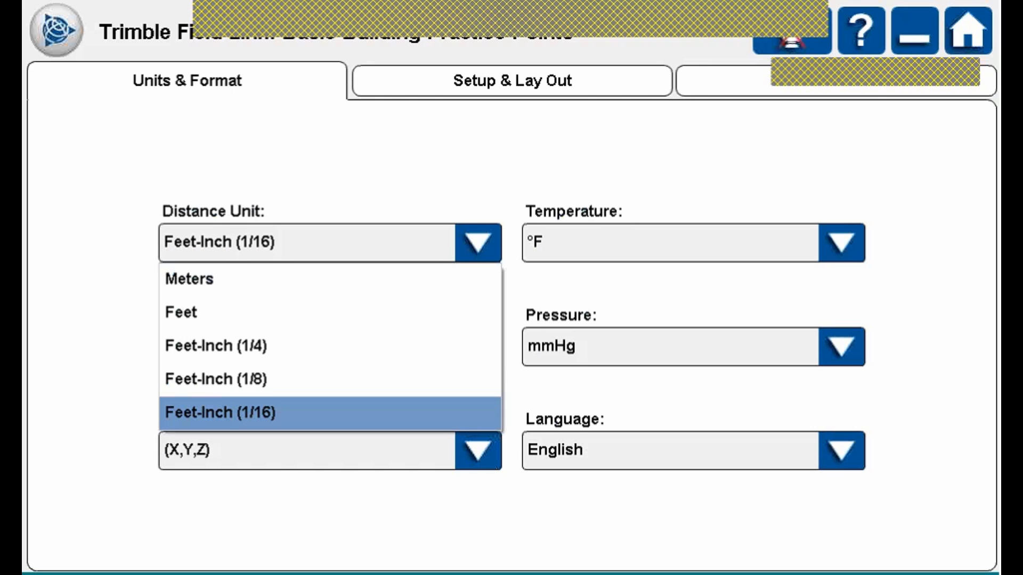
pyautogui.press('Escape')
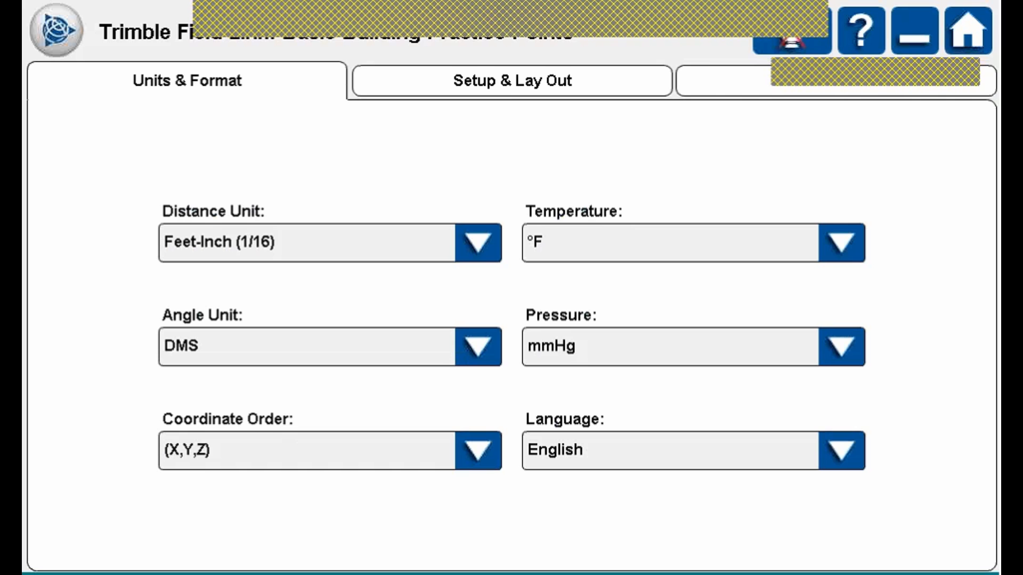
pyautogui.click(478, 346)
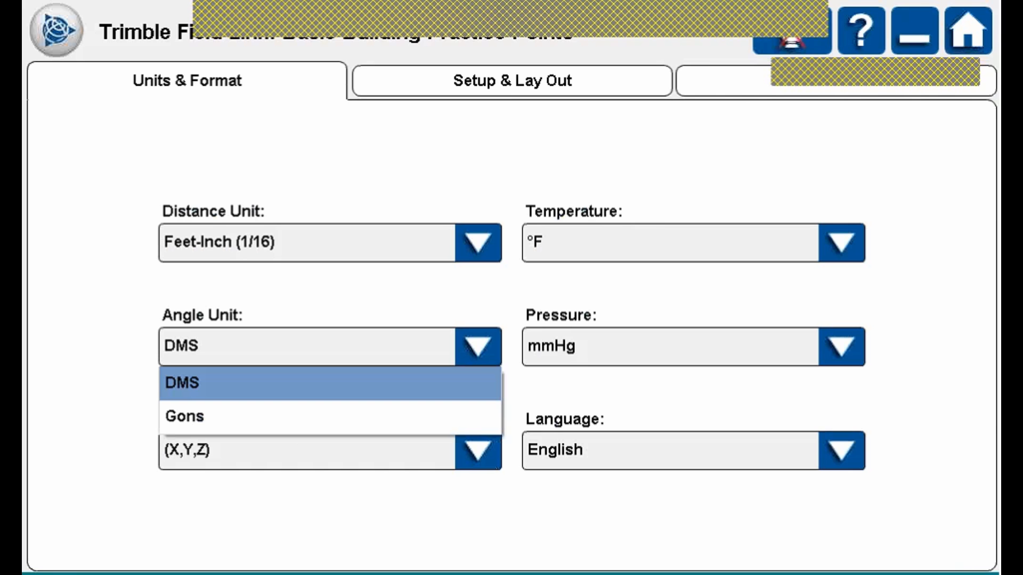
pyautogui.press('Escape')
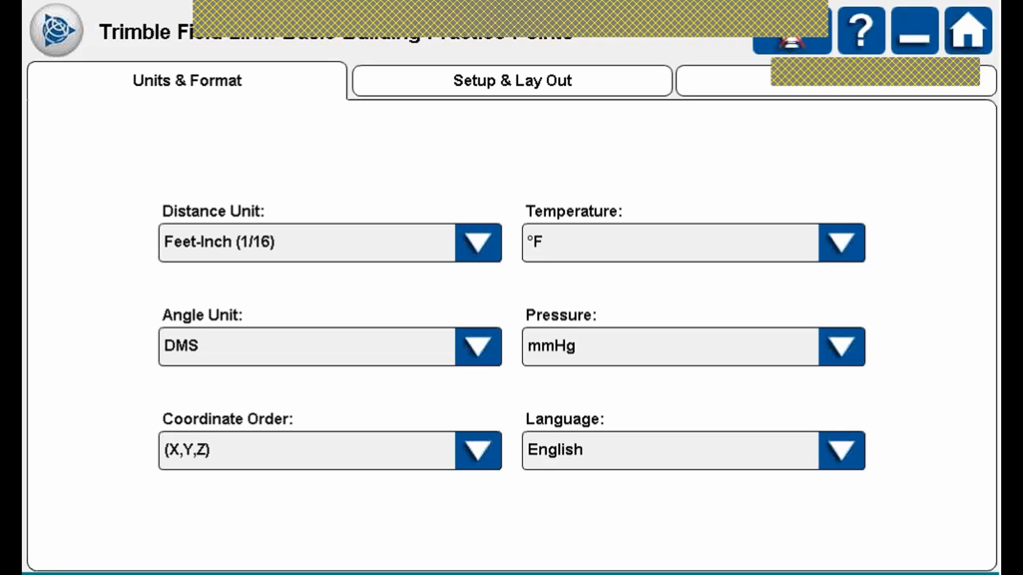
pyautogui.click(478, 450)
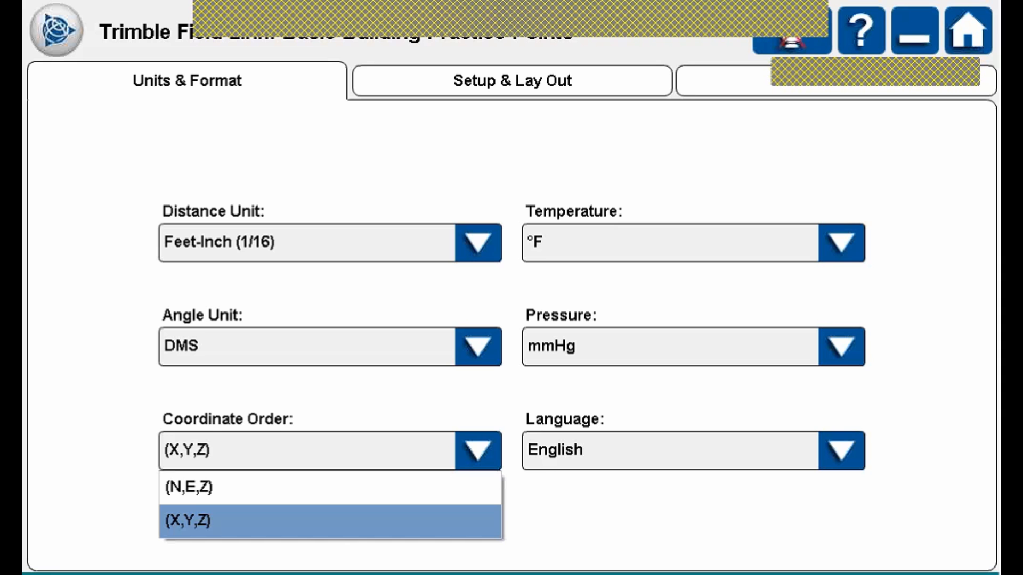
pyautogui.click(330, 521)
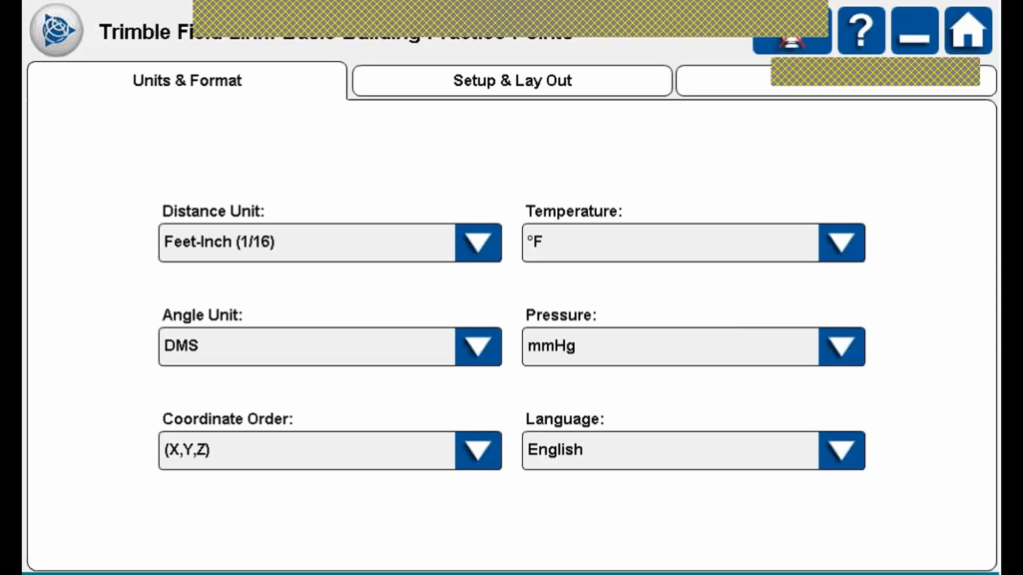
# Keep °F, mmHg and English, then display the 1/2" horizontal and 1/8" vertical tolerances.
pyautogui.click(841, 243)
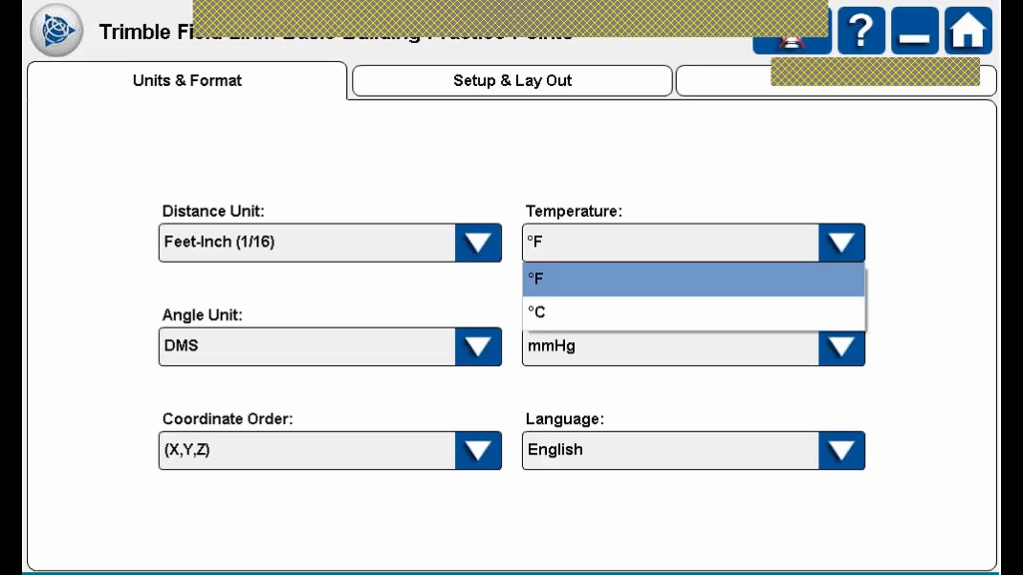
pyautogui.click(841, 243)
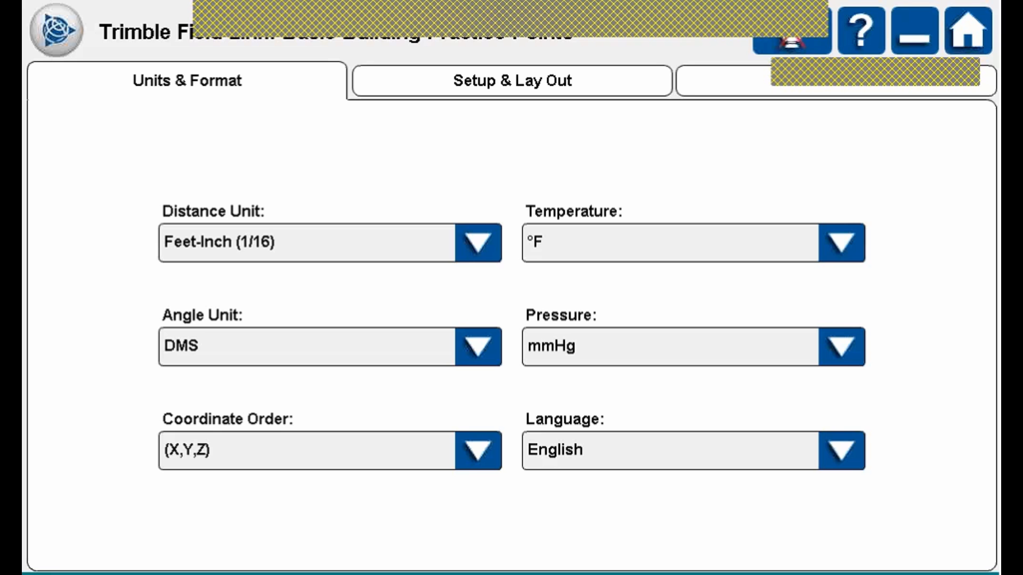
pyautogui.click(842, 346)
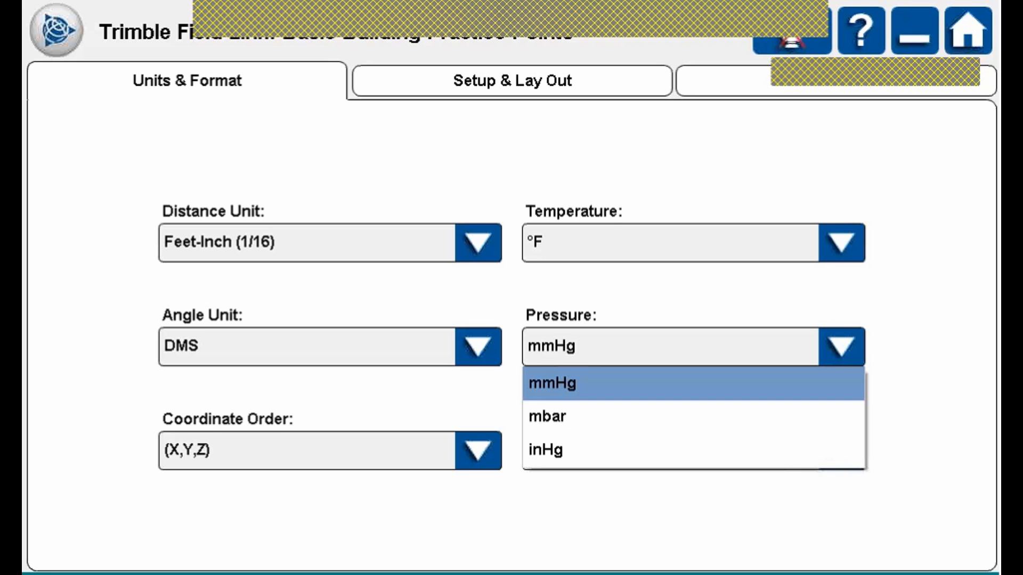
pyautogui.click(692, 450)
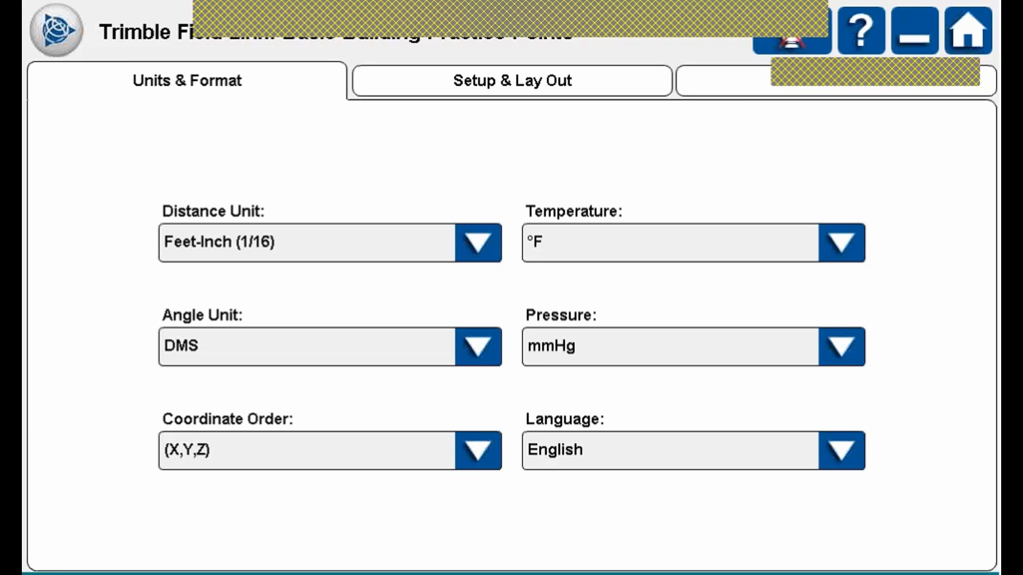
pyautogui.click(841, 451)
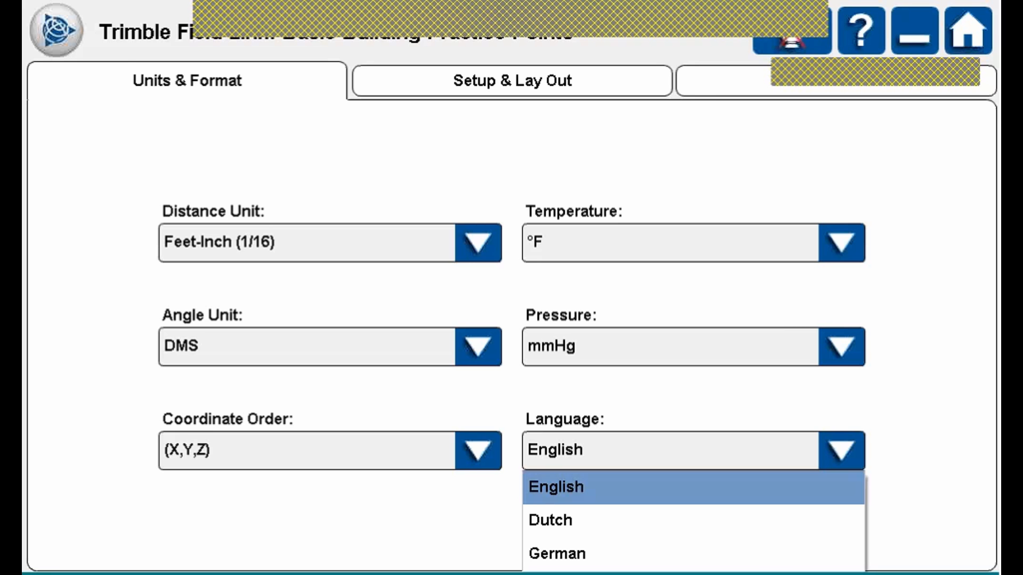
pyautogui.click(841, 450)
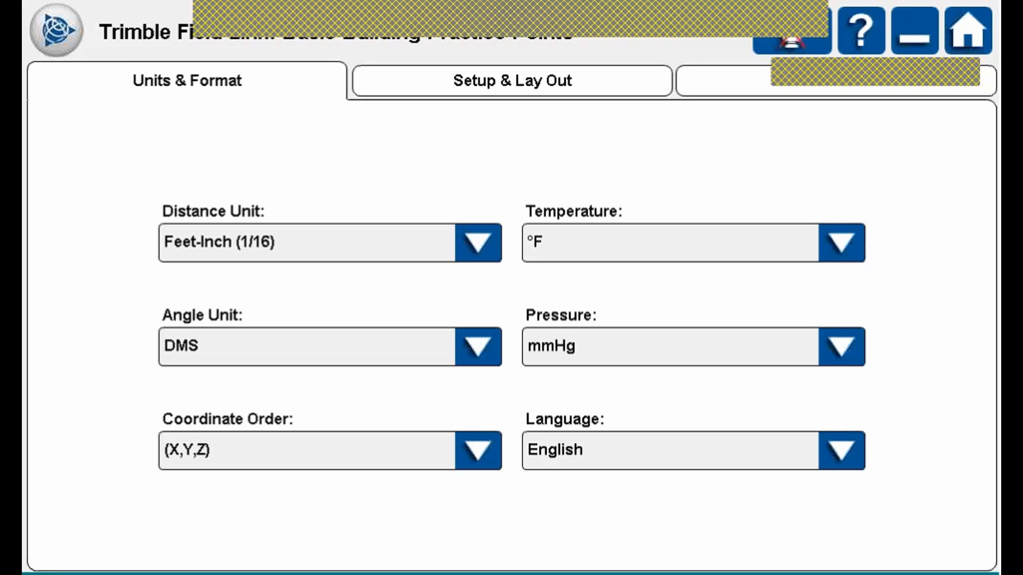
pyautogui.click(512, 81)
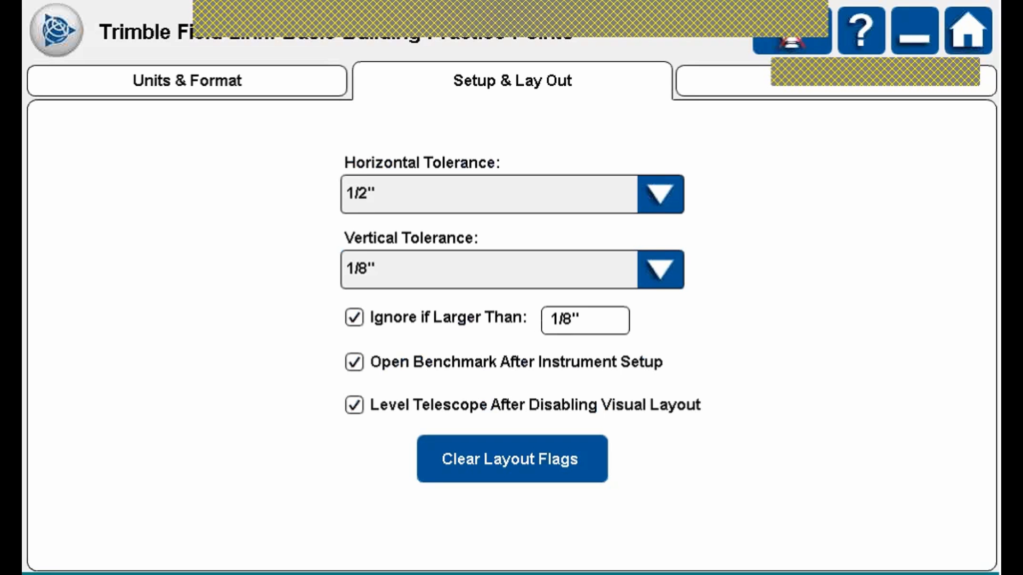
pyautogui.click(661, 195)
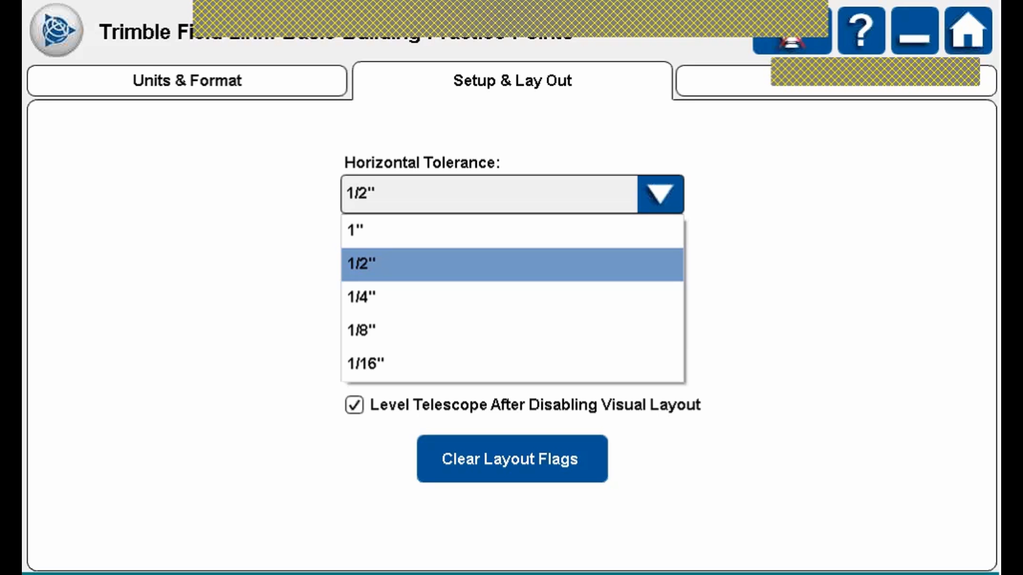
pyautogui.click(513, 331)
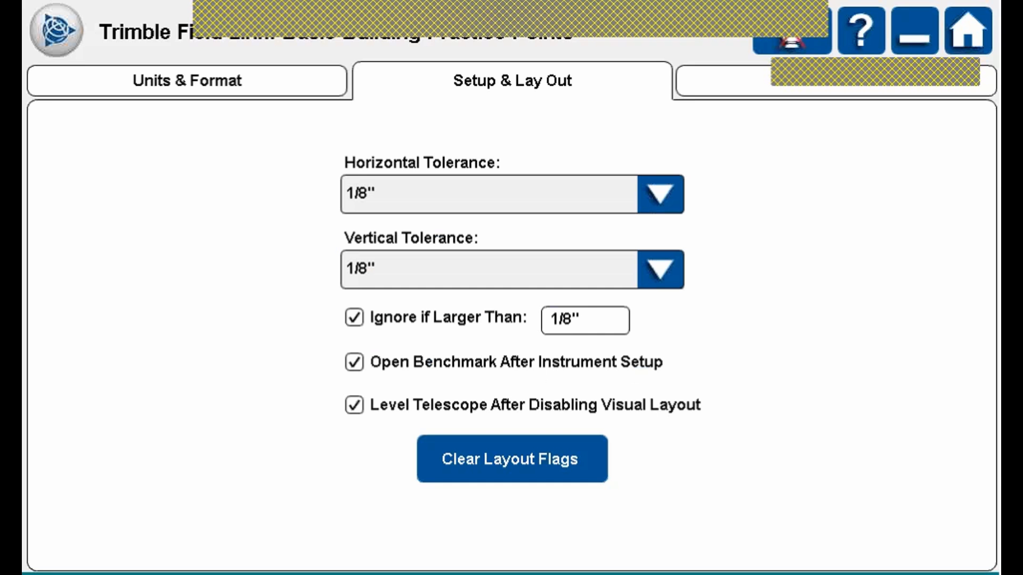
pyautogui.click(660, 194)
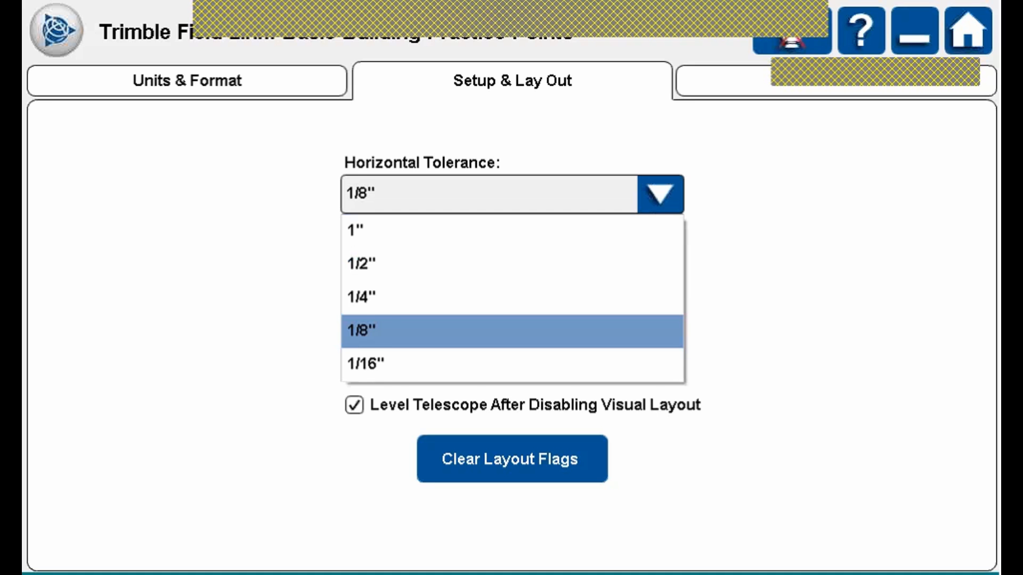
pyautogui.press('Escape')
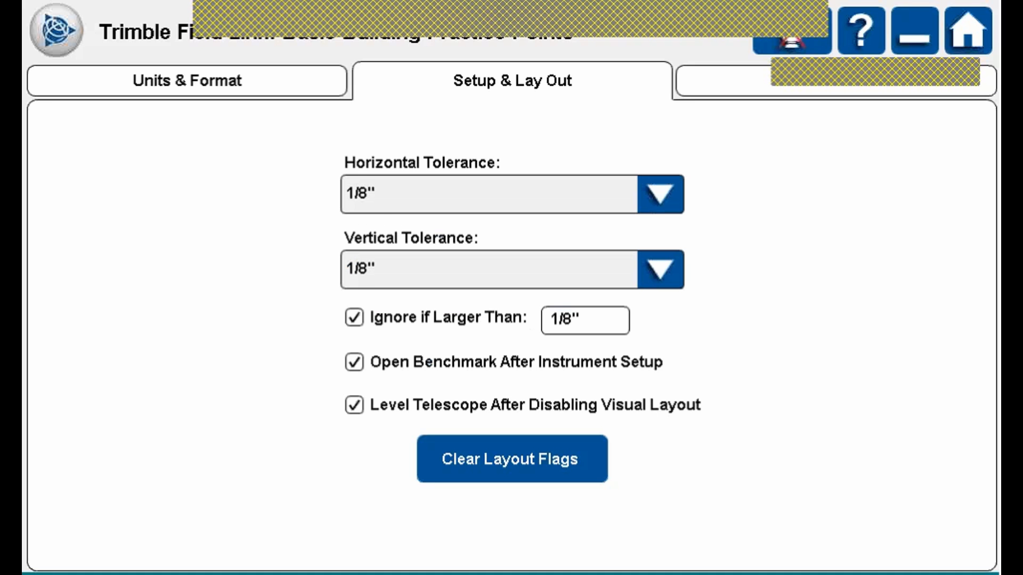
pyautogui.click(661, 194)
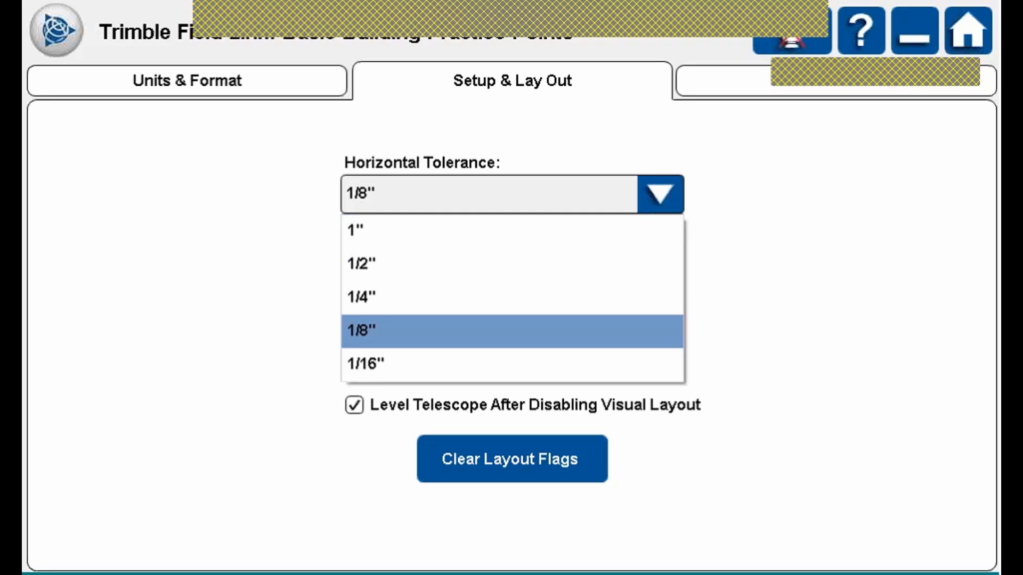
pyautogui.click(511, 264)
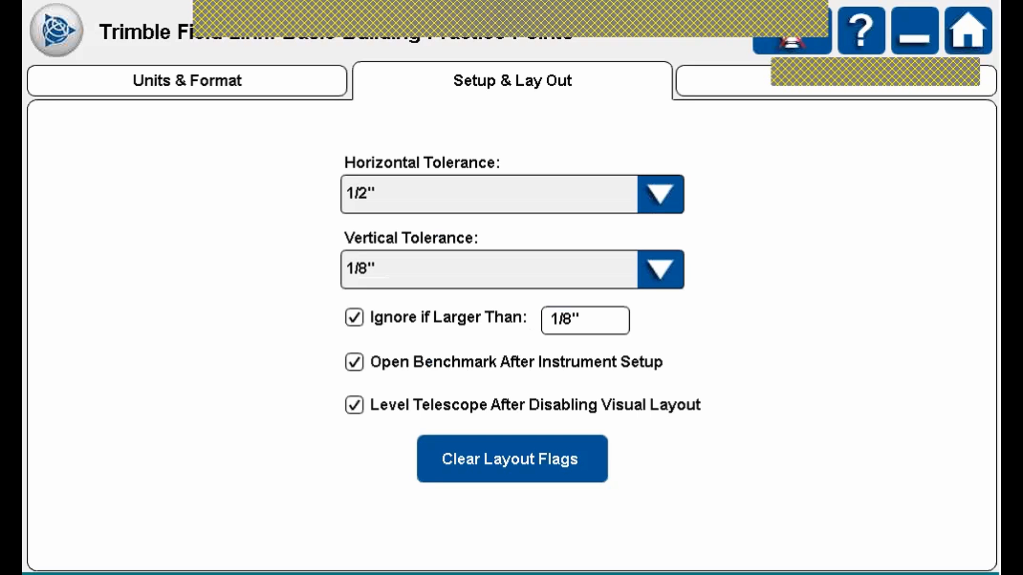
pyautogui.click(660, 269)
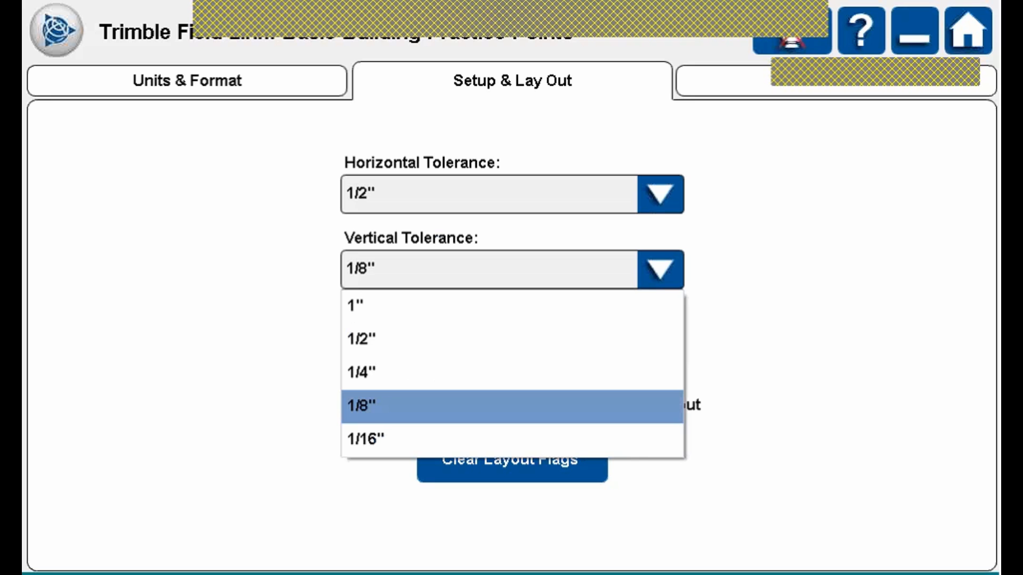
pyautogui.click(512, 406)
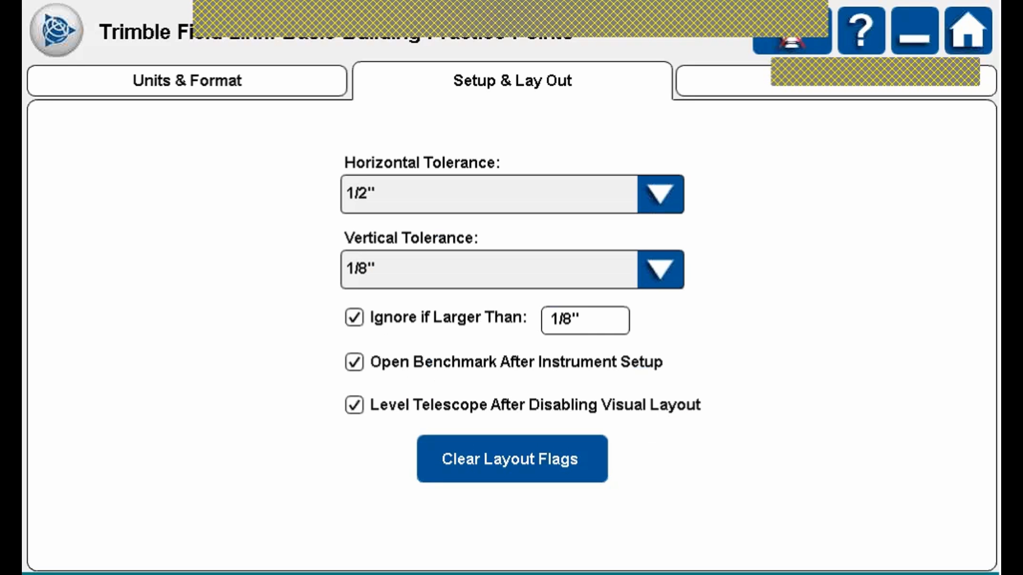
pyautogui.click(354, 317)
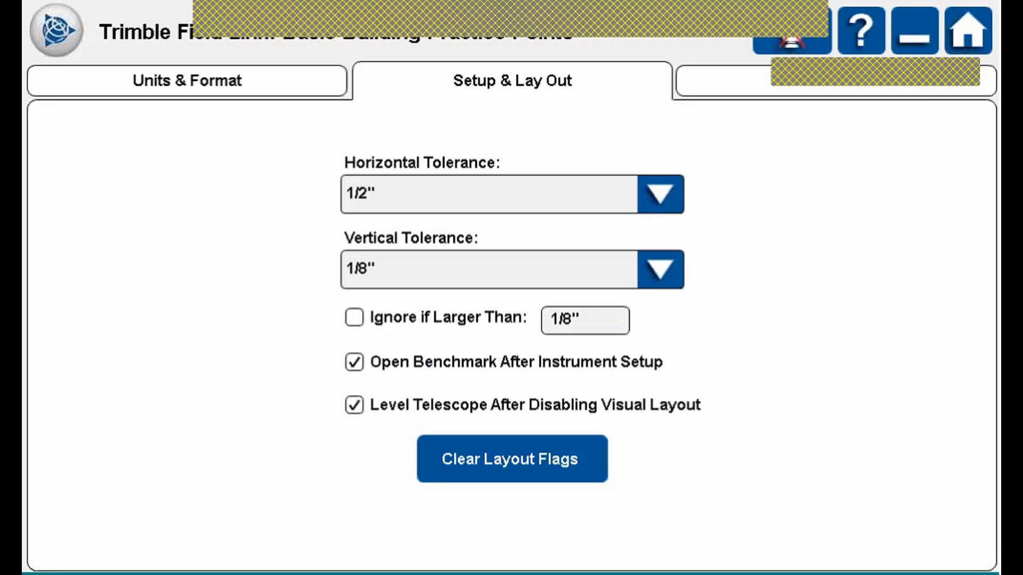
pyautogui.click(354, 318)
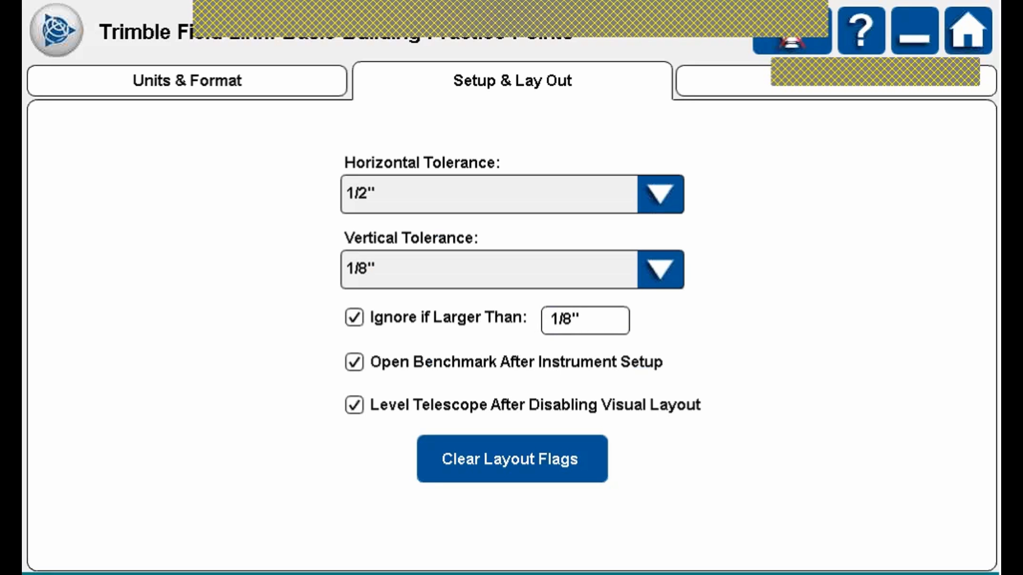
pyautogui.click(354, 317)
pyautogui.click(354, 318)
pyautogui.click(354, 362)
pyautogui.click(354, 406)
pyautogui.click(354, 405)
pyautogui.click(354, 362)
# Decline clearing the layout flags and bring up the main module menu.
pyautogui.click(512, 459)
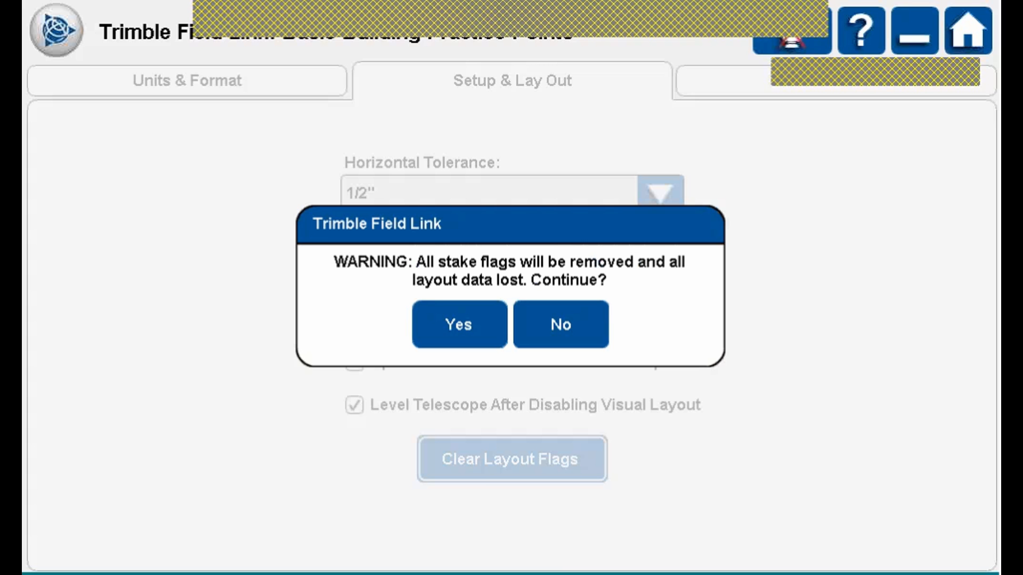
pyautogui.click(561, 324)
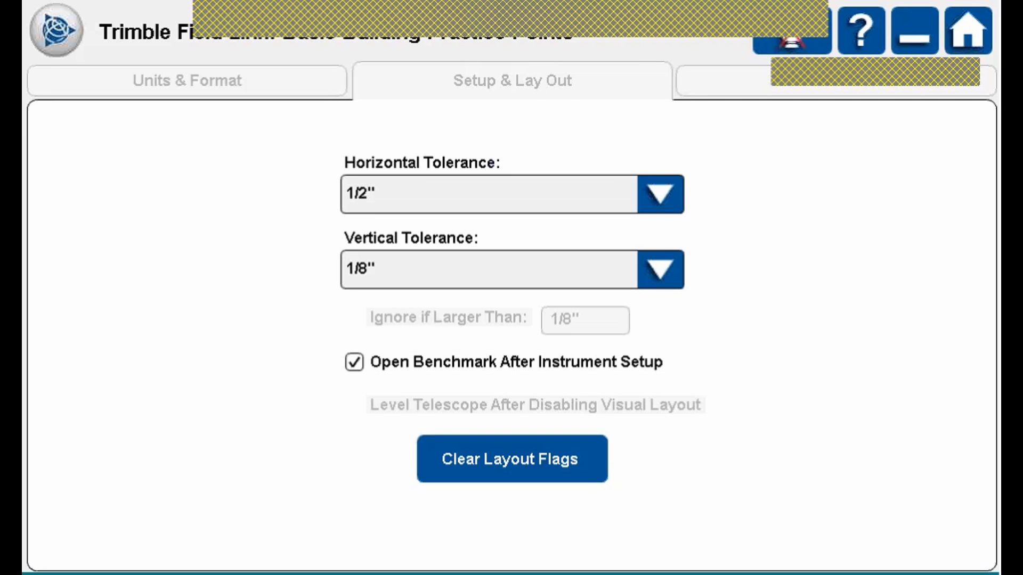
pyautogui.click(968, 31)
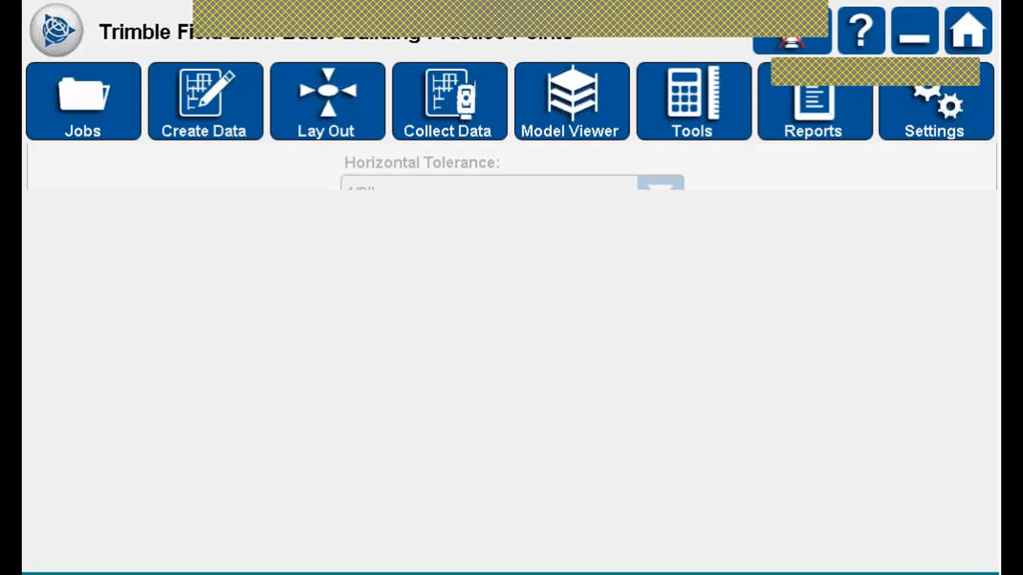
# Leave the settings and return to the home screen through the main menu.
pyautogui.click(57, 30)
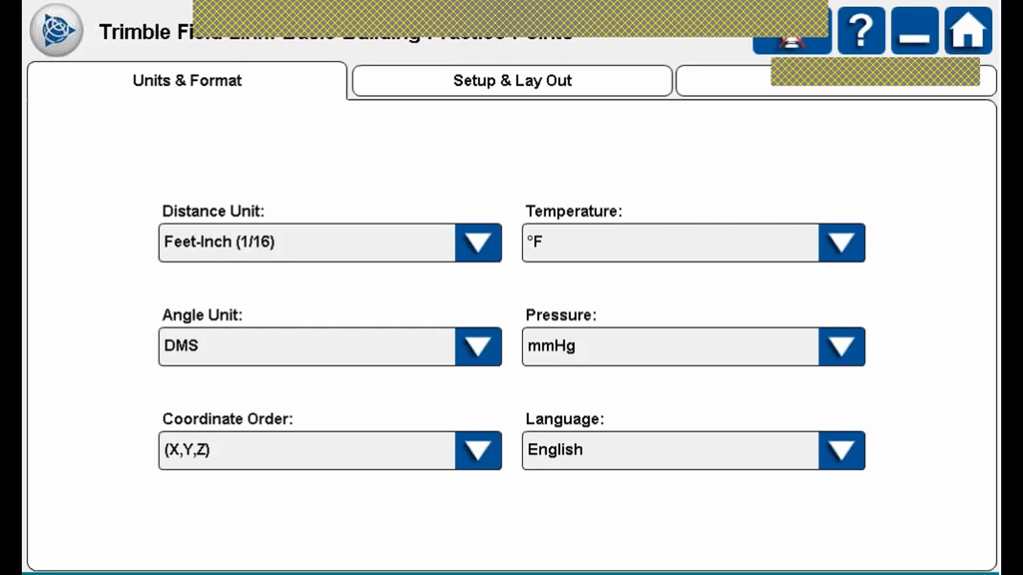
pyautogui.click(57, 30)
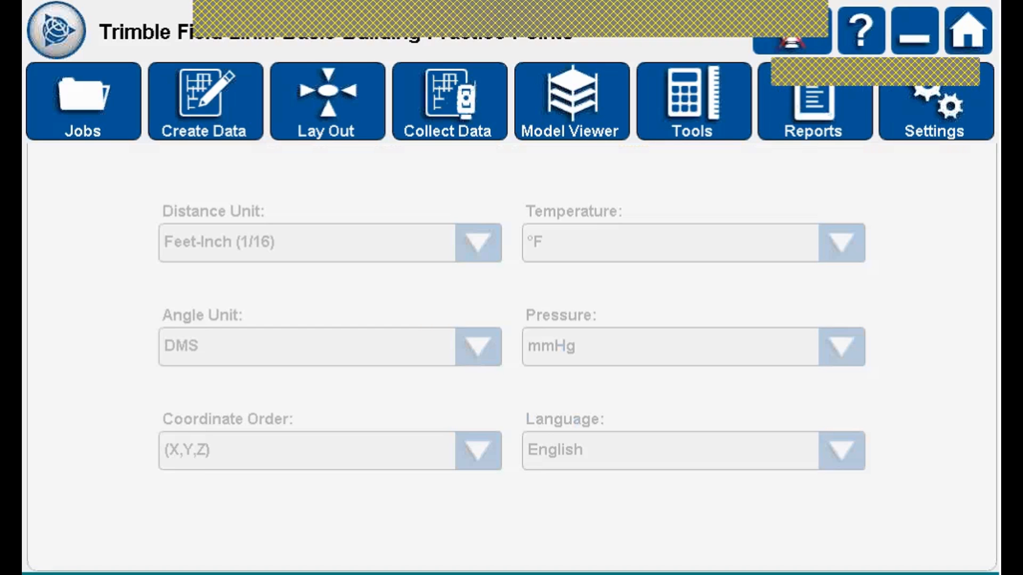
pyautogui.click(967, 30)
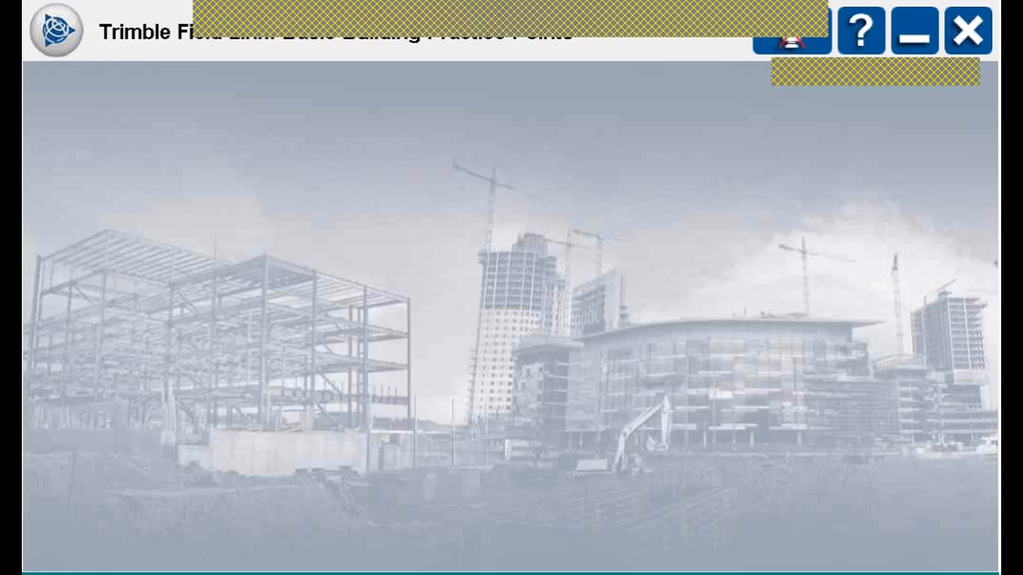
# Cancel the exit prompt and minimize Trimble Field Link to the taskbar.
pyautogui.click(967, 31)
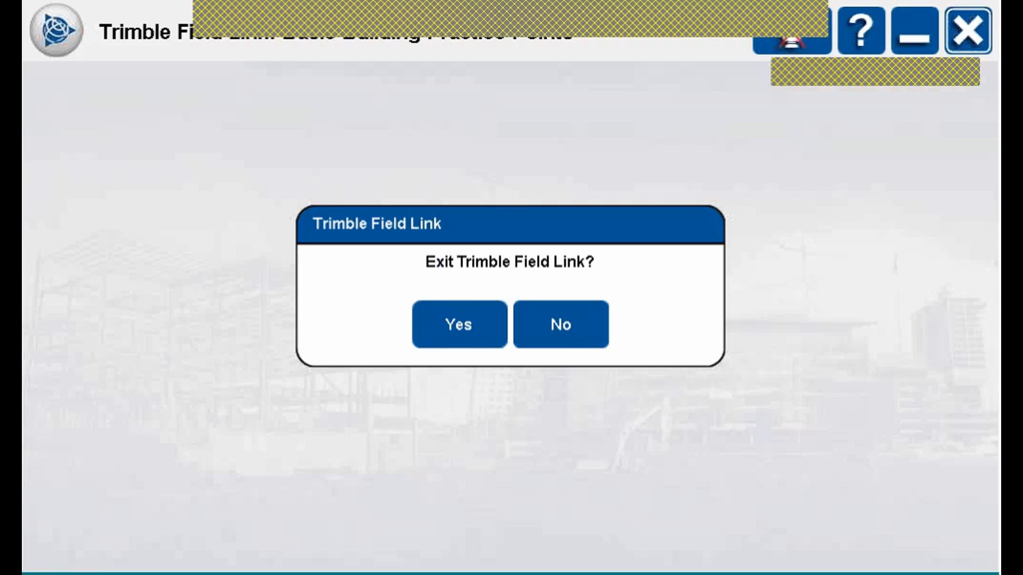
pyautogui.click(459, 324)
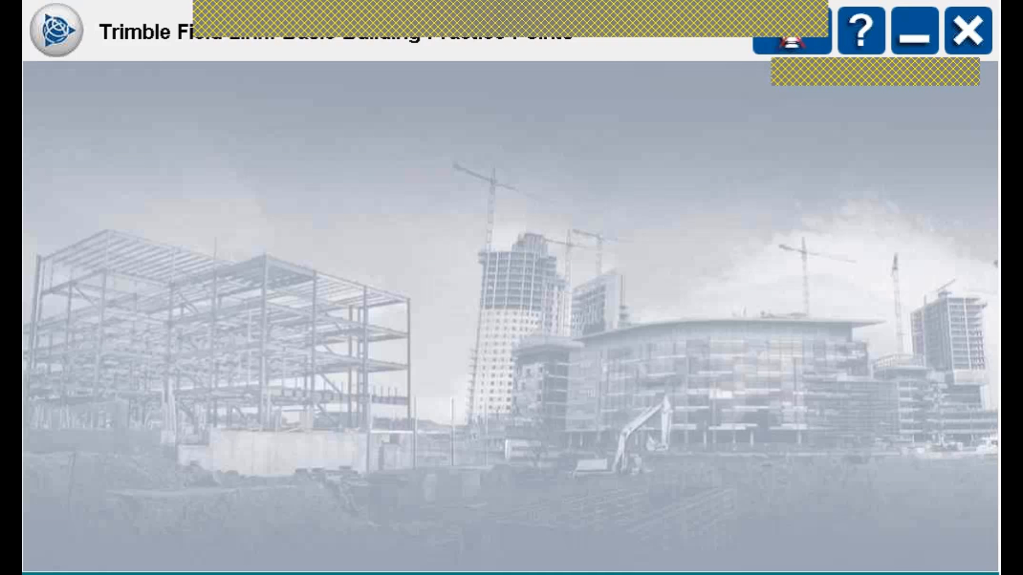
pyautogui.click(914, 31)
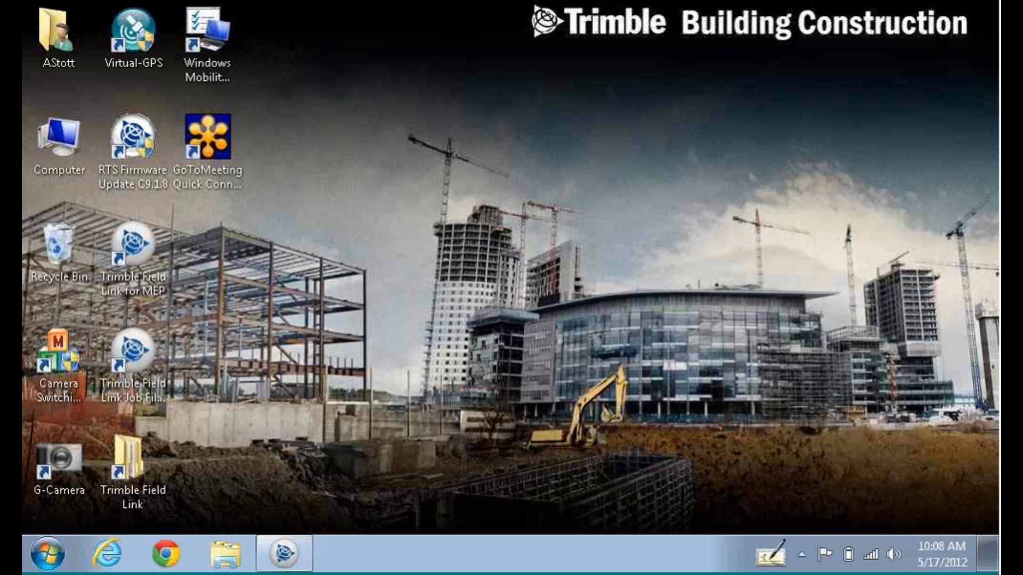
# Dismiss the 'already running' notice from the MEP shortcut and restore the window from the taskbar.
pyautogui.click(134, 258)
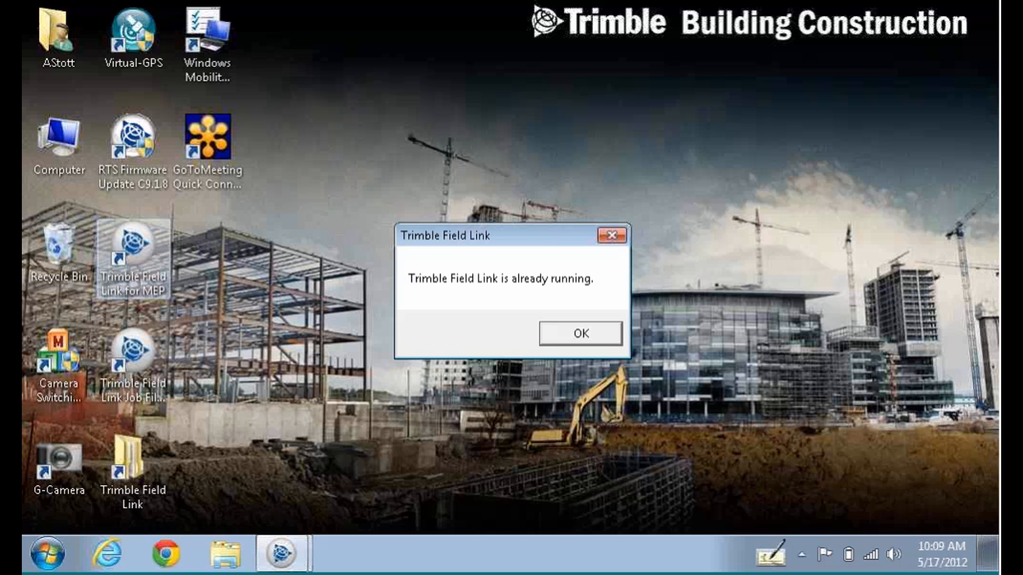
pyautogui.click(582, 334)
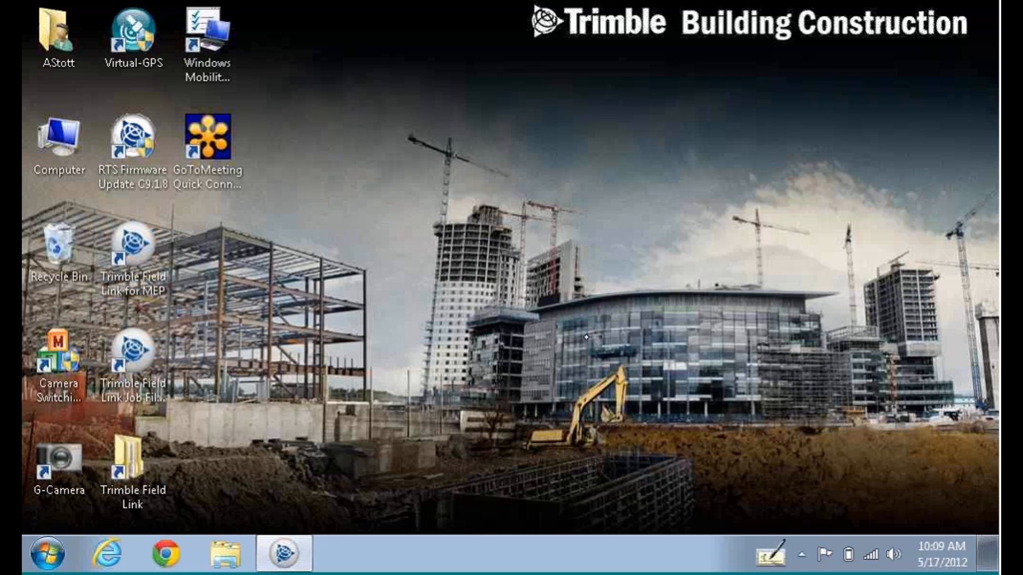
pyautogui.click(284, 551)
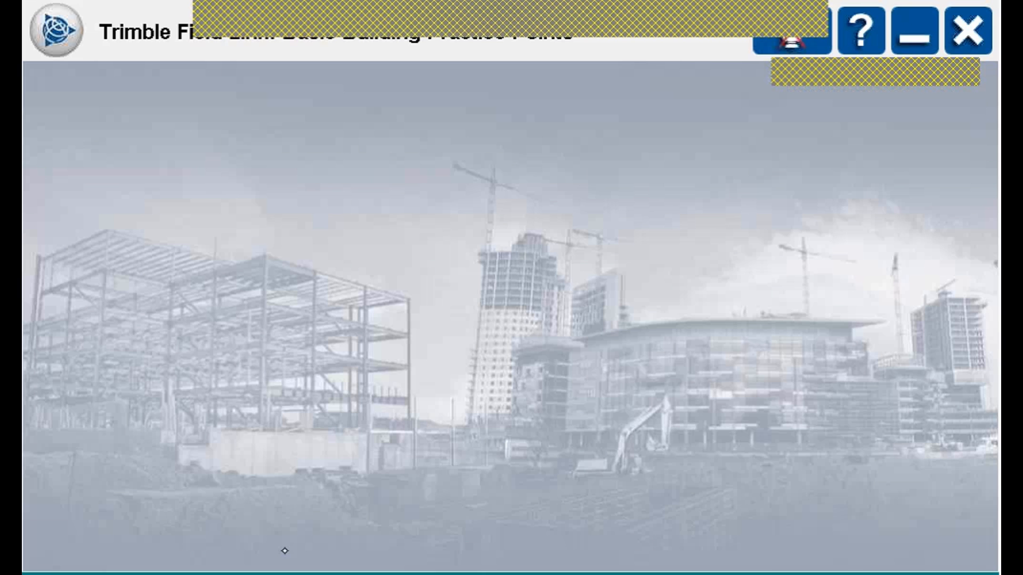
pyautogui.click(871, 26)
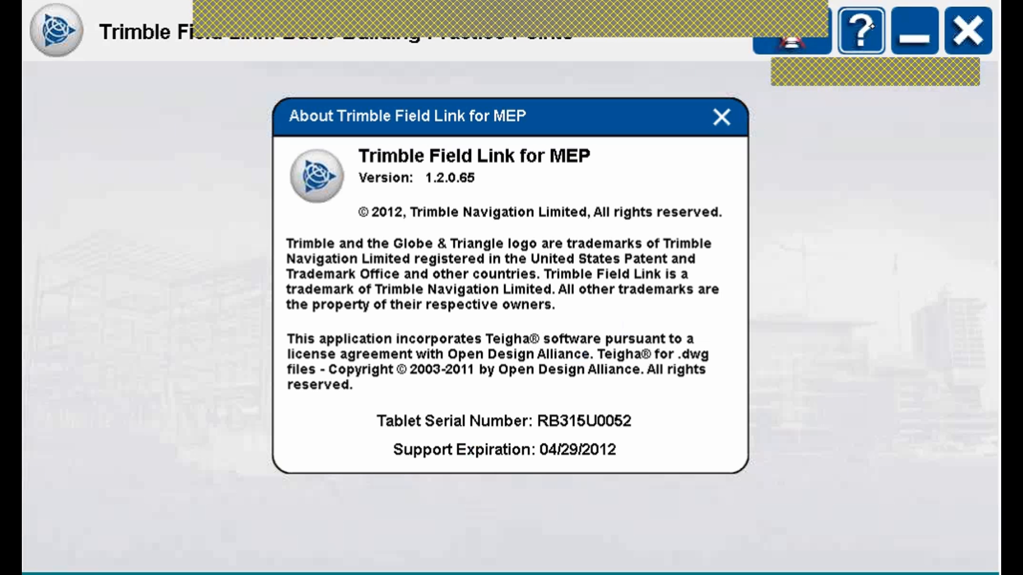
pyautogui.click(720, 117)
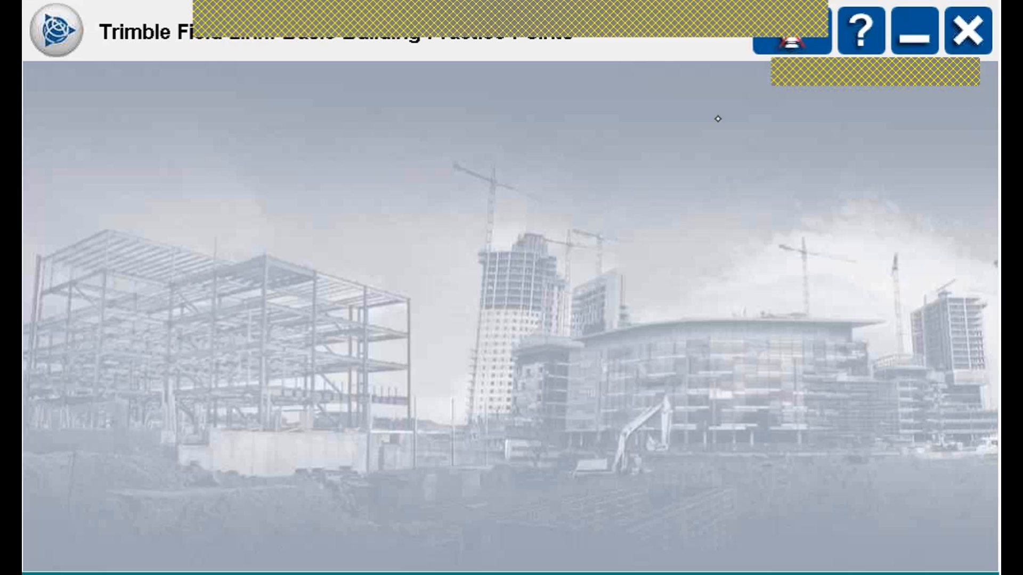
# Check the RTS555 over WLAN instrument connection panel and close it.
pyautogui.click(808, 31)
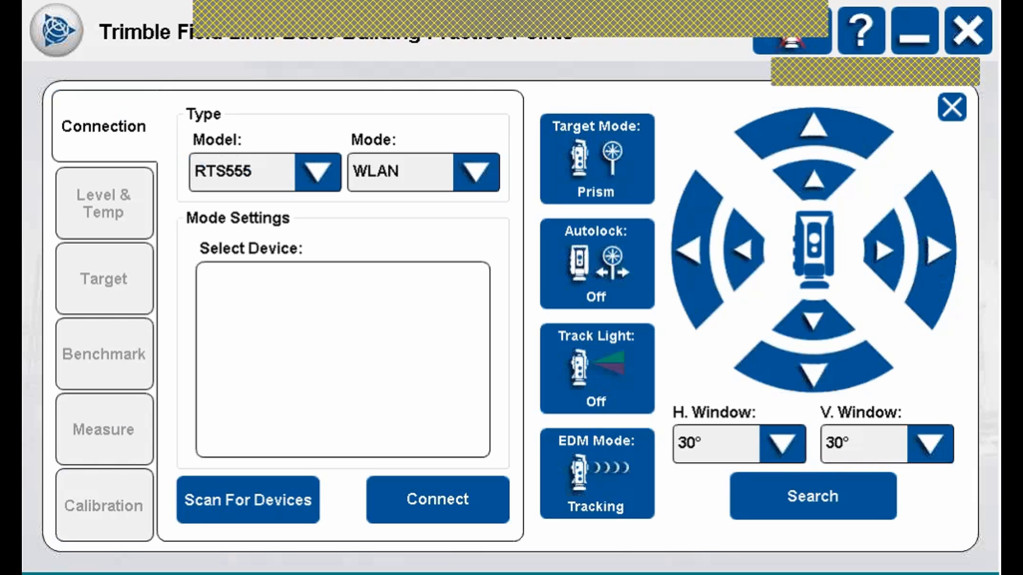
pyautogui.click(952, 107)
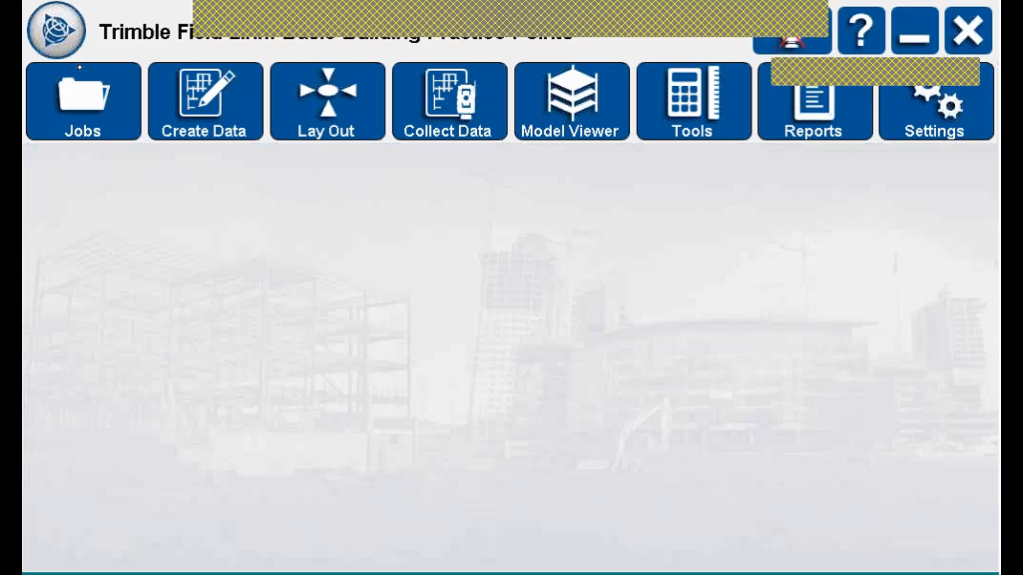
# Start a Daily Layout Summary report from the Reports list.
pyautogui.click(825, 108)
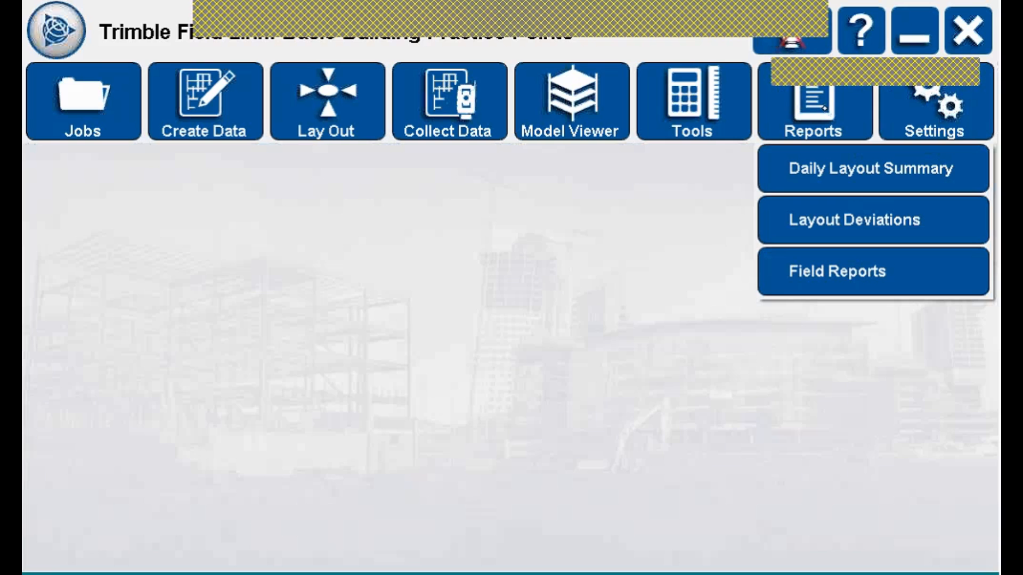
pyautogui.click(856, 167)
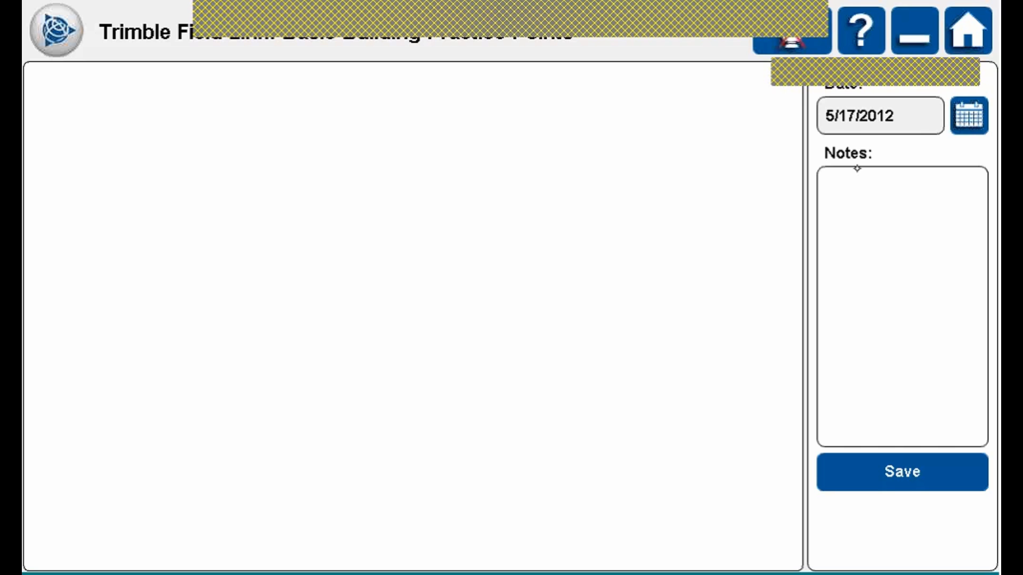
# Change the report date to 5/2/2012 and open the notes entry box.
pyautogui.click(908, 114)
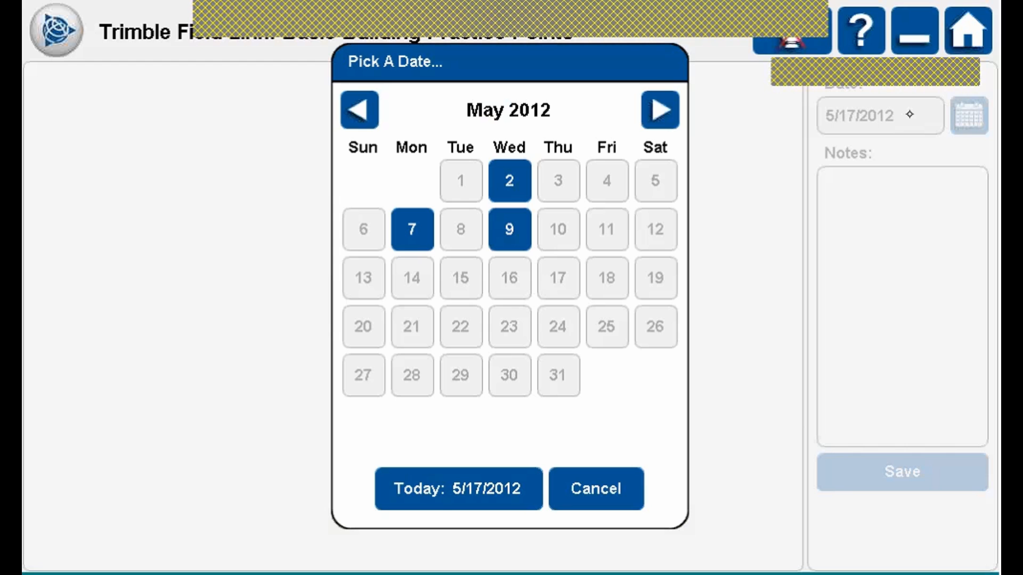
pyautogui.click(510, 180)
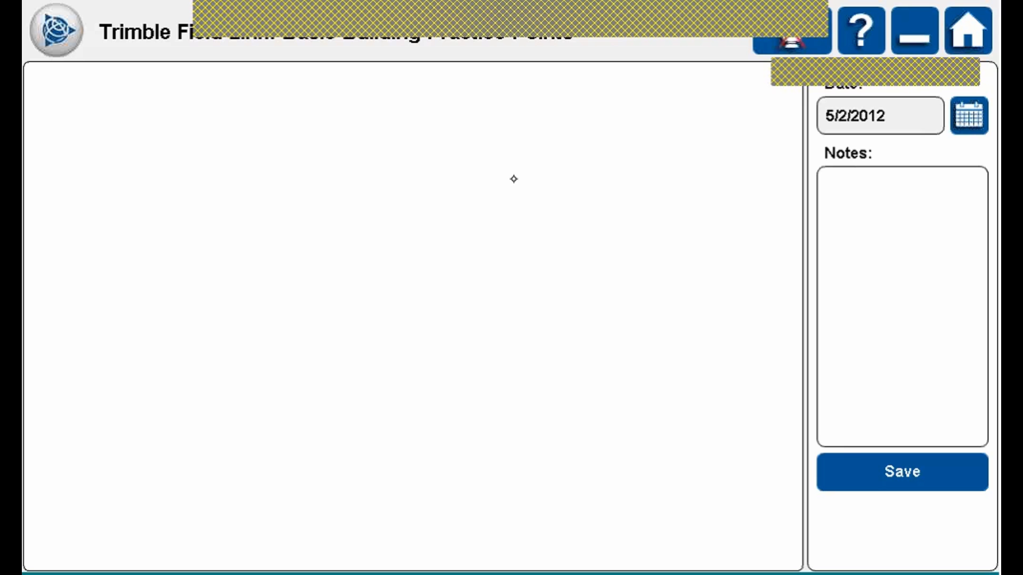
pyautogui.click(924, 296)
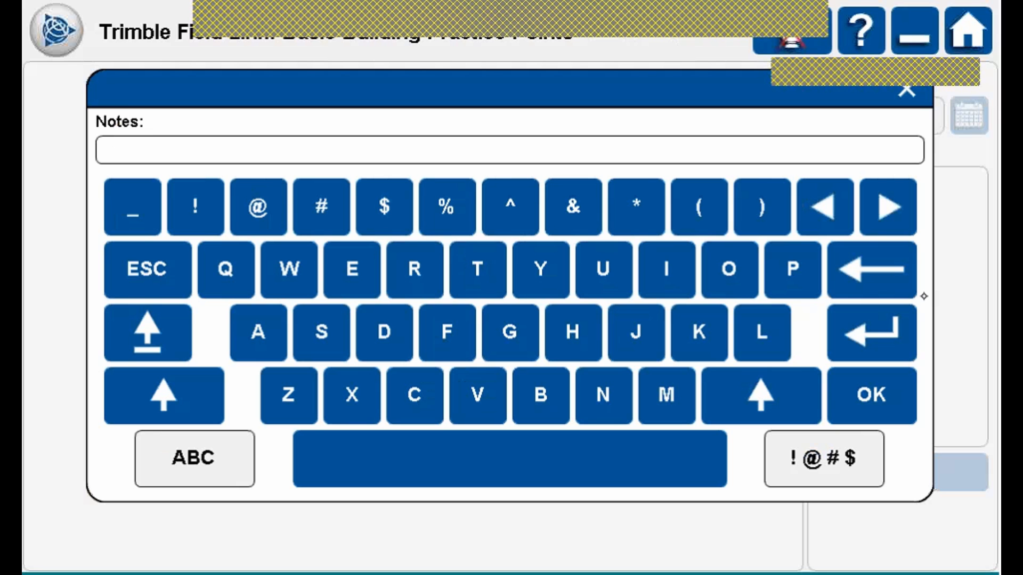
# Enter 'Training' as the report note on the on-screen keyboard and confirm it.
pyautogui.click(477, 269)
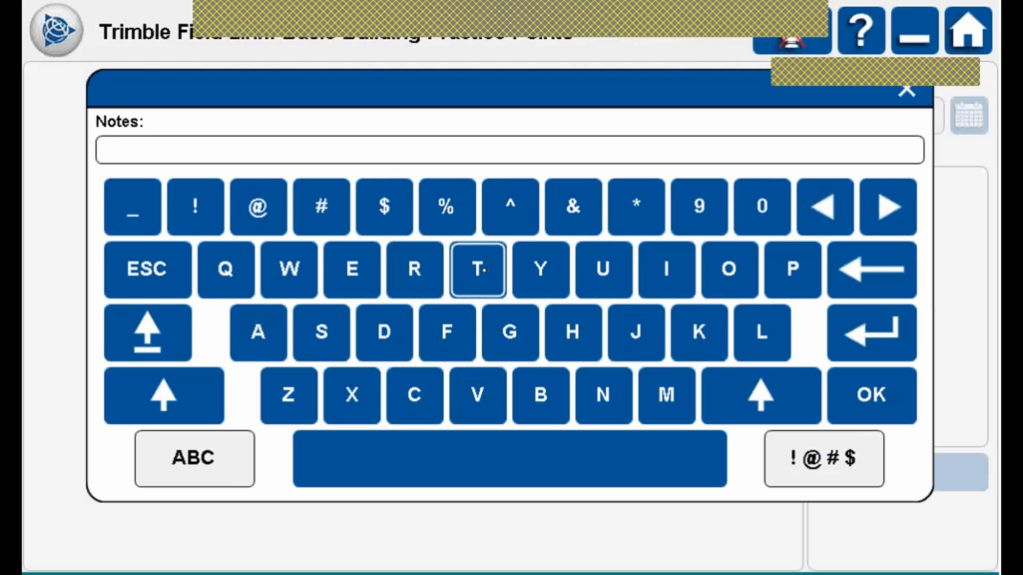
pyautogui.click(414, 269)
pyautogui.click(259, 334)
pyautogui.click(666, 269)
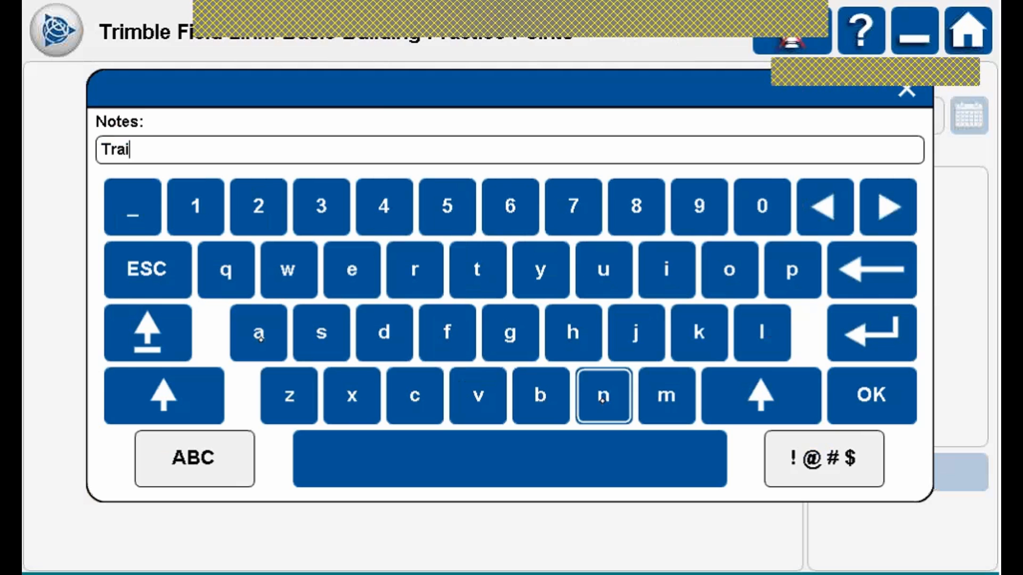
pyautogui.click(603, 397)
pyautogui.click(603, 398)
pyautogui.click(509, 333)
pyautogui.click(890, 388)
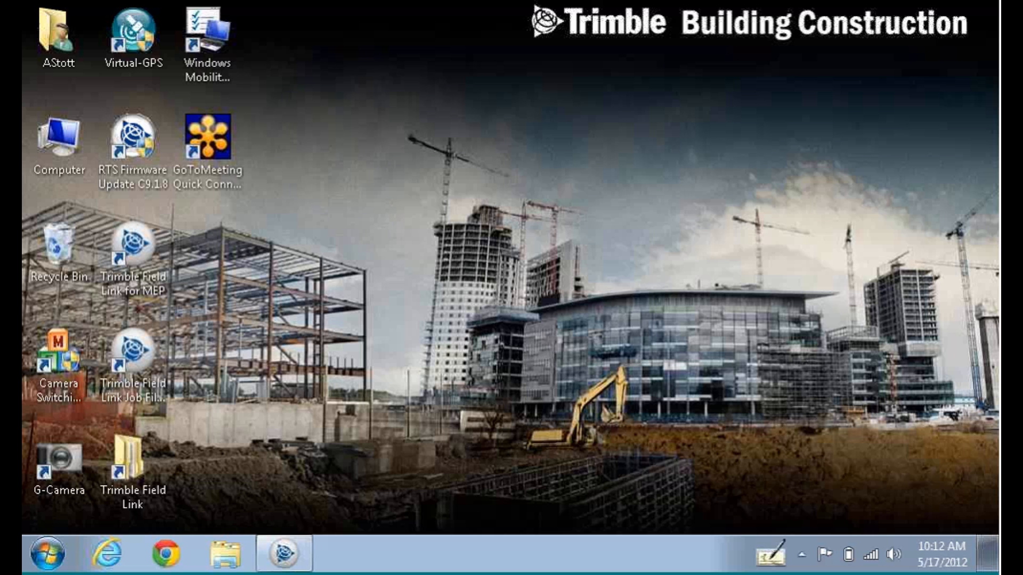
pyautogui.click(134, 473)
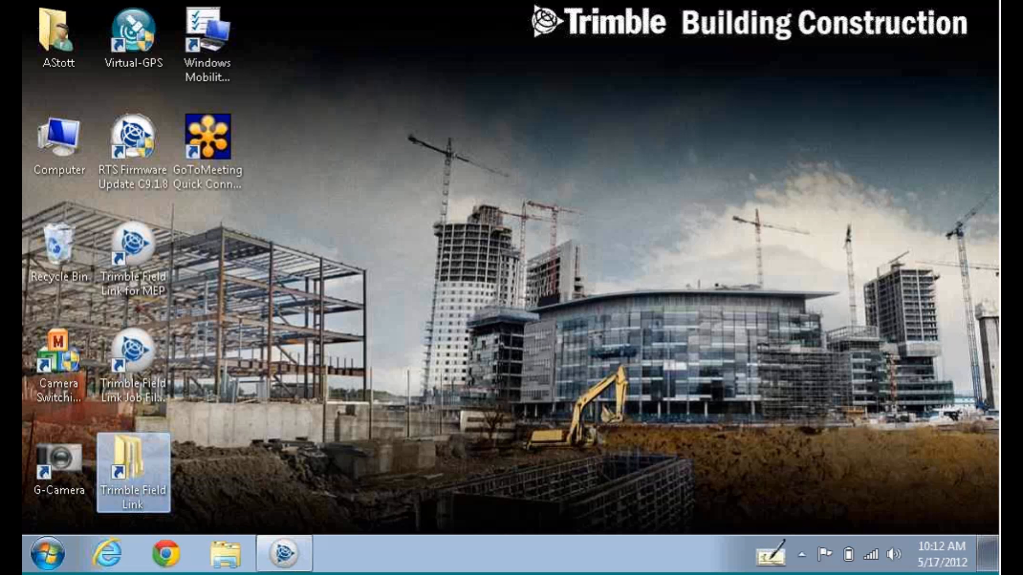
pyautogui.doubleClick(137, 457)
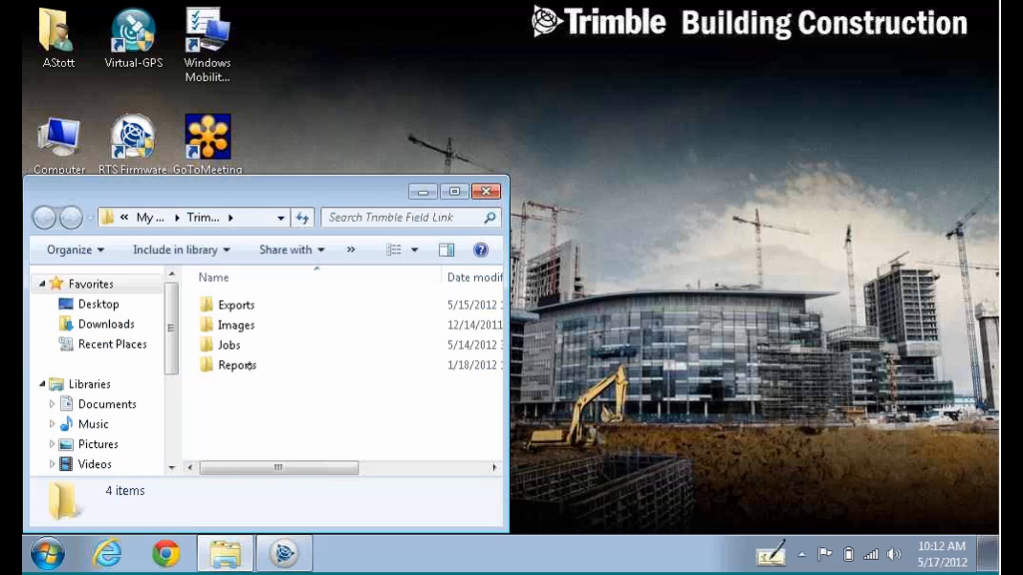
pyautogui.click(249, 366)
pyautogui.doubleClick(249, 365)
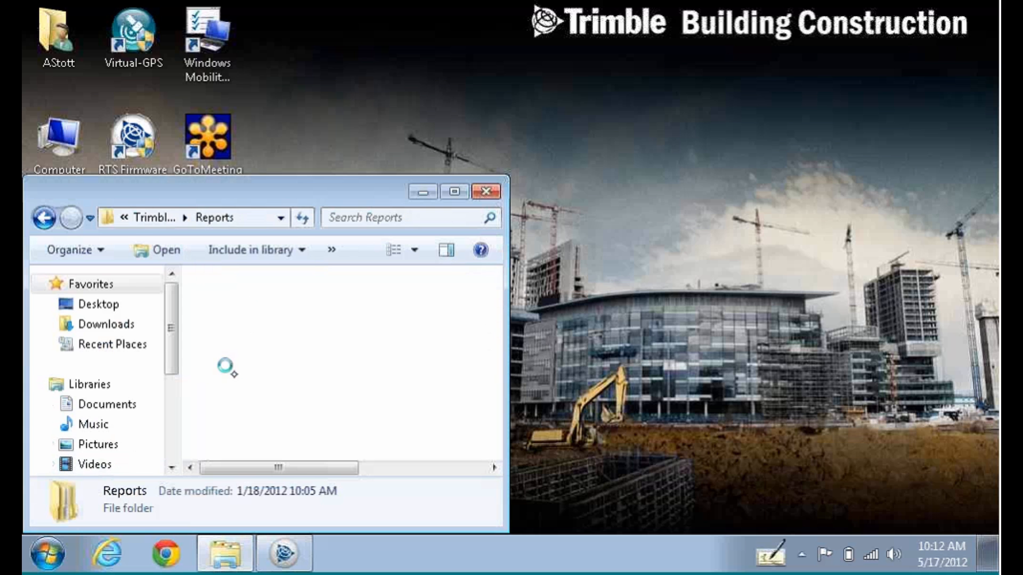
pyautogui.doubleClick(352, 304)
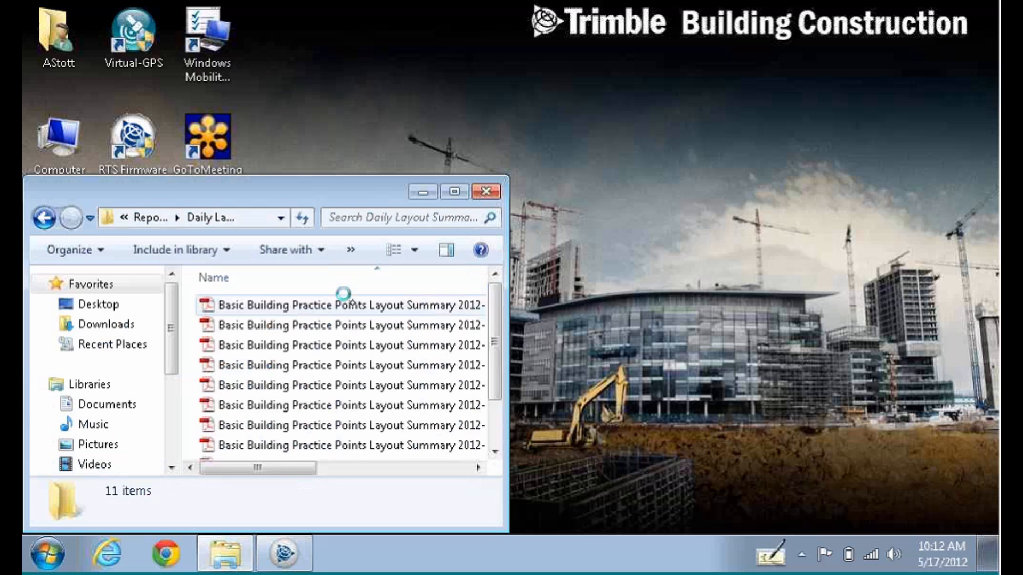
pyautogui.click(544, 337)
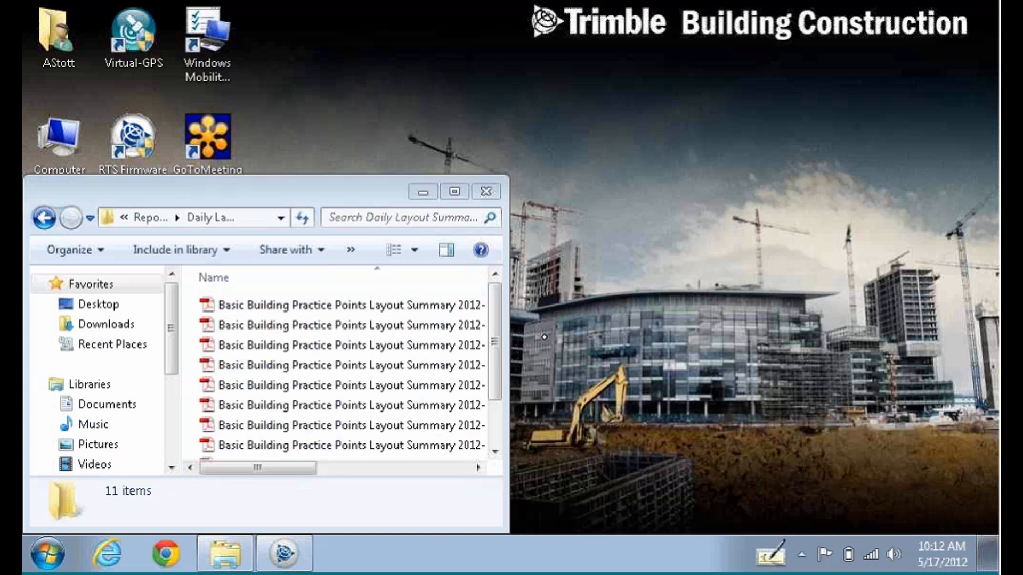
pyautogui.moveTo(508, 322); pyautogui.dragTo(771, 322)
pyautogui.scroll(-2, 760, 359)
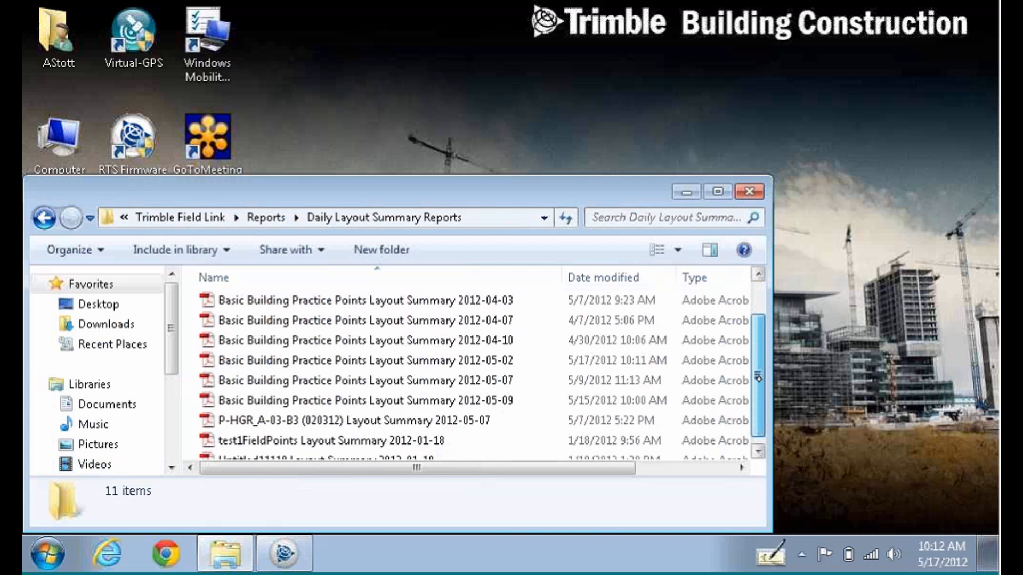
pyautogui.moveTo(760, 359); pyautogui.dragTo(762, 324)
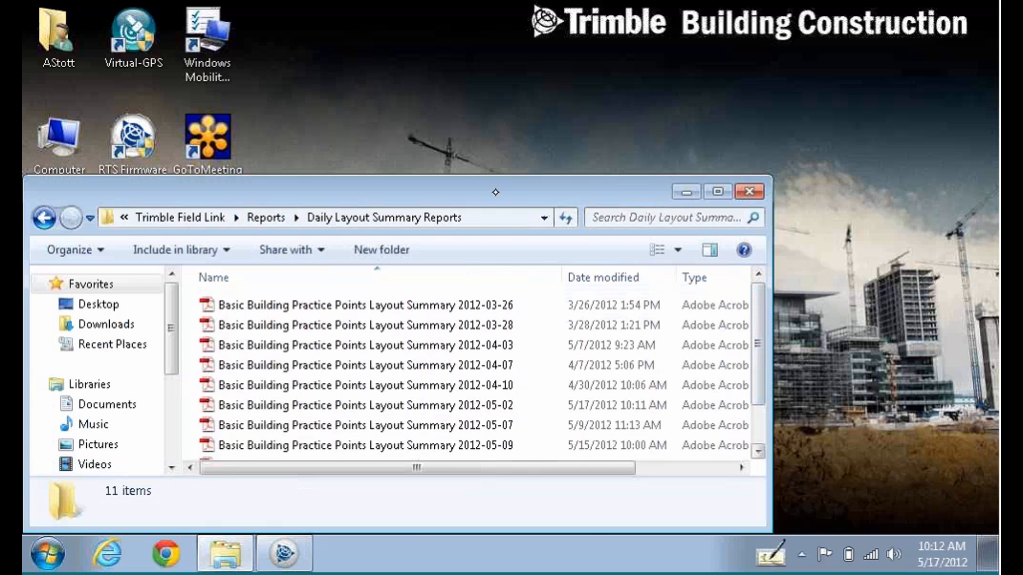
pyautogui.click(748, 191)
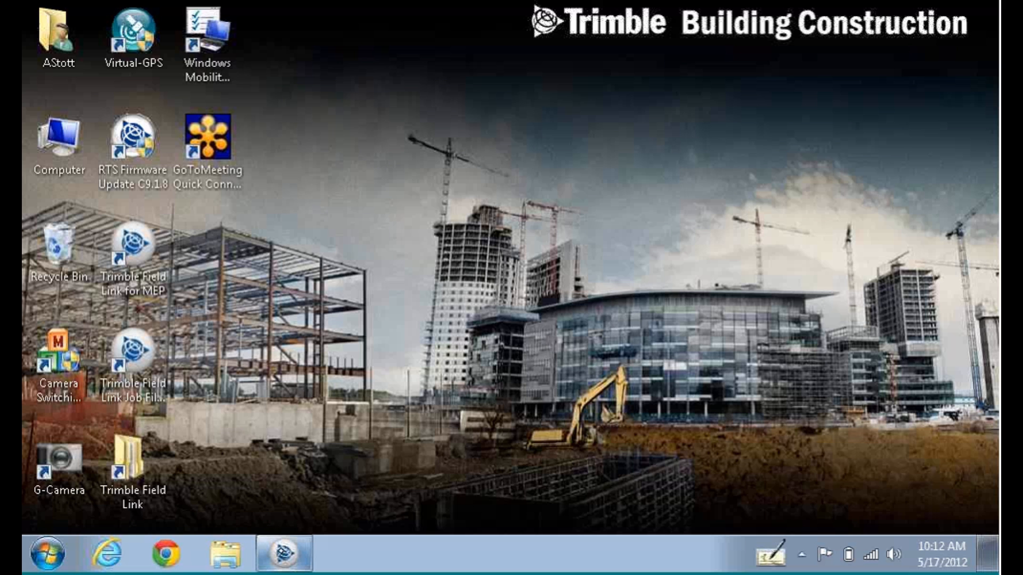
# Restore Trimble Field Link and scroll the report: 7 points in 13 minutes, 100% horizontal, 57% vertical tolerance.
pyautogui.click(281, 550)
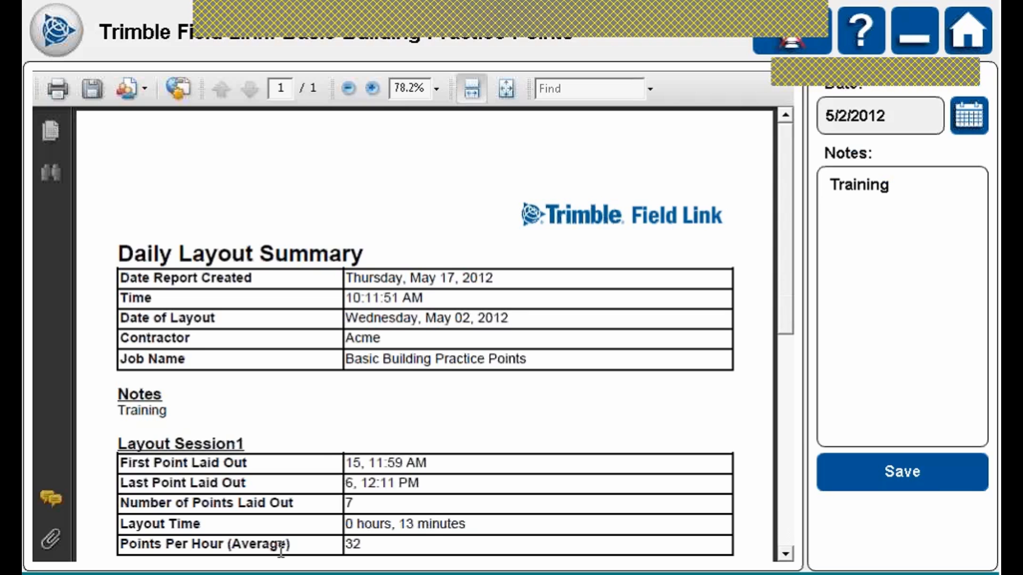
pyautogui.scroll(-4, 281, 549)
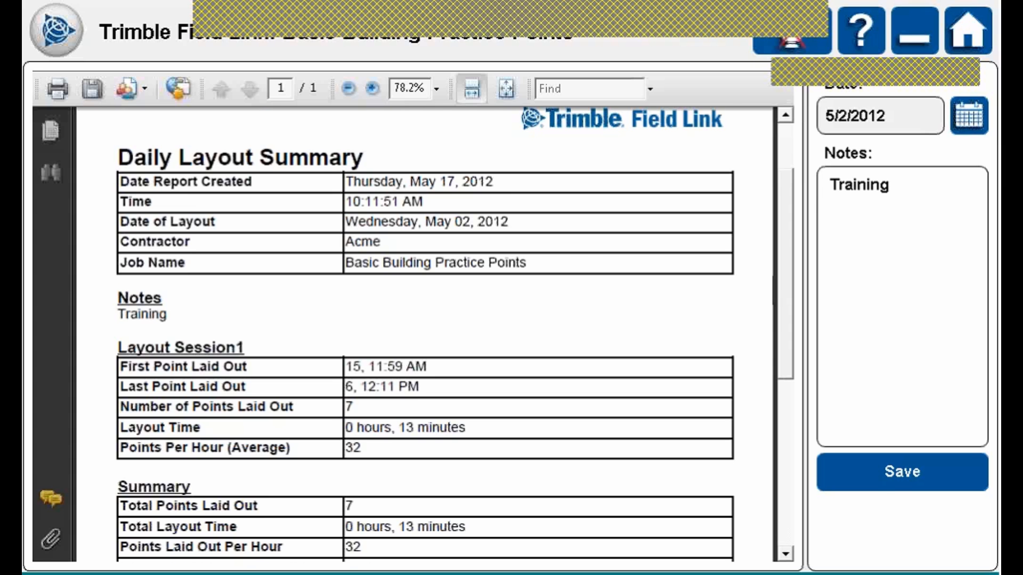
pyautogui.scroll(-5, 426, 334)
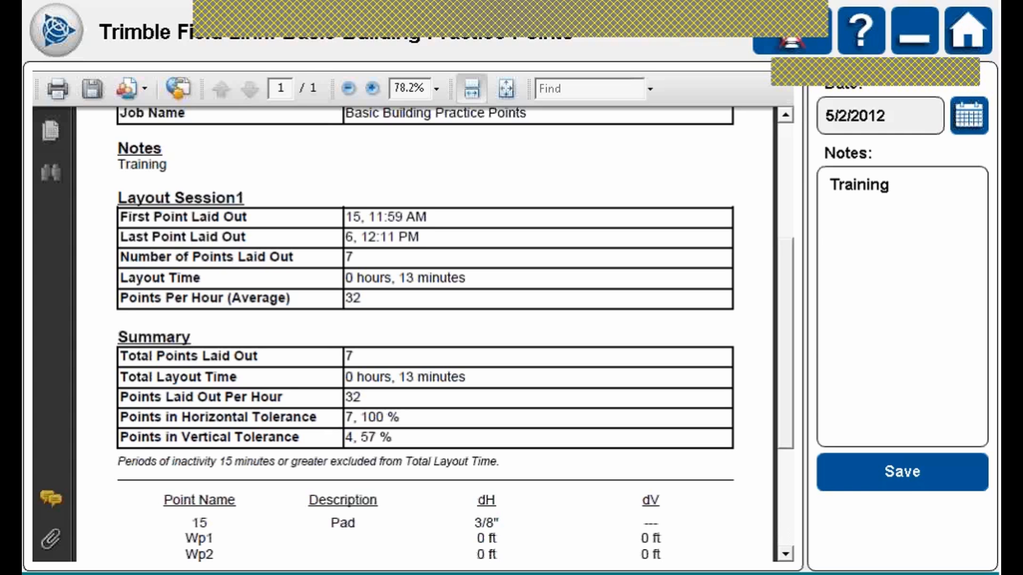
# Create a Layout Deviations report for 4/3/2012 to 5/9/2012 and save it.
pyautogui.scroll(-3, 425, 334)
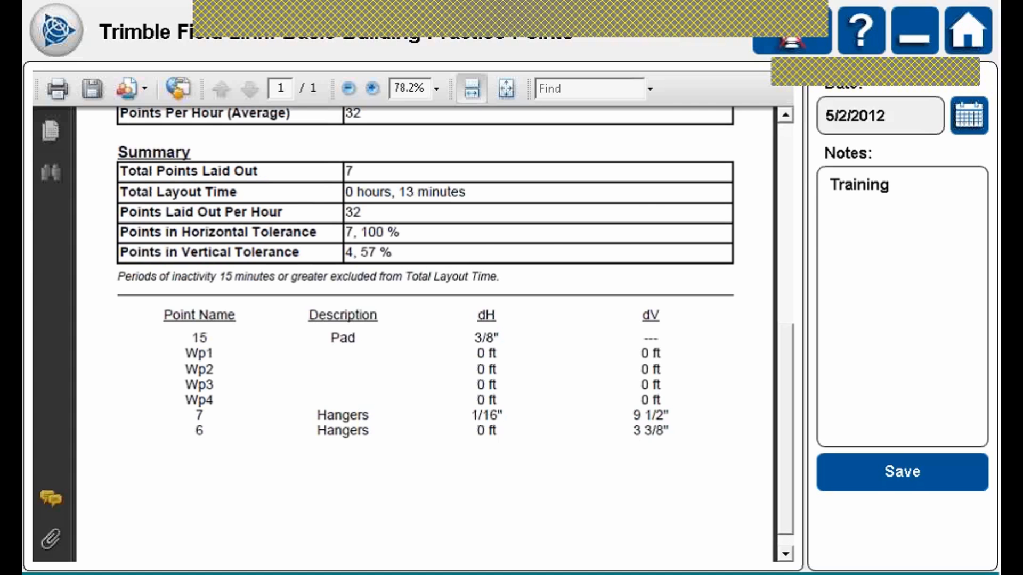
pyautogui.scroll(10, 405, 330)
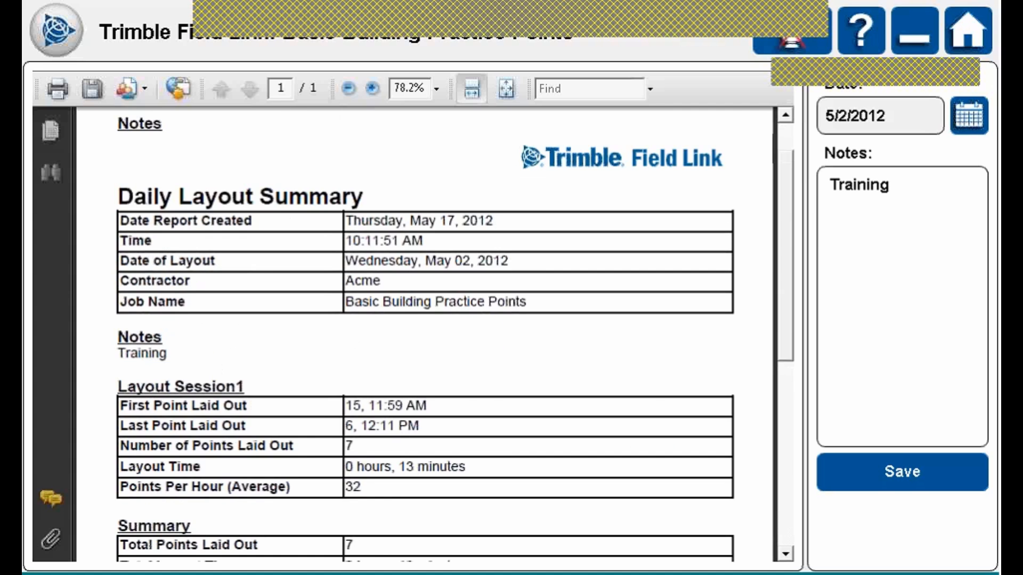
pyautogui.scroll(2, 405, 331)
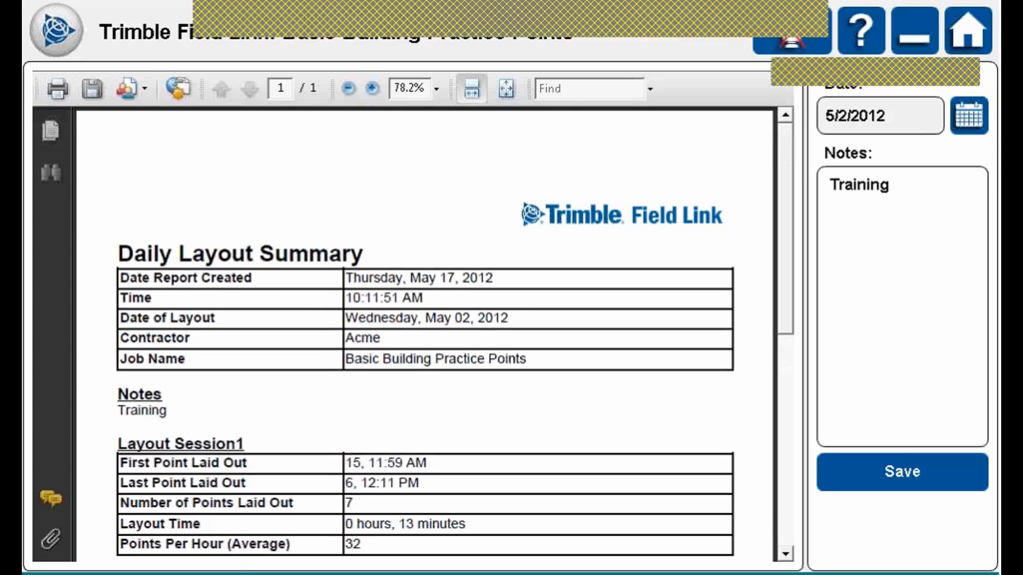
pyautogui.click(57, 30)
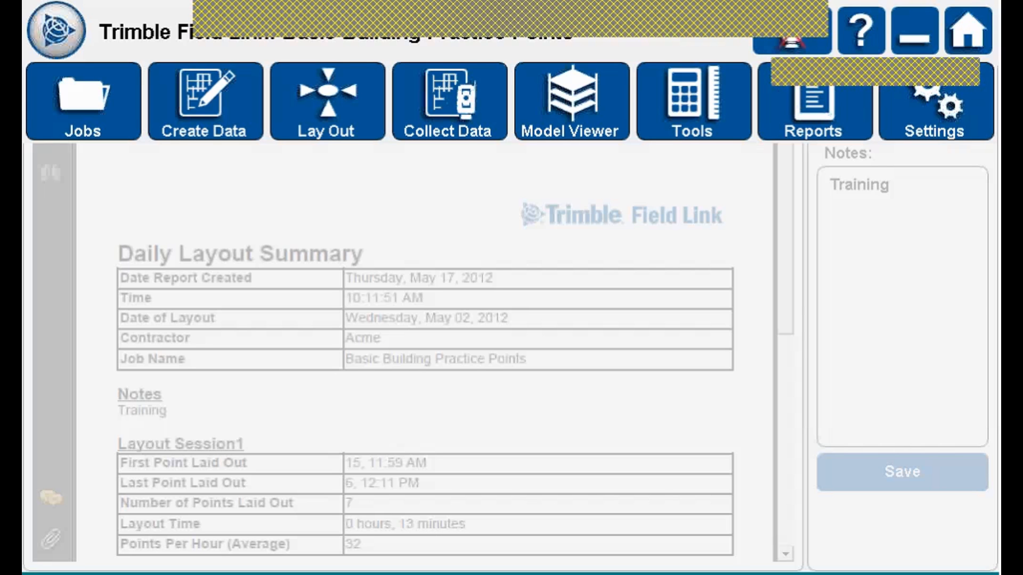
pyautogui.click(814, 103)
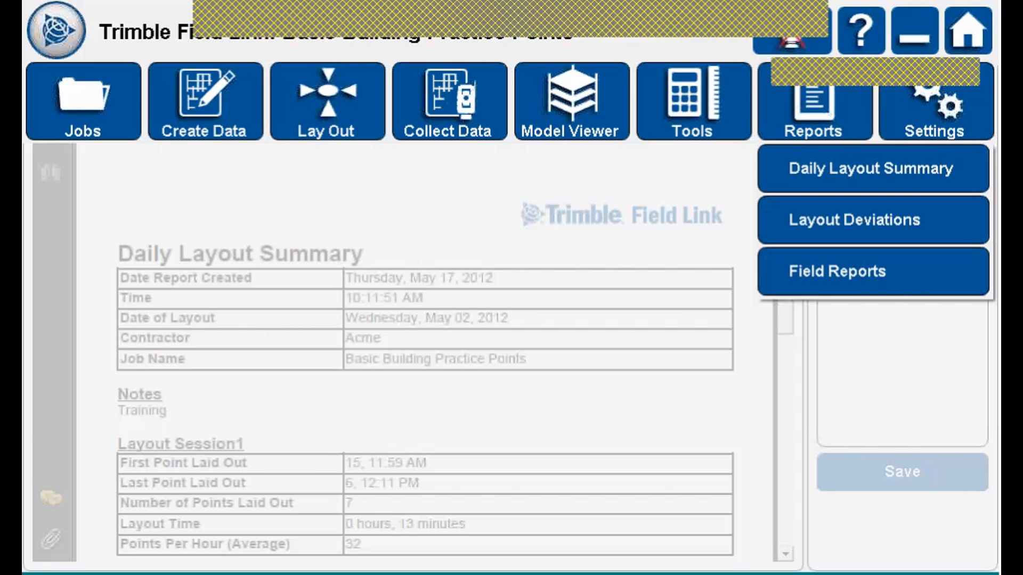
pyautogui.click(874, 220)
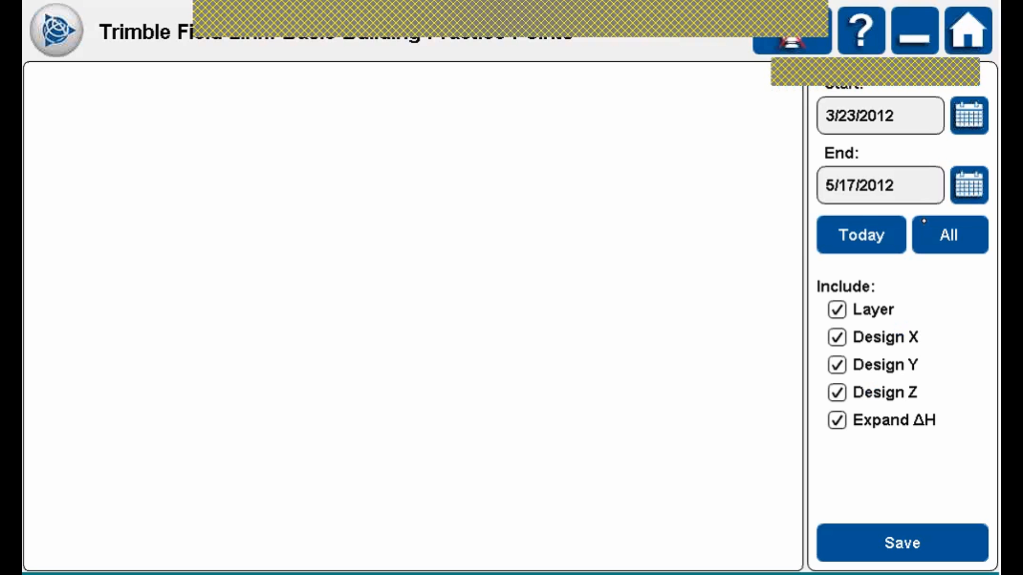
pyautogui.click(923, 221)
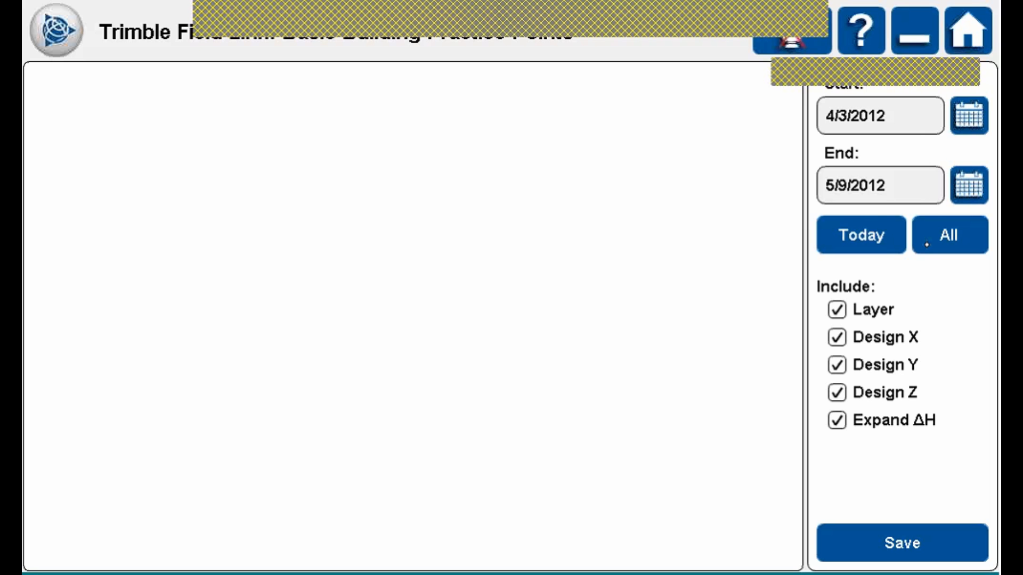
pyautogui.click(914, 533)
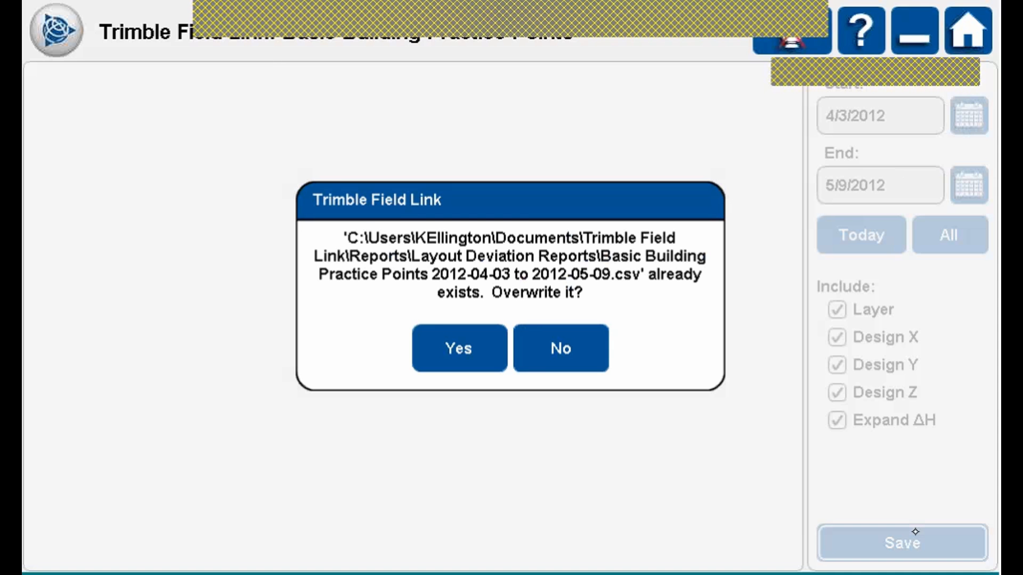
# Overwrite the existing CSV and review the report's X, Y, elevation and delta columns.
pyautogui.click(477, 342)
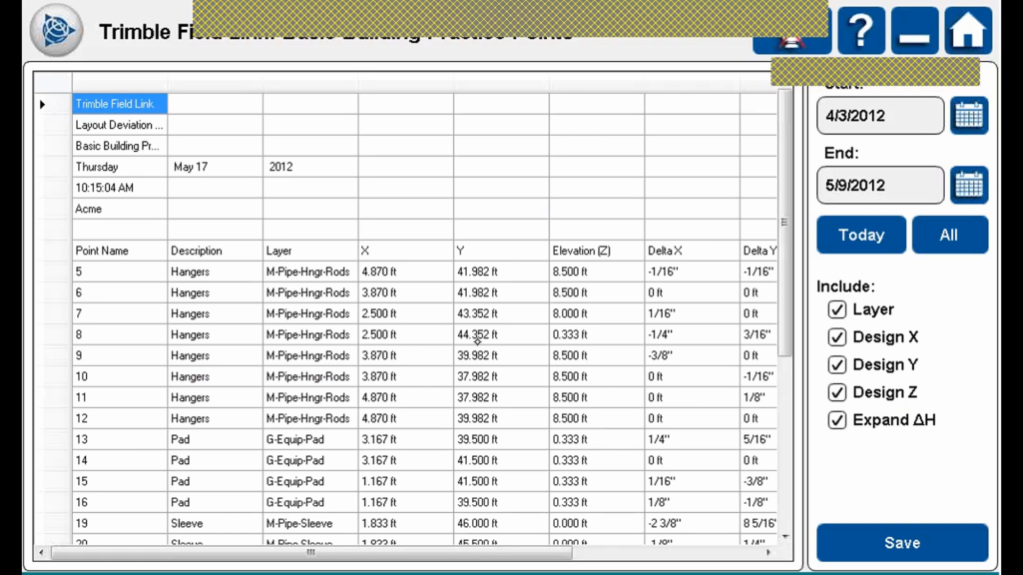
pyautogui.moveTo(555, 551); pyautogui.dragTo(688, 550)
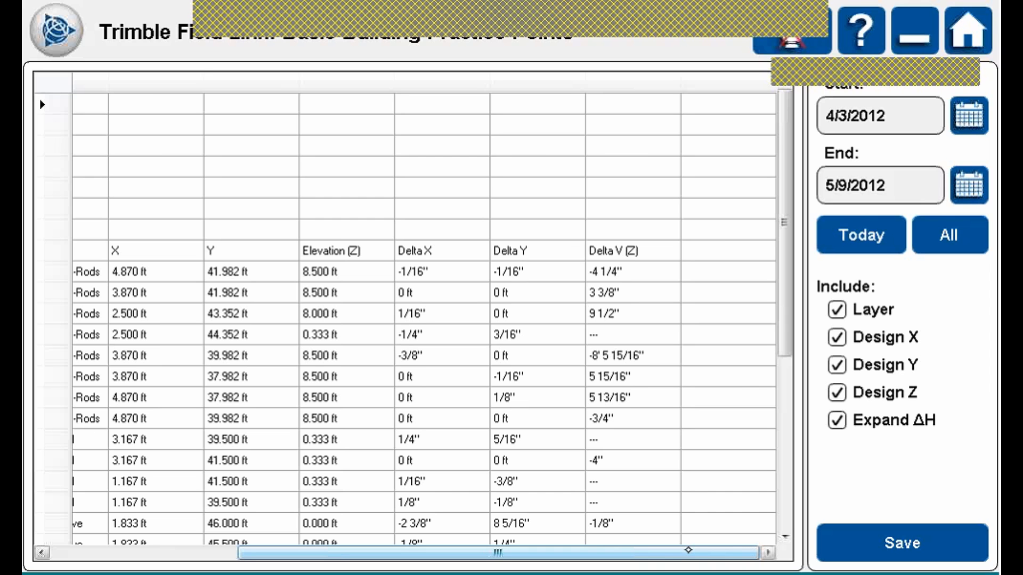
pyautogui.moveTo(785, 323); pyautogui.dragTo(791, 425)
pyautogui.click(843, 100)
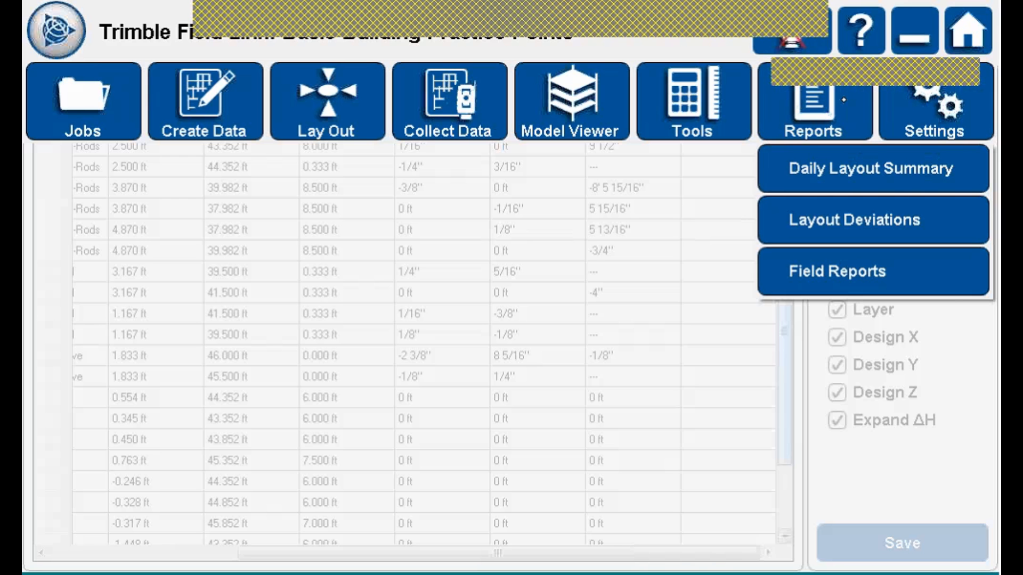
# Start a new Field Report and begin entering its Name.
pyautogui.click(838, 271)
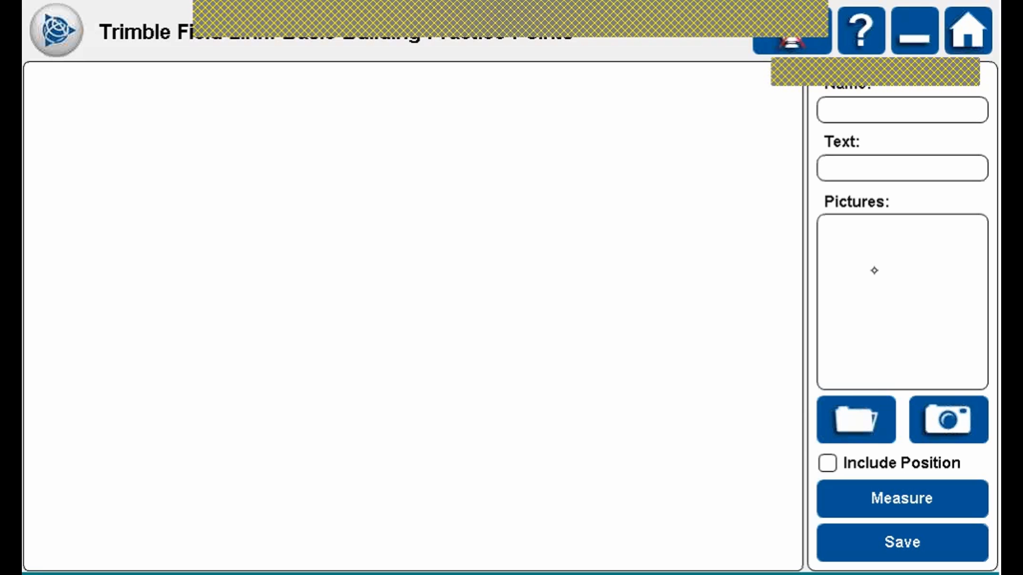
pyautogui.click(888, 113)
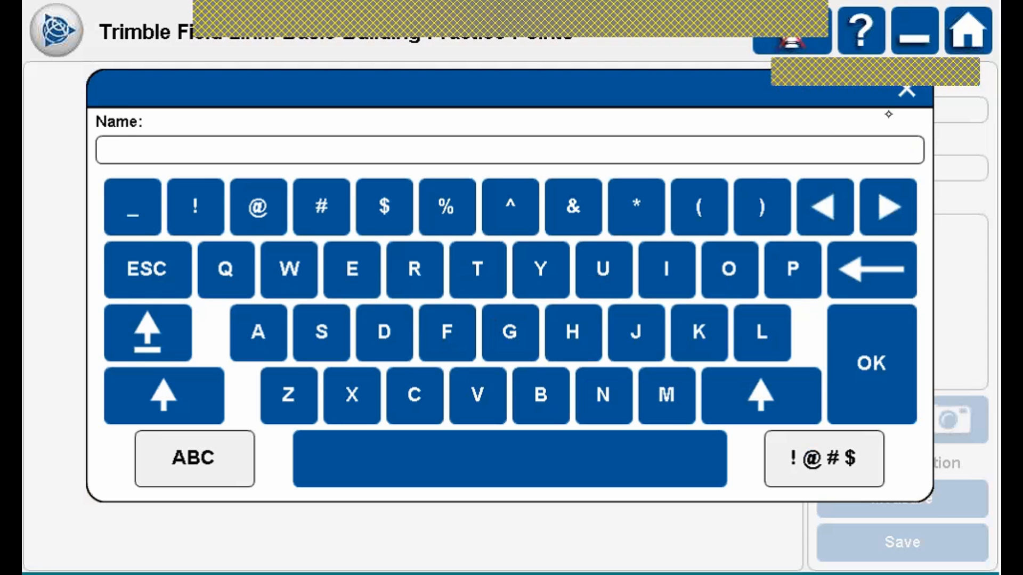
# Name the field report 'Dog'.
pyautogui.click(384, 332)
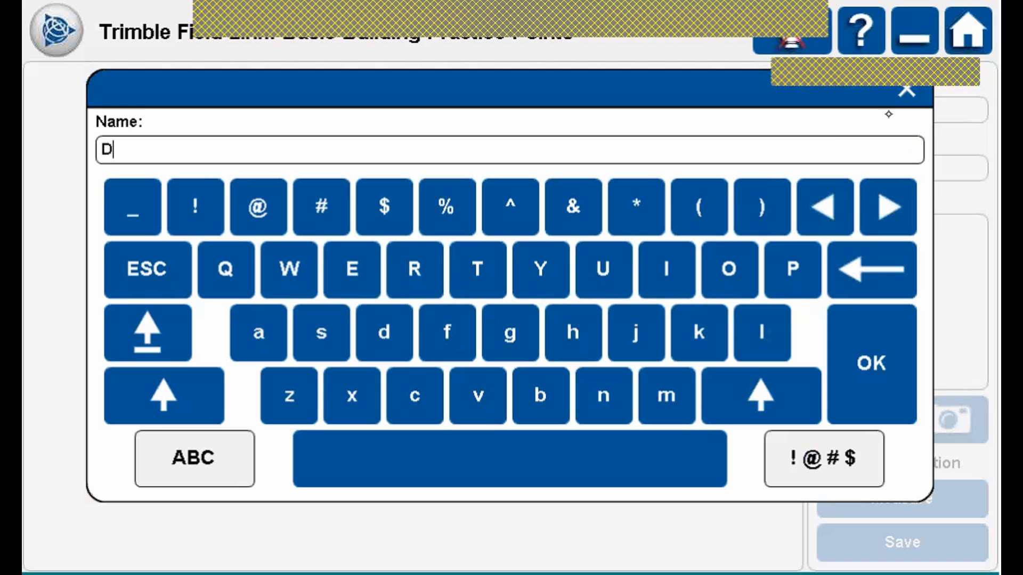
pyautogui.click(729, 270)
pyautogui.click(510, 333)
pyautogui.click(902, 350)
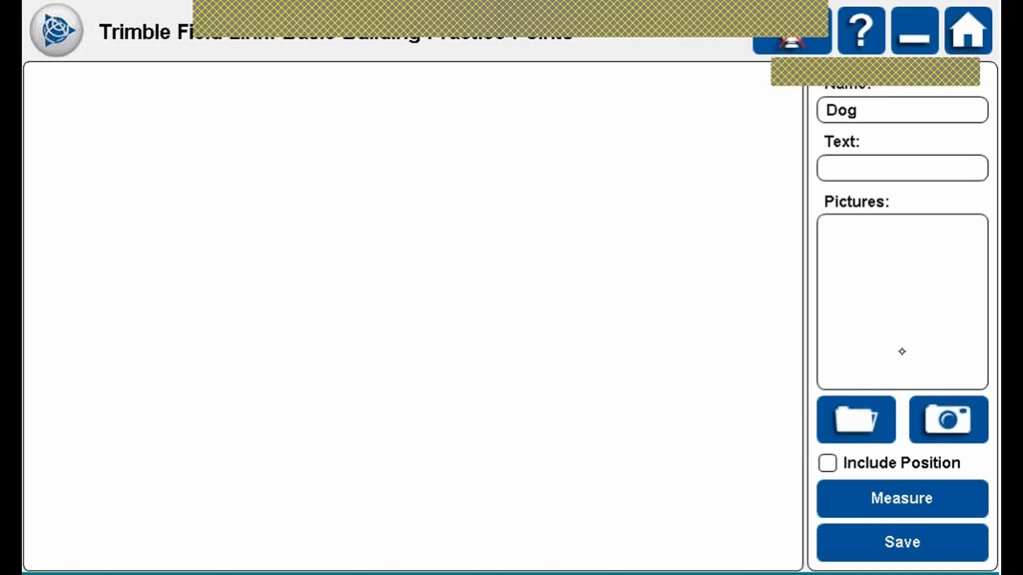
# Enter 'Bella' as the field report's text.
pyautogui.click(921, 168)
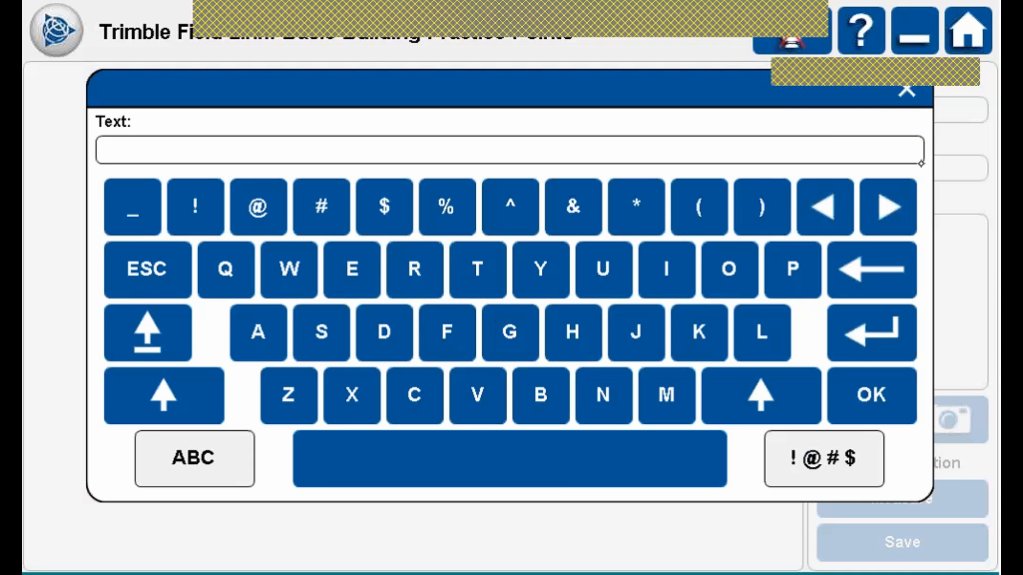
pyautogui.click(540, 396)
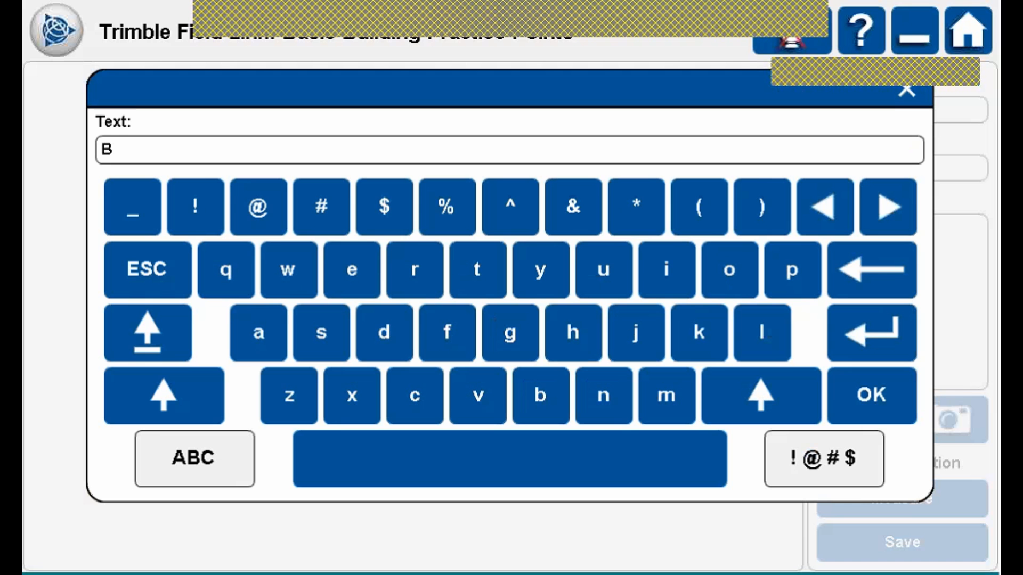
pyautogui.write('ella')
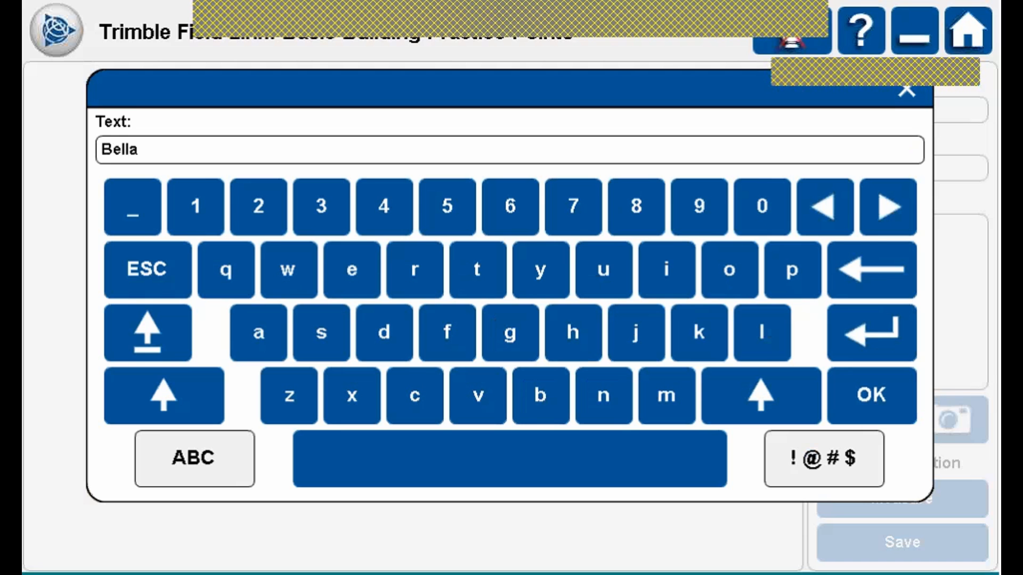
pyautogui.press('Return')
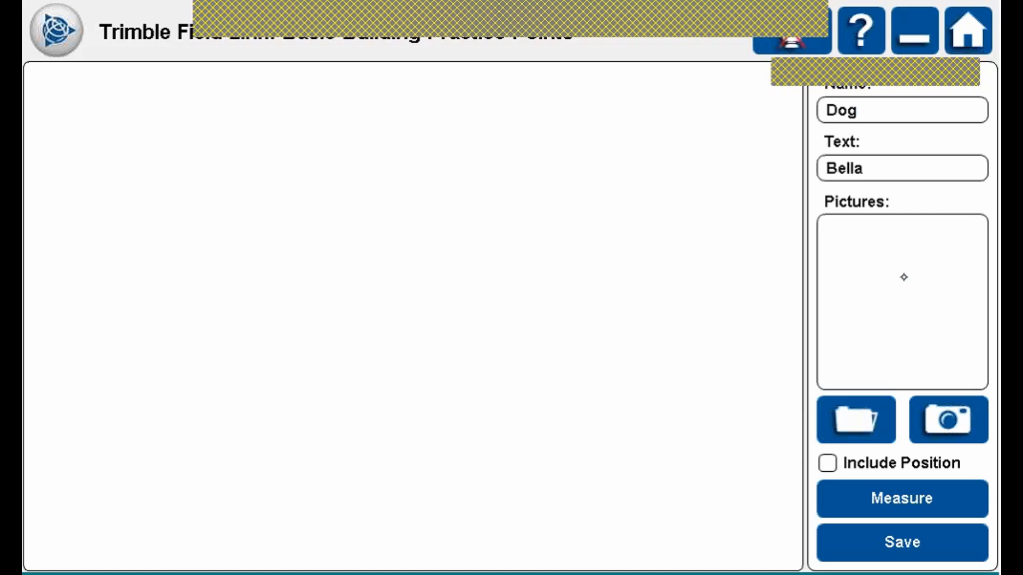
pyautogui.click(860, 417)
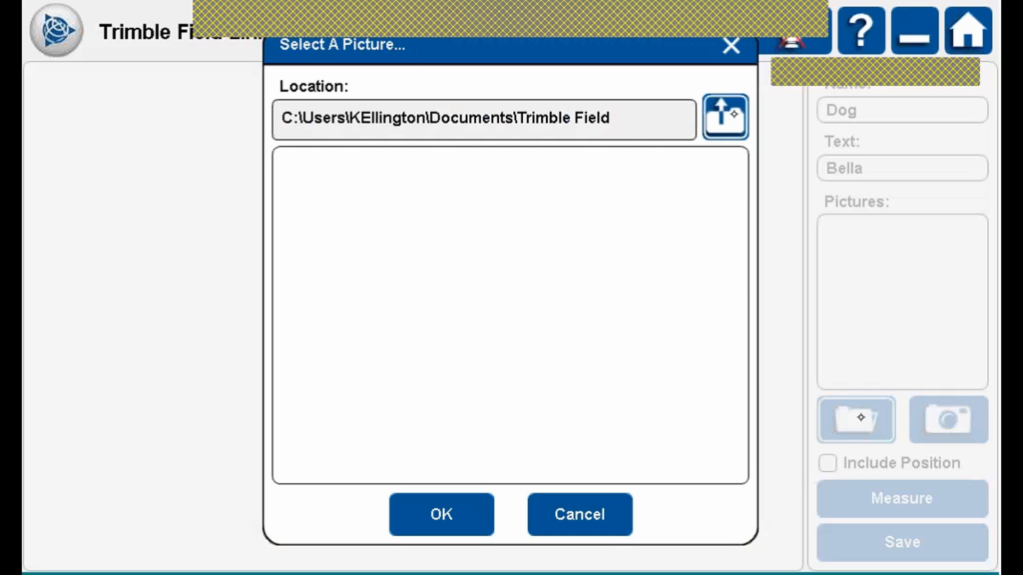
pyautogui.click(740, 110)
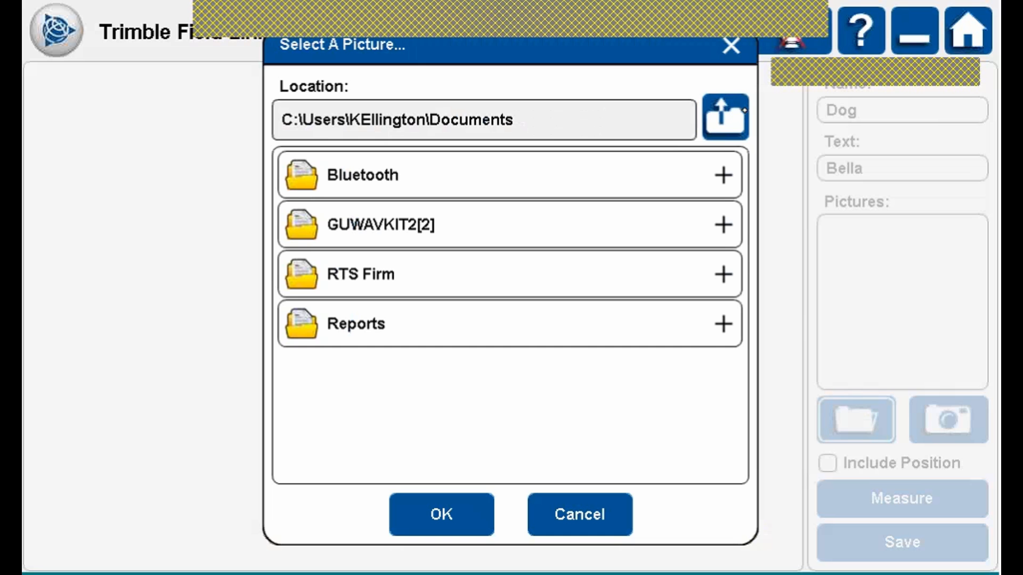
pyautogui.click(733, 109)
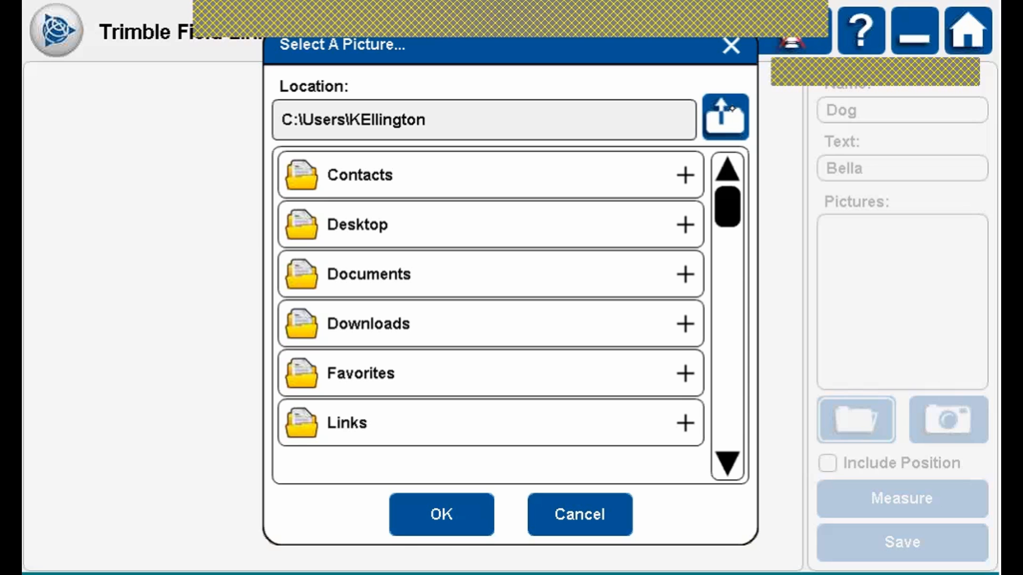
pyautogui.moveTo(730, 210); pyautogui.dragTo(734, 347)
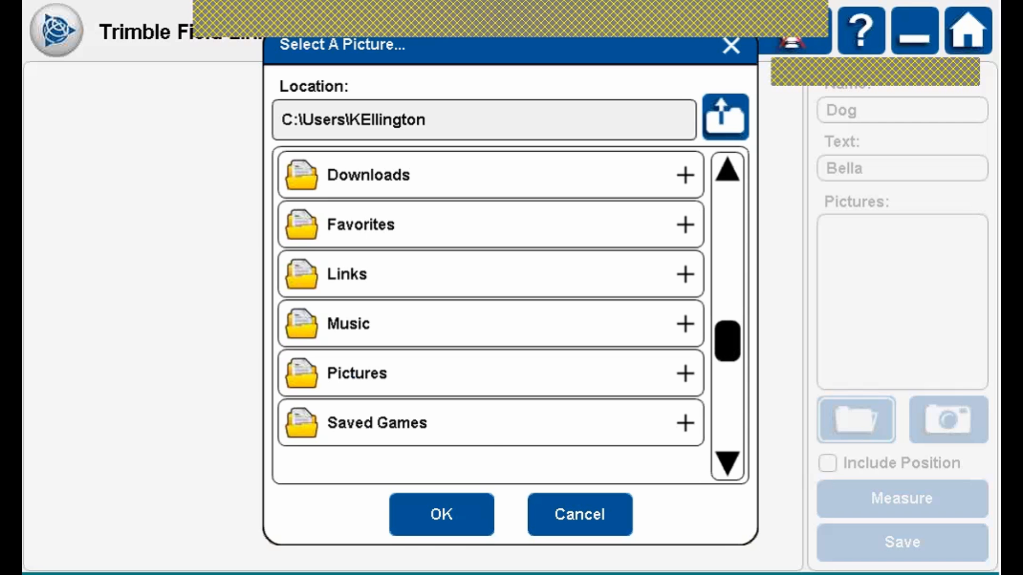
pyautogui.click(564, 371)
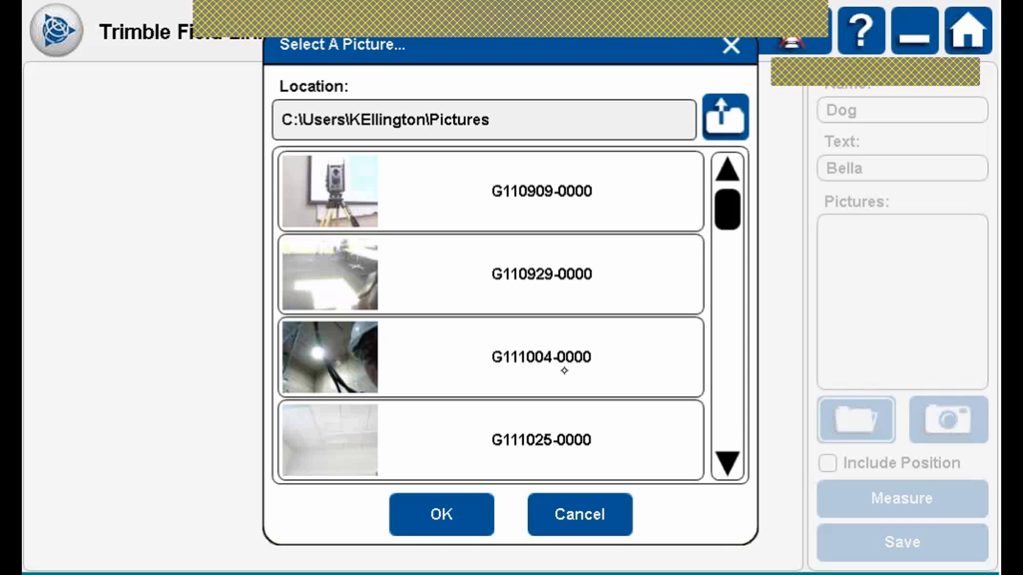
pyautogui.click(733, 260)
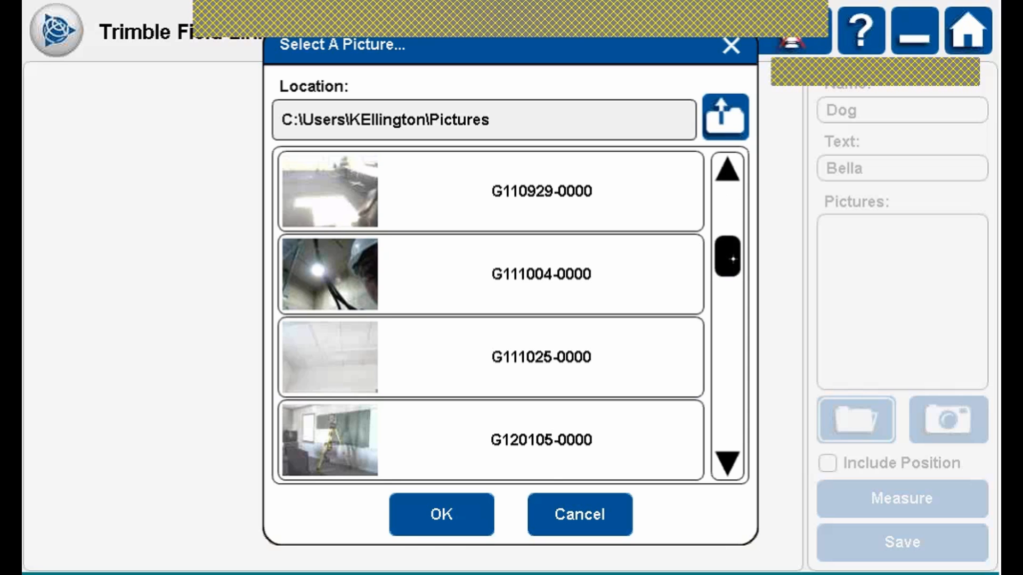
pyautogui.click(731, 288)
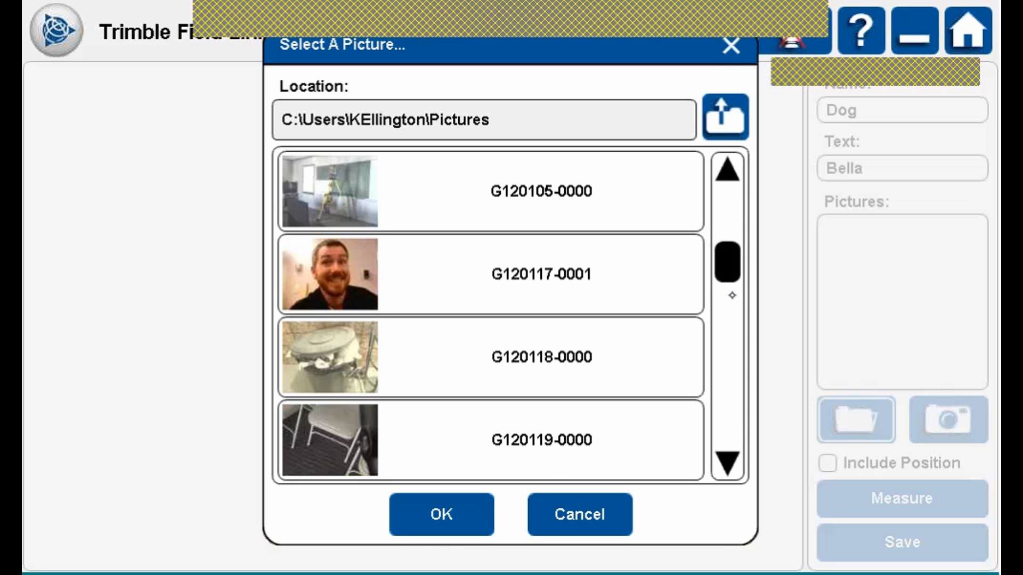
pyautogui.moveTo(731, 302); pyautogui.dragTo(737, 456)
pyautogui.click(334, 266)
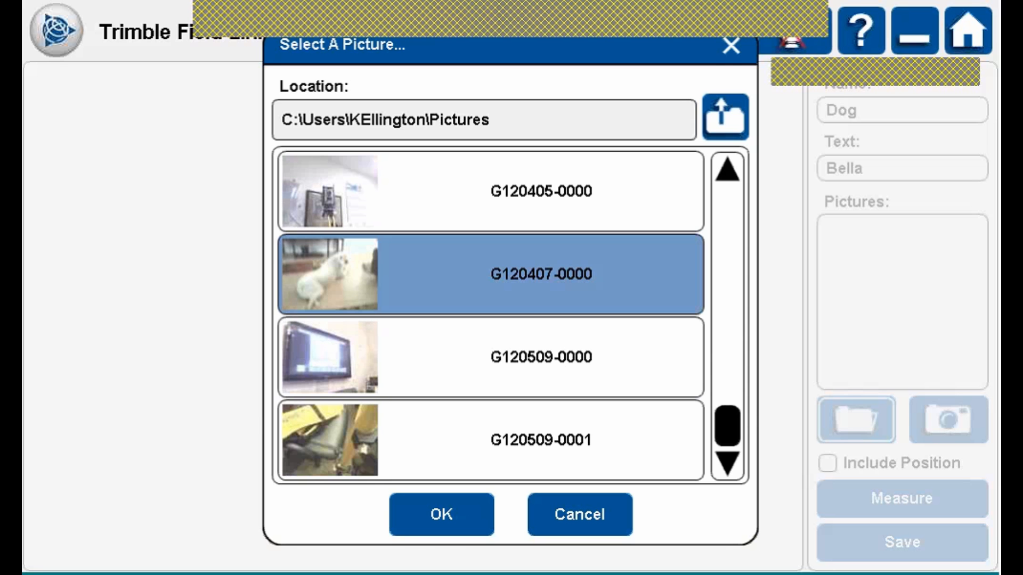
pyautogui.click(450, 513)
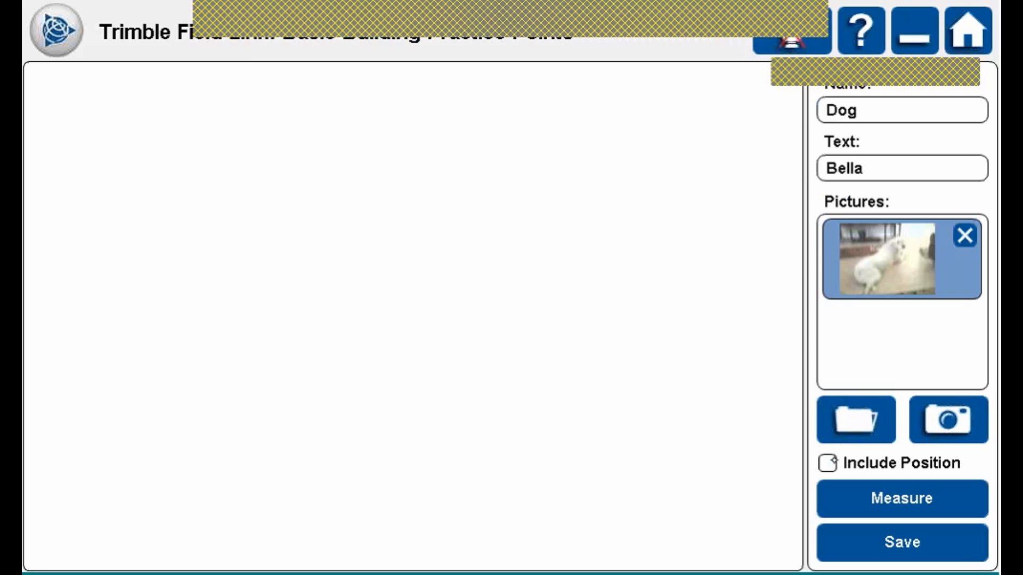
# Dismiss the instrument warning, leave Include Position unchecked, and review the report preview.
pyautogui.click(830, 463)
pyautogui.click(912, 496)
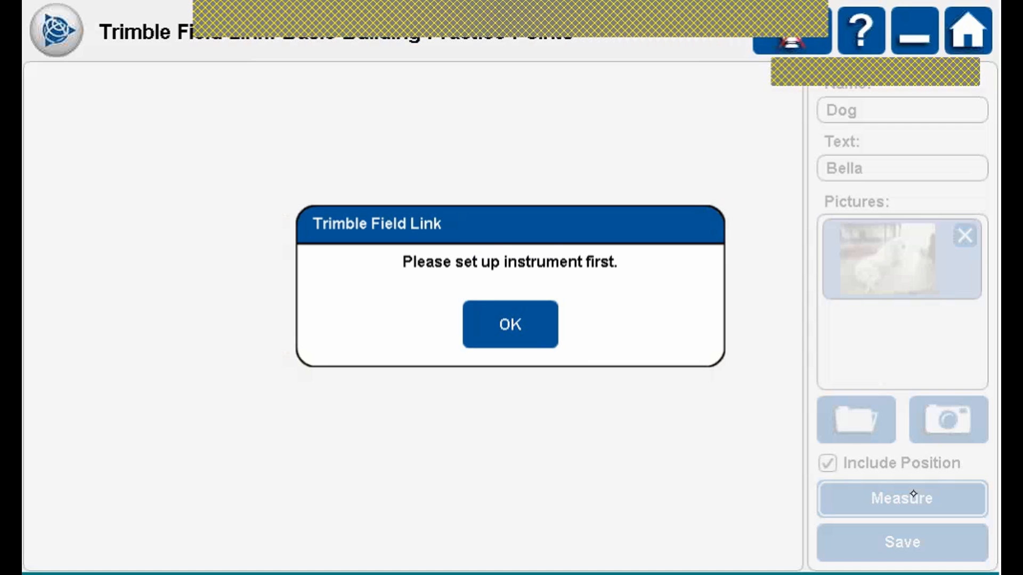
pyautogui.click(544, 313)
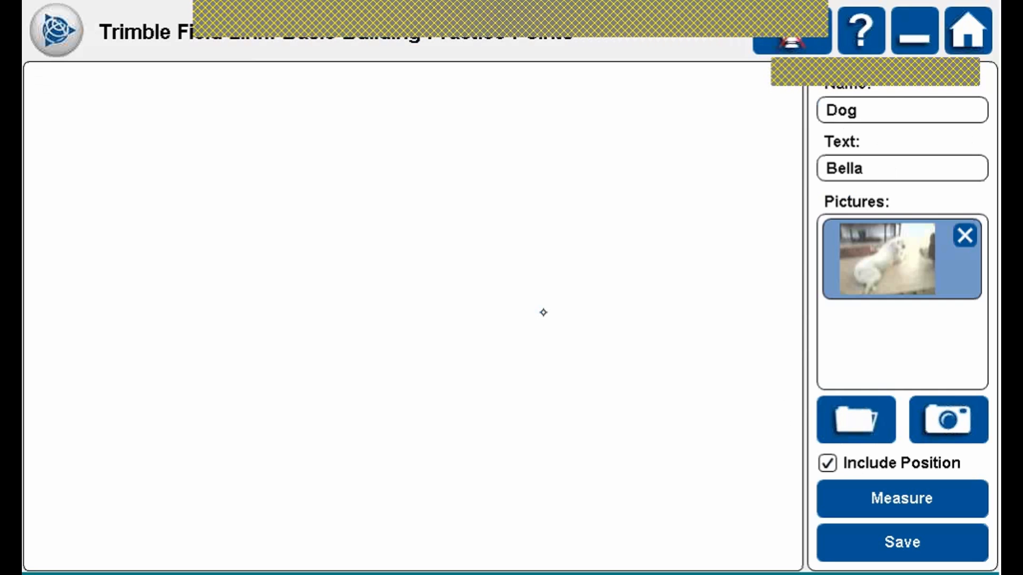
pyautogui.click(831, 462)
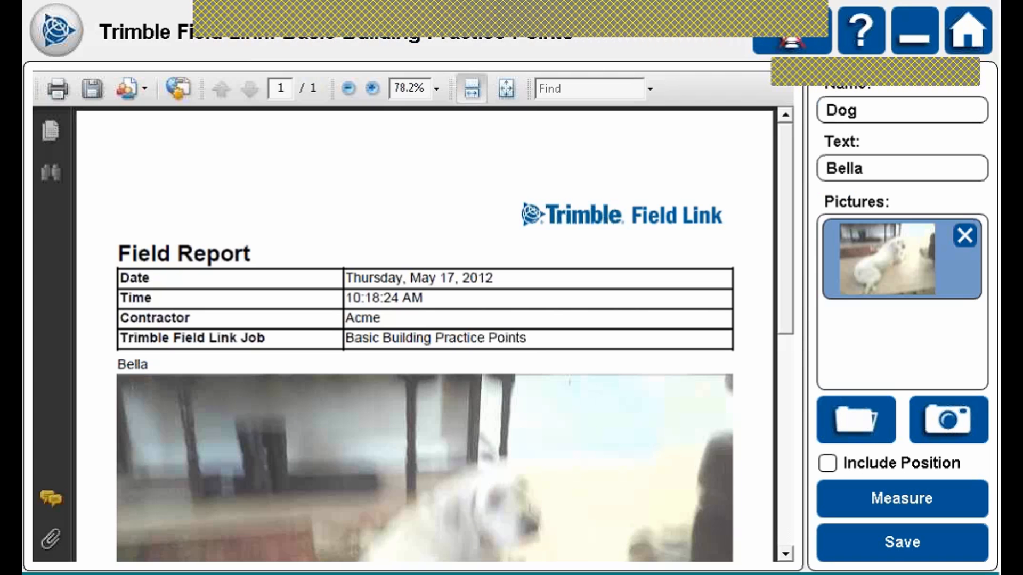
pyautogui.moveTo(785, 229)
pyautogui.mouseDown()
pyautogui.moveTo(785, 383)
pyautogui.moveTo(785, 230)
pyautogui.mouseUp()
pyautogui.moveTo(785, 230); pyautogui.dragTo(785, 266)
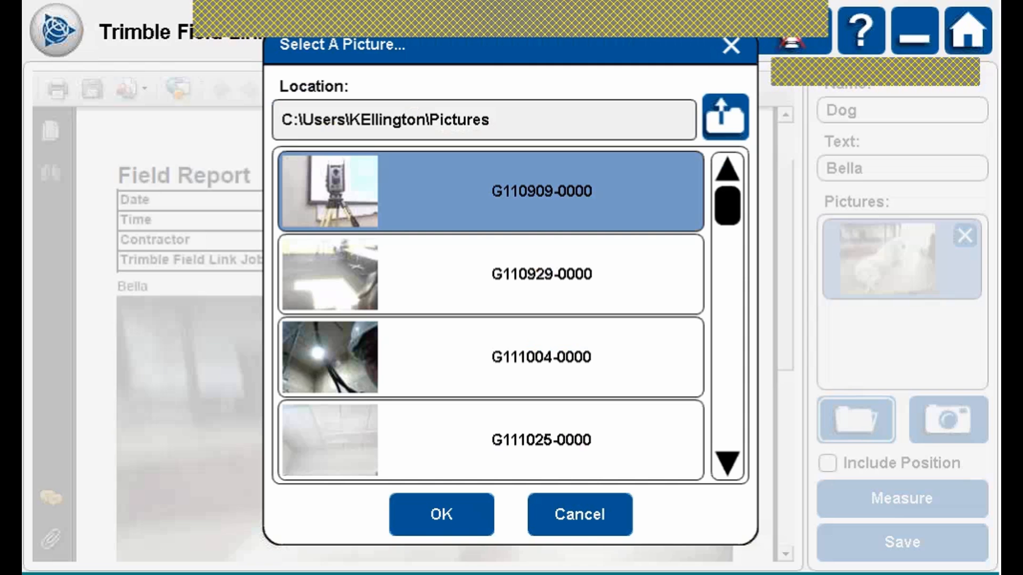
# Add total station picture G110909, overwrite Dog.pdf, and review both pages.
pyautogui.click(442, 514)
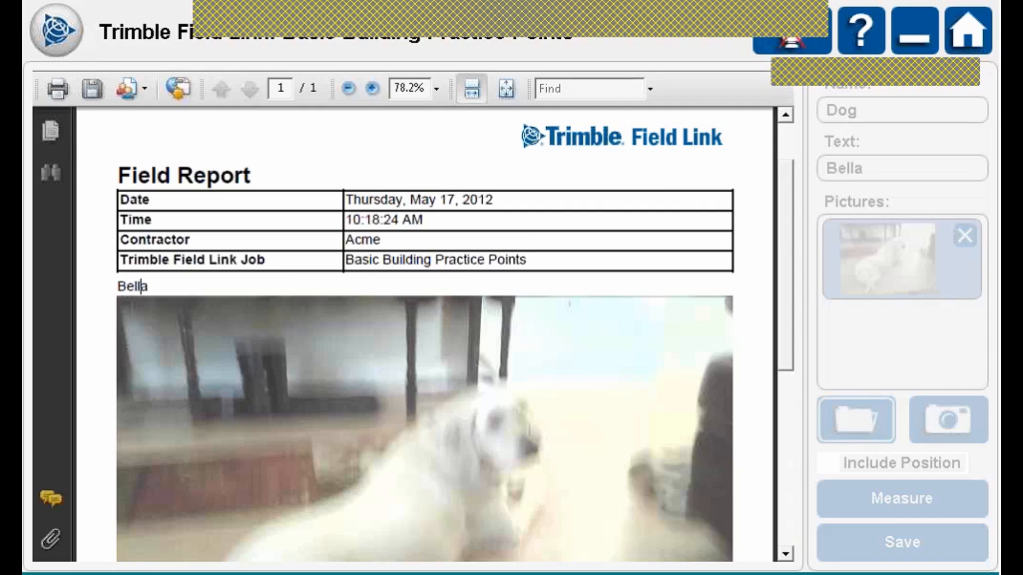
pyautogui.click(901, 541)
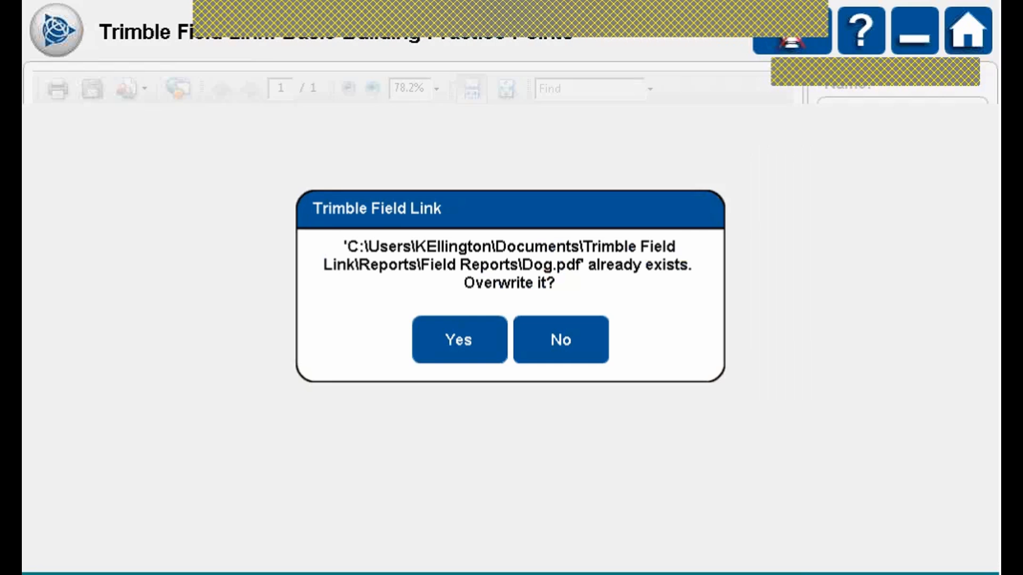
pyautogui.click(479, 328)
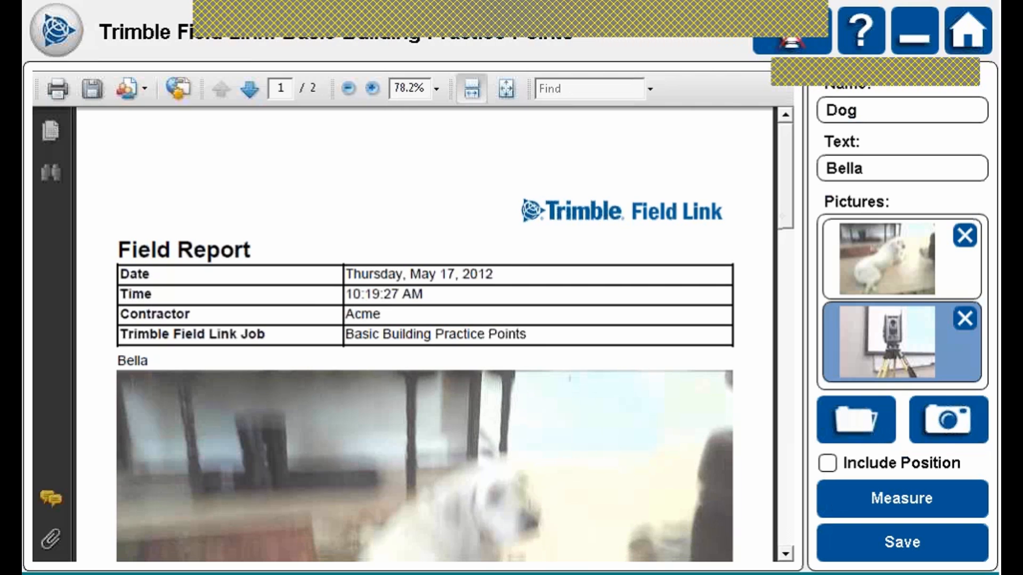
pyautogui.scroll(-10, 488, 336)
pyautogui.scroll(10, 425, 334)
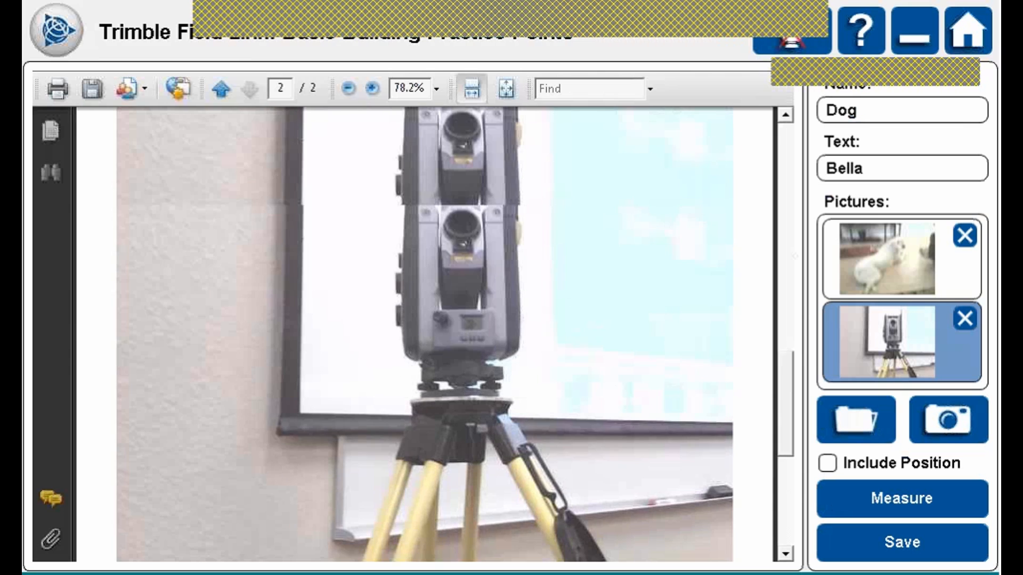
pyautogui.moveTo(796, 206); pyautogui.dragTo(785, 155)
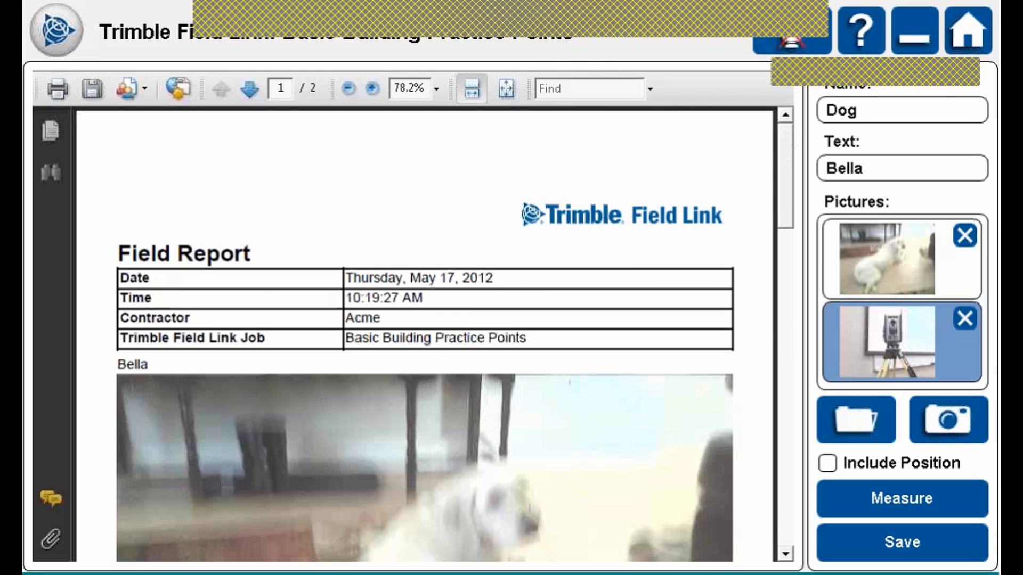
# From the main menu, view the report types, then list the Compute and Unit Conversion tools.
pyautogui.click(57, 31)
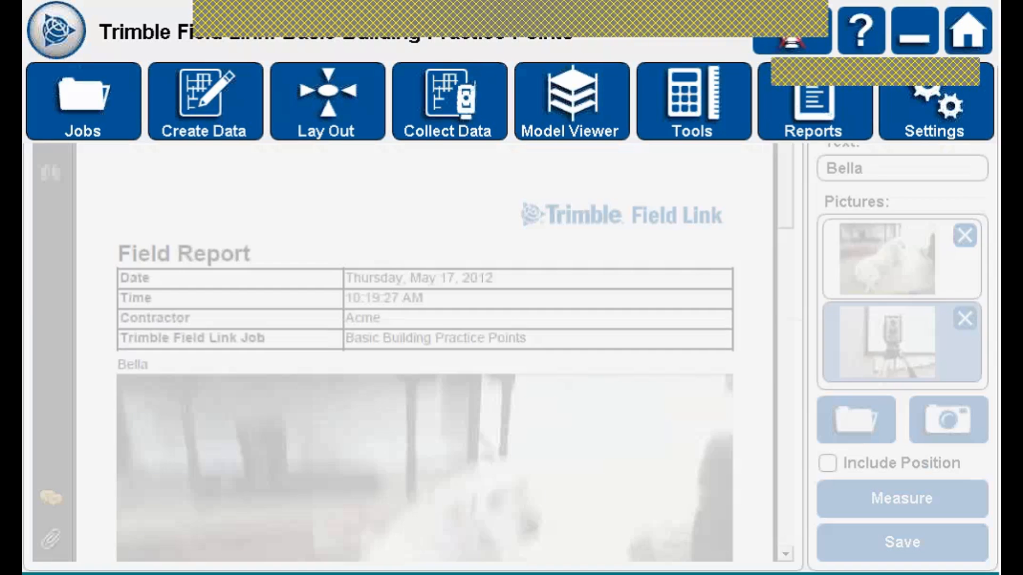
pyautogui.click(842, 100)
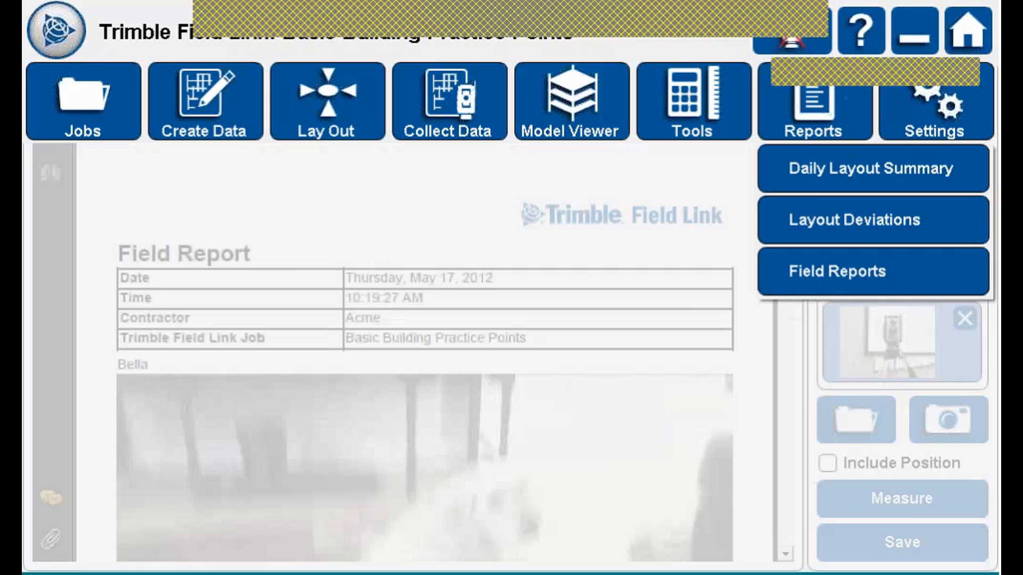
pyautogui.click(693, 101)
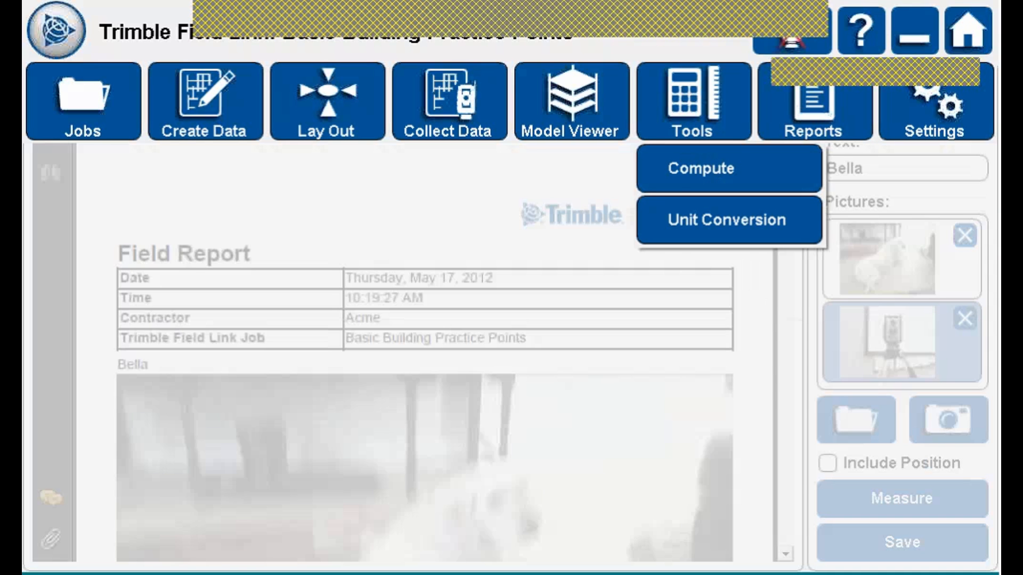
# Convert 35 cm to 13.780 in and 1.148 ft in Unit Conversion.
pyautogui.click(752, 219)
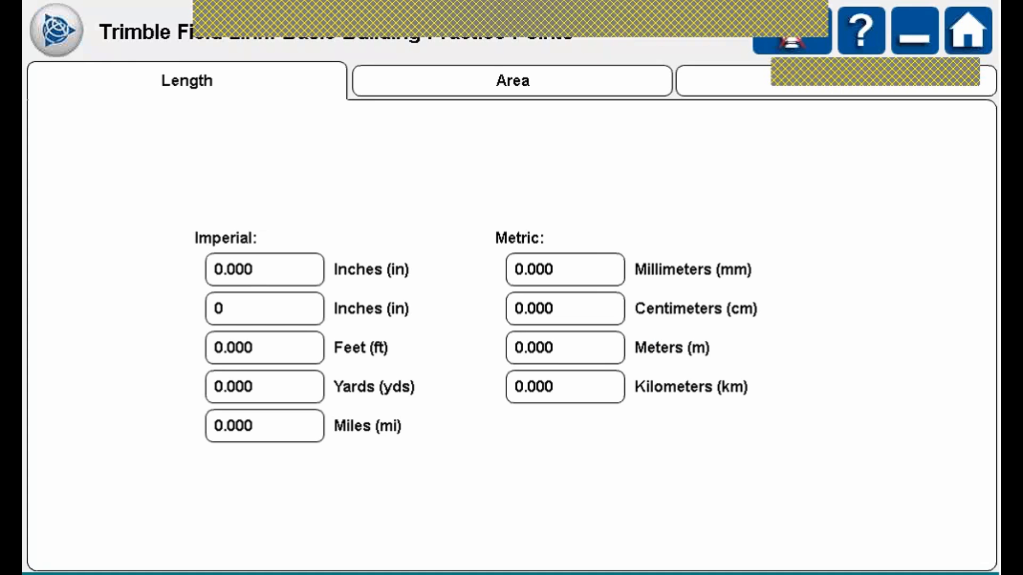
pyautogui.click(265, 270)
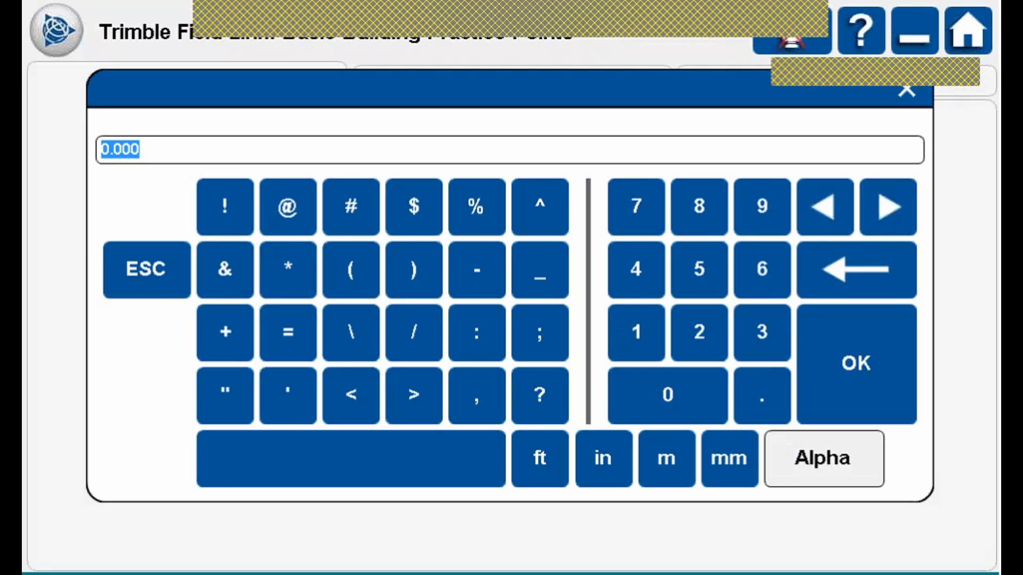
pyautogui.click(762, 331)
pyautogui.click(699, 268)
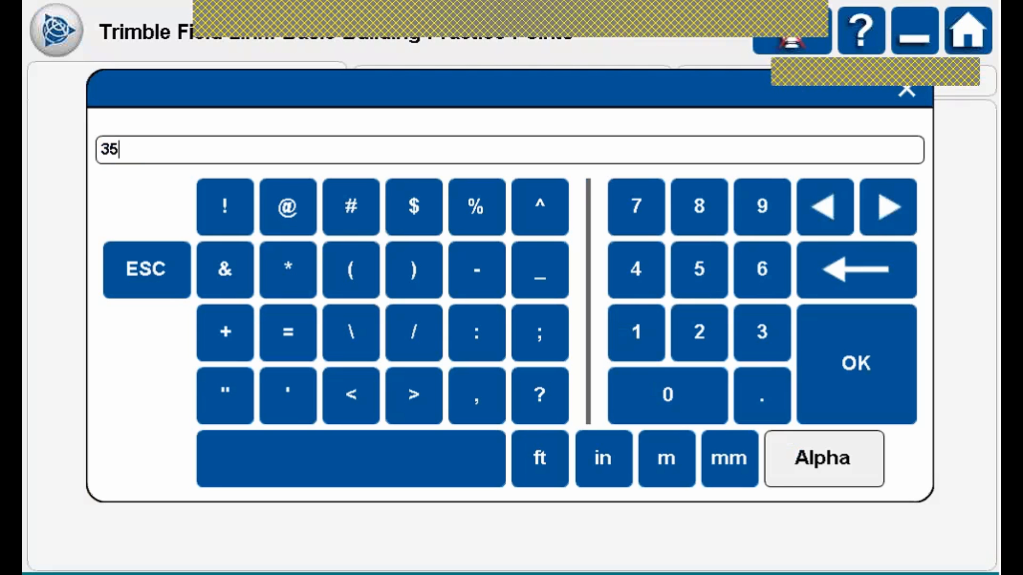
pyautogui.click(880, 349)
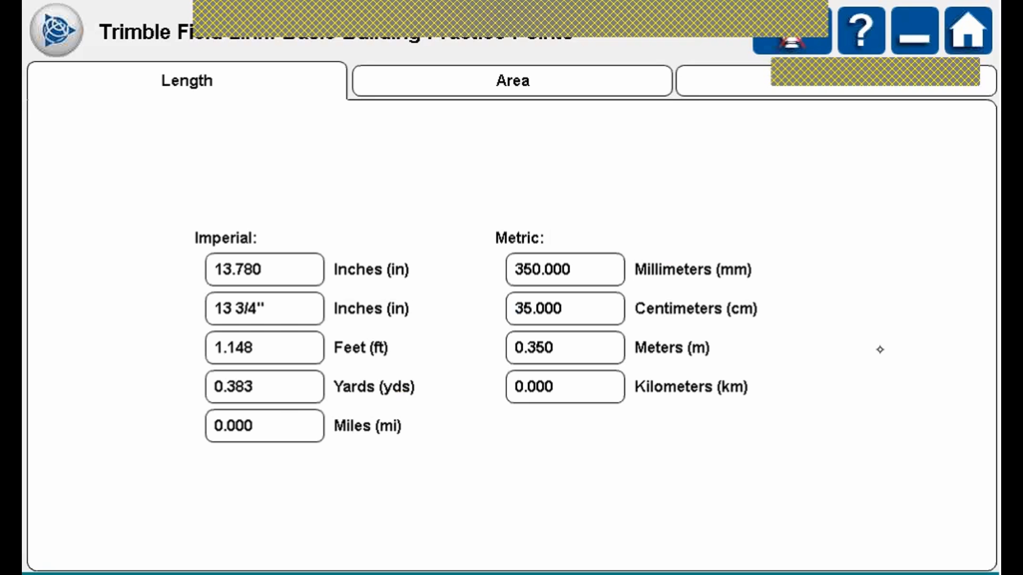
pyautogui.click(509, 82)
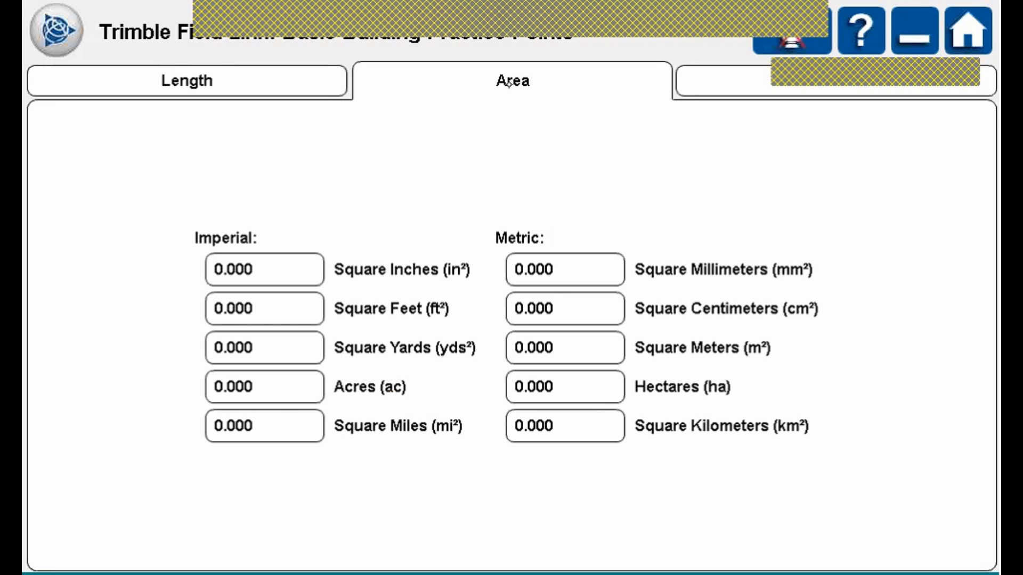
# Convert 122 square feet to 13.556 yd² and 11.334 m².
pyautogui.click(282, 300)
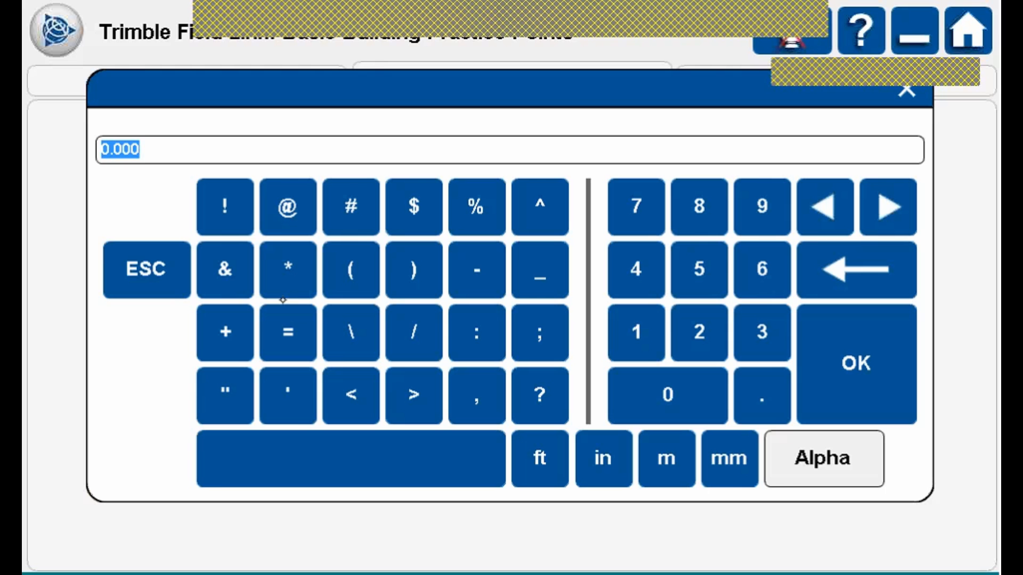
pyautogui.write('122')
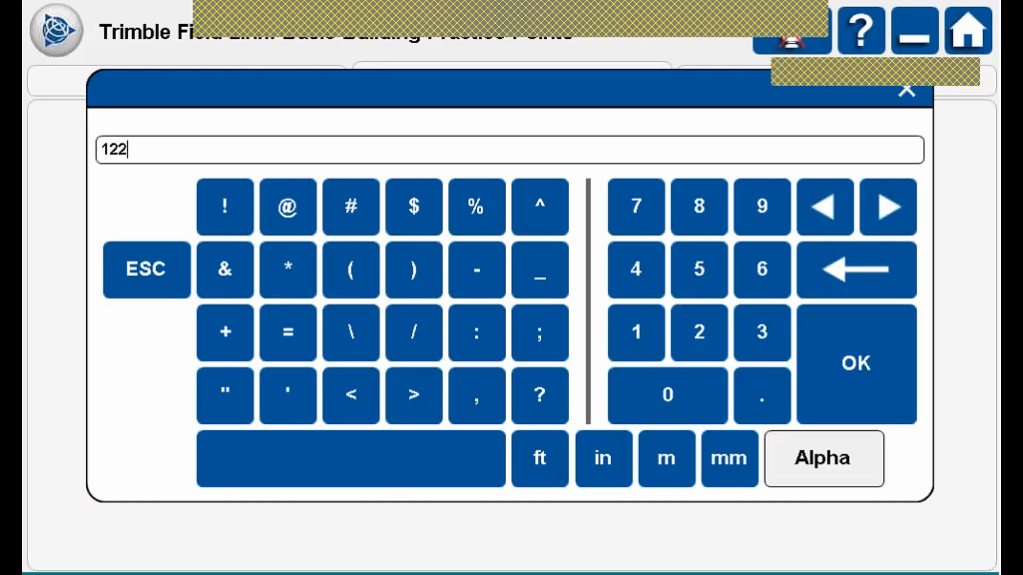
pyautogui.click(903, 339)
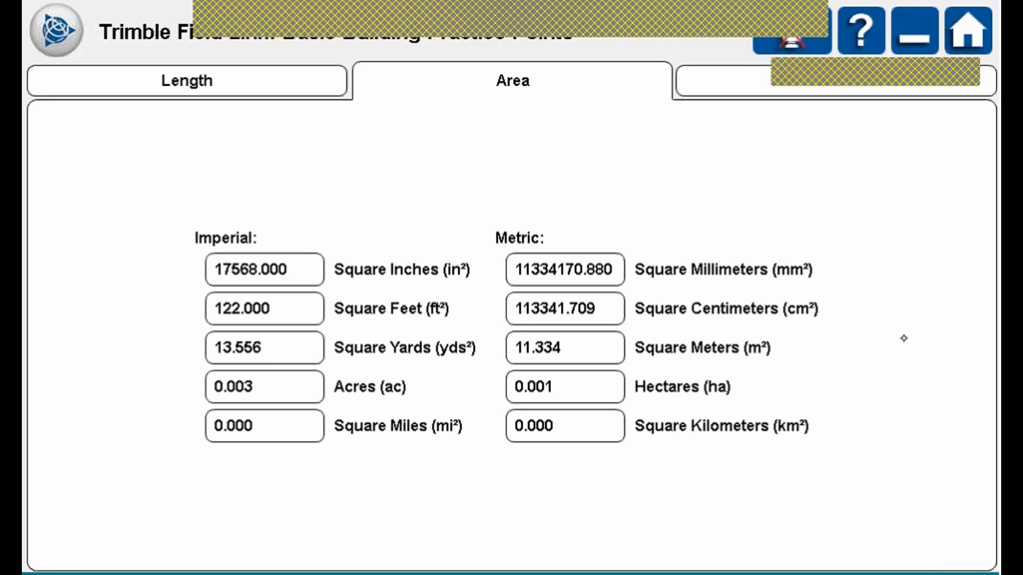
pyautogui.click(744, 72)
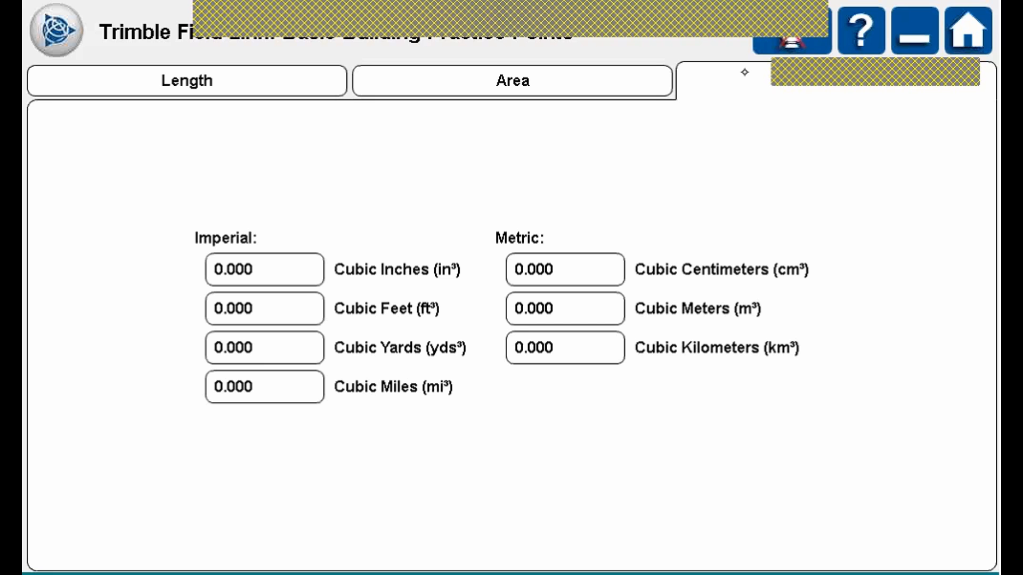
# Convert 27 cubic feet into the other volume units.
pyautogui.click(282, 316)
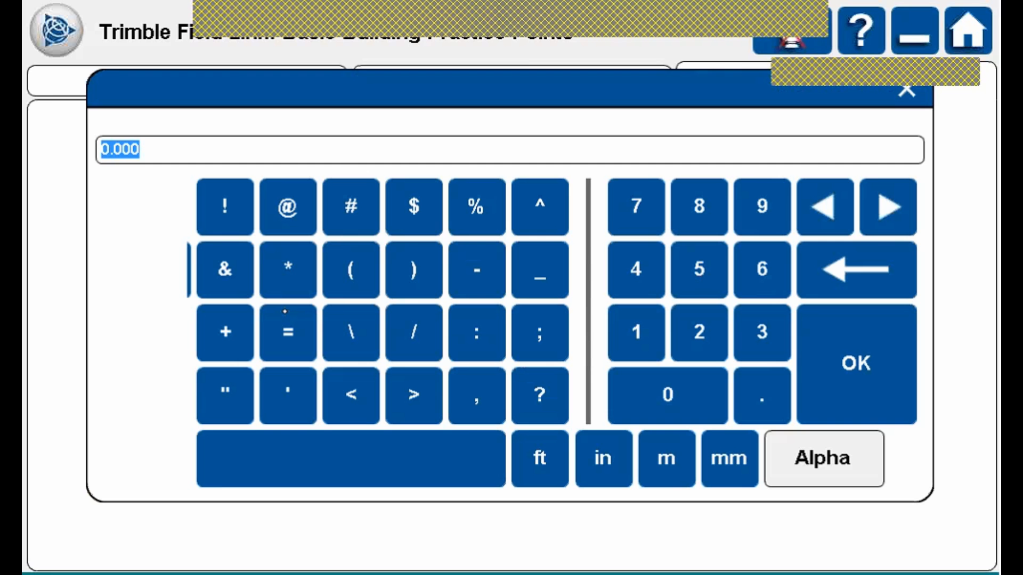
pyautogui.write('27')
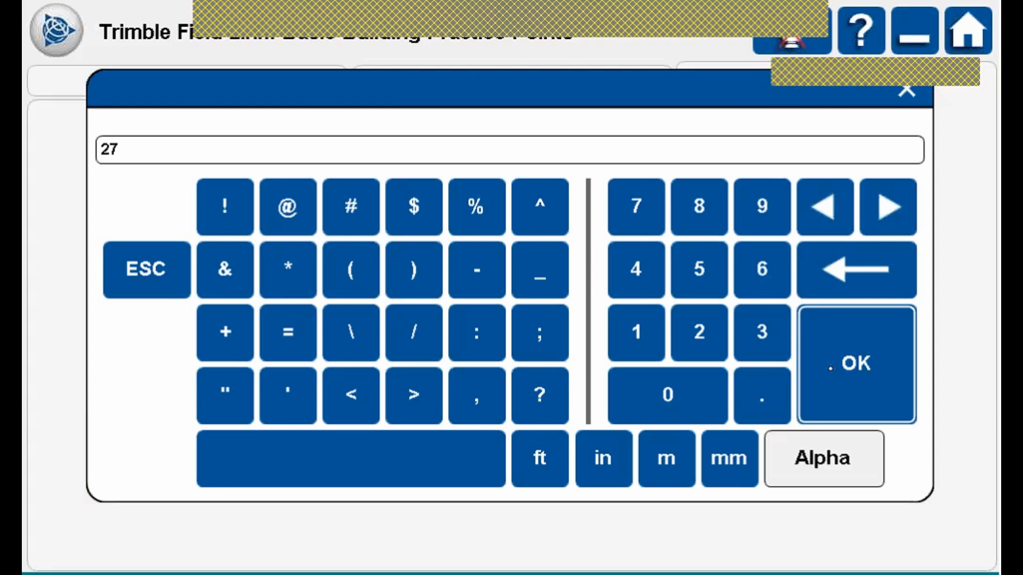
pyautogui.click(830, 368)
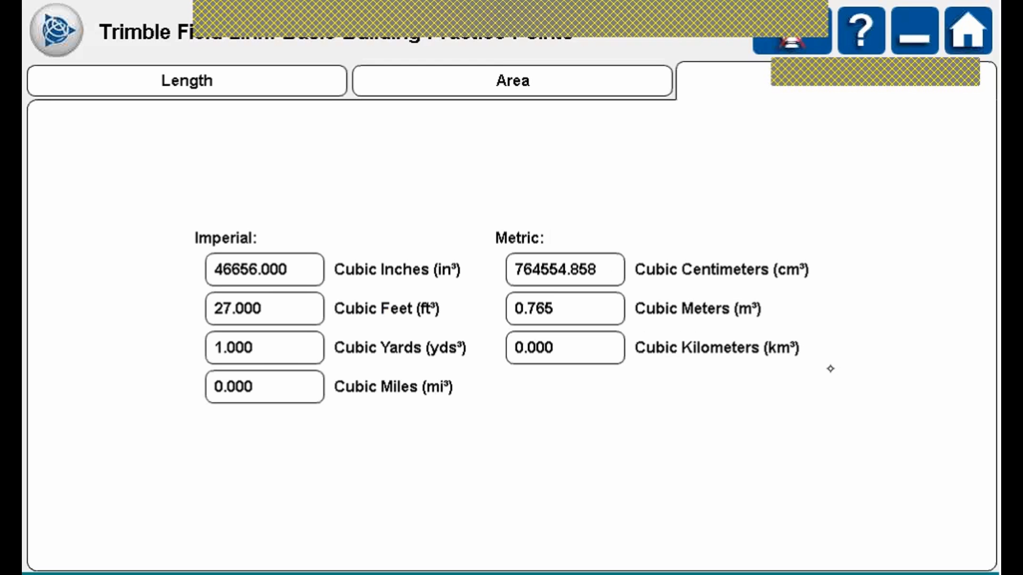
# Change the volume to 122 cubic feet (4.519 yd³, 3.455 m³) and reopen the Tools list.
pyautogui.click(281, 311)
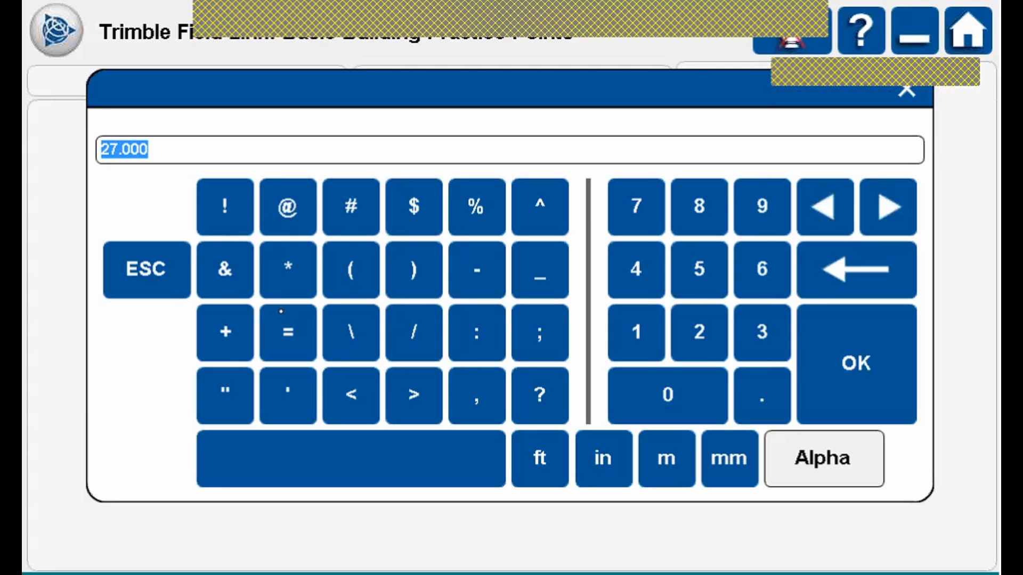
pyautogui.click(636, 332)
pyautogui.click(699, 332)
pyautogui.click(698, 331)
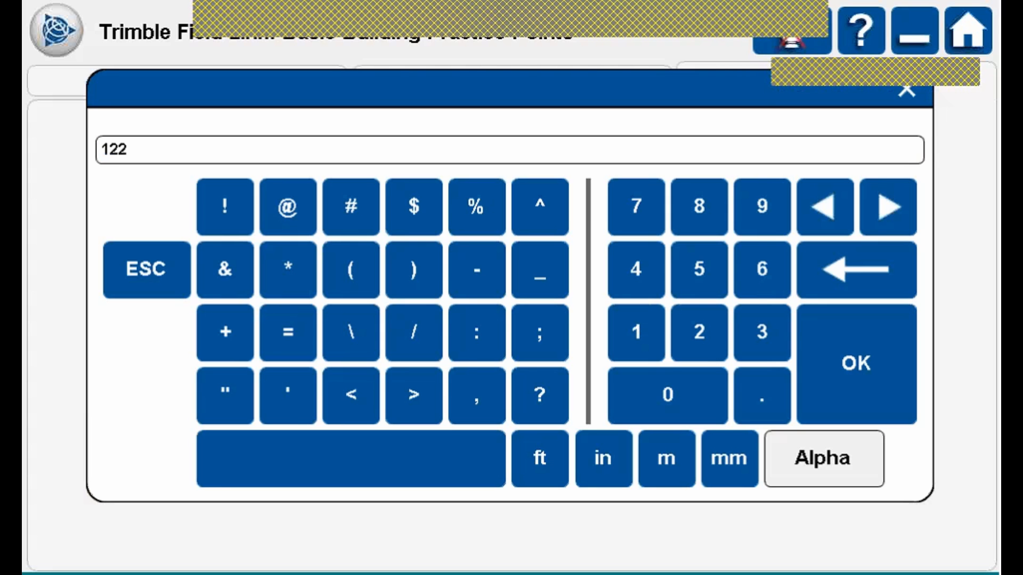
pyautogui.click(852, 363)
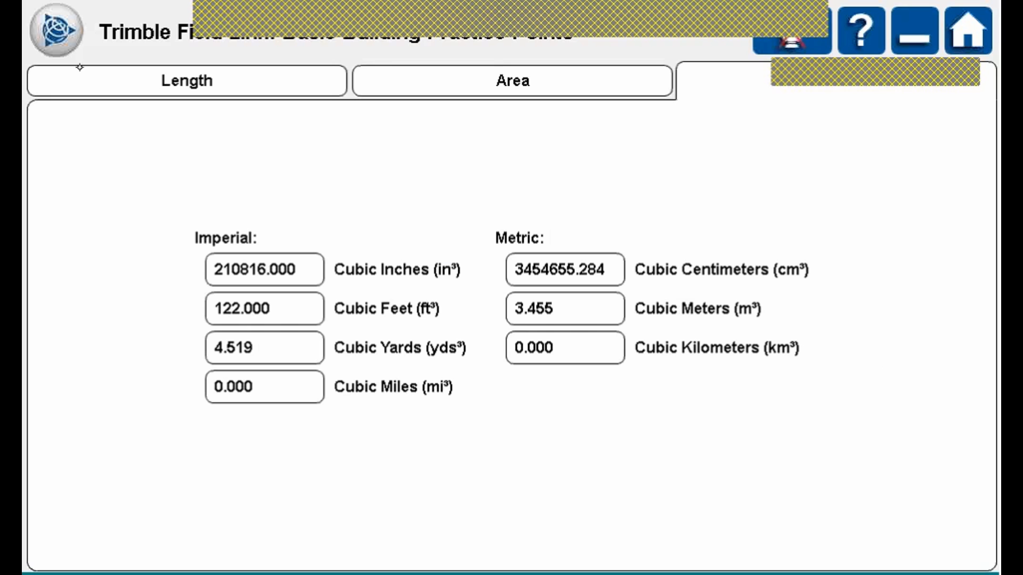
pyautogui.click(56, 30)
pyautogui.click(704, 92)
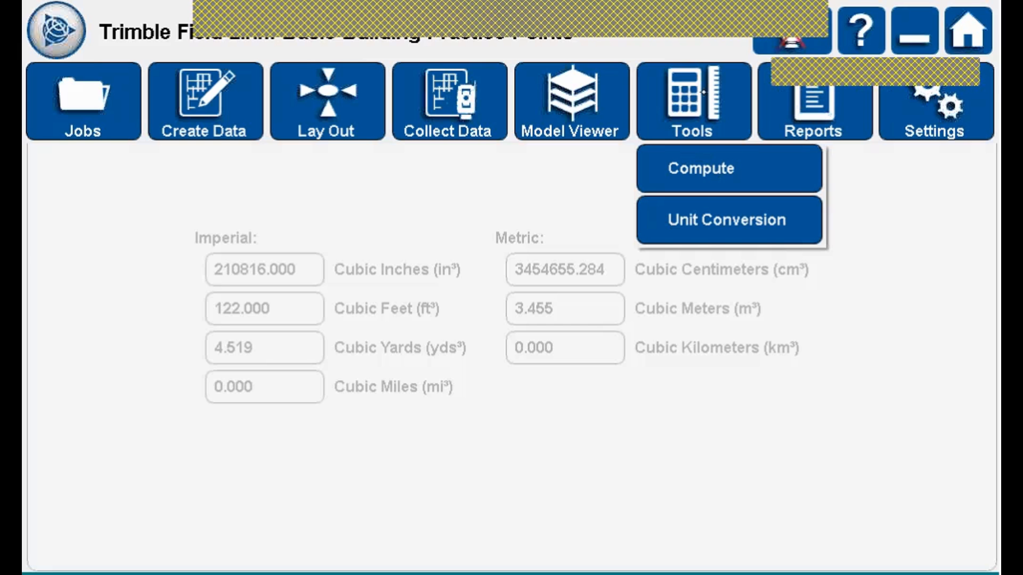
pyautogui.click(715, 166)
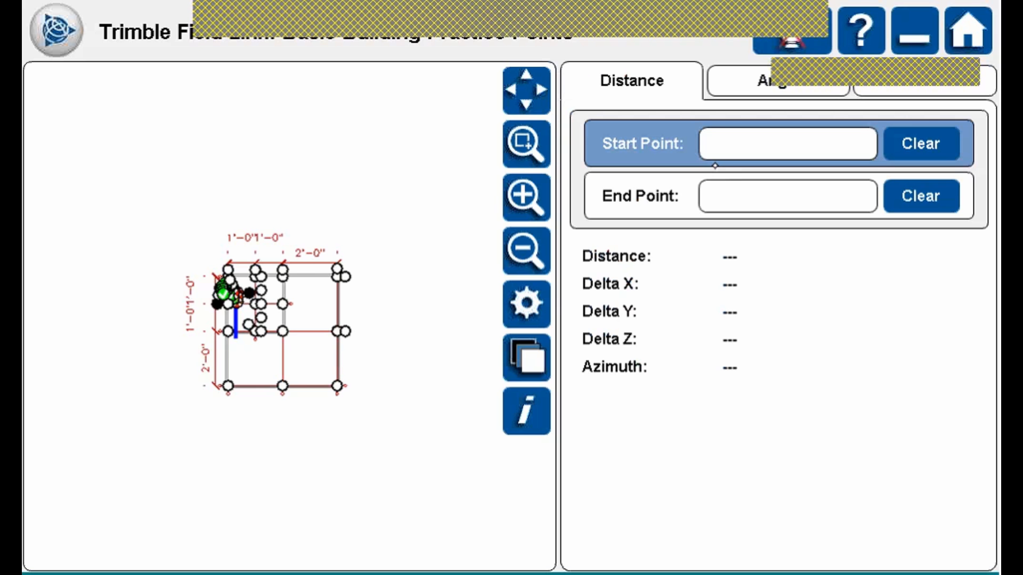
pyautogui.click(524, 87)
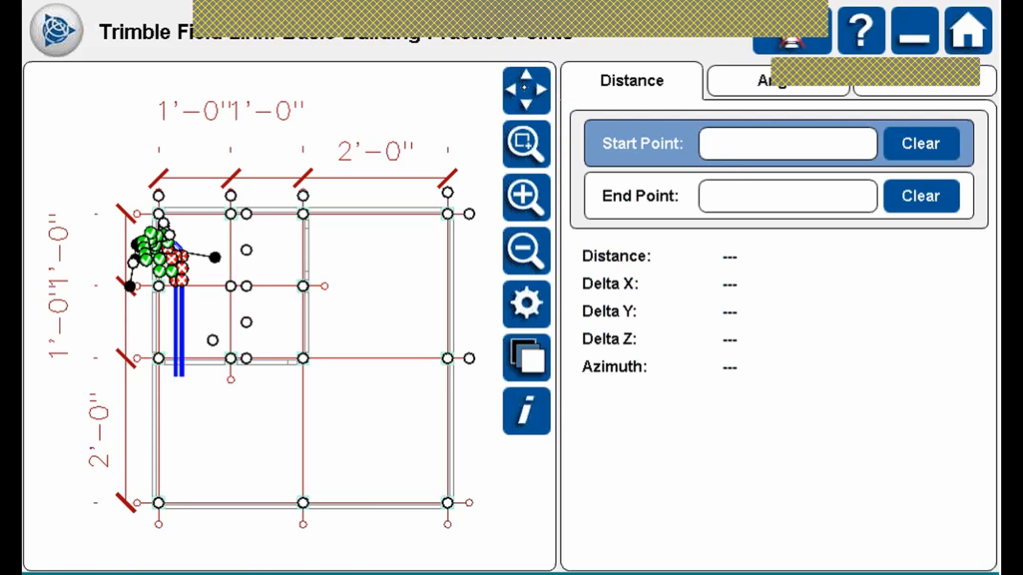
pyautogui.click(751, 74)
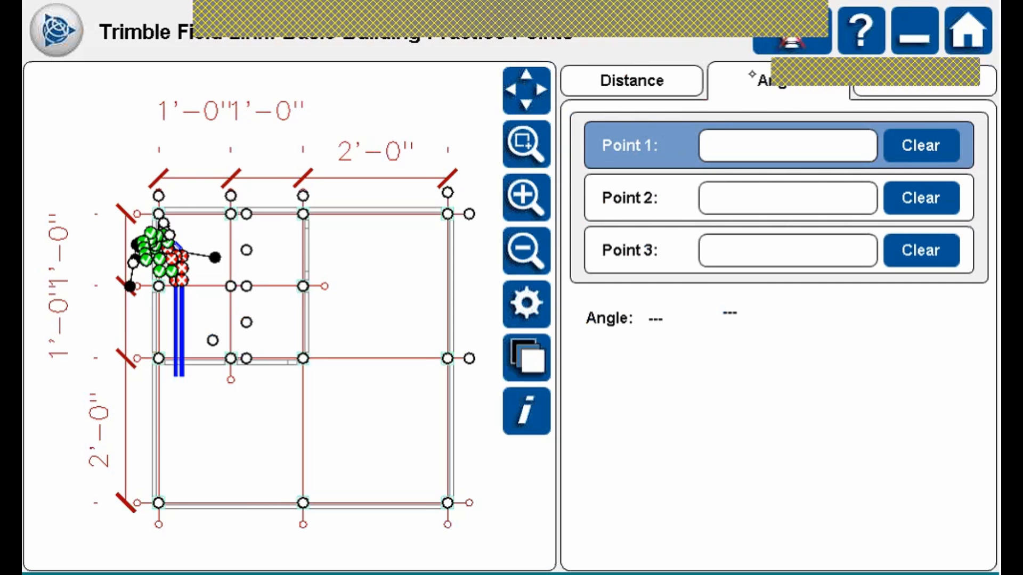
pyautogui.click(890, 83)
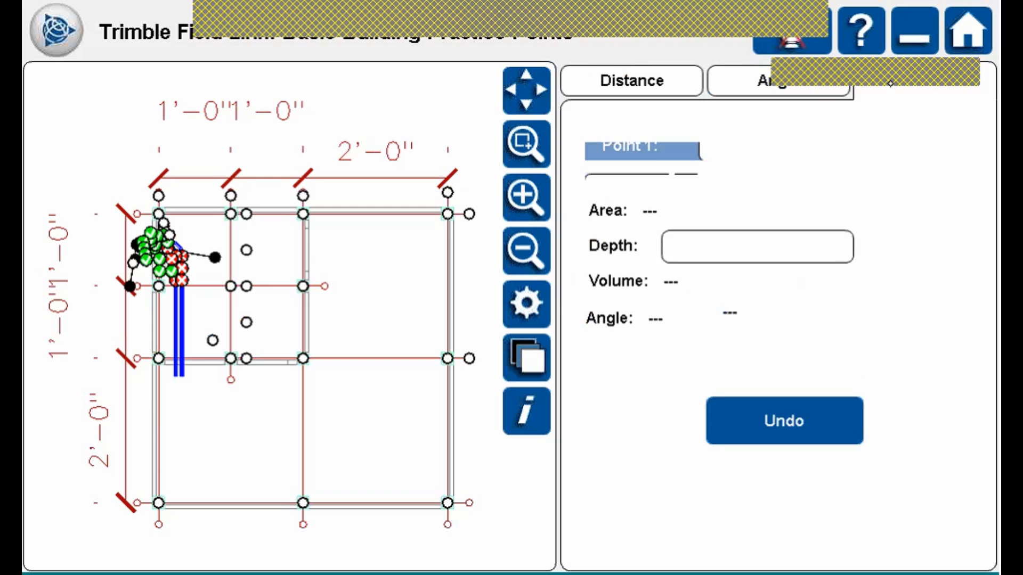
pyautogui.click(668, 79)
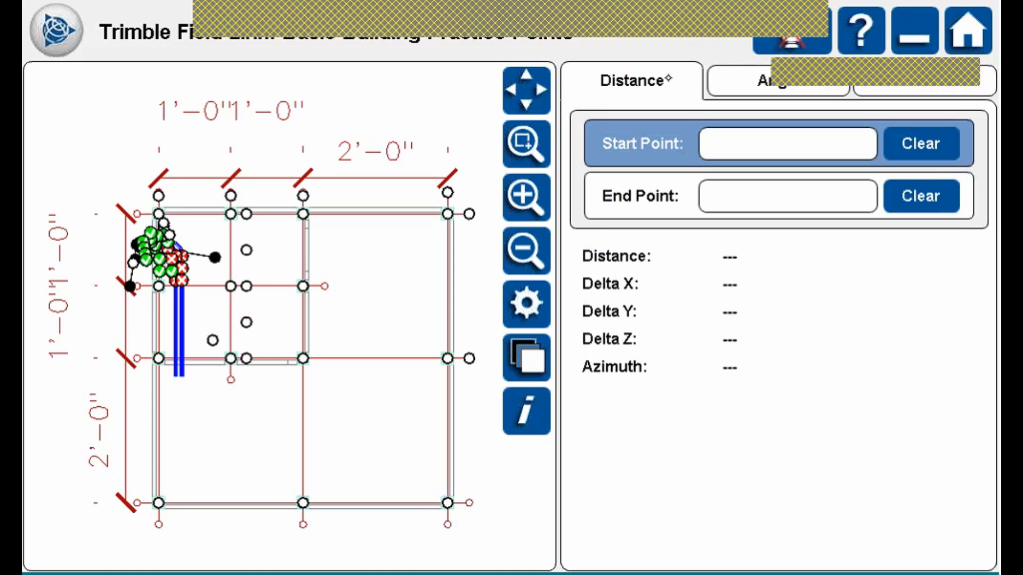
# Measure from start point 25 to end point 24: 24 ft, azimuth 90° 00' 00".
pyautogui.click(658, 199)
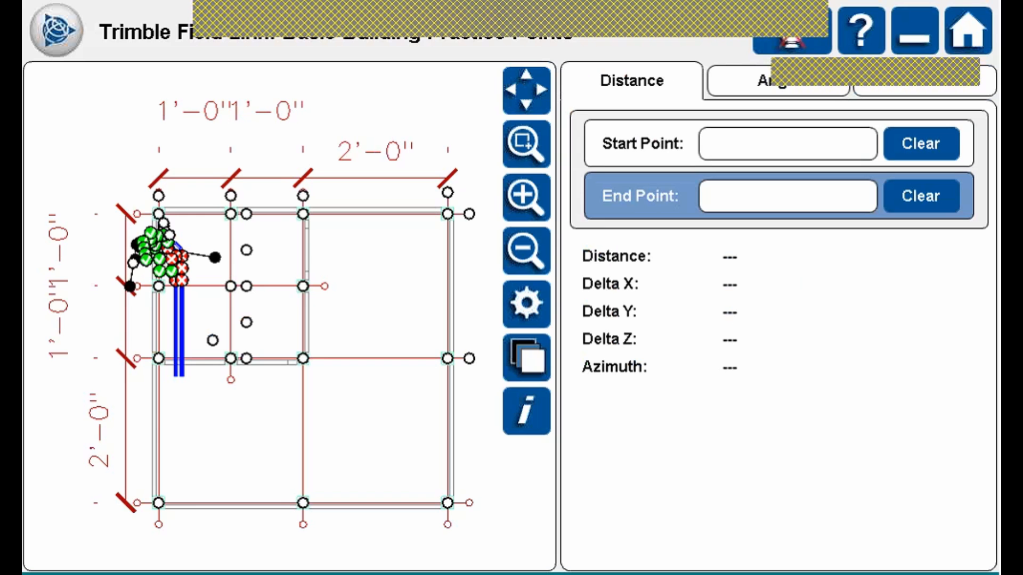
pyautogui.click(658, 198)
pyautogui.click(660, 145)
pyautogui.click(159, 503)
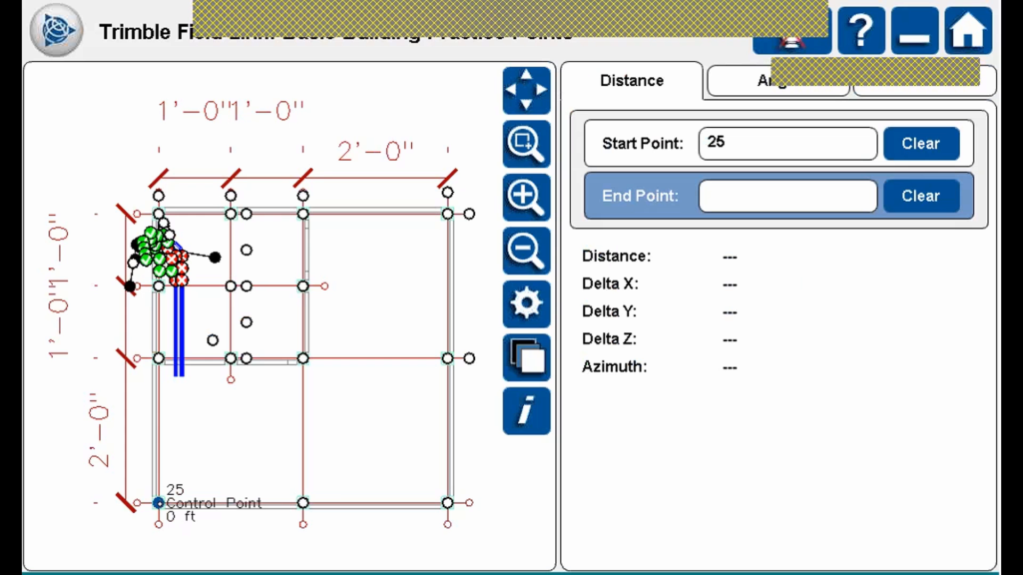
pyautogui.click(303, 503)
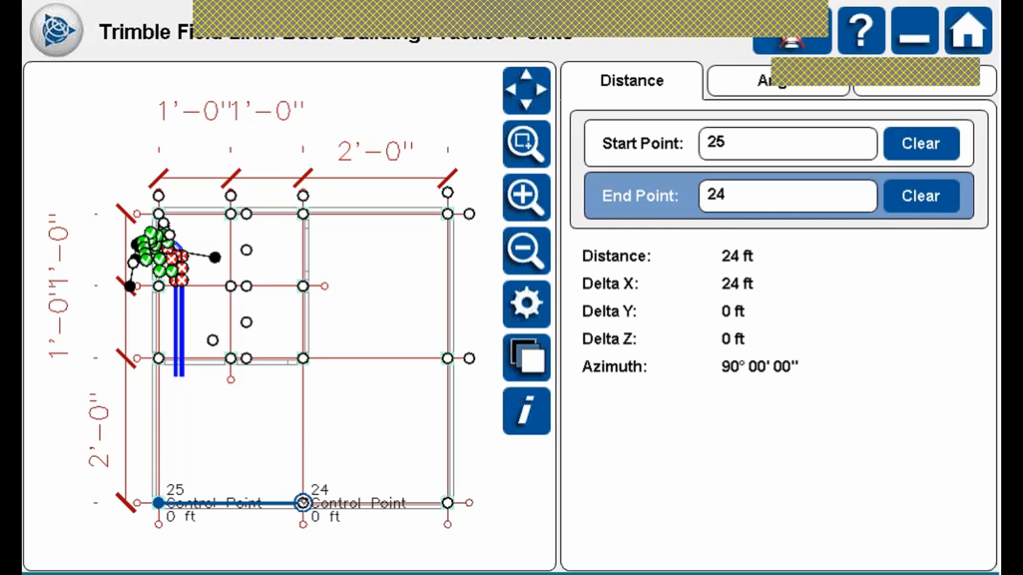
# Switch the Compute tool to its Angle page.
pyautogui.click(741, 84)
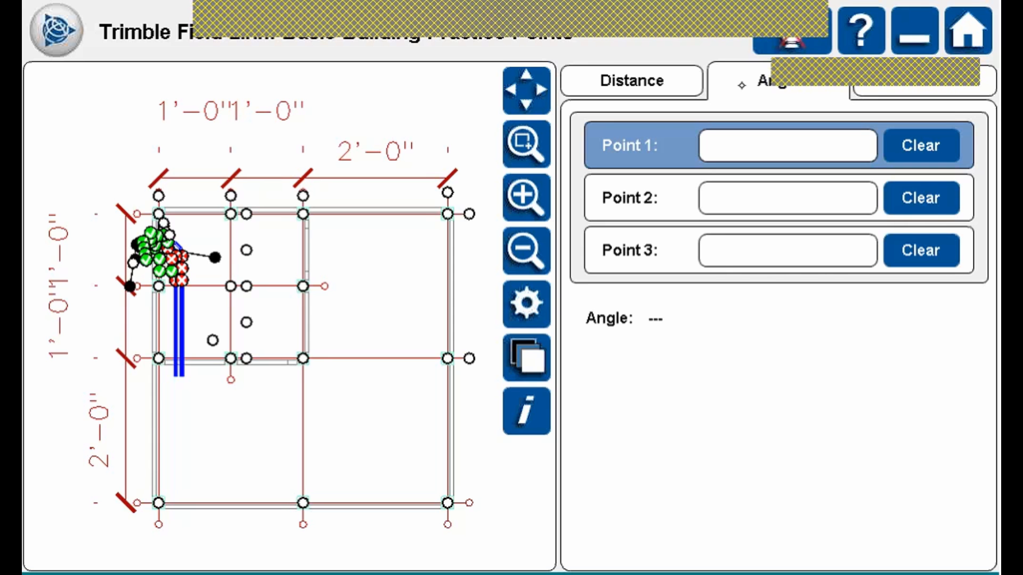
# Compute the angle at vertex 24 from point 21 to point 25, replacing mistaken point 32.
pyautogui.click(638, 198)
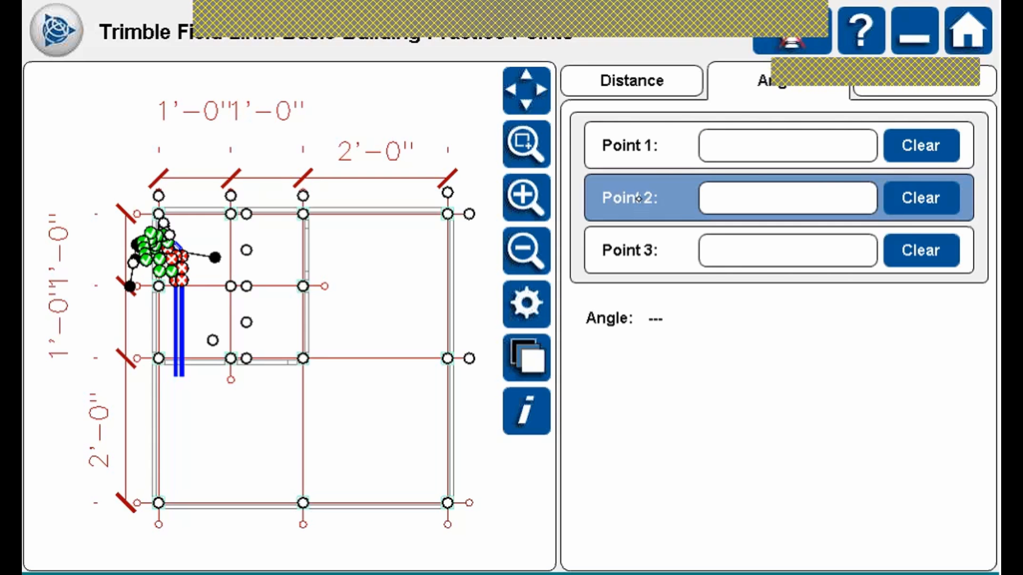
pyautogui.click(302, 502)
pyautogui.click(302, 502)
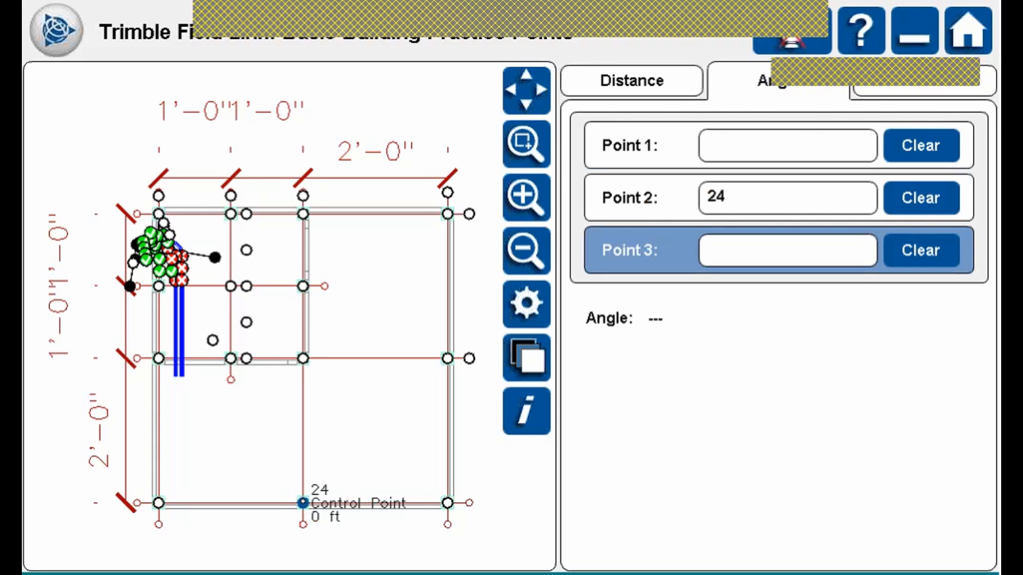
pyautogui.click(230, 360)
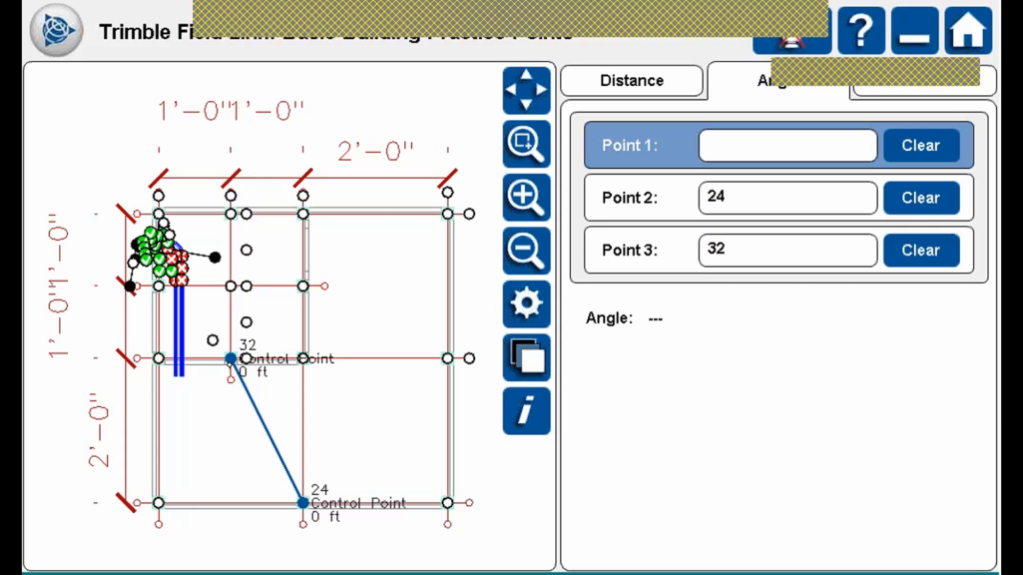
pyautogui.click(302, 358)
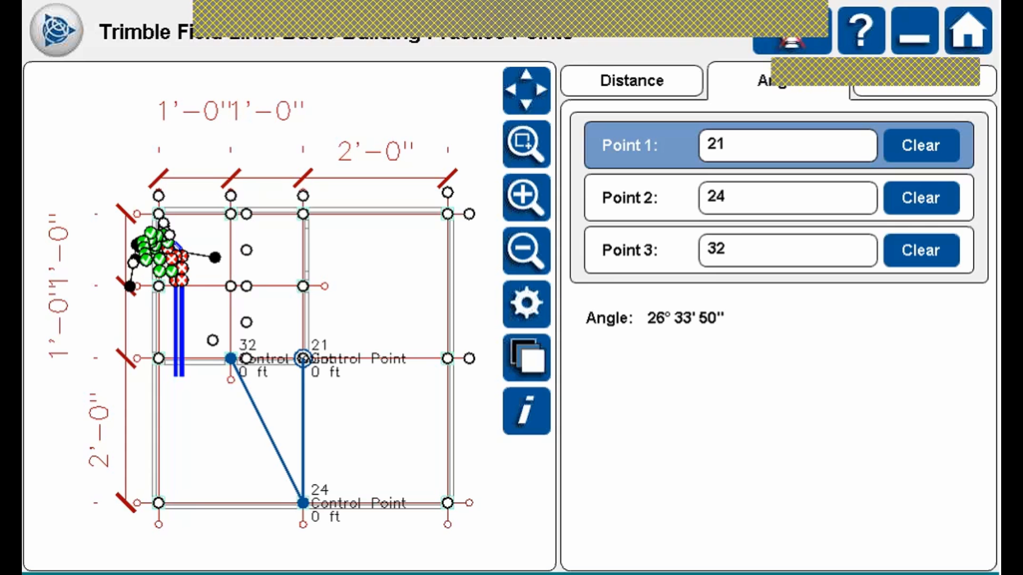
pyautogui.click(920, 251)
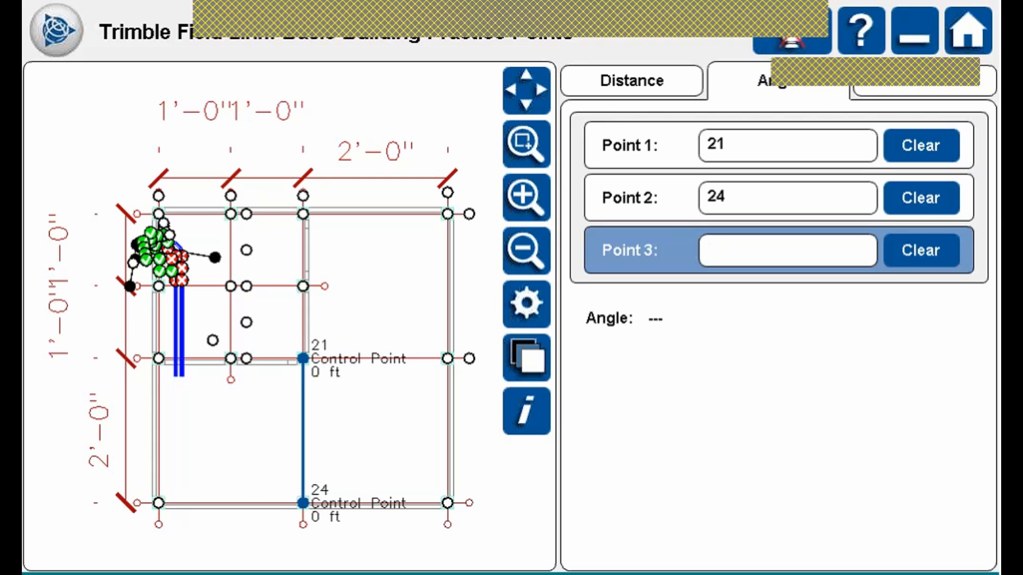
pyautogui.click(158, 502)
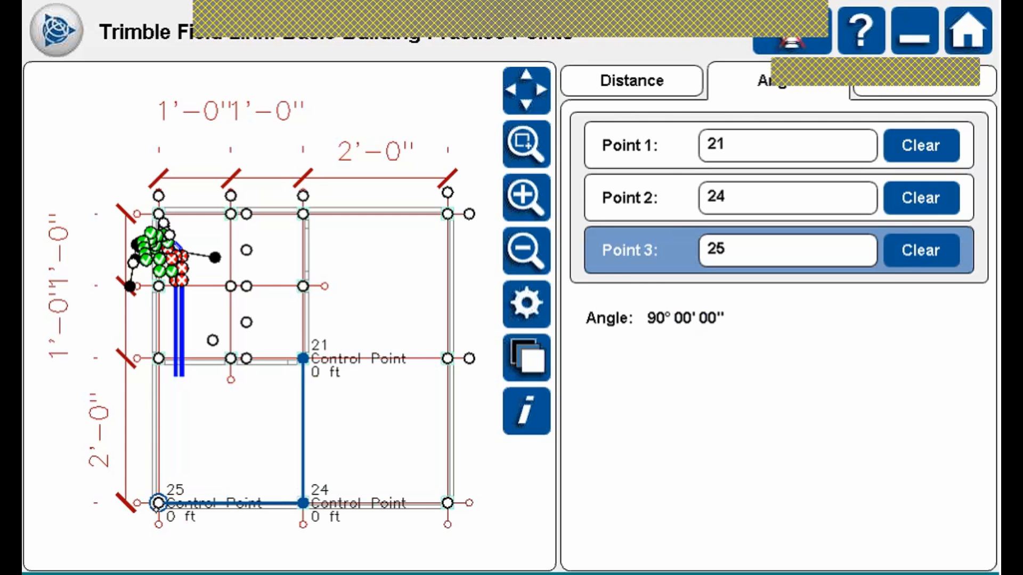
# Outline points 24, 21, Col2 and fc4 back to 24 on the Area/Volume page.
pyautogui.click(933, 90)
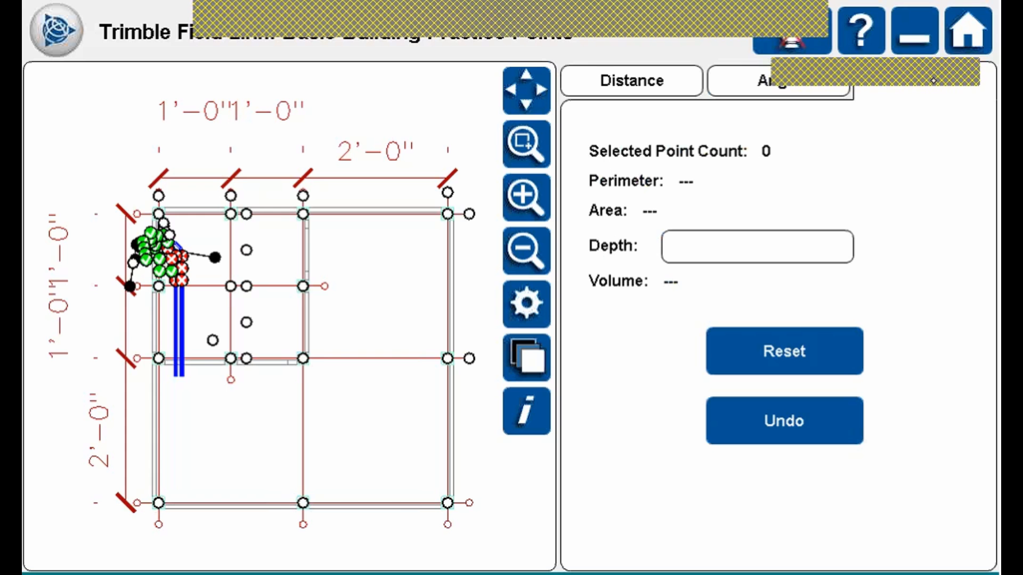
pyautogui.click(302, 503)
pyautogui.click(302, 358)
pyautogui.click(447, 358)
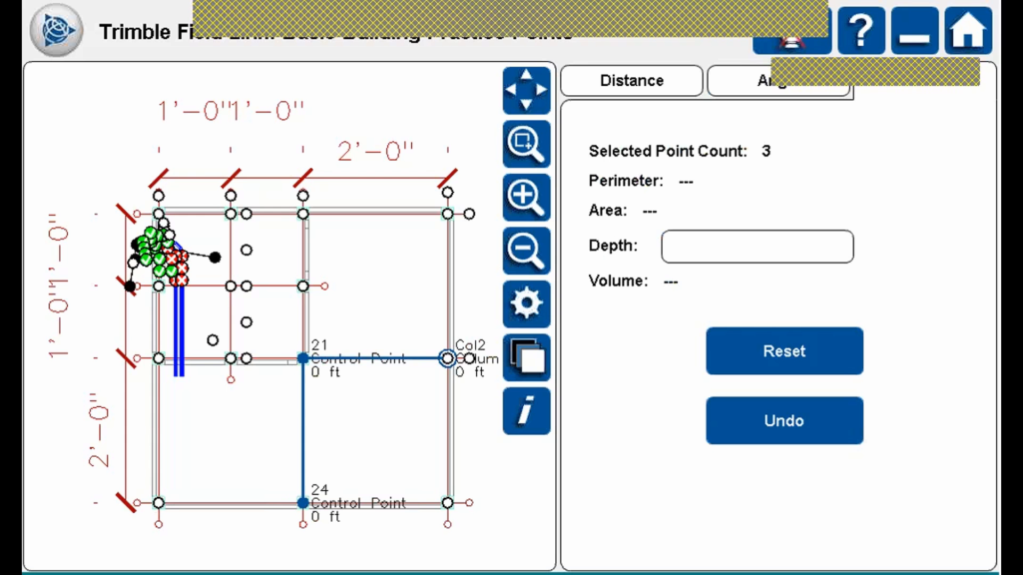
pyautogui.click(447, 503)
pyautogui.click(302, 503)
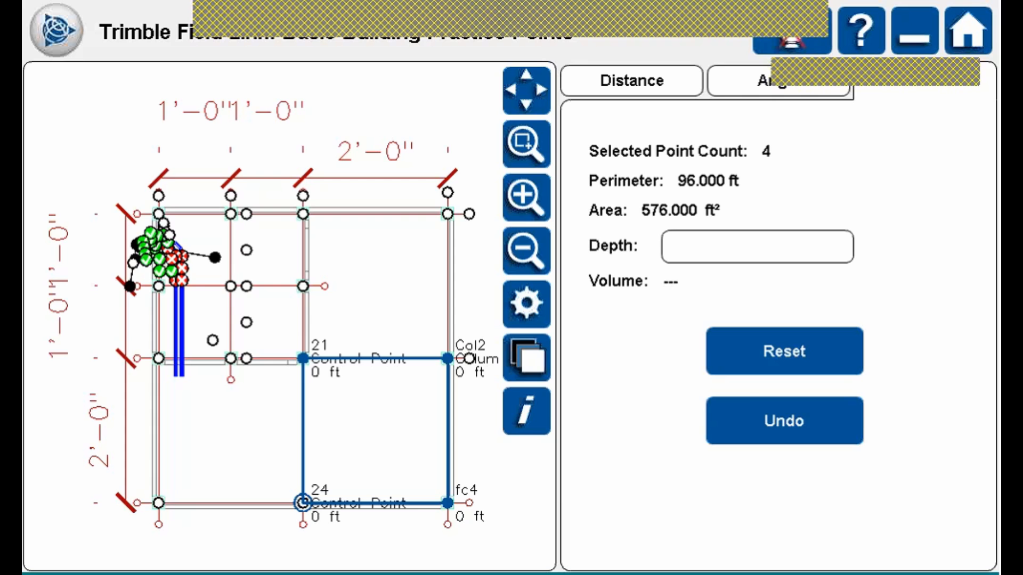
# Enter a 4-inch depth, giving a 192.000 ft³ volume.
pyautogui.click(757, 246)
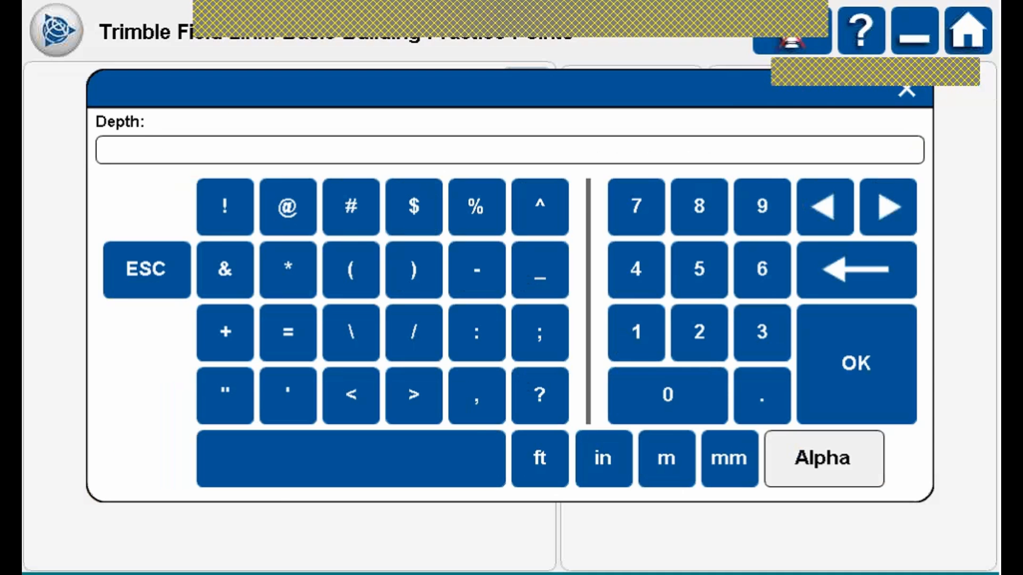
pyautogui.click(635, 269)
pyautogui.click(604, 458)
pyautogui.click(852, 350)
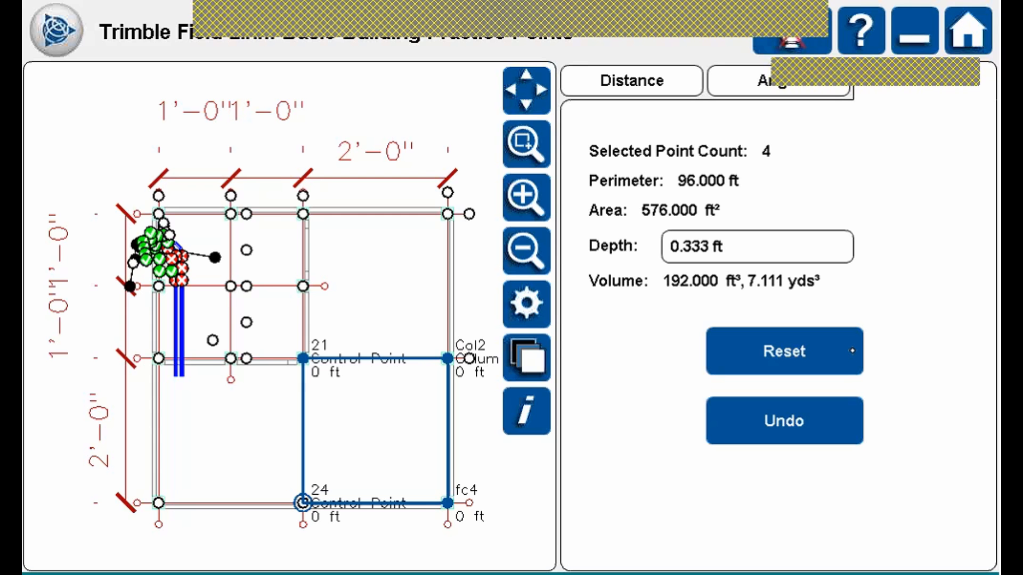
# Reset and reselect Col2, 21, 24 and fc4, undoing stray point 30, then reset again.
pyautogui.click(789, 343)
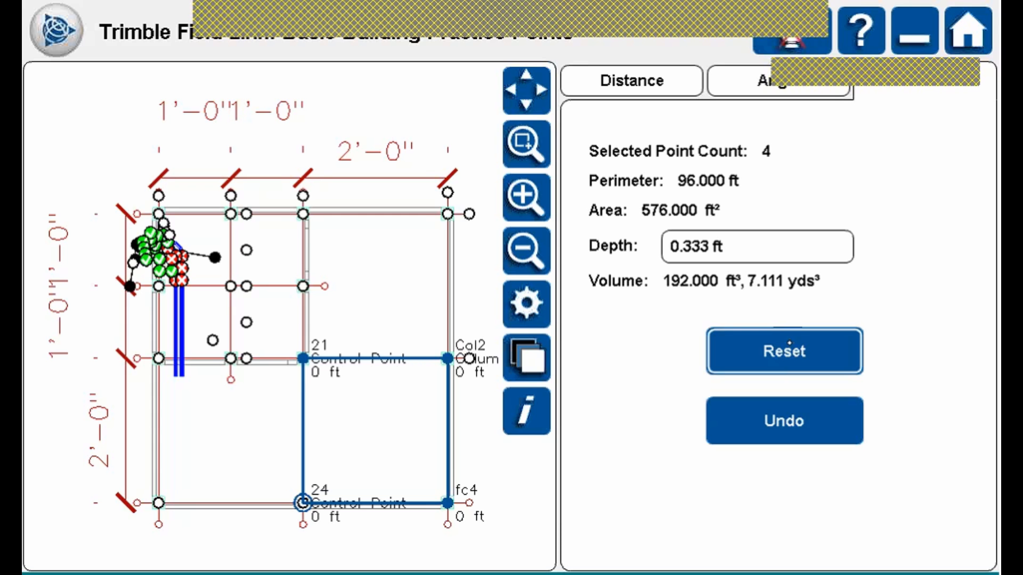
pyautogui.click(447, 358)
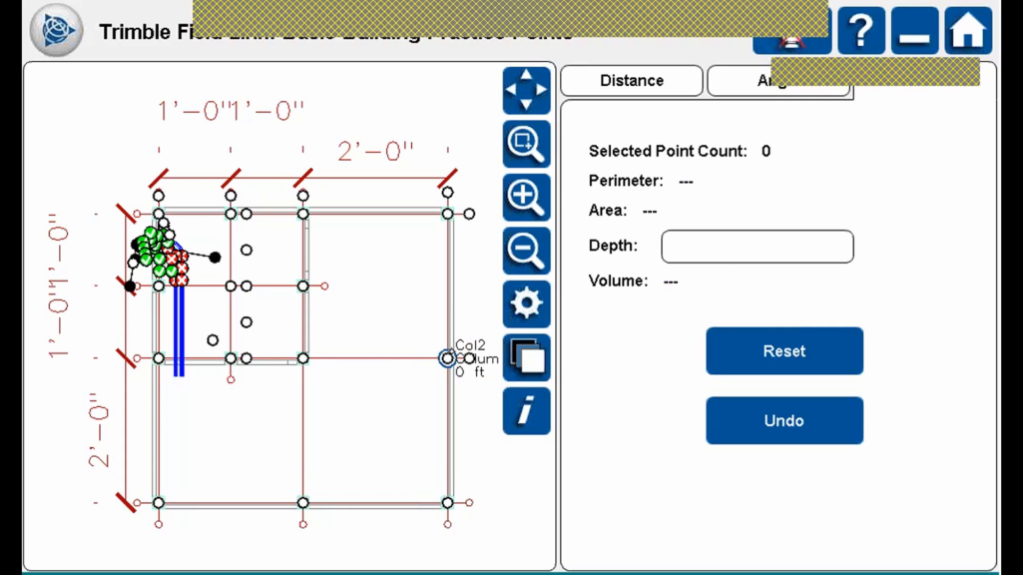
pyautogui.click(307, 346)
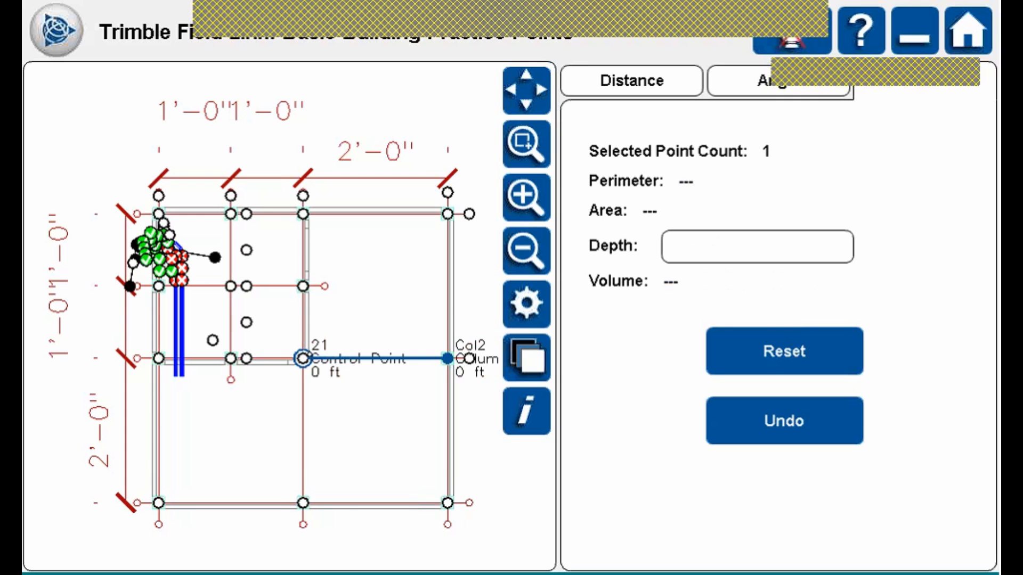
pyautogui.click(303, 287)
pyautogui.click(804, 419)
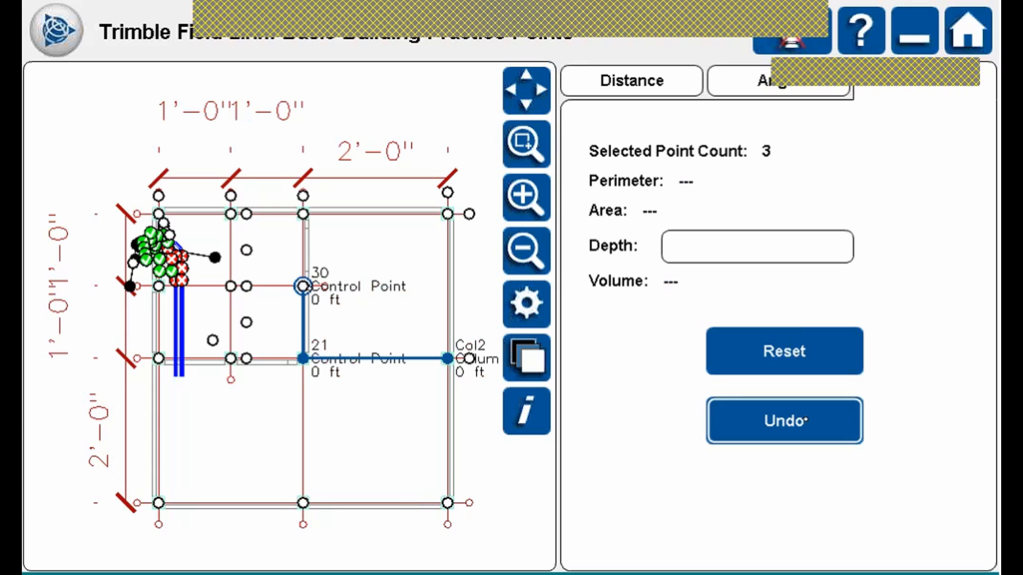
pyautogui.click(301, 500)
pyautogui.click(447, 503)
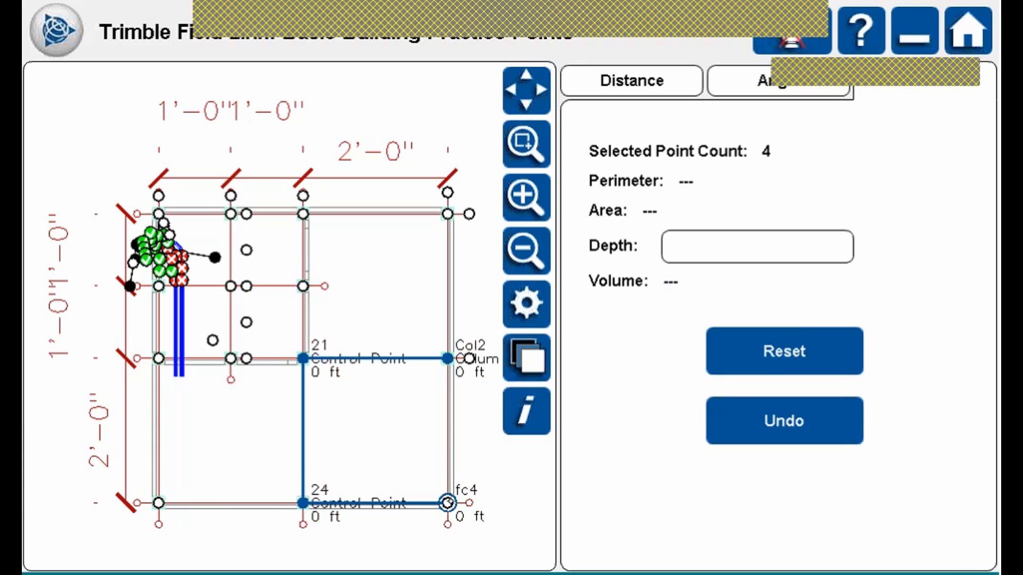
pyautogui.click(797, 345)
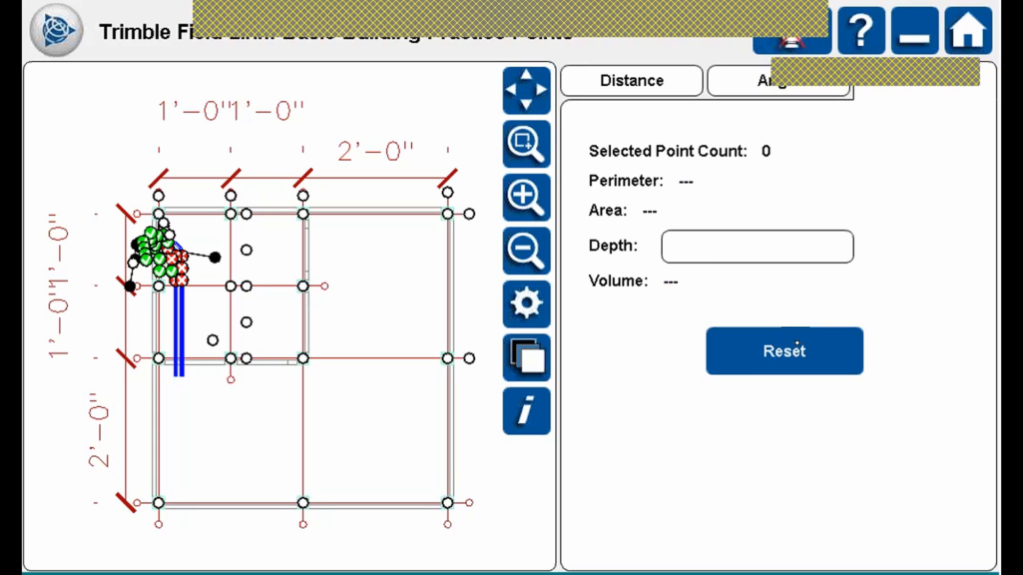
# Return to the empty Distance page and open the main menu's Tools list.
pyautogui.click(640, 79)
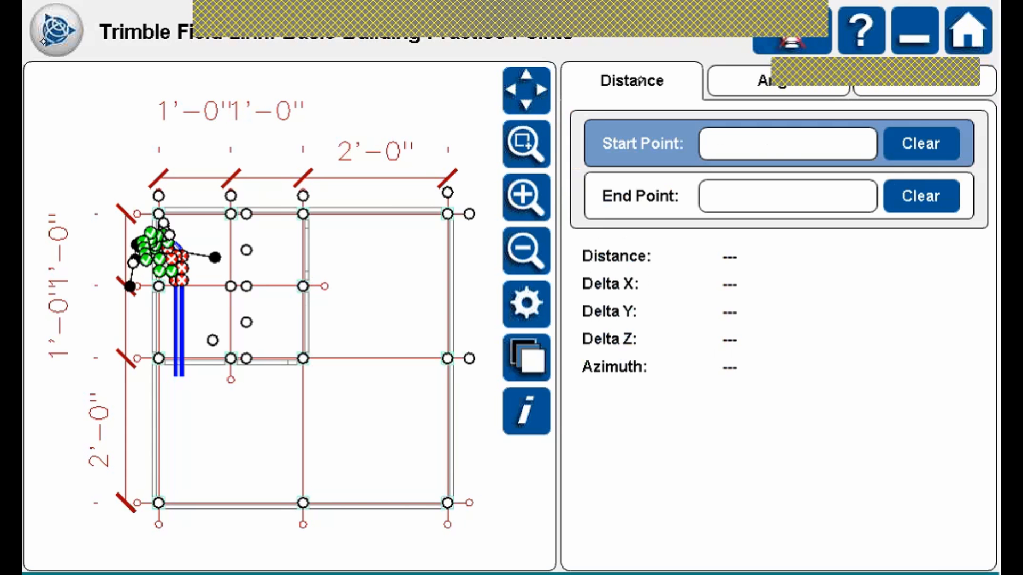
pyautogui.click(45, 39)
pyautogui.click(693, 101)
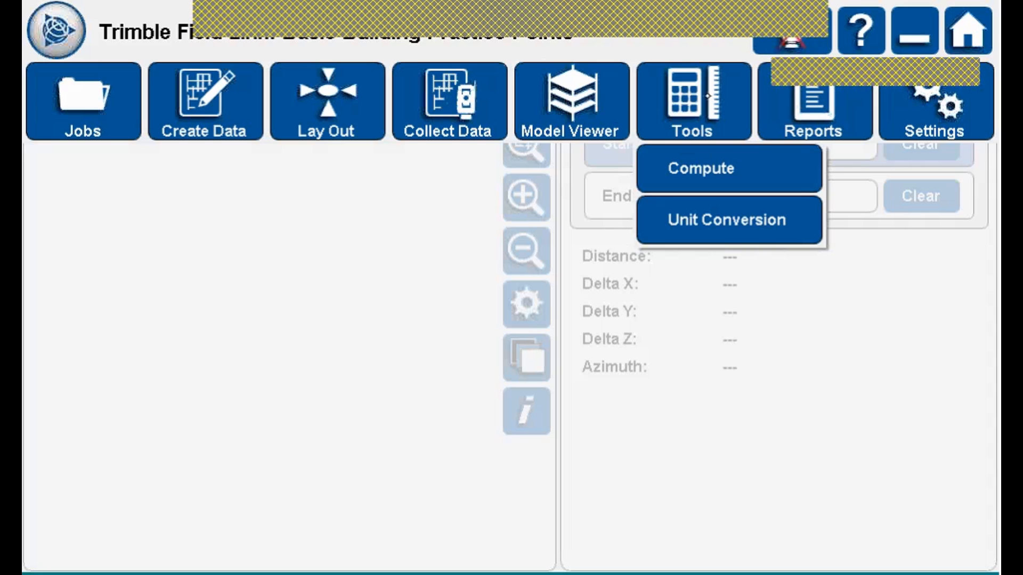
# Open the Model Viewer showing the Basic Building Practice Points floor plan.
pyautogui.click(583, 91)
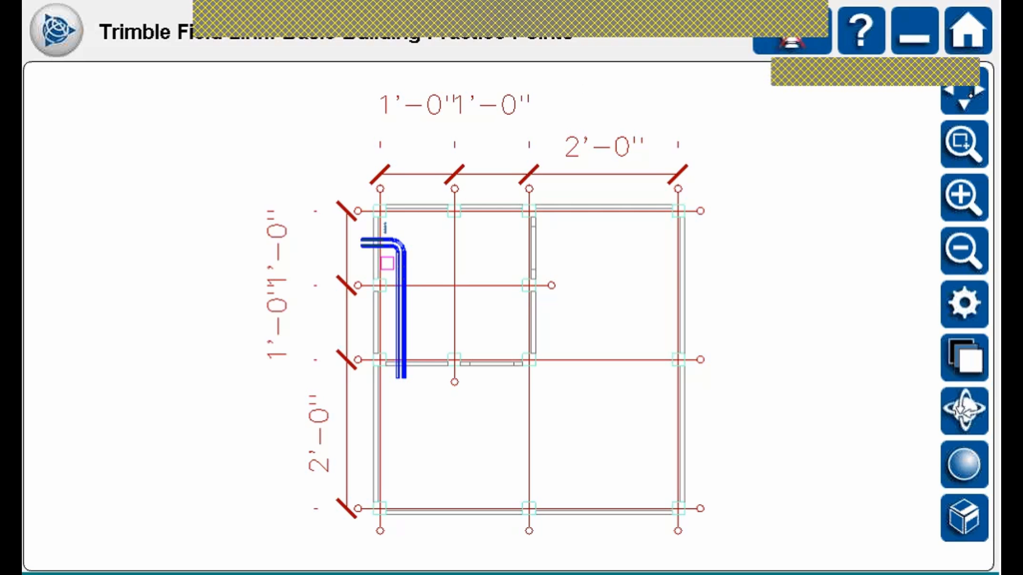
# Zoom into the upper-left grid, zoom in and out three times, then zoom to extents.
pyautogui.click(970, 95)
pyautogui.click(971, 137)
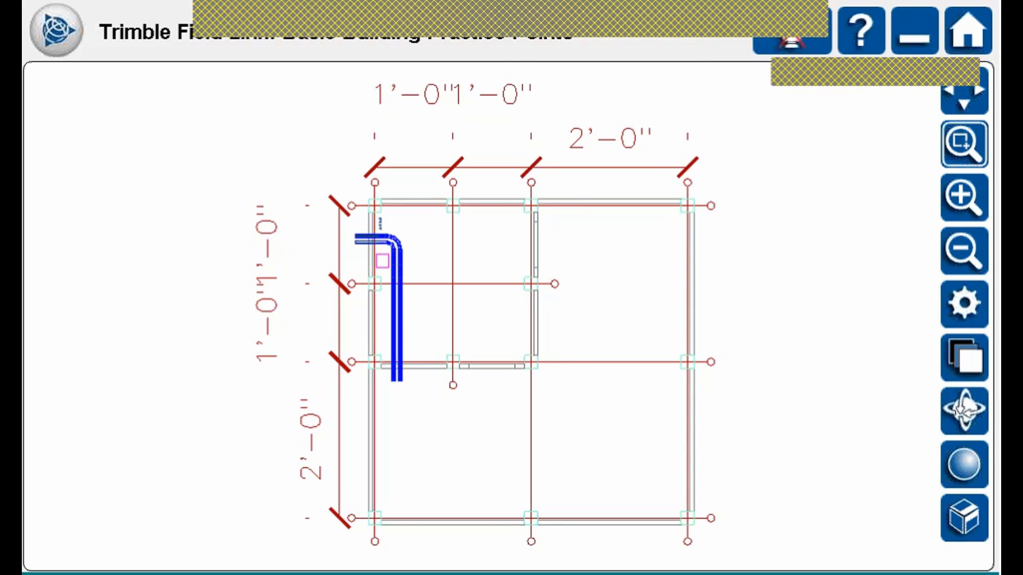
pyautogui.moveTo(302, 178); pyautogui.dragTo(581, 379)
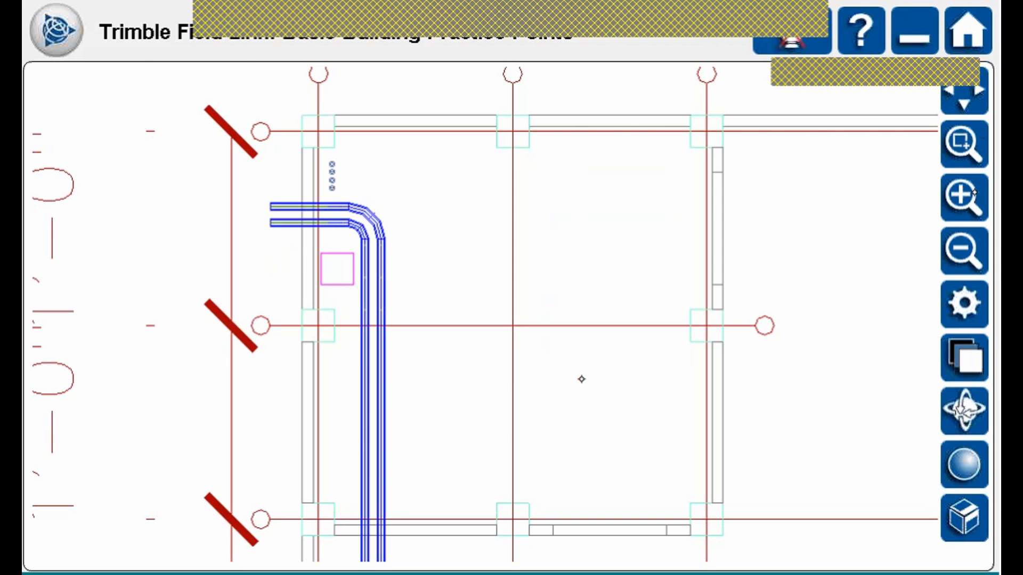
pyautogui.click(969, 194)
pyautogui.click(966, 195)
pyautogui.click(963, 196)
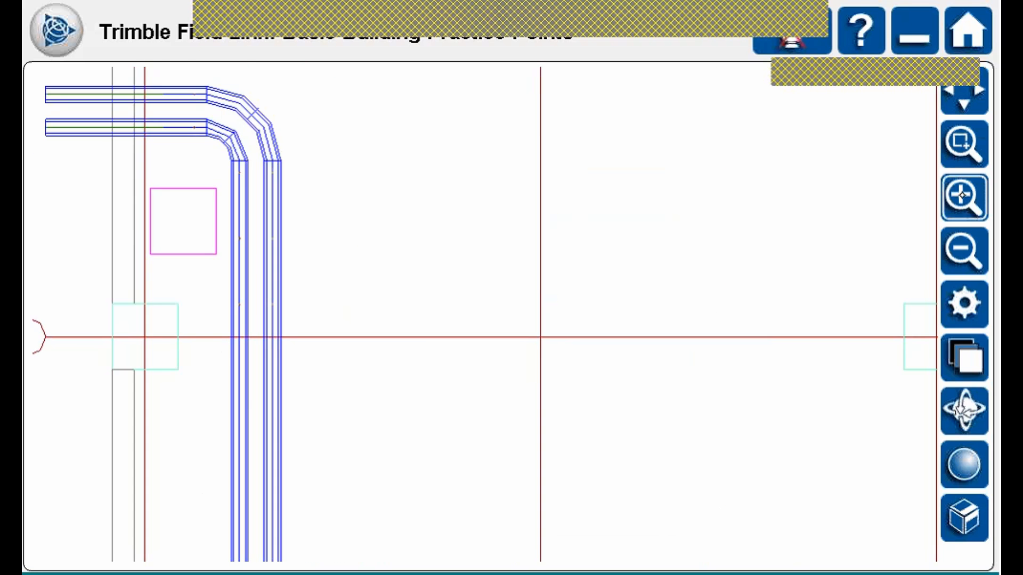
pyautogui.click(970, 259)
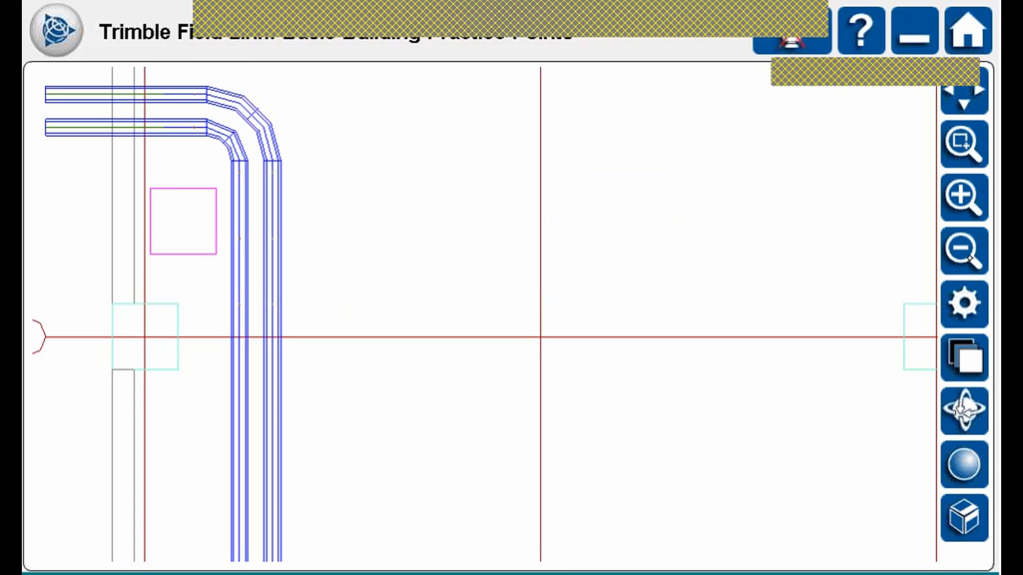
pyautogui.click(970, 258)
pyautogui.click(967, 249)
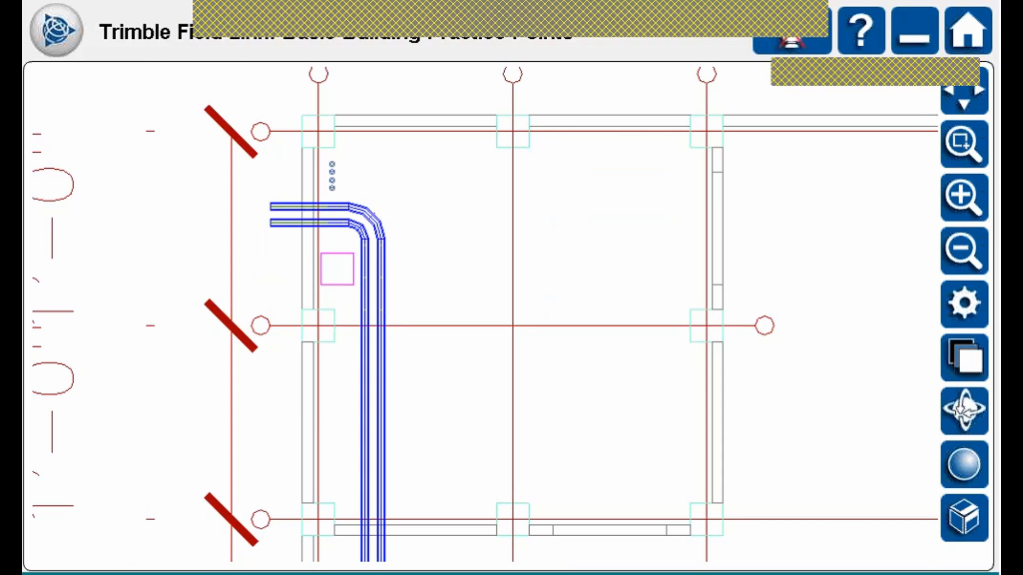
pyautogui.click(972, 87)
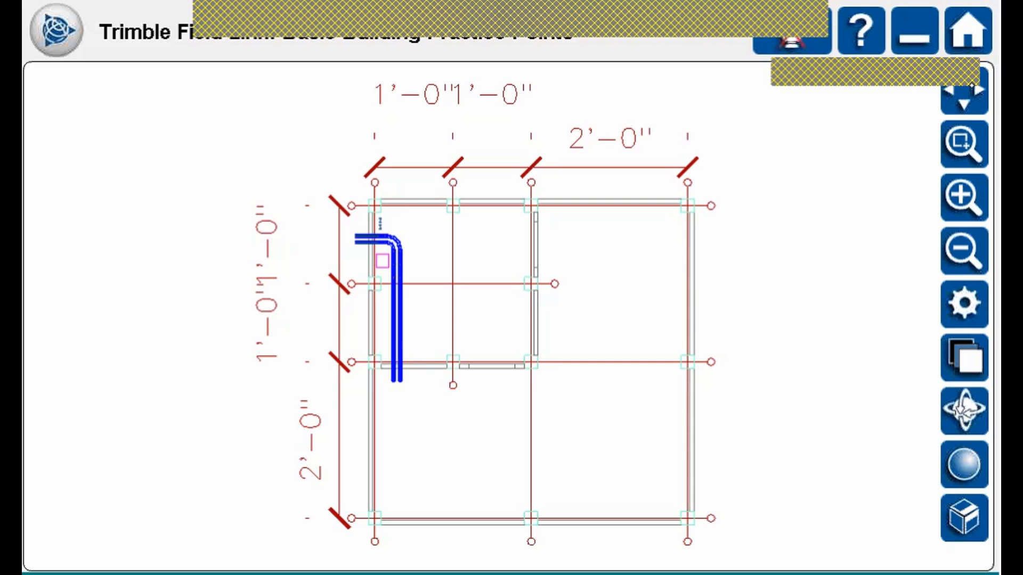
pyautogui.click(965, 303)
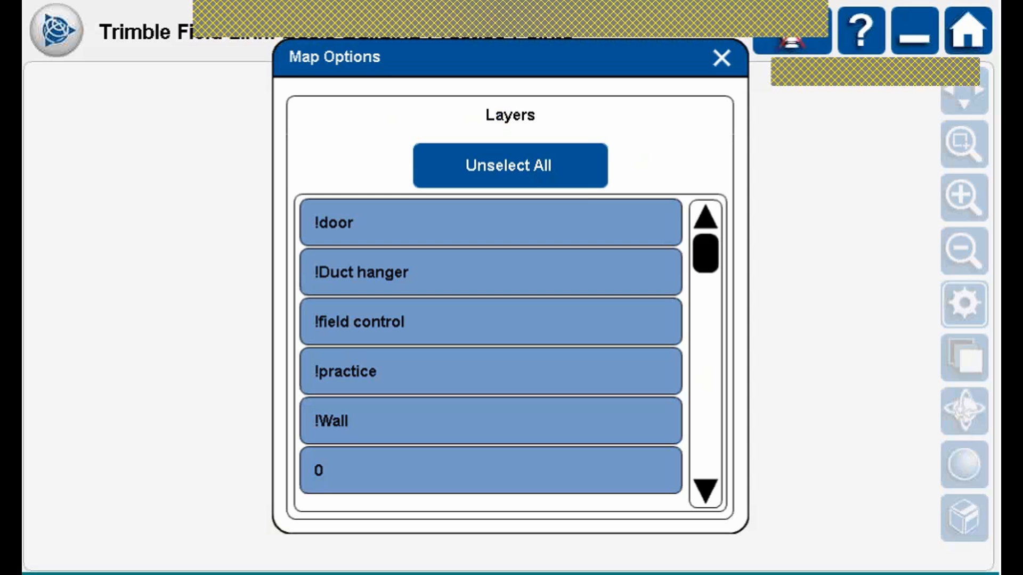
pyautogui.click(539, 165)
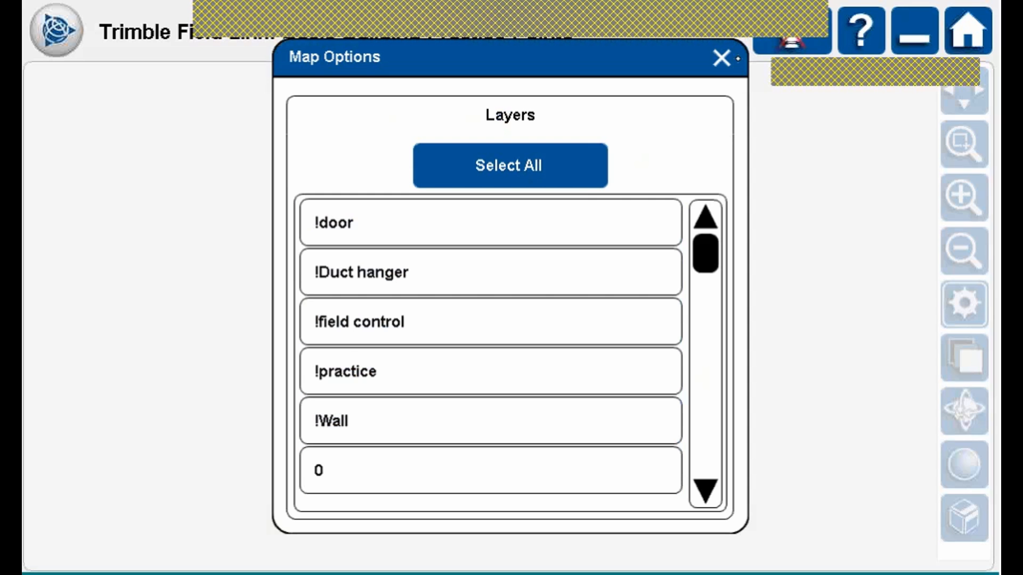
pyautogui.click(722, 58)
pyautogui.click(547, 162)
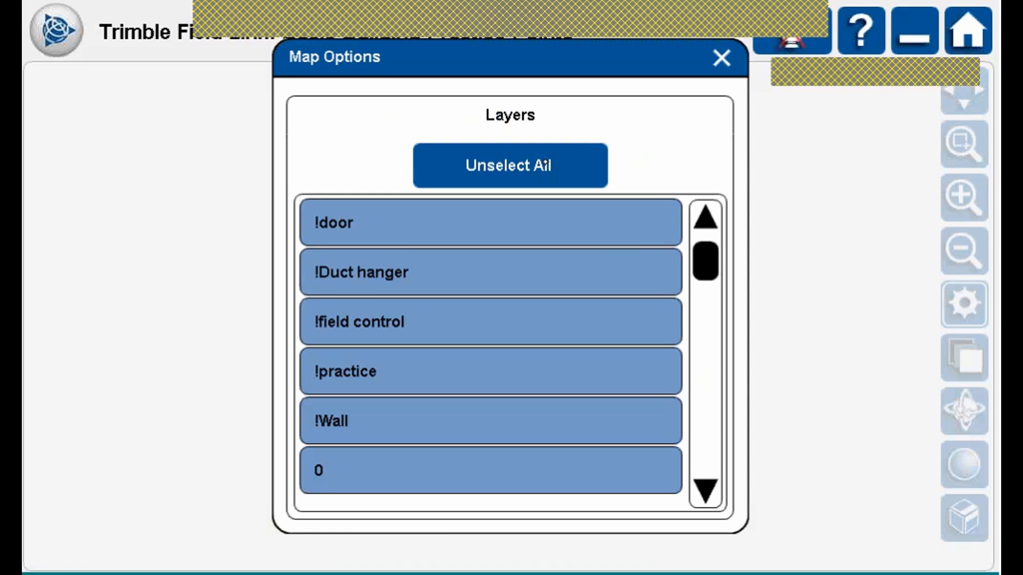
pyautogui.click(710, 318)
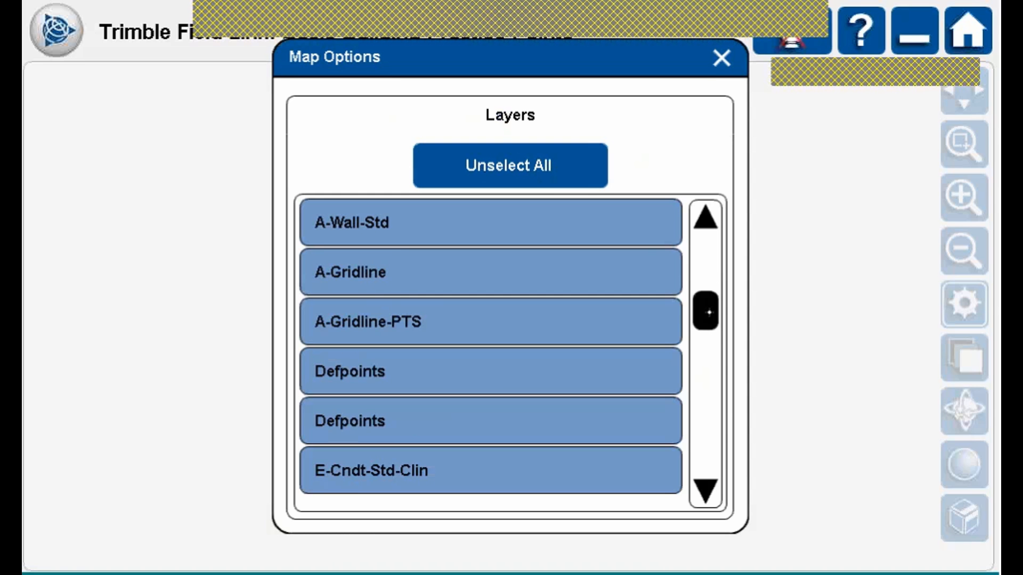
pyautogui.click(413, 376)
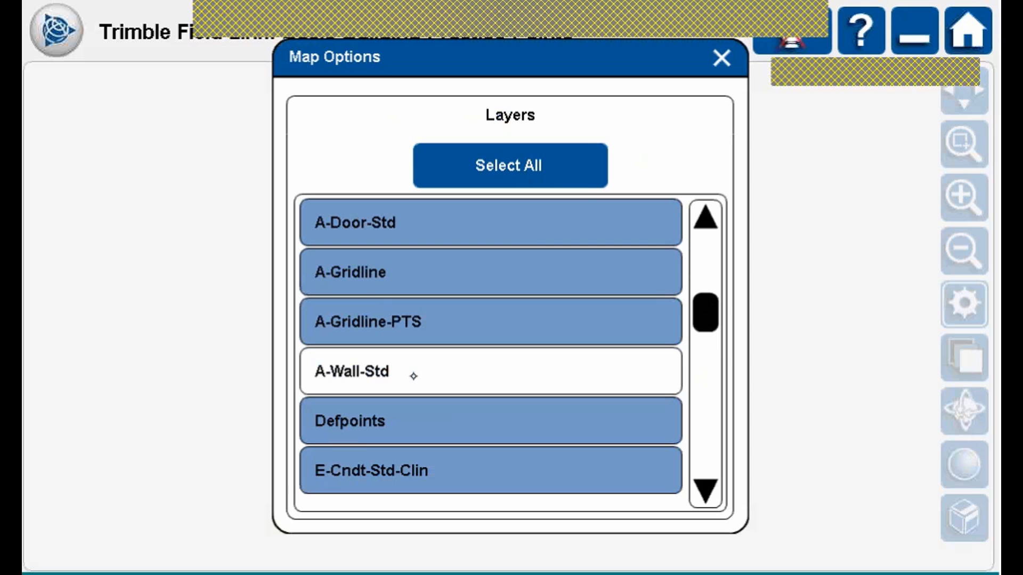
pyautogui.click(731, 60)
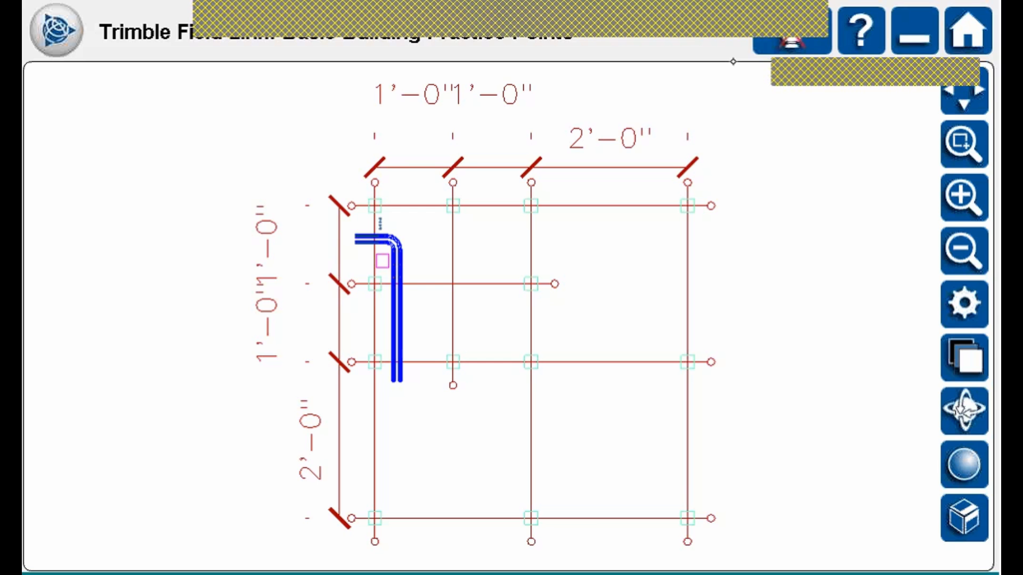
pyautogui.click(978, 293)
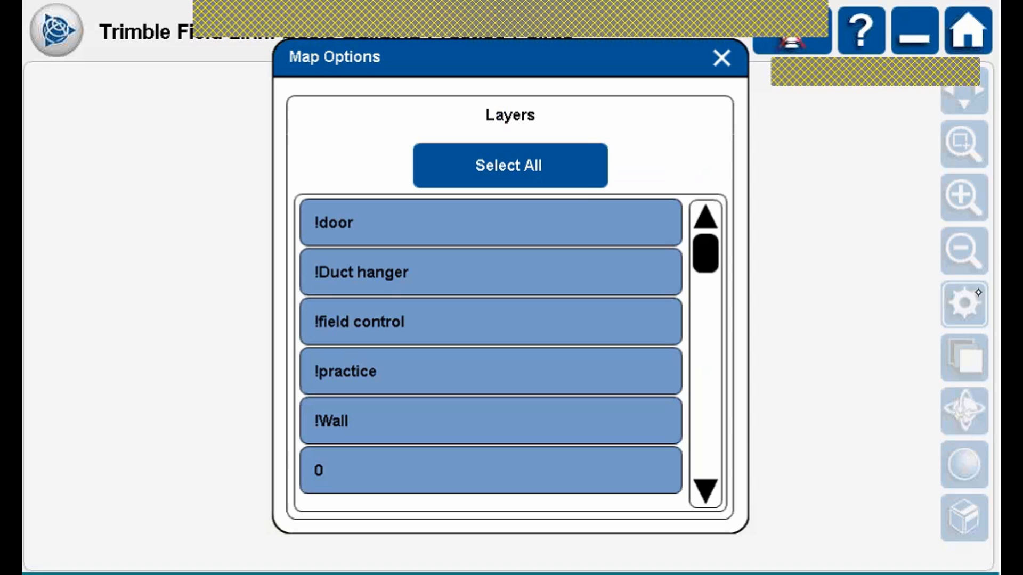
pyautogui.click(705, 302)
pyautogui.click(499, 378)
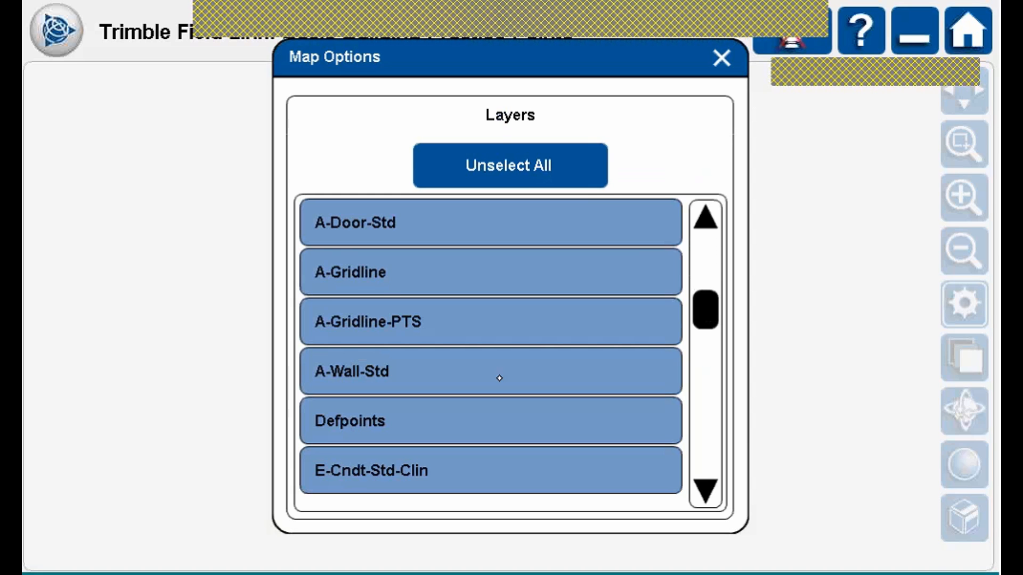
pyautogui.click(729, 61)
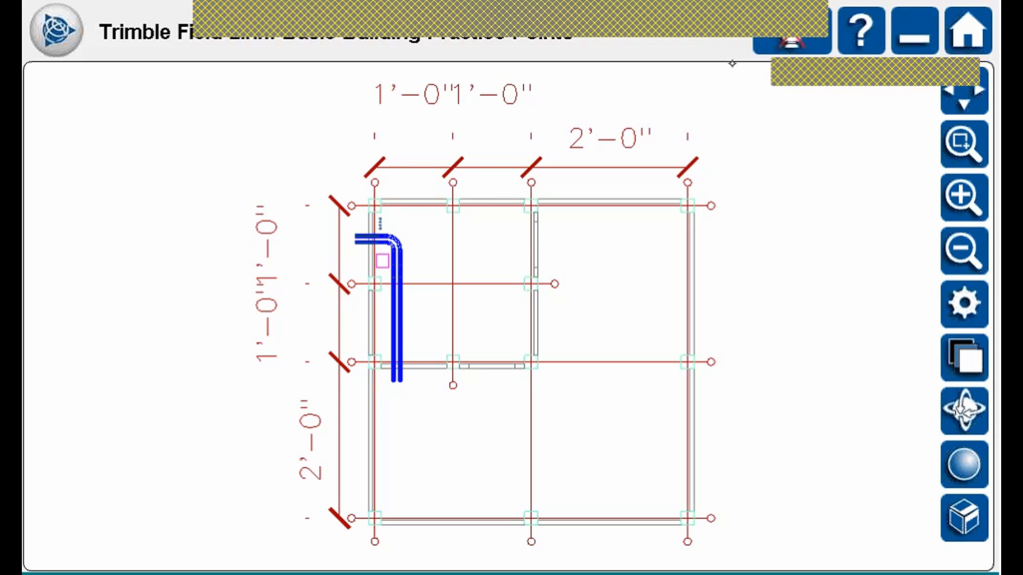
pyautogui.click(960, 353)
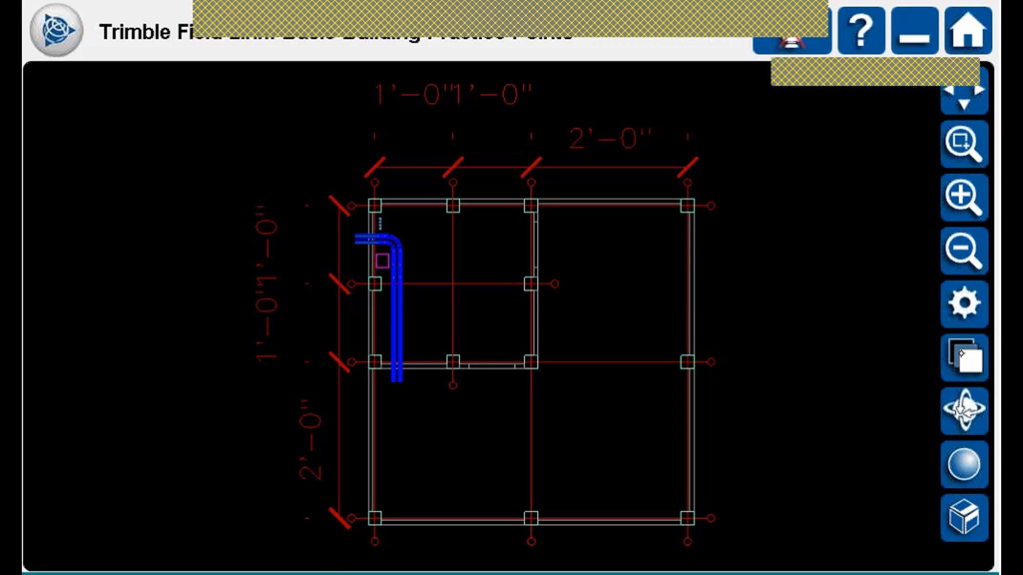
pyautogui.click(964, 358)
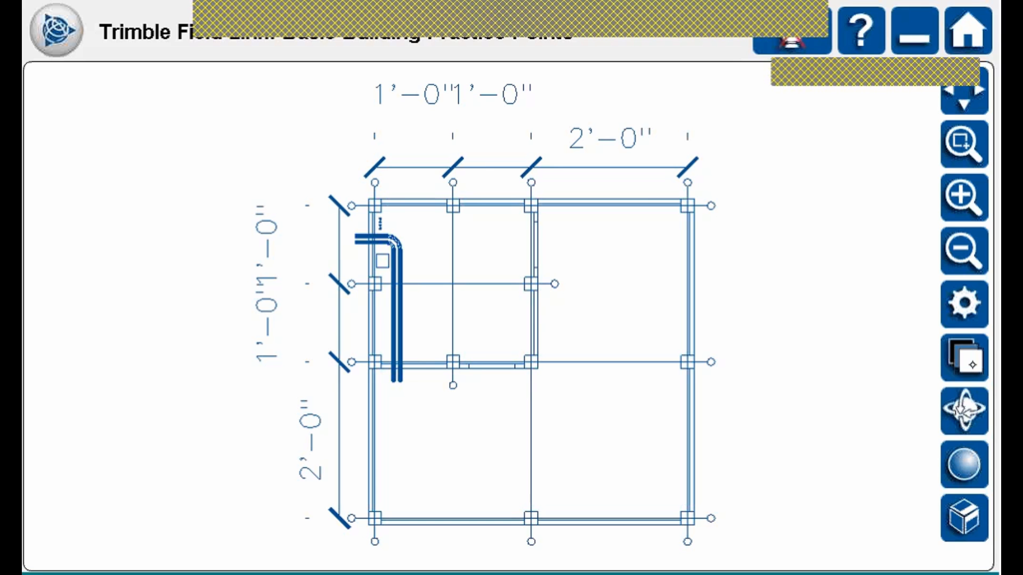
pyautogui.click(964, 358)
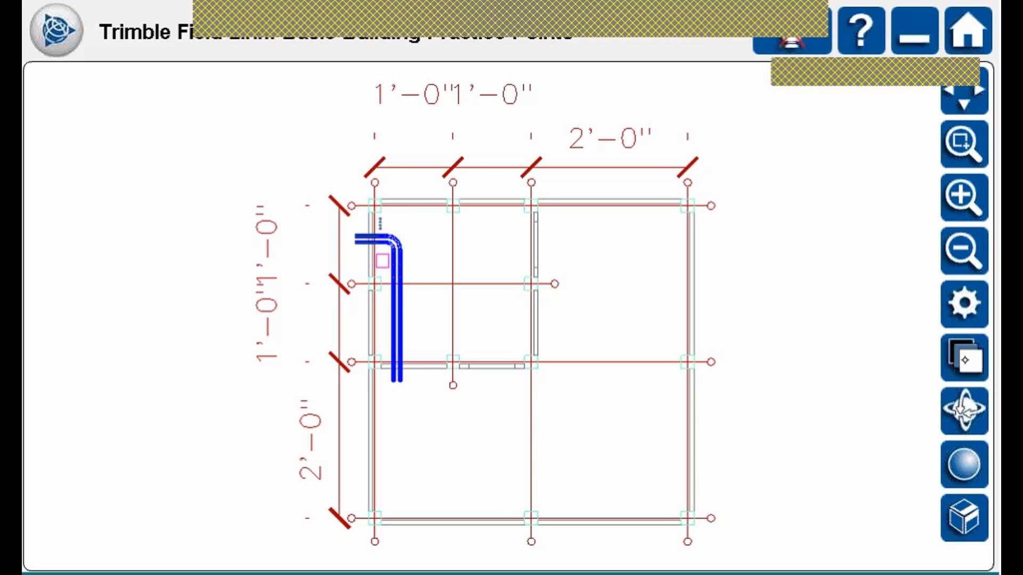
pyautogui.click(976, 361)
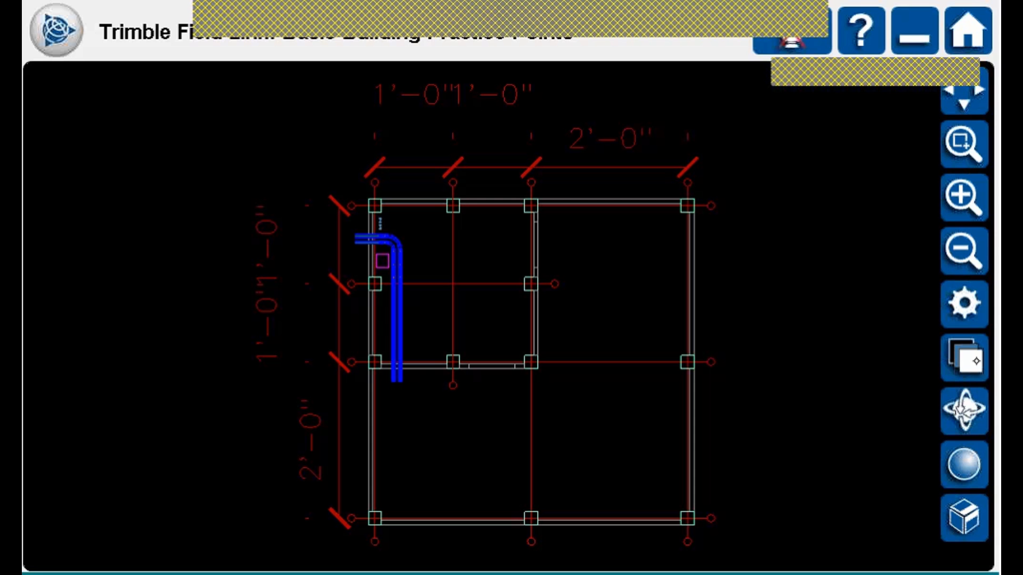
pyautogui.click(979, 358)
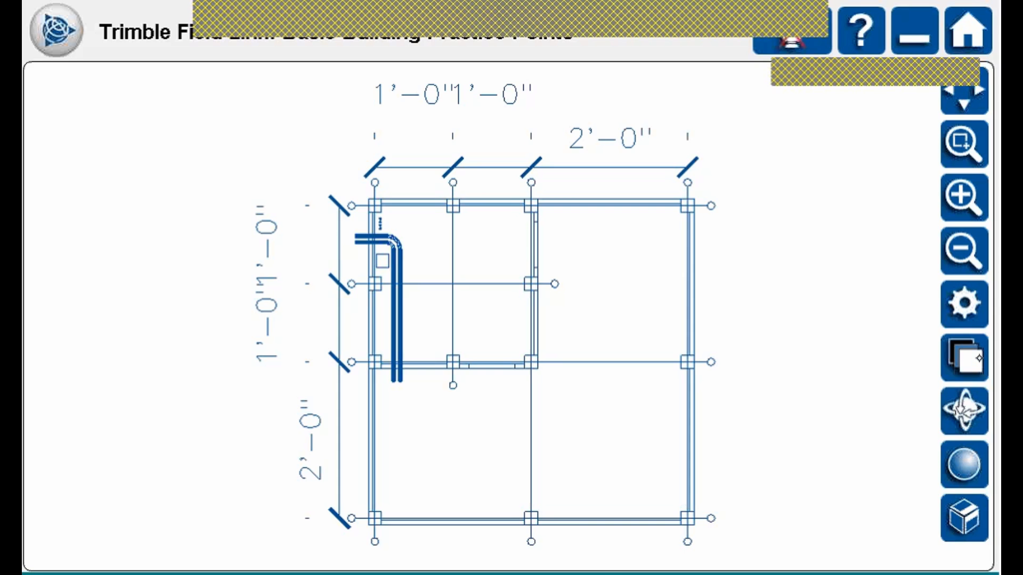
pyautogui.click(979, 358)
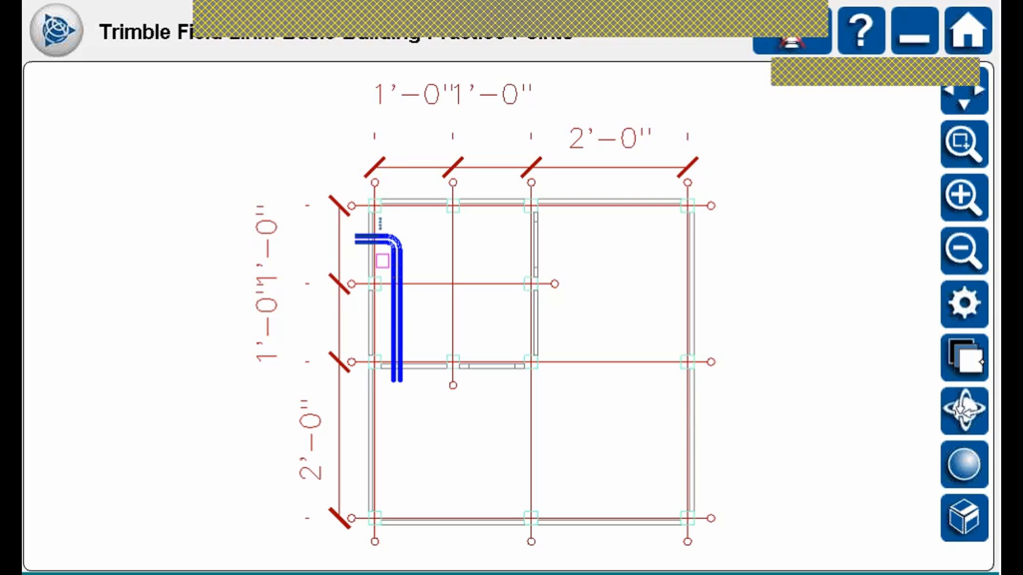
# Tilt the plan into 3D, try top-down and reverse views, then orbit lower.
pyautogui.click(983, 408)
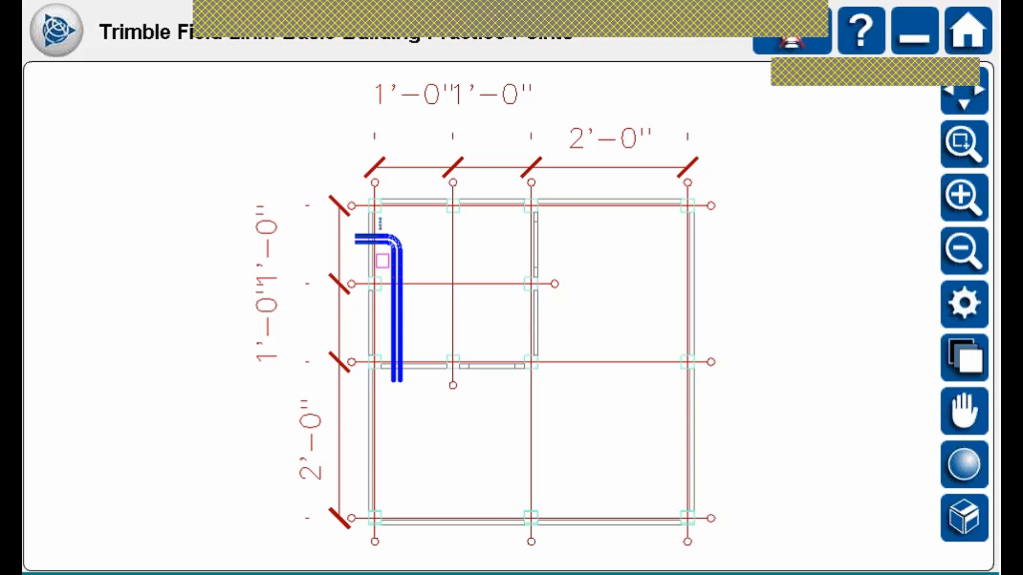
pyautogui.moveTo(519, 323); pyautogui.dragTo(465, 110)
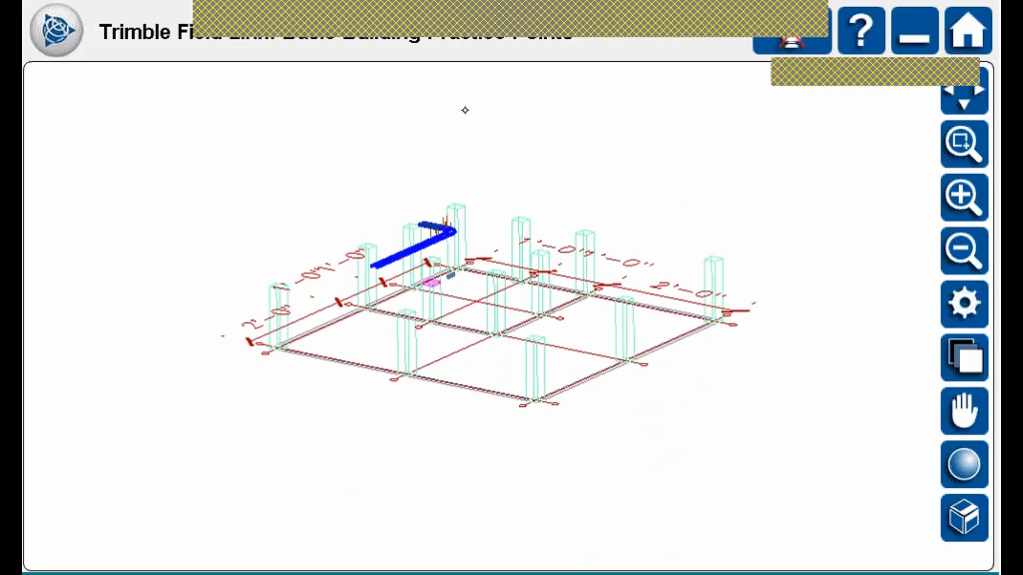
pyautogui.click(964, 518)
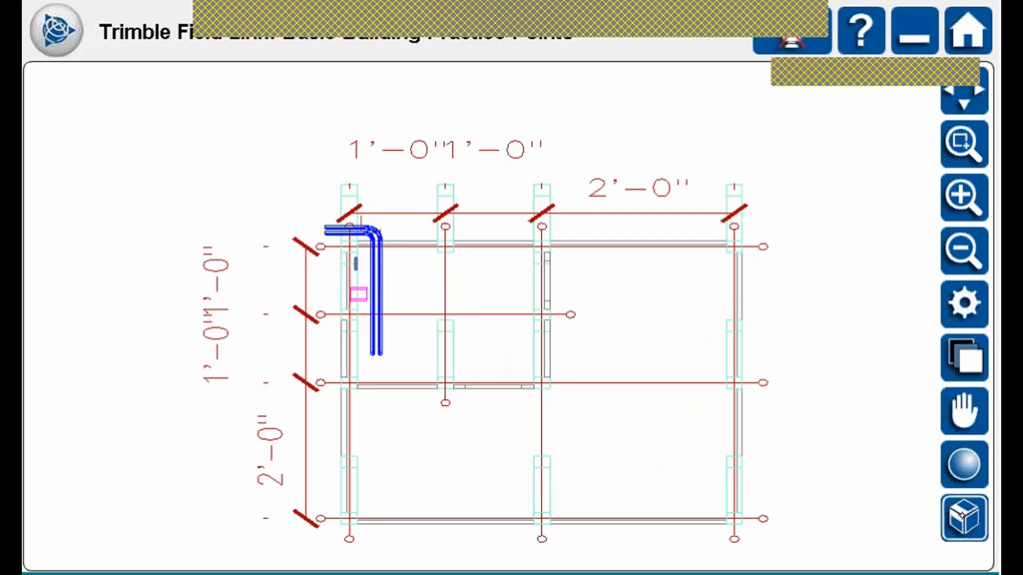
pyautogui.click(964, 518)
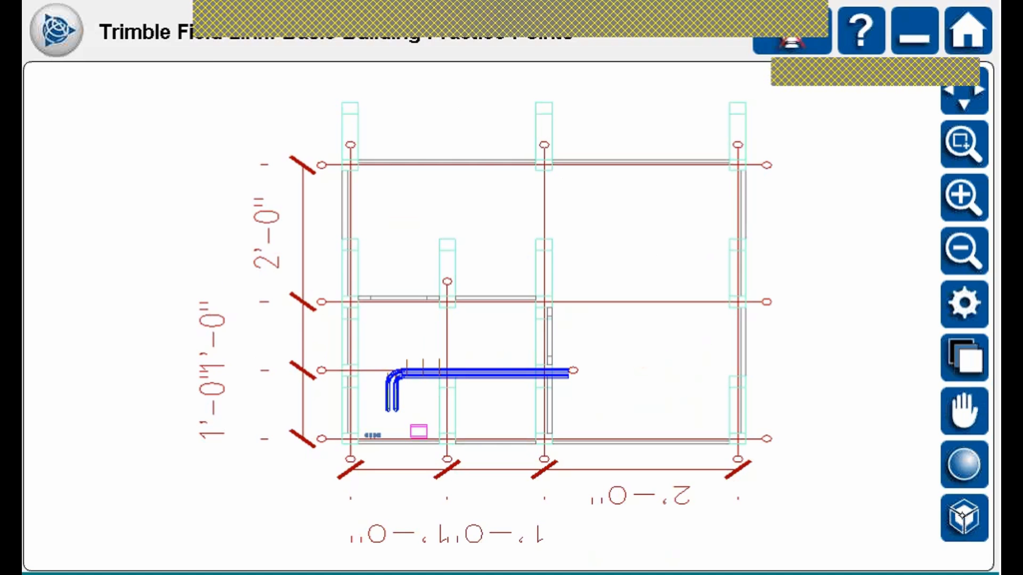
pyautogui.click(964, 517)
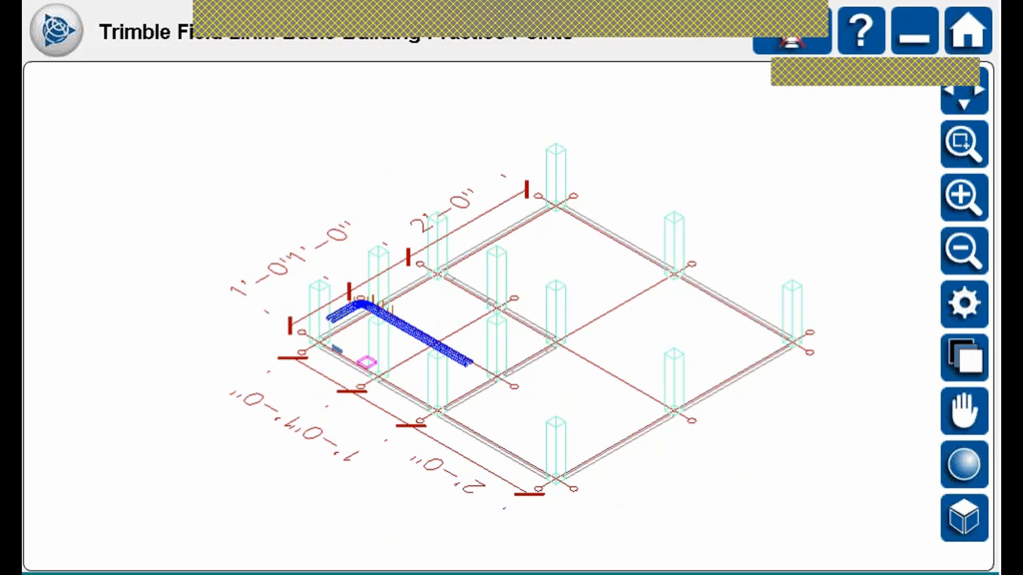
pyautogui.moveTo(532, 323); pyautogui.dragTo(547, 345)
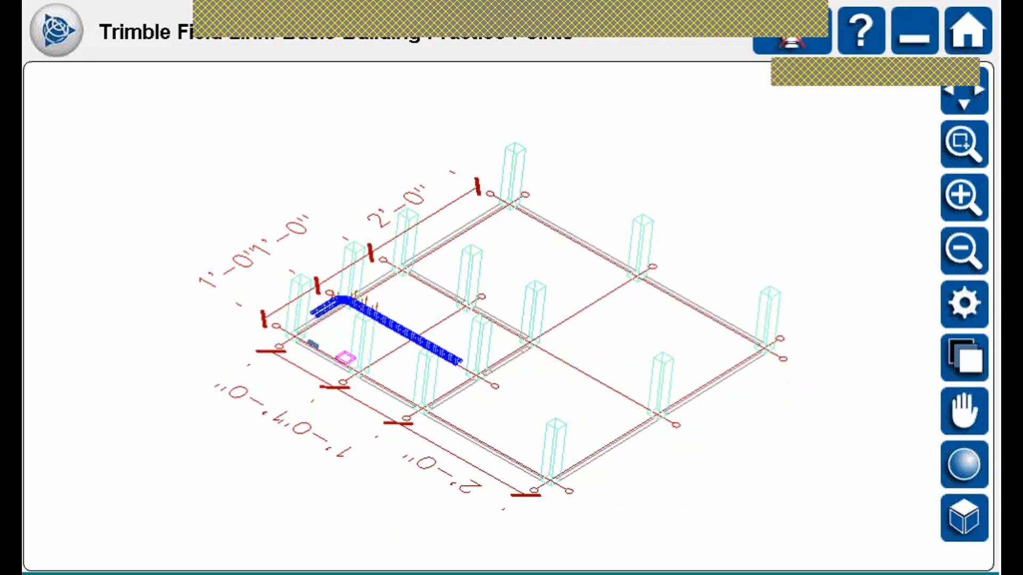
# Shade the model and zoom-window onto the pipes and pillars, toggling wireframe and shaded.
pyautogui.click(984, 457)
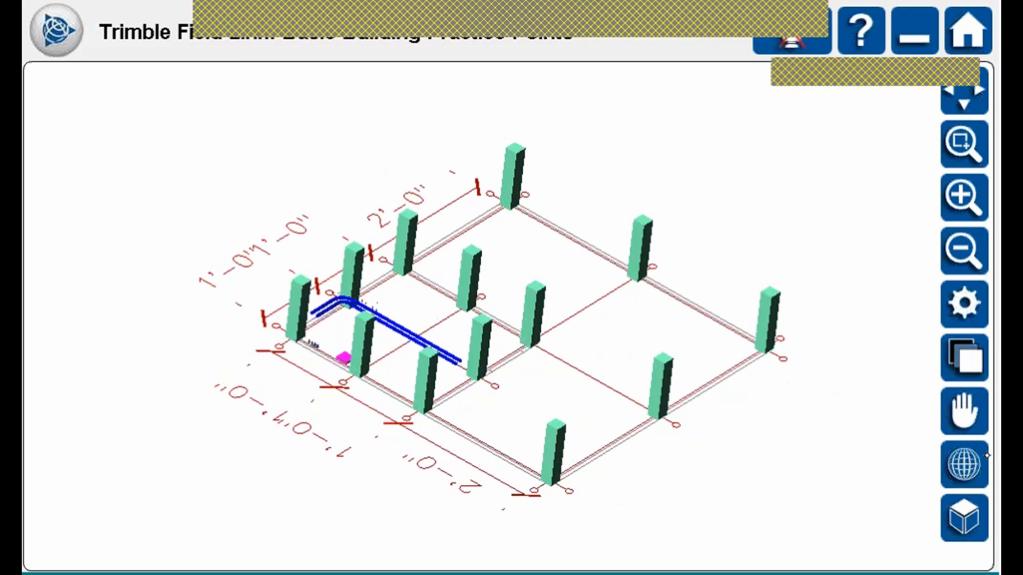
pyautogui.click(976, 143)
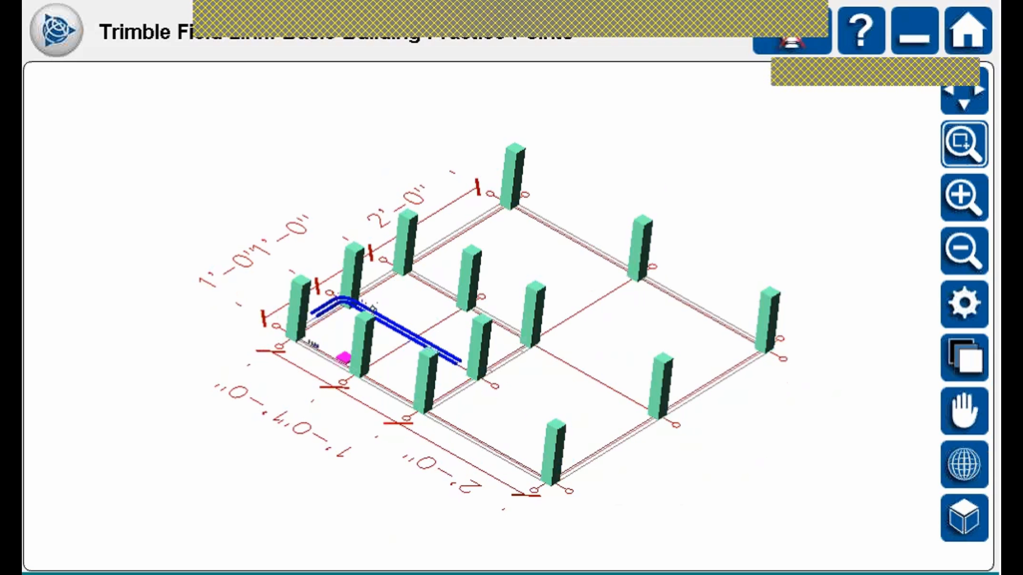
pyautogui.moveTo(205, 232); pyautogui.dragTo(482, 379)
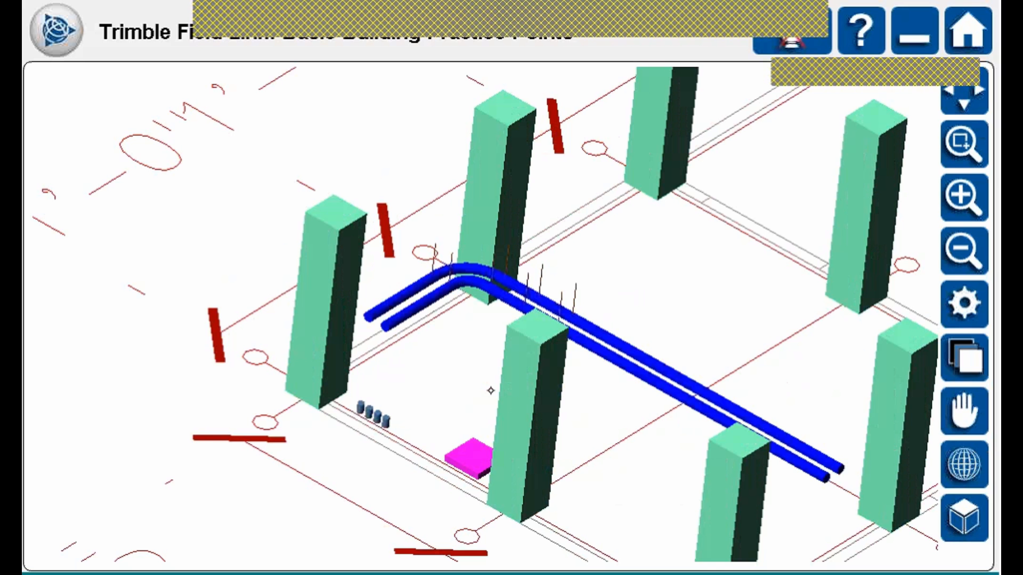
pyautogui.click(966, 144)
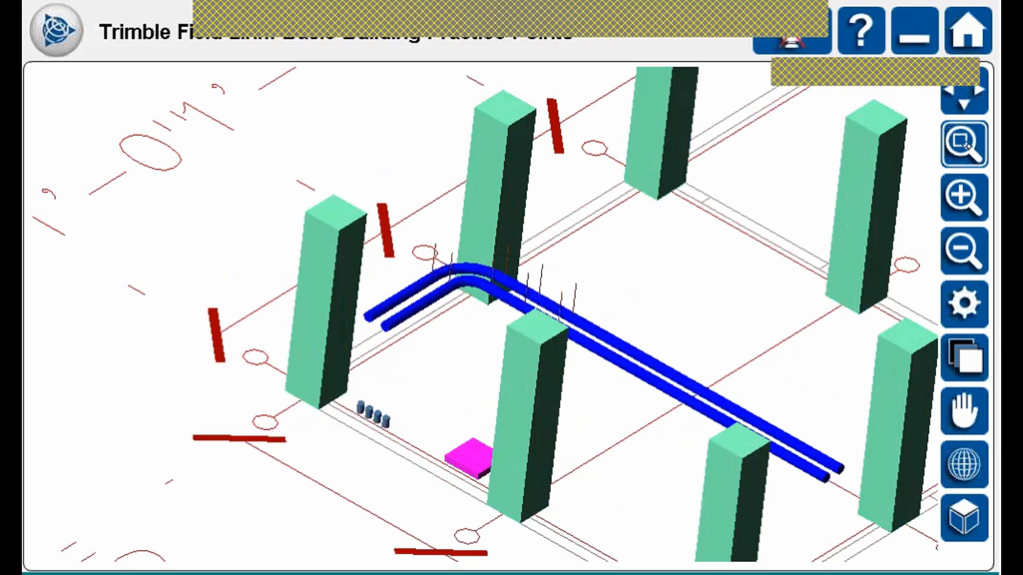
pyautogui.moveTo(258, 217); pyautogui.dragTo(641, 533)
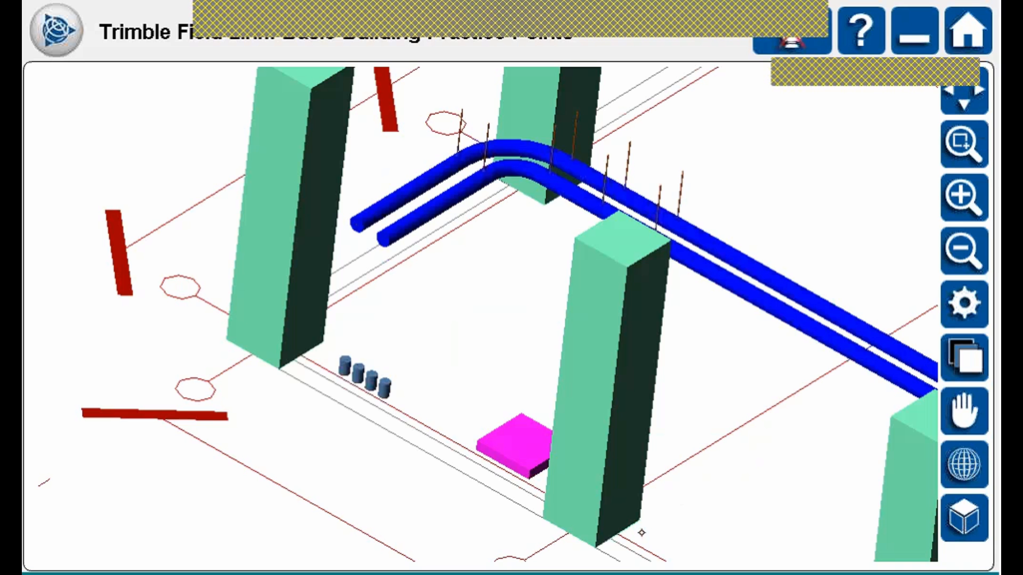
pyautogui.click(965, 461)
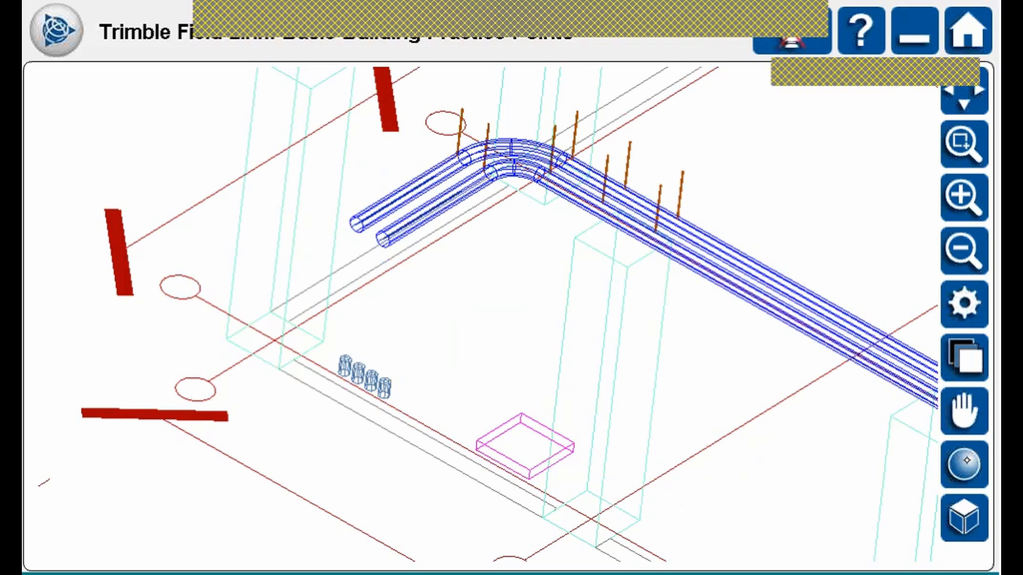
pyautogui.click(965, 462)
pyautogui.click(964, 464)
pyautogui.click(965, 464)
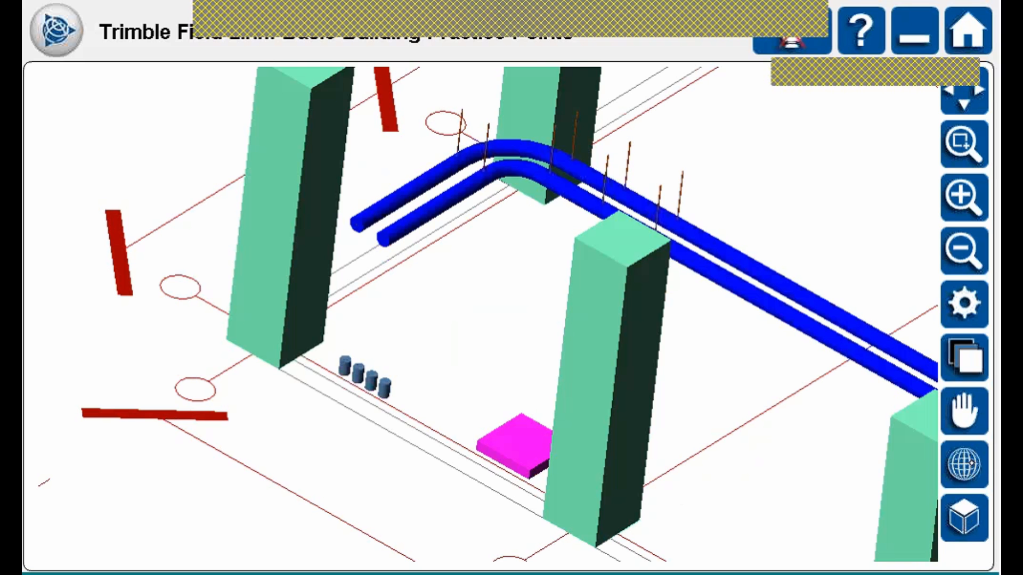
# Switch between orbit and pan, orbit to a lower tilt and zoom out three times.
pyautogui.click(969, 414)
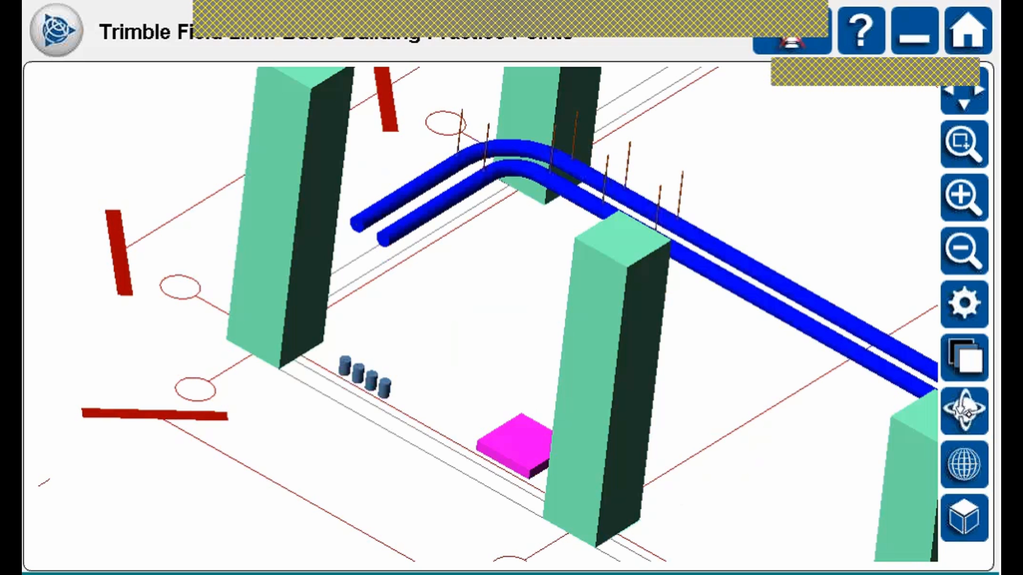
pyautogui.click(967, 414)
pyautogui.click(968, 411)
pyautogui.click(962, 415)
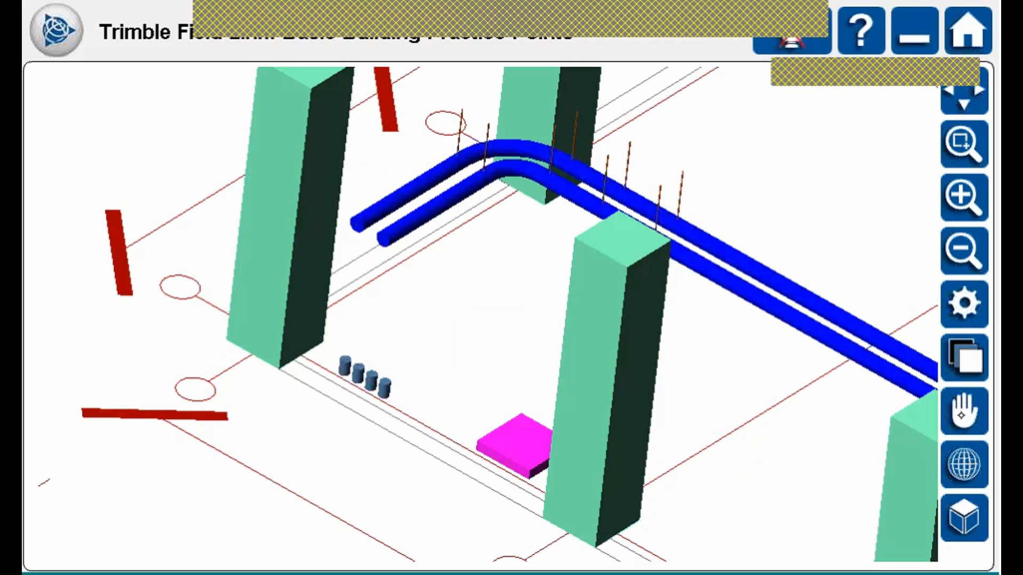
pyautogui.click(962, 415)
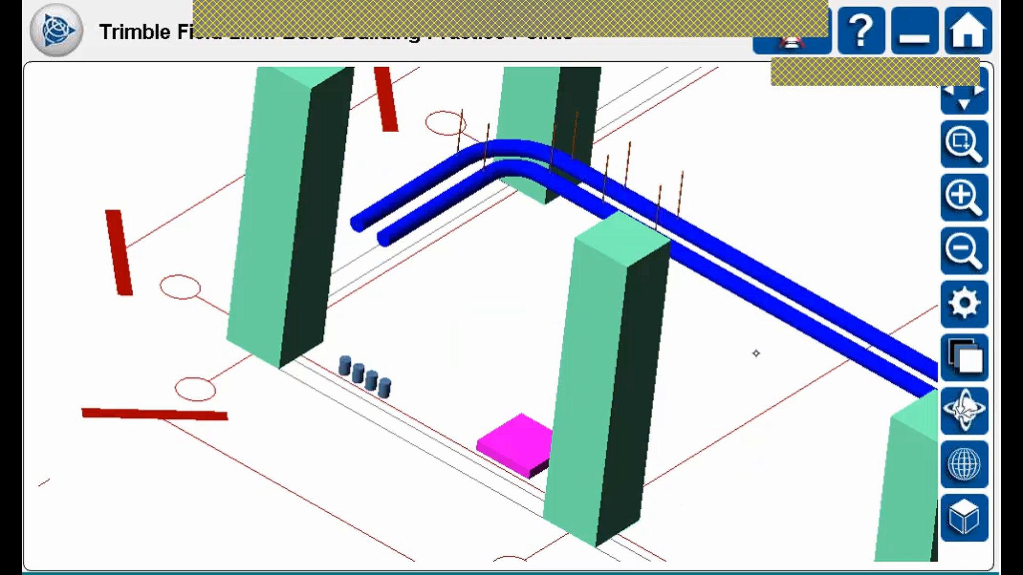
pyautogui.moveTo(753, 352); pyautogui.dragTo(684, 381)
pyautogui.click(968, 406)
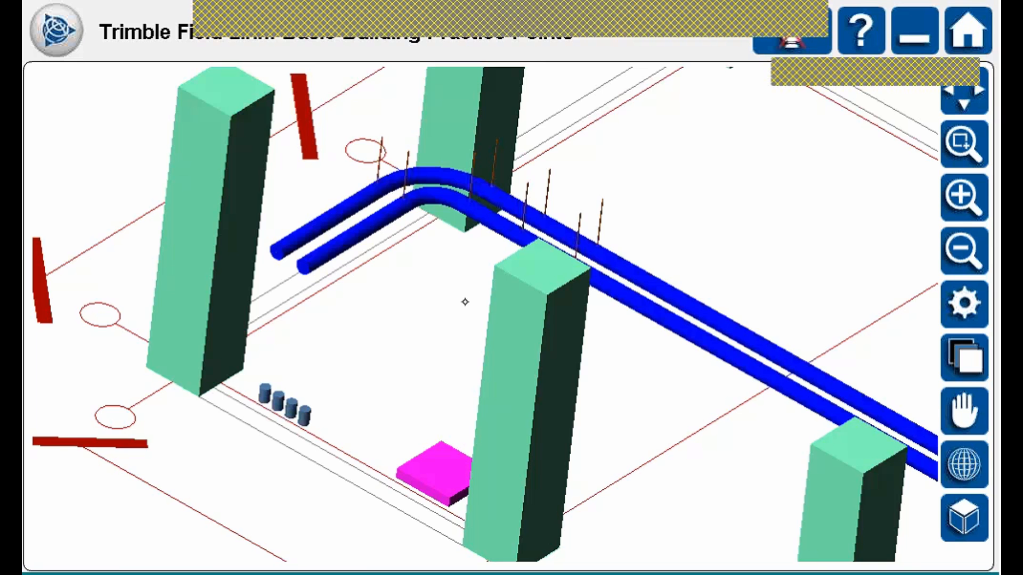
pyautogui.moveTo(465, 302)
pyautogui.mouseDown()
pyautogui.moveTo(458, 277)
pyautogui.moveTo(450, 302)
pyautogui.moveTo(463, 315)
pyautogui.mouseUp()
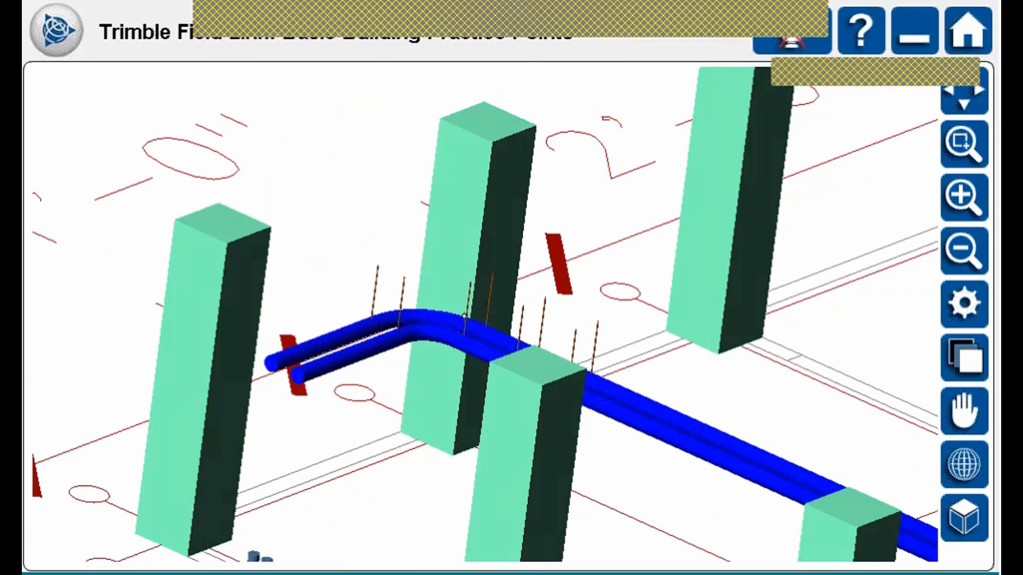
pyautogui.click(961, 250)
pyautogui.click(962, 251)
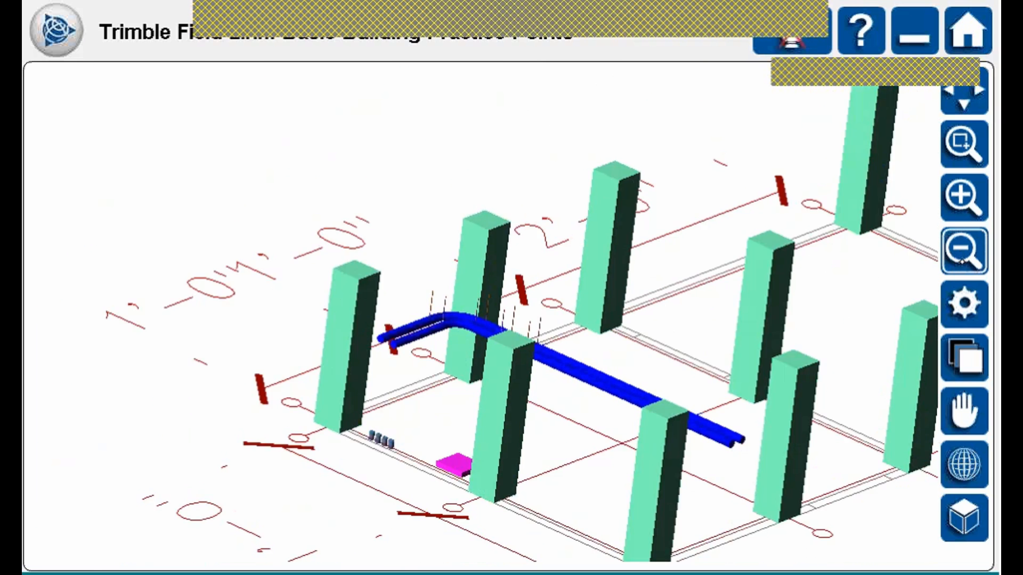
pyautogui.click(961, 250)
pyautogui.moveTo(635, 417); pyautogui.dragTo(621, 409)
# Show the model as a wireframe plan view and bring up the main menu.
pyautogui.click(949, 521)
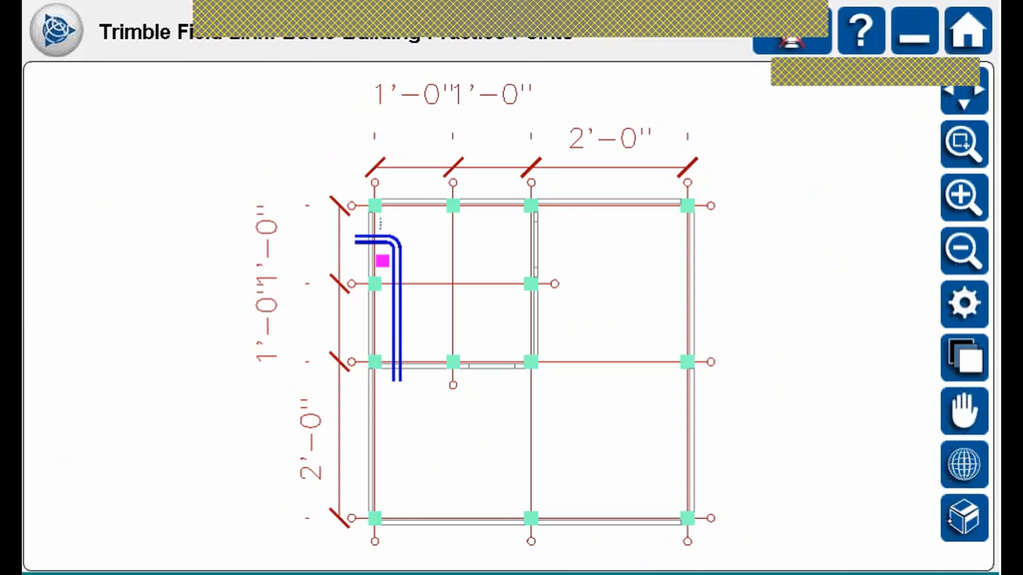
pyautogui.click(974, 459)
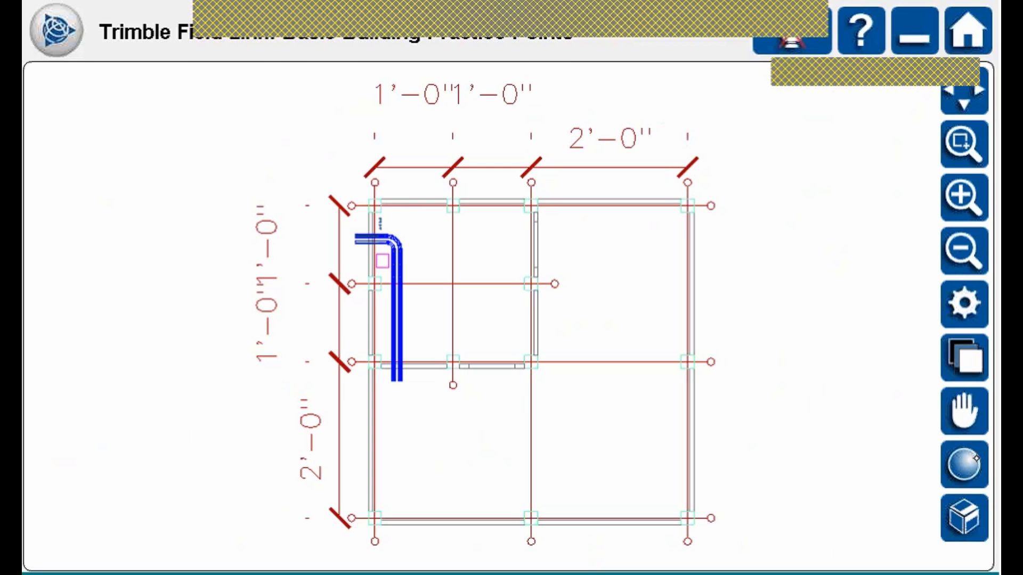
pyautogui.click(53, 30)
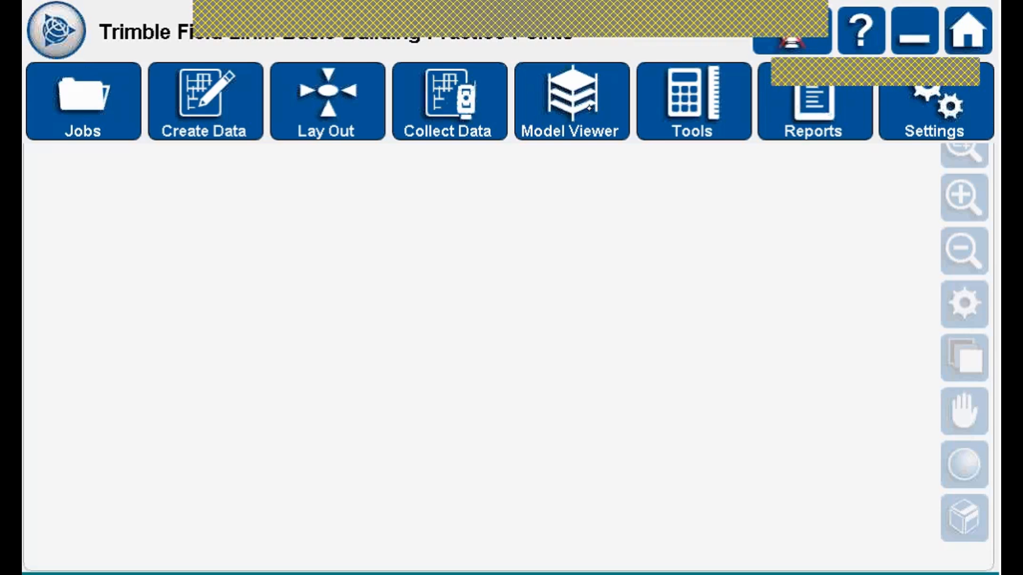
# Return the plan to shaded solids and show the Lay Out submenu with Set Up Instrument, Points, Linework and Wall Penetrations.
pyautogui.click(589, 107)
pyautogui.click(969, 466)
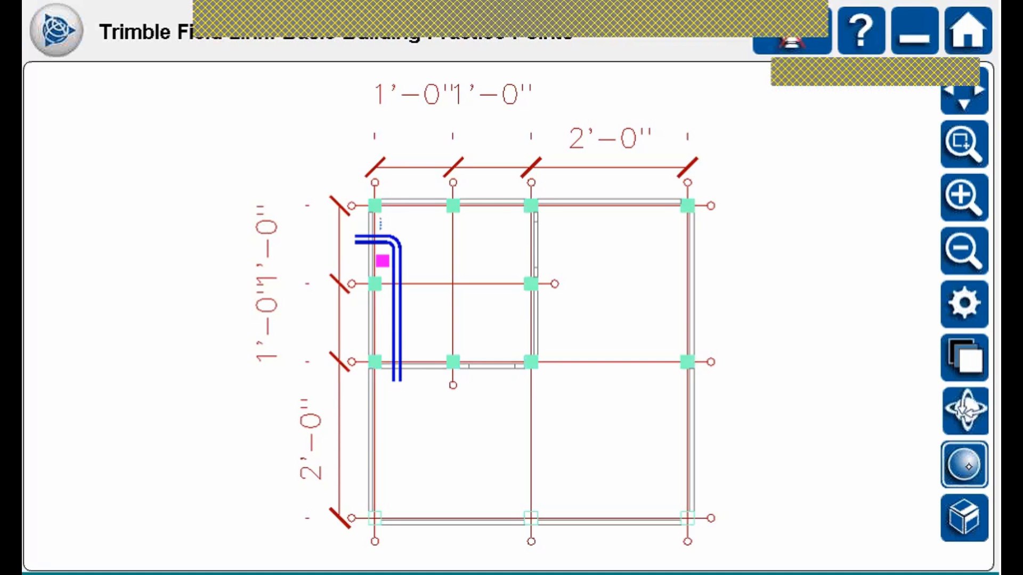
pyautogui.click(80, 67)
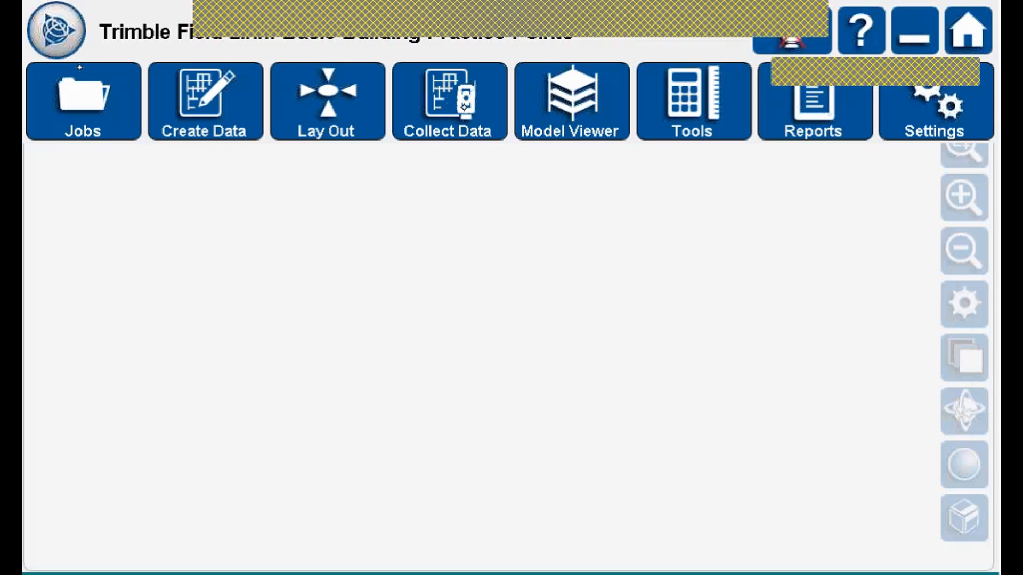
pyautogui.click(325, 107)
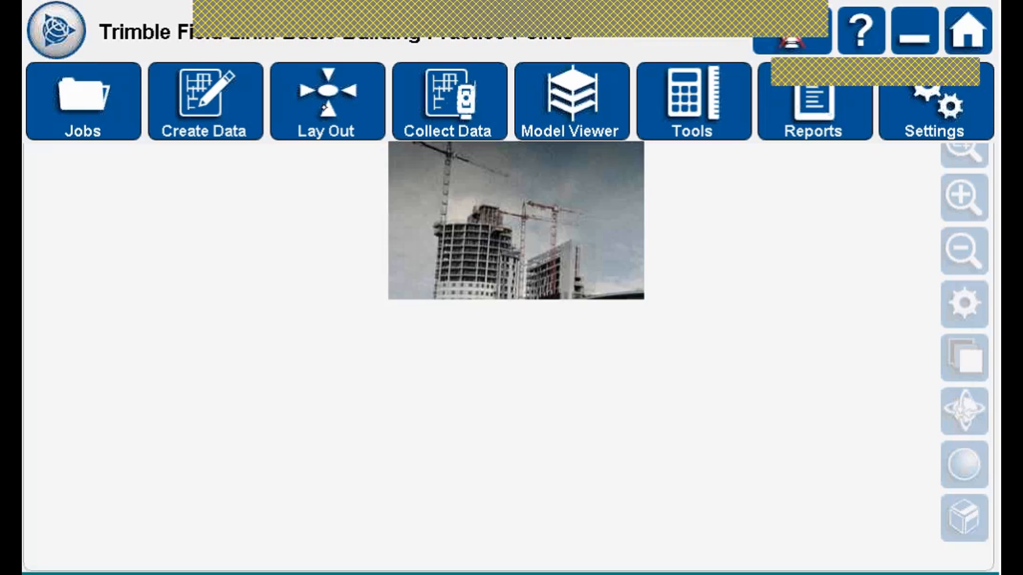
pyautogui.click(466, 97)
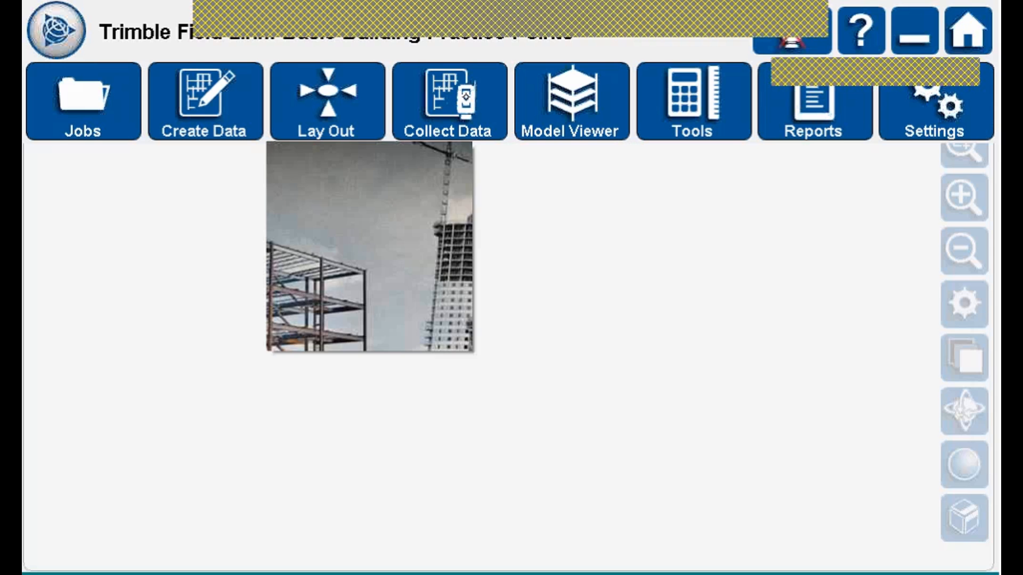
pyautogui.click(328, 101)
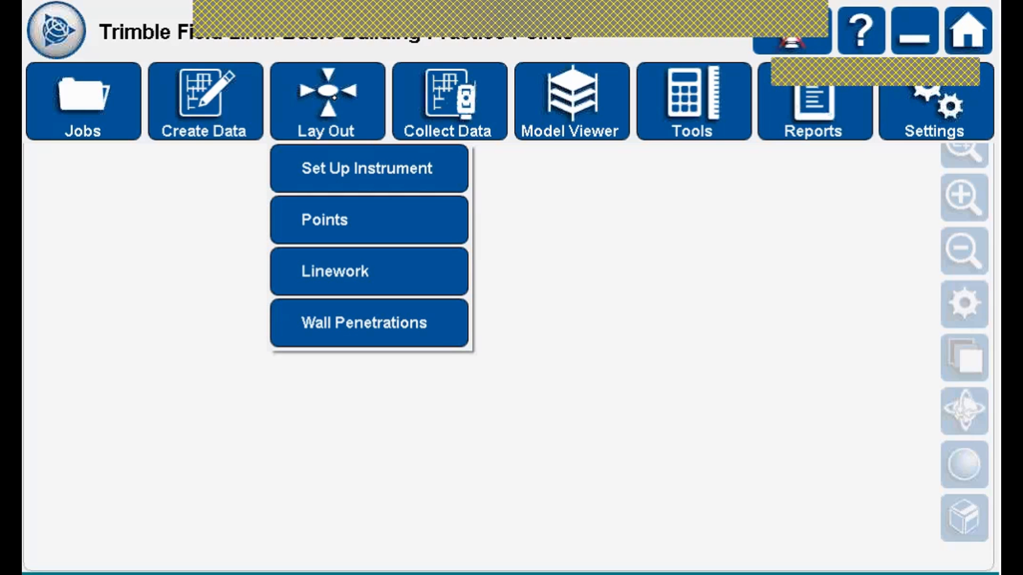
# Start Wall Penetrations layout and decline the instrument control panel prompt.
pyautogui.click(380, 318)
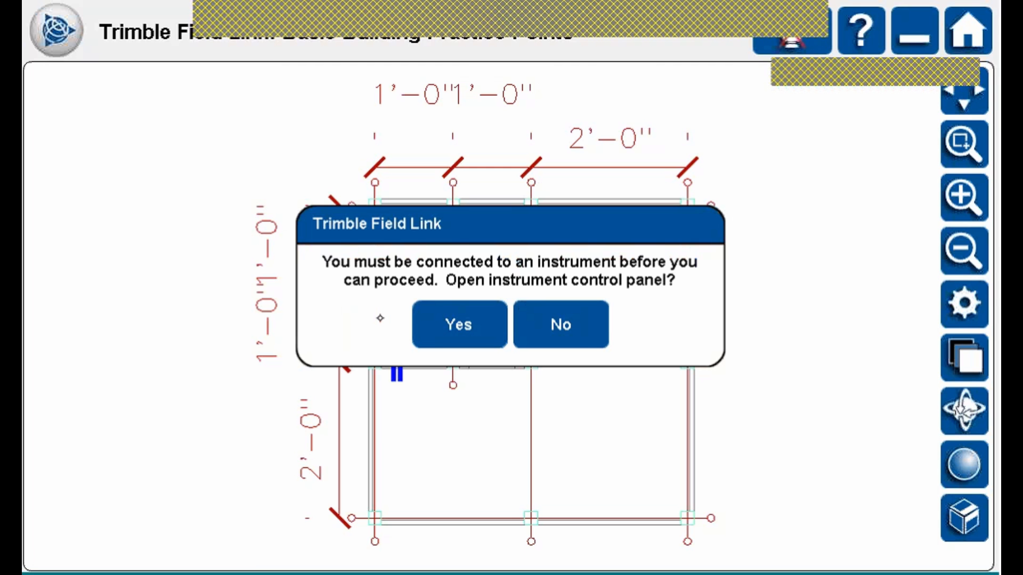
pyautogui.click(573, 316)
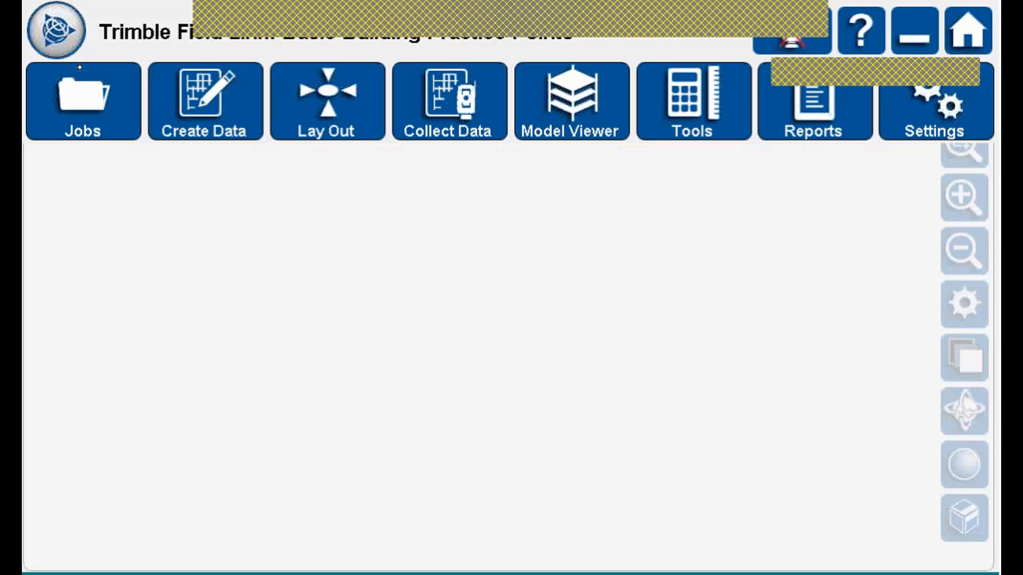
pyautogui.click(339, 105)
# Leave the Lay Out options and show the Jobs options Manage, Import and Export.
pyautogui.click(443, 116)
pyautogui.click(304, 102)
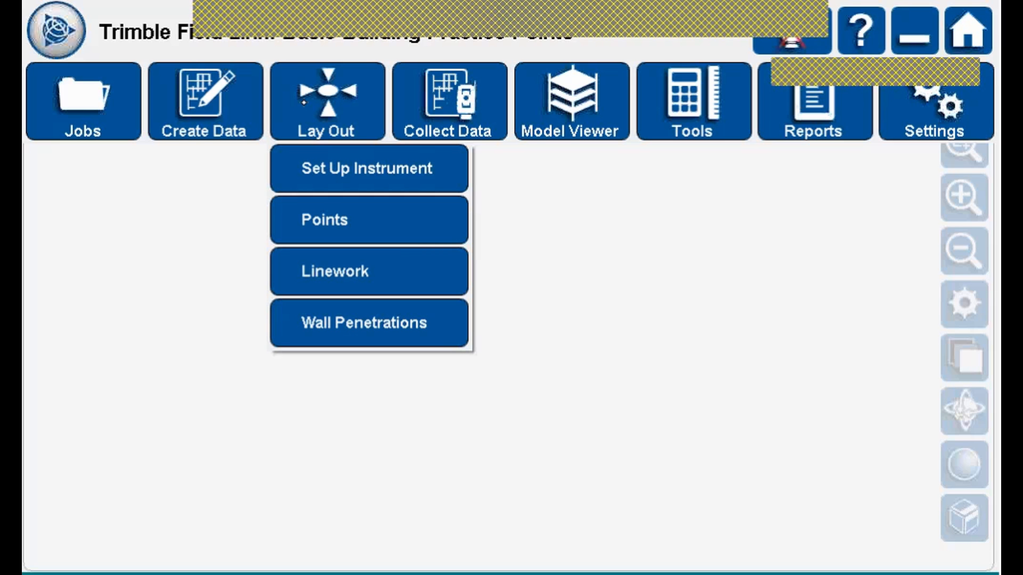
pyautogui.click(303, 102)
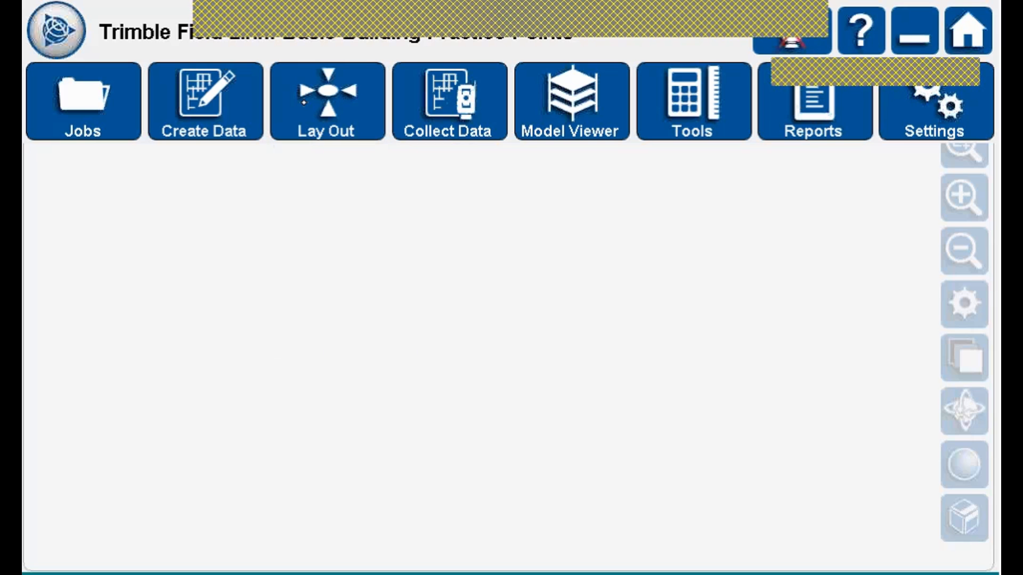
pyautogui.click(328, 104)
pyautogui.click(329, 105)
pyautogui.click(91, 73)
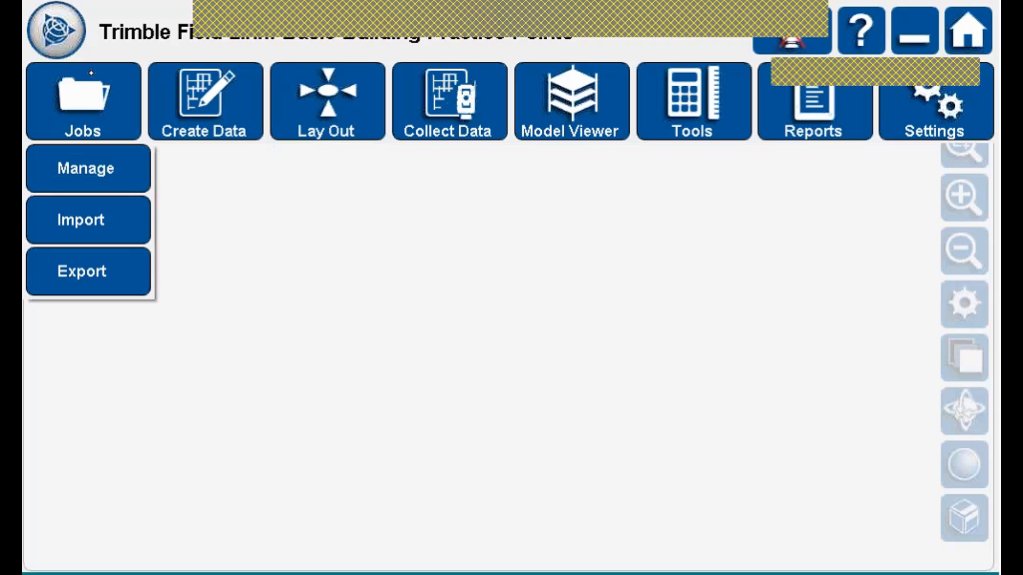
# Open Jobs > Export, review the Points, CAD and summary pages, then begin naming the CAD file.
pyautogui.click(123, 260)
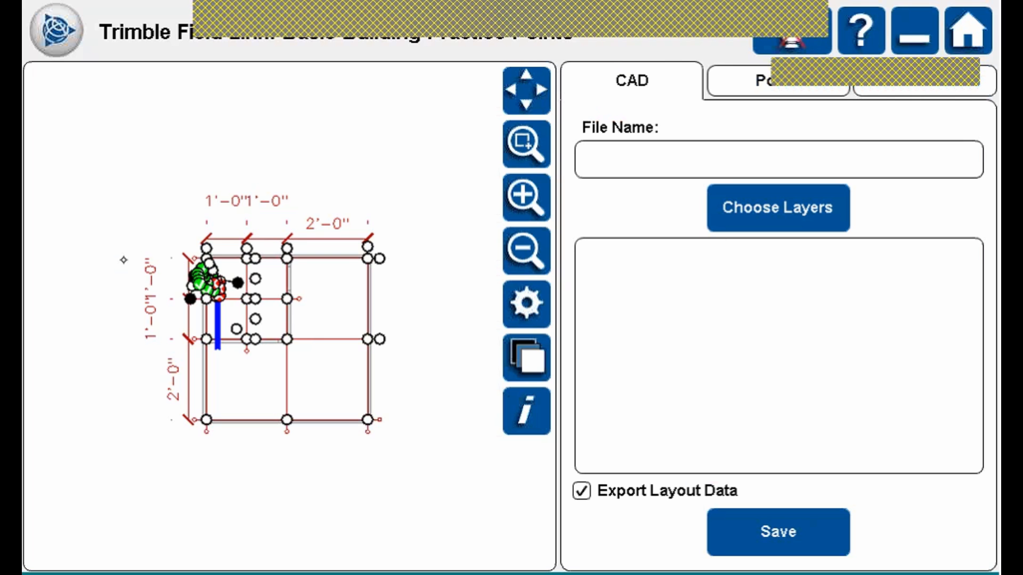
pyautogui.click(766, 86)
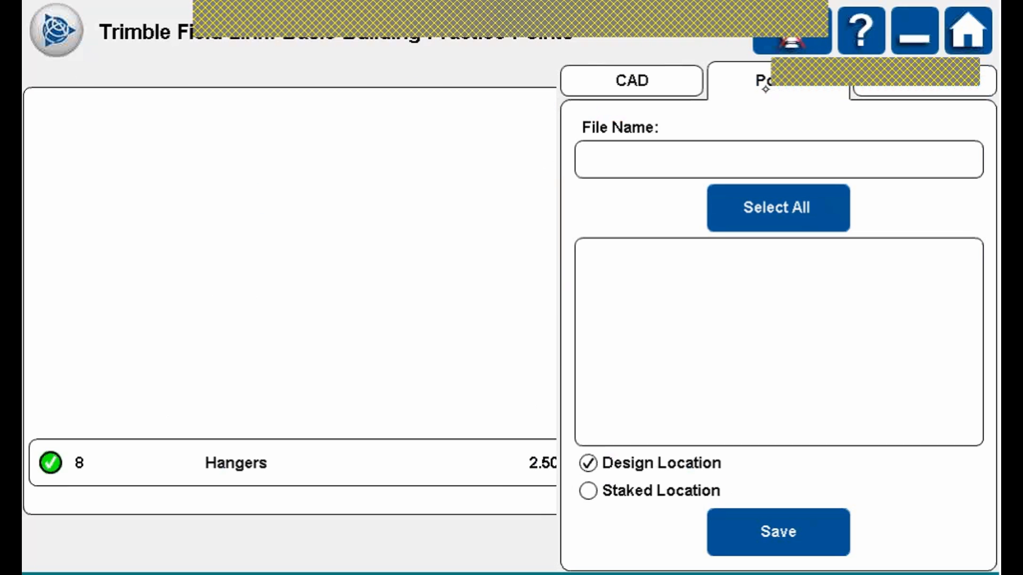
pyautogui.click(661, 78)
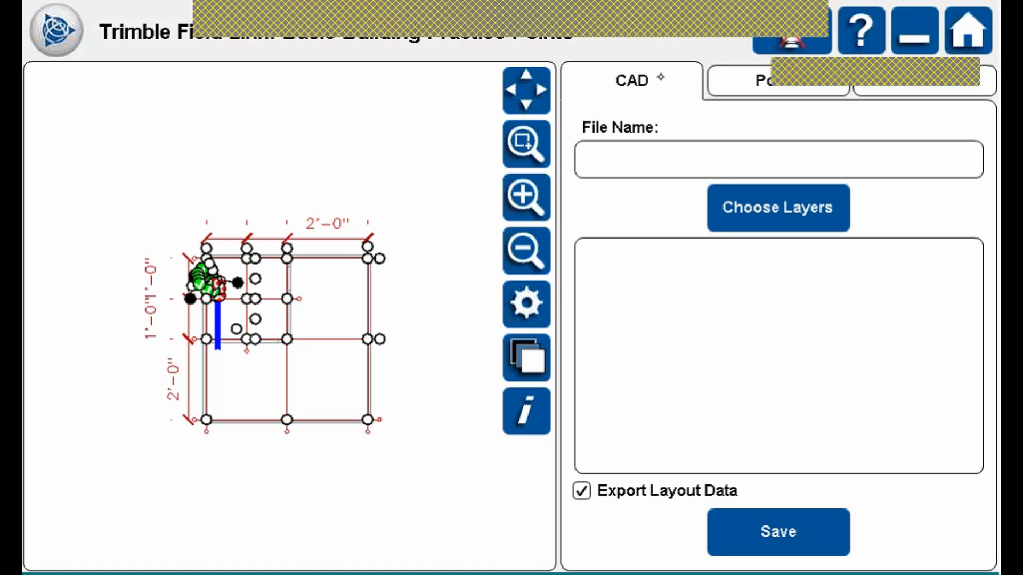
pyautogui.click(941, 85)
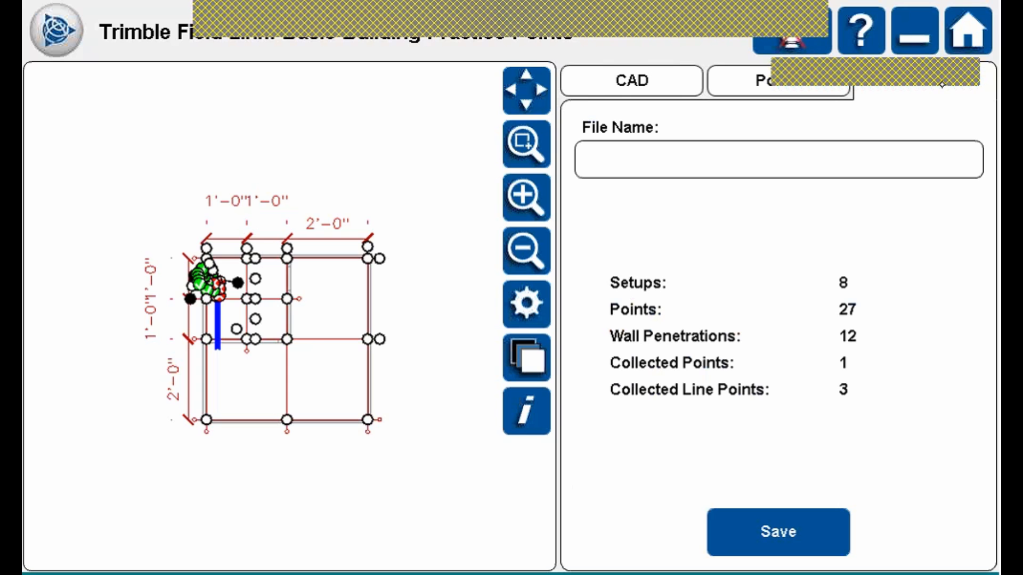
pyautogui.click(657, 88)
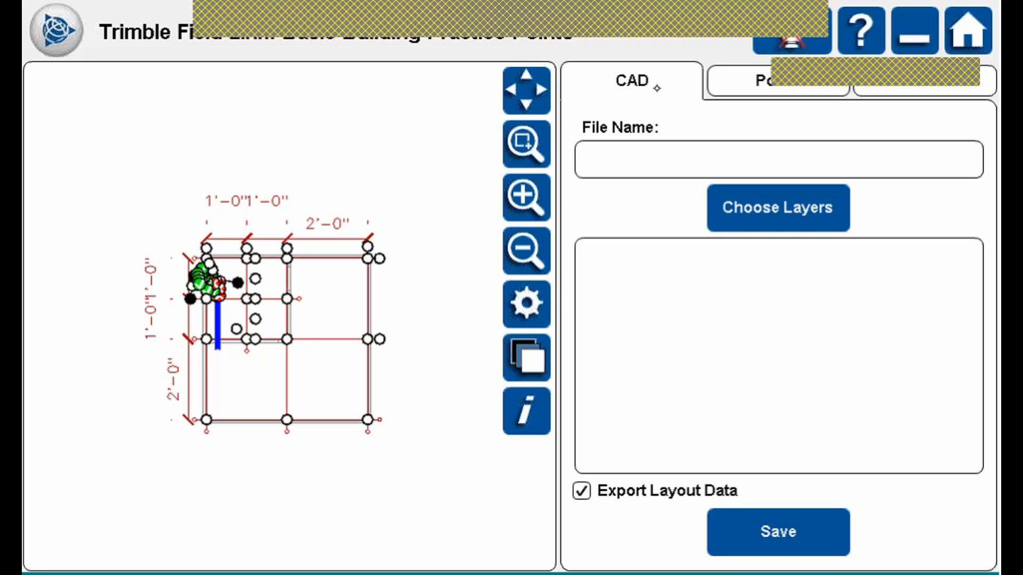
pyautogui.click(638, 155)
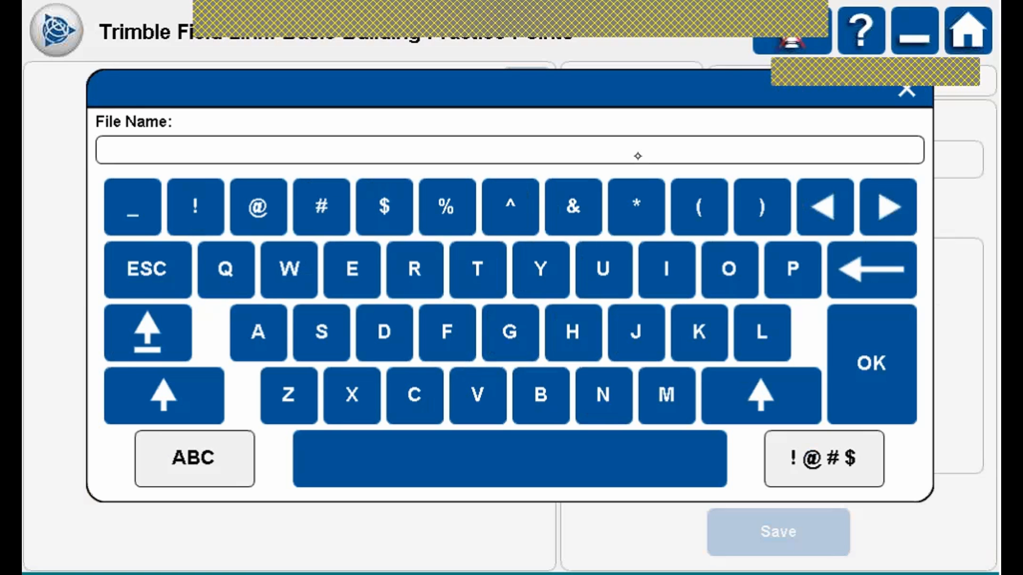
# Name the CAD export file 5_17_12.
pyautogui.click(194, 458)
pyautogui.write('5_')
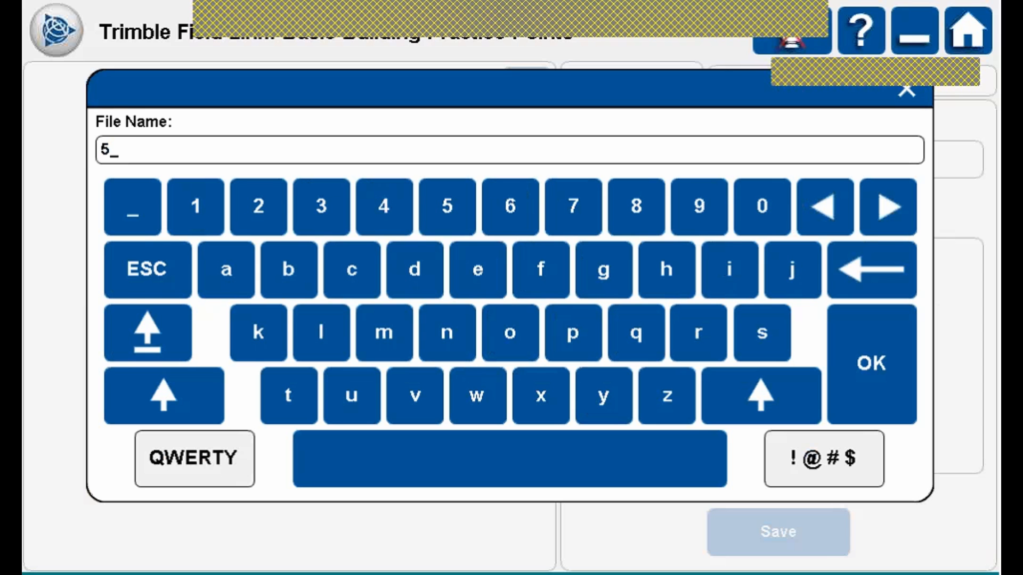
pyautogui.write('17')
pyautogui.click(133, 208)
pyautogui.click(195, 211)
pyautogui.click(258, 208)
pyautogui.click(871, 368)
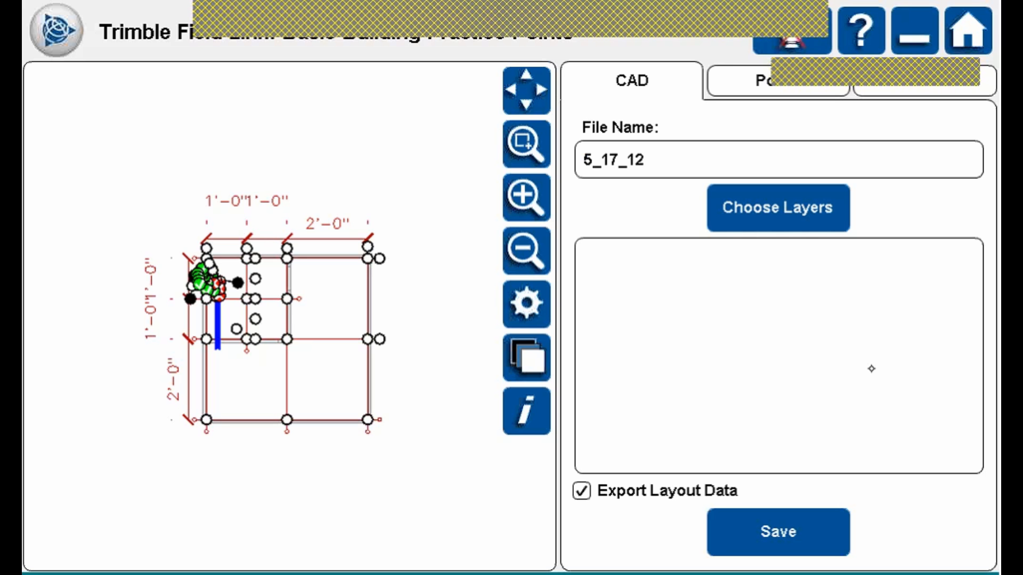
# Include every layer in the CAD export.
pyautogui.click(815, 209)
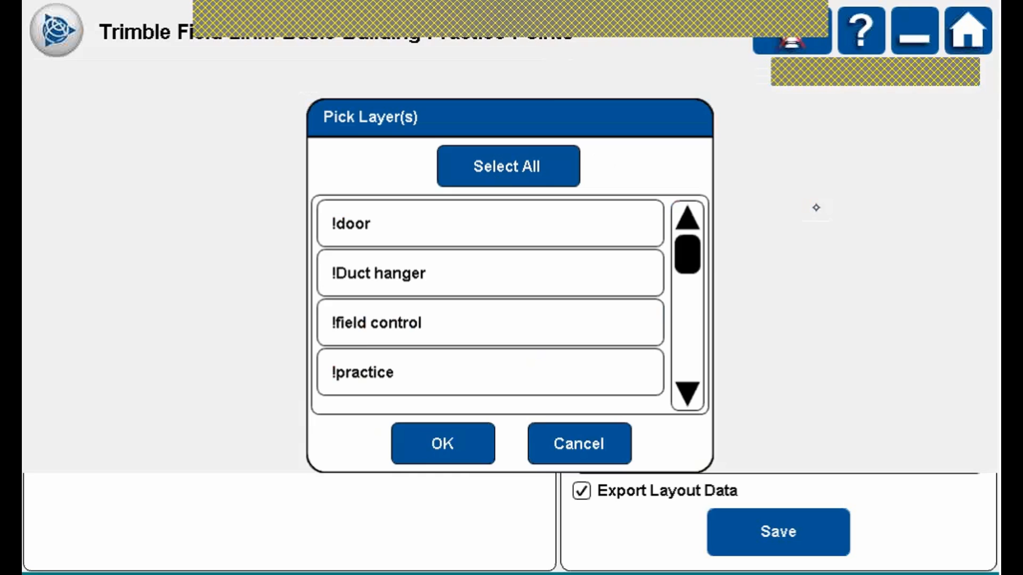
pyautogui.click(531, 167)
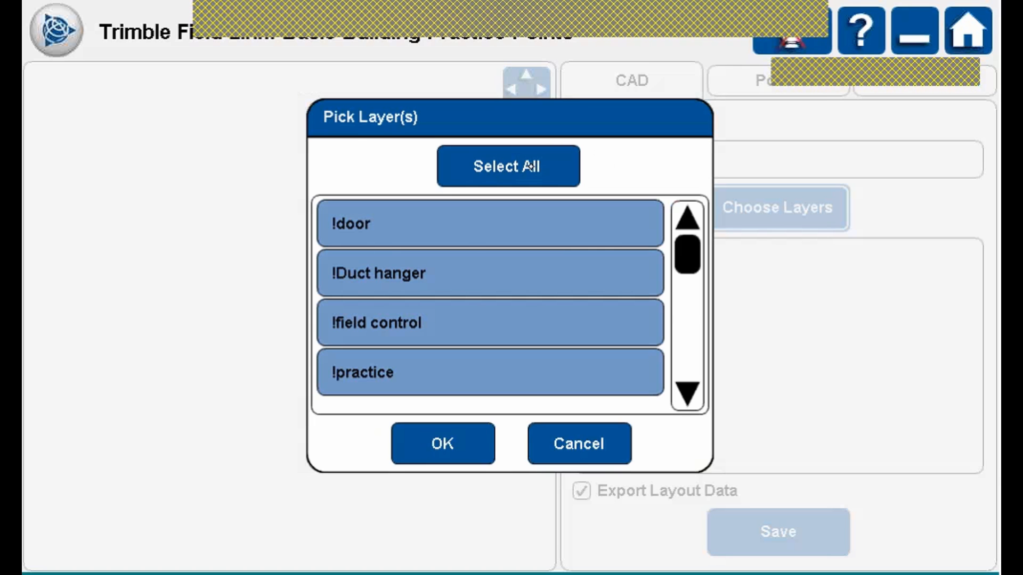
pyautogui.click(474, 442)
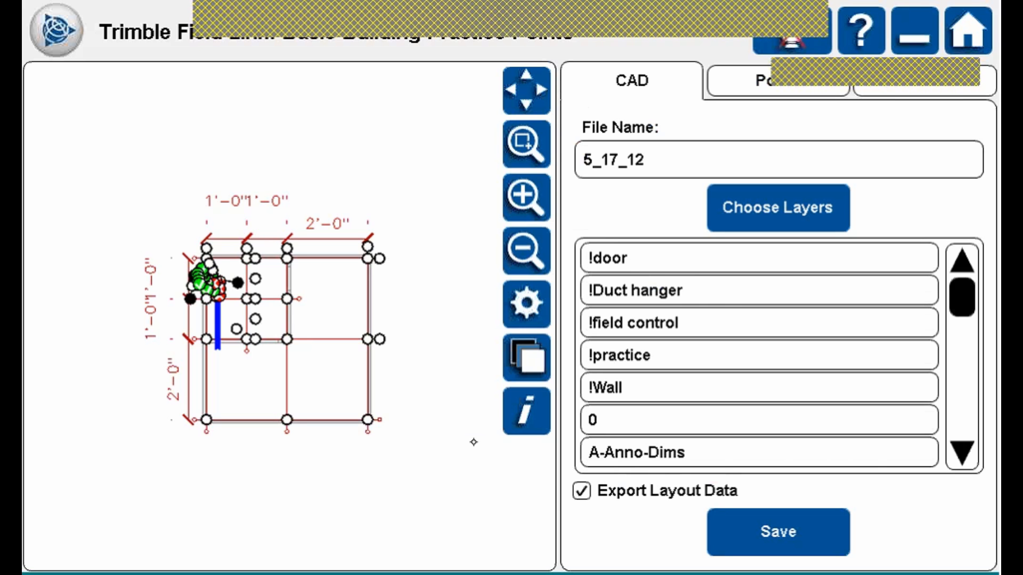
# Keep Export Layout Data checked and save the 5_17_12 CAD export.
pyautogui.click(585, 489)
pyautogui.click(585, 489)
pyautogui.click(585, 489)
pyautogui.click(584, 489)
pyautogui.click(798, 526)
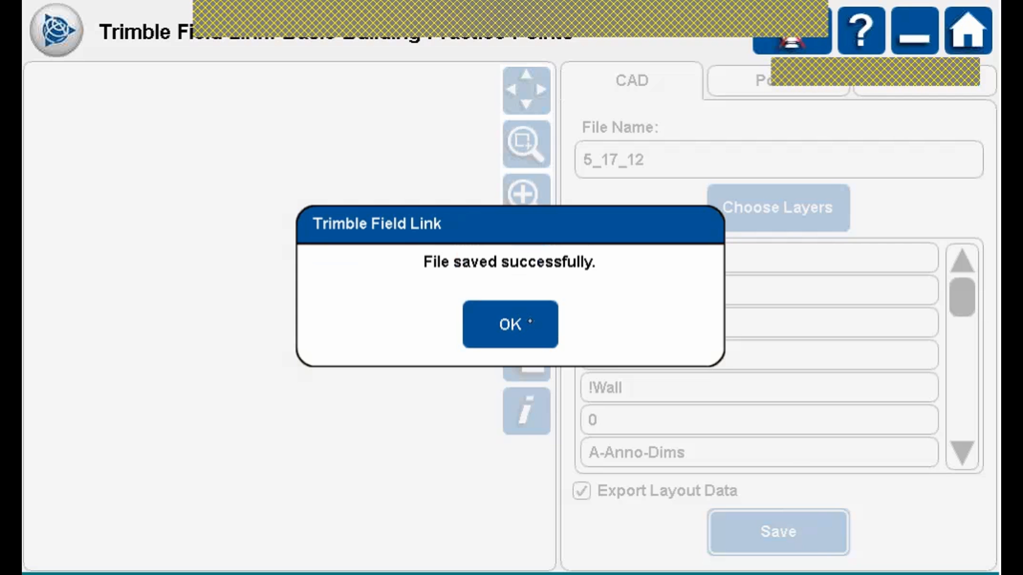
pyautogui.click(530, 323)
# Confirm 5_17_12.dwg (49.2 KB) is in the Trimble Field Link Exports folder, then close Explorer.
pyautogui.click(917, 29)
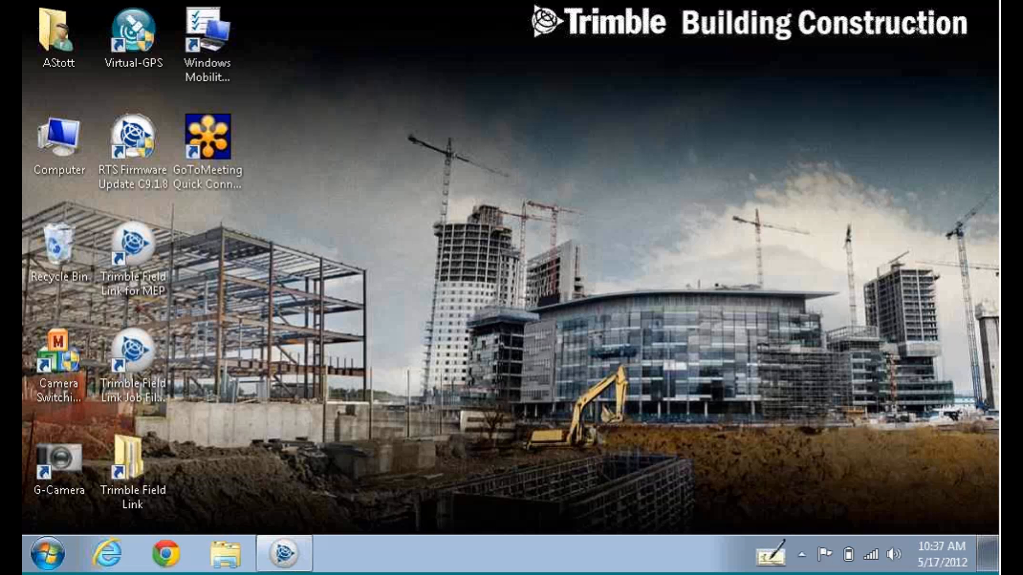
pyautogui.doubleClick(142, 464)
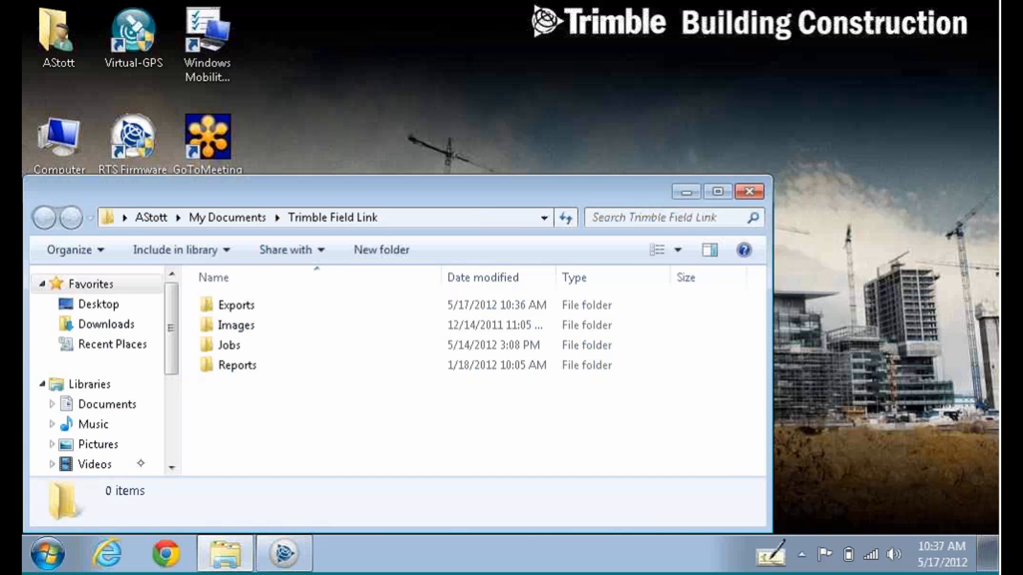
pyautogui.click(237, 304)
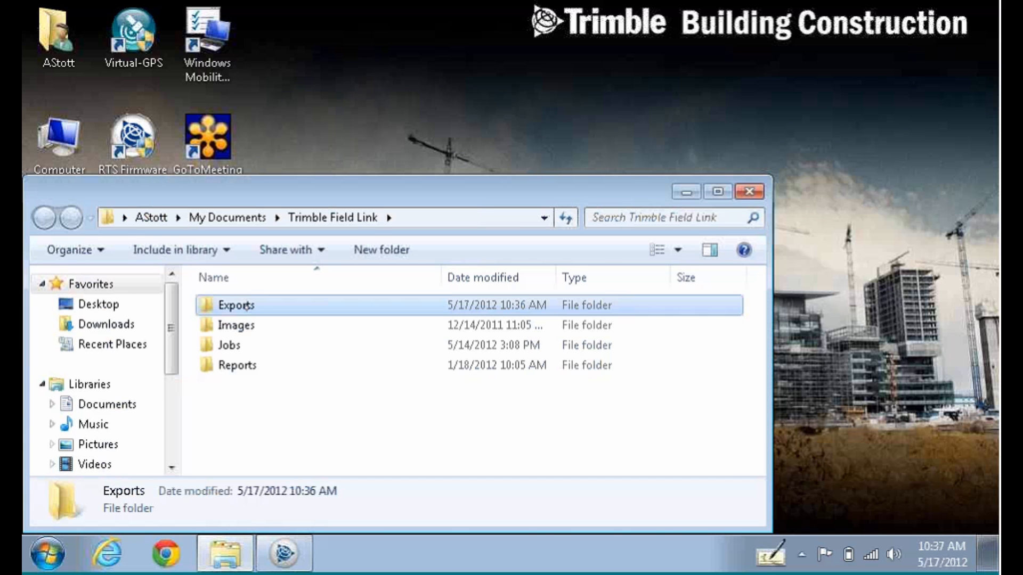
pyautogui.doubleClick(253, 303)
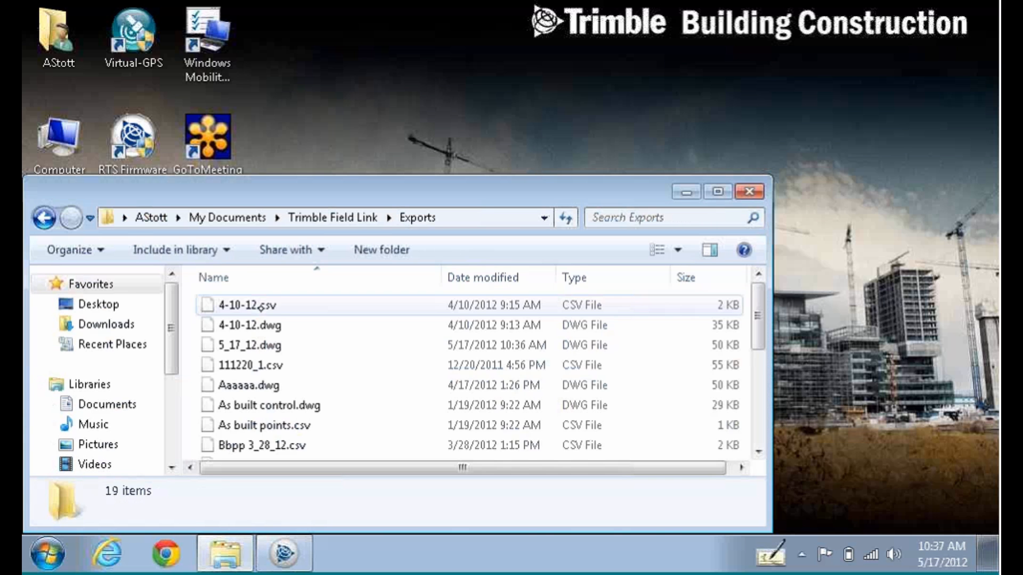
pyautogui.click(270, 345)
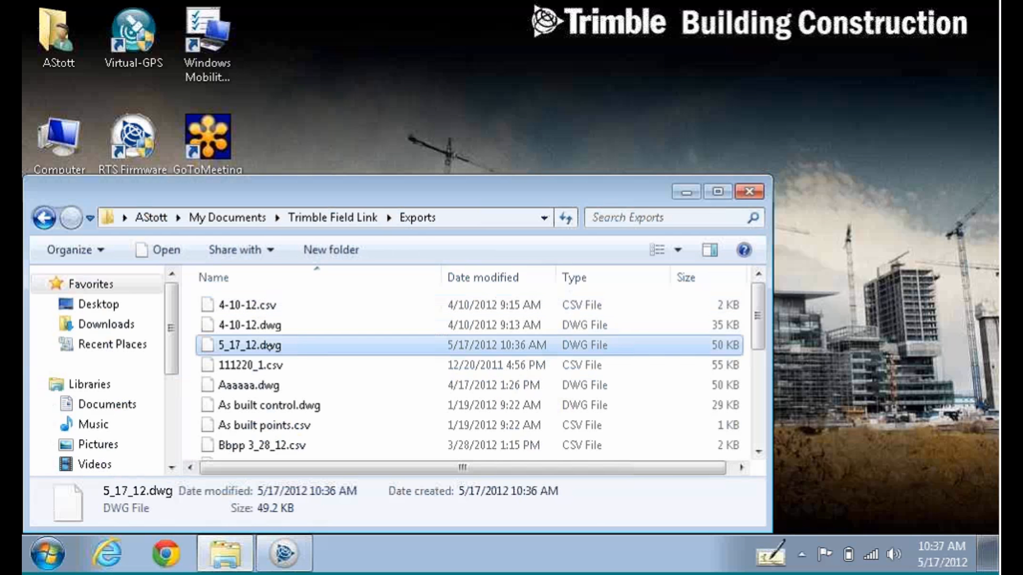
pyautogui.click(758, 193)
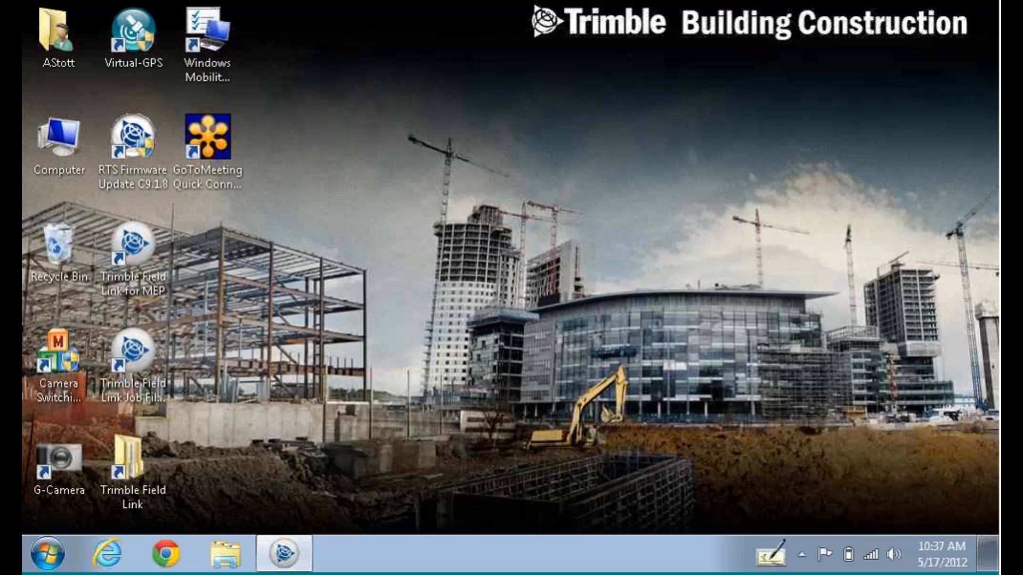
# Switch Field Link to the Points export page and name the file 5_17_12.
pyautogui.click(292, 553)
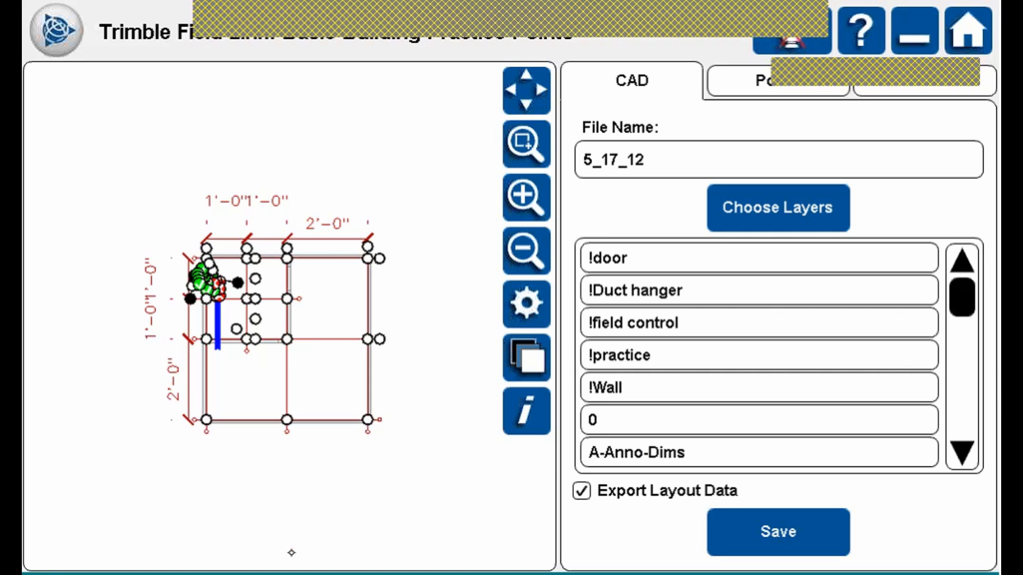
pyautogui.click(807, 87)
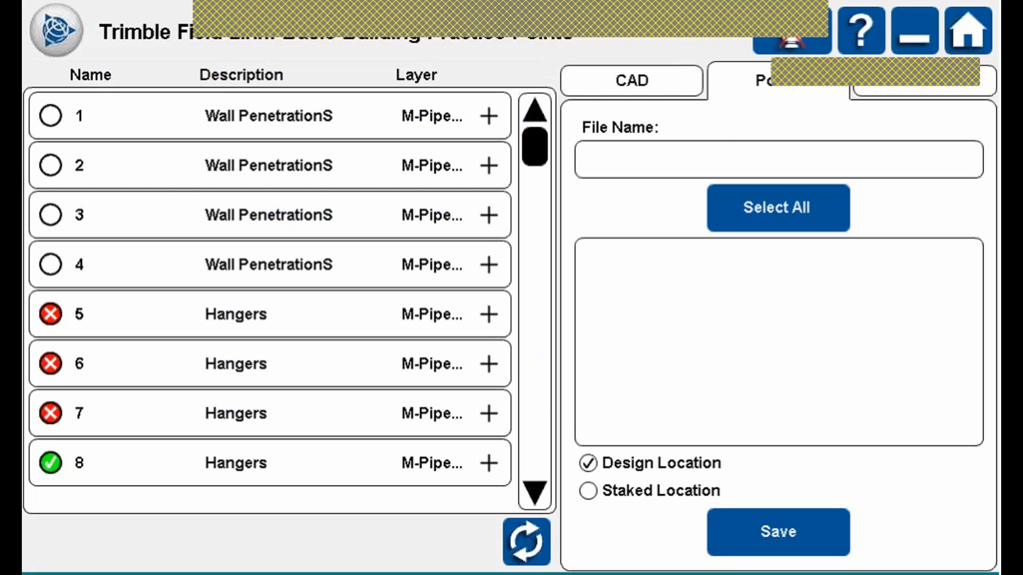
pyautogui.click(779, 160)
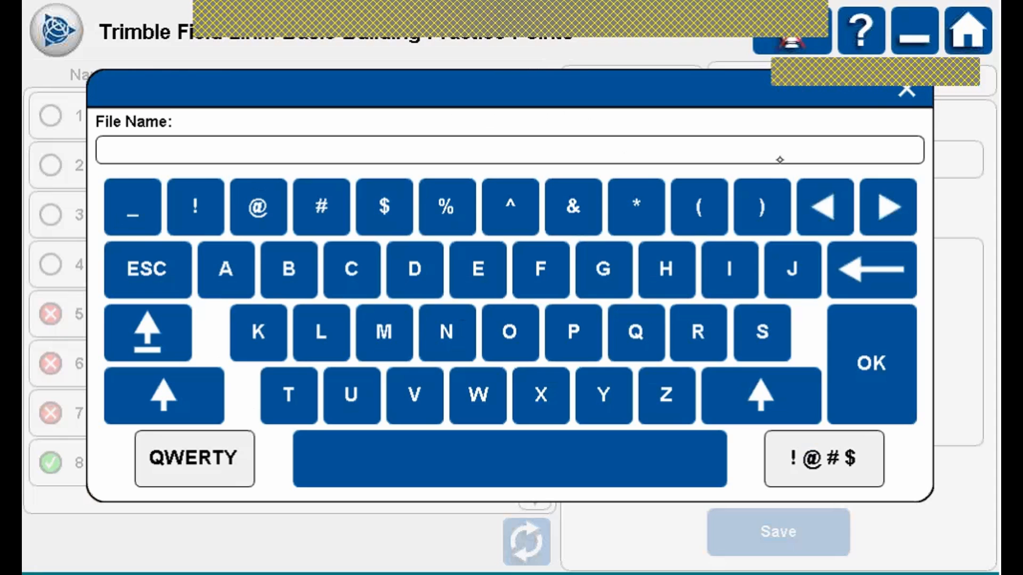
pyautogui.click(194, 458)
pyautogui.click(447, 207)
pyautogui.click(133, 207)
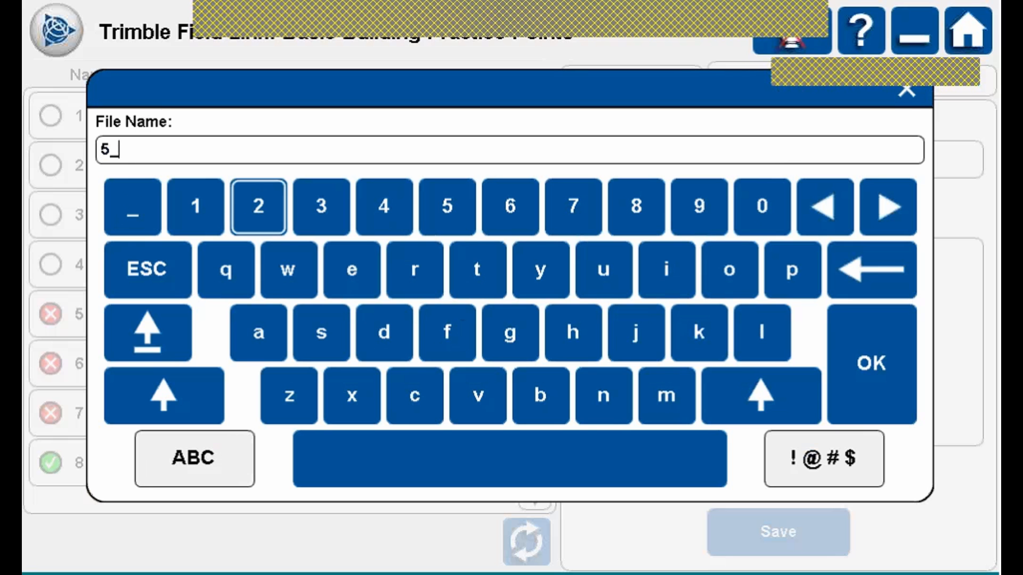
pyautogui.click(195, 207)
pyautogui.click(258, 207)
pyautogui.click(882, 272)
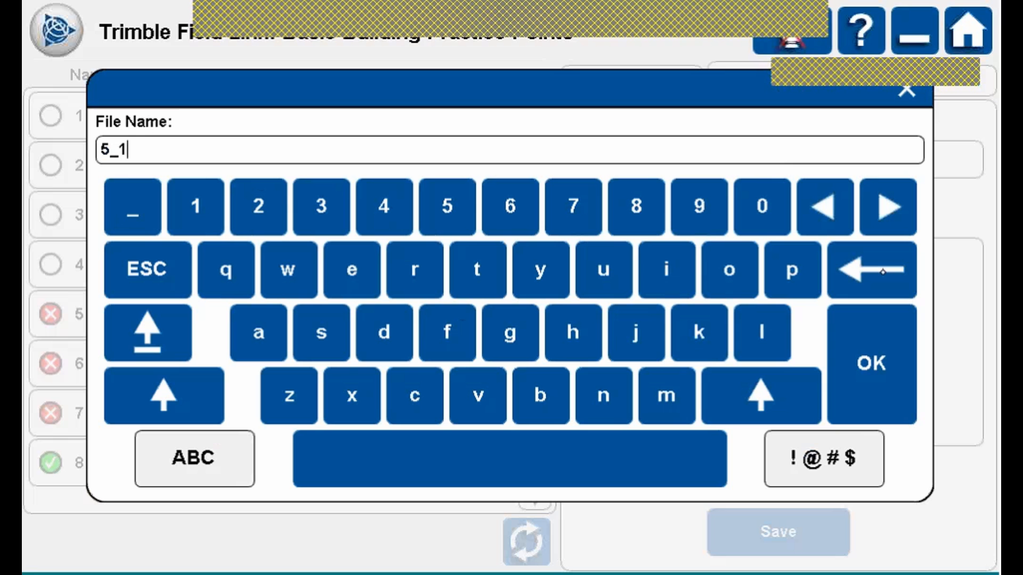
pyautogui.write('7_12')
pyautogui.click(881, 371)
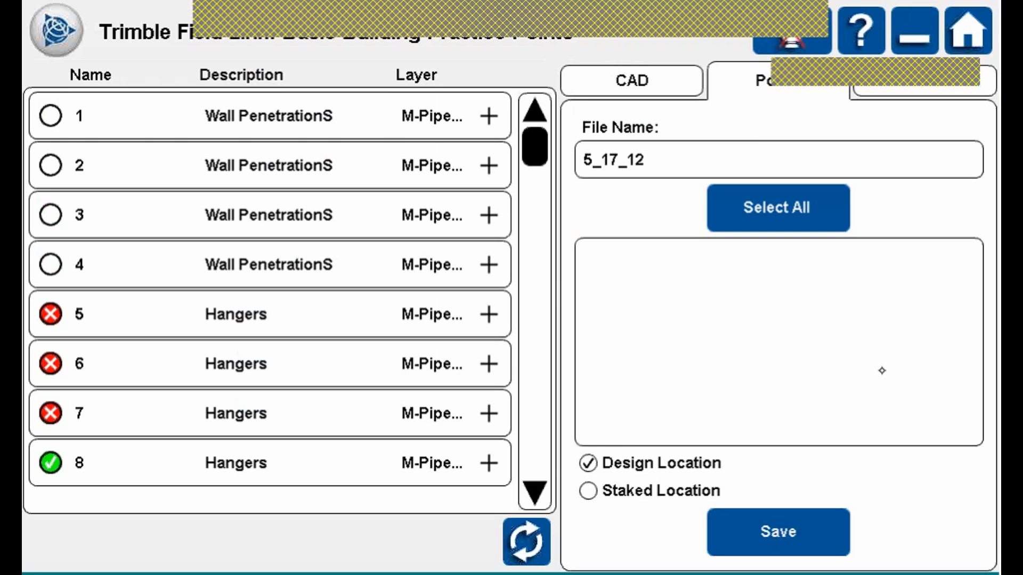
# Select all points, clear them, then add points 5, 6, 4 and 3 to the export.
pyautogui.click(829, 213)
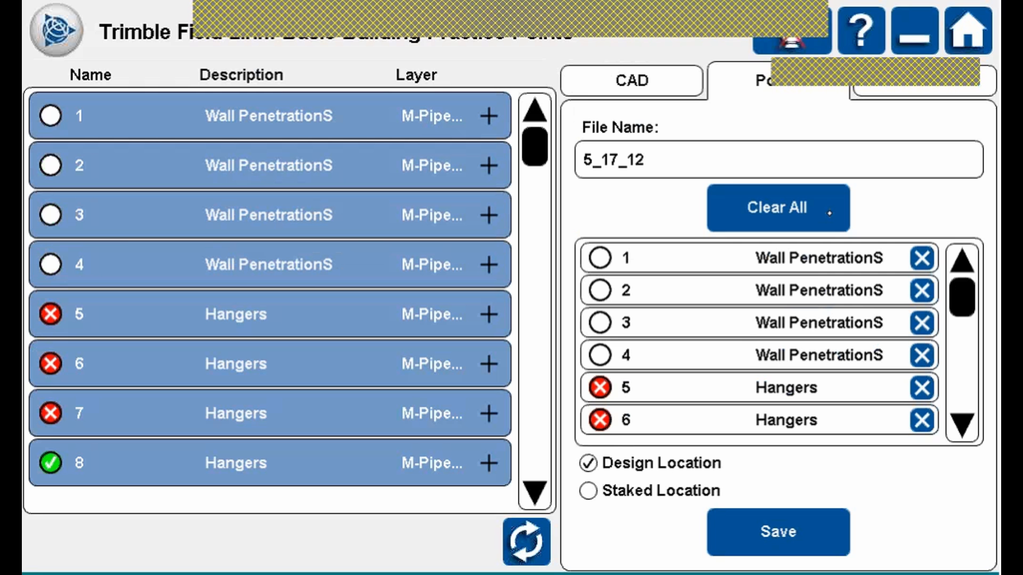
pyautogui.click(829, 212)
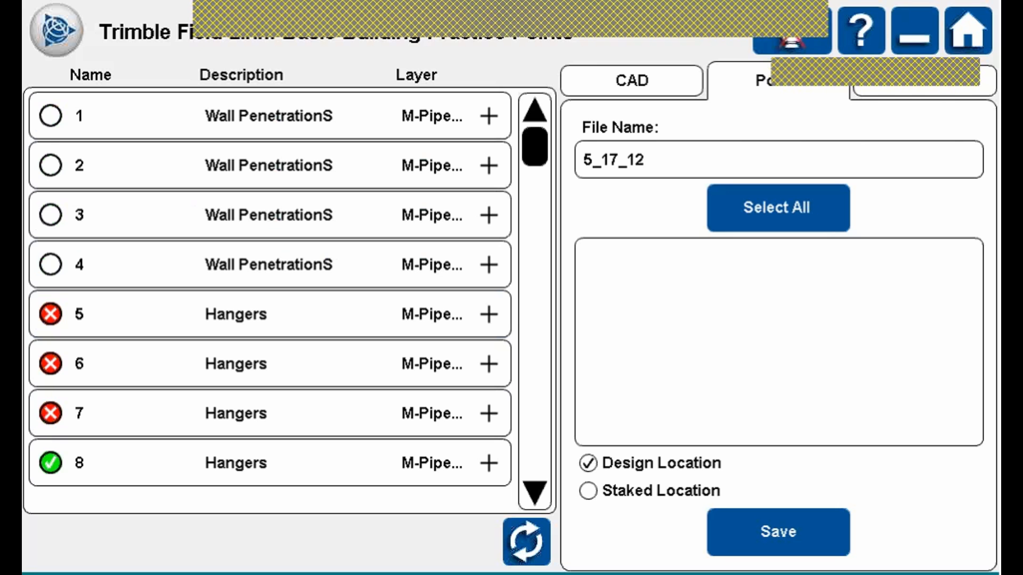
pyautogui.click(298, 315)
pyautogui.click(309, 365)
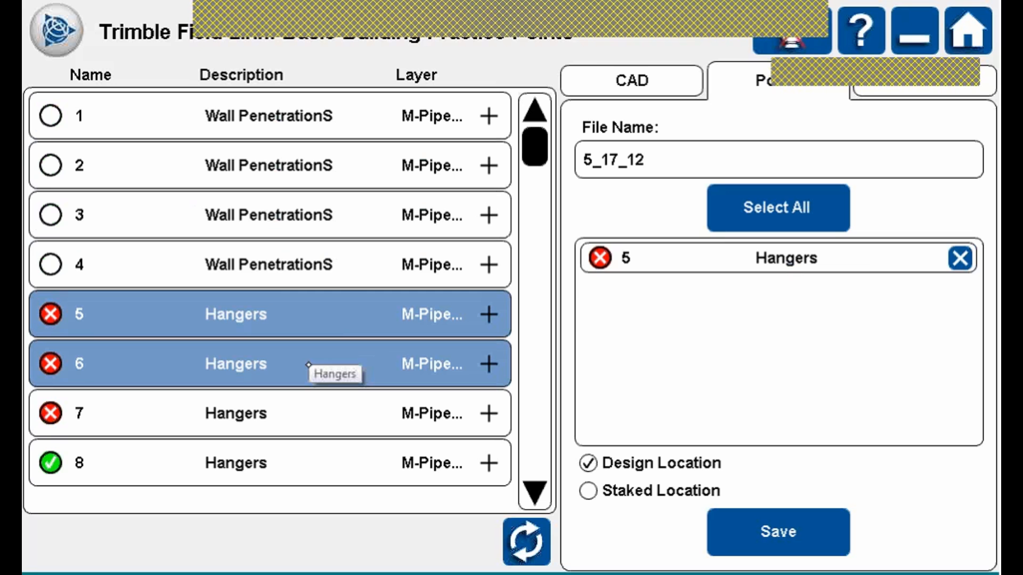
pyautogui.click(335, 263)
pyautogui.click(327, 210)
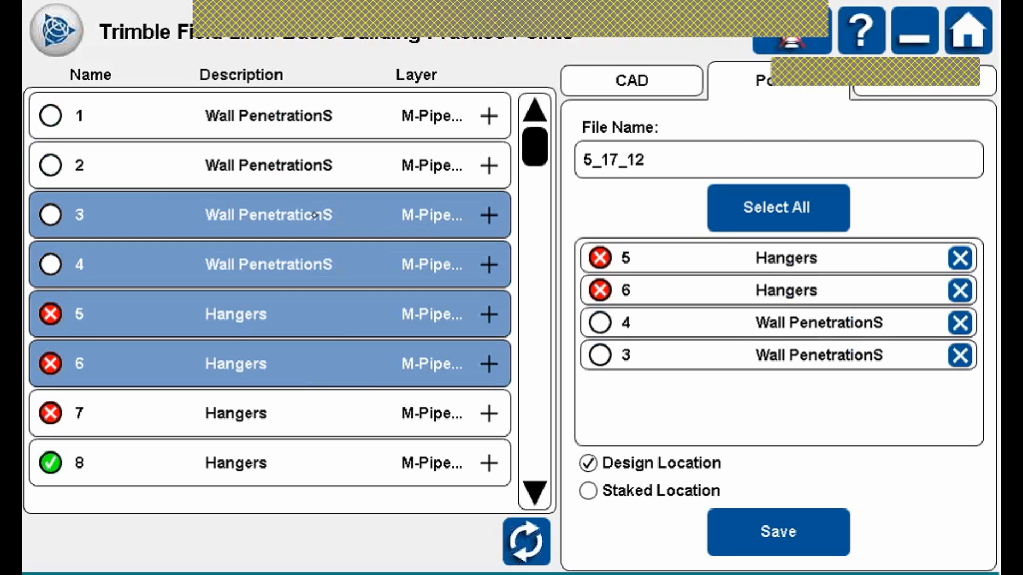
# Remove points 3, 4, 5 and 6 again and return to the plan drawing.
pyautogui.click(315, 215)
pyautogui.click(300, 265)
pyautogui.click(297, 314)
pyautogui.click(293, 367)
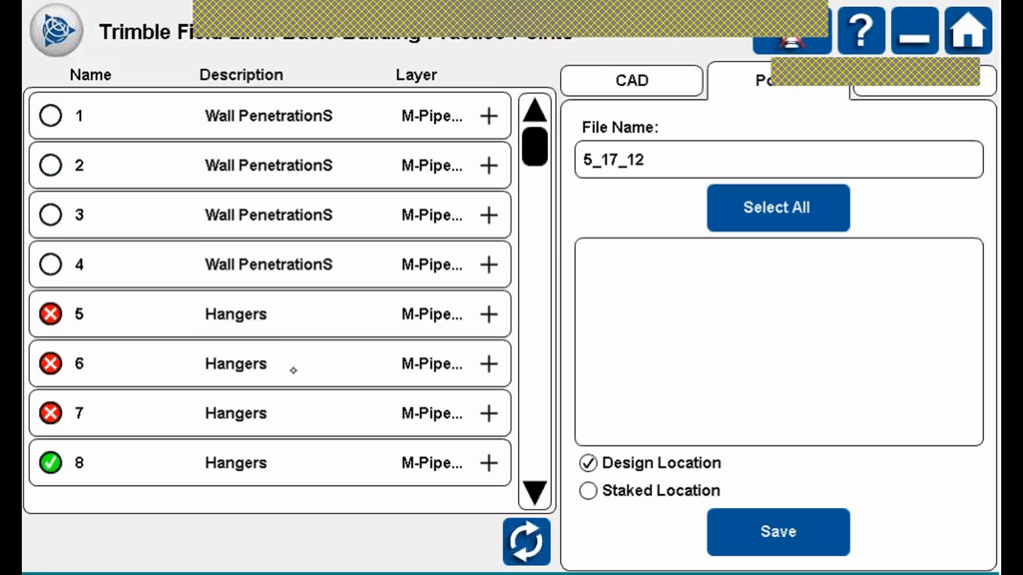
pyautogui.click(526, 540)
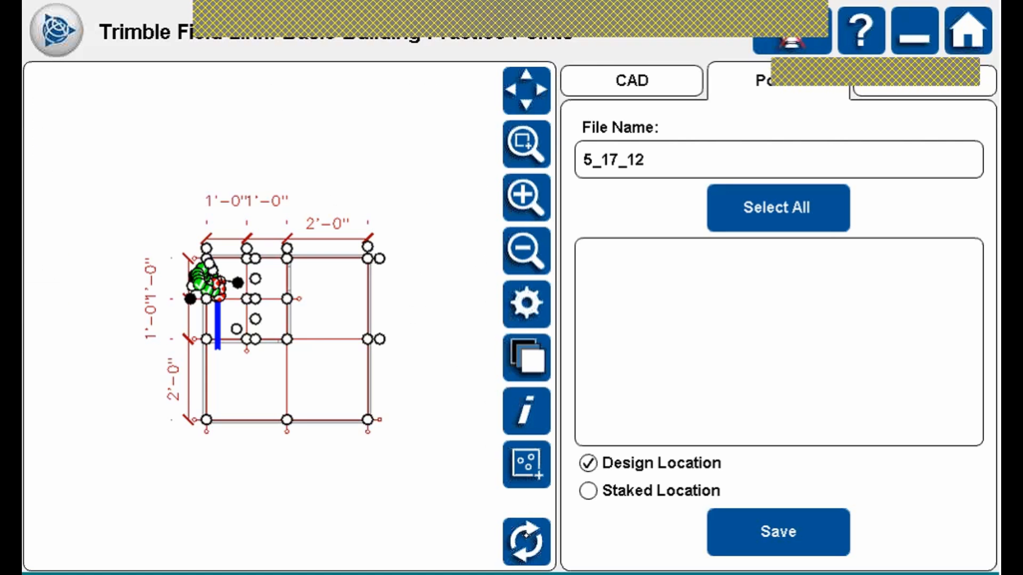
# Zoom to extents, then zoom into the grid around the staked points.
pyautogui.click(532, 93)
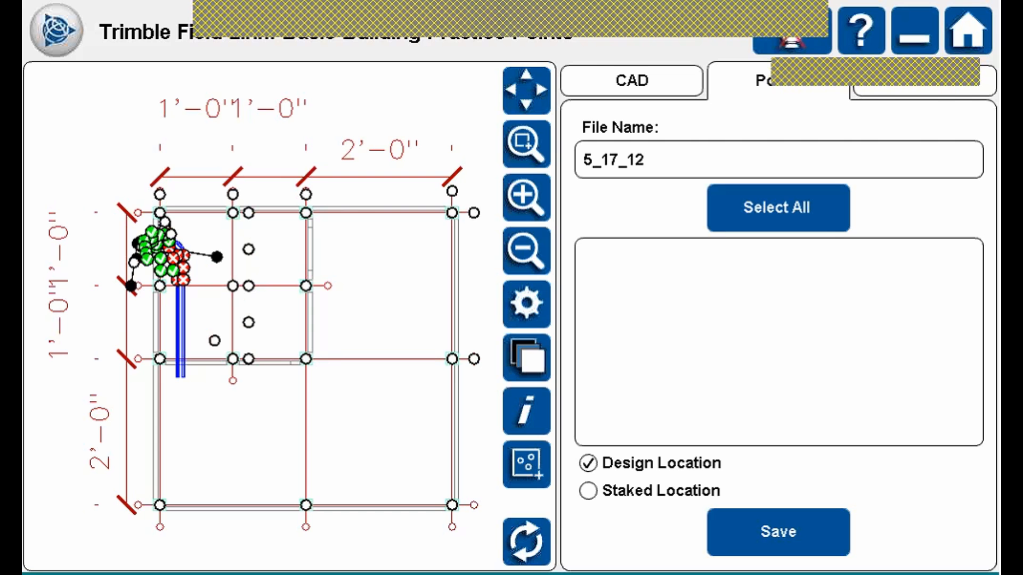
pyautogui.click(527, 146)
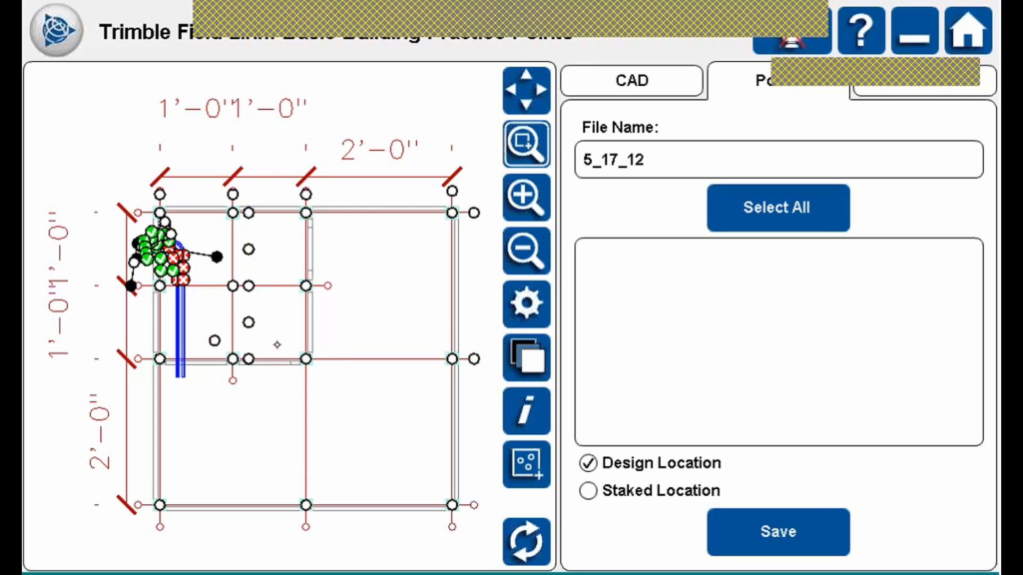
pyautogui.moveTo(96, 183); pyautogui.dragTo(326, 376)
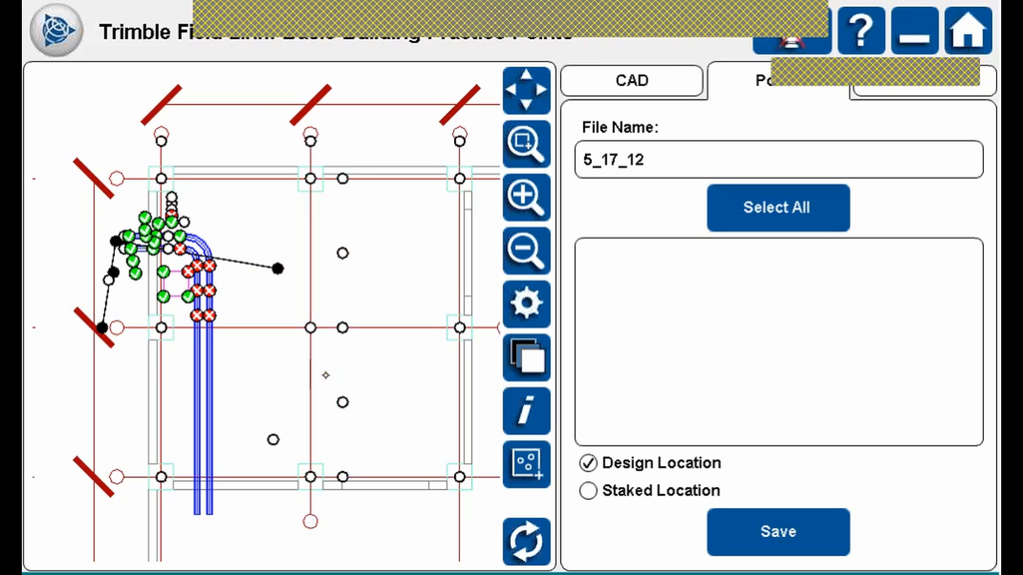
# Box-select the points around the staked pipes to add them to the export.
pyautogui.click(535, 466)
pyautogui.click(527, 467)
pyautogui.click(526, 467)
pyautogui.click(528, 464)
pyautogui.click(527, 464)
pyautogui.click(526, 462)
pyautogui.click(527, 465)
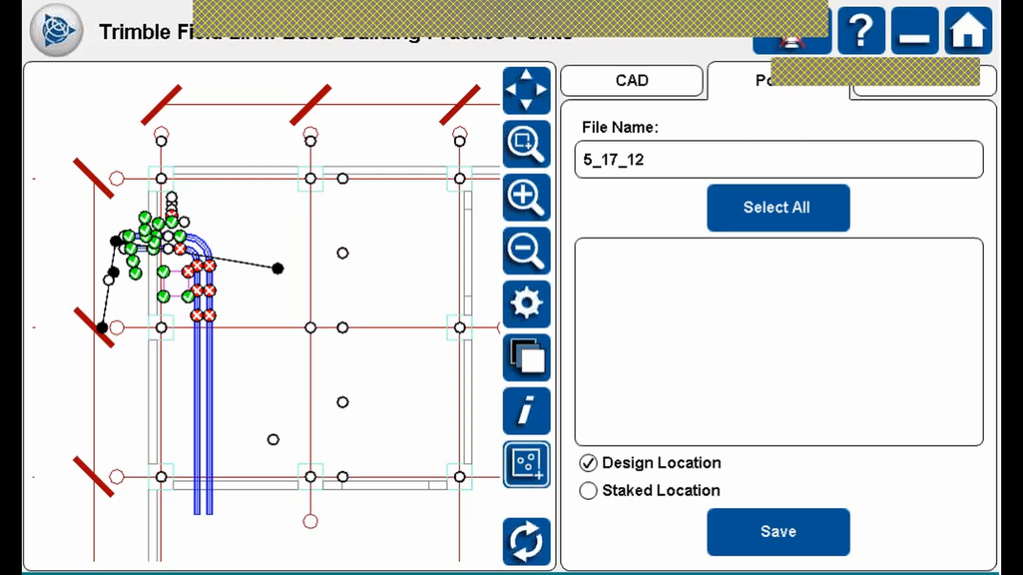
pyautogui.moveTo(86, 188); pyautogui.dragTo(242, 327)
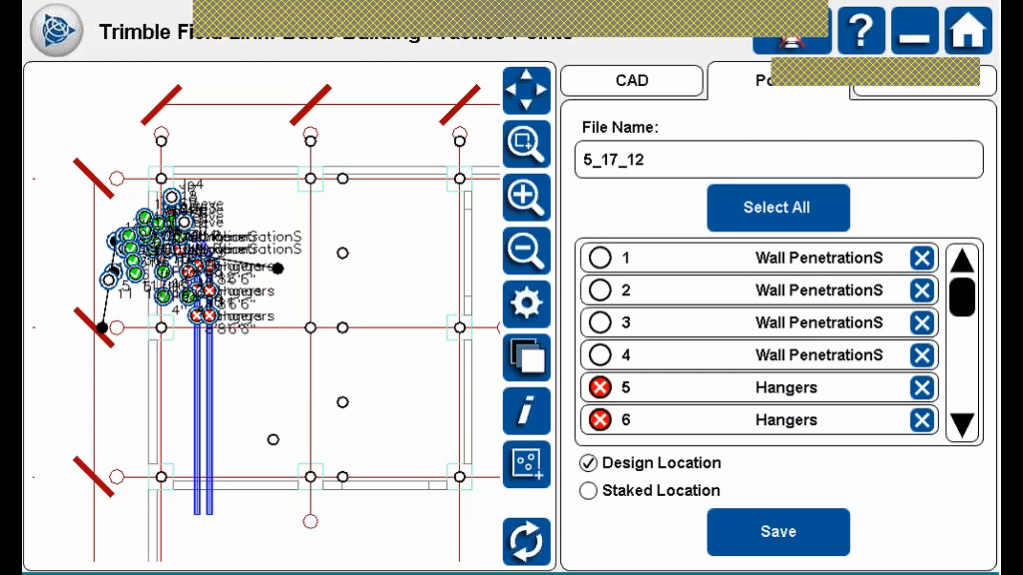
# Remove Wall PenetrationS points 2–4 from the export list.
pyautogui.click(916, 259)
pyautogui.click(917, 259)
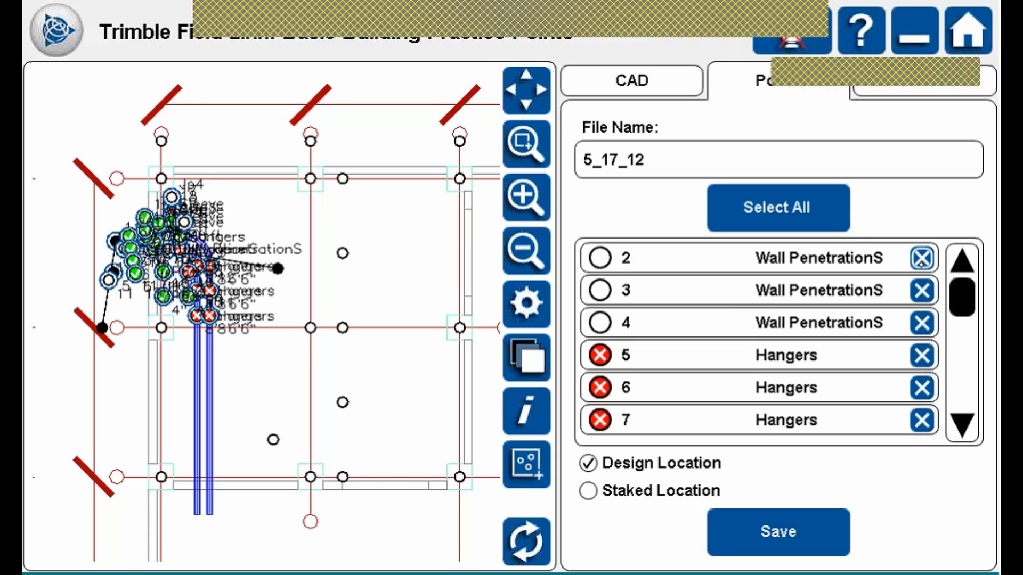
pyautogui.click(920, 259)
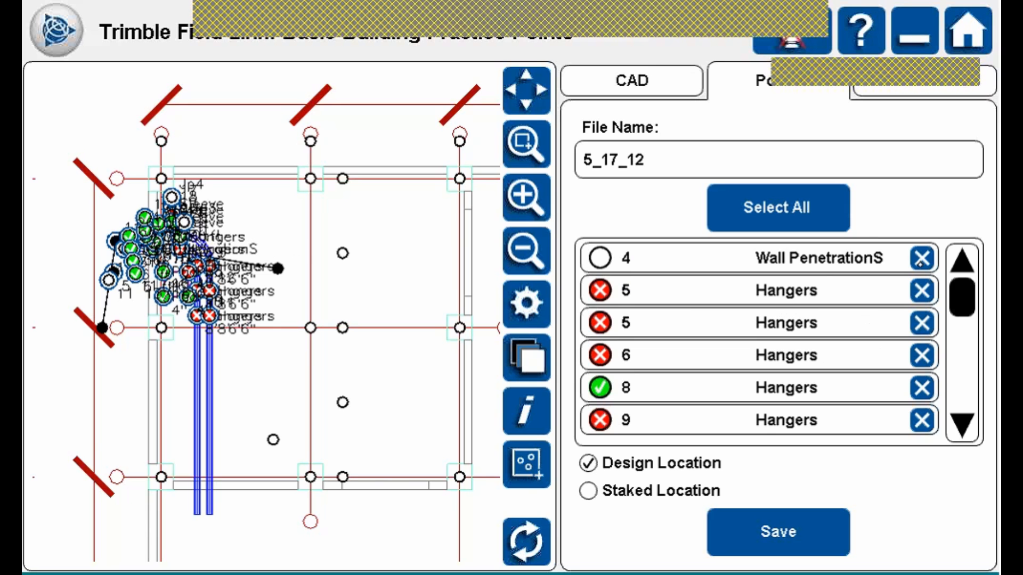
pyautogui.click(921, 260)
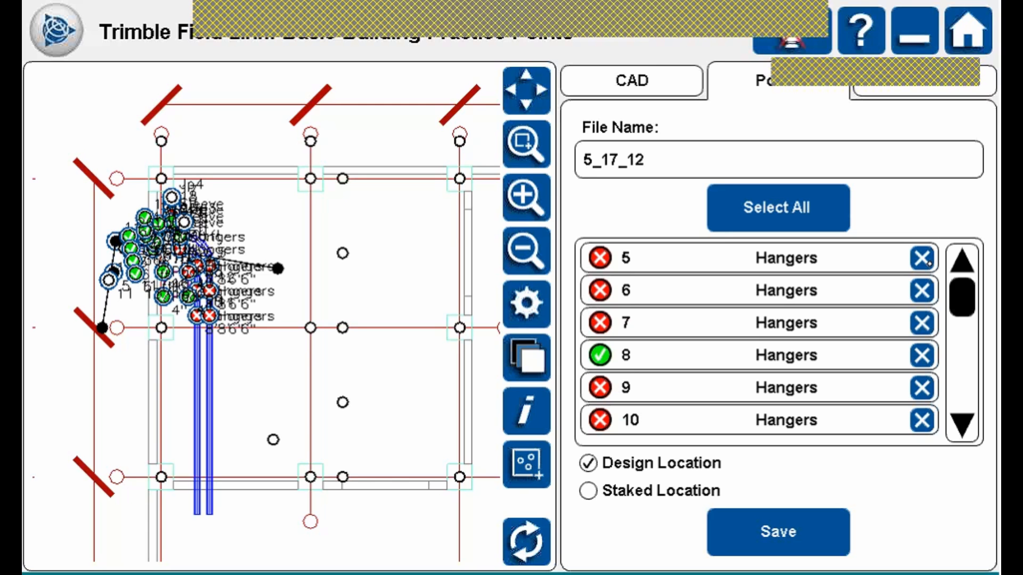
# Export staked locations instead of design locations.
pyautogui.click(588, 490)
pyautogui.click(588, 463)
pyautogui.click(588, 491)
pyautogui.click(588, 463)
pyautogui.click(588, 491)
pyautogui.click(588, 464)
pyautogui.click(588, 464)
# Save the 5_17_12 points export and minimize Field Link to the desktop.
pyautogui.click(814, 519)
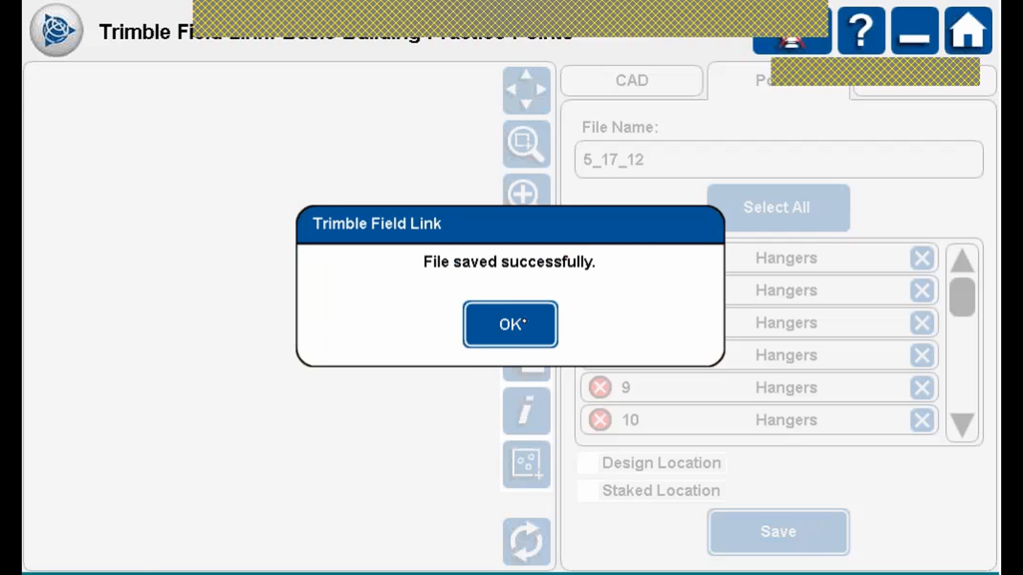
pyautogui.click(510, 325)
pyautogui.click(927, 34)
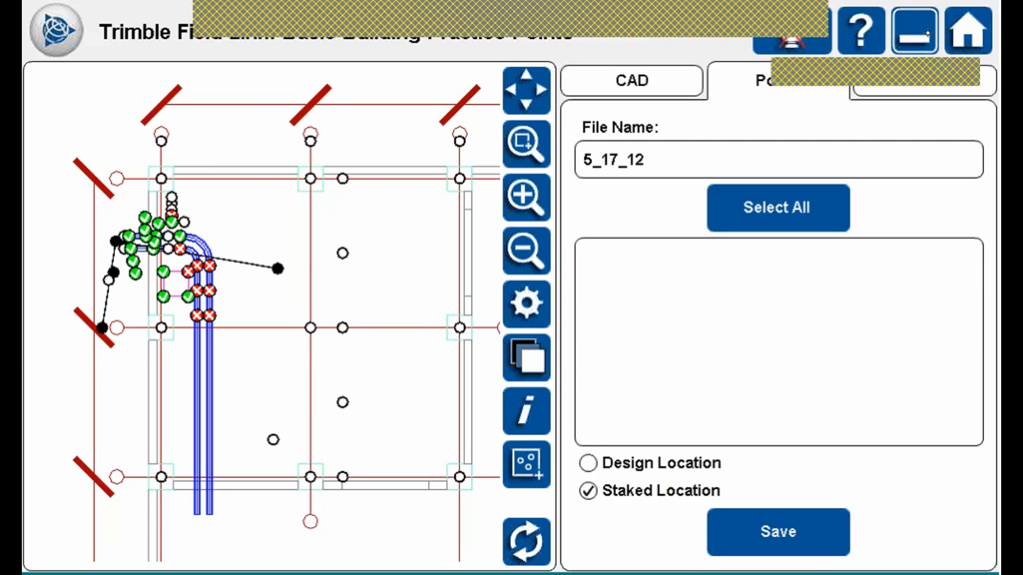
pyautogui.click(134, 463)
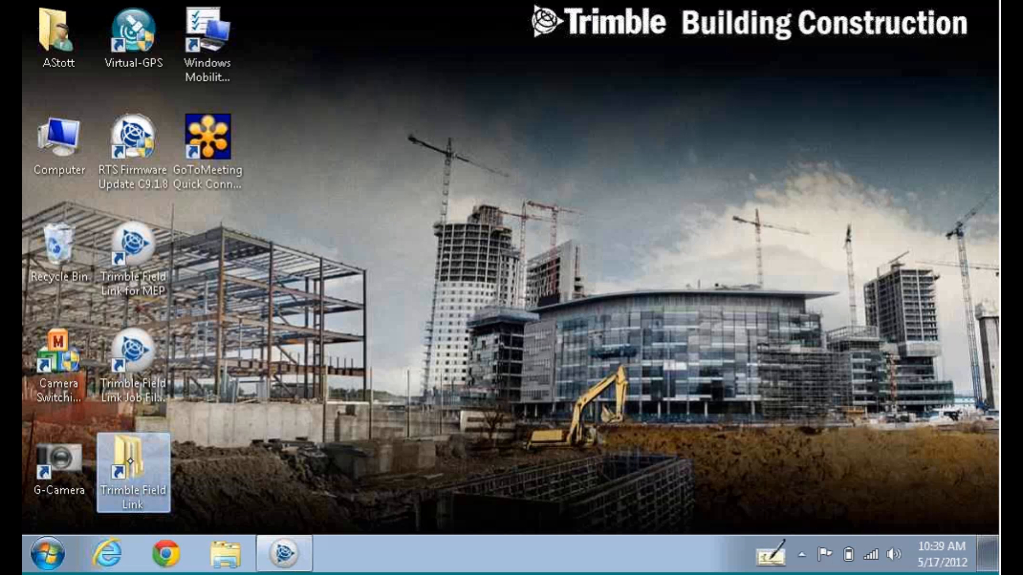
# Check 5_17_12.csv (914 bytes) in the Exports folder, close Explorer and restore Field Link.
pyautogui.doubleClick(131, 462)
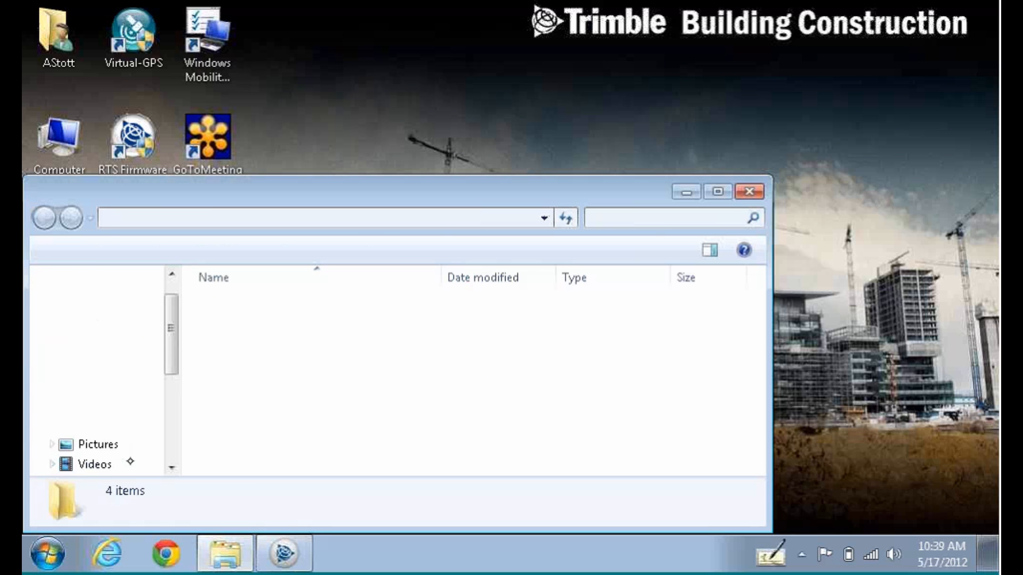
pyautogui.click(238, 303)
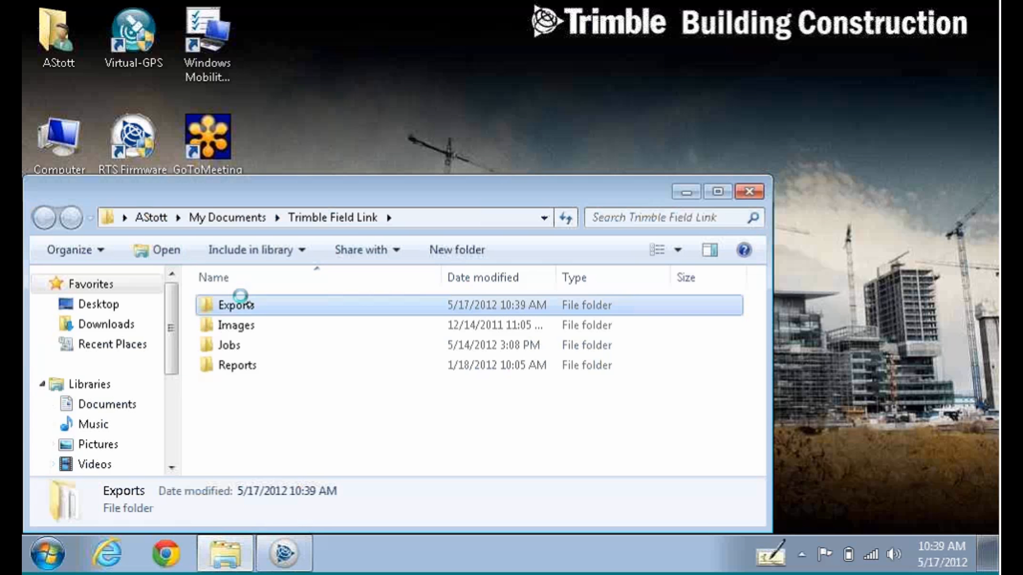
pyautogui.doubleClick(237, 304)
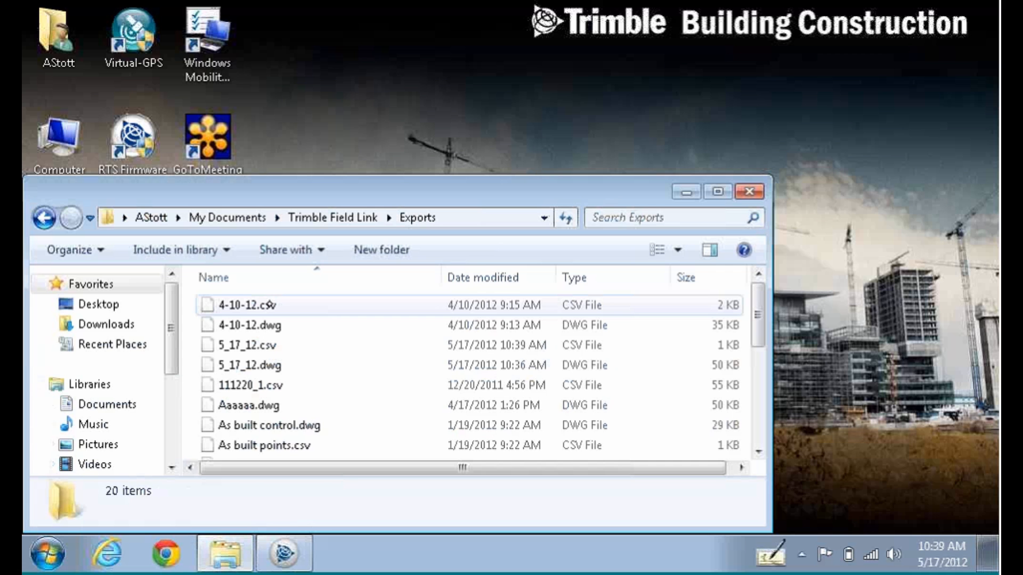
pyautogui.click(270, 345)
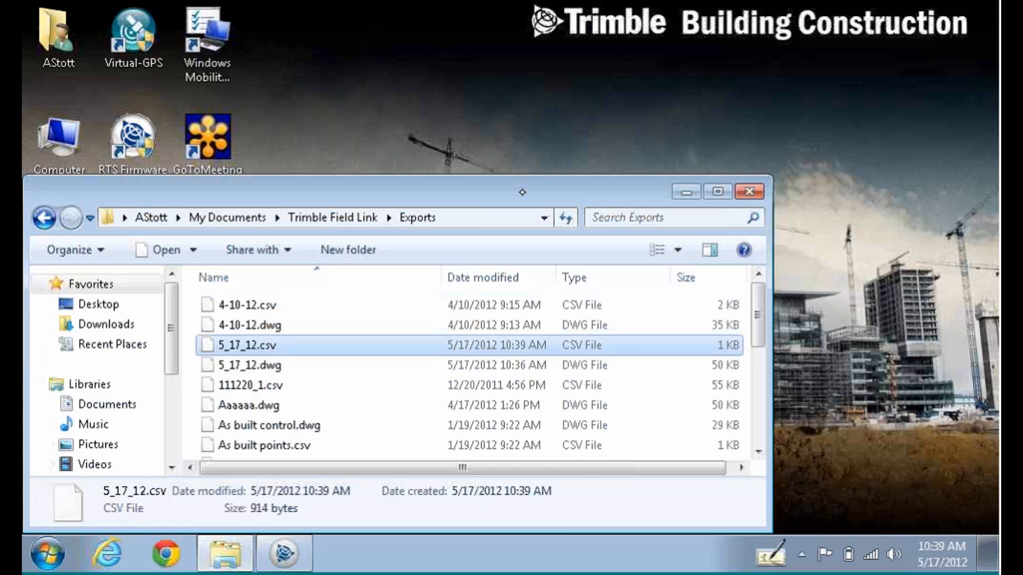
pyautogui.click(755, 196)
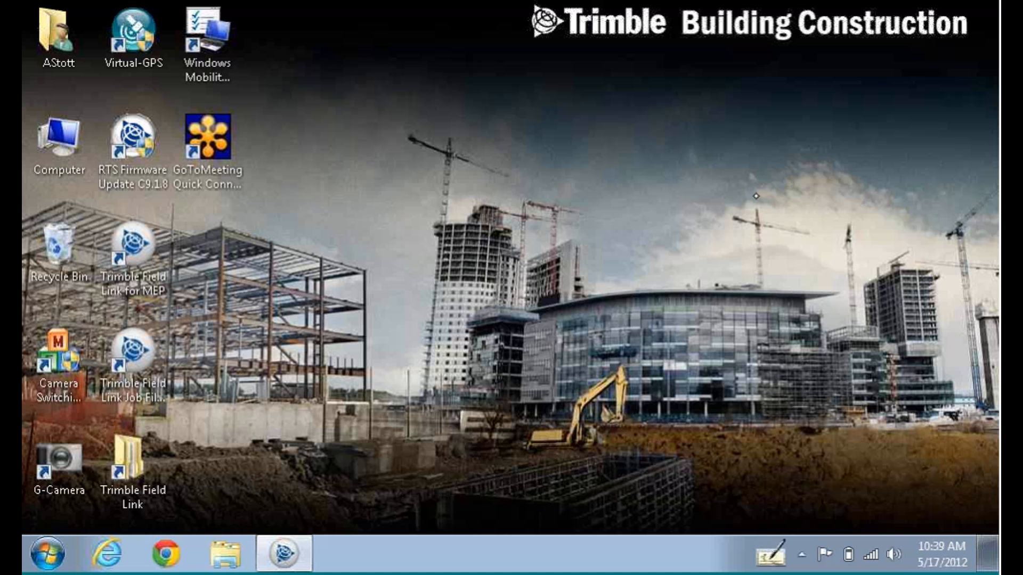
pyautogui.click(283, 554)
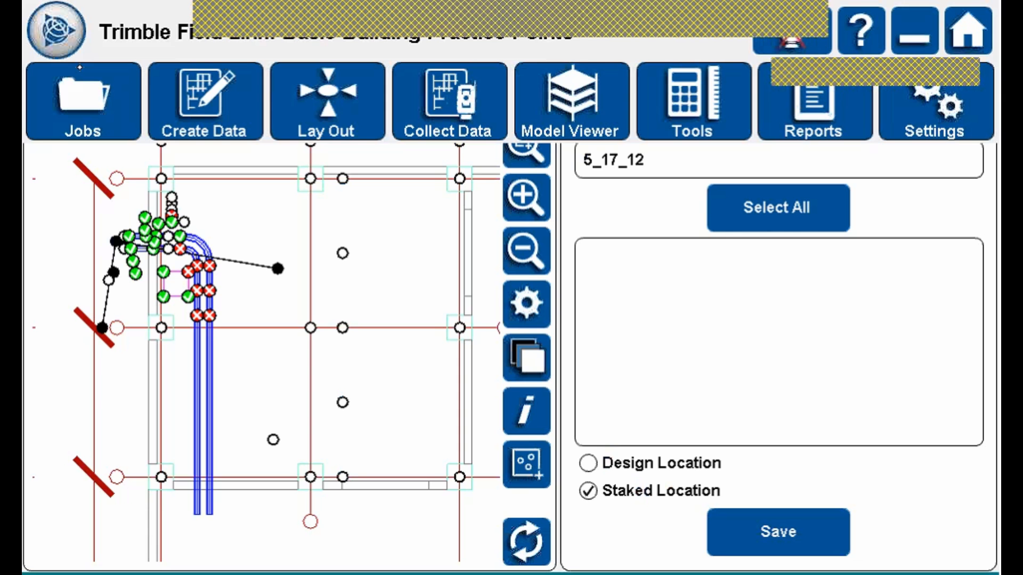
# Open the job manager to list the job folders, starting with !Practice.
pyautogui.click(97, 94)
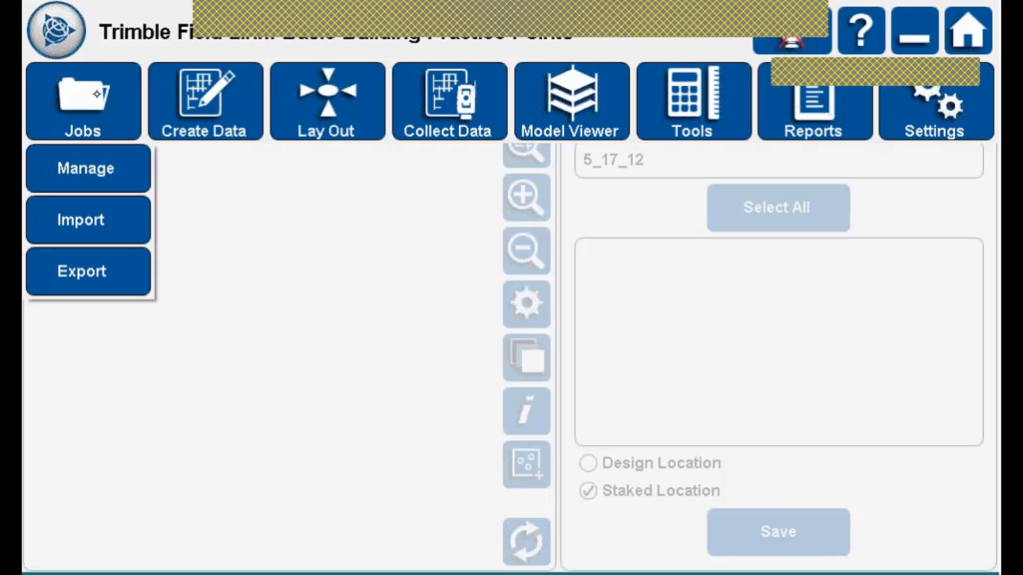
pyautogui.click(108, 159)
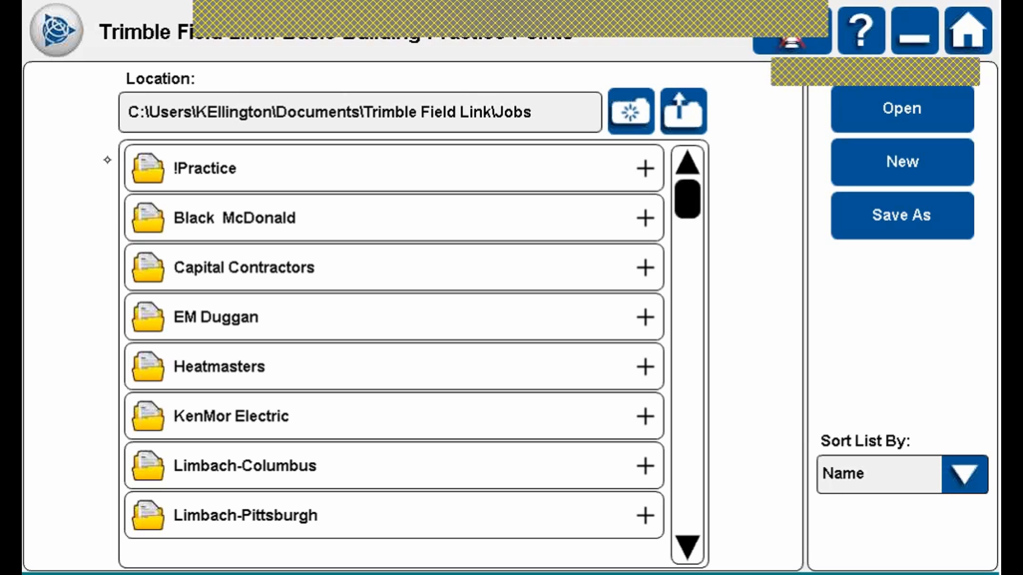
# Reopen Basic Building Practice Points.tfl from !Practice > Basic Building Practice and bring up the Jobs options.
pyautogui.click(384, 158)
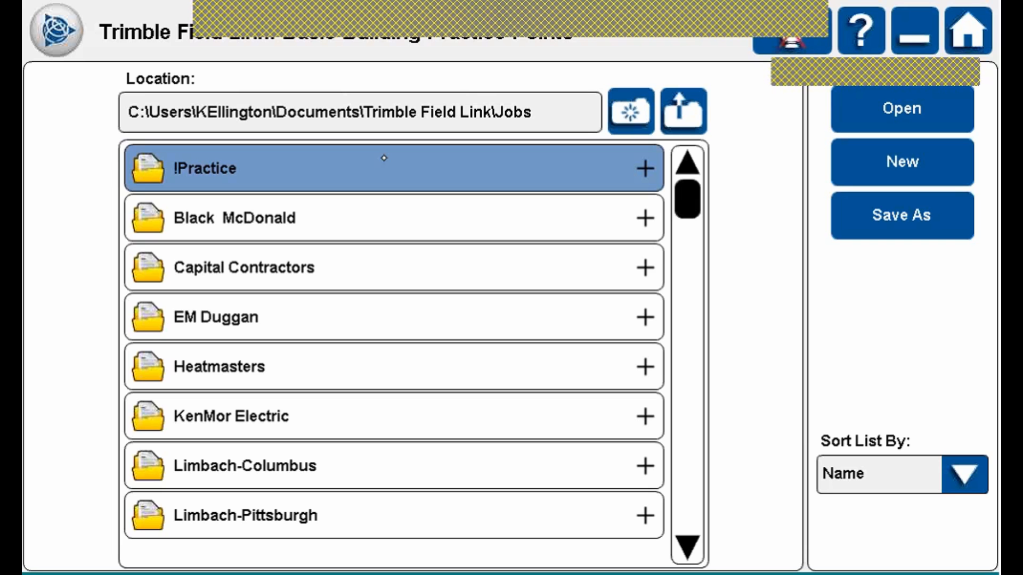
pyautogui.click(384, 158)
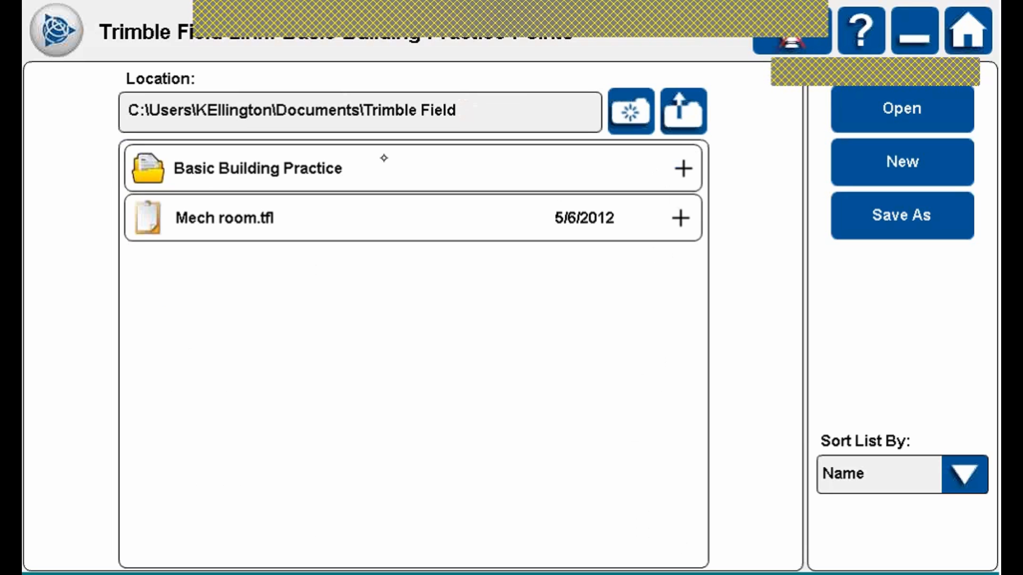
pyautogui.doubleClick(425, 164)
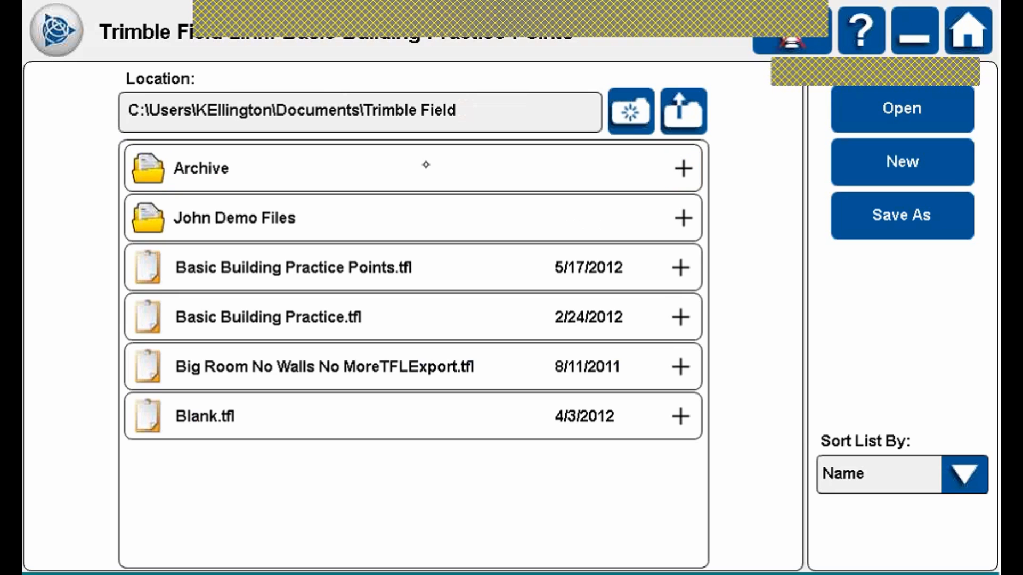
pyautogui.click(346, 262)
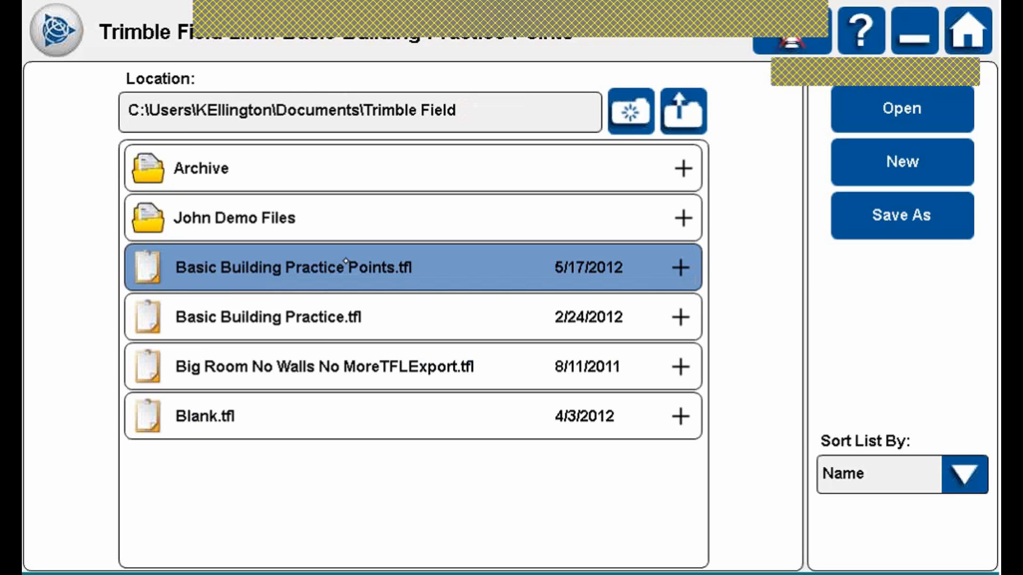
pyautogui.click(914, 31)
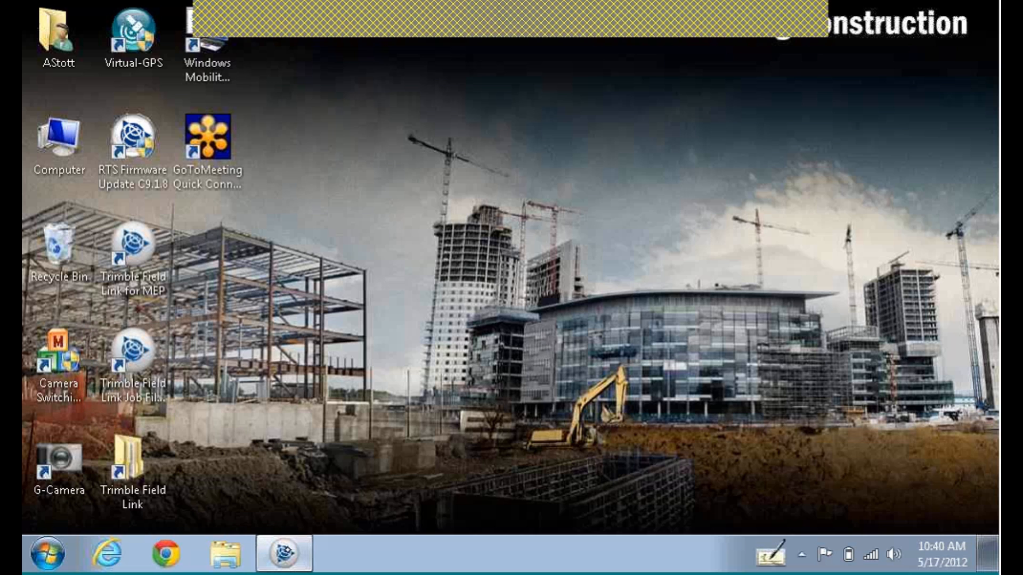
pyautogui.click(284, 553)
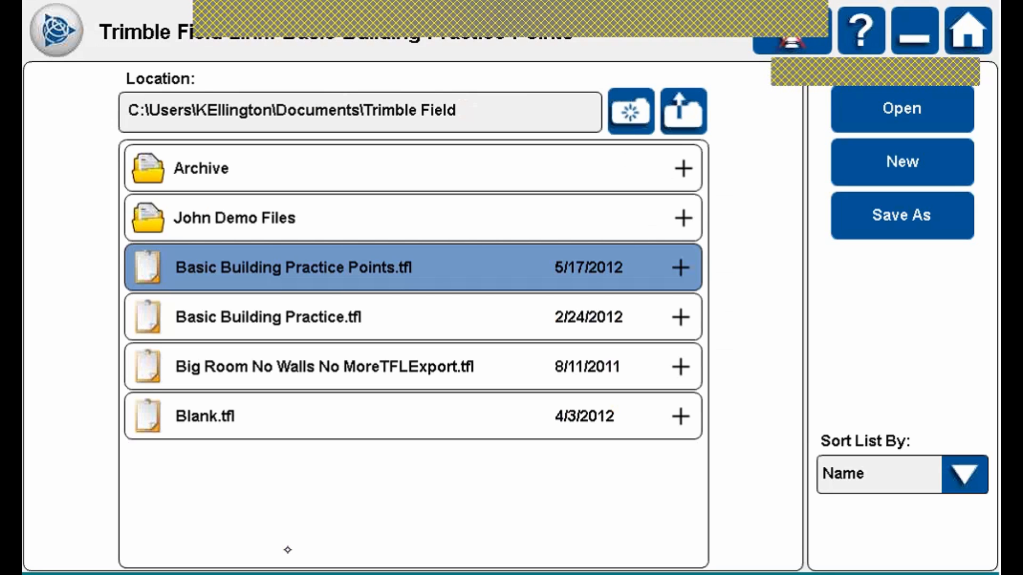
pyautogui.click(917, 105)
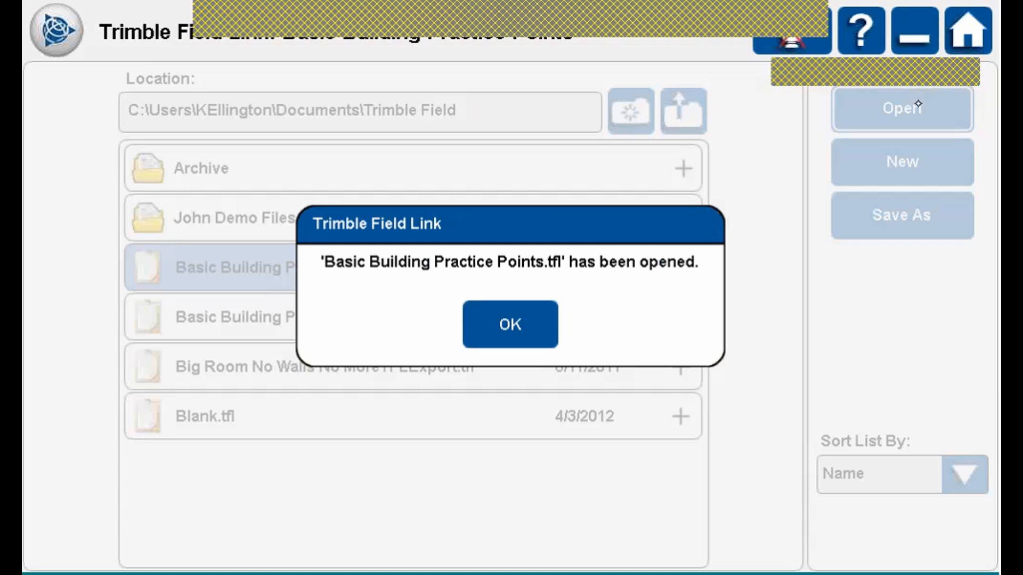
pyautogui.click(550, 305)
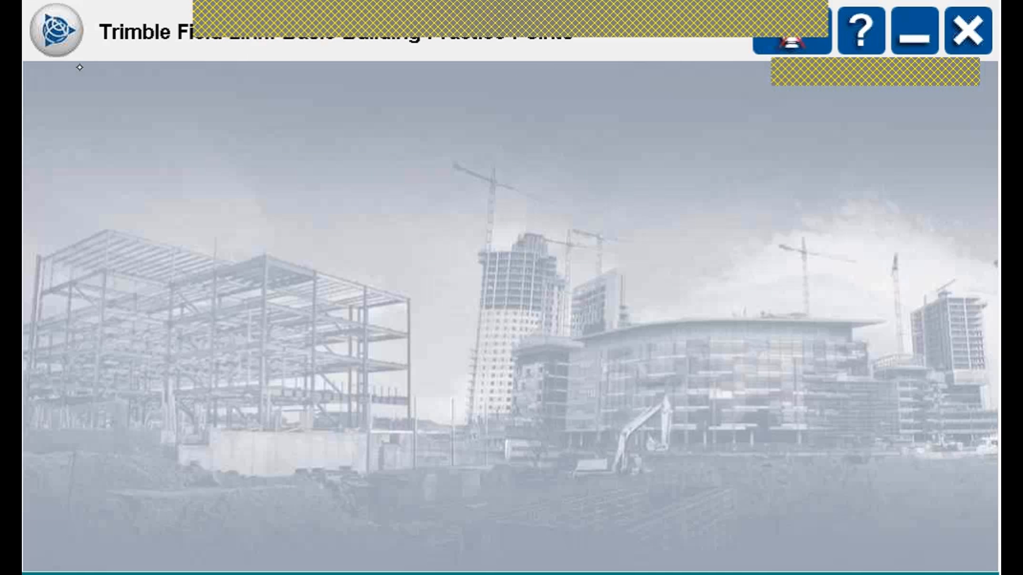
pyautogui.click(65, 41)
pyautogui.click(111, 95)
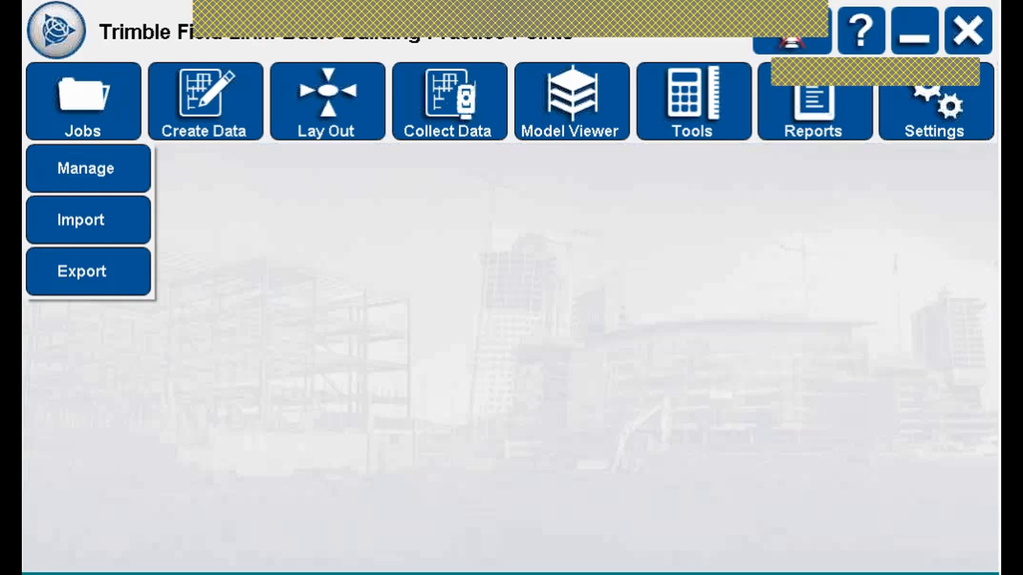
# Import the Basic Building Practice (2) drawing into the job and confirm.
pyautogui.click(112, 209)
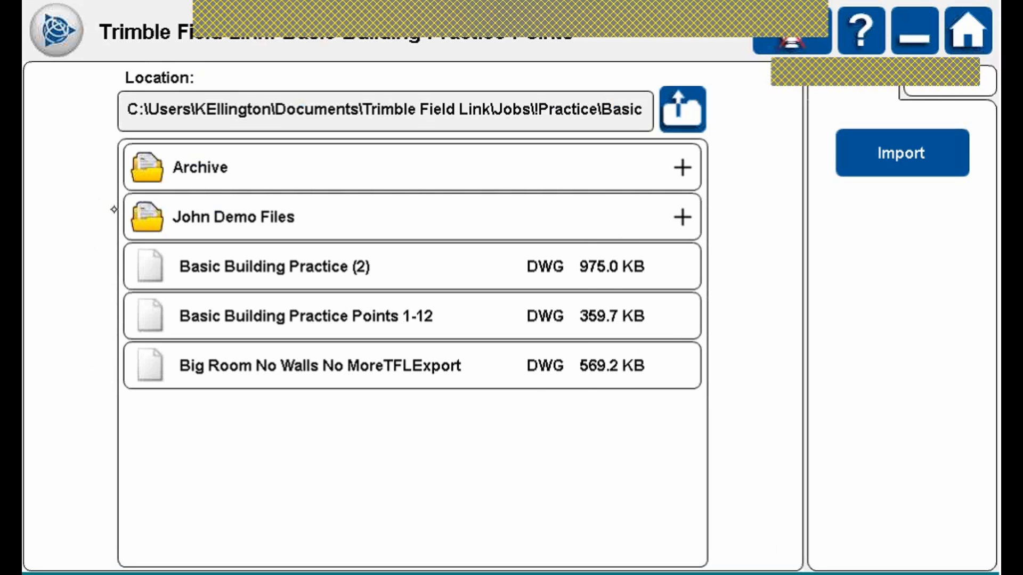
pyautogui.click(328, 321)
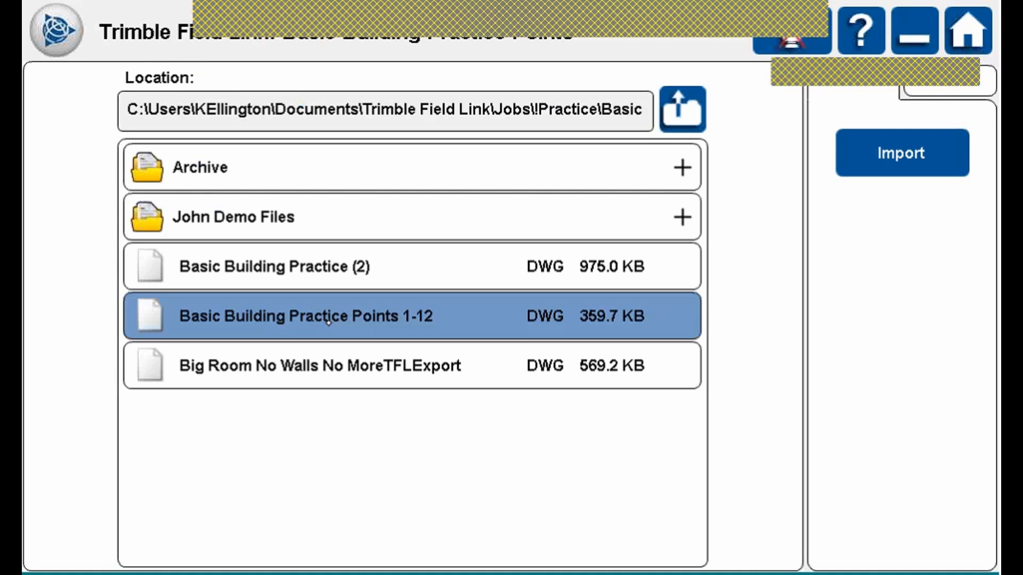
pyautogui.click(685, 217)
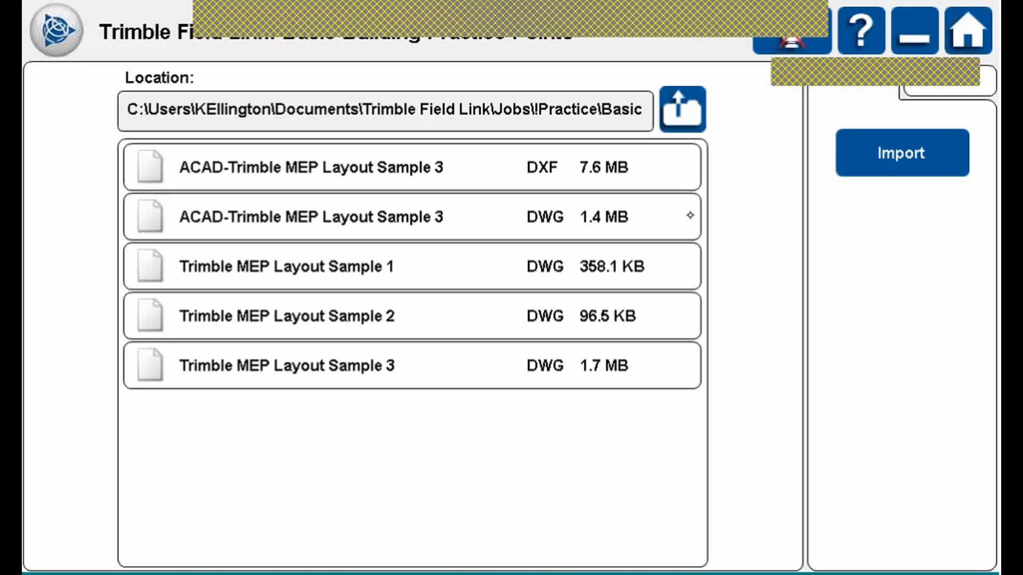
pyautogui.click(456, 164)
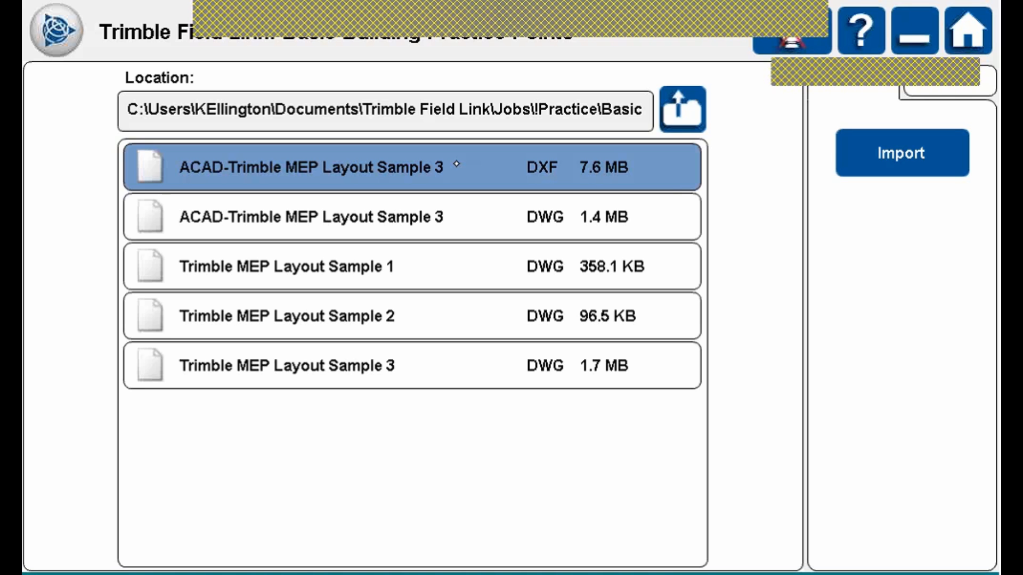
pyautogui.click(695, 106)
pyautogui.click(379, 299)
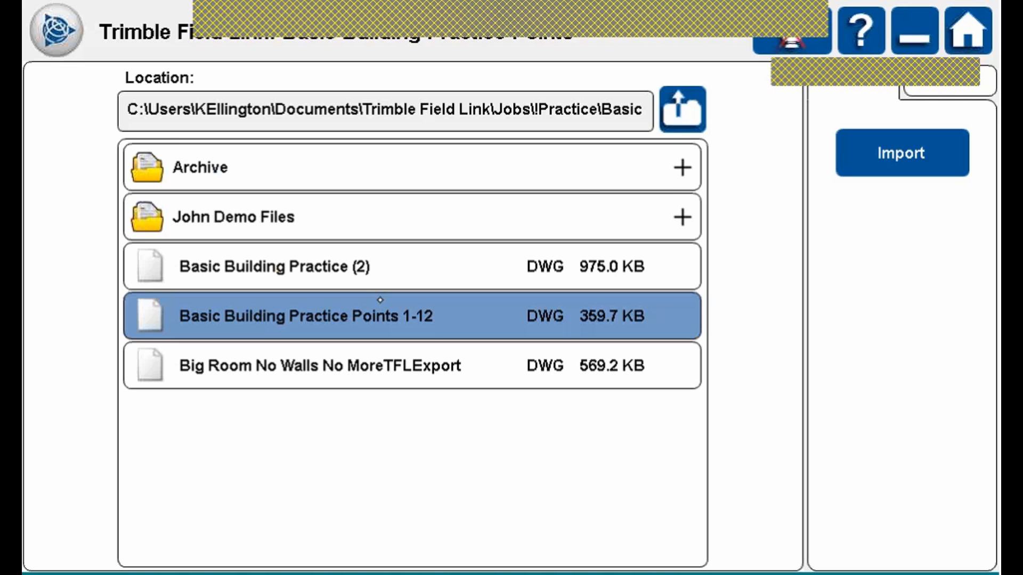
pyautogui.click(329, 266)
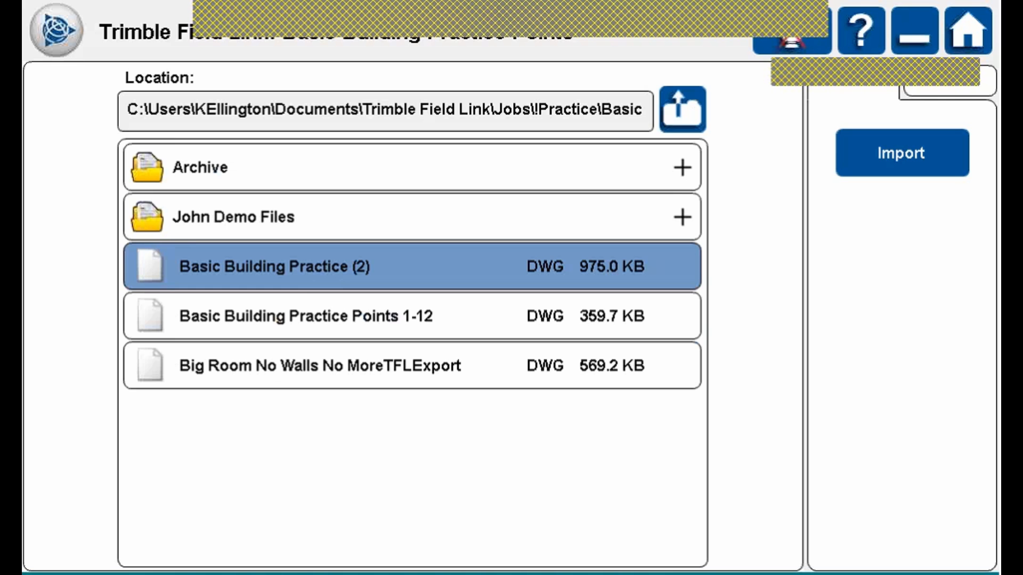
pyautogui.click(929, 144)
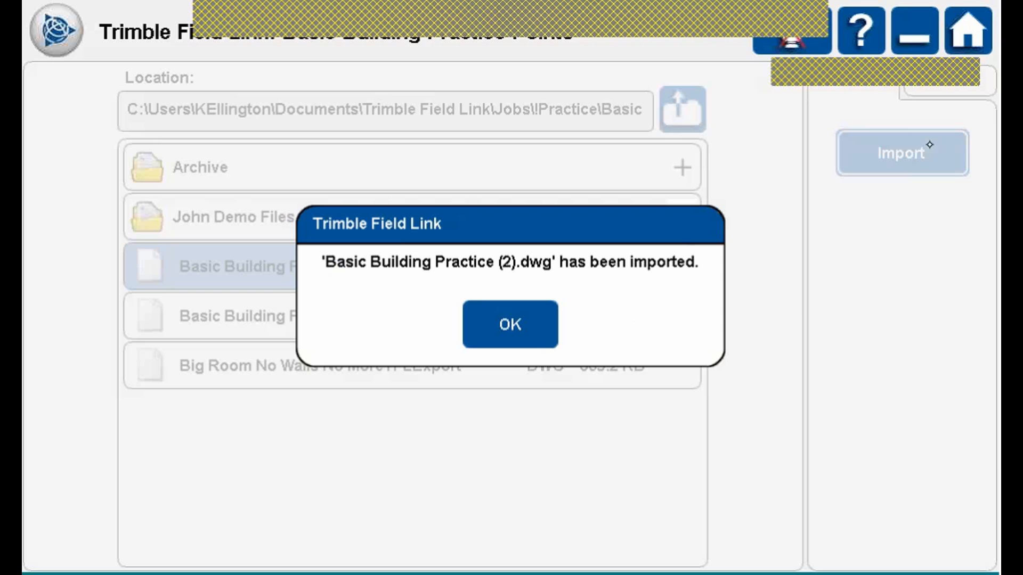
pyautogui.click(528, 313)
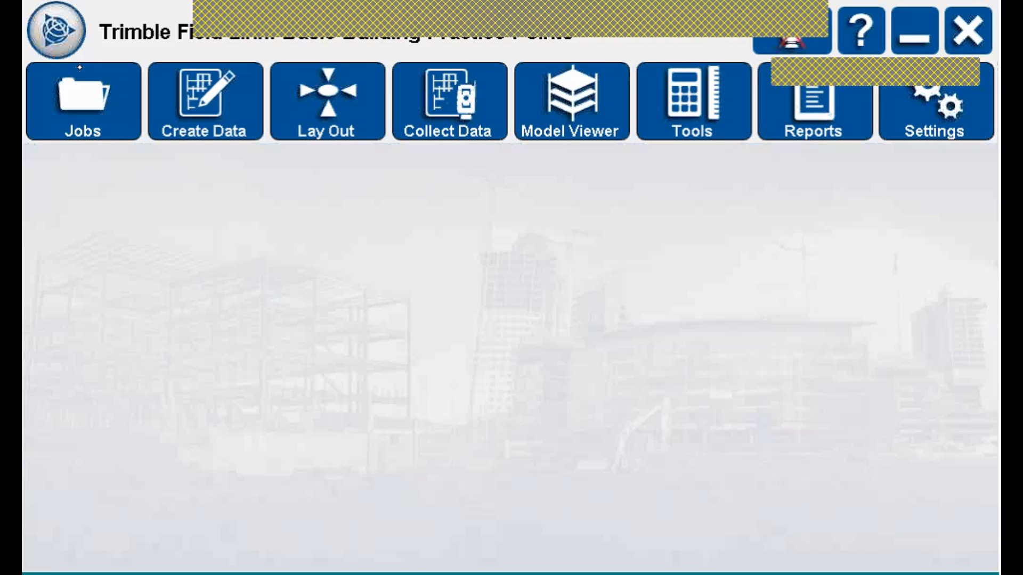
# Compute the distance from point 25 to point 24: 24 ft at azimuth 90° 00' 00".
pyautogui.click(707, 106)
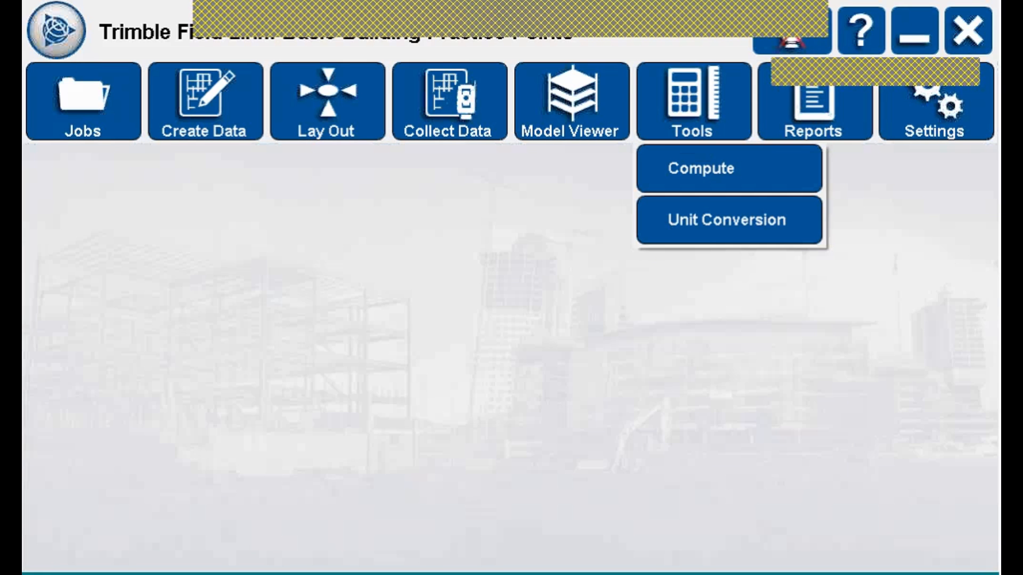
pyautogui.click(720, 171)
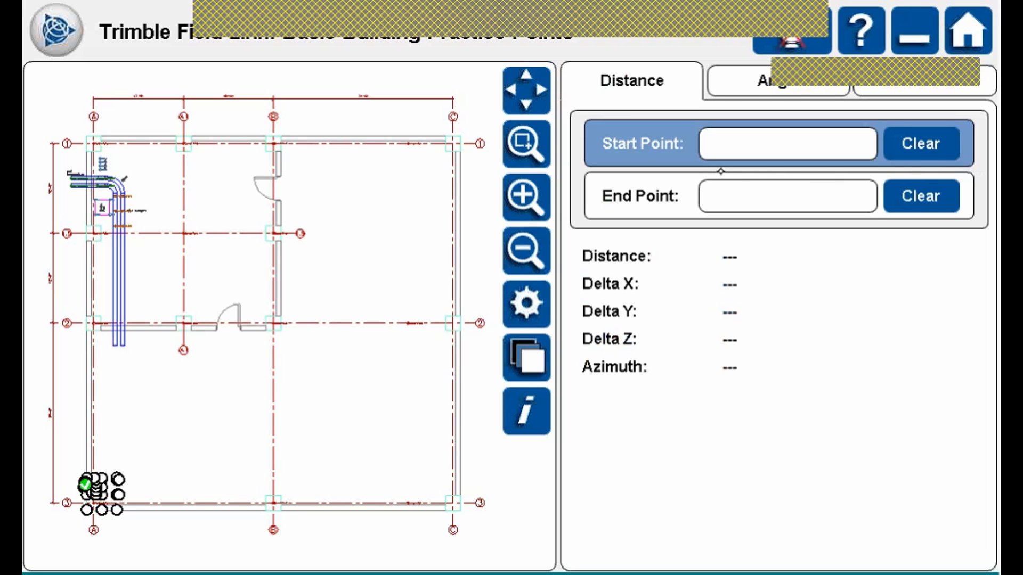
pyautogui.click(528, 142)
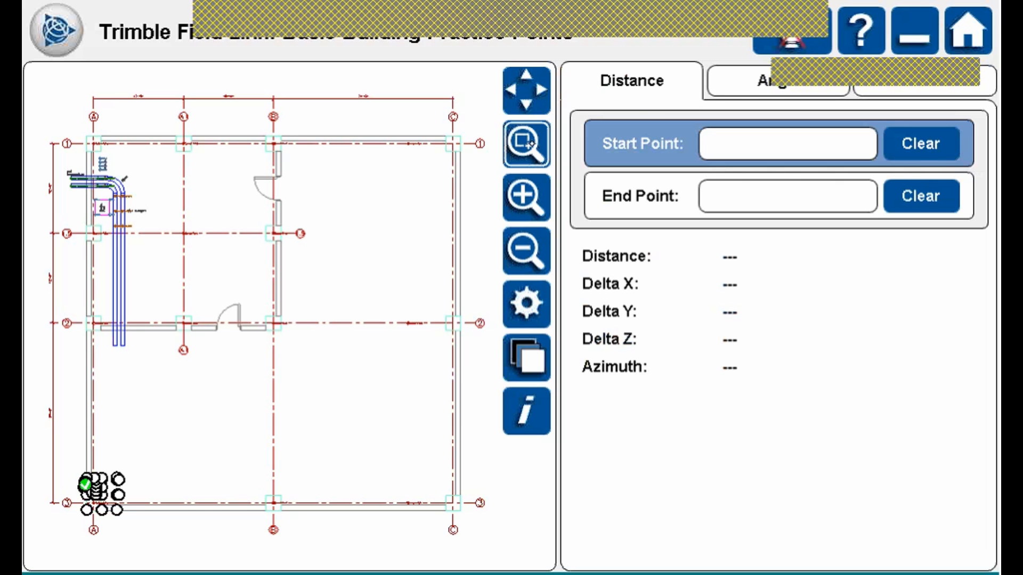
pyautogui.moveTo(52, 459); pyautogui.dragTo(156, 531)
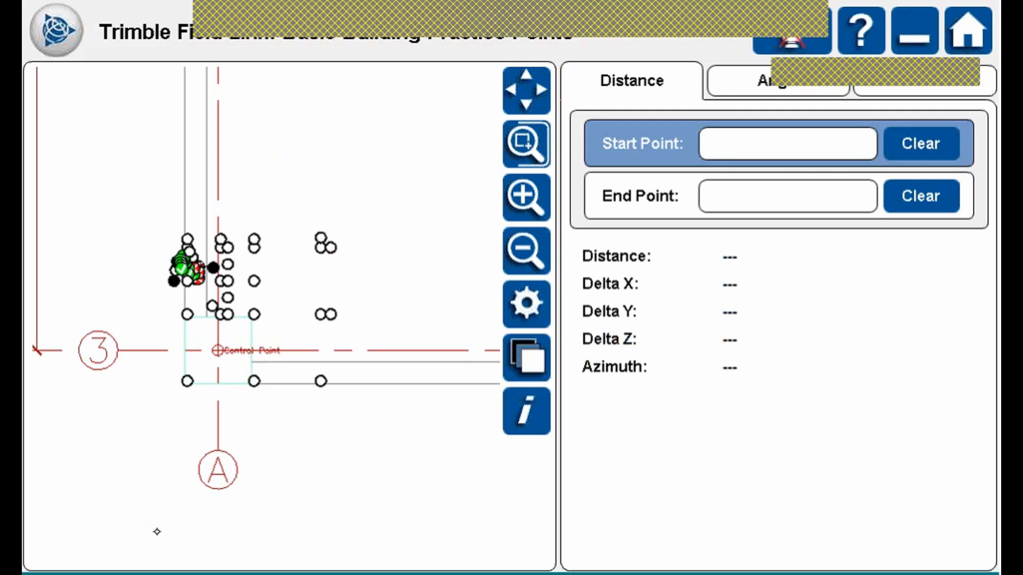
pyautogui.click(531, 147)
pyautogui.moveTo(133, 226); pyautogui.dragTo(370, 388)
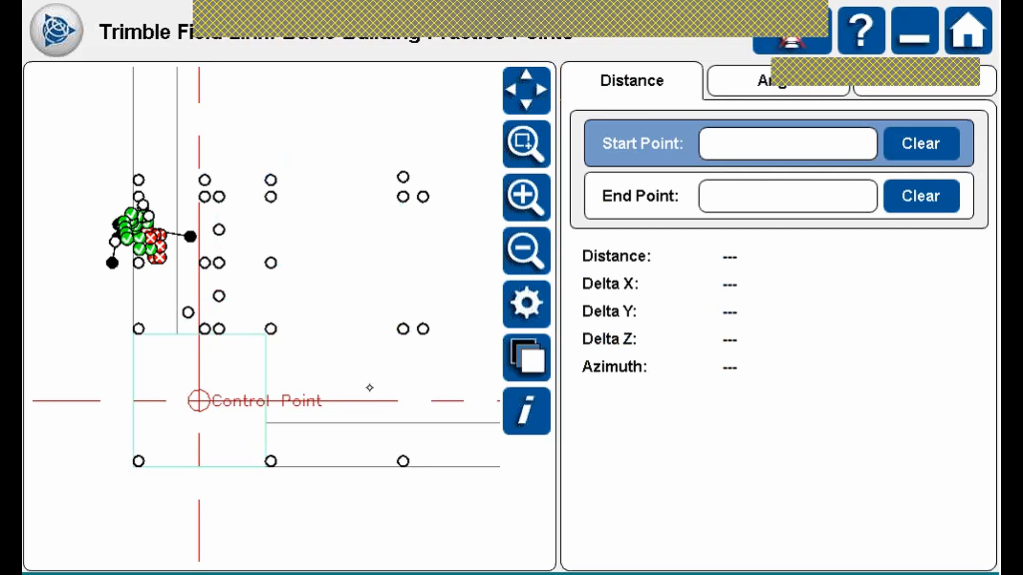
pyautogui.click(139, 461)
pyautogui.click(271, 461)
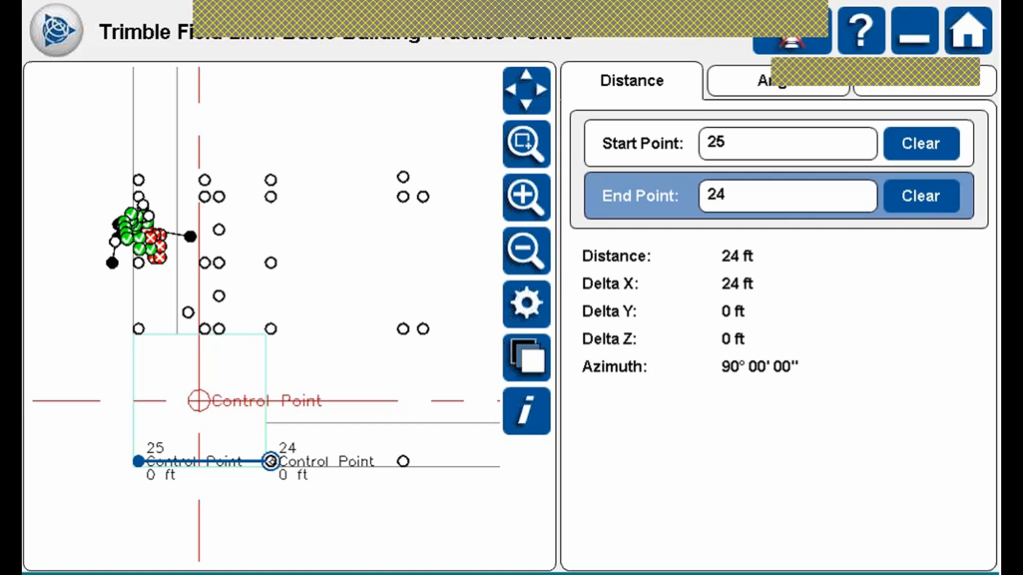
pyautogui.click(548, 79)
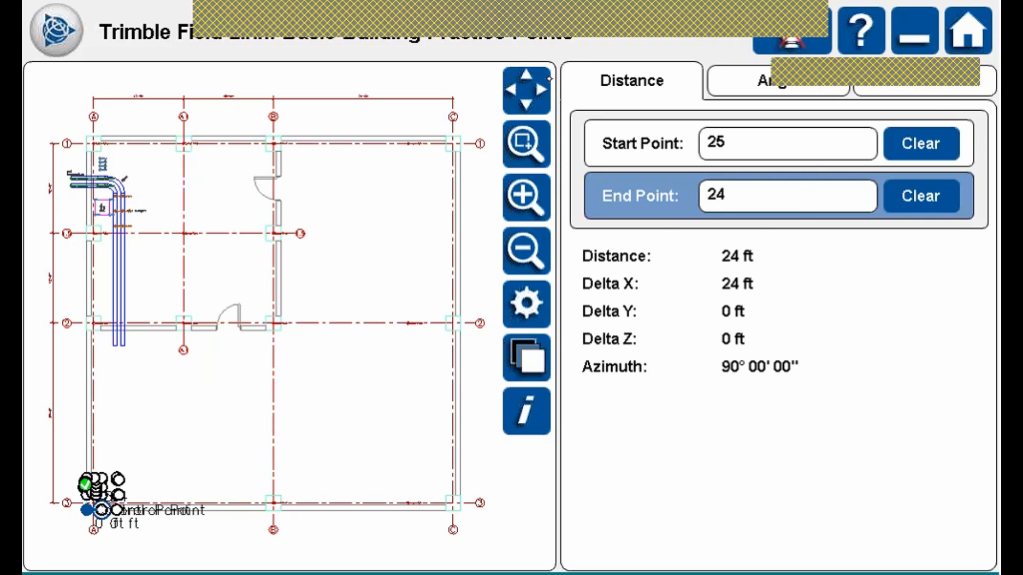
# Import the Basic Building Practice Points 1-12 drawing into the job and confirm.
pyautogui.click(56, 31)
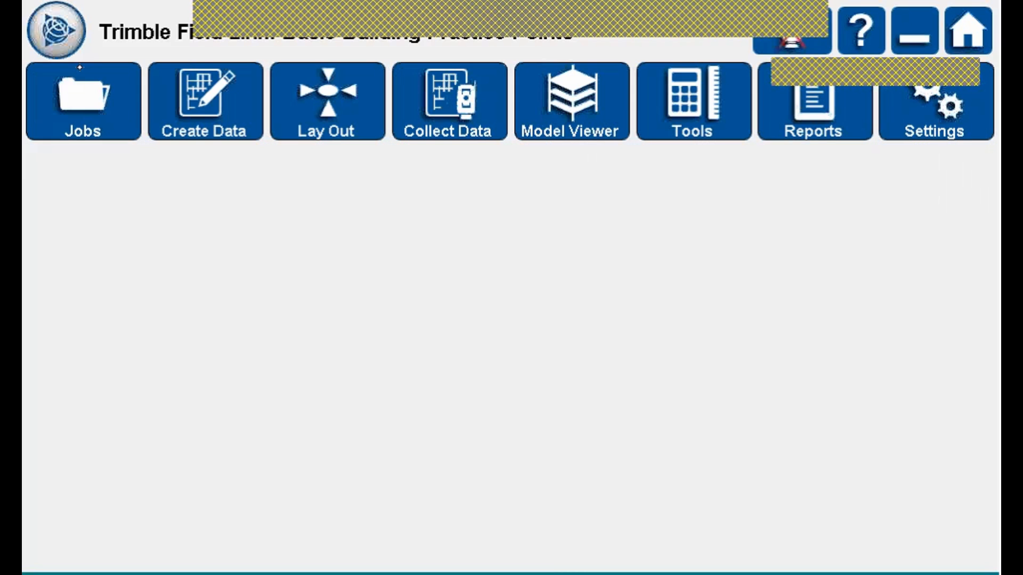
pyautogui.click(82, 101)
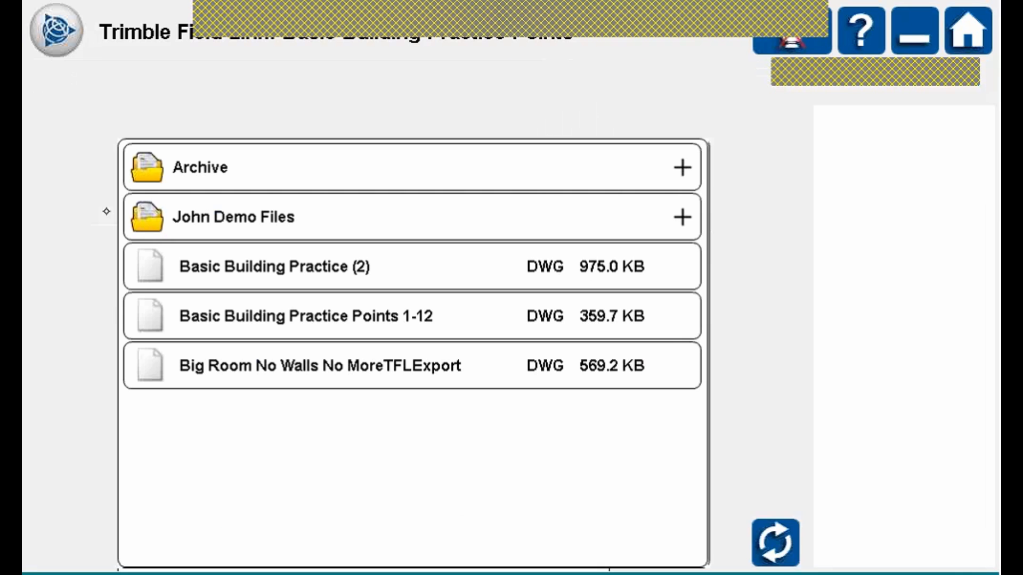
pyautogui.click(319, 316)
pyautogui.click(344, 267)
pyautogui.click(376, 318)
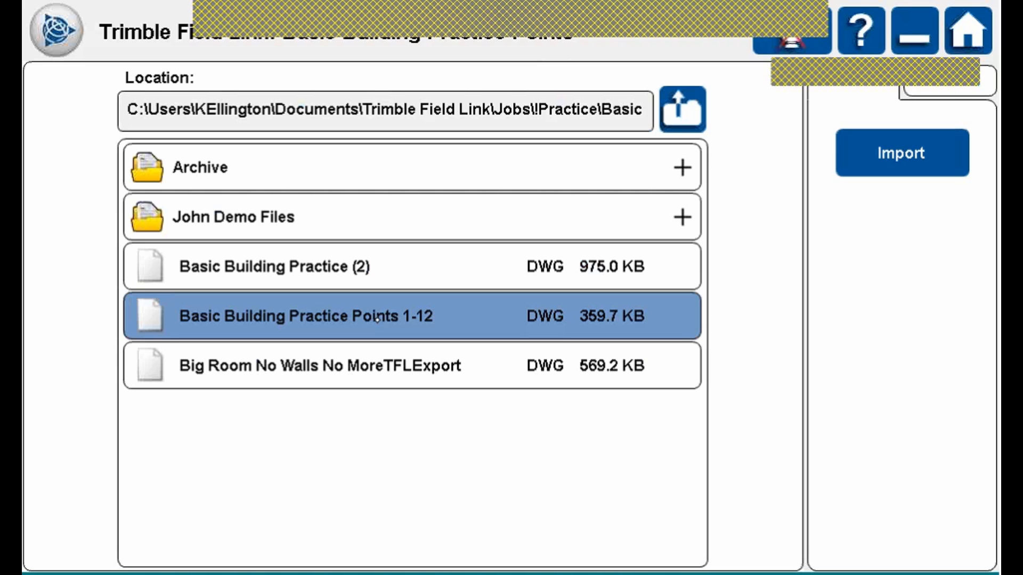
pyautogui.click(899, 154)
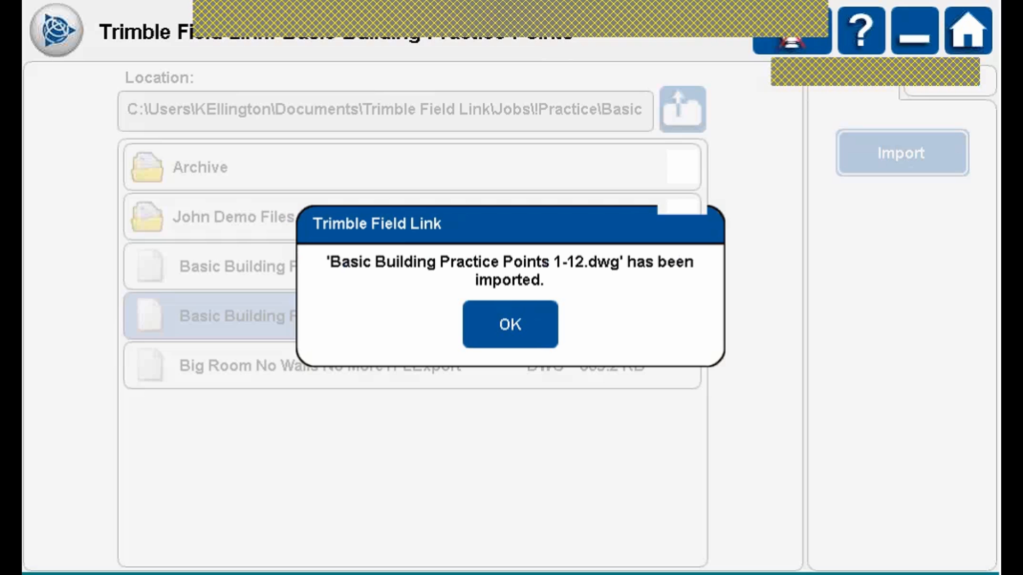
pyautogui.click(527, 322)
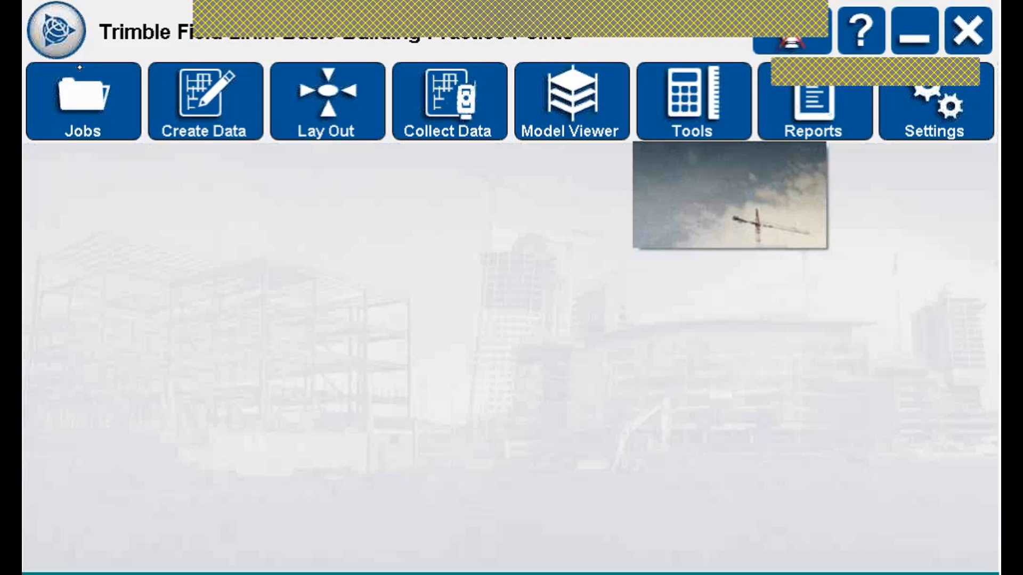
# Show Point Information for point 103: layer !practice, X 10.000 ft, Y 28.000 ft.
pyautogui.click(721, 104)
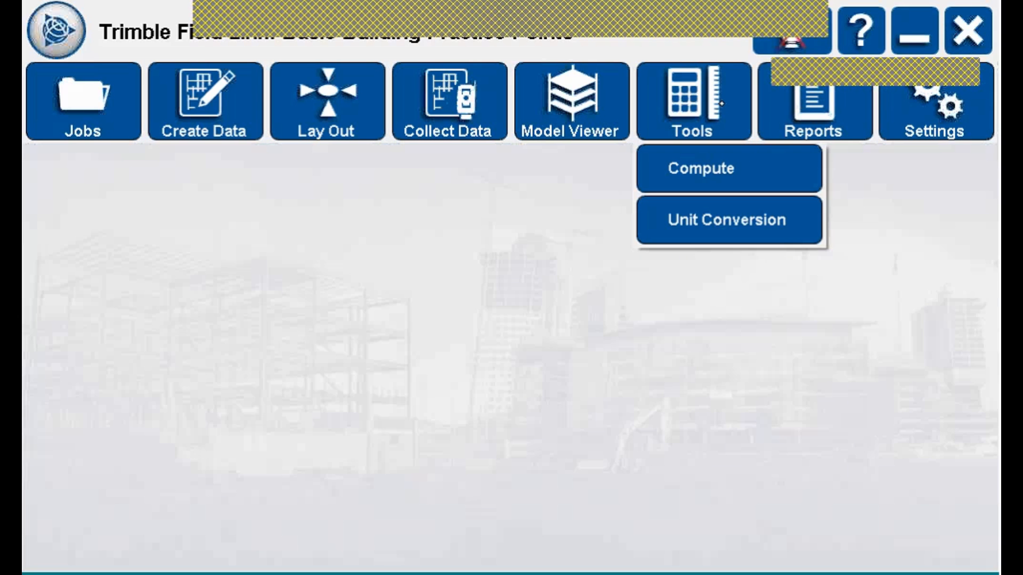
pyautogui.click(745, 168)
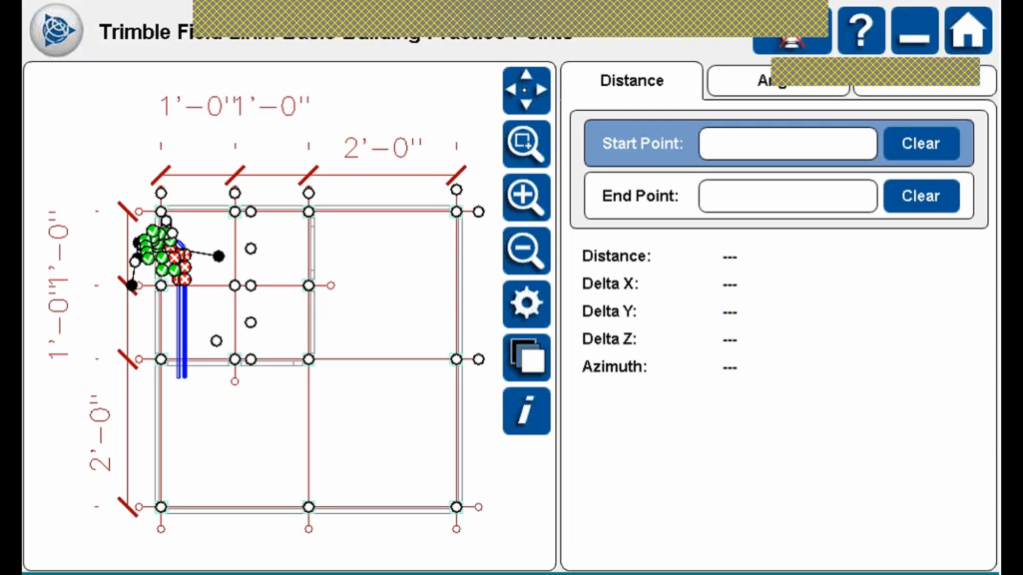
pyautogui.click(524, 409)
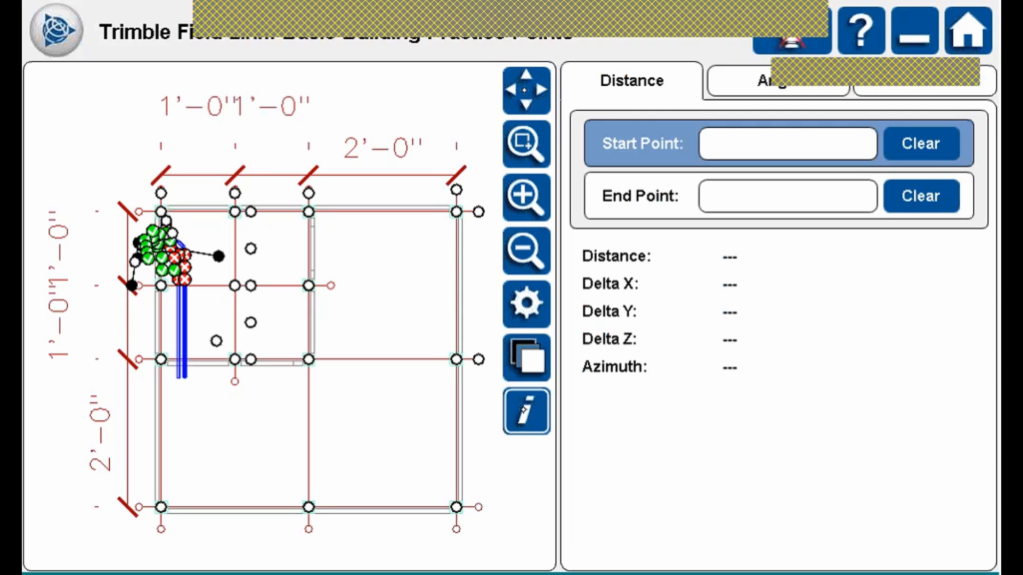
pyautogui.click(218, 342)
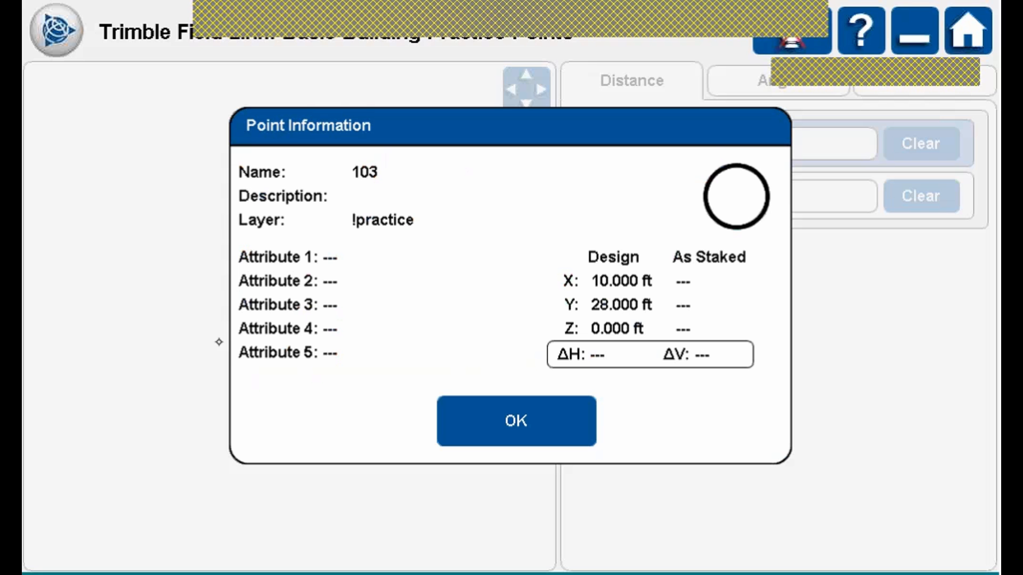
# Close point 103's details, zoom in, and inspect staked point 13's information.
pyautogui.click(545, 406)
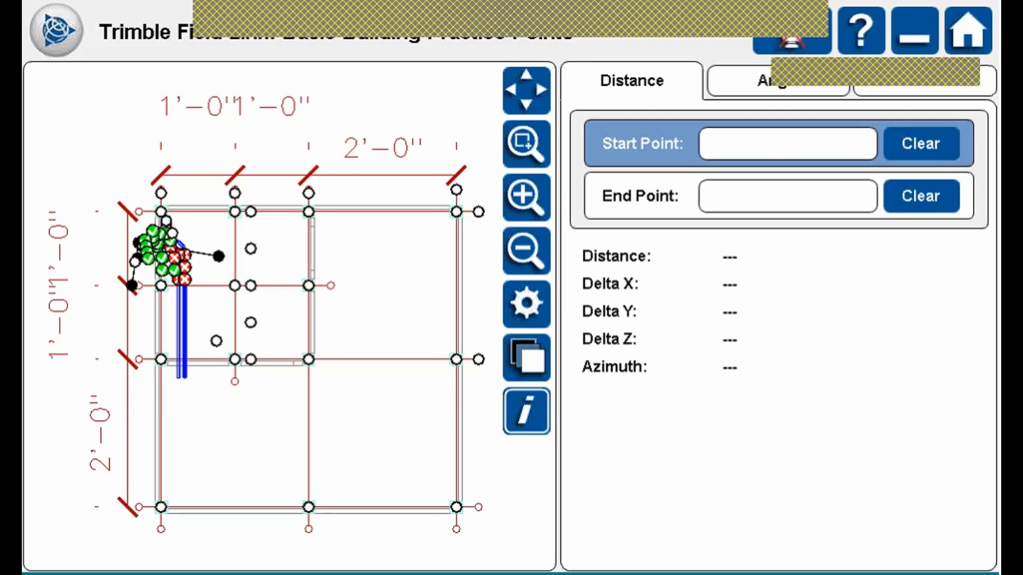
pyautogui.scroll(1, 178, 269)
pyautogui.scroll(2, 171, 272)
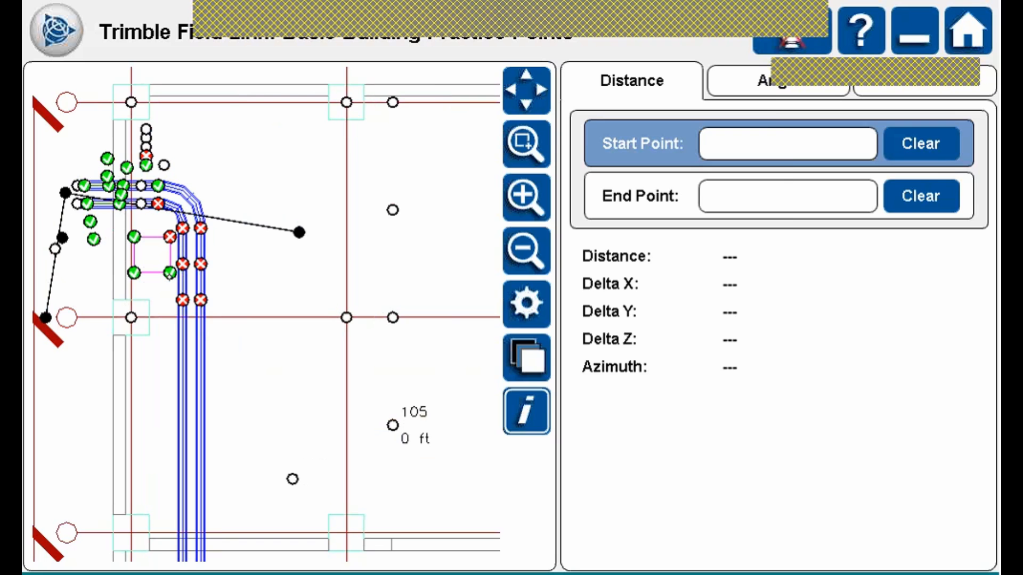
pyautogui.click(170, 273)
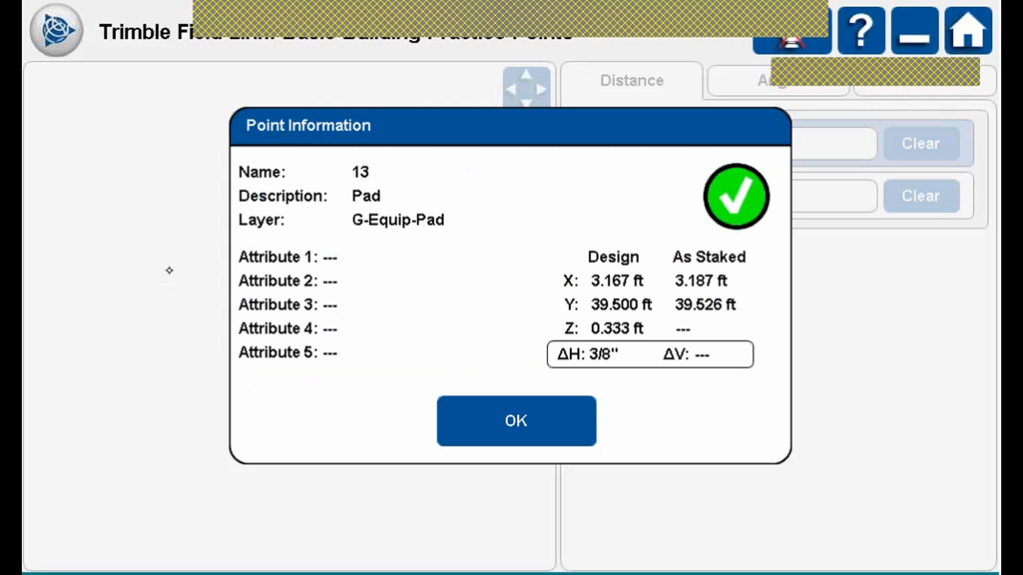
pyautogui.click(523, 423)
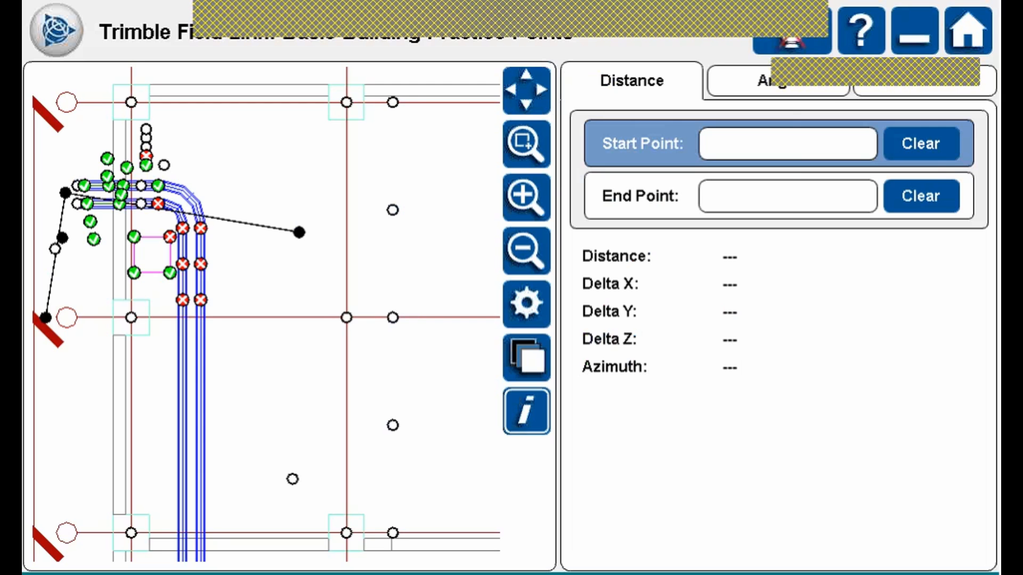
# Check point 14's Pad details (staked 4" low), then show point 4's Wall PenetrationS details.
pyautogui.scroll(1, 170, 238)
pyautogui.click(169, 237)
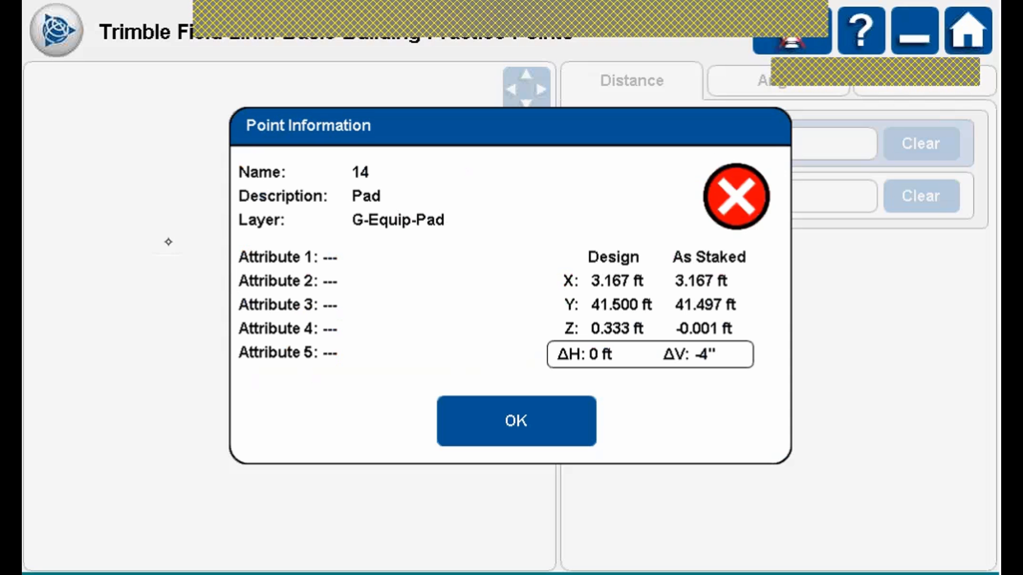
pyautogui.click(527, 400)
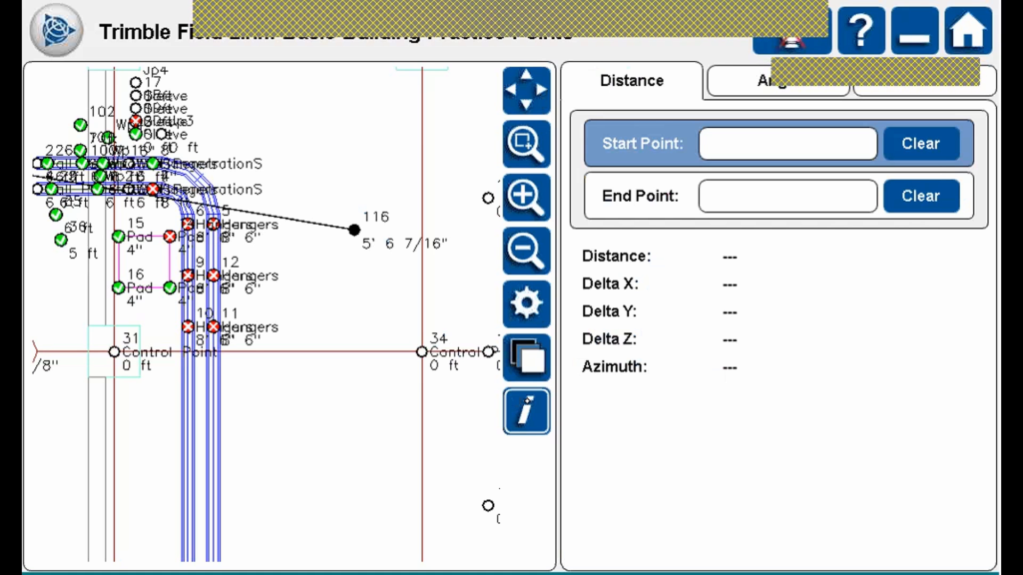
pyautogui.moveTo(320, 308); pyautogui.dragTo(399, 355)
pyautogui.click(156, 256)
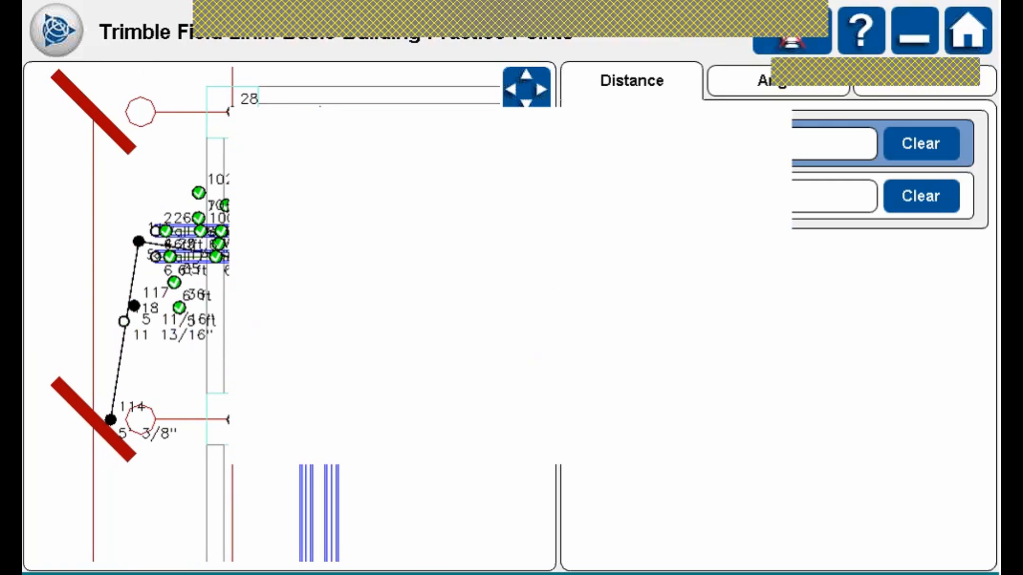
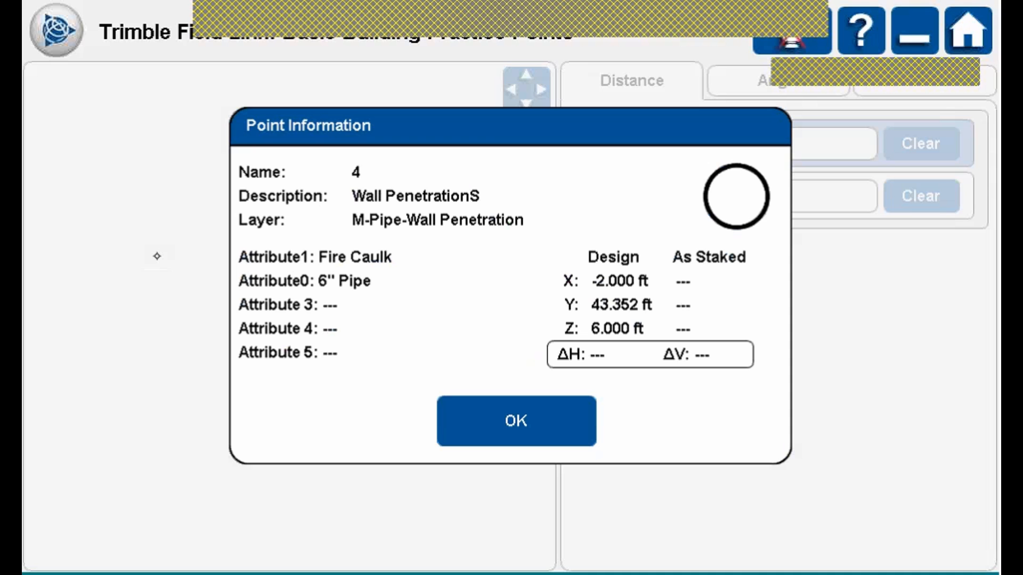
# Dismiss point 4's information and turn the point-information tool off.
pyautogui.click(516, 421)
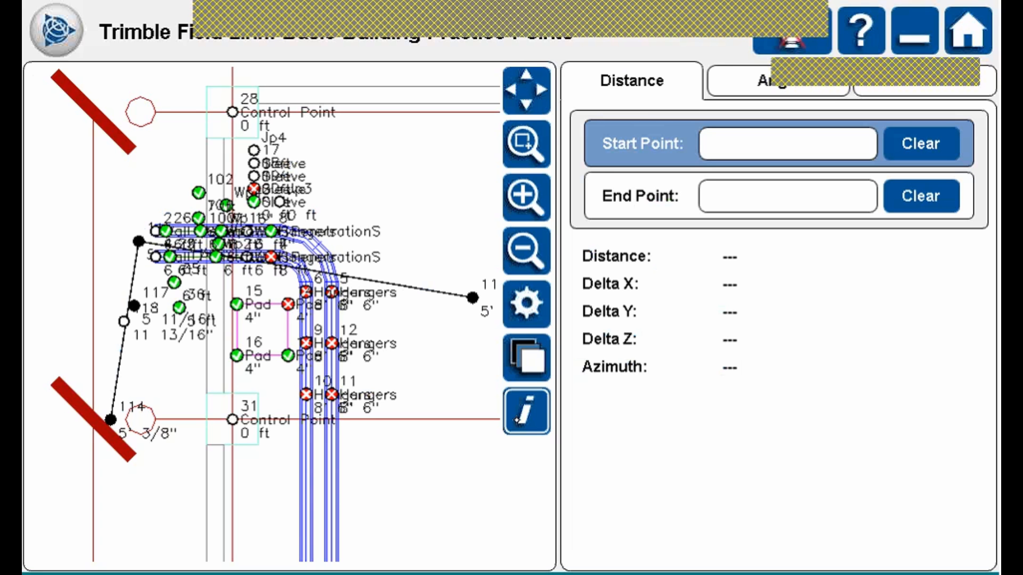
pyautogui.click(539, 412)
pyautogui.click(538, 405)
pyautogui.click(539, 406)
pyautogui.click(537, 408)
pyautogui.click(535, 413)
# Review the map layers list and preview the map with layout flags hidden.
pyautogui.click(543, 294)
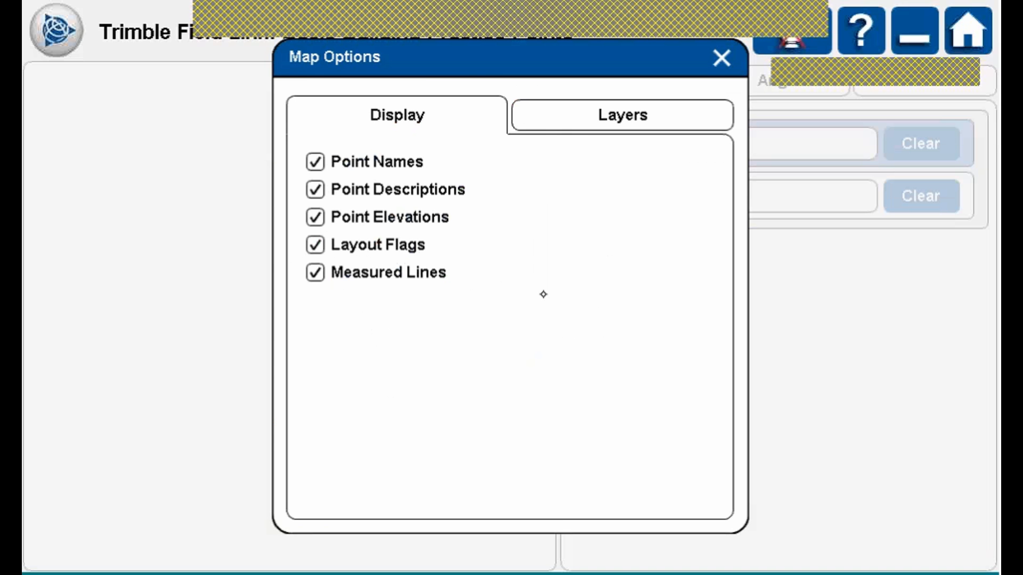
pyautogui.click(663, 113)
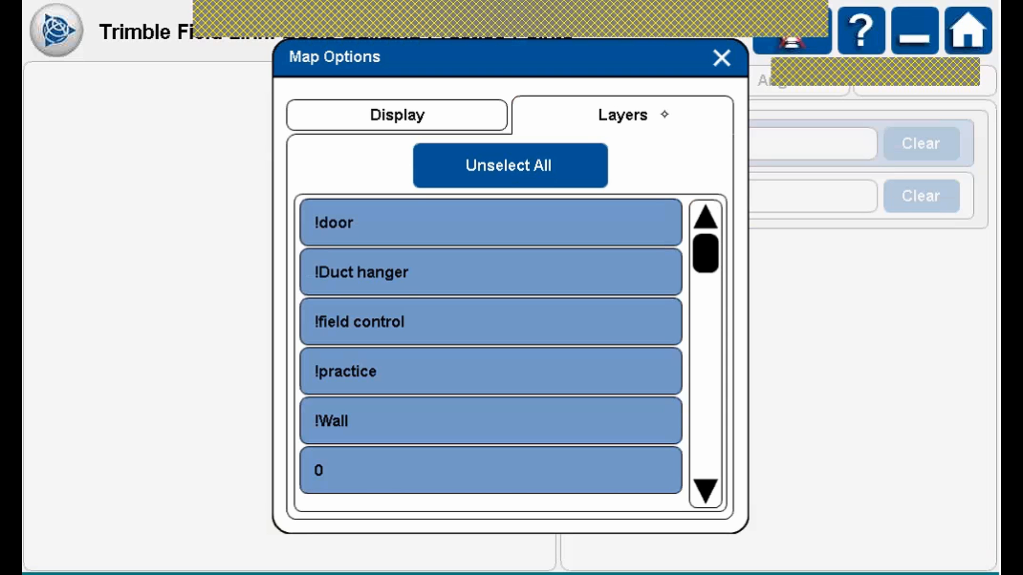
pyautogui.click(433, 117)
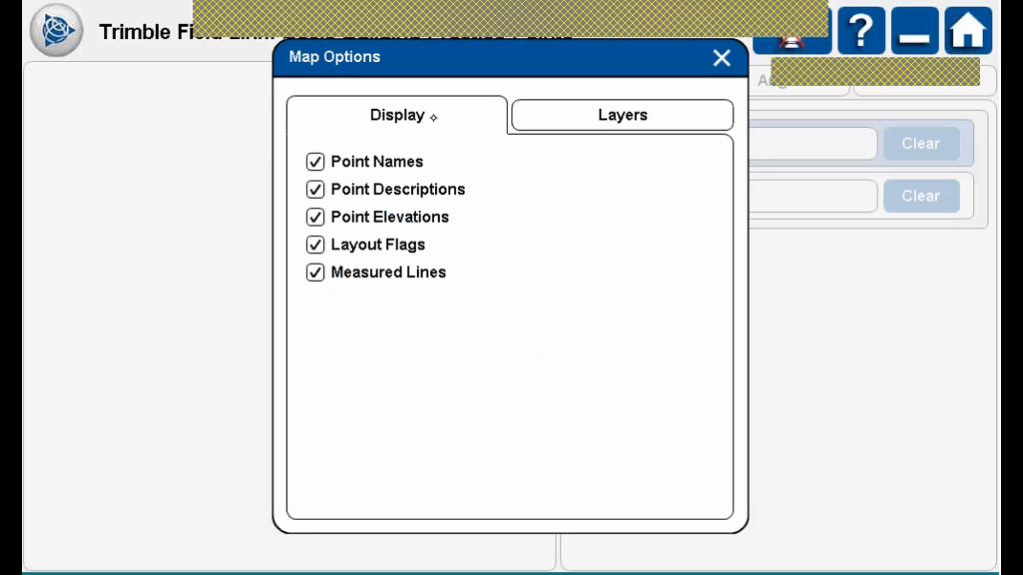
pyautogui.click(321, 243)
pyautogui.click(720, 58)
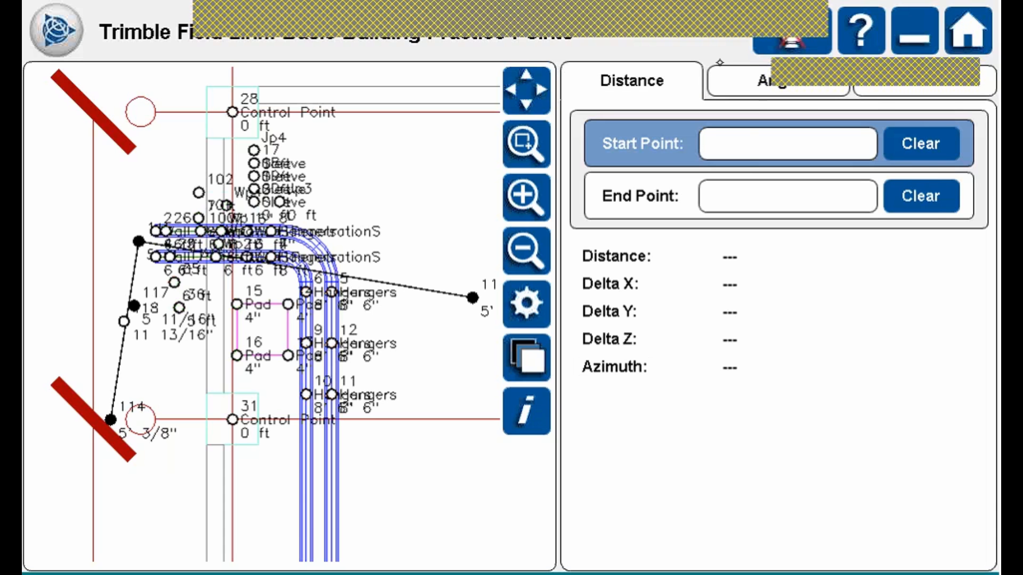
# Restore layout flags and hide point descriptions and point elevations on the map.
pyautogui.click(526, 302)
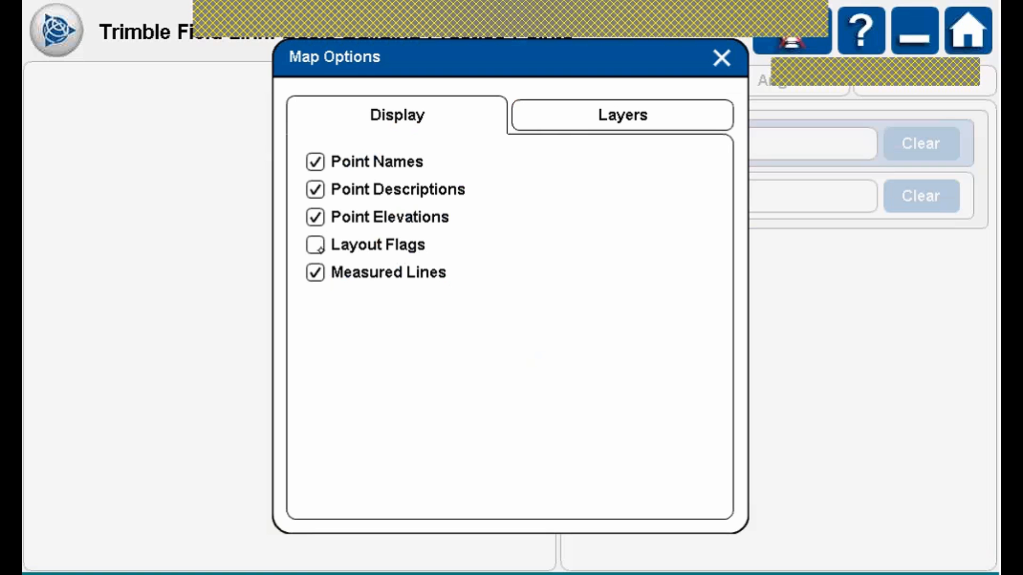
pyautogui.click(320, 249)
pyautogui.click(319, 187)
pyautogui.click(318, 209)
pyautogui.click(722, 59)
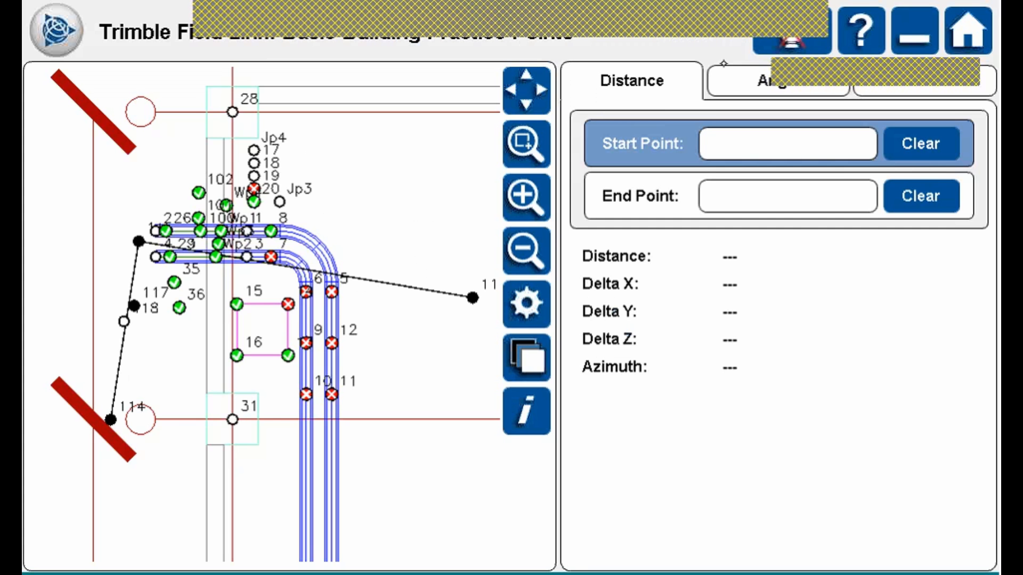
# Preview the map with point names hidden and point descriptions shown.
pyautogui.click(540, 302)
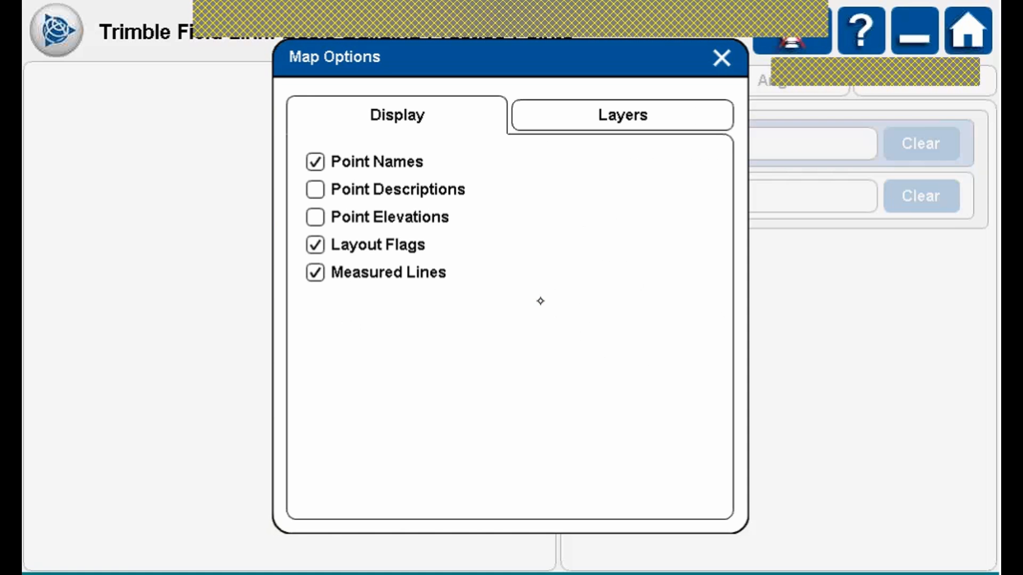
pyautogui.click(314, 162)
pyautogui.click(315, 190)
pyautogui.click(723, 58)
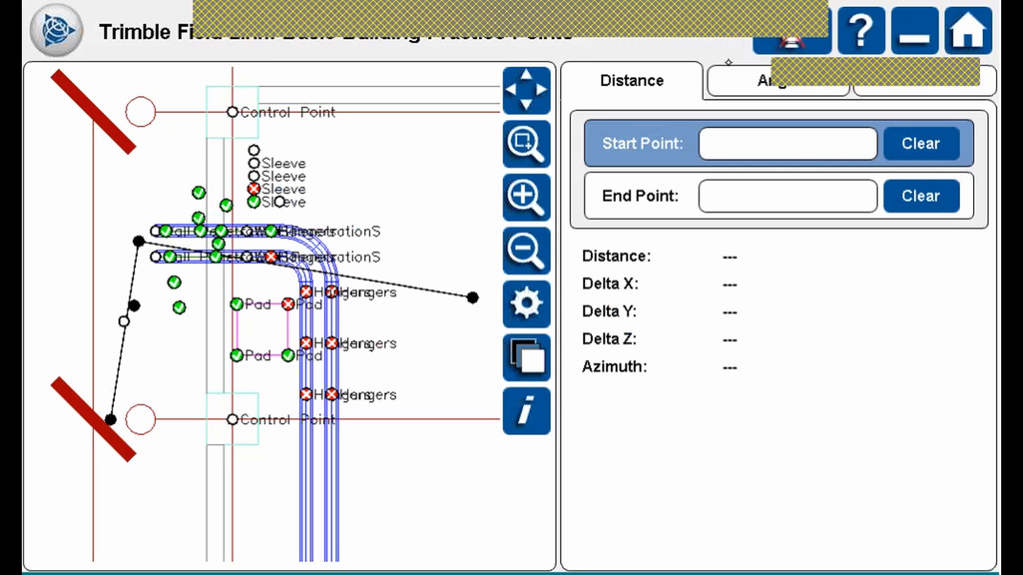
# Show point names and elevations again, then bring up the main job menu.
pyautogui.click(525, 303)
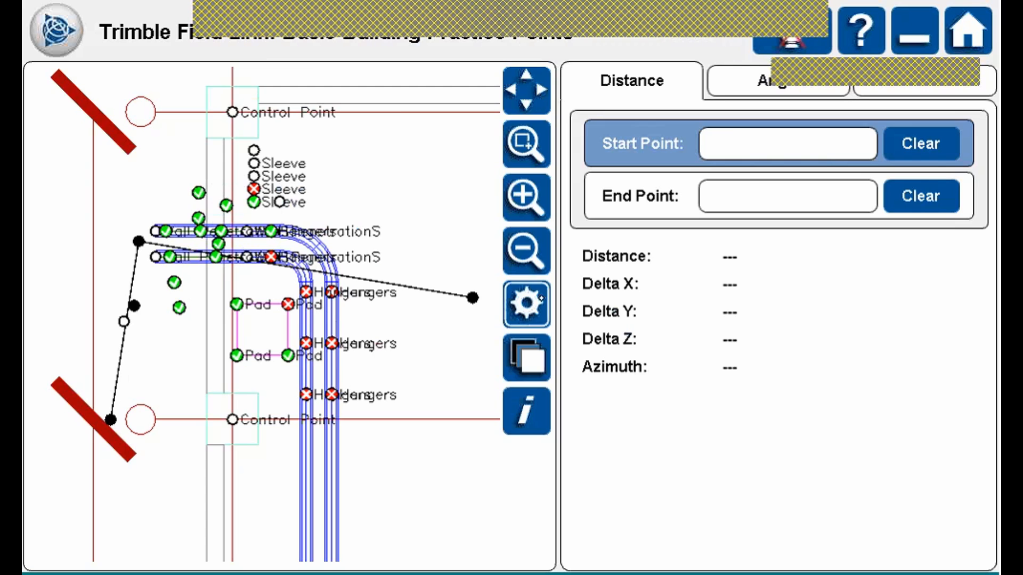
pyautogui.click(315, 161)
pyautogui.click(315, 217)
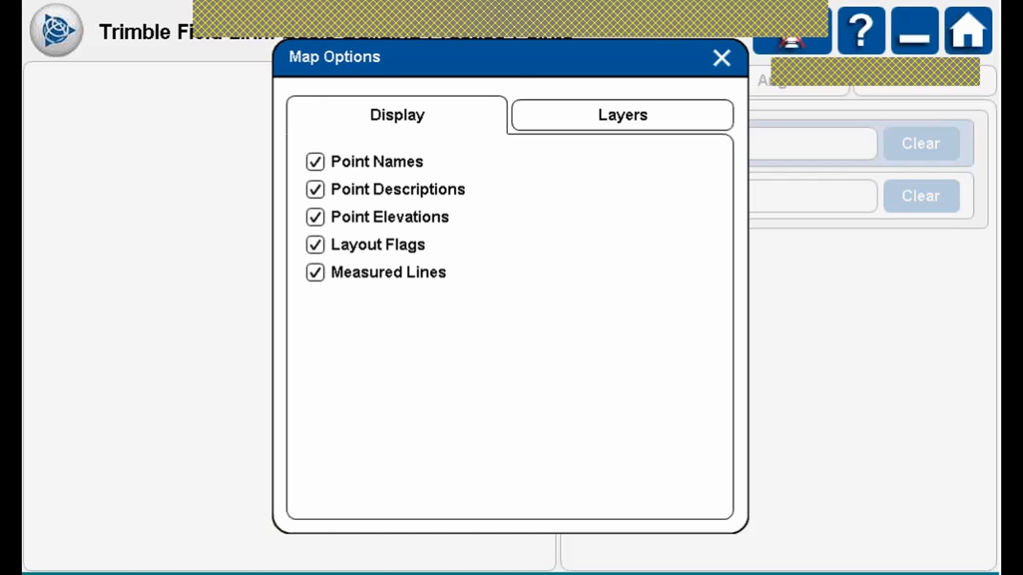
pyautogui.click(722, 58)
pyautogui.click(525, 304)
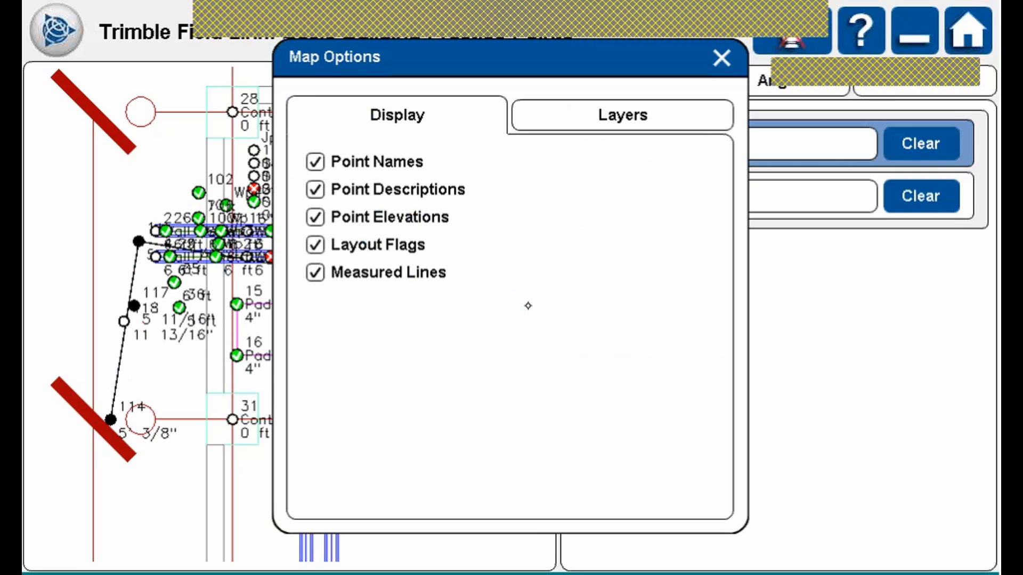
pyautogui.click(730, 62)
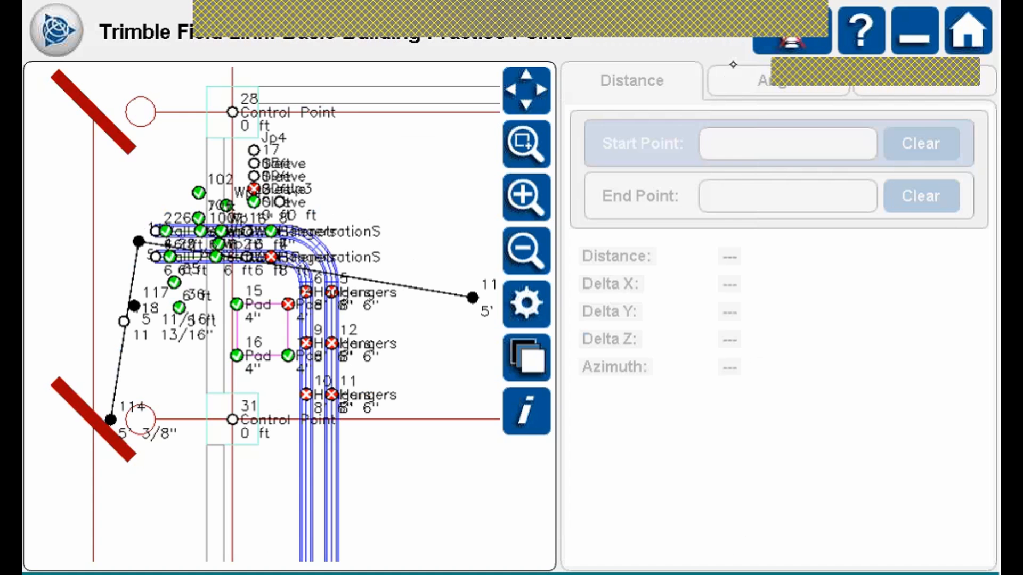
pyautogui.click(64, 17)
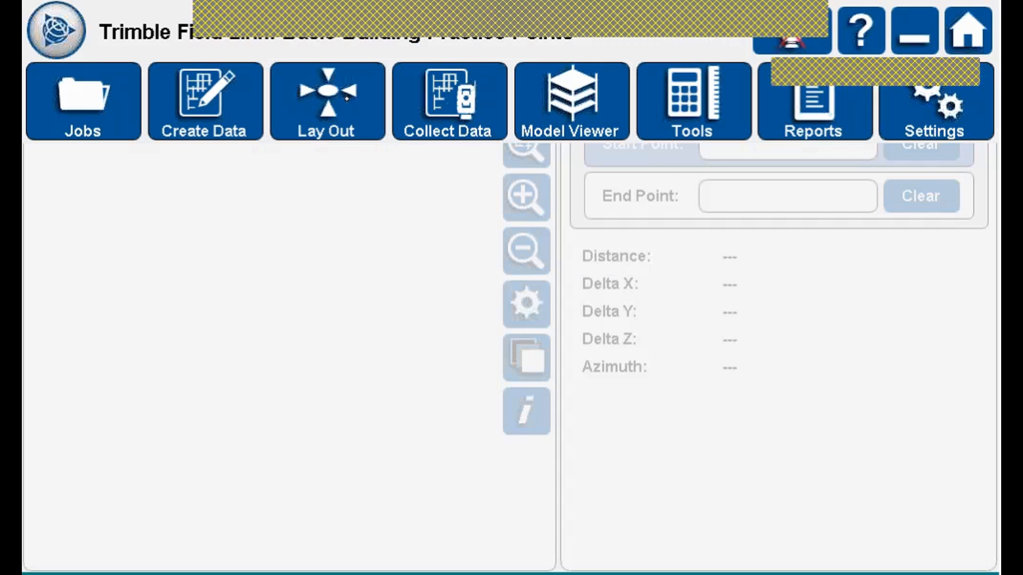
# Launch the Layer Manager from the Create Data options.
pyautogui.click(210, 91)
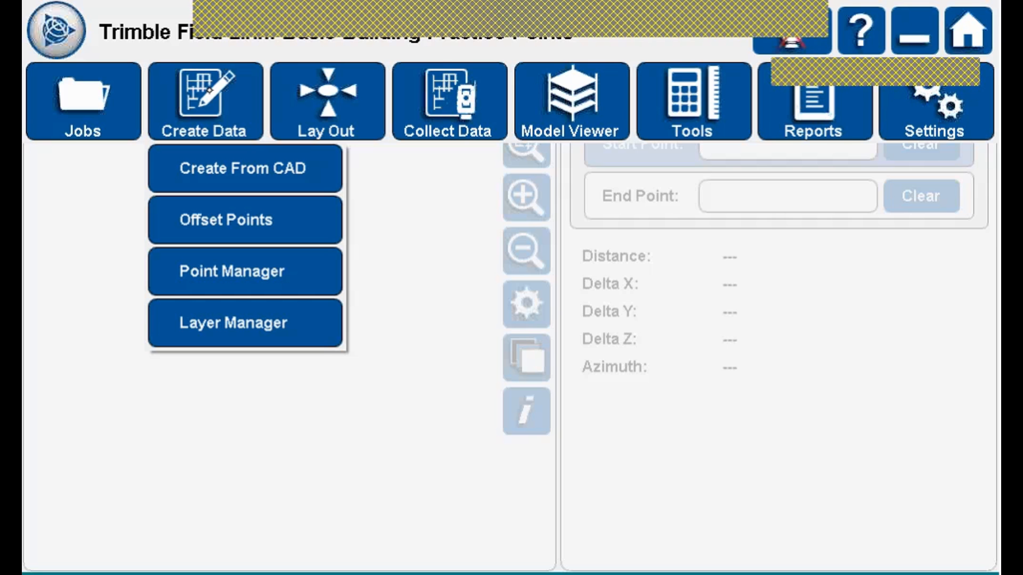
pyautogui.click(270, 307)
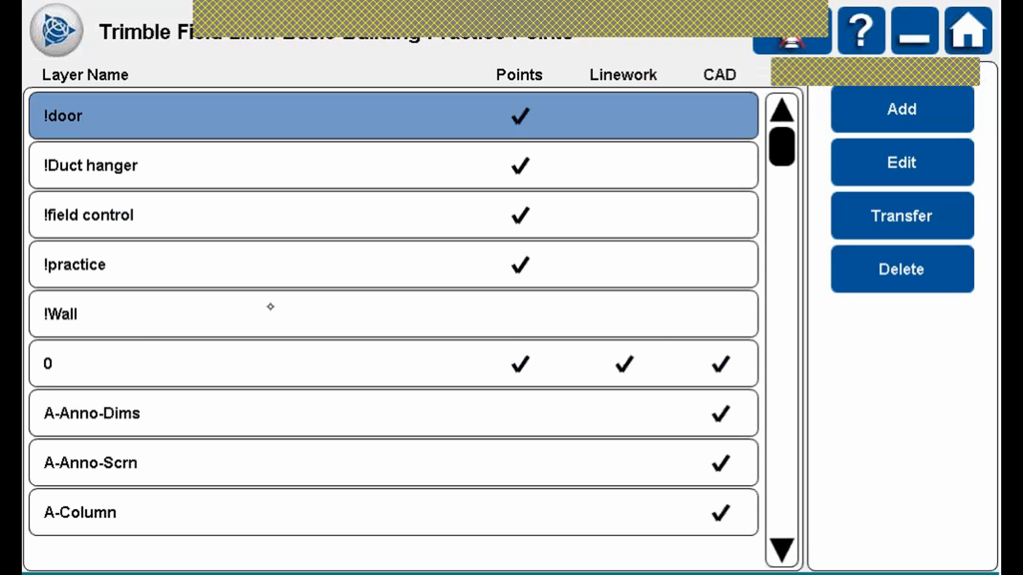
# Scroll the layer list, select the !practice layer and delete it.
pyautogui.moveTo(779, 147); pyautogui.dragTo(779, 207)
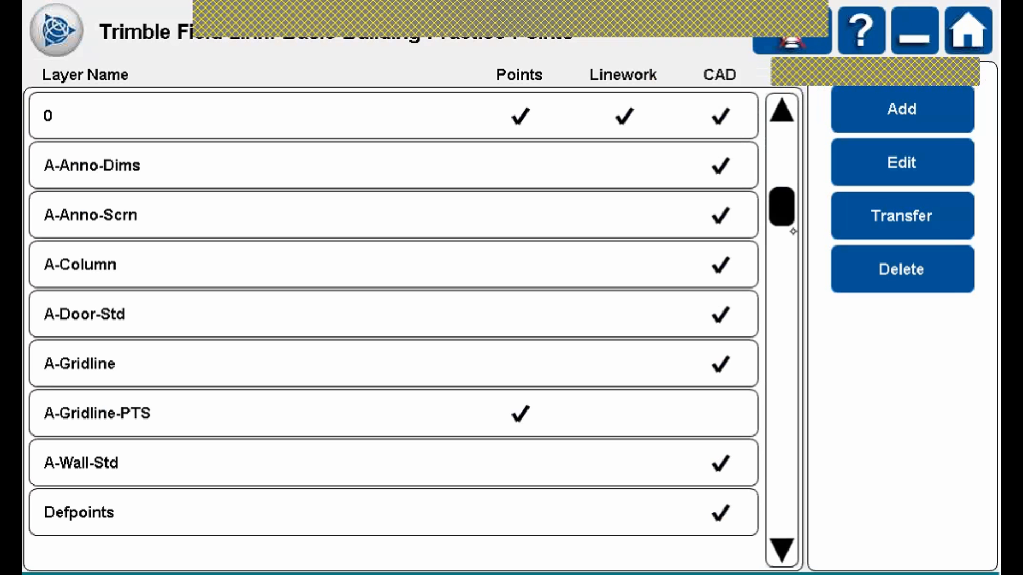
pyautogui.moveTo(792, 232); pyautogui.dragTo(782, 146)
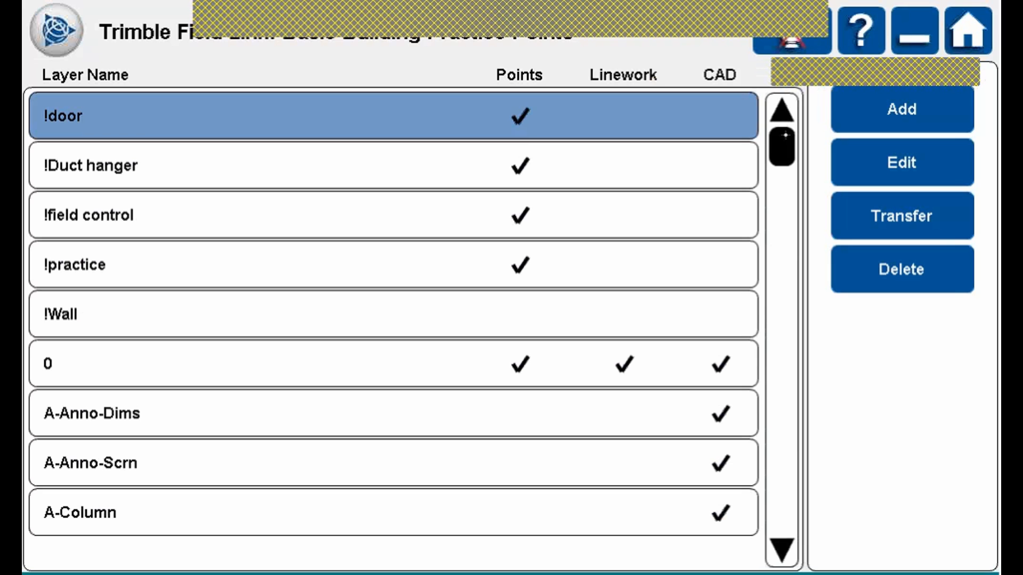
pyautogui.click(368, 306)
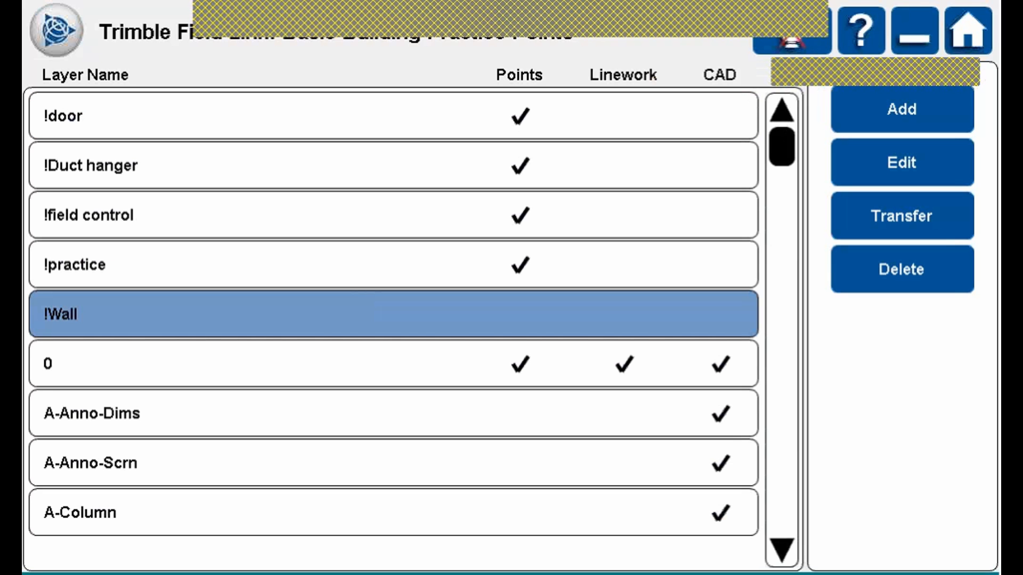
pyautogui.click(572, 269)
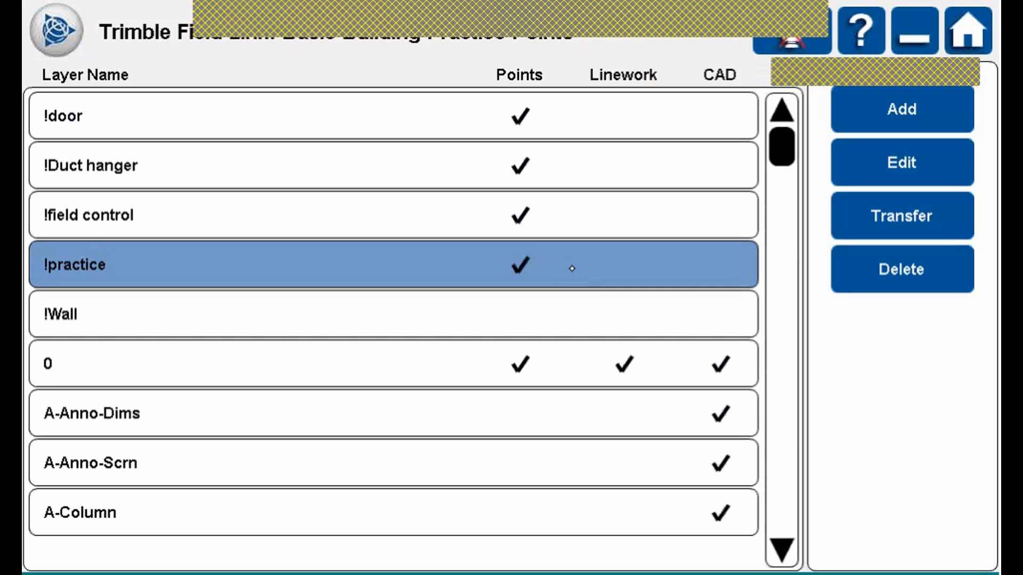
pyautogui.click(917, 269)
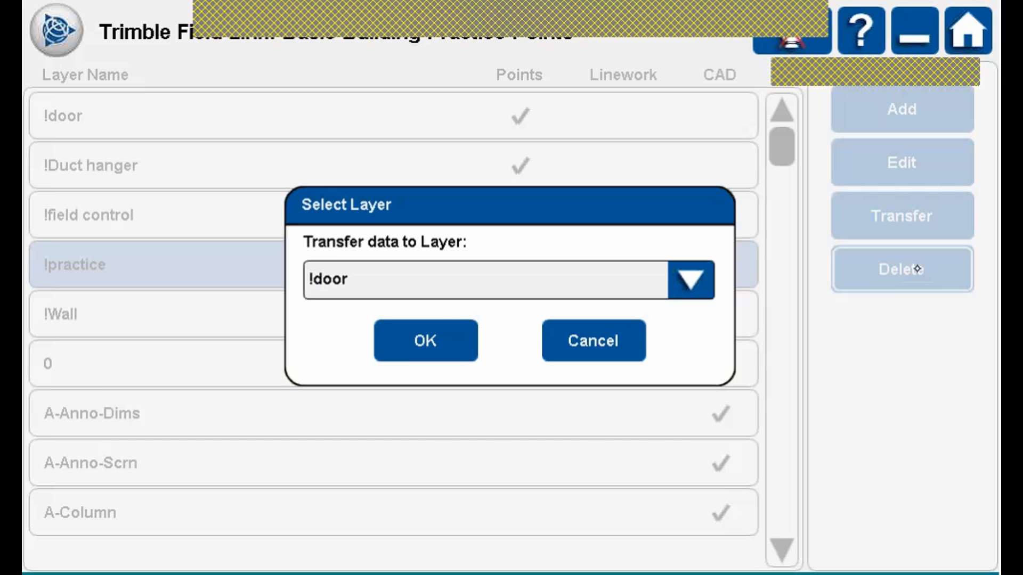
# Transfer the !practice layer's data to !Wall and confirm the deletion.
pyautogui.click(695, 285)
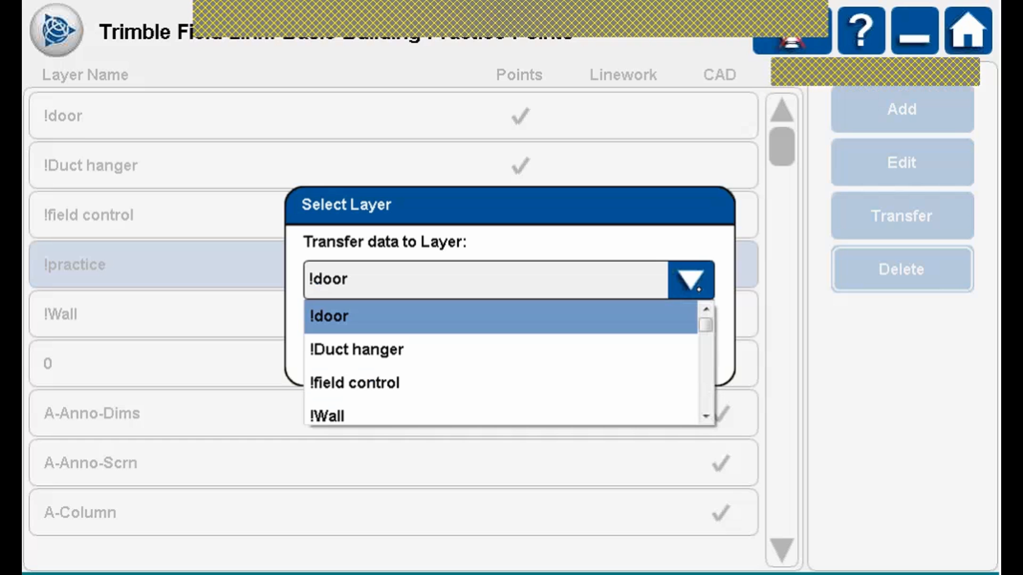
pyautogui.click(341, 412)
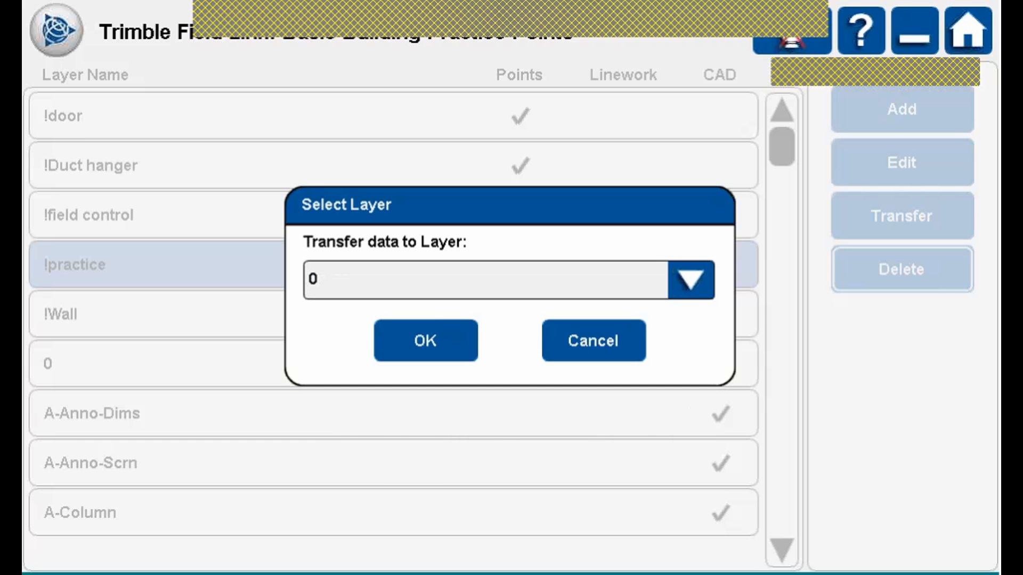
pyautogui.click(691, 281)
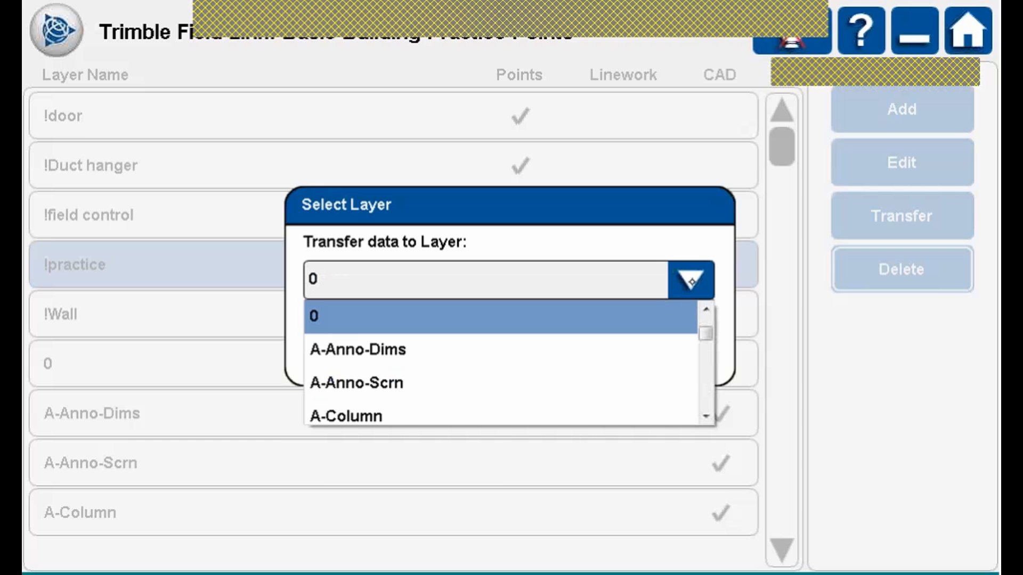
pyautogui.scroll(2, 500, 367)
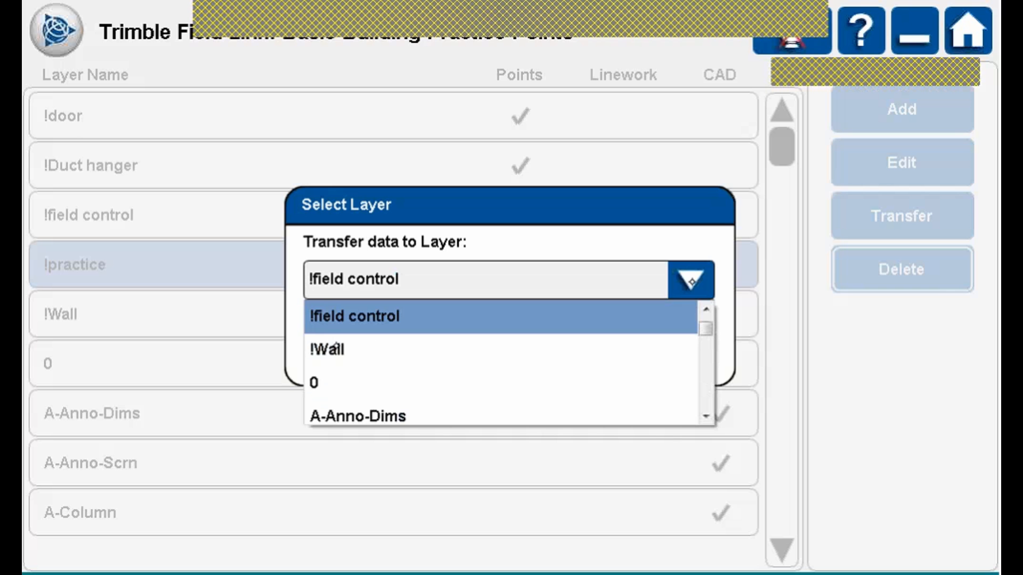
pyautogui.click(336, 345)
pyautogui.click(466, 337)
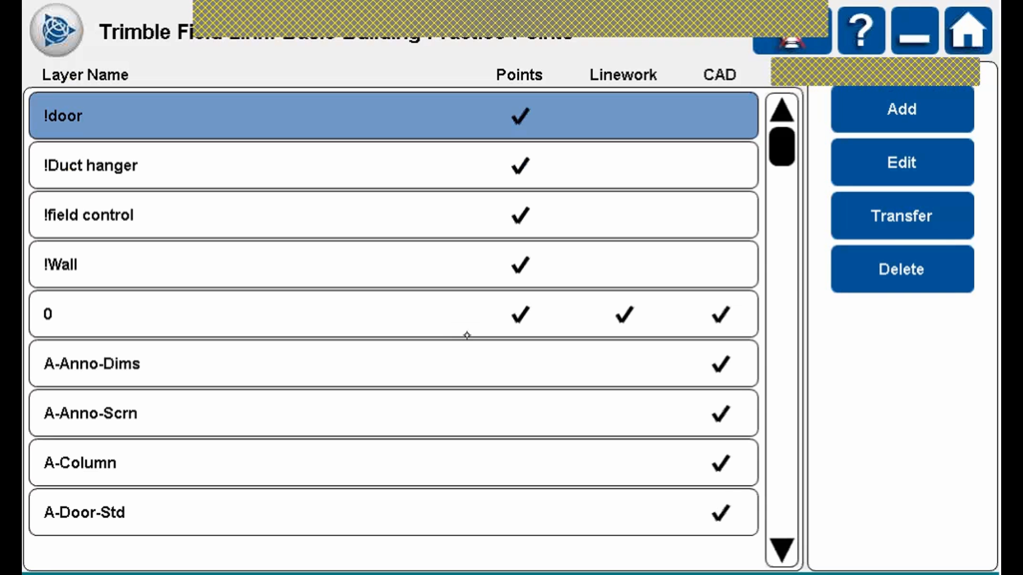
# Add a new layer, replacing the prefilled name with !practice, and confirm it.
pyautogui.click(913, 110)
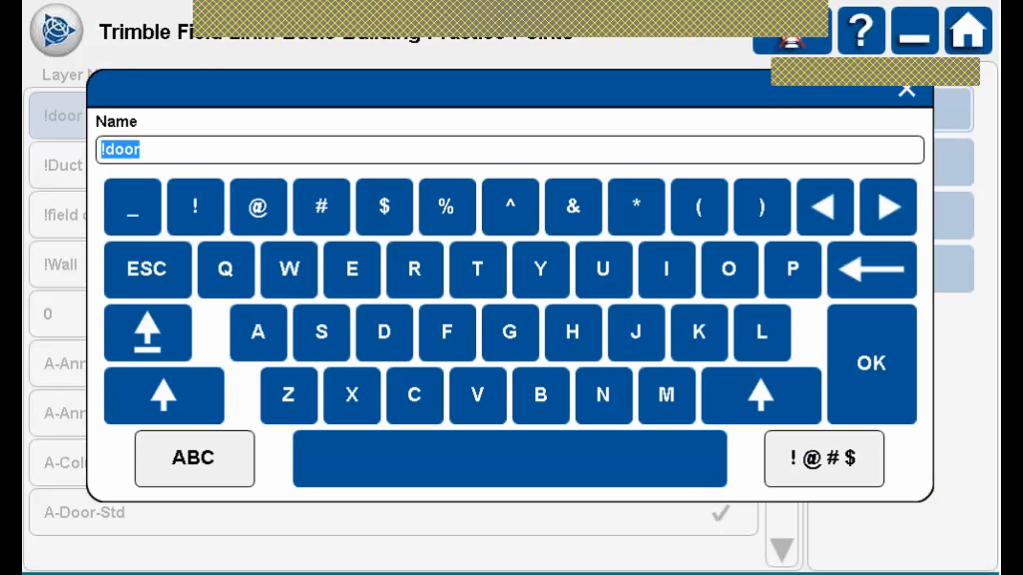
pyautogui.click(141, 149)
pyautogui.click(870, 269)
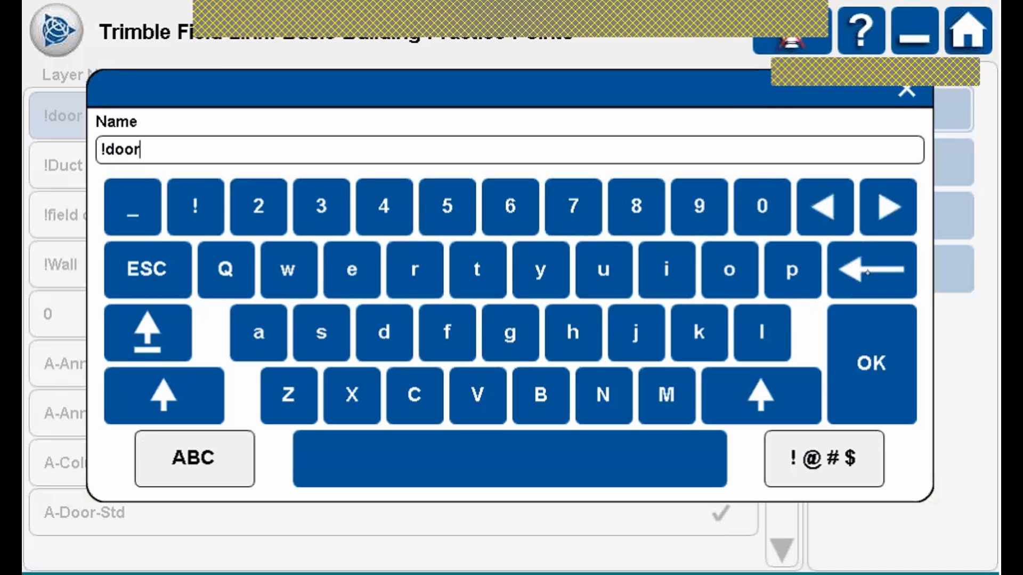
pyautogui.click(871, 270)
pyautogui.click(871, 269)
pyautogui.click(866, 272)
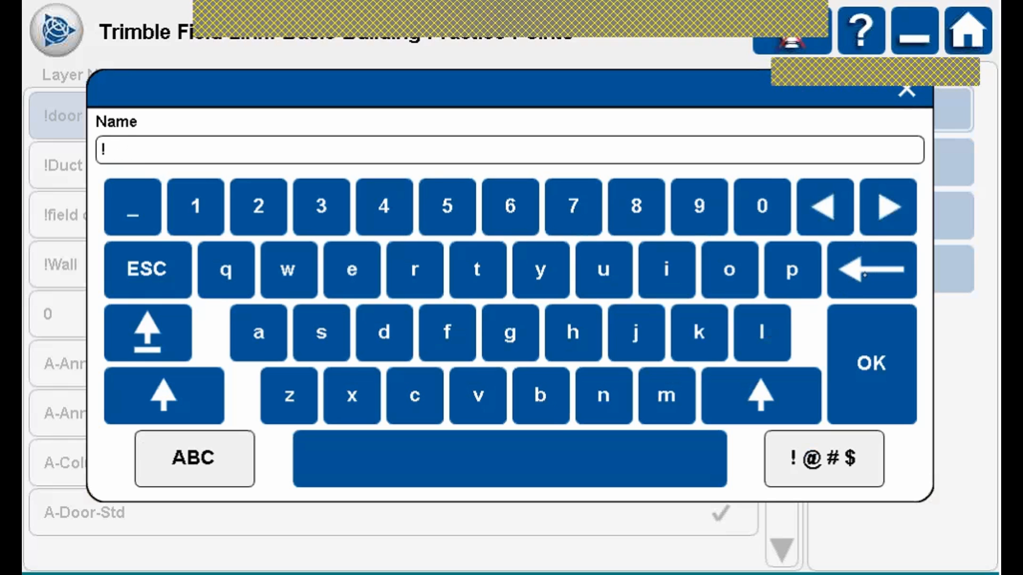
pyautogui.click(792, 269)
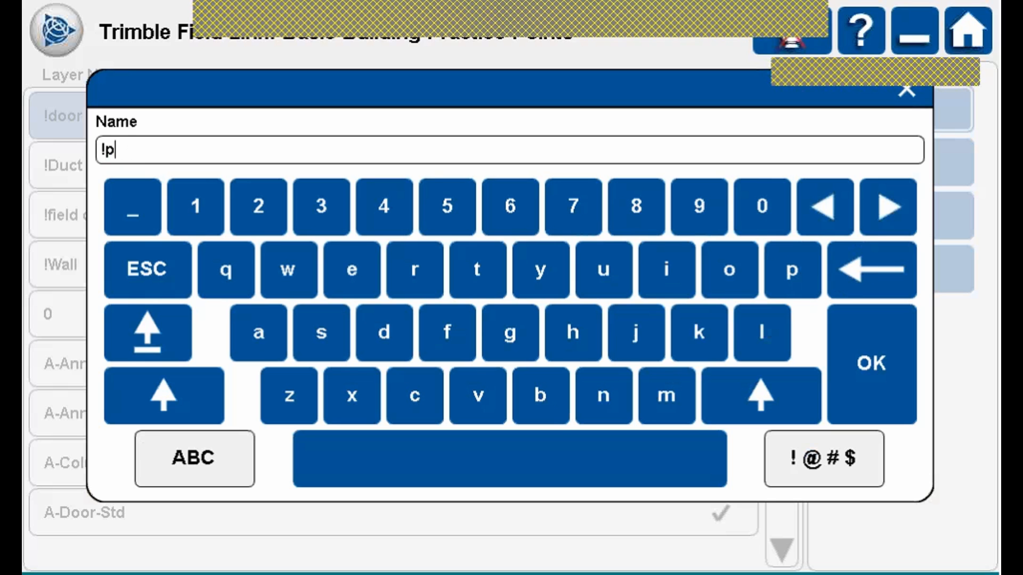
pyautogui.click(414, 269)
pyautogui.click(258, 332)
pyautogui.click(397, 400)
pyautogui.click(477, 269)
pyautogui.click(666, 270)
pyautogui.click(414, 396)
pyautogui.click(352, 269)
pyautogui.click(895, 371)
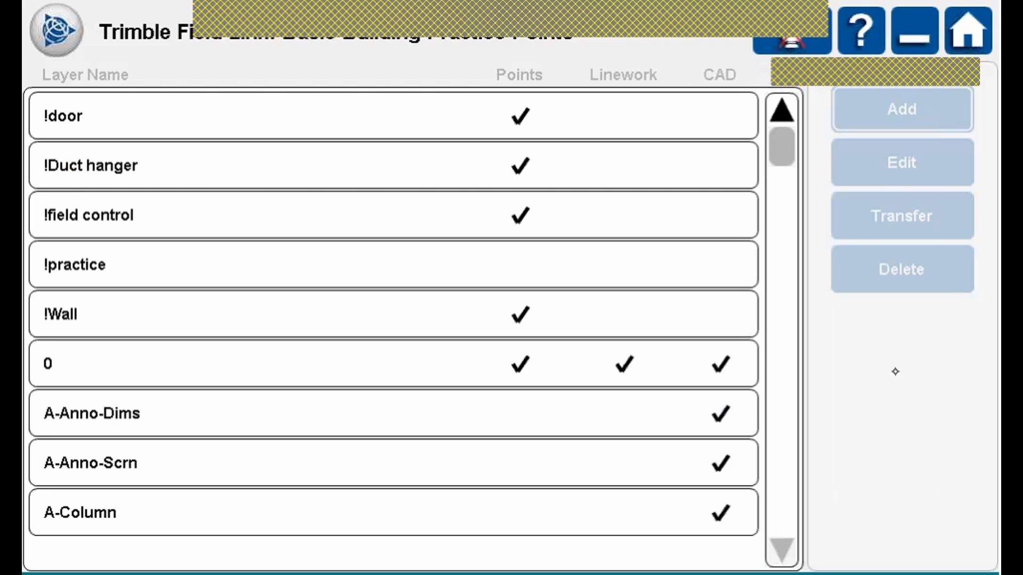
pyautogui.moveTo(781, 151); pyautogui.dragTo(782, 106)
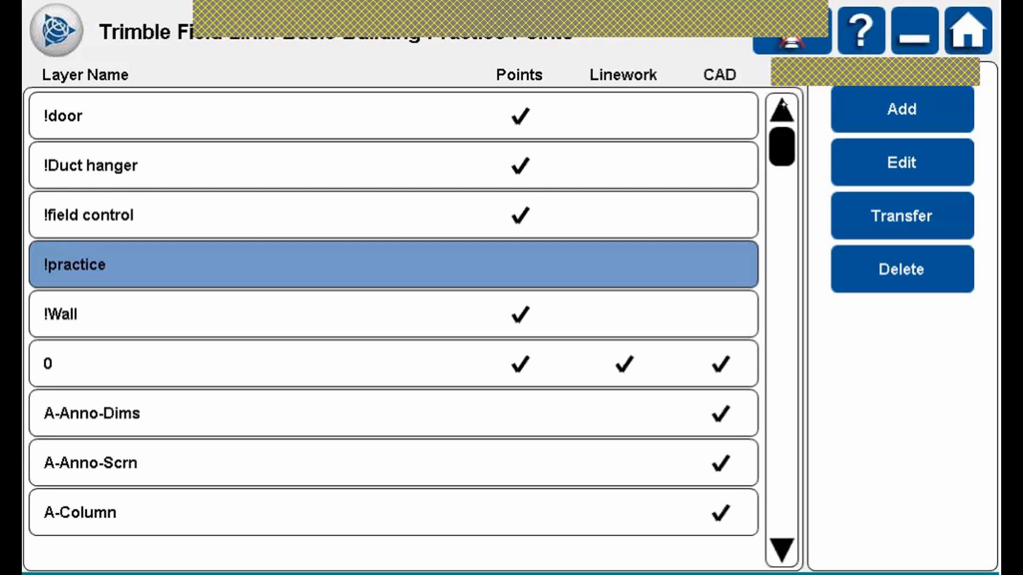
pyautogui.click(202, 207)
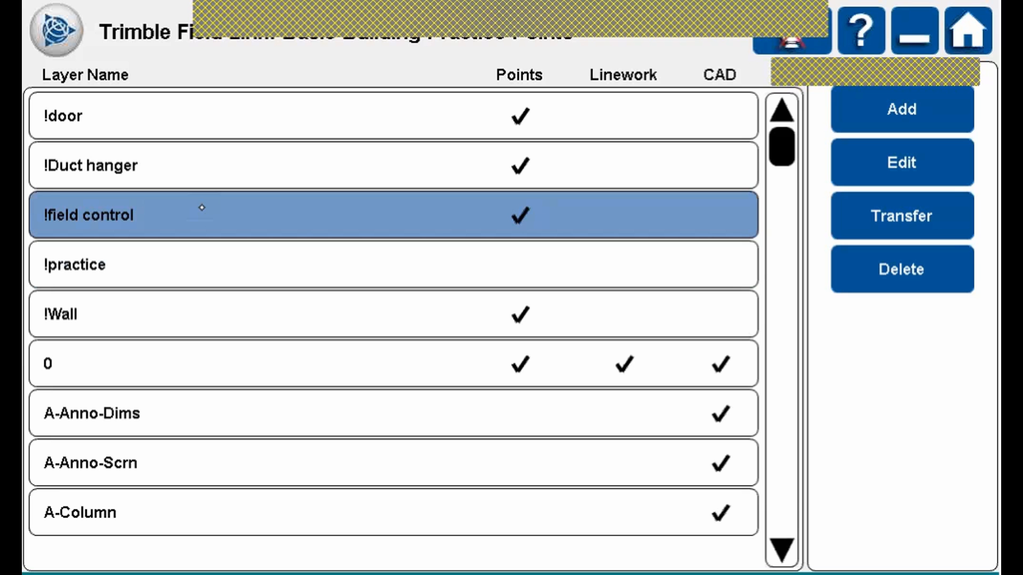
pyautogui.click(918, 162)
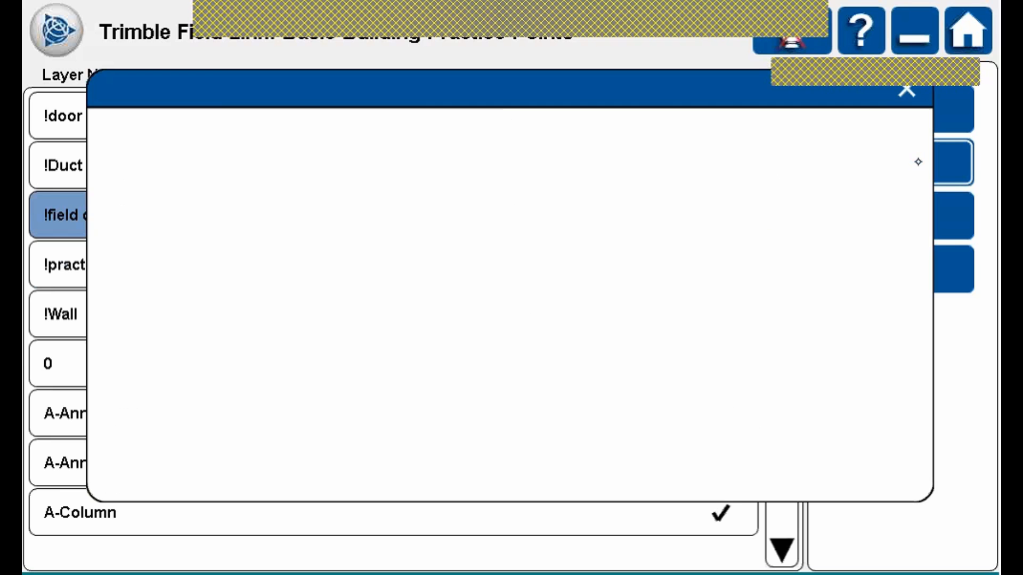
pyautogui.click(110, 144)
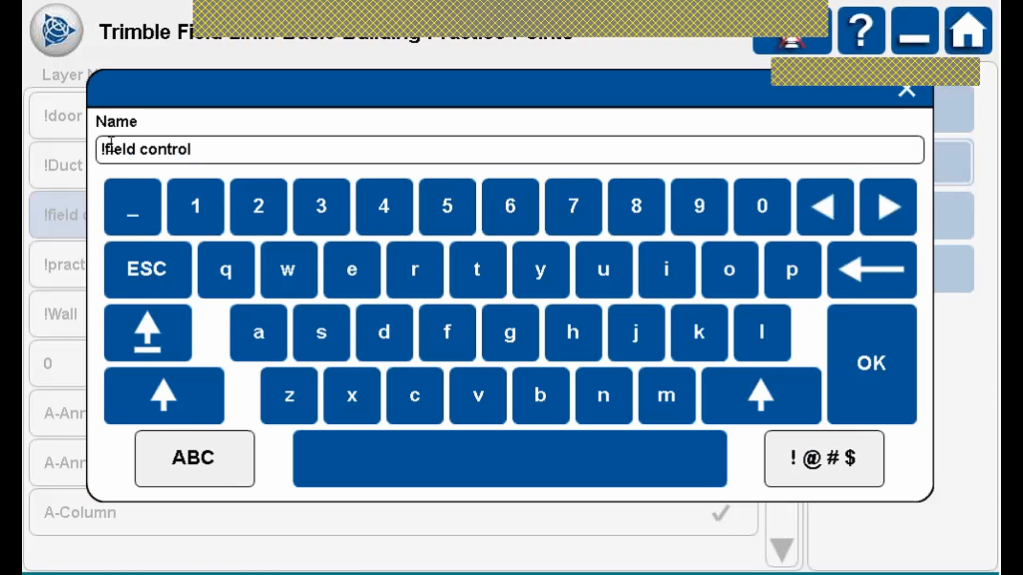
pyautogui.press('BackSpace')
pyautogui.click(164, 396)
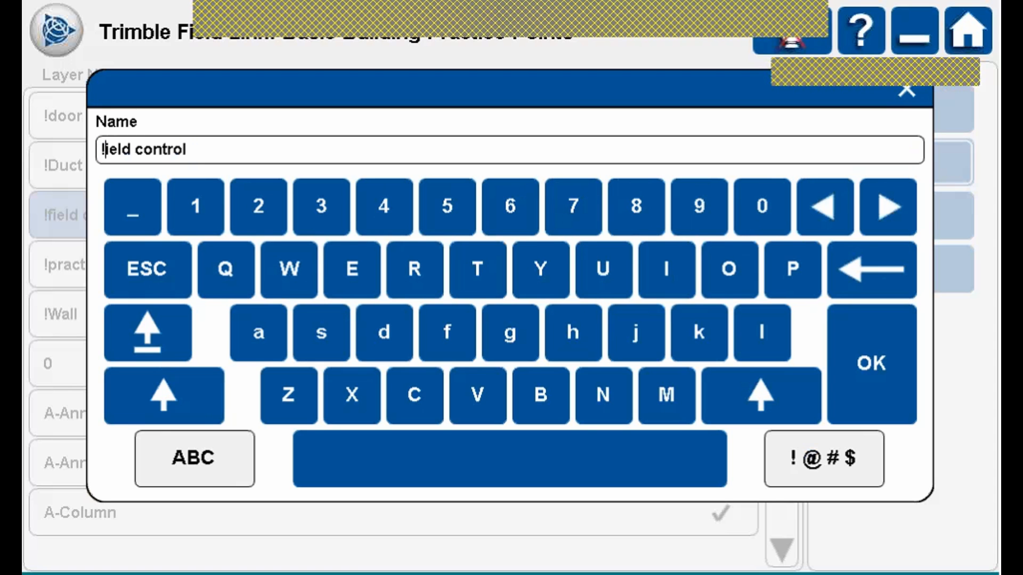
pyautogui.click(446, 333)
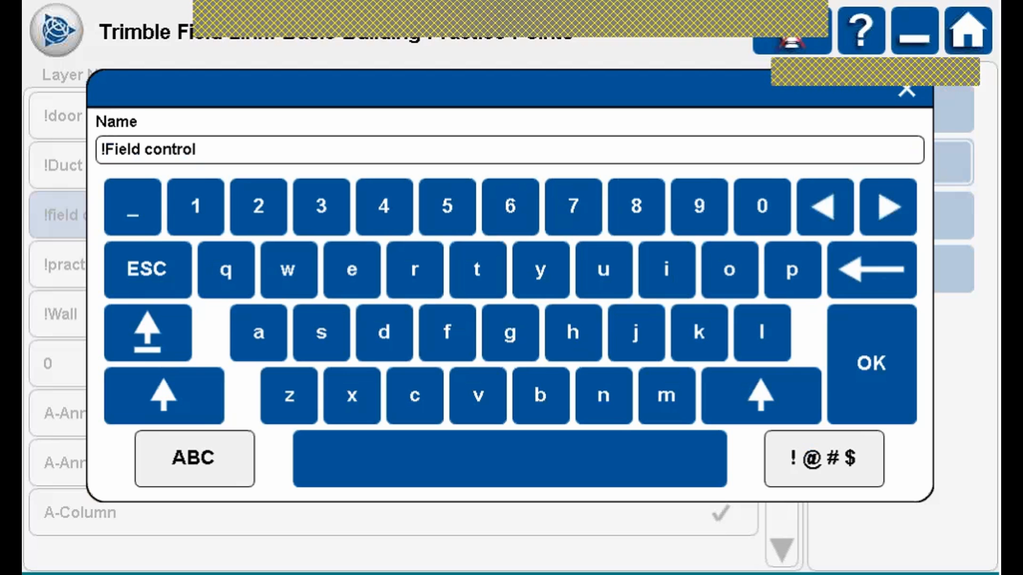
pyautogui.click(190, 390)
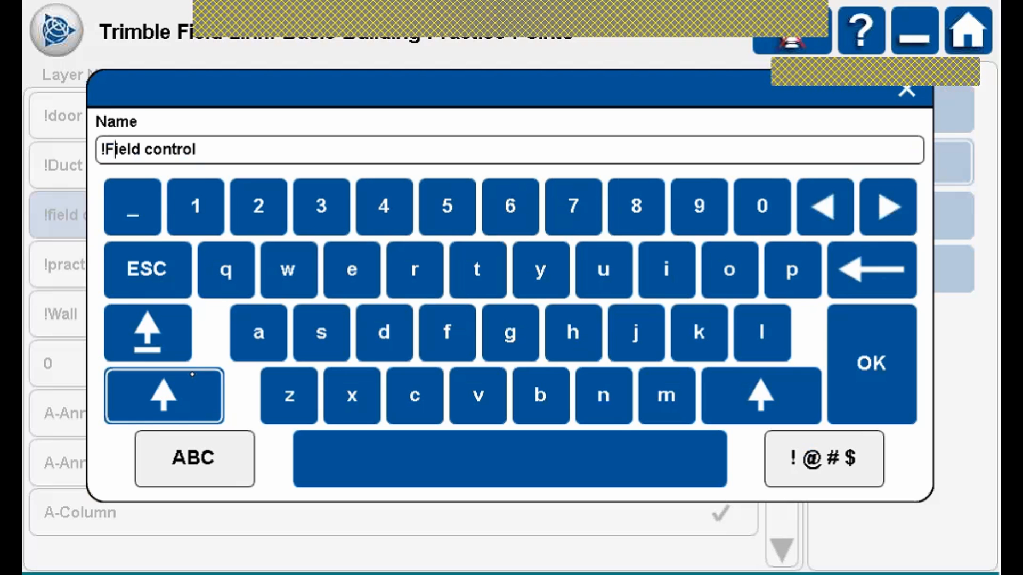
pyautogui.click(190, 390)
pyautogui.click(191, 390)
pyautogui.click(184, 389)
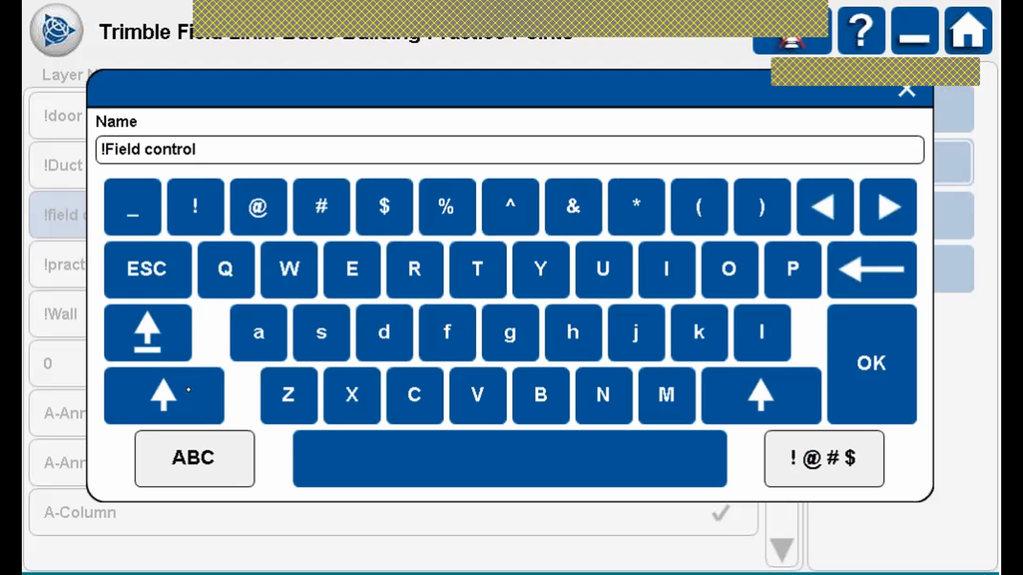
pyautogui.click(177, 388)
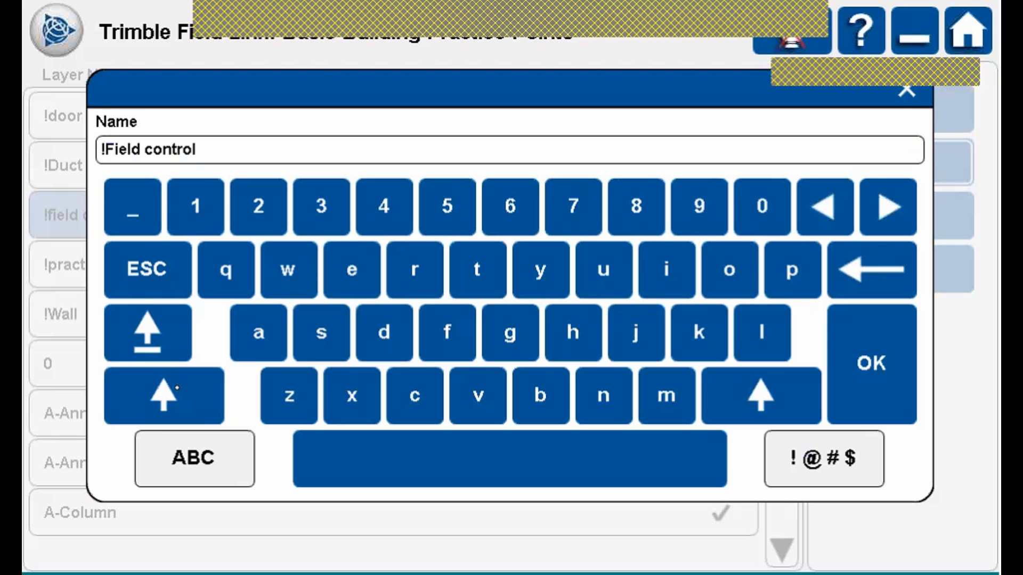
pyautogui.click(177, 387)
pyautogui.click(199, 380)
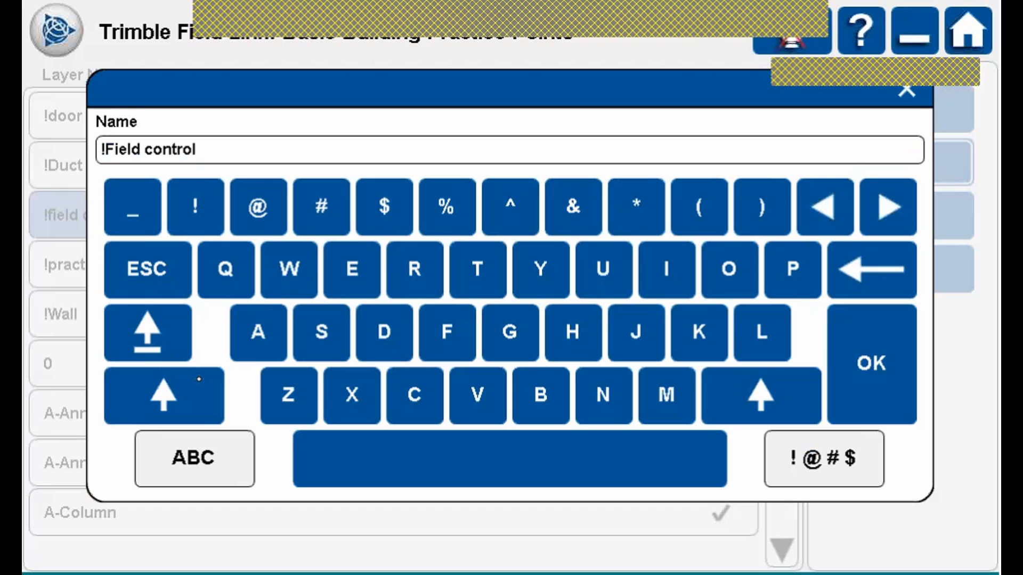
pyautogui.click(177, 384)
pyautogui.click(177, 385)
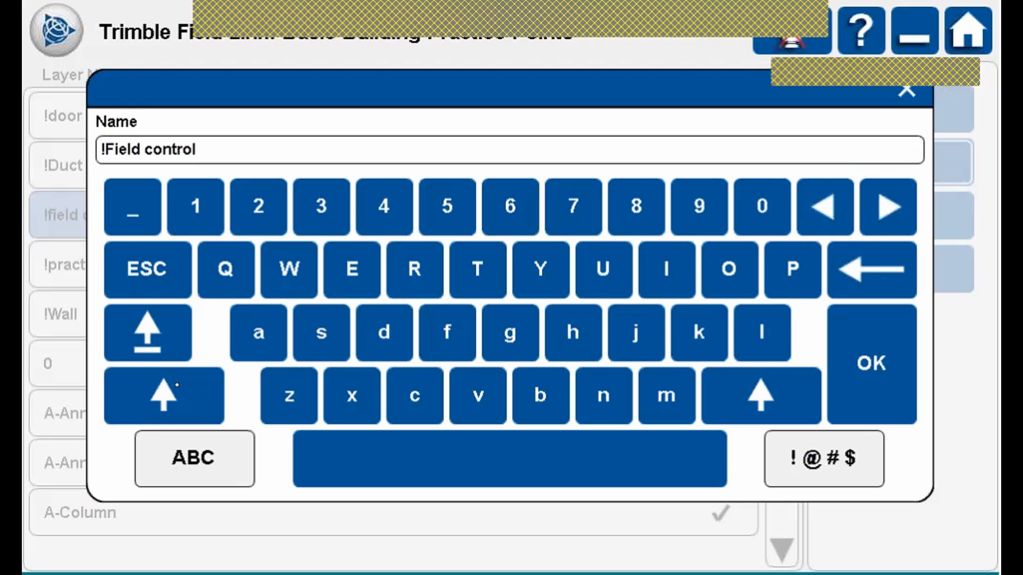
pyautogui.click(159, 327)
pyautogui.click(159, 327)
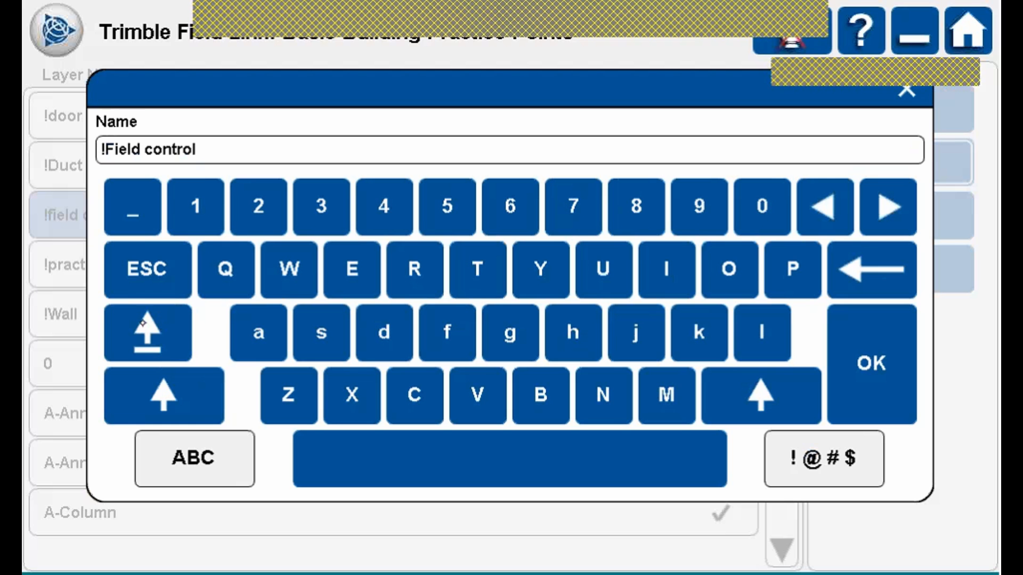
pyautogui.click(169, 333)
pyautogui.click(178, 327)
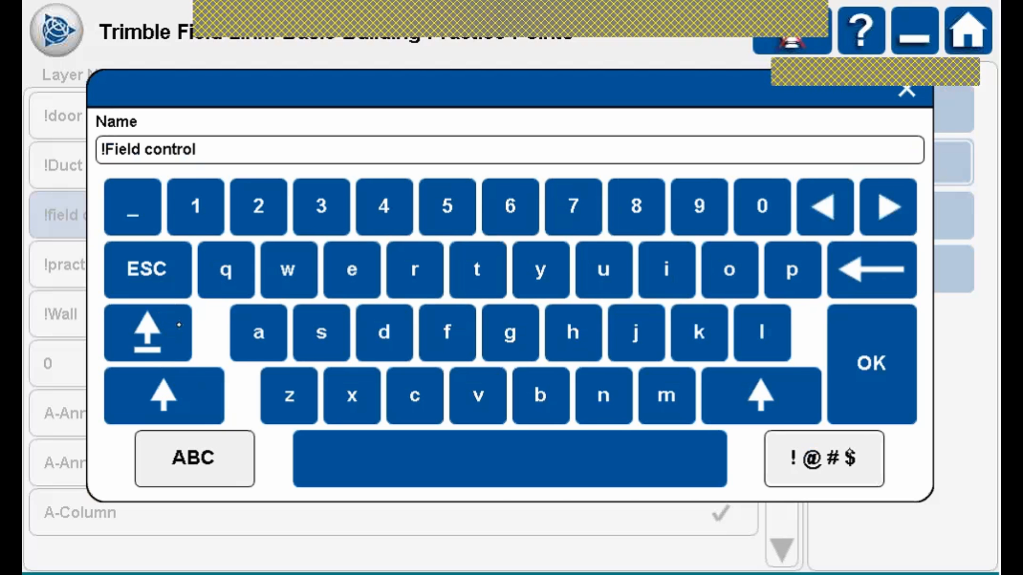
pyautogui.click(848, 455)
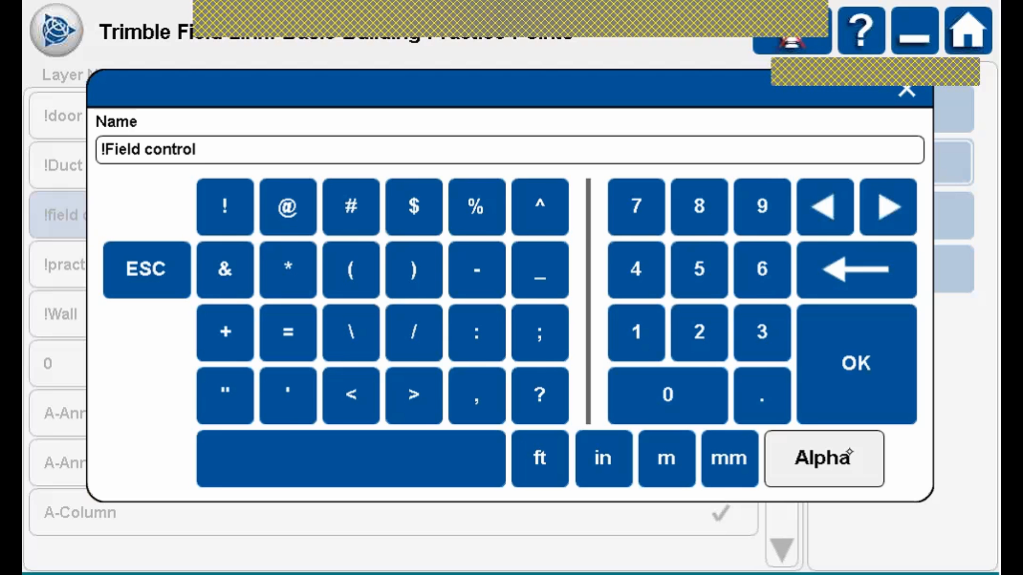
pyautogui.click(849, 452)
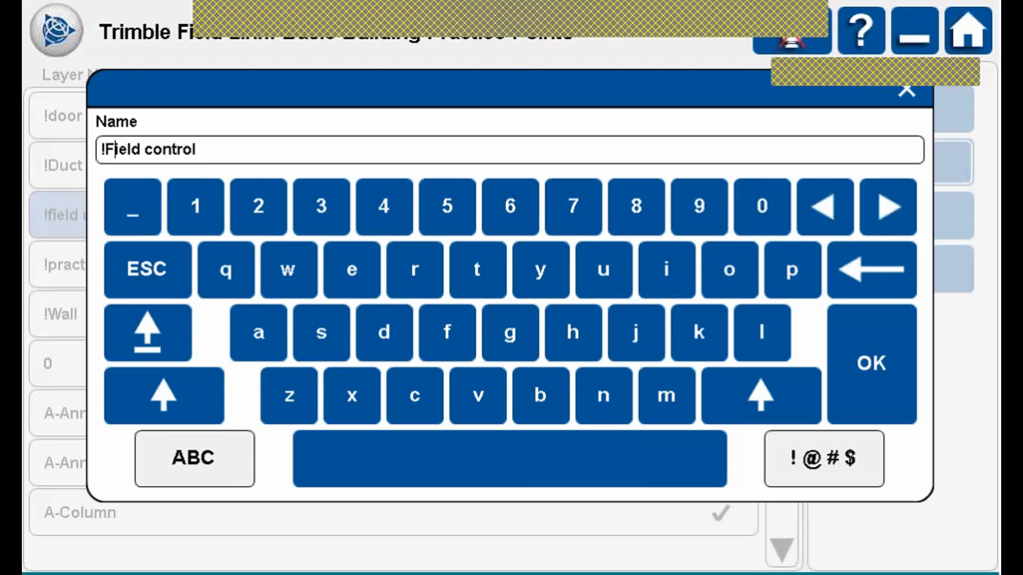
pyautogui.click(211, 454)
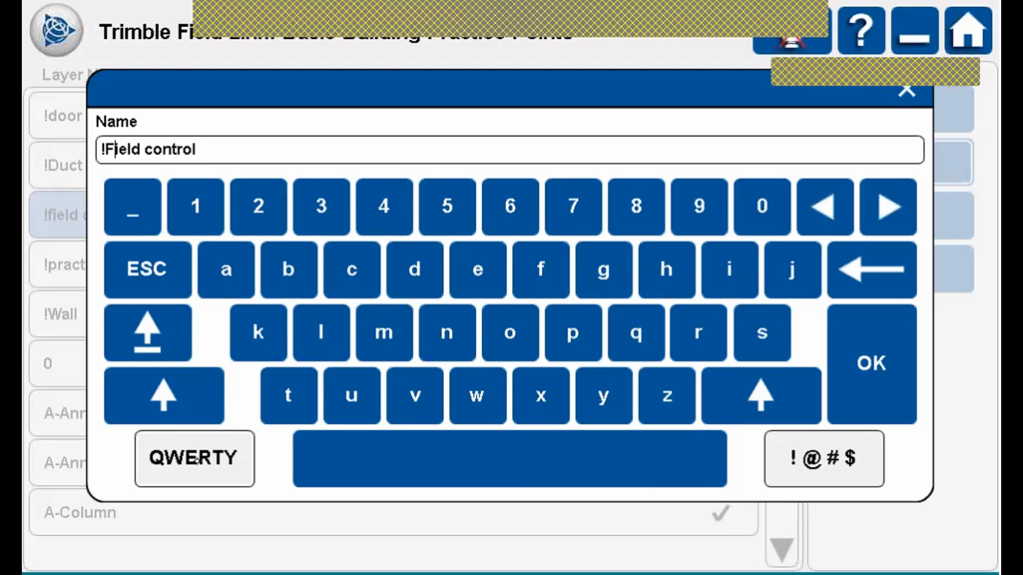
pyautogui.click(197, 458)
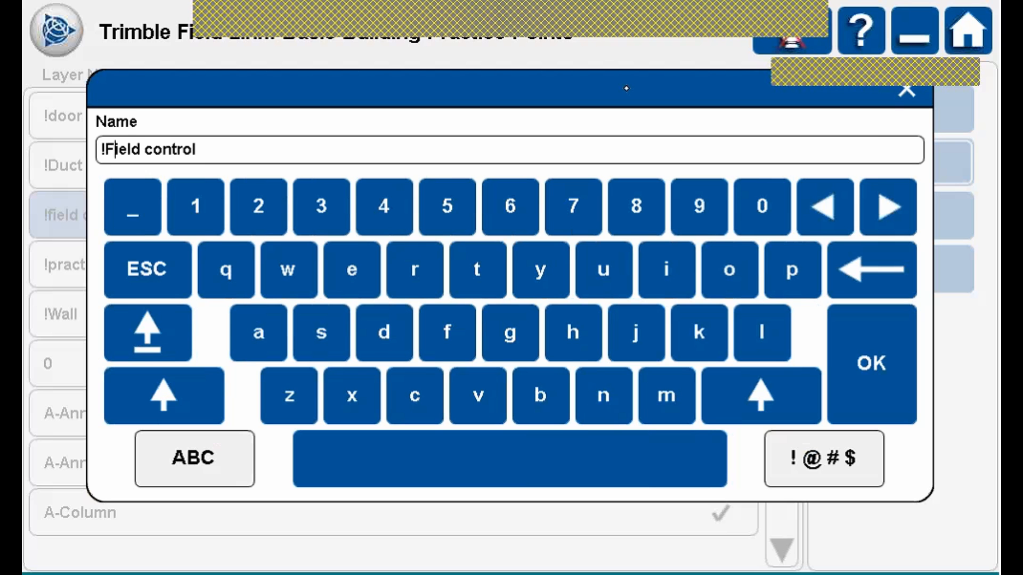
pyautogui.click(906, 89)
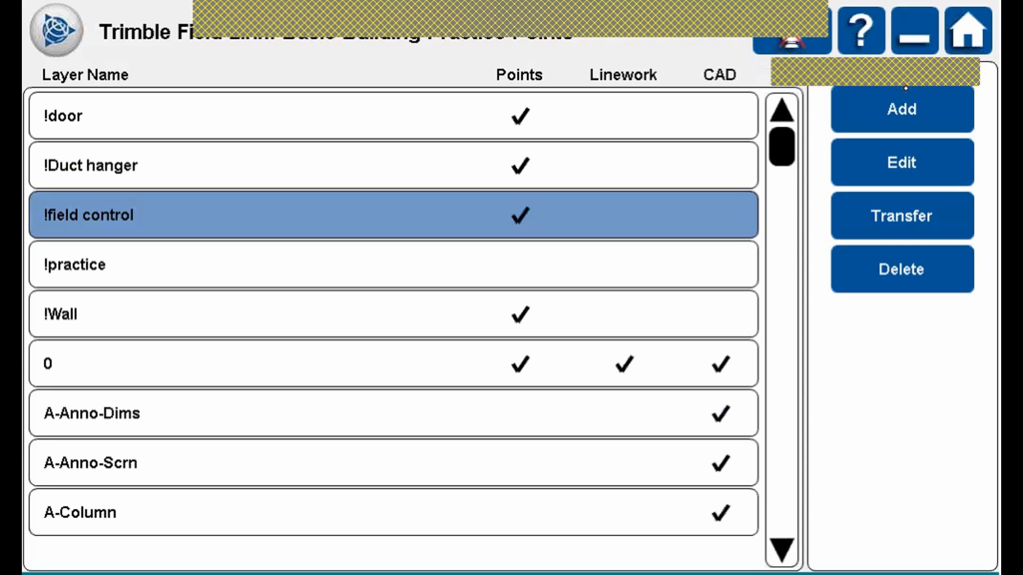
# Transfer the !door layer's points to the !practice layer.
pyautogui.click(547, 108)
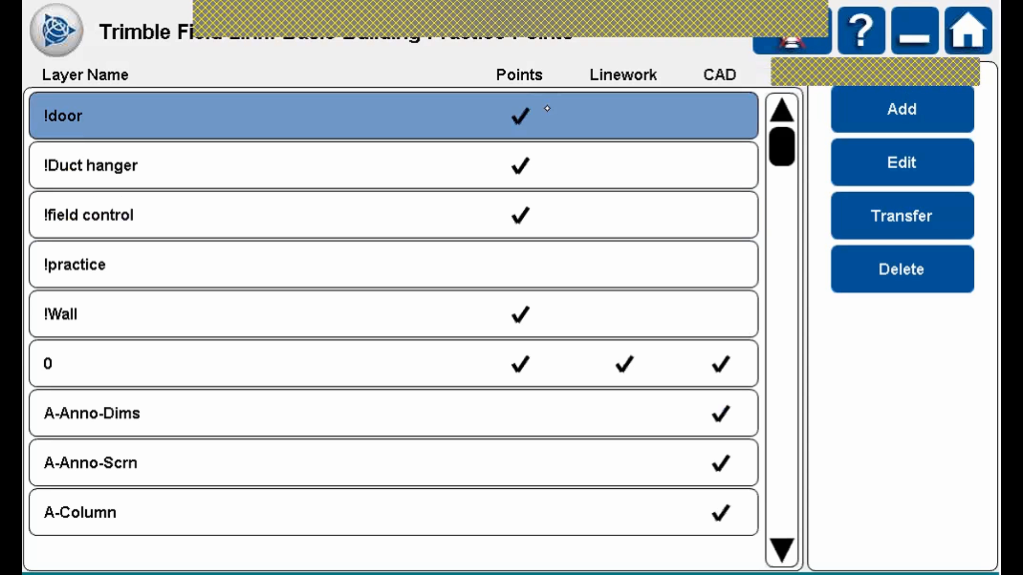
pyautogui.click(929, 218)
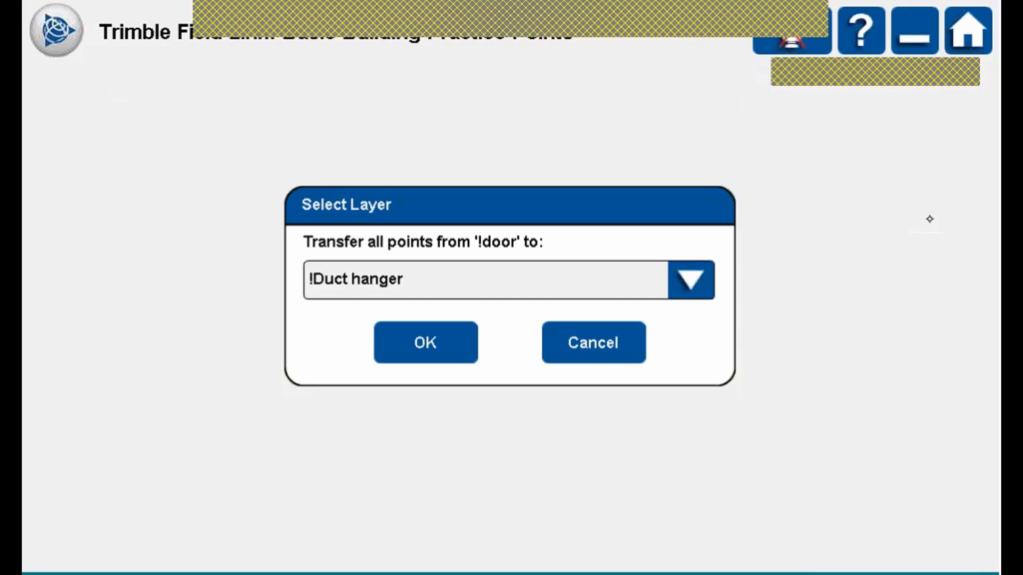
pyautogui.click(694, 277)
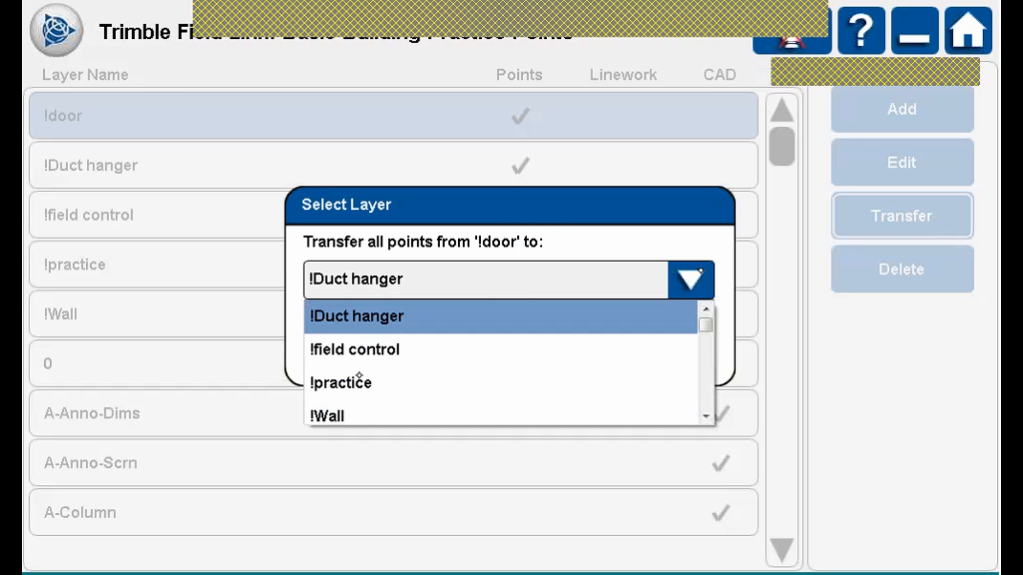
pyautogui.click(359, 376)
pyautogui.click(453, 337)
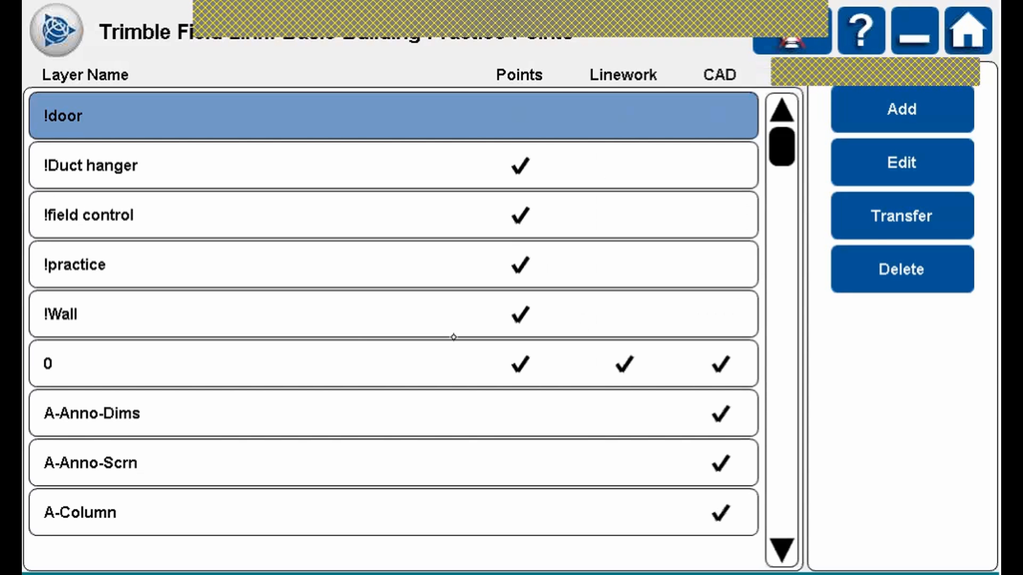
# Open the main menu and show its Create Data options.
pyautogui.click(79, 68)
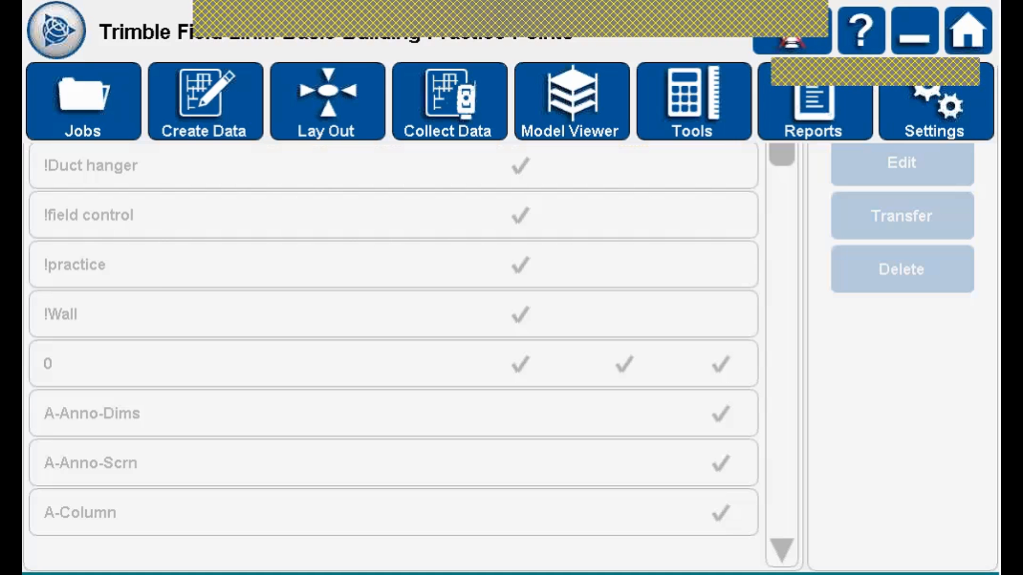
pyautogui.click(81, 100)
pyautogui.click(81, 100)
pyautogui.click(204, 100)
pyautogui.click(204, 100)
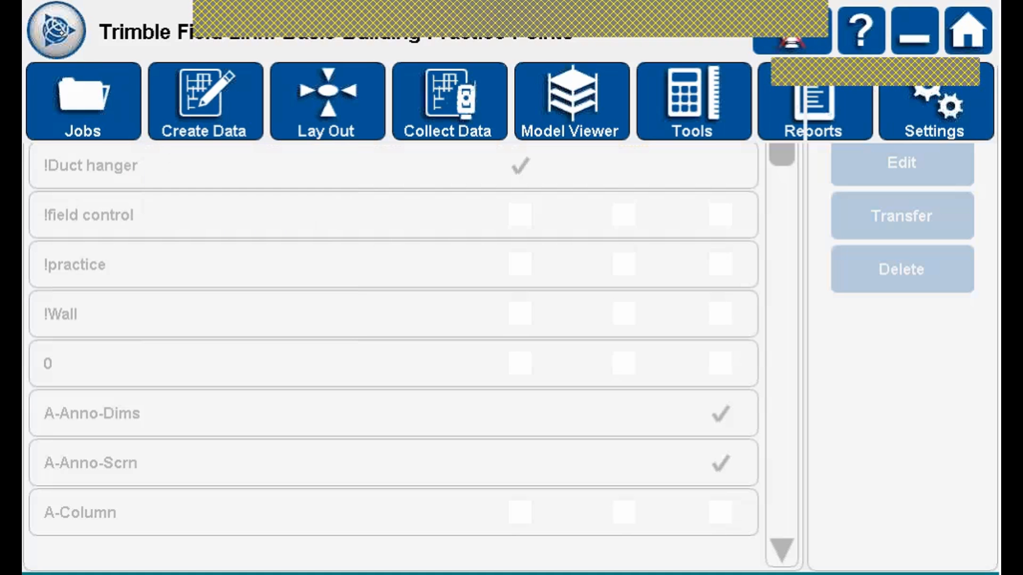
pyautogui.click(63, 33)
pyautogui.click(62, 33)
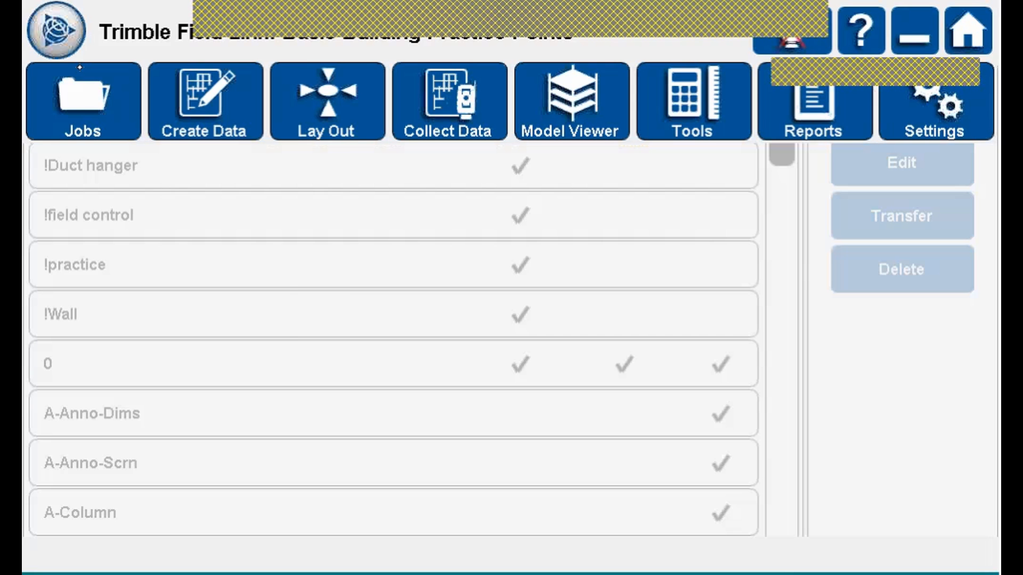
pyautogui.click(205, 102)
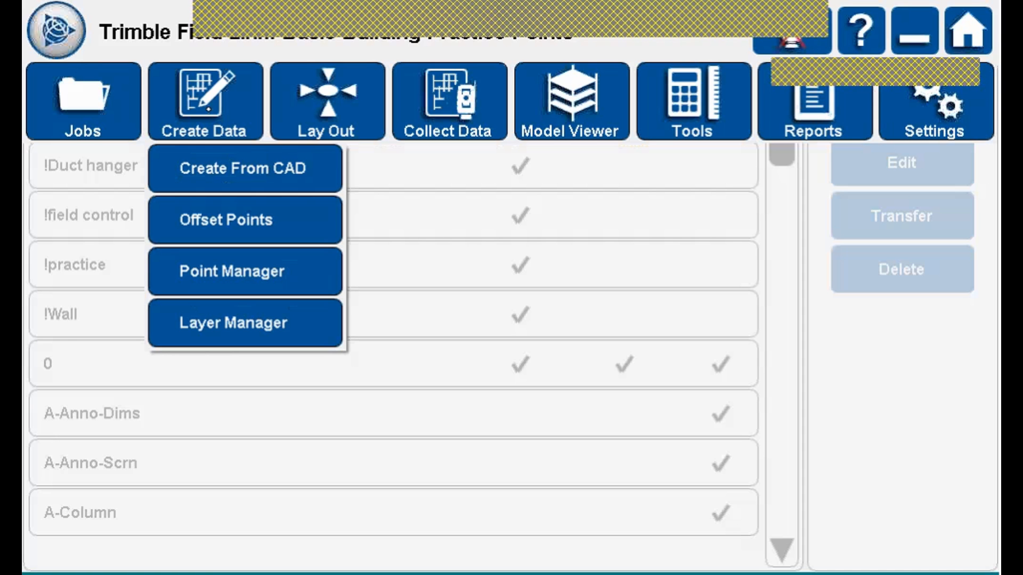
# Open the Point Manager, start then cancel a new point, and select point 1.
pyautogui.click(272, 273)
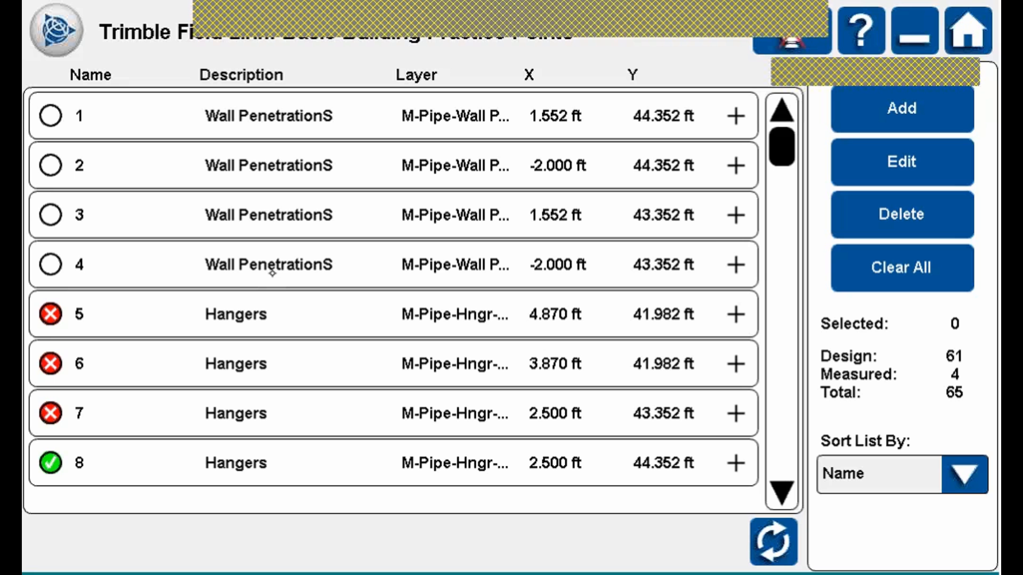
pyautogui.click(932, 108)
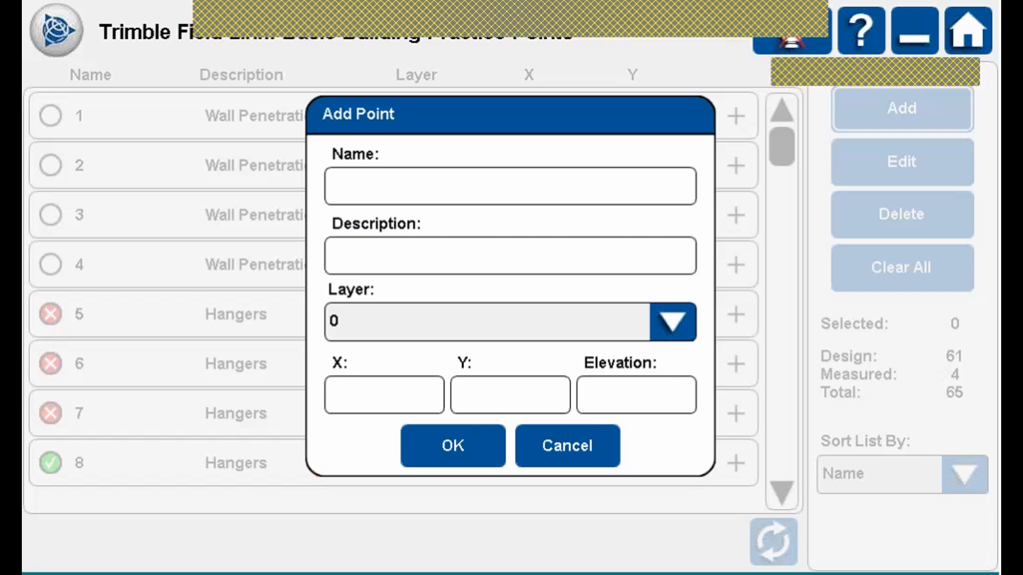
pyautogui.click(677, 322)
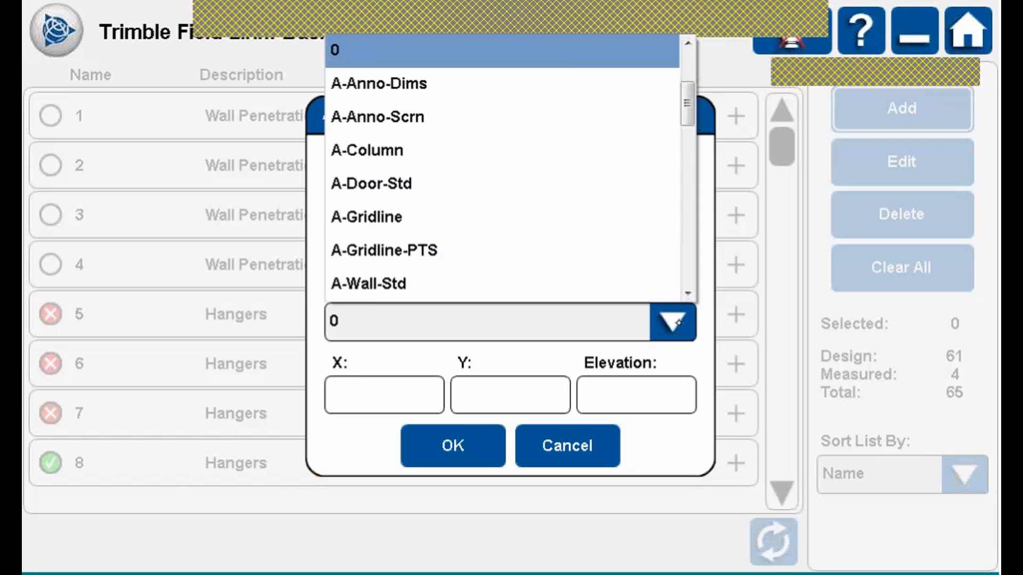
pyautogui.click(677, 322)
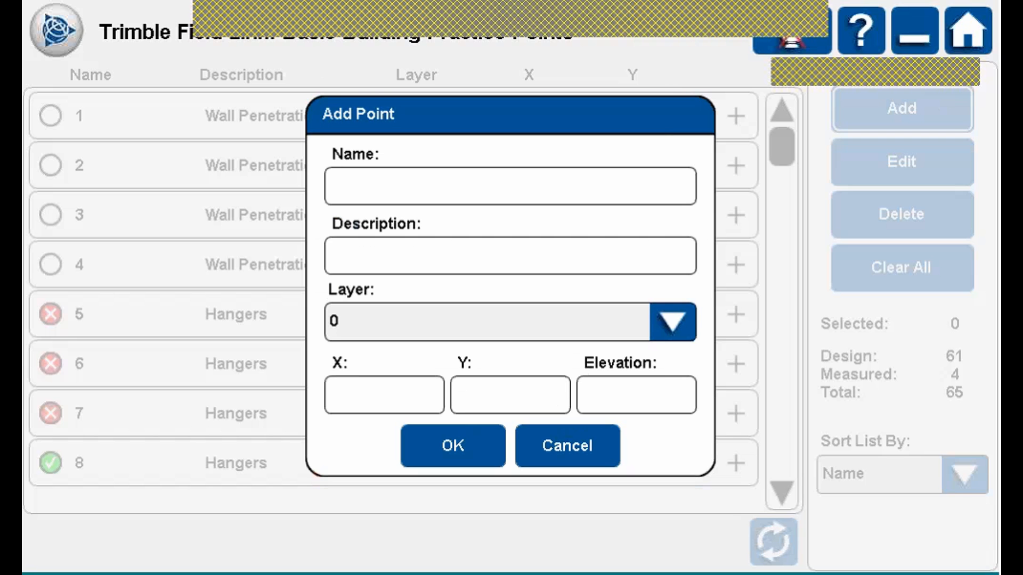
pyautogui.click(584, 446)
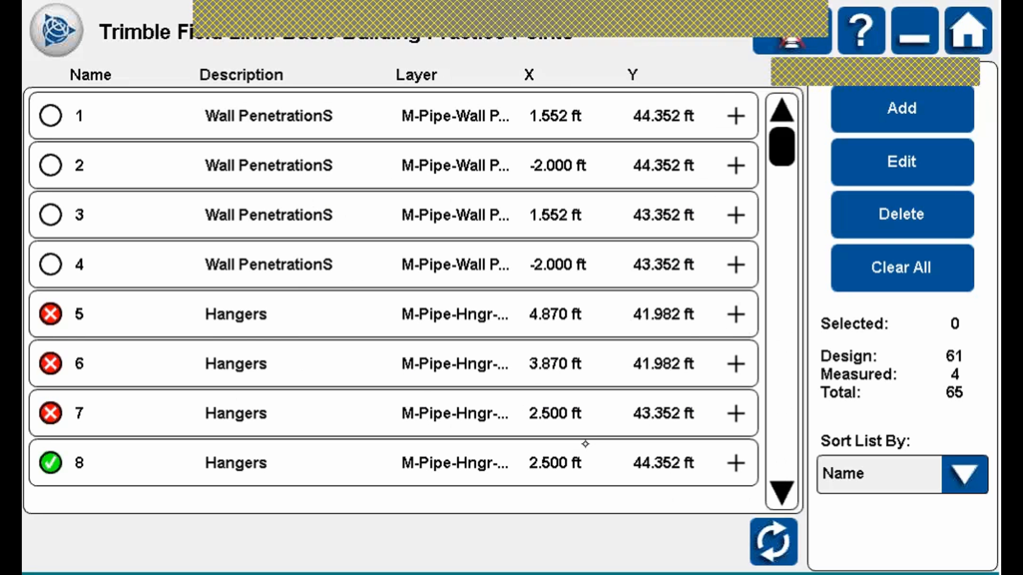
pyautogui.click(363, 110)
# Edit point 1, correcting its description from Wall PenetrationS to Wall Penetration.
pyautogui.click(925, 164)
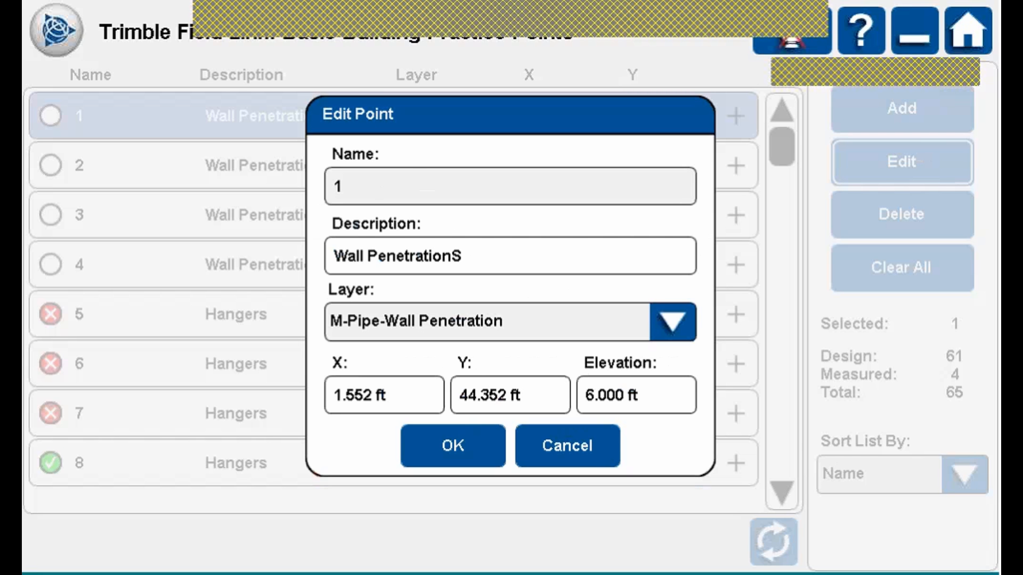
pyautogui.click(499, 255)
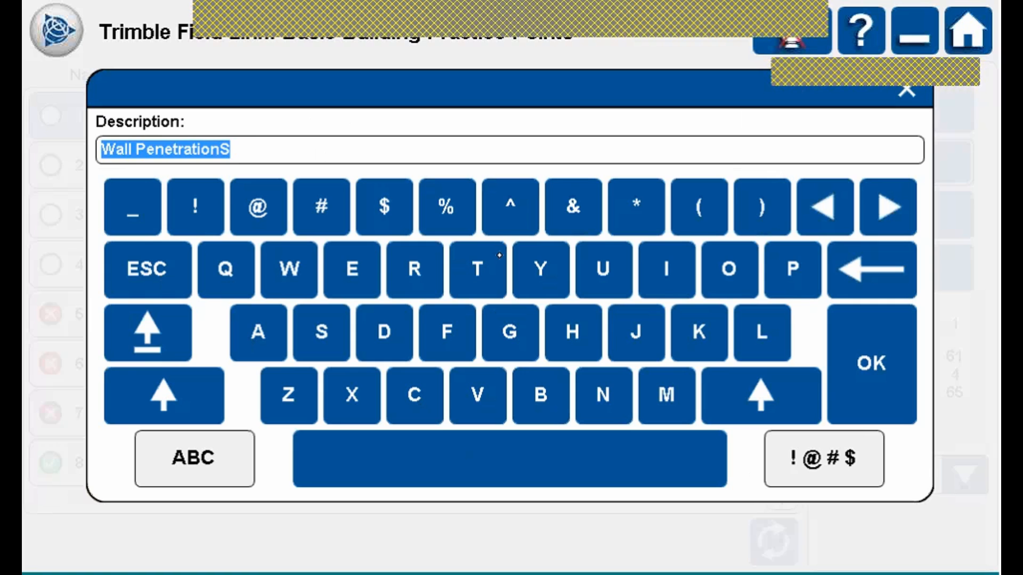
pyautogui.click(254, 142)
pyautogui.click(871, 270)
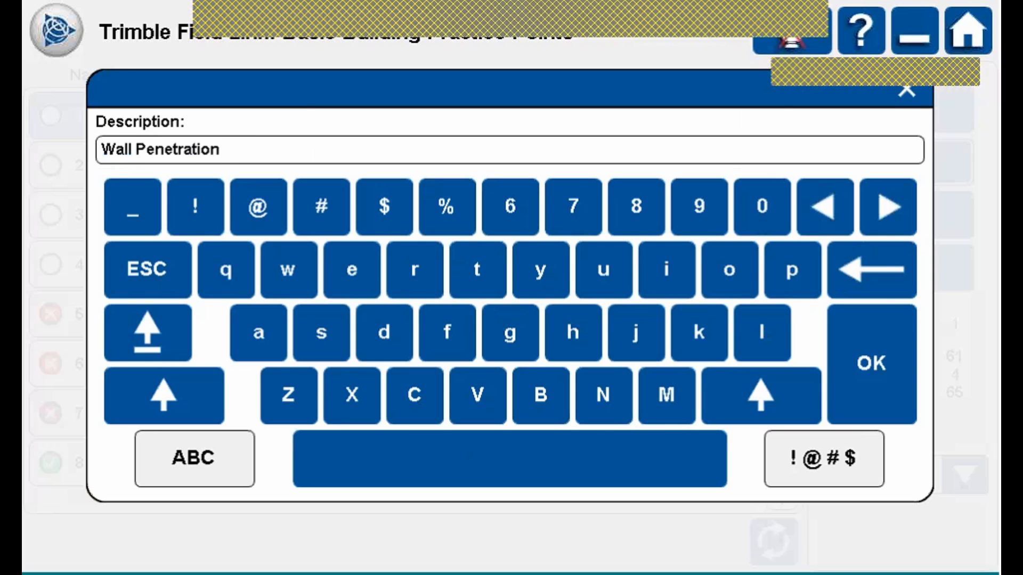
pyautogui.click(871, 364)
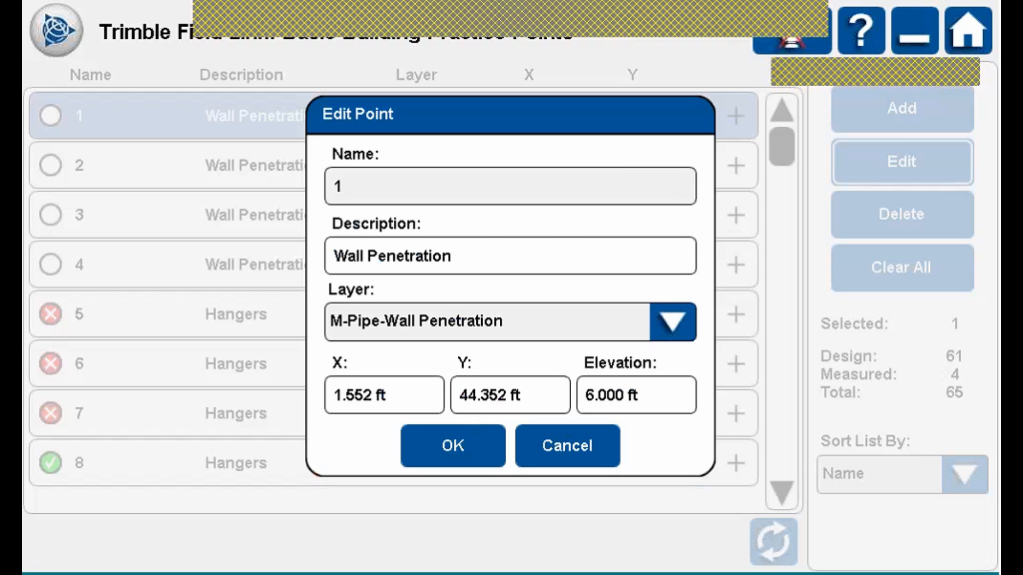
# Set point 1's elevation to 8.000 ft and save the point.
pyautogui.click(672, 322)
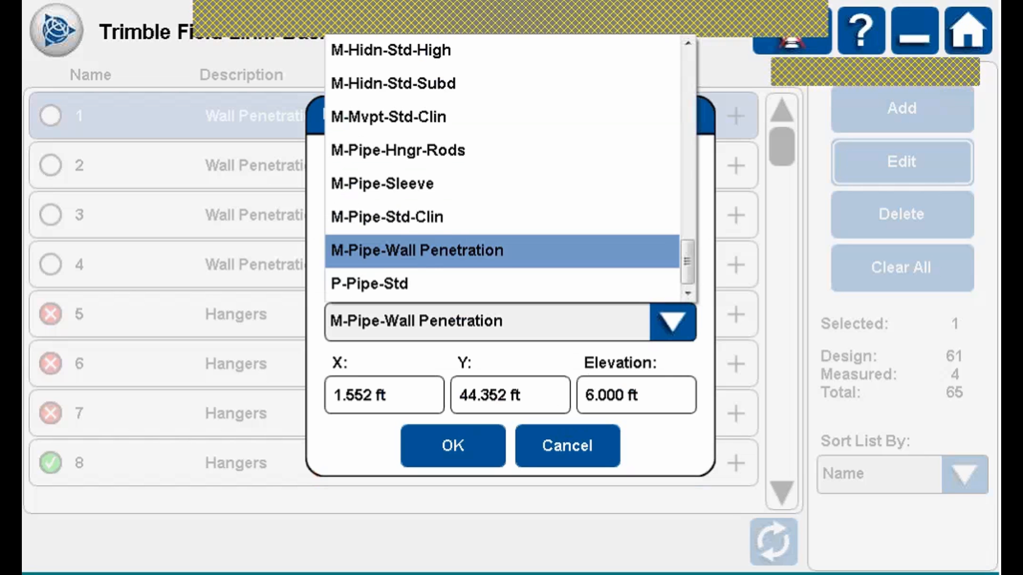
pyautogui.click(672, 321)
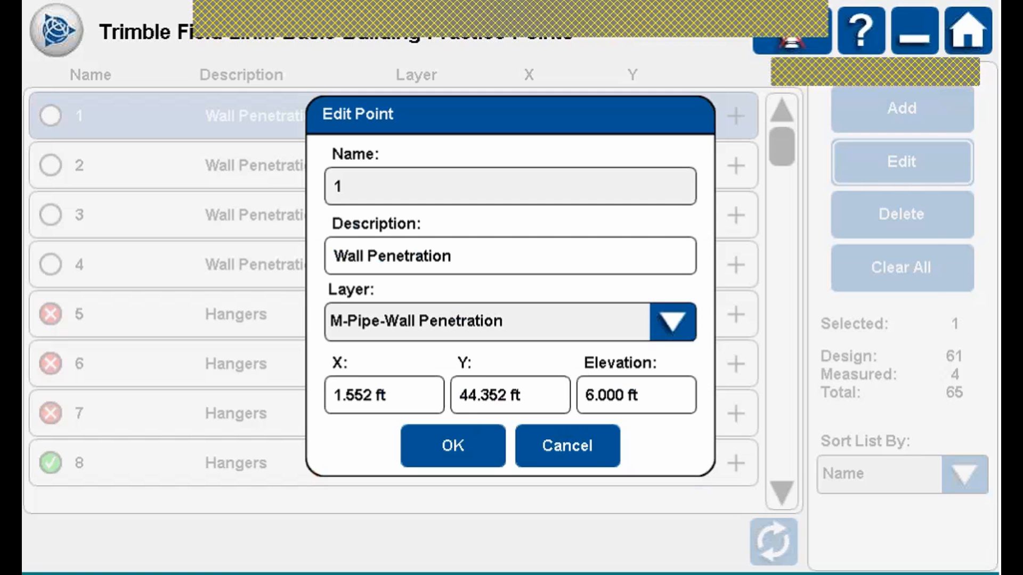
pyautogui.click(636, 395)
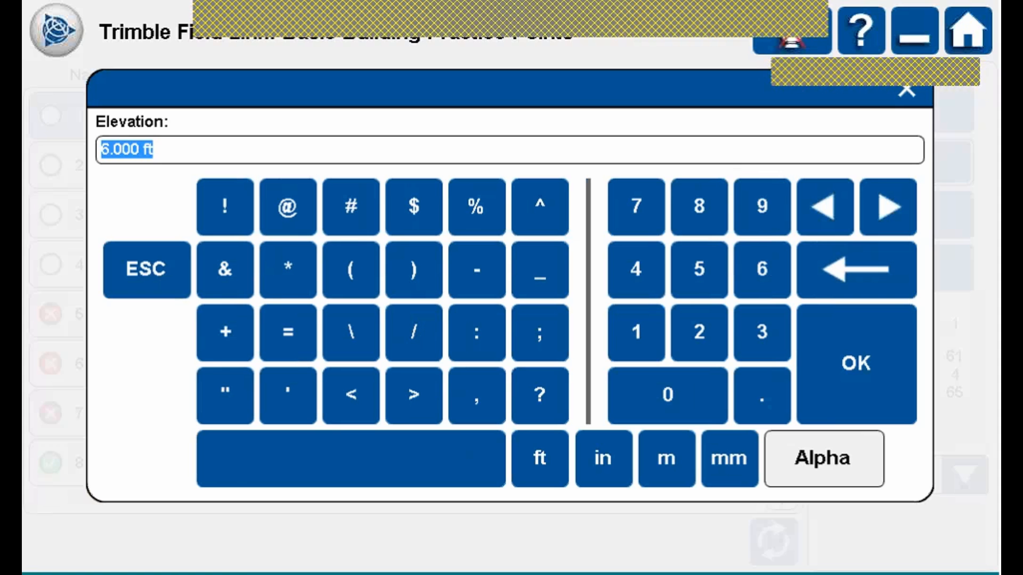
pyautogui.click(699, 206)
pyautogui.click(539, 458)
pyautogui.click(845, 348)
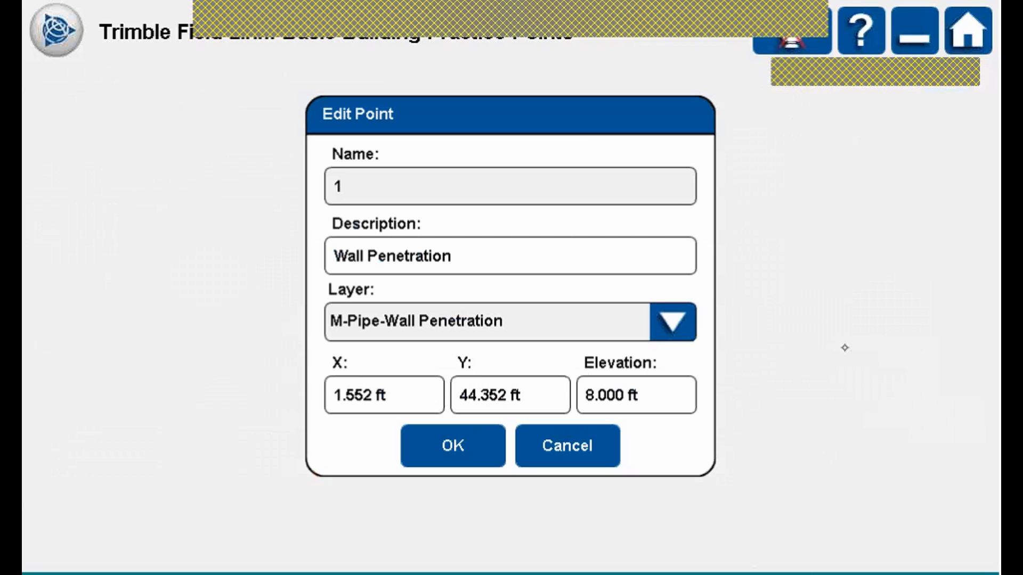
pyautogui.click(458, 435)
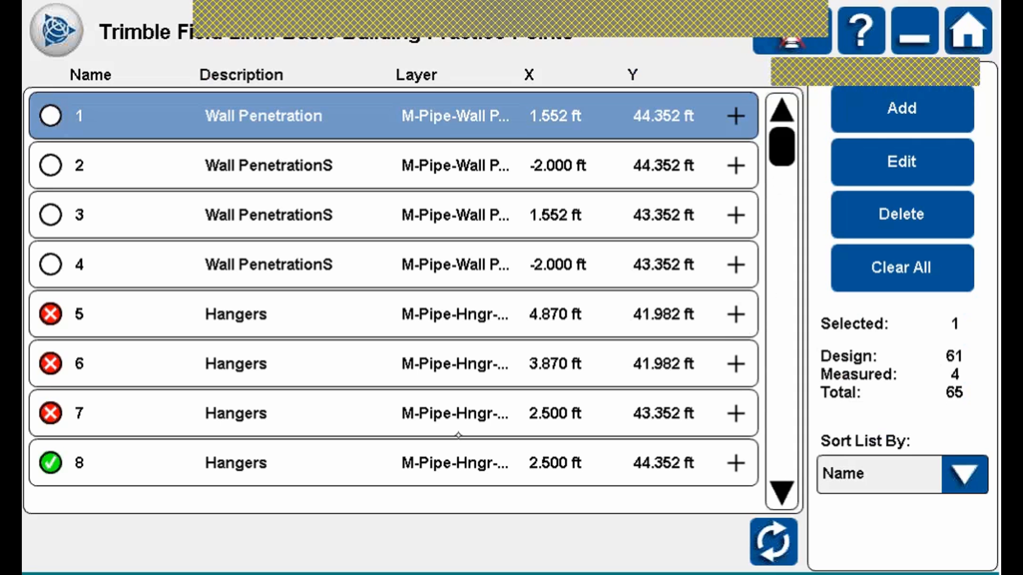
# Start deleting point 1, cancel, and clear the selection.
pyautogui.click(929, 212)
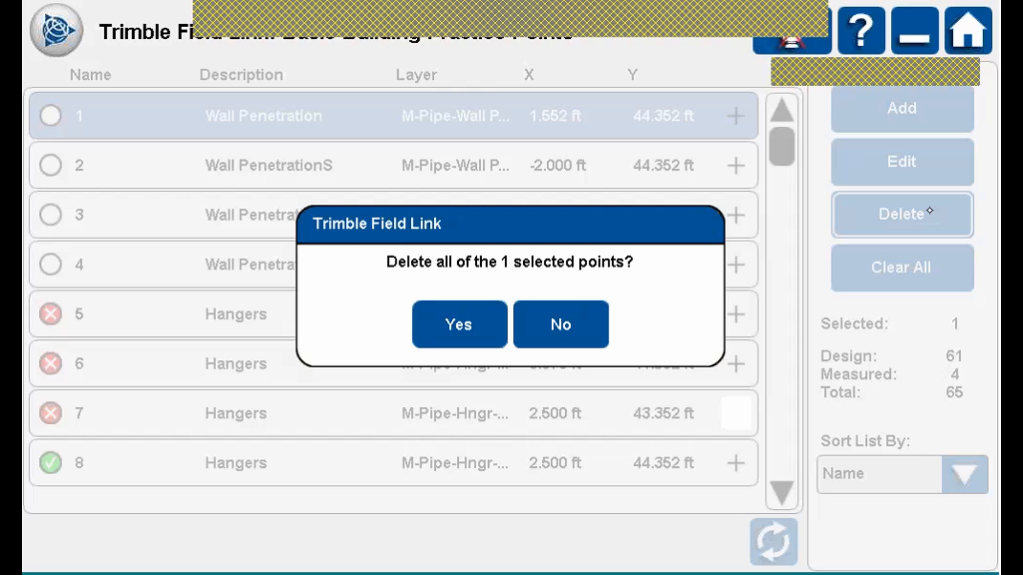
pyautogui.click(604, 310)
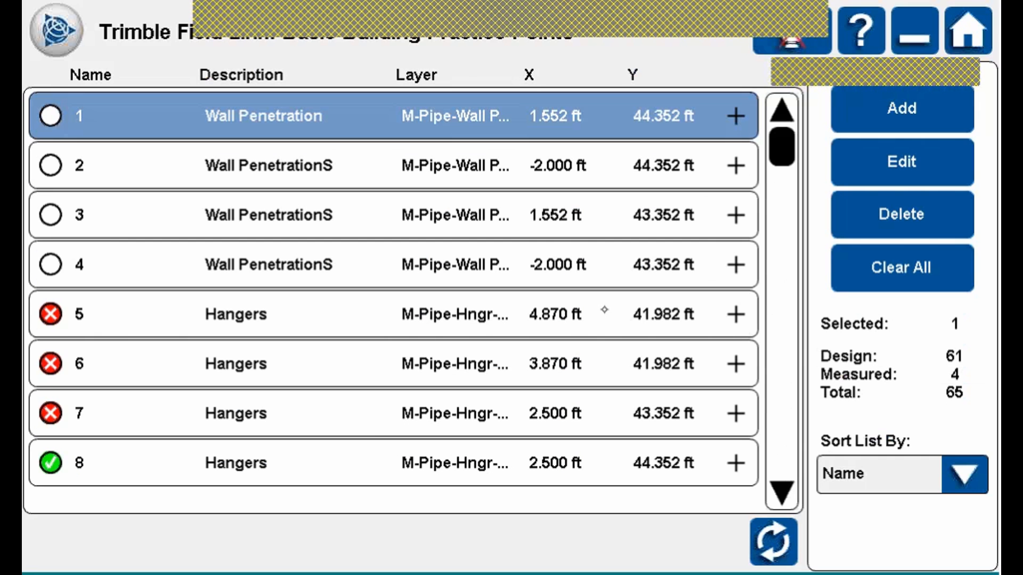
pyautogui.click(901, 267)
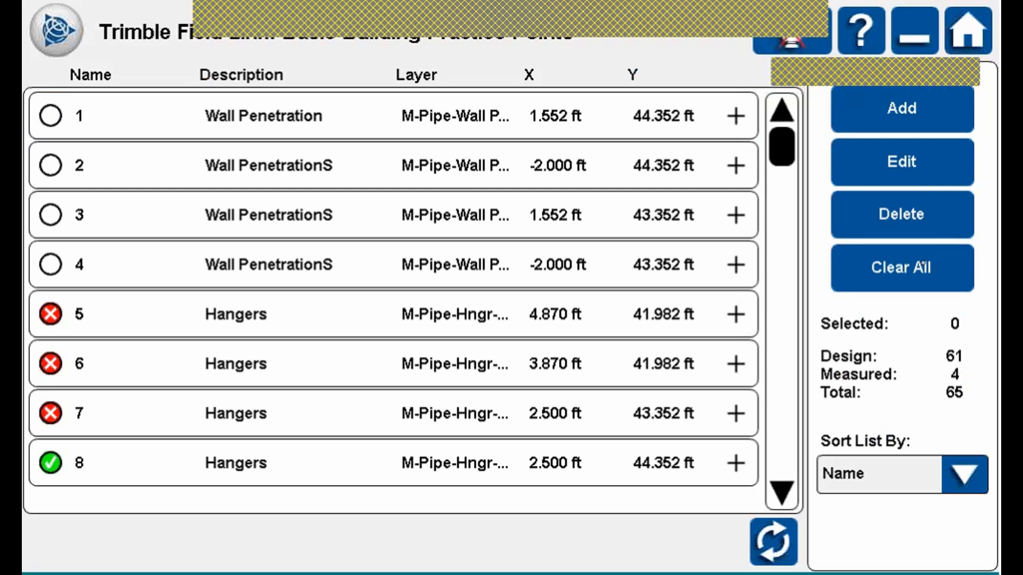
# Practise selecting points 2, 5, 4 and 3, then clear them all.
pyautogui.click(517, 179)
pyautogui.click(503, 314)
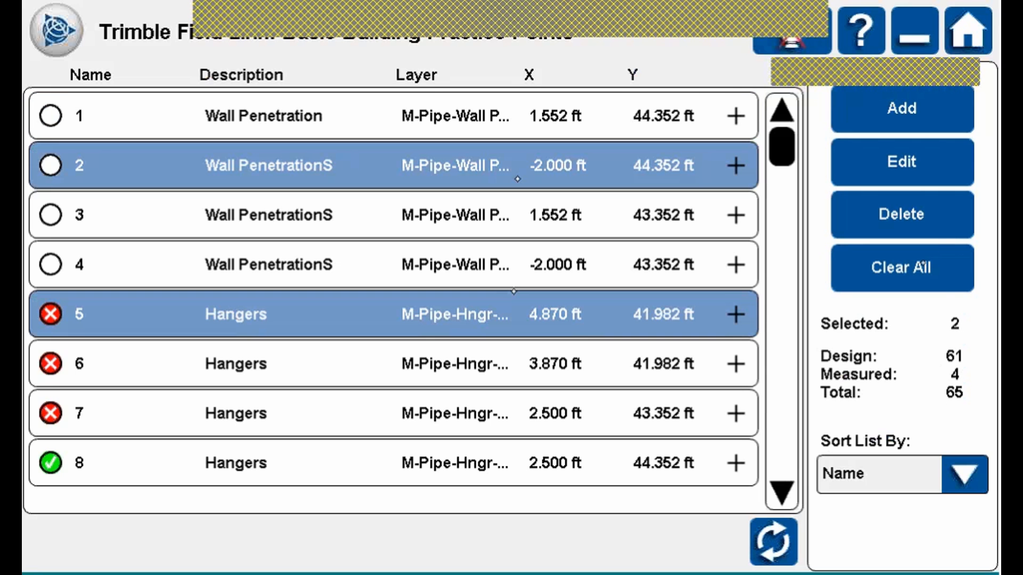
pyautogui.click(503, 264)
pyautogui.click(502, 223)
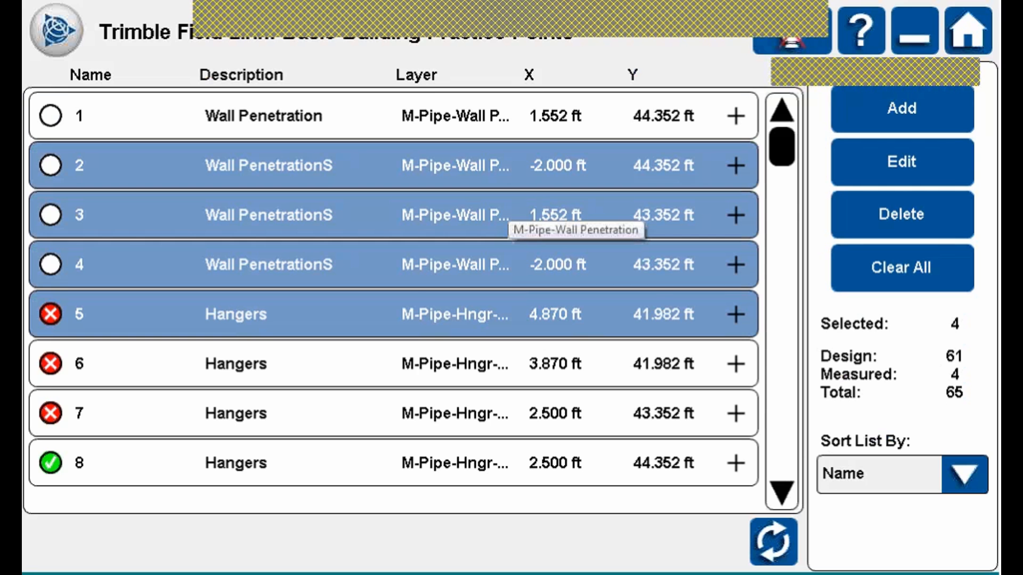
pyautogui.click(931, 266)
# Select hanger points 5–8, then clear the selection.
pyautogui.click(498, 362)
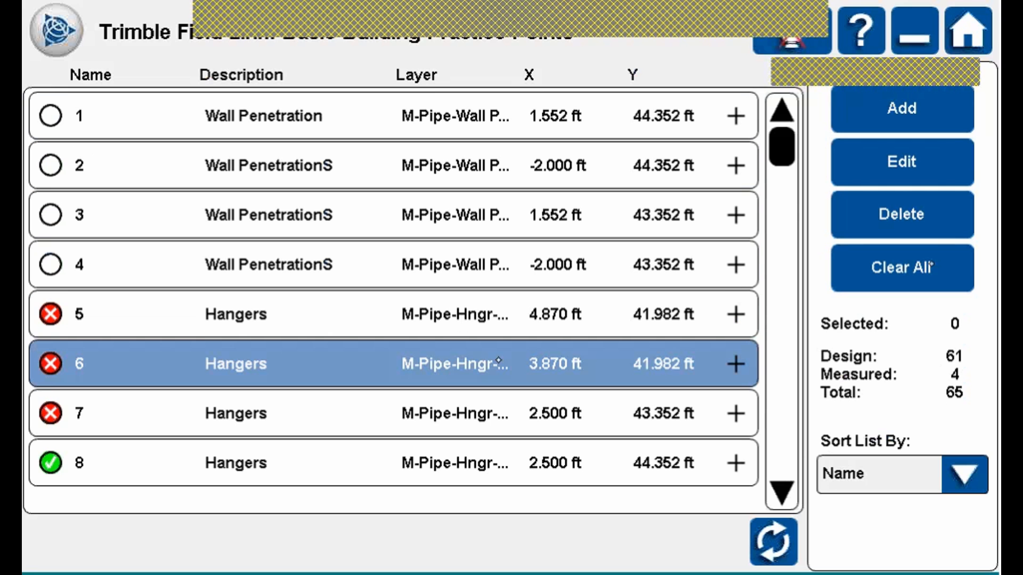
pyautogui.click(498, 320)
pyautogui.click(463, 409)
pyautogui.click(466, 463)
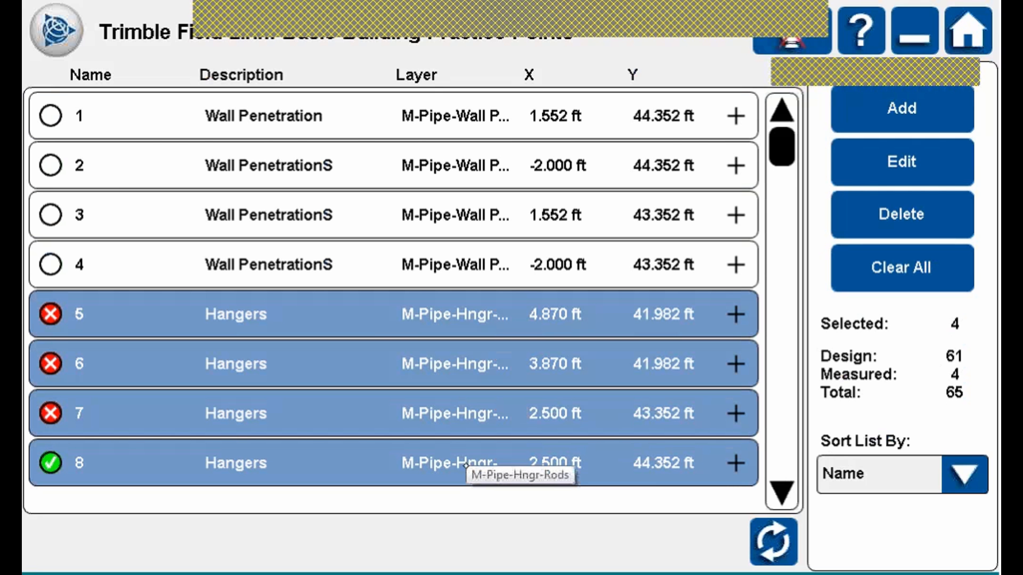
pyautogui.click(932, 268)
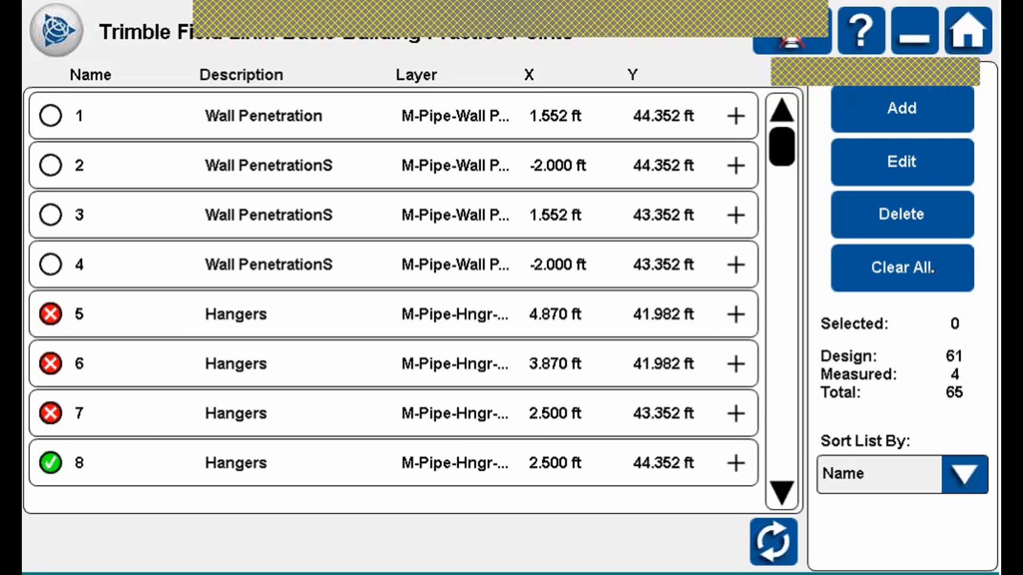
# Select wall penetration points 4, 3, 2 and 1 in the list.
pyautogui.click(334, 264)
pyautogui.click(347, 205)
pyautogui.click(365, 158)
pyautogui.click(371, 111)
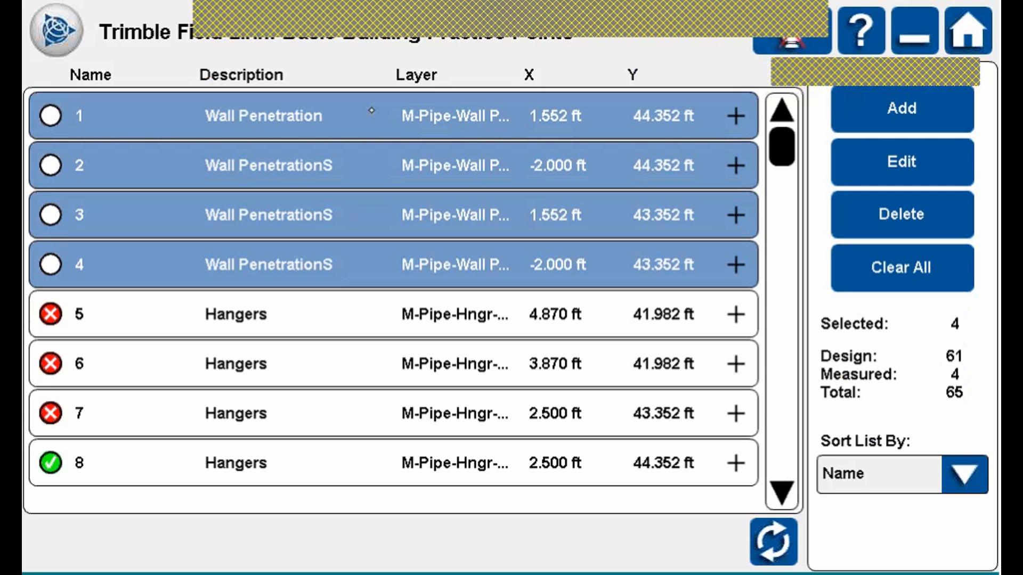
# Zoom the plan view in on the wall penetration area.
pyautogui.click(773, 542)
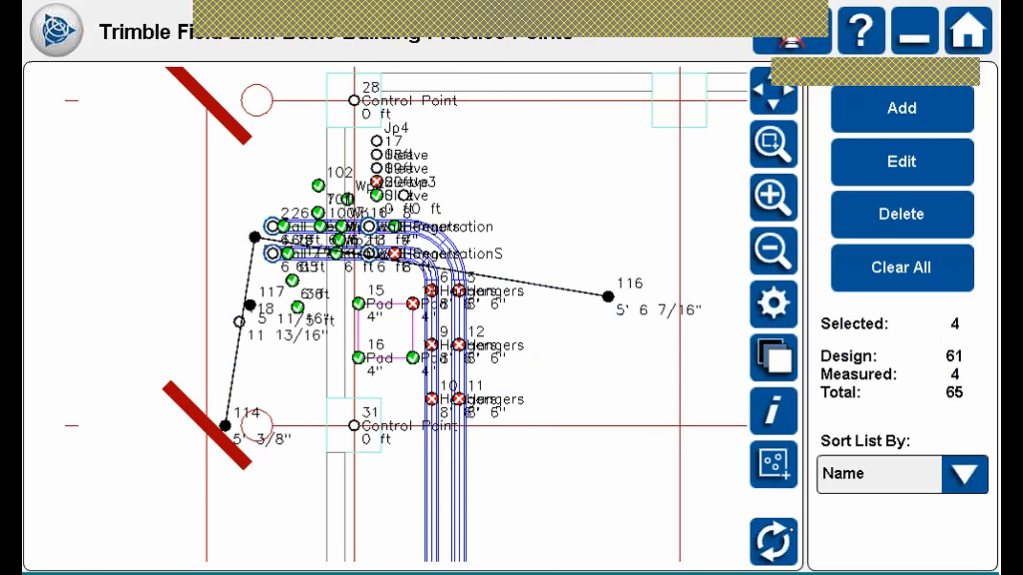
pyautogui.click(794, 151)
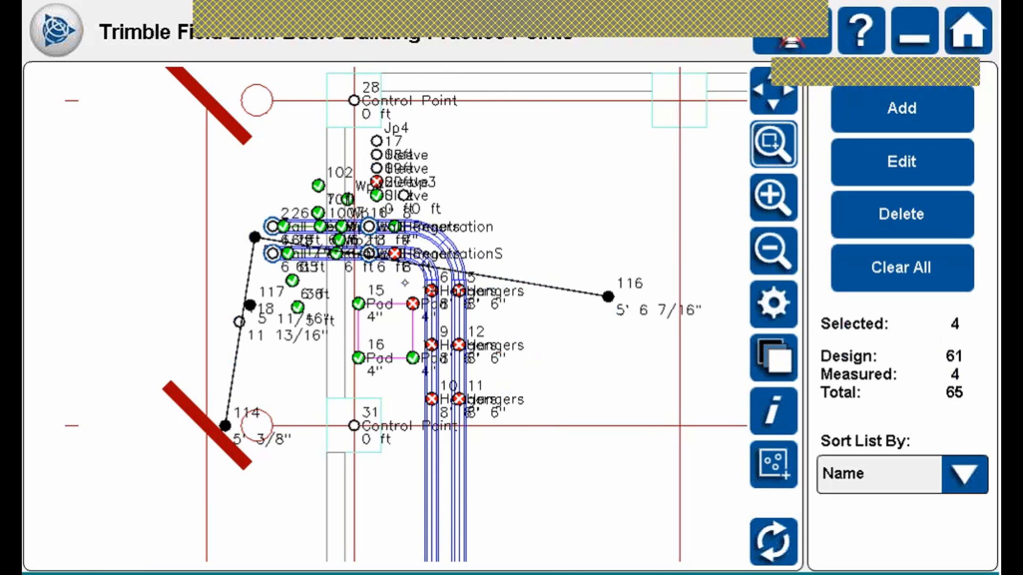
pyautogui.moveTo(234, 201); pyautogui.dragTo(409, 288)
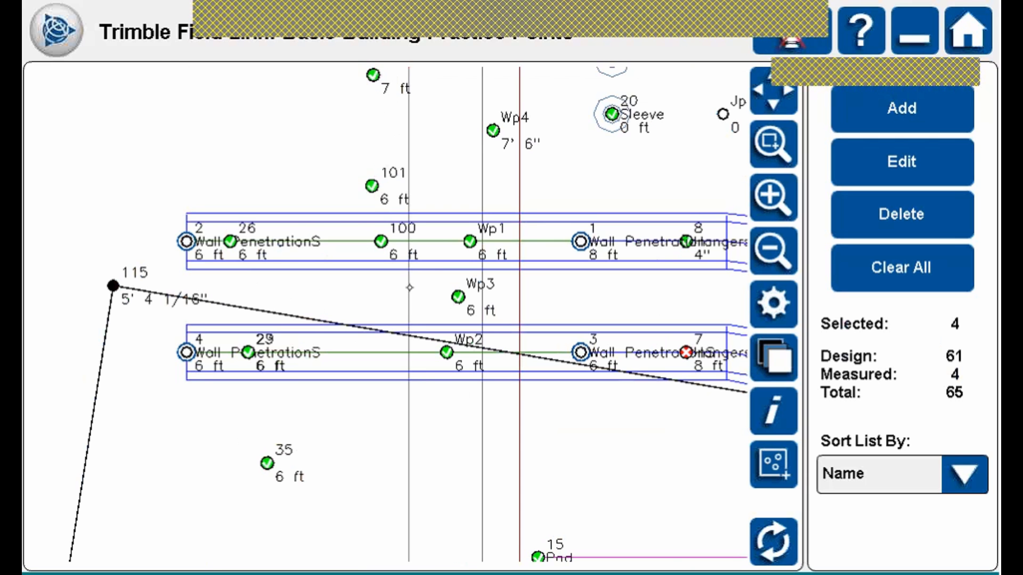
# Toggle point 2 off and on, leaving it selected.
pyautogui.click(186, 241)
pyautogui.click(187, 241)
pyautogui.click(187, 241)
pyautogui.click(186, 242)
# Add points 35, 26, 100, 101, Wp1, Wp3 and Wp2 to the selection.
pyautogui.click(267, 463)
pyautogui.scroll(1, 249, 353)
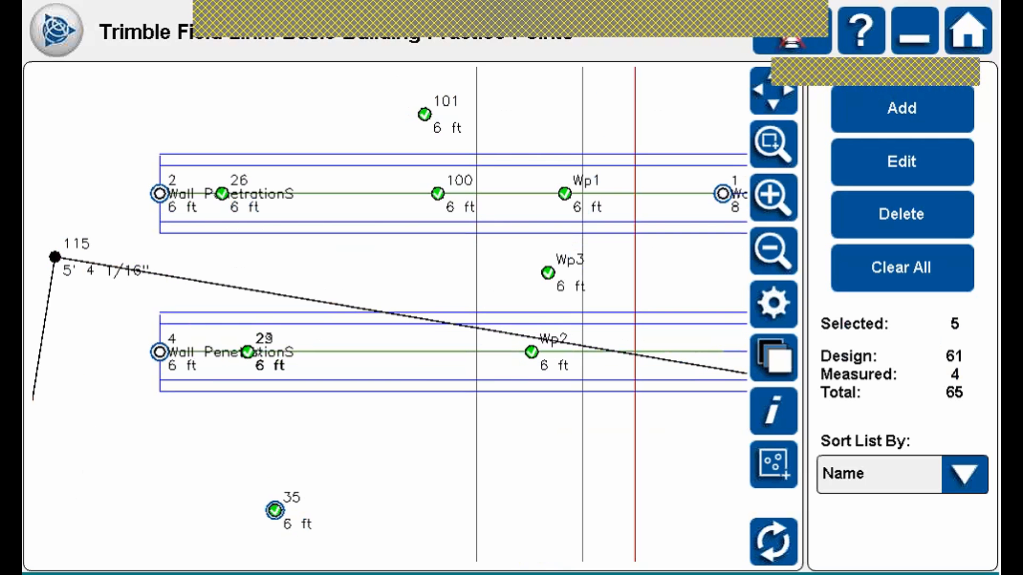
pyautogui.click(222, 193)
pyautogui.click(438, 194)
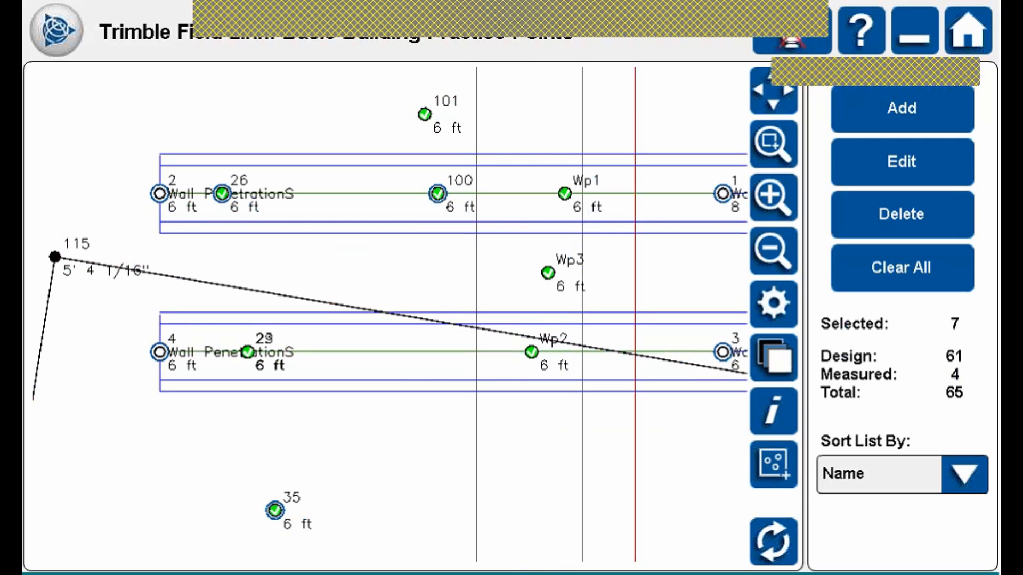
pyautogui.click(428, 110)
pyautogui.click(566, 197)
pyautogui.click(554, 278)
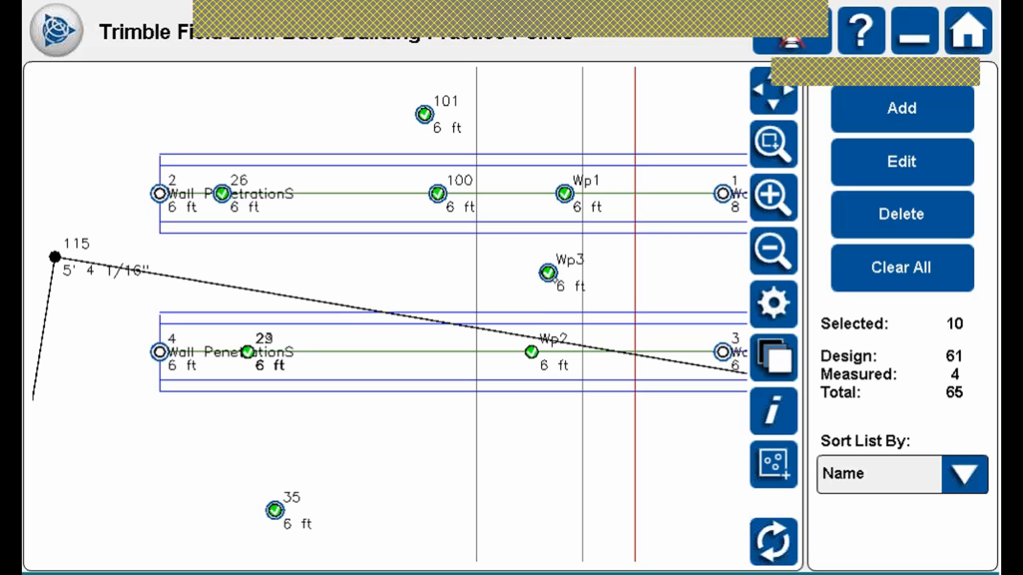
pyautogui.click(541, 346)
# Sort the point list by Layer.
pyautogui.click(773, 541)
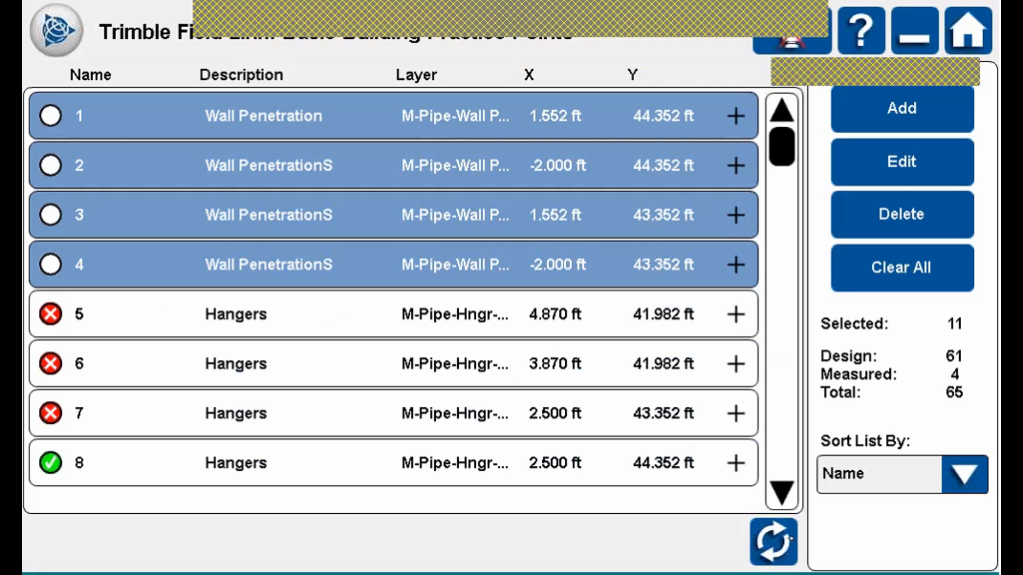
pyautogui.moveTo(787, 159)
pyautogui.mouseDown()
pyautogui.moveTo(788, 442)
pyautogui.moveTo(781, 148)
pyautogui.mouseUp()
pyautogui.click(879, 473)
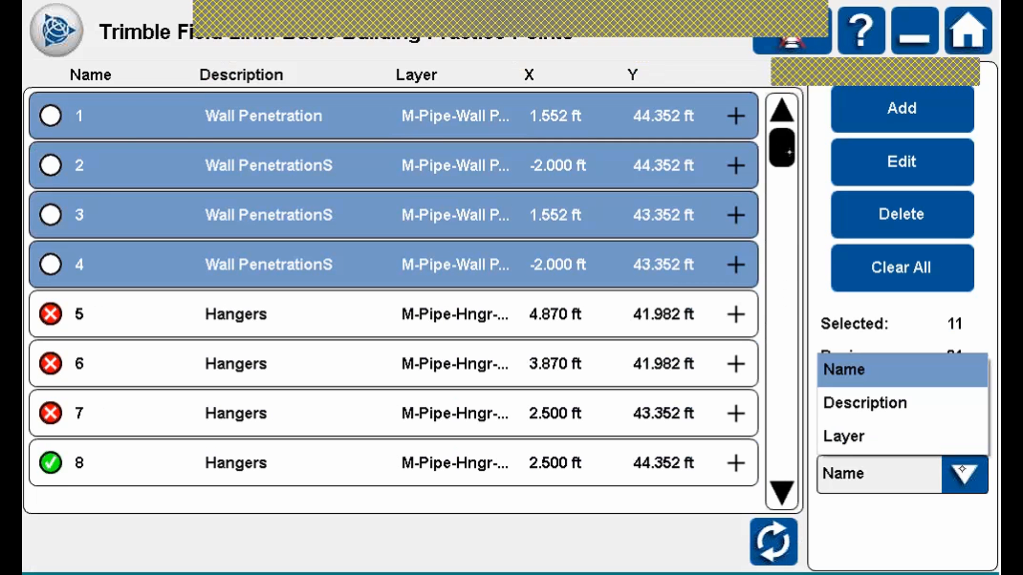
pyautogui.click(869, 440)
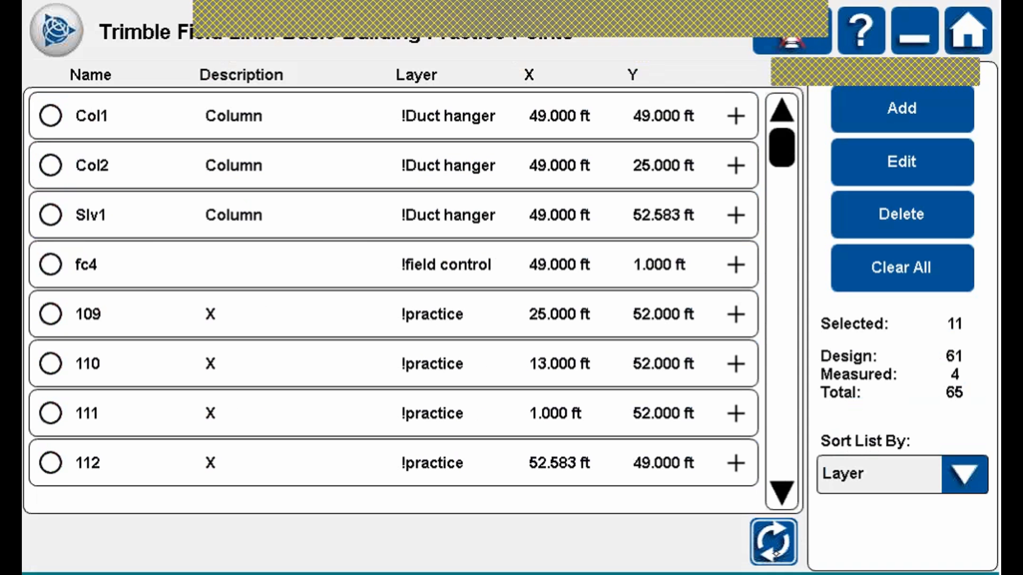
# Zoom to the whole drawing, clear the selection, and show the Create Data tools.
pyautogui.click(773, 542)
pyautogui.click(773, 92)
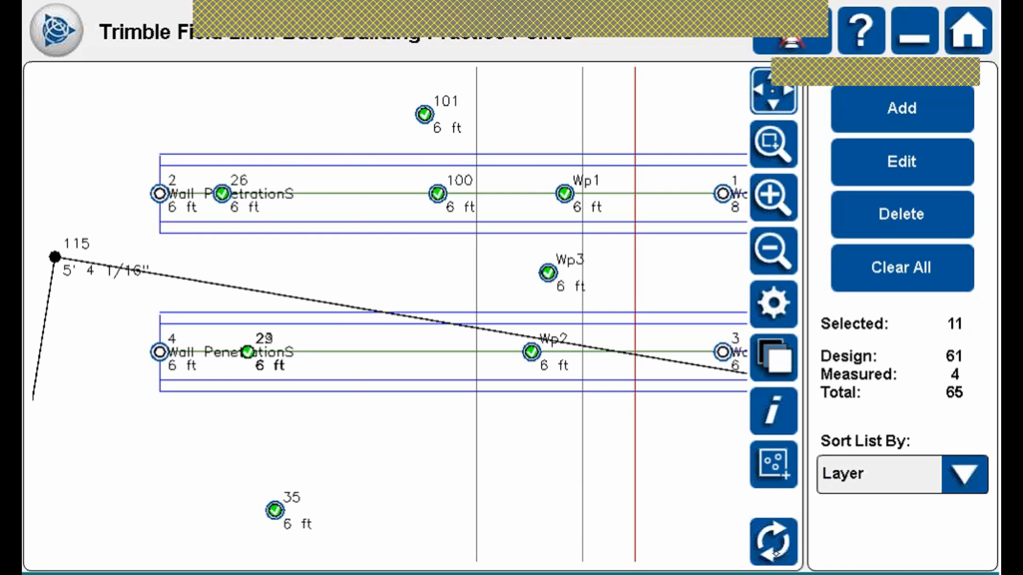
pyautogui.click(905, 266)
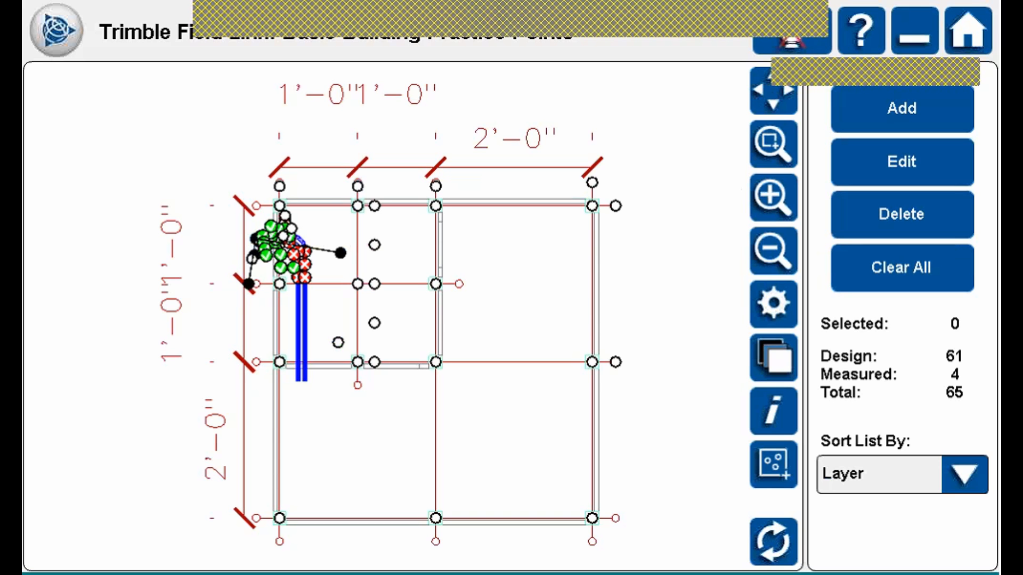
pyautogui.click(56, 30)
pyautogui.click(203, 73)
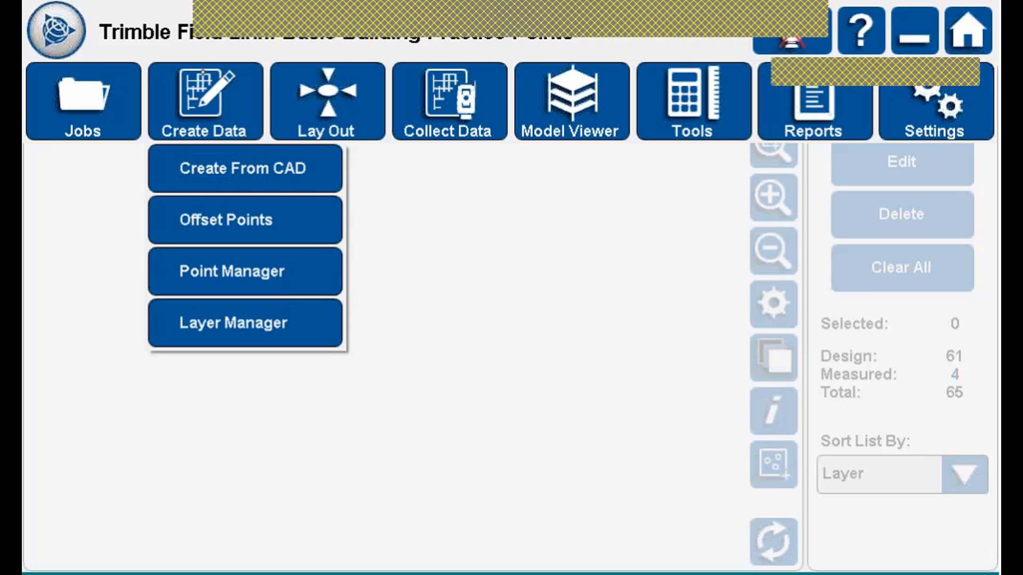
# Open Offset Points and switch it to Single offset mode.
pyautogui.click(264, 204)
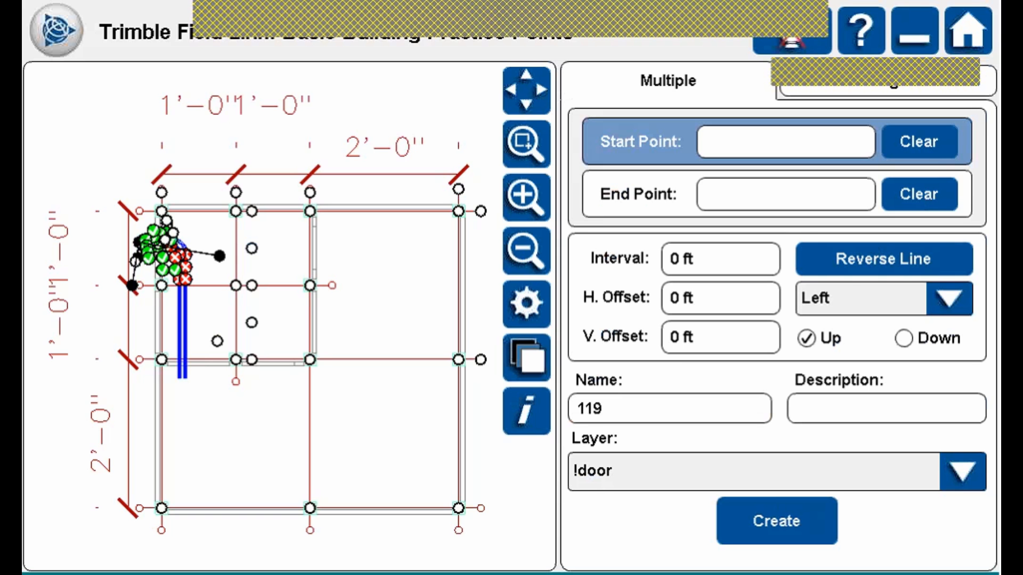
pyautogui.click(902, 83)
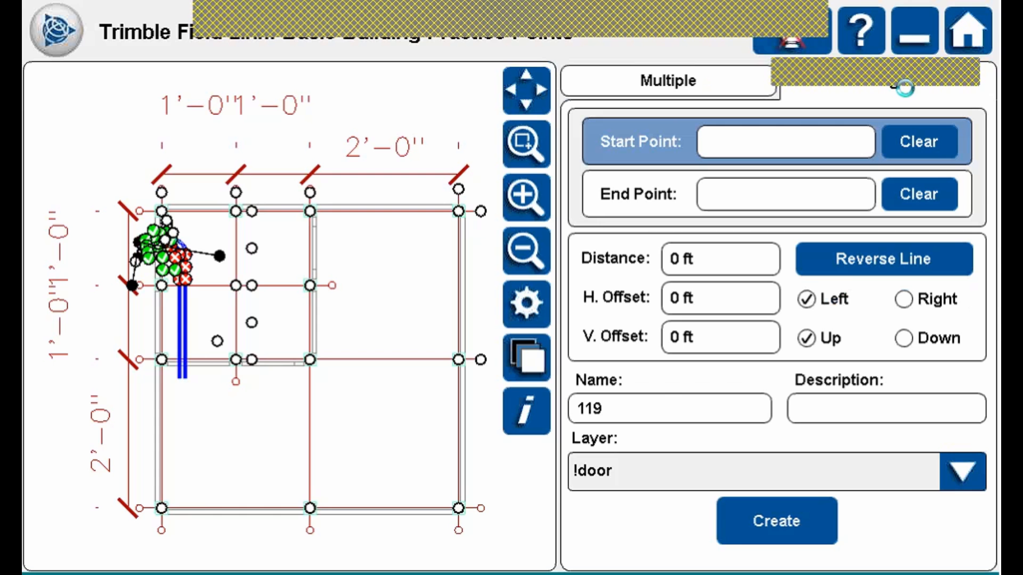
# Zoom and pan to control point 24 and make it the Start Point.
pyautogui.click(543, 133)
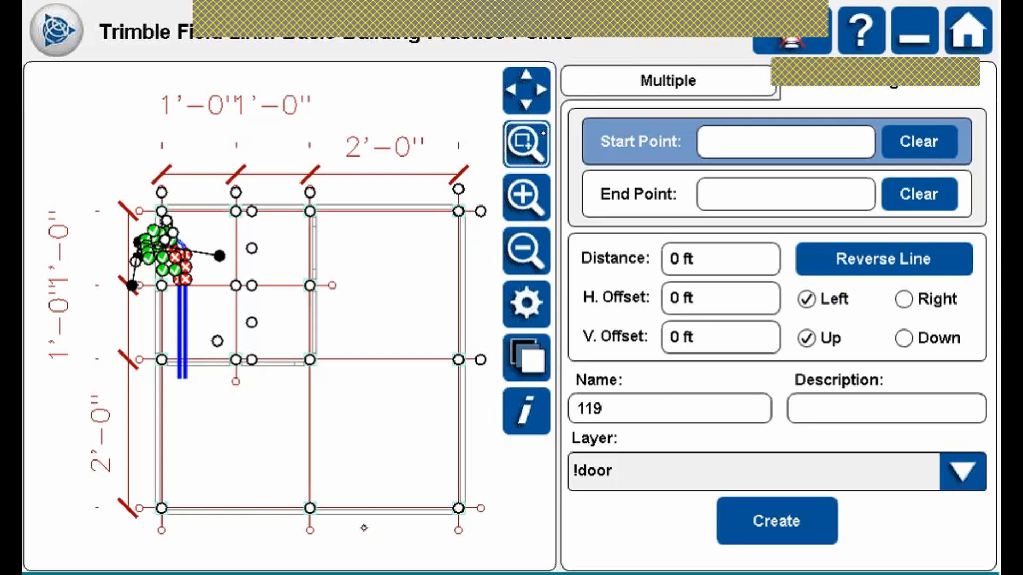
pyautogui.moveTo(254, 436); pyautogui.dragTo(364, 531)
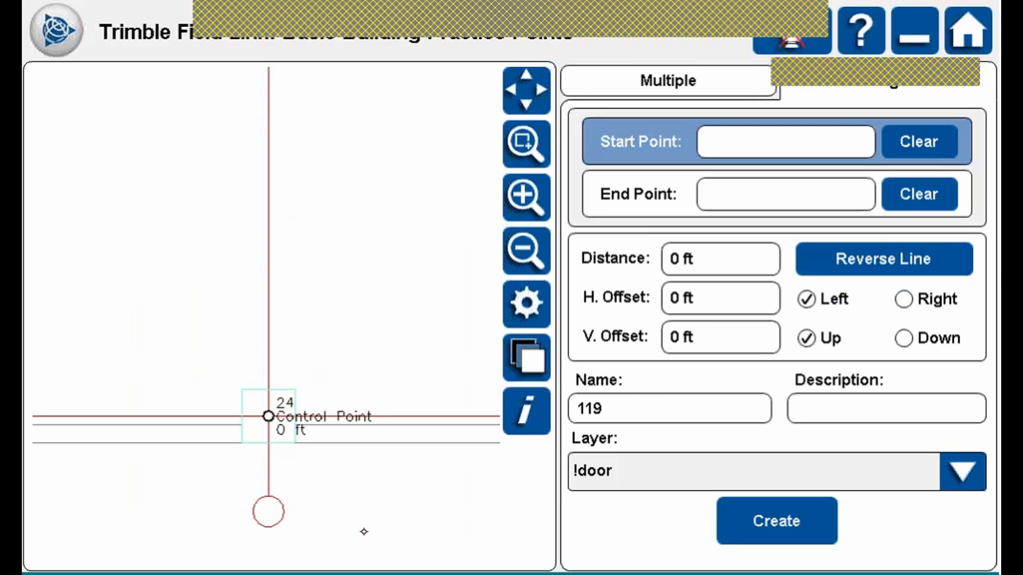
pyautogui.click(528, 250)
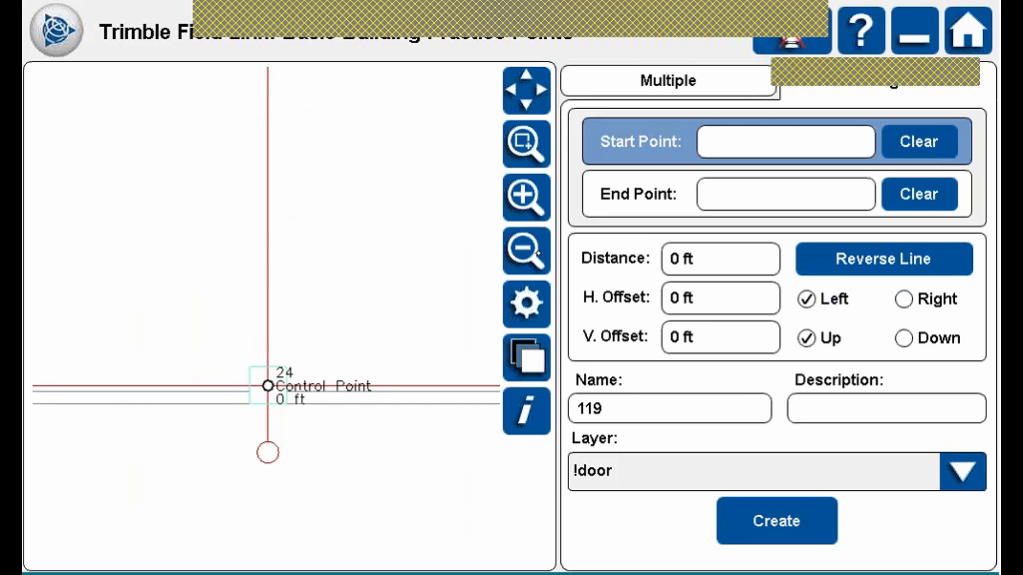
pyautogui.click(528, 250)
pyautogui.click(528, 251)
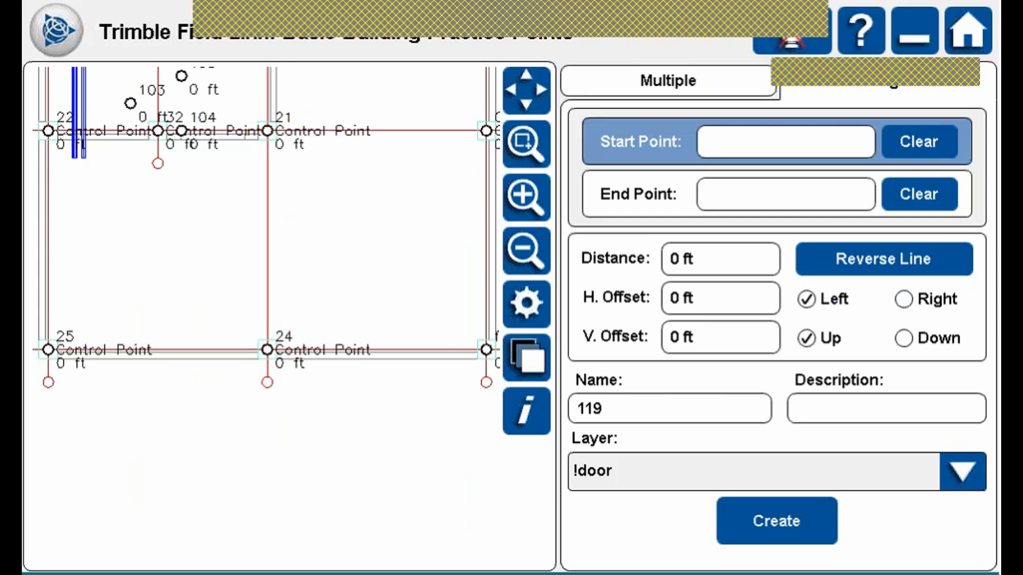
pyautogui.moveTo(358, 210); pyautogui.dragTo(368, 355)
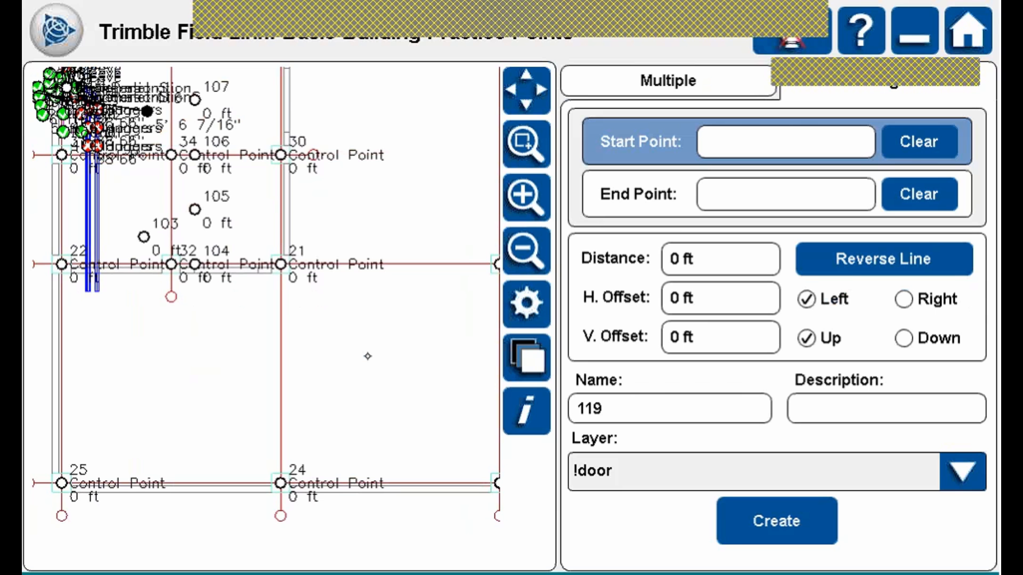
pyautogui.click(281, 483)
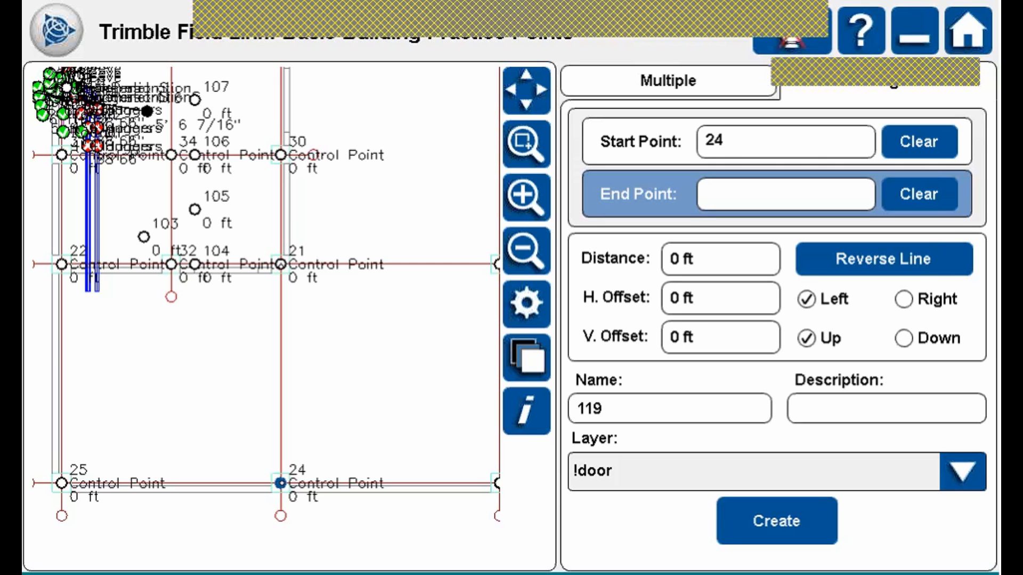
# Set point 21 as the End Point with a 3 ft distance.
pyautogui.click(282, 266)
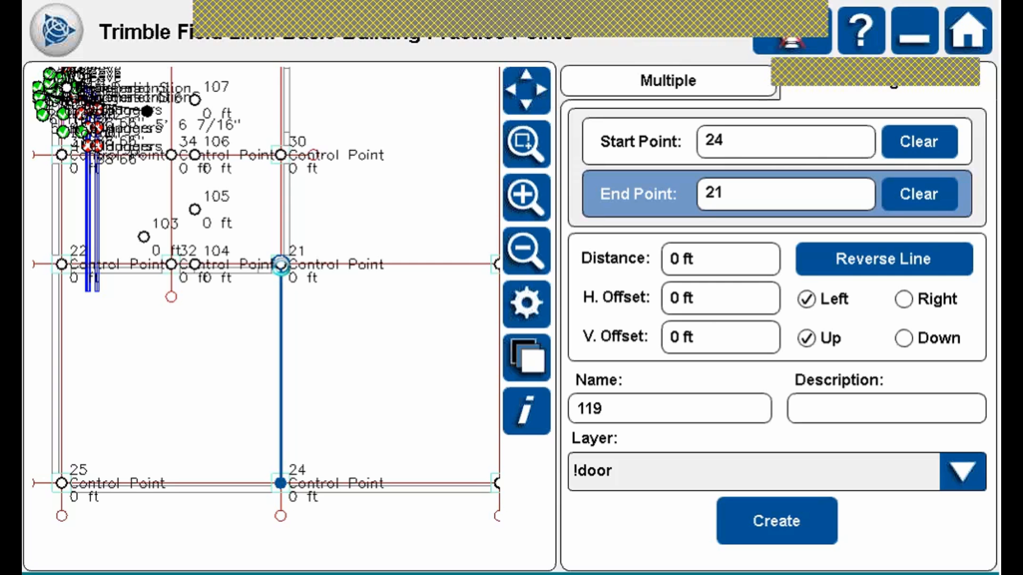
pyautogui.click(733, 262)
pyautogui.click(767, 333)
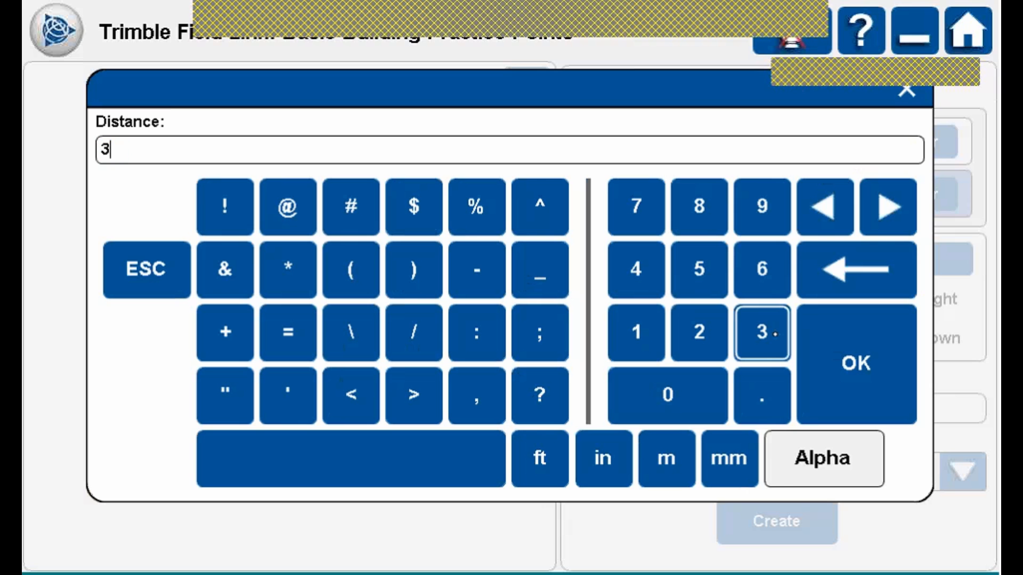
pyautogui.write("'")
pyautogui.click(862, 363)
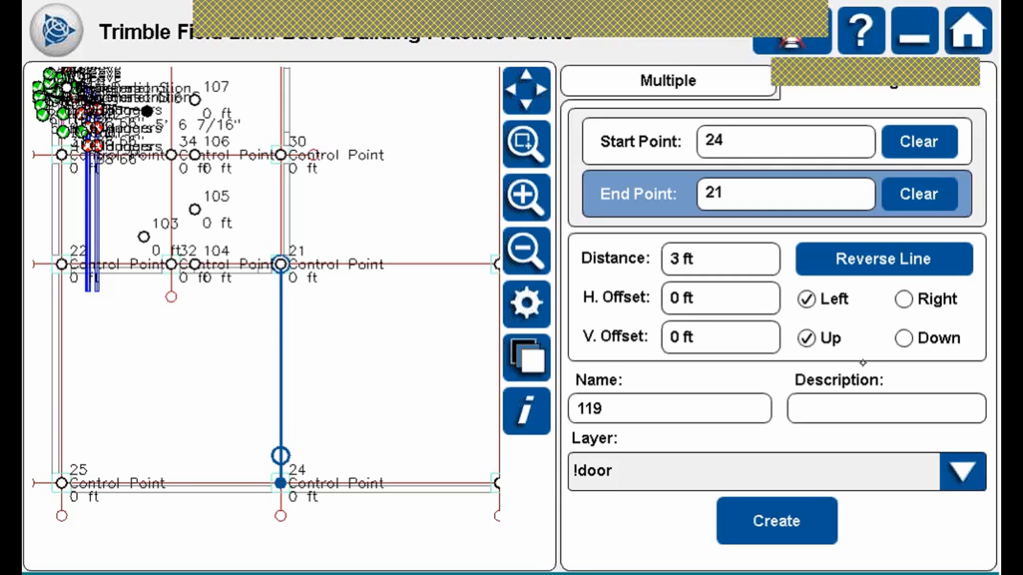
# Set a 3 ft horizontal offset on the right side.
pyautogui.click(738, 299)
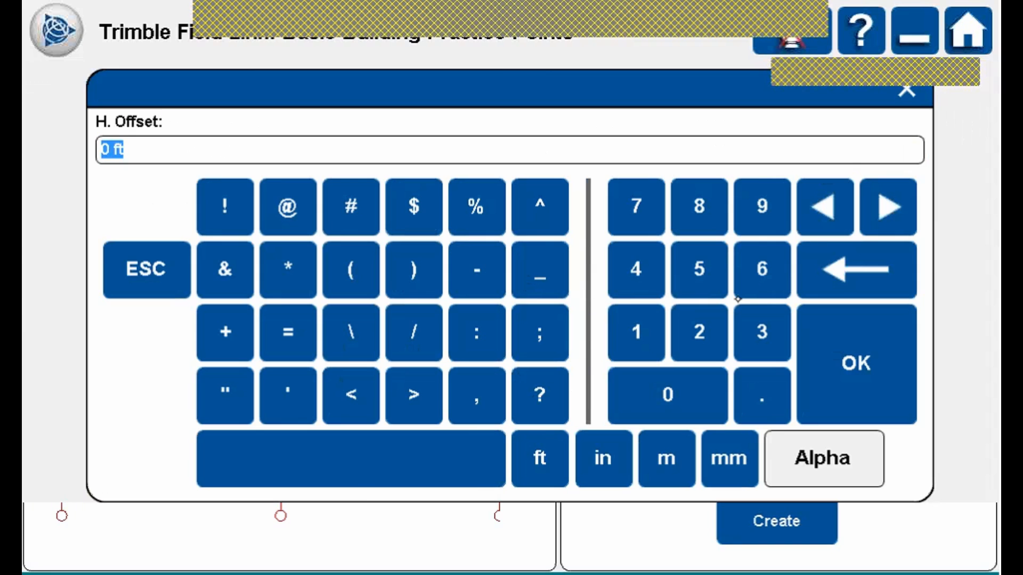
pyautogui.click(775, 332)
pyautogui.click(540, 458)
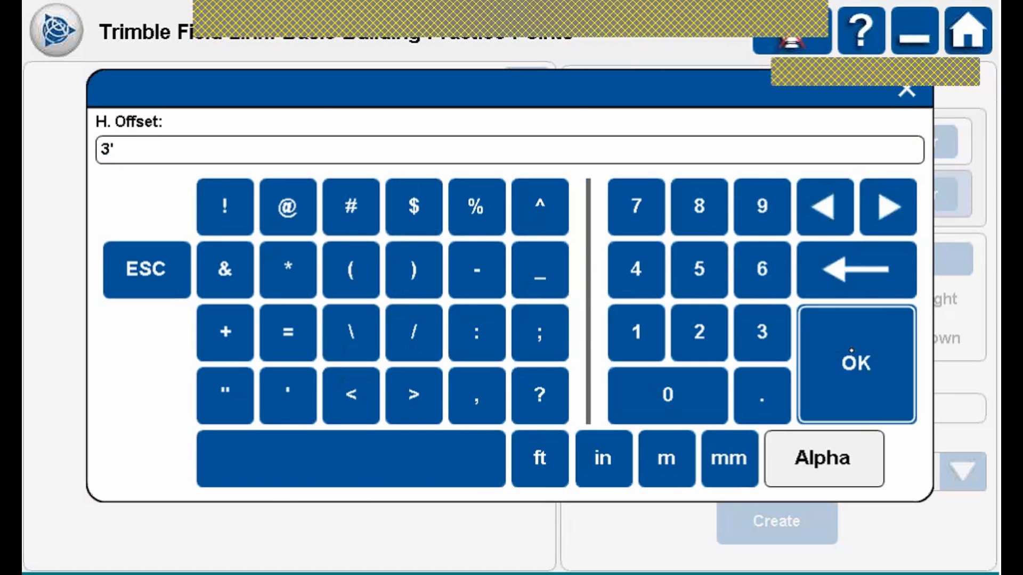
pyautogui.click(851, 351)
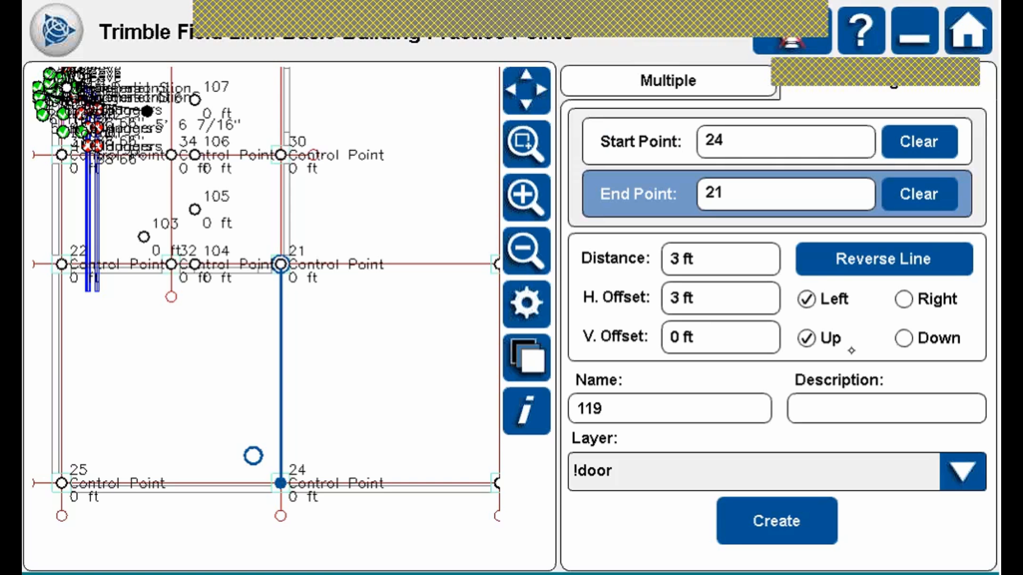
pyautogui.click(918, 300)
pyautogui.click(808, 299)
pyautogui.click(903, 300)
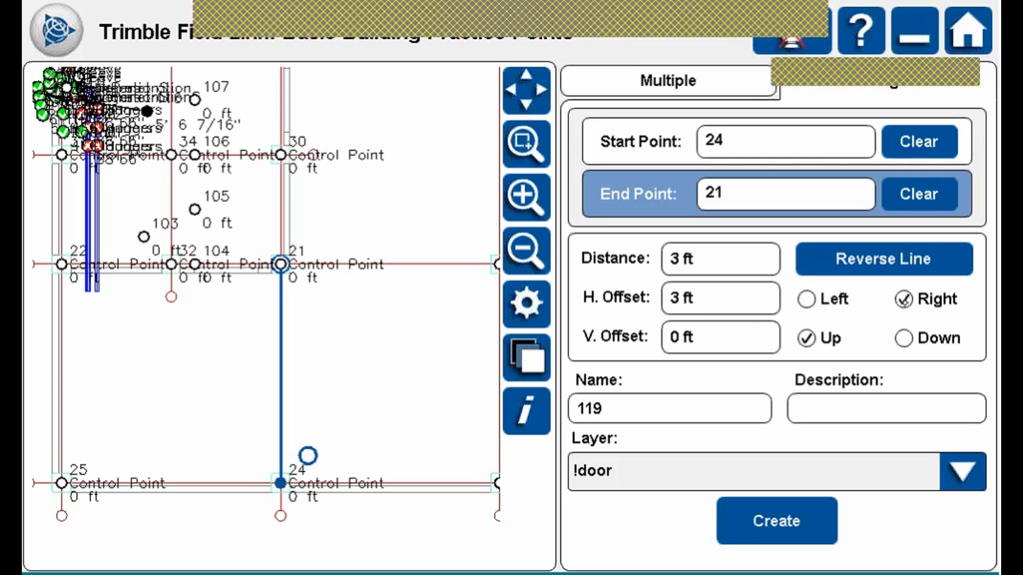
# Return the vertical offset to 0 ft after briefly entering 1.
pyautogui.click(737, 335)
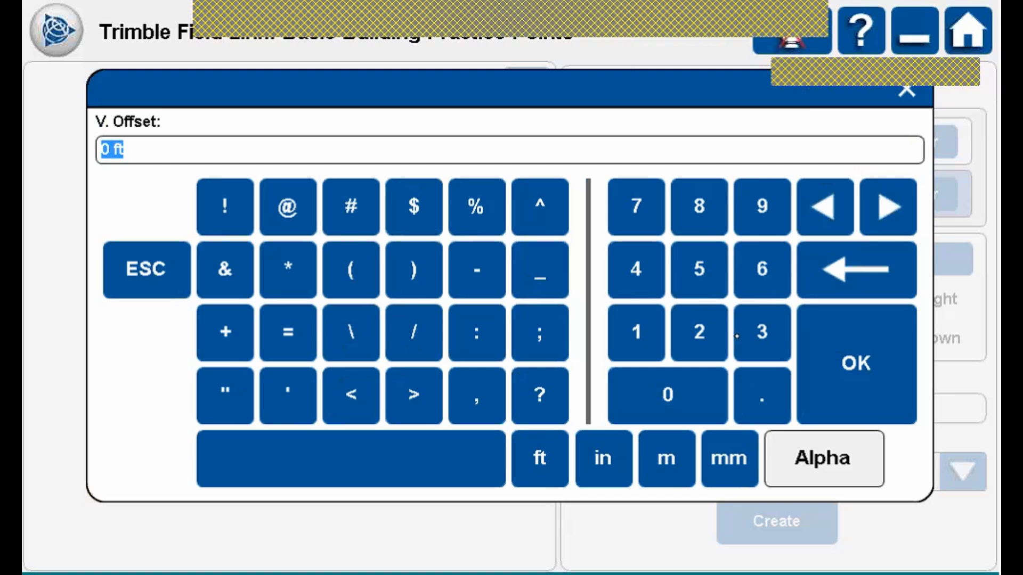
pyautogui.click(635, 332)
pyautogui.click(147, 269)
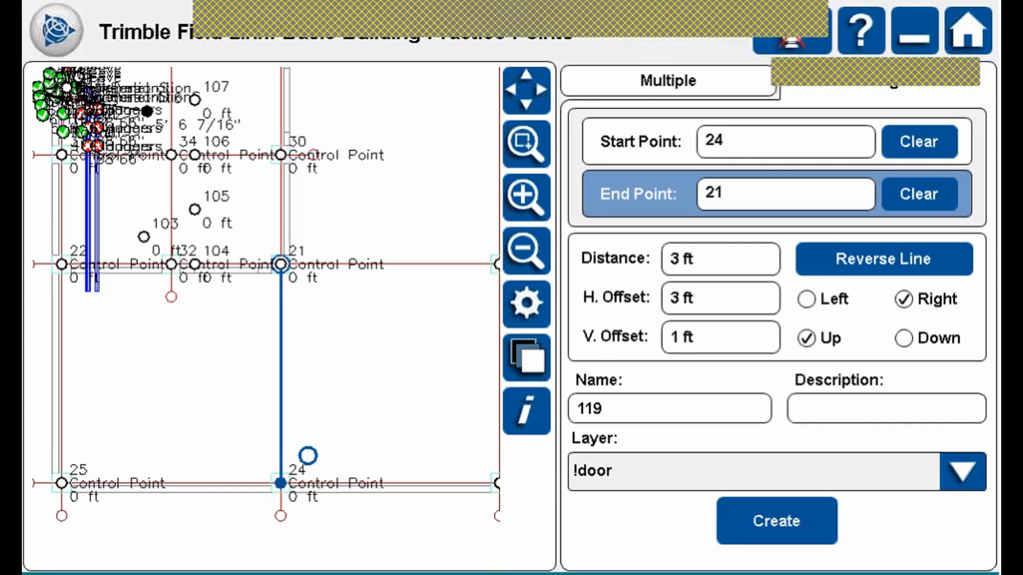
pyautogui.click(735, 328)
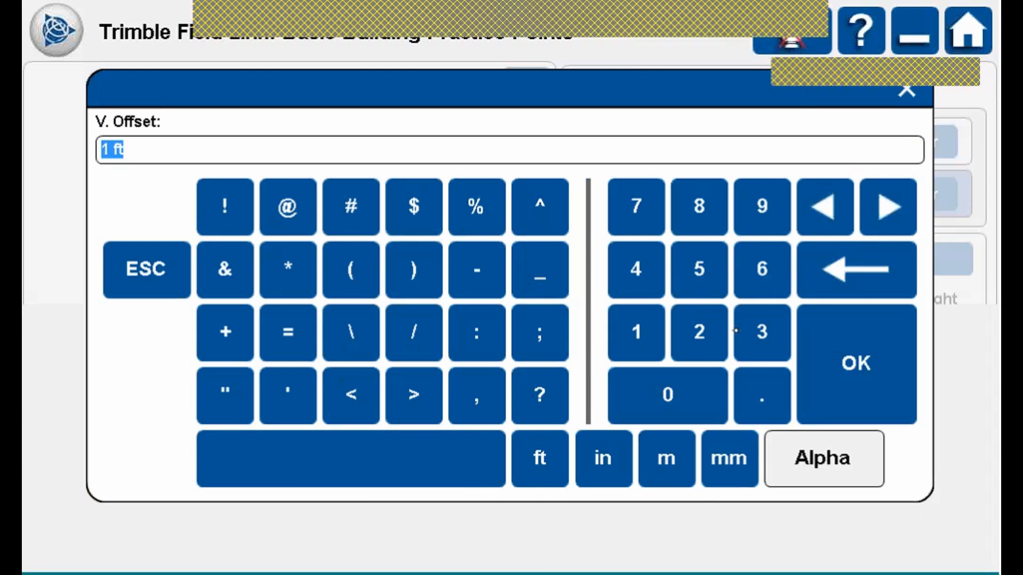
pyautogui.click(864, 353)
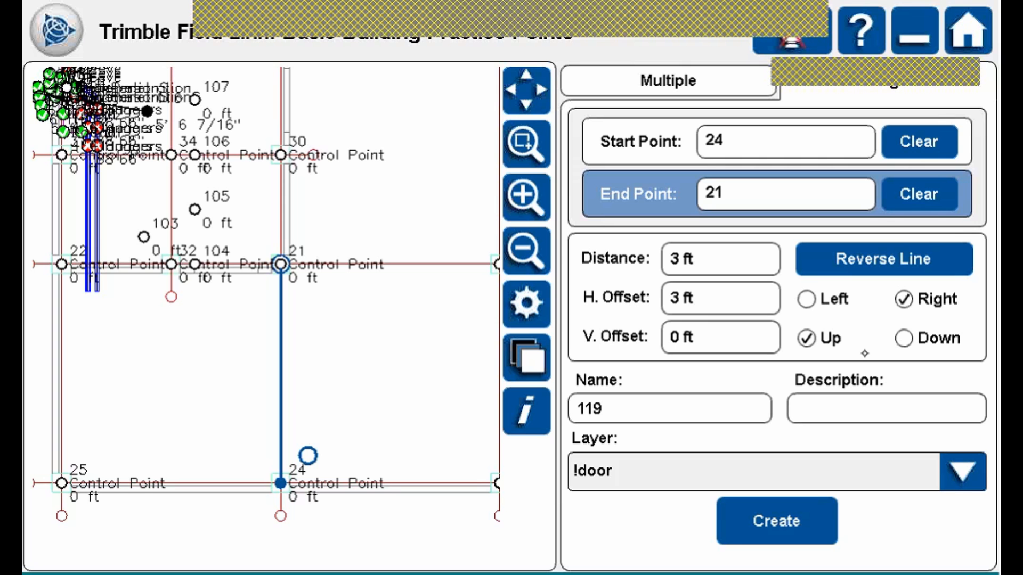
pyautogui.click(660, 400)
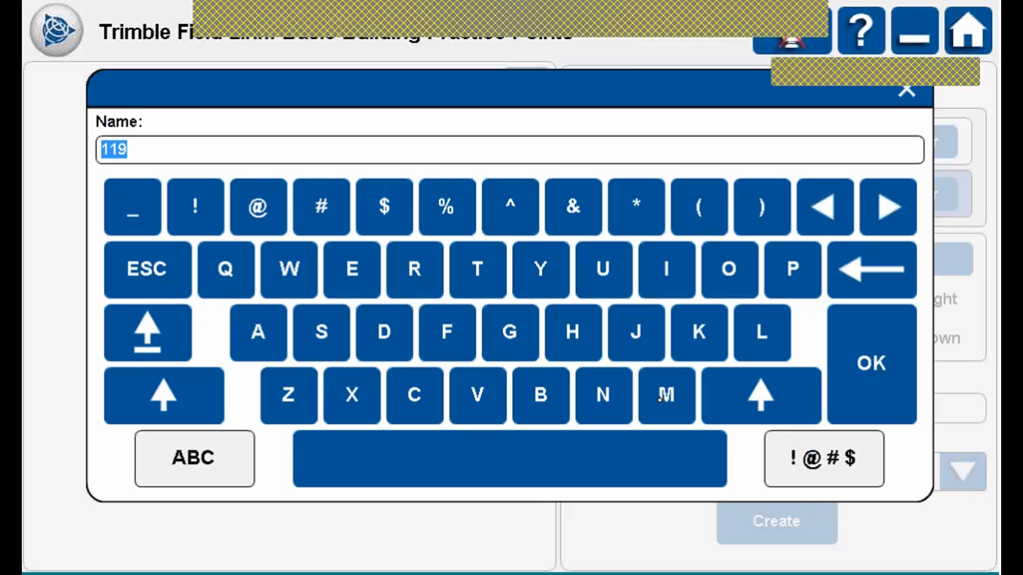
# Create offset point Fcp1 on the !field control layer with no description.
pyautogui.click(447, 333)
pyautogui.click(414, 394)
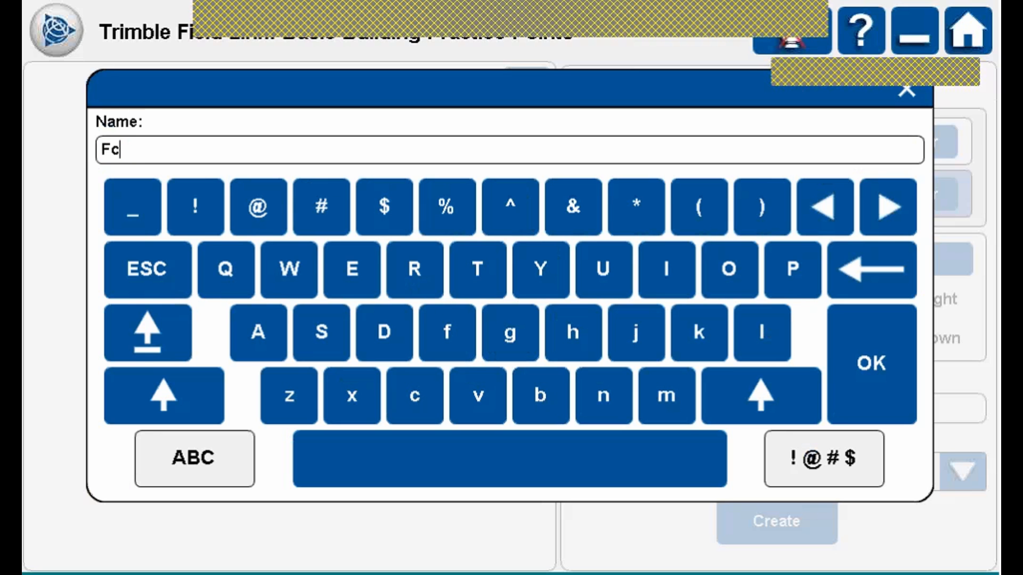
pyautogui.write('p1')
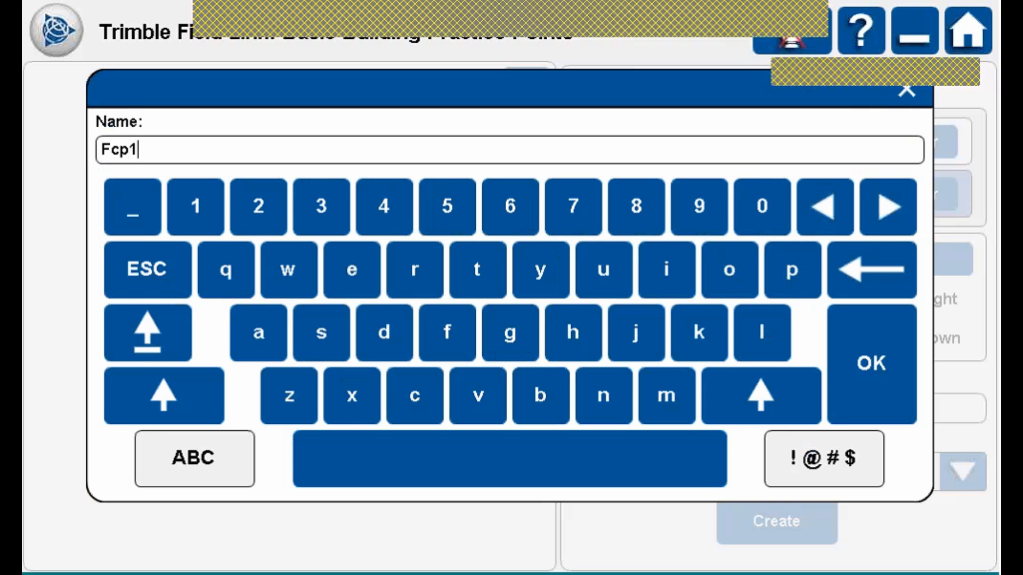
pyautogui.click(872, 363)
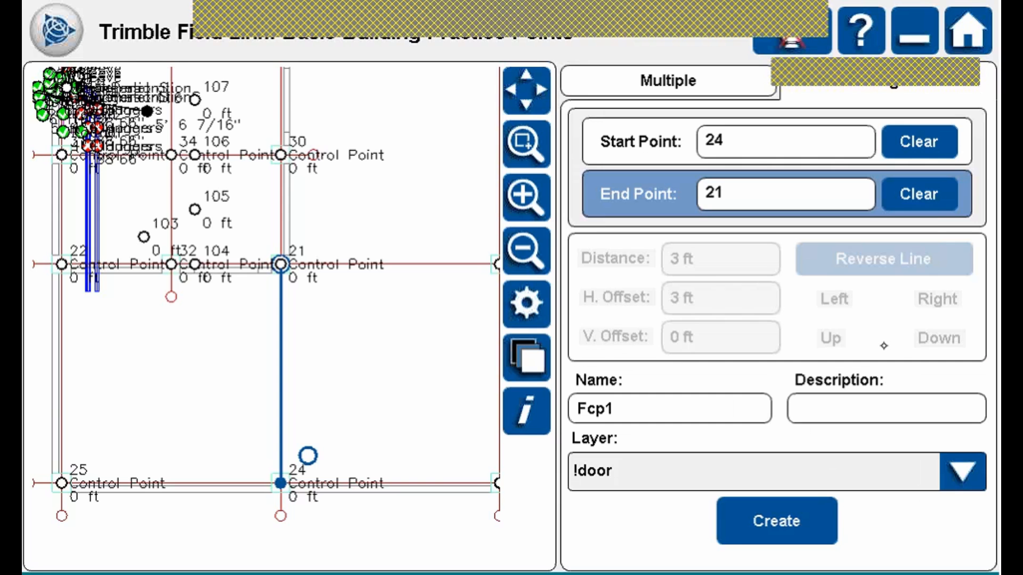
pyautogui.click(885, 403)
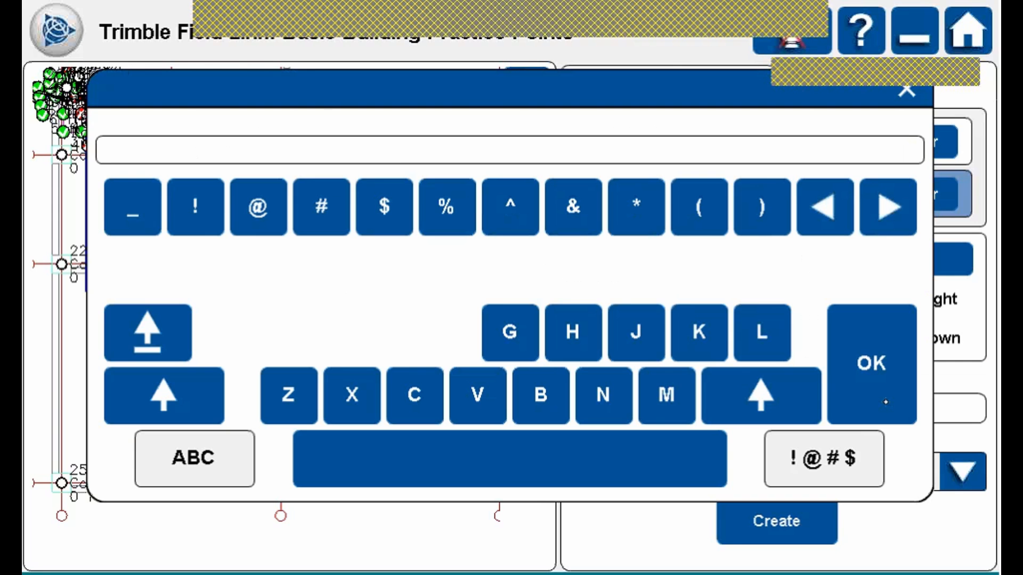
pyautogui.click(885, 402)
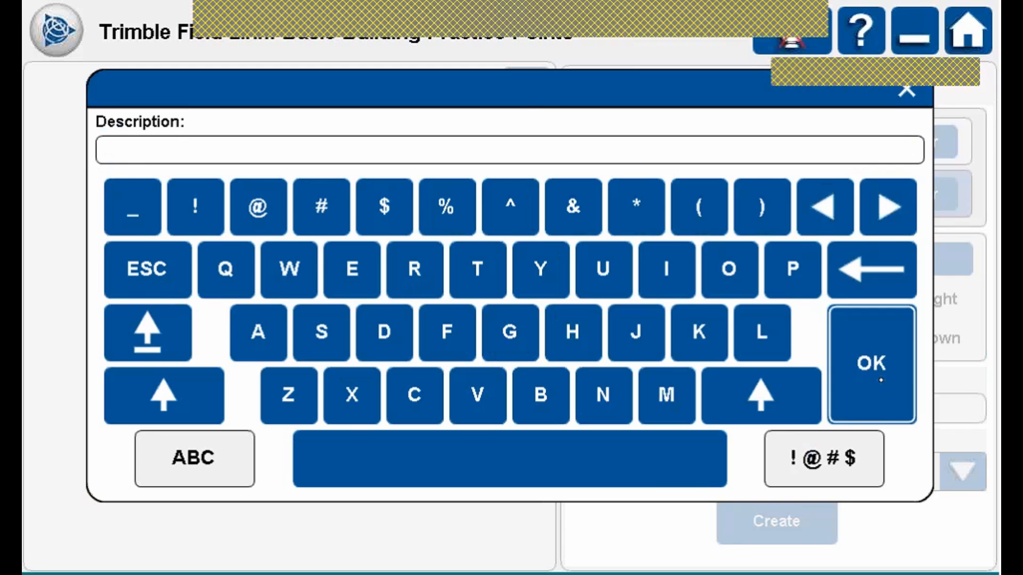
pyautogui.click(963, 471)
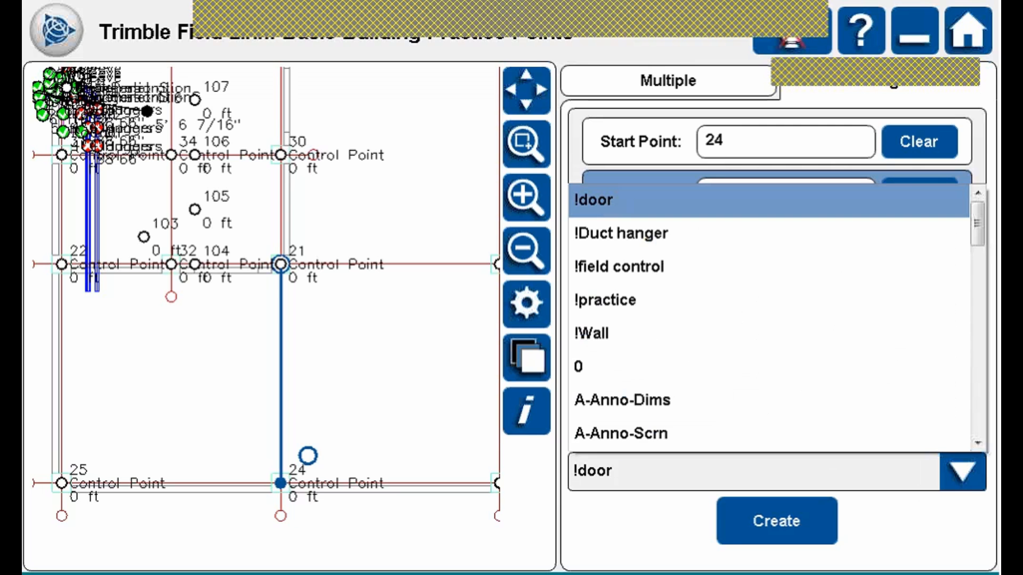
pyautogui.click(645, 264)
pyautogui.click(776, 512)
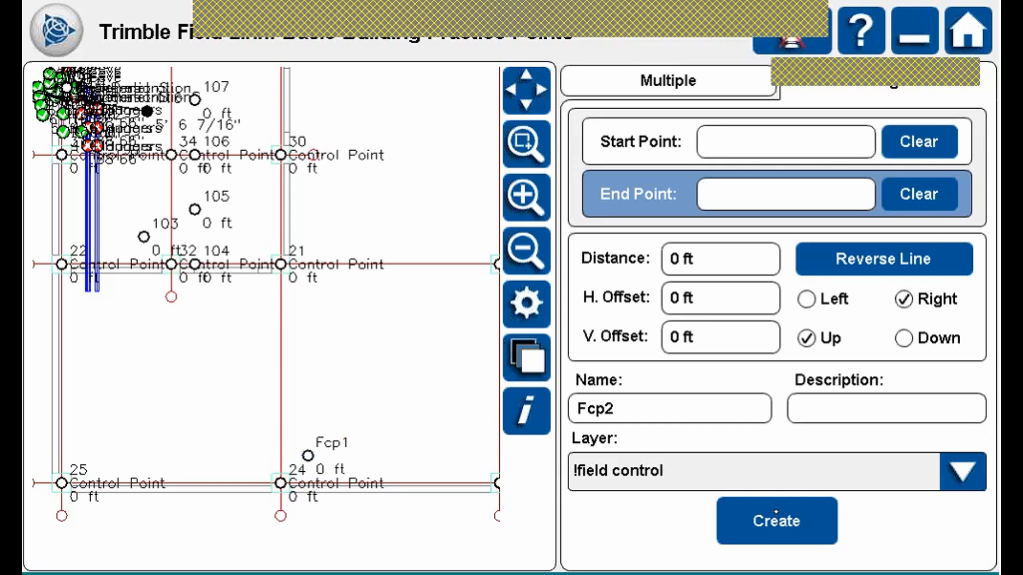
# Zoom in to check Fcp1 beside point 24, then zoom out and pan toward fc4.
pyautogui.click(525, 143)
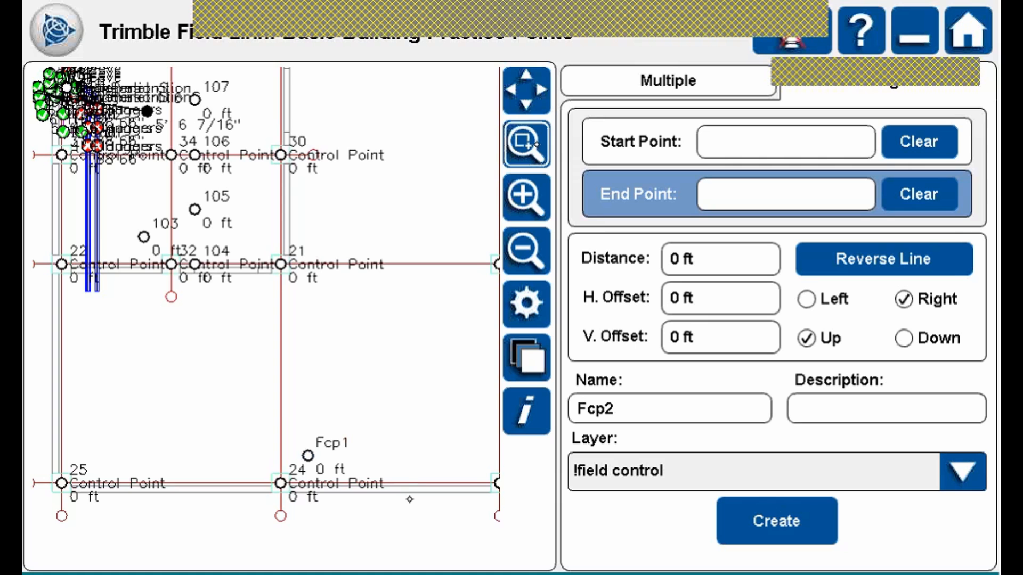
pyautogui.moveTo(230, 417); pyautogui.dragTo(410, 501)
pyautogui.click(540, 252)
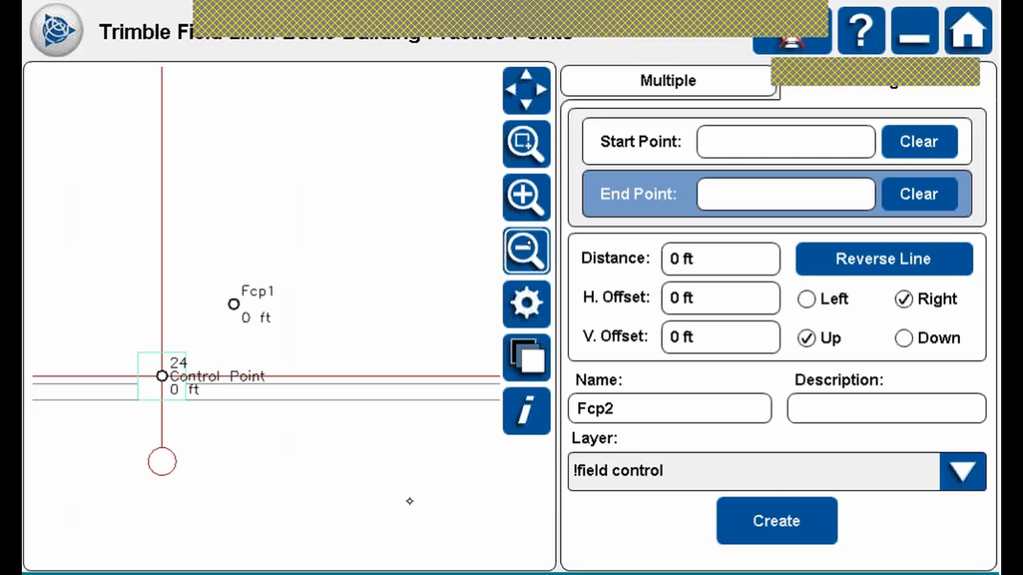
pyautogui.click(540, 251)
pyautogui.click(541, 251)
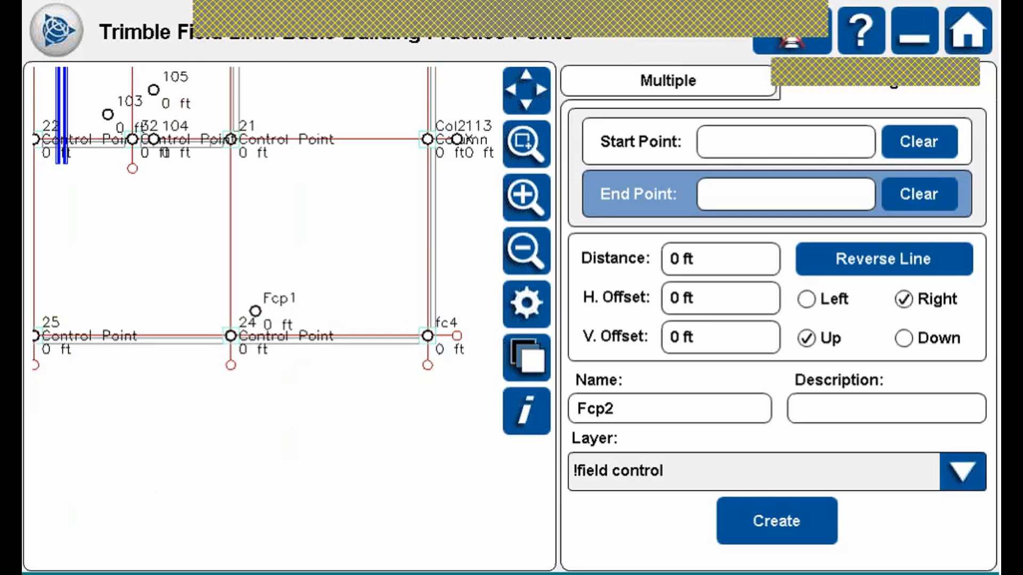
pyautogui.moveTo(382, 316); pyautogui.dragTo(282, 430)
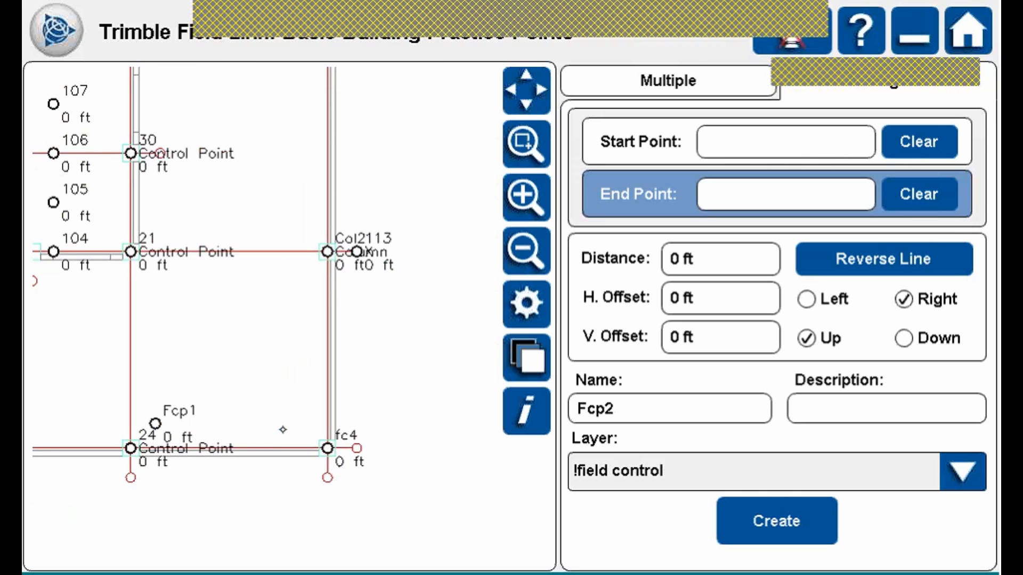
pyautogui.click(692, 72)
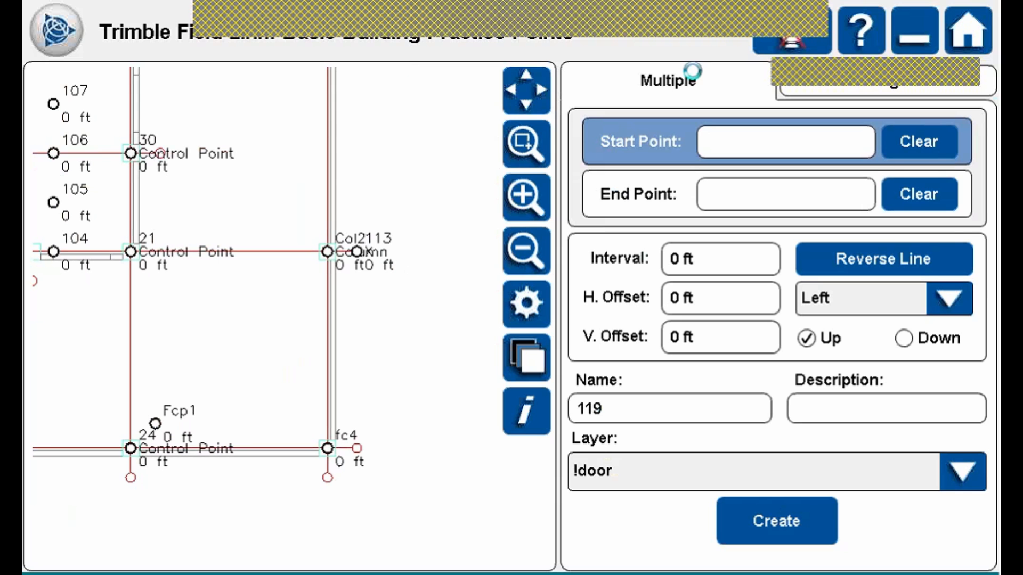
# Define the line from fc4 to Col2 with a 2 ft point interval.
pyautogui.click(328, 448)
pyautogui.click(327, 251)
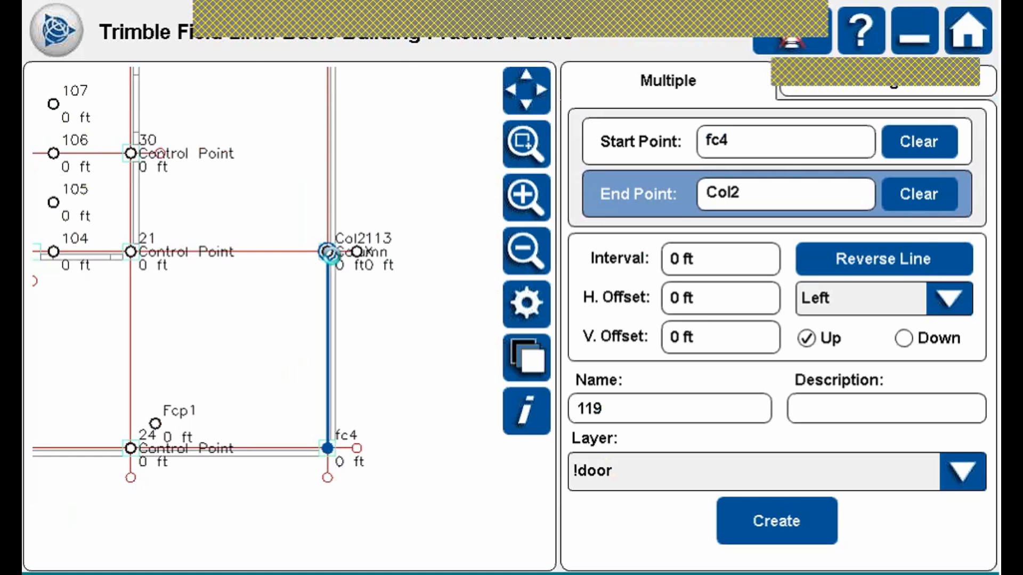
pyautogui.click(727, 256)
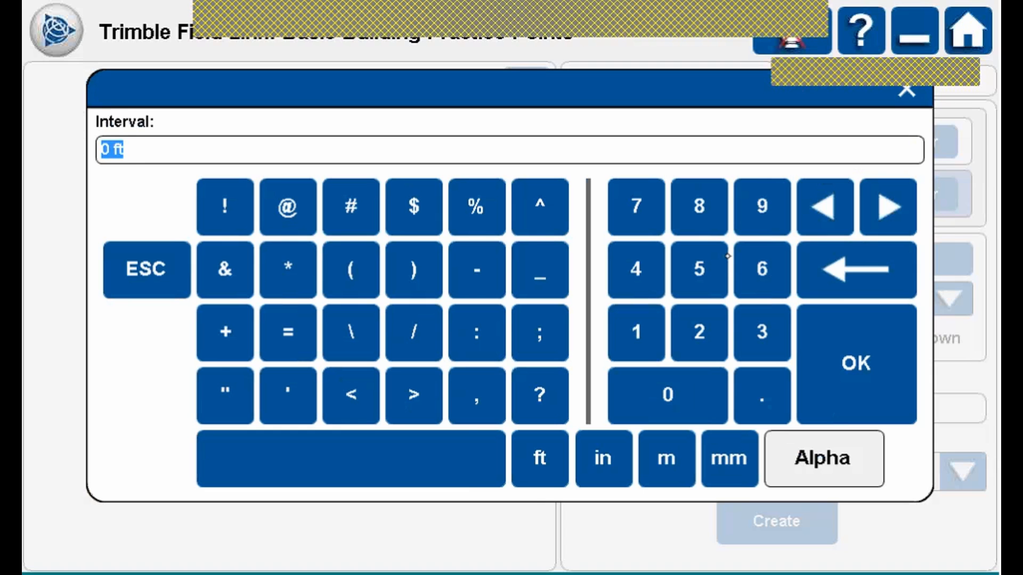
pyautogui.click(699, 331)
pyautogui.click(850, 356)
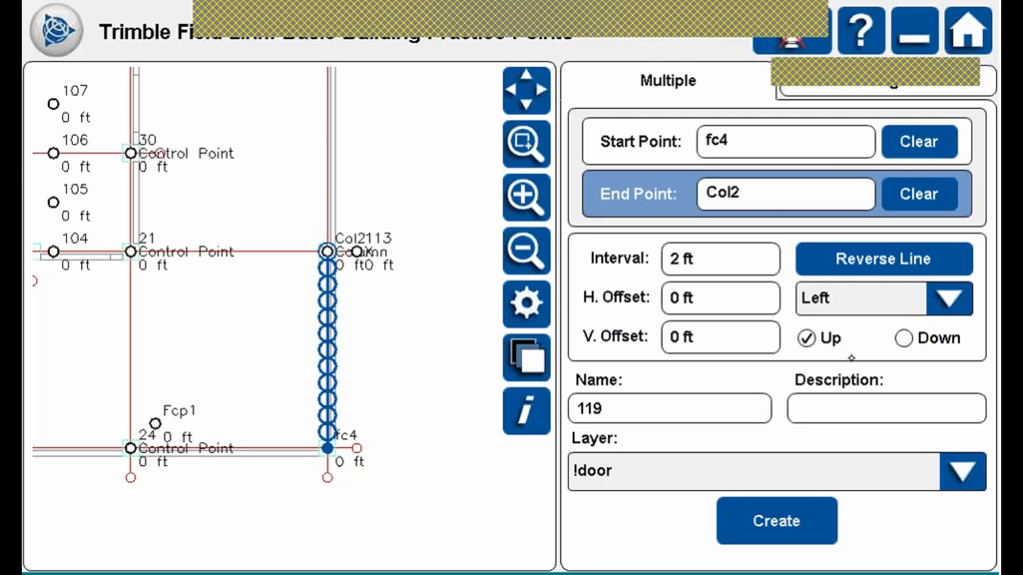
# Set a 4 ft horizontal offset and a 10' 5" vertical offset.
pyautogui.click(731, 297)
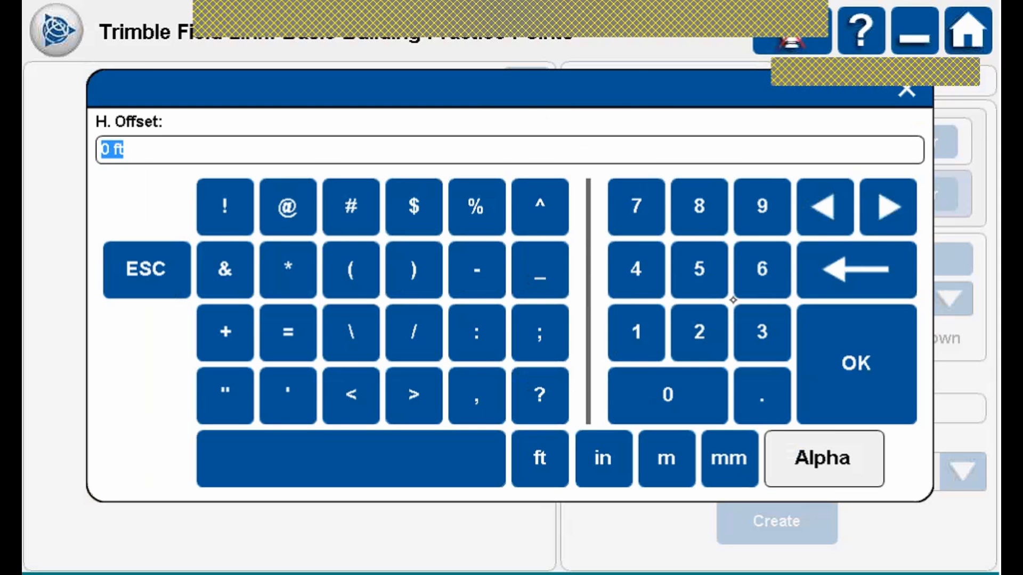
pyautogui.click(636, 269)
pyautogui.click(858, 362)
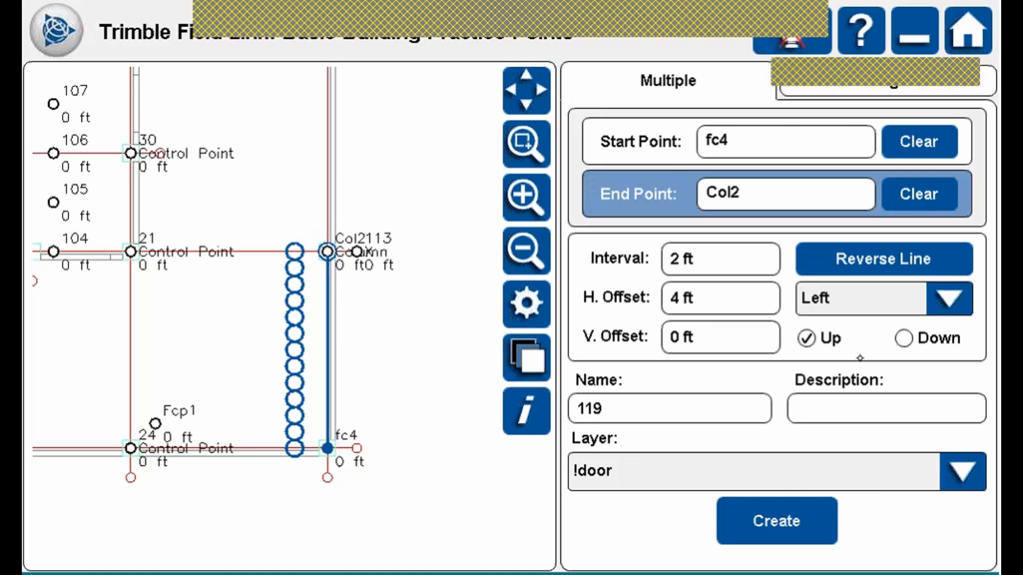
pyautogui.click(721, 336)
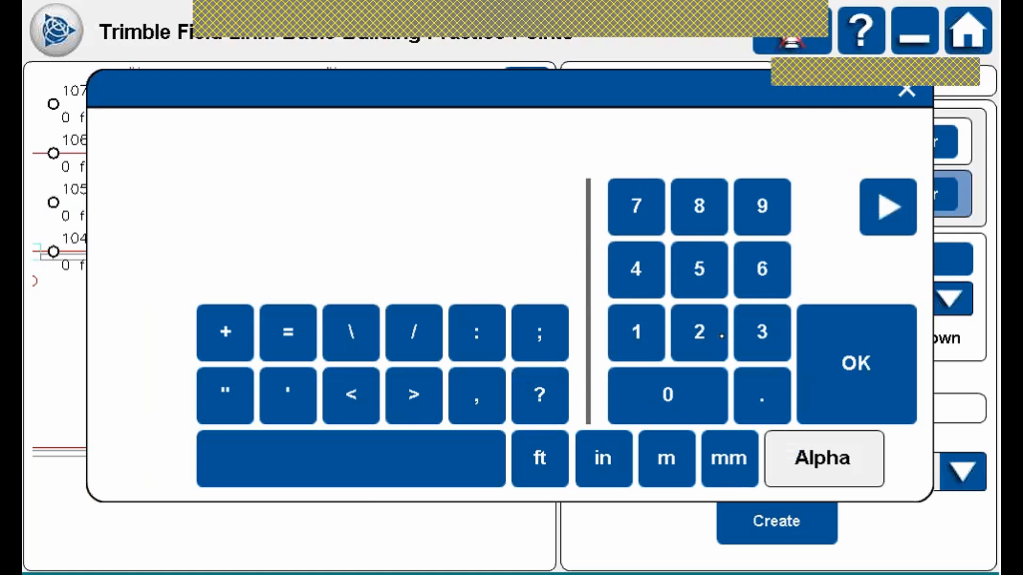
pyautogui.write('1')
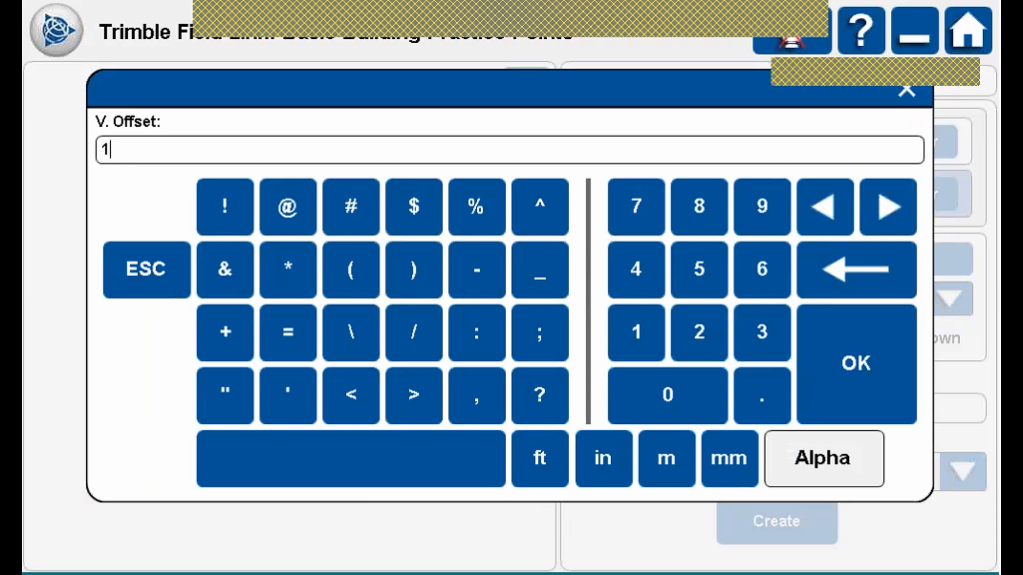
pyautogui.write('0\'5"')
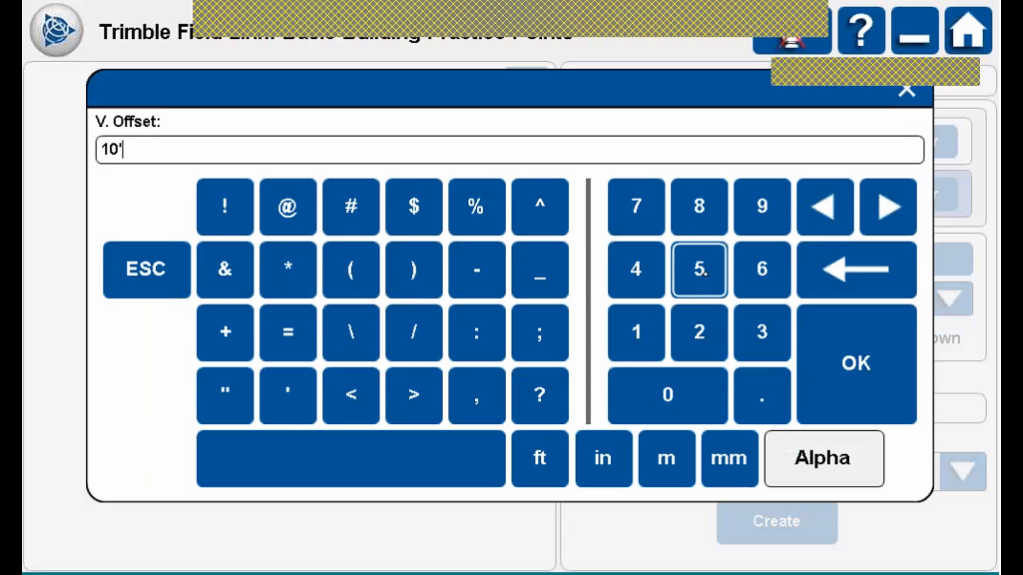
pyautogui.click(856, 364)
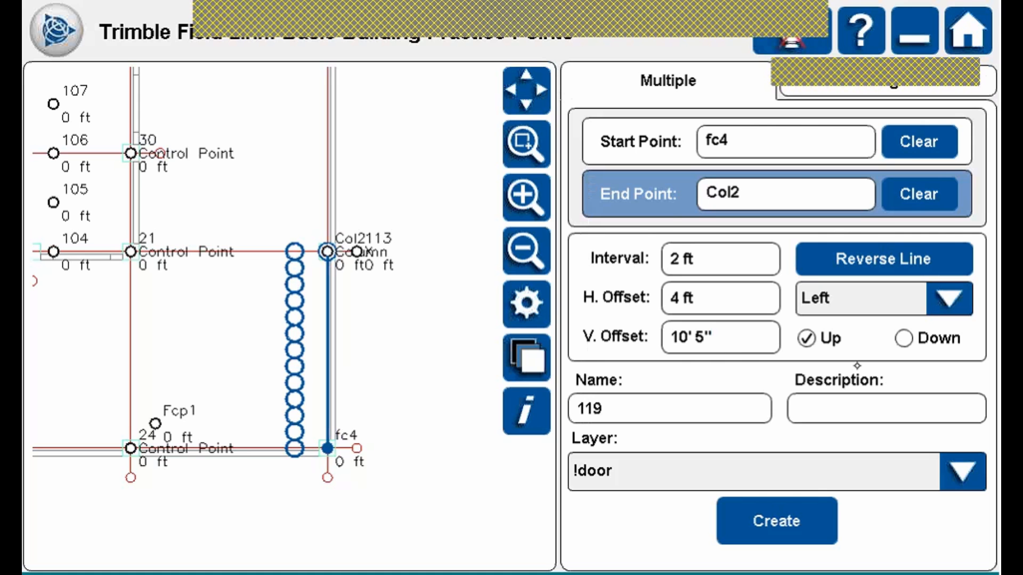
# Create the points with description Hanger on the !Duct hanger layer.
pyautogui.click(871, 405)
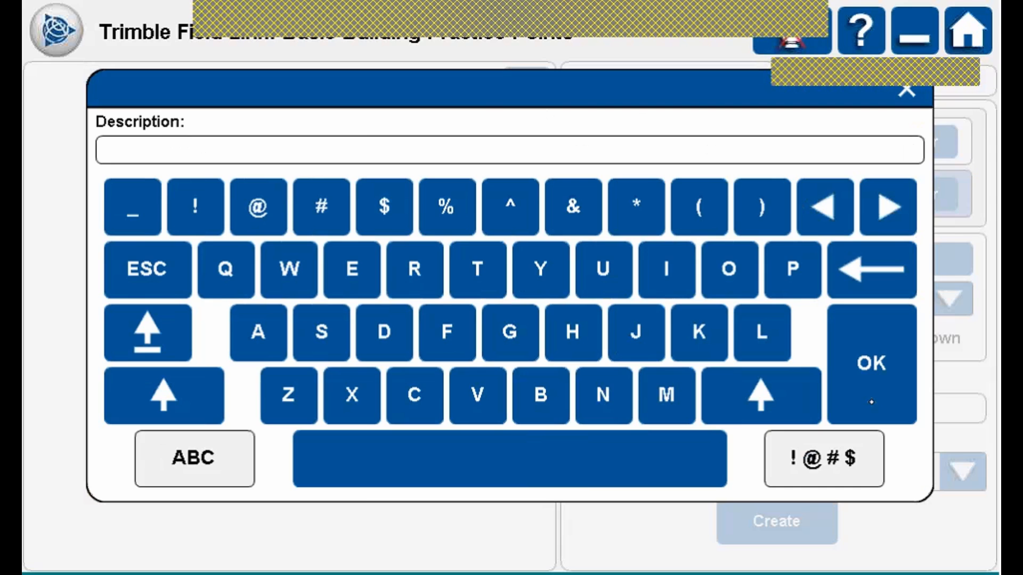
pyautogui.write('Hanger')
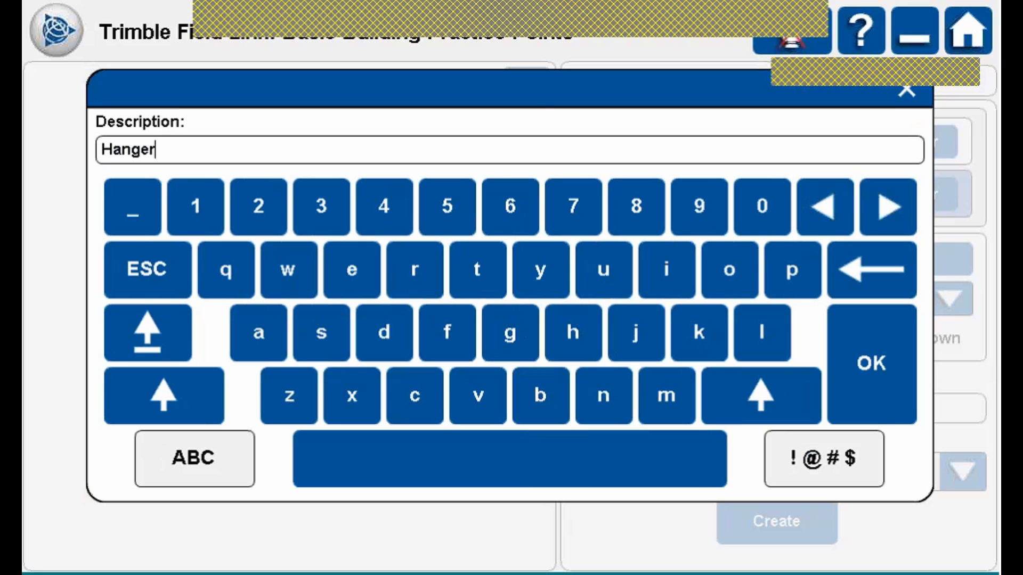
pyautogui.click(868, 373)
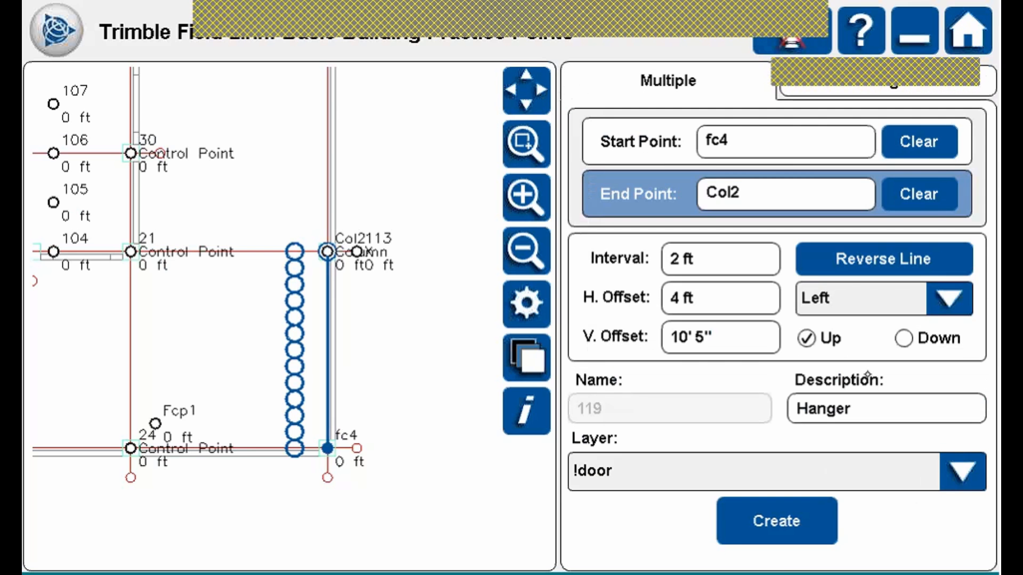
pyautogui.click(961, 471)
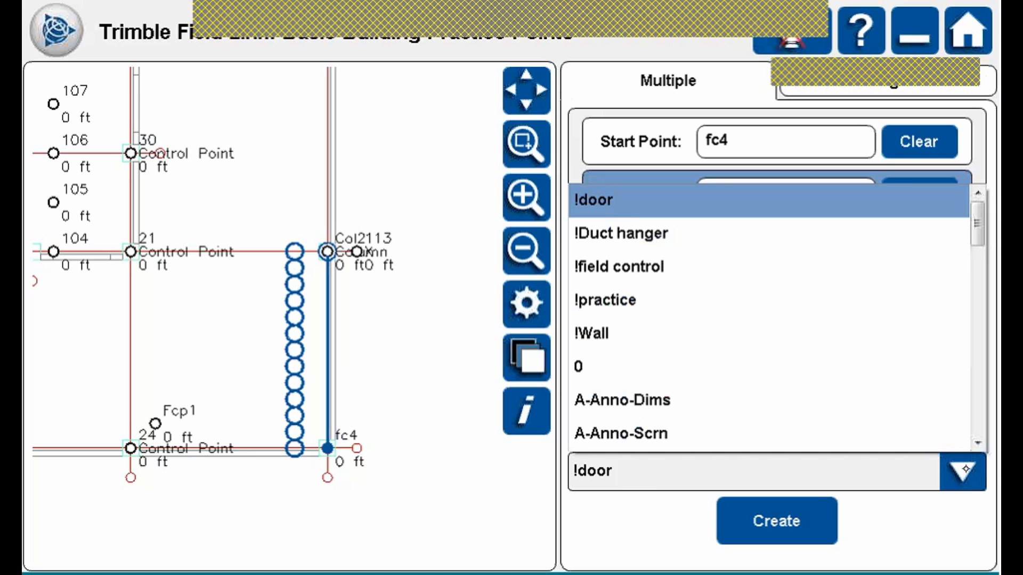
pyautogui.click(621, 233)
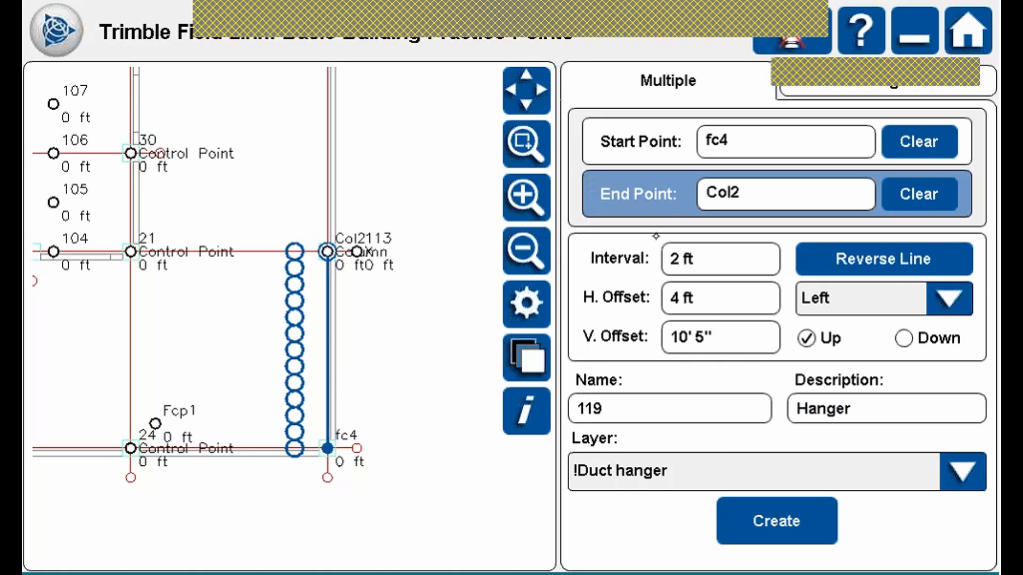
pyautogui.click(810, 511)
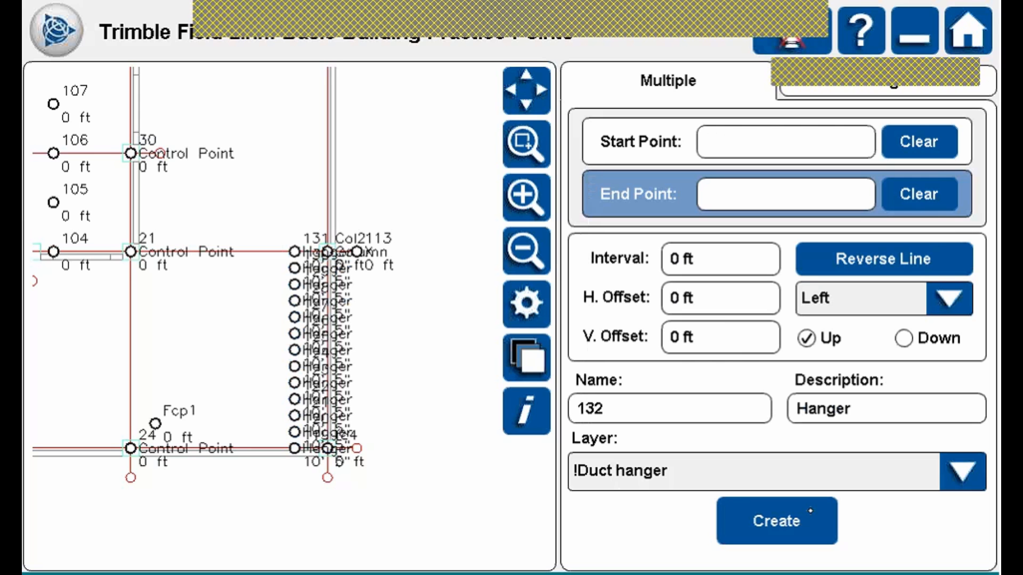
# Zoom in on the new hangers near Col2, then zoom out and pan to the whole building.
pyautogui.click(526, 143)
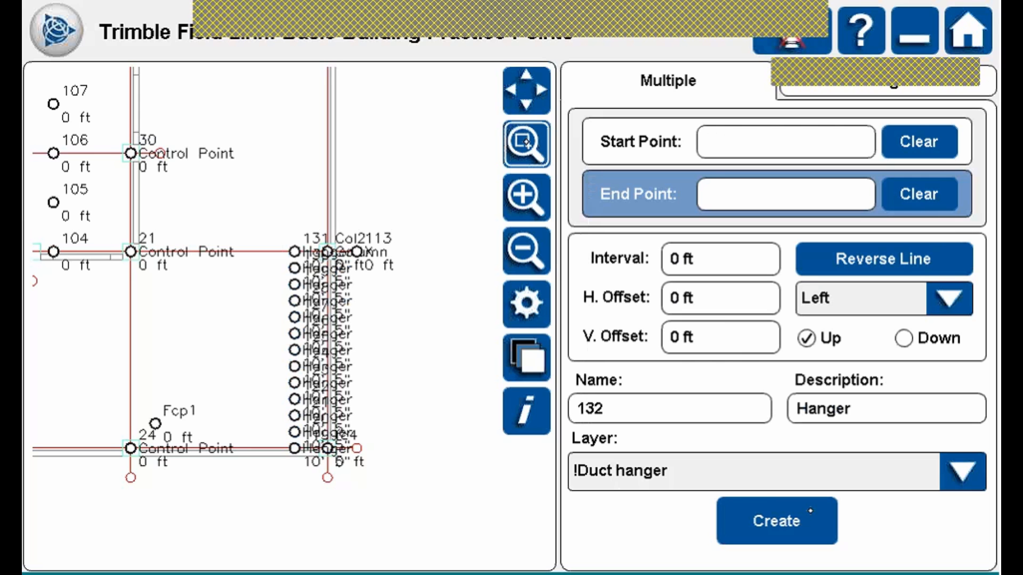
pyautogui.moveTo(238, 240); pyautogui.dragTo(369, 324)
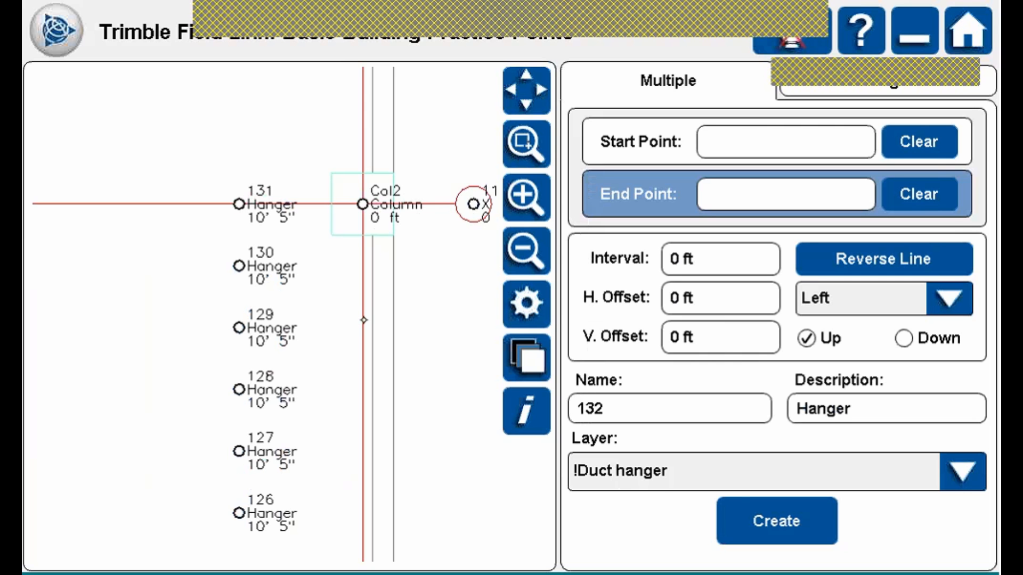
pyautogui.click(526, 251)
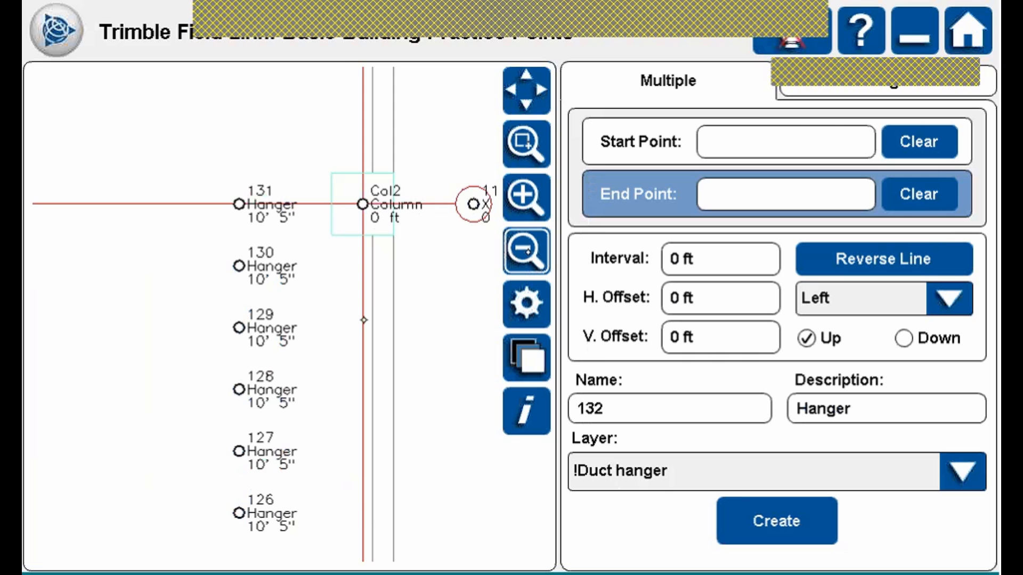
pyautogui.click(525, 250)
pyautogui.click(526, 251)
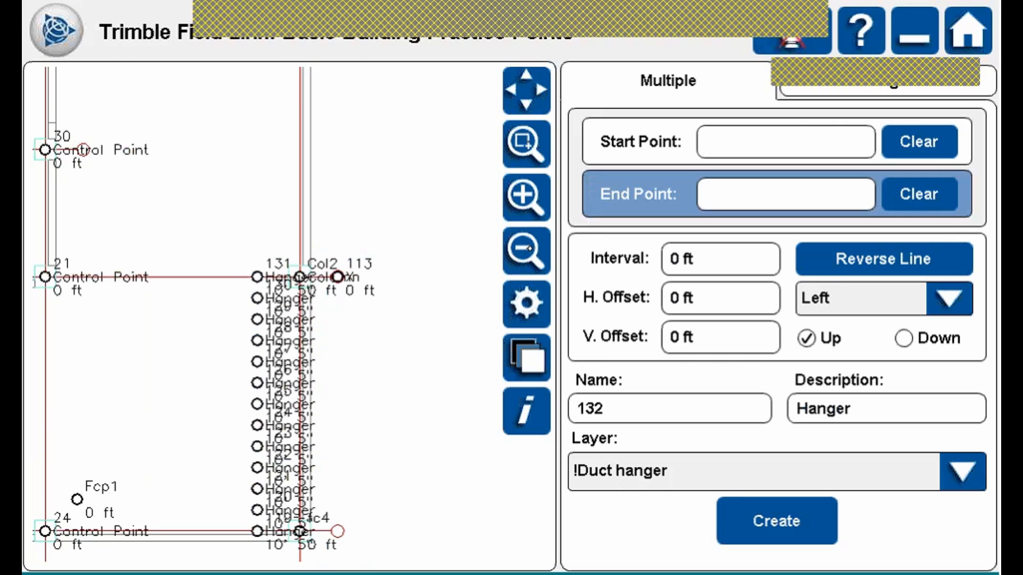
pyautogui.click(526, 250)
pyautogui.moveTo(202, 176); pyautogui.dragTo(328, 198)
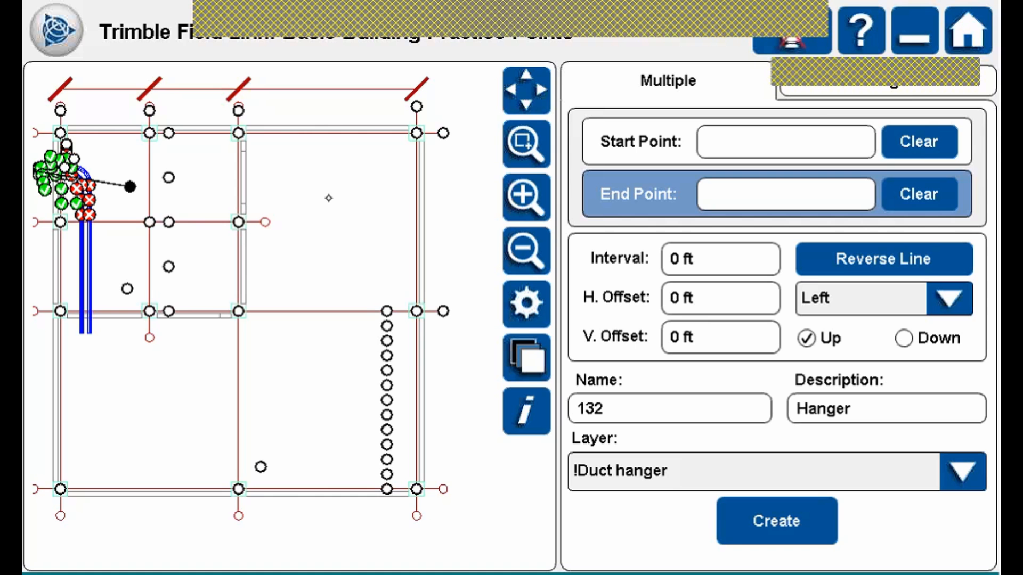
# Start Create From CAD with Center (Arc/Circle) snapping and zoom in around Control Point 24 and fc4.
pyautogui.click(60, 34)
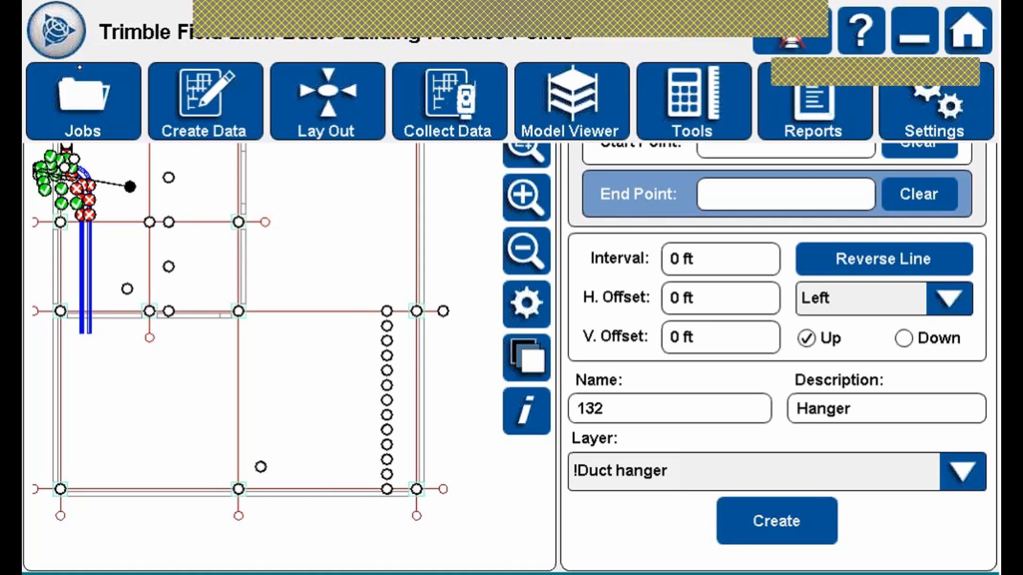
pyautogui.click(201, 118)
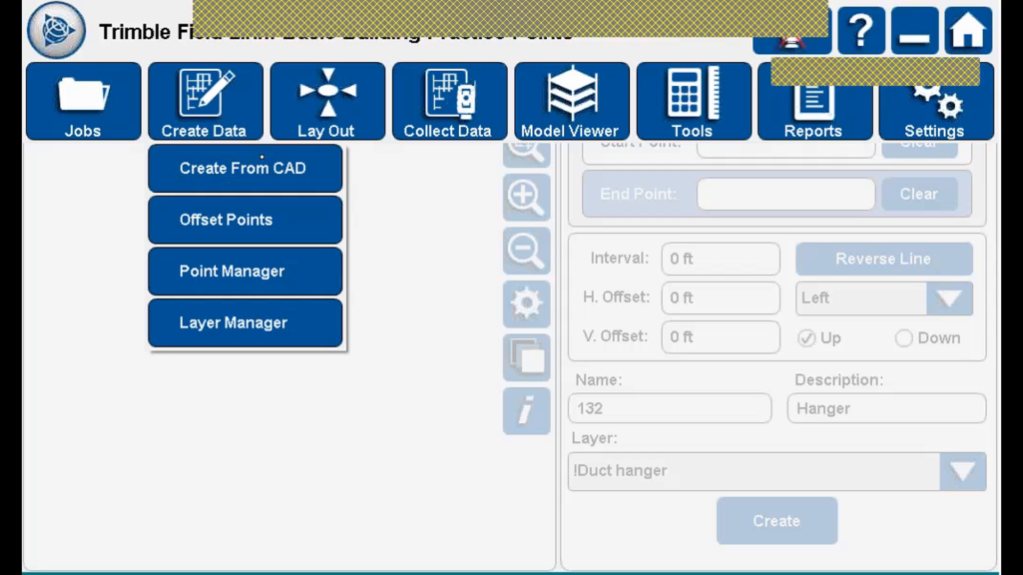
pyautogui.click(235, 164)
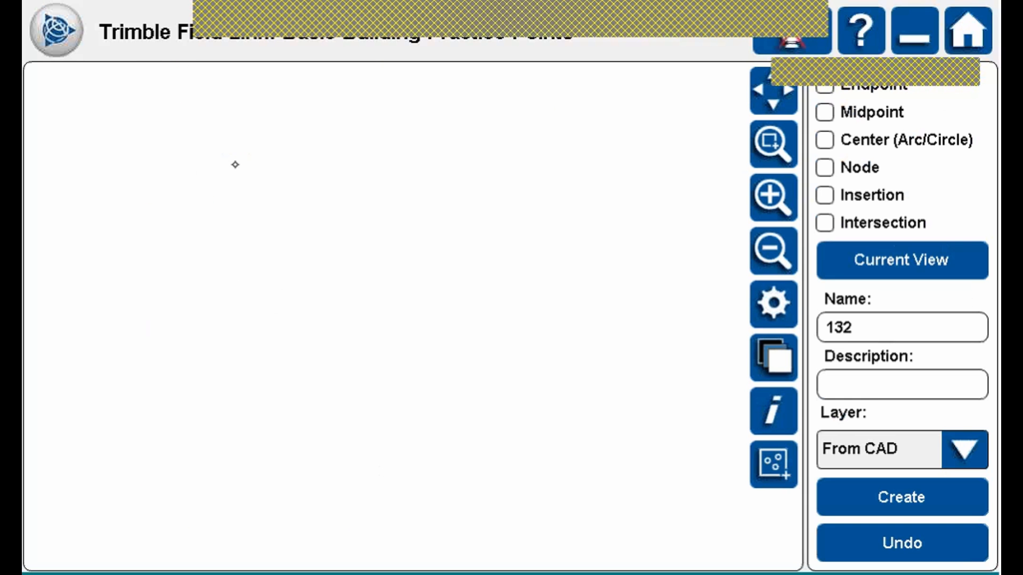
pyautogui.moveTo(463, 297); pyautogui.dragTo(469, 186)
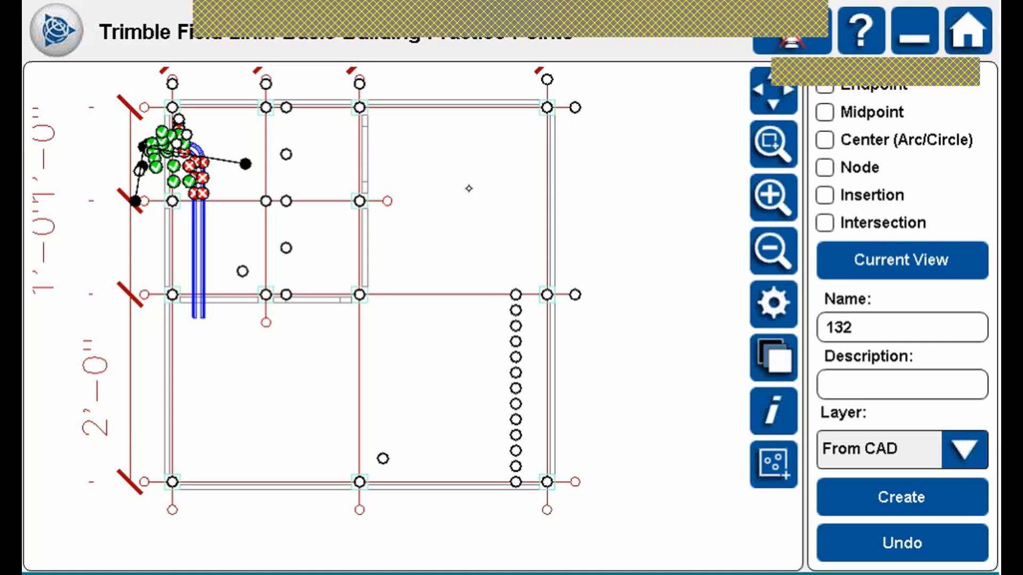
pyautogui.click(836, 142)
pyautogui.moveTo(455, 379); pyautogui.dragTo(432, 264)
pyautogui.moveTo(295, 366)
pyautogui.mouseDown()
pyautogui.moveTo(589, 427)
pyautogui.moveTo(587, 443)
pyautogui.mouseUp()
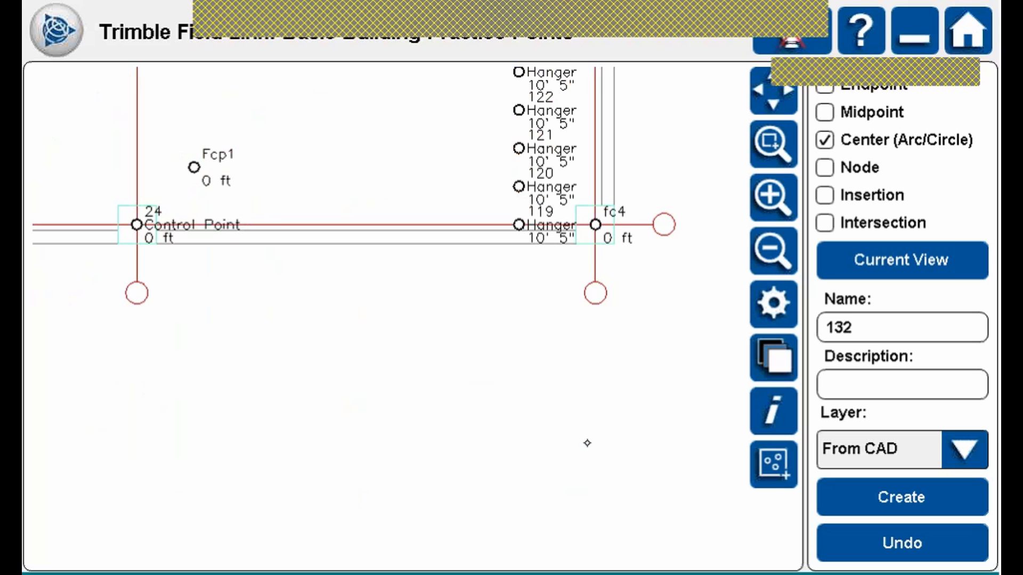
# Pick the three grid-bubble centres and create points 132–134 on layer From CAD.
pyautogui.click(136, 293)
pyautogui.click(601, 291)
pyautogui.click(665, 226)
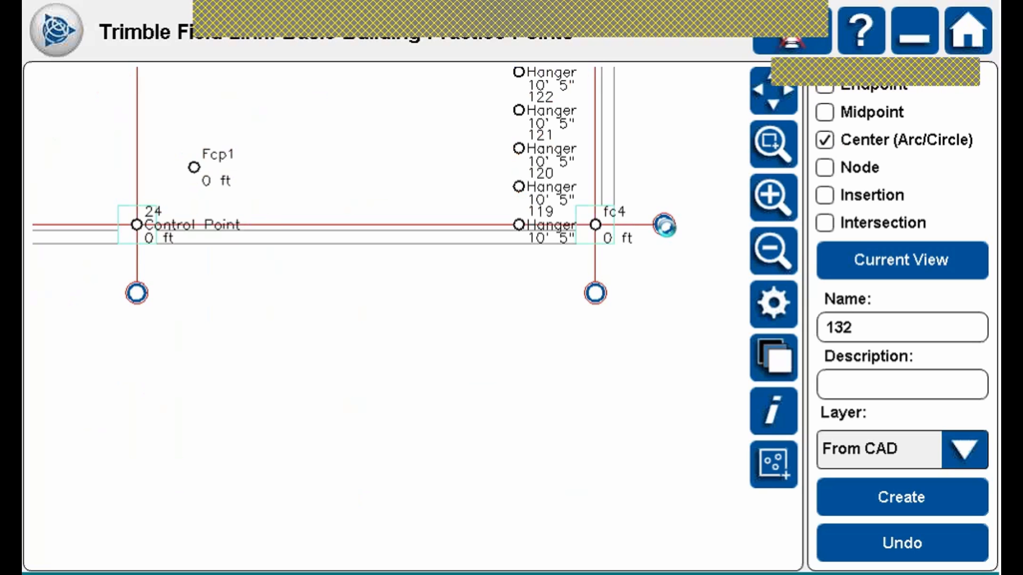
pyautogui.click(968, 447)
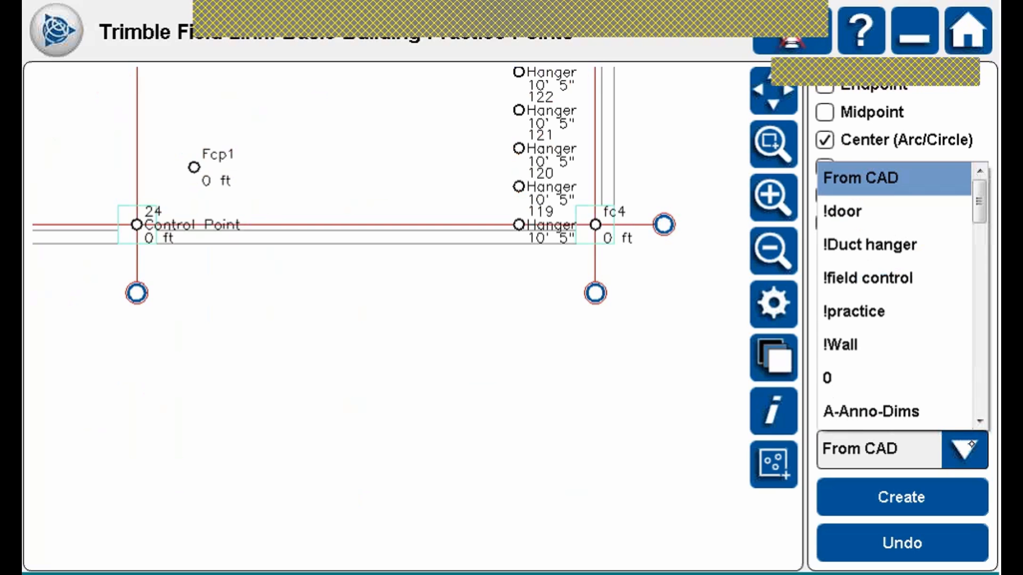
pyautogui.click(969, 448)
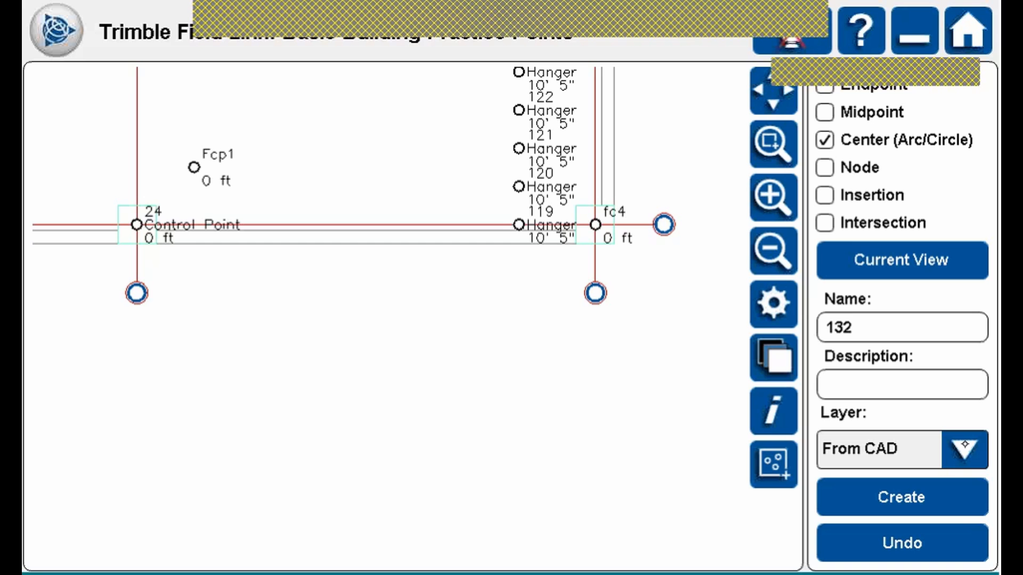
pyautogui.click(946, 493)
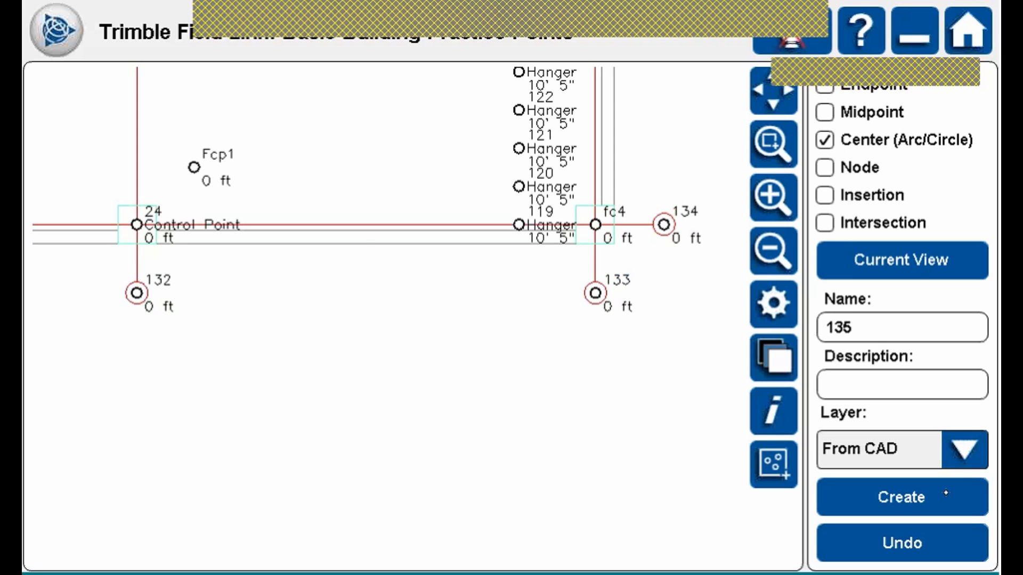
pyautogui.moveTo(446, 342)
pyautogui.mouseDown()
pyautogui.moveTo(544, 383)
pyautogui.moveTo(546, 307)
pyautogui.mouseUp()
# Switch snapping to Endpoint and pick the line endpoints beside points 132, 133 and 134.
pyautogui.click(829, 112)
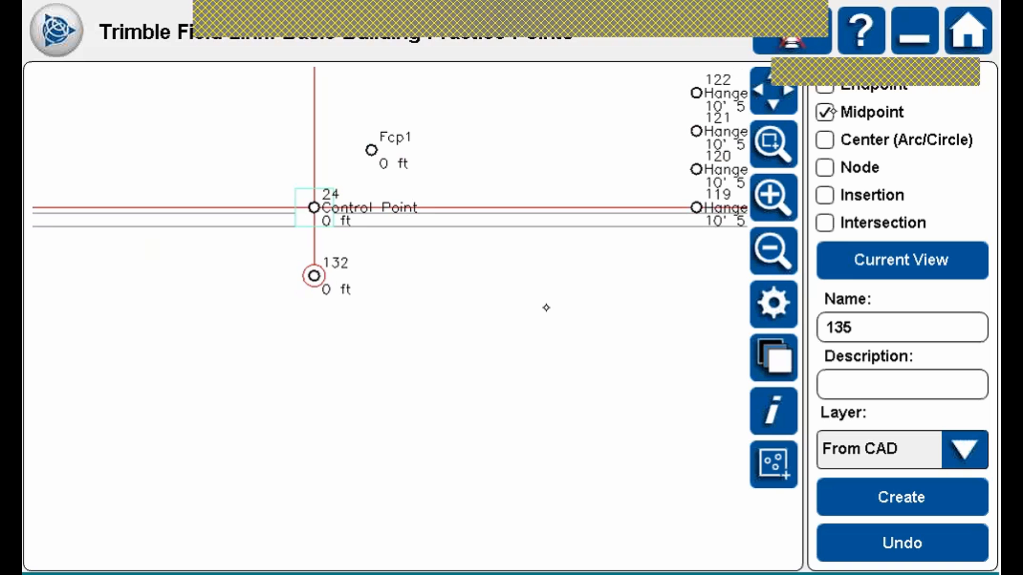
pyautogui.click(829, 113)
pyautogui.click(833, 87)
pyautogui.click(320, 266)
pyautogui.moveTo(545, 351); pyautogui.dragTo(407, 424)
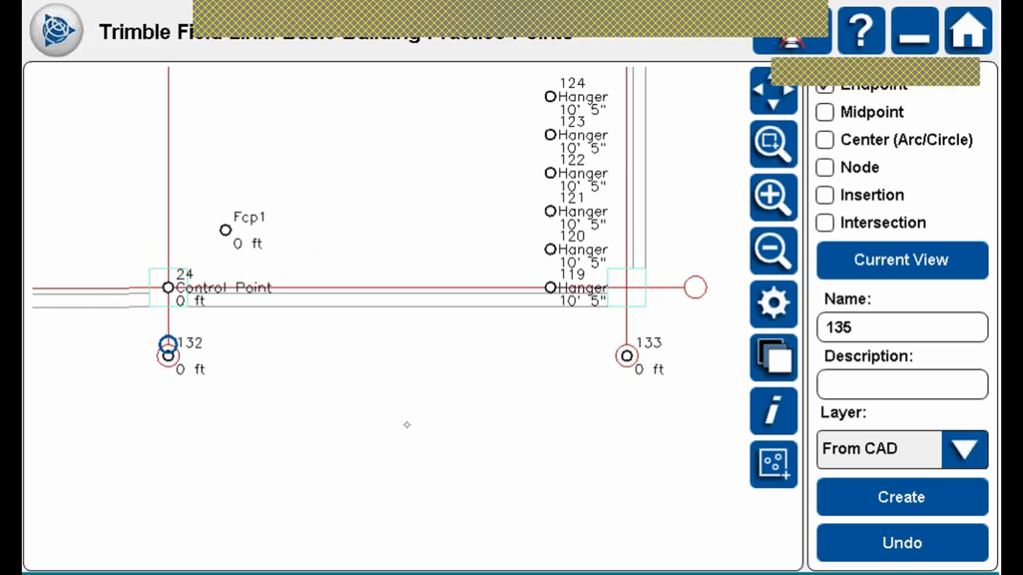
pyautogui.click(629, 346)
pyautogui.click(689, 287)
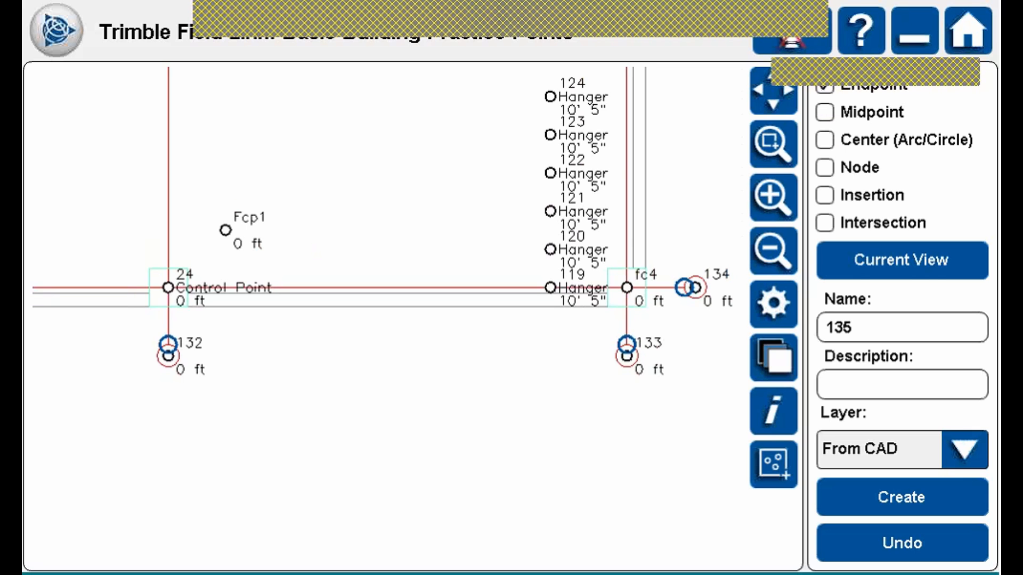
# Pick the column corners beside Control Point 24, including its lower-left and lower-right corners.
pyautogui.moveTo(341, 253); pyautogui.dragTo(525, 269)
pyautogui.moveTo(277, 224)
pyautogui.mouseDown()
pyautogui.moveTo(379, 237)
pyautogui.moveTo(369, 243)
pyautogui.mouseUp()
pyautogui.click(471, 297)
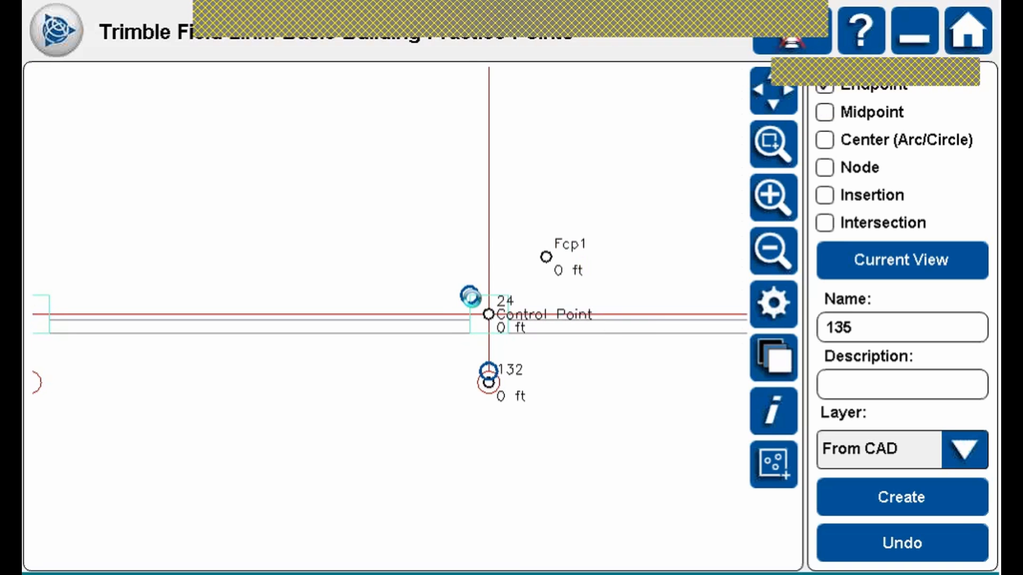
pyautogui.moveTo(512, 294); pyautogui.dragTo(447, 329)
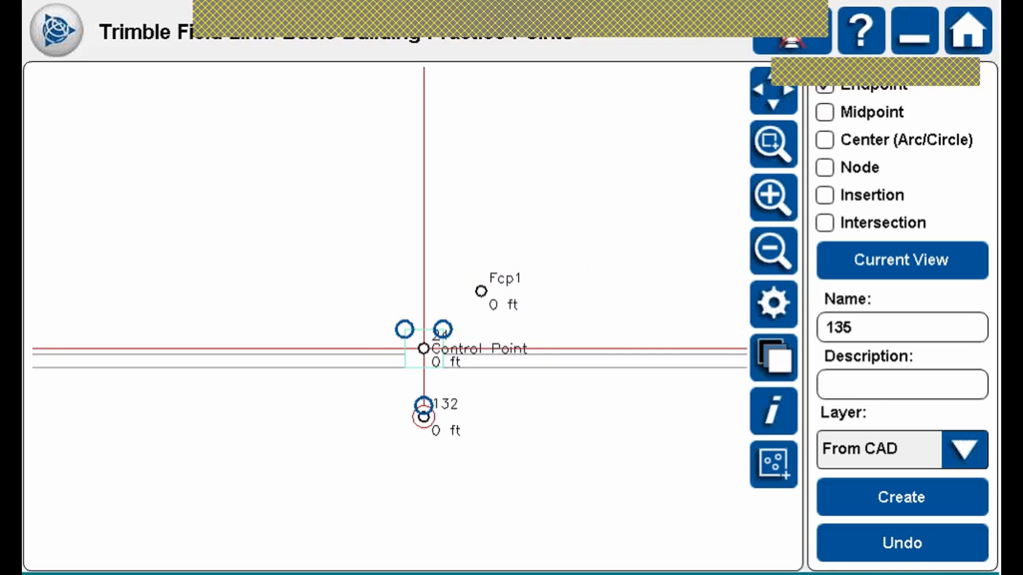
pyautogui.moveTo(501, 219); pyautogui.dragTo(488, 180)
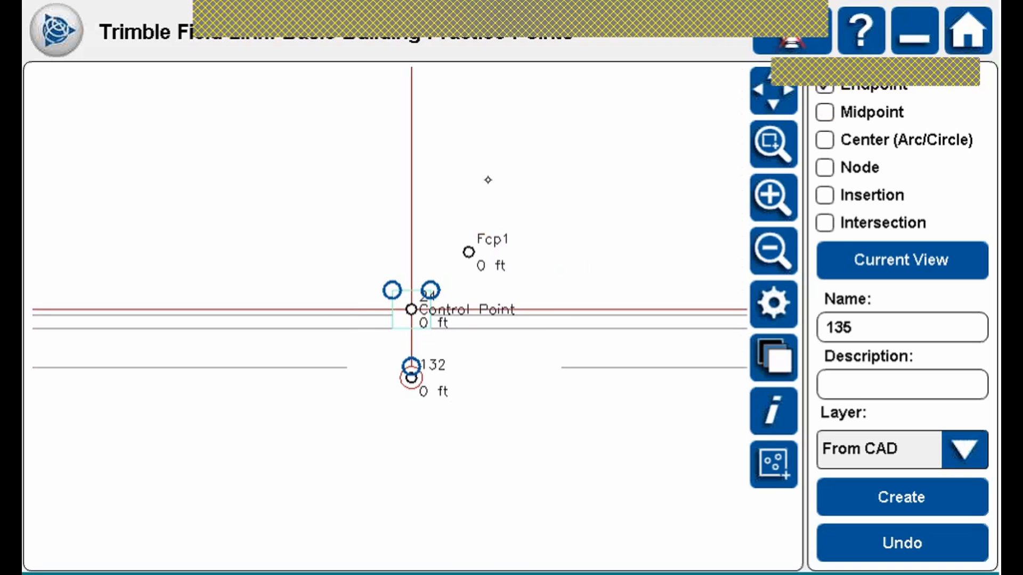
pyautogui.click(393, 328)
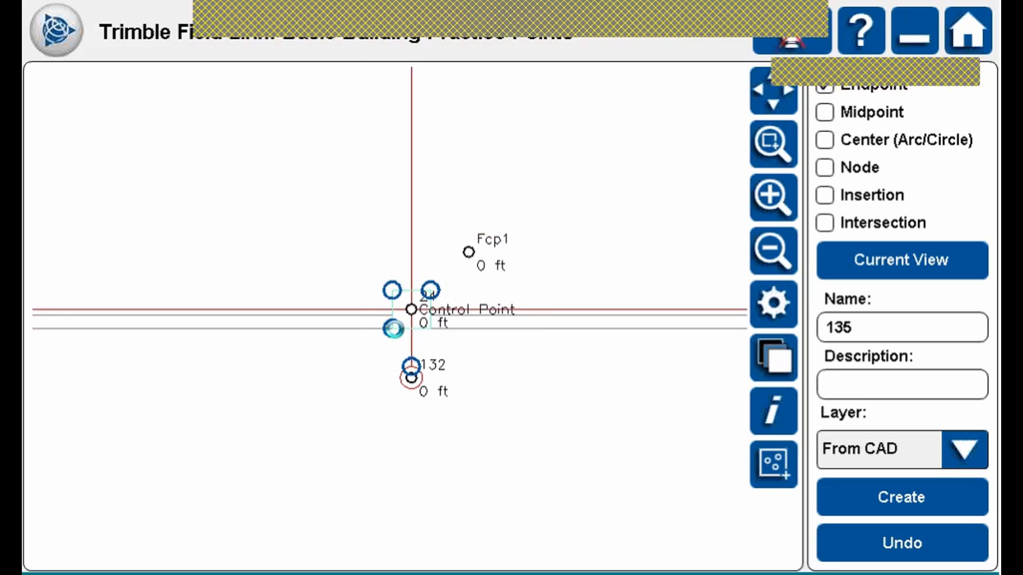
pyautogui.click(437, 328)
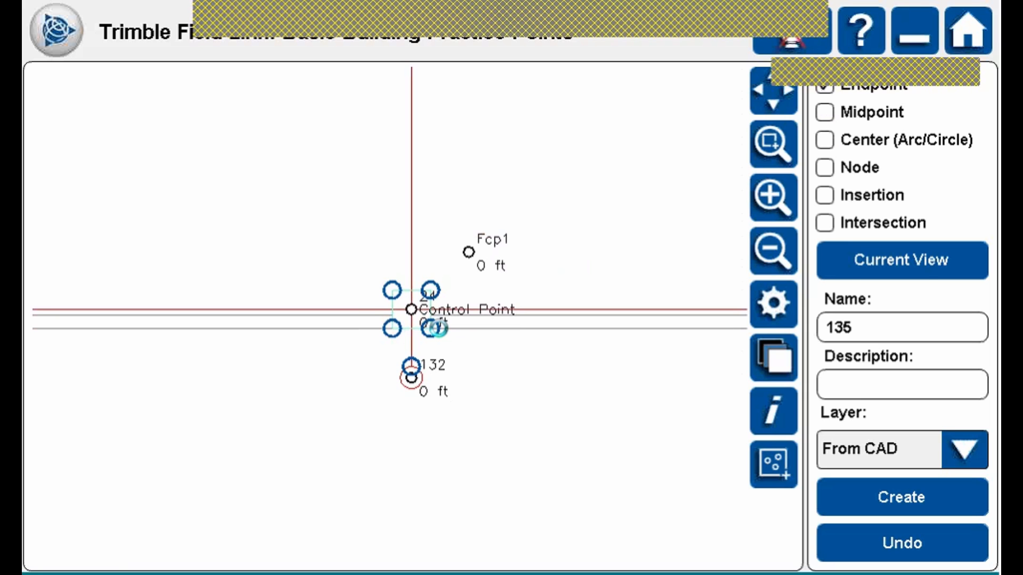
pyautogui.moveTo(547, 201); pyautogui.dragTo(556, 210)
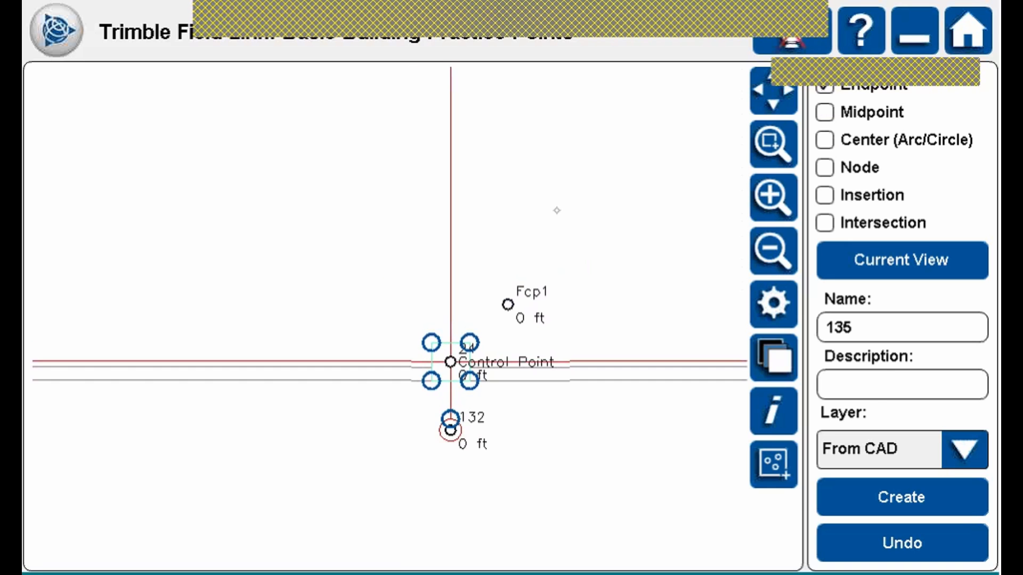
# Describe the new points 135–141 as 'Column corners', then zoom to the whole building plan.
pyautogui.click(884, 374)
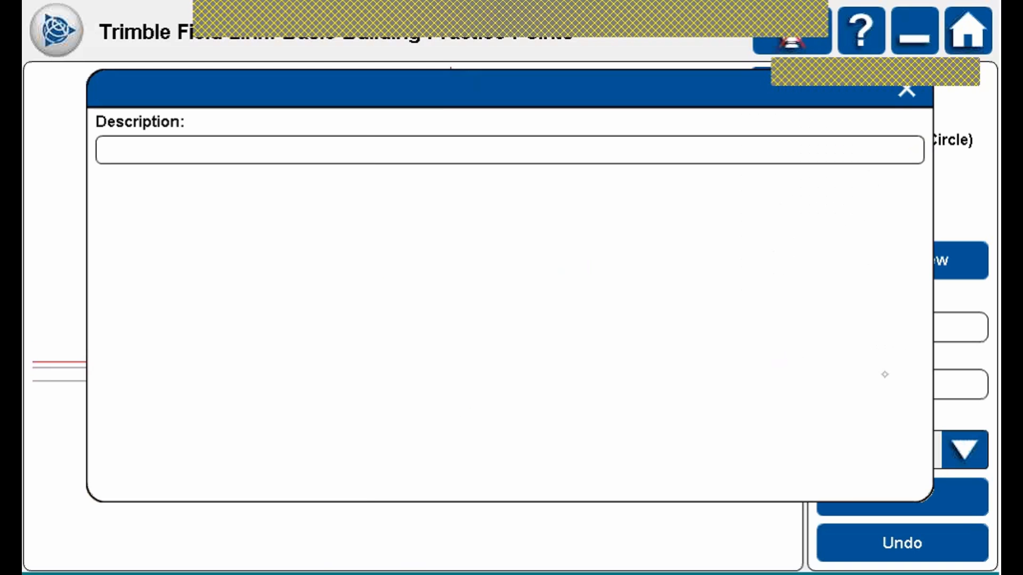
pyautogui.click(415, 395)
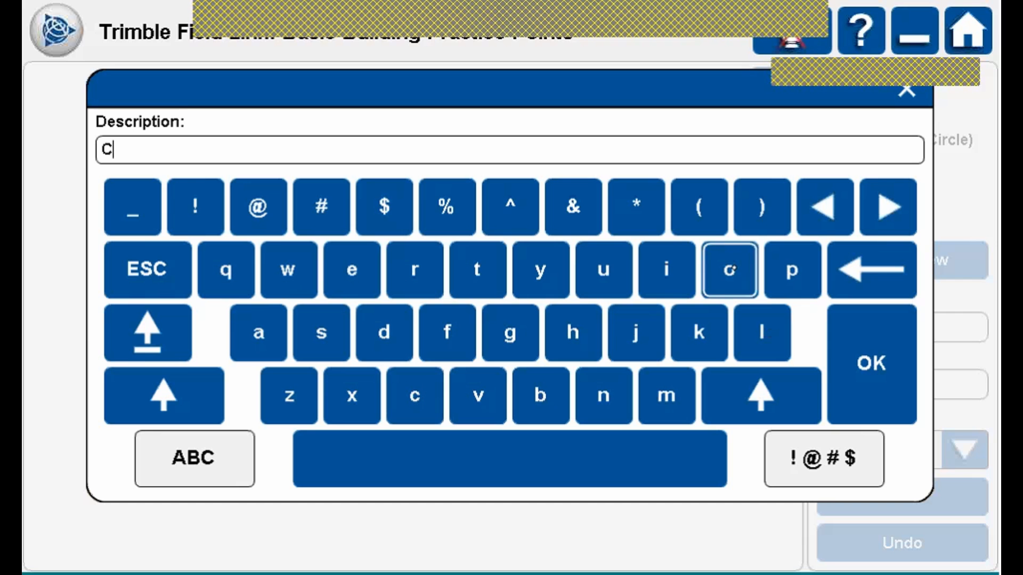
pyautogui.click(729, 270)
pyautogui.click(761, 332)
pyautogui.click(603, 269)
pyautogui.click(665, 395)
pyautogui.click(603, 395)
pyautogui.click(572, 447)
pyautogui.click(415, 395)
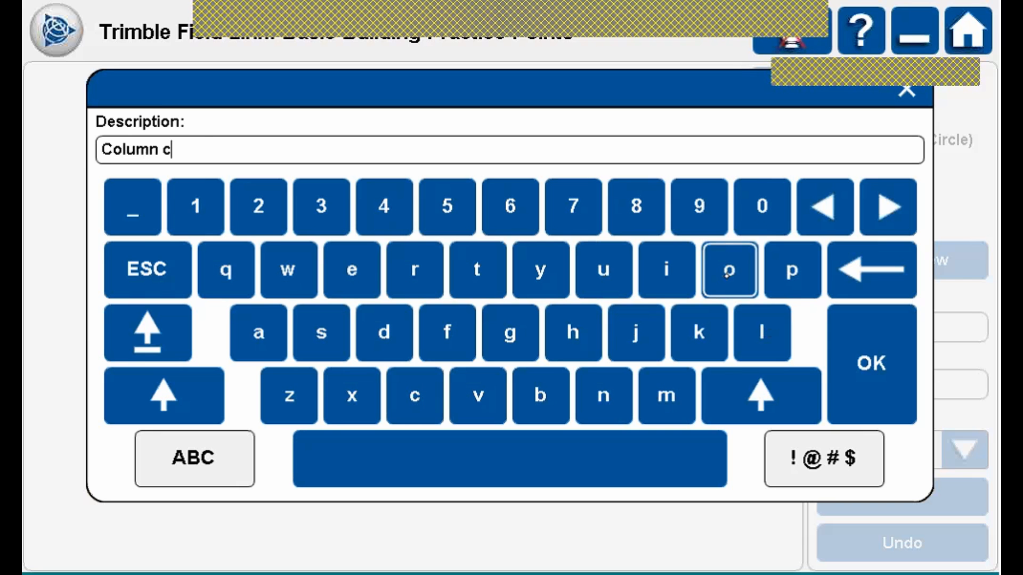
pyautogui.click(730, 269)
pyautogui.click(415, 269)
pyautogui.click(603, 395)
pyautogui.click(351, 269)
pyautogui.click(415, 269)
pyautogui.click(322, 333)
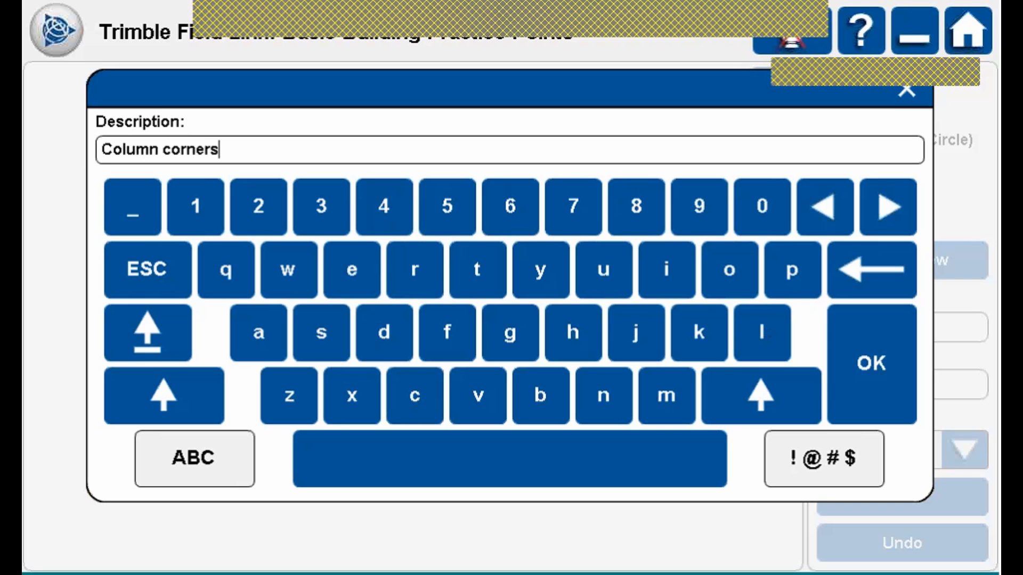
pyautogui.click(873, 364)
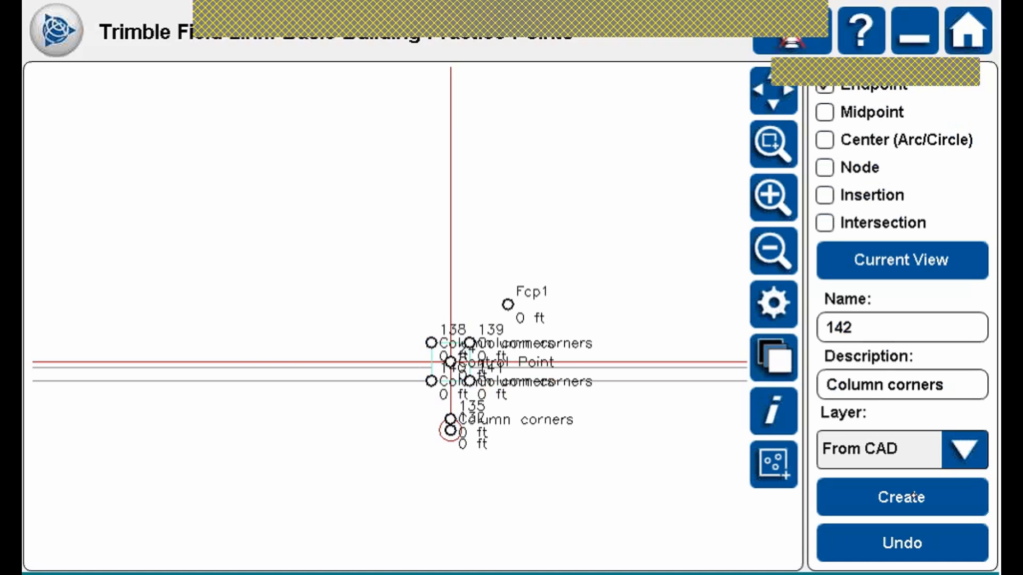
pyautogui.click(772, 90)
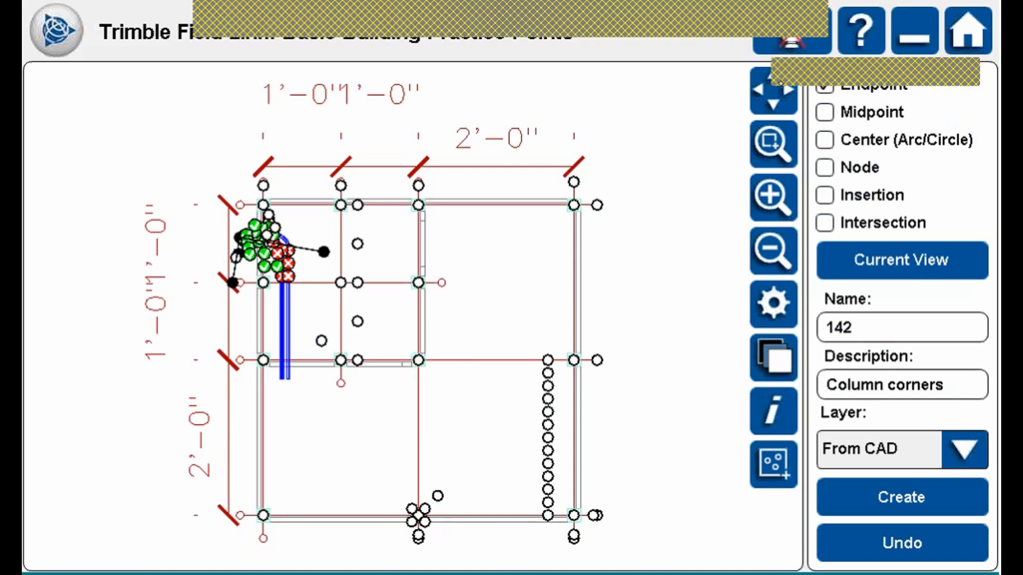
# Run Set Up Instrument from the Collect Data menu.
pyautogui.click(57, 30)
pyautogui.click(205, 101)
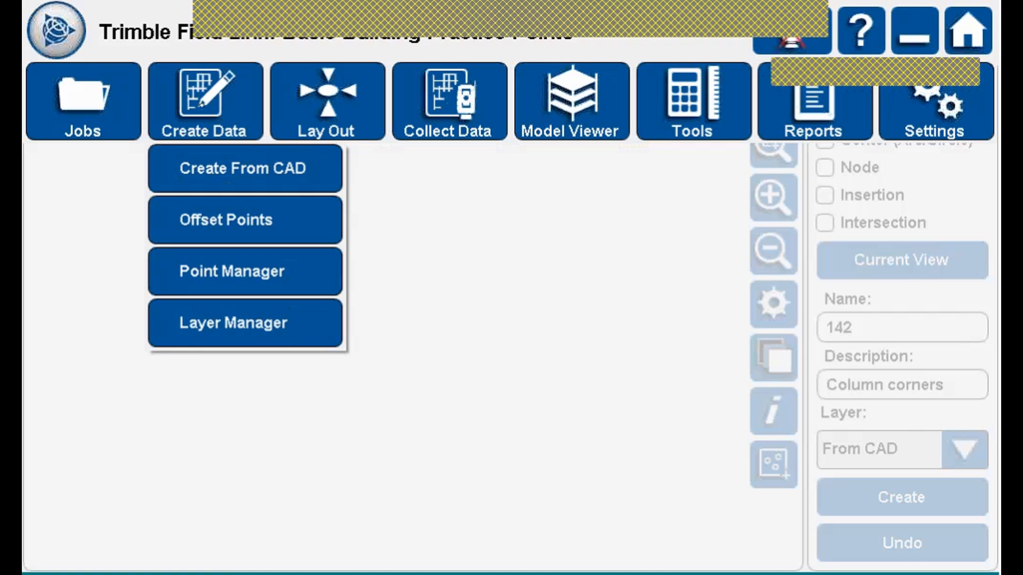
pyautogui.click(327, 103)
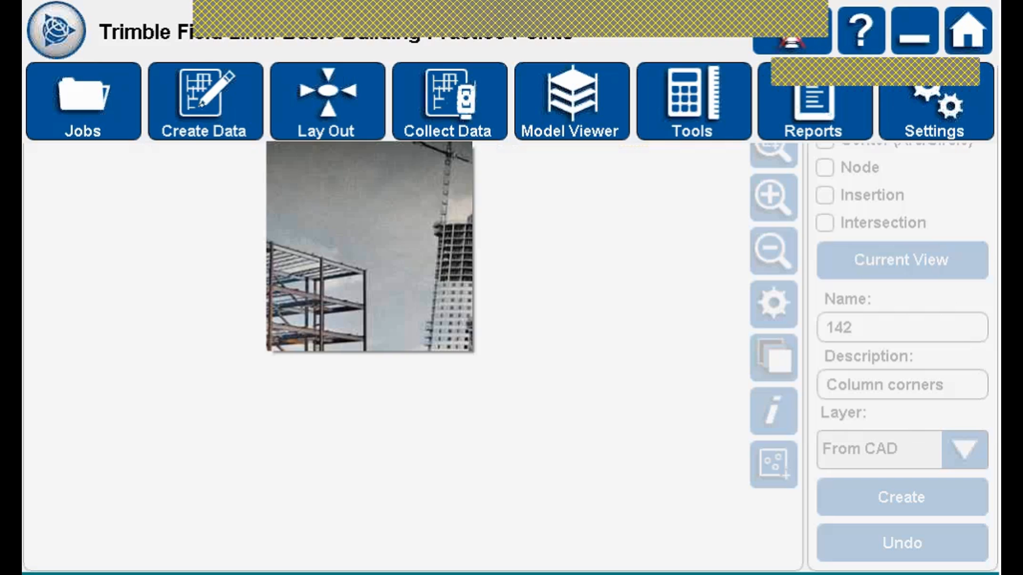
pyautogui.click(448, 104)
pyautogui.click(341, 106)
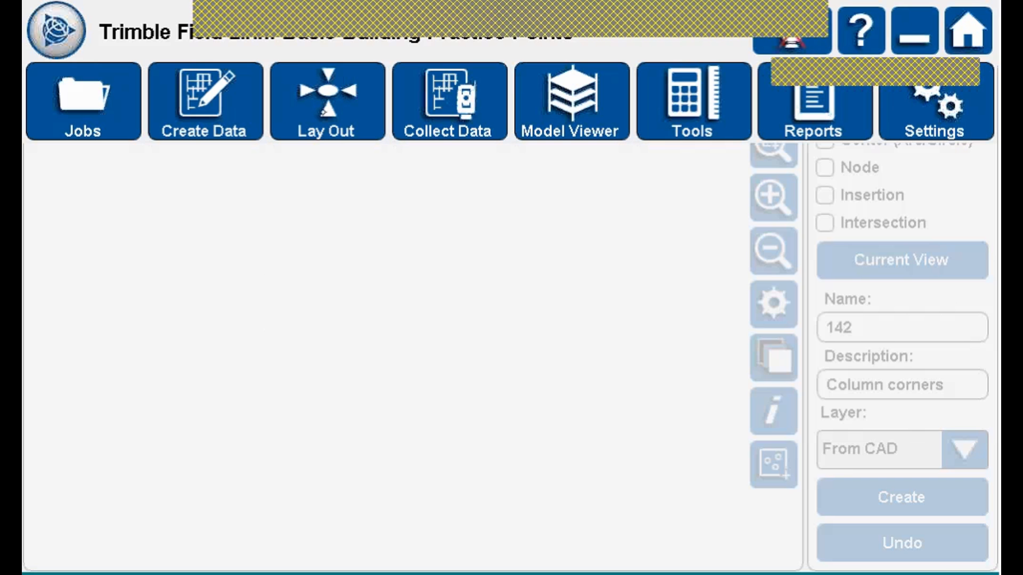
pyautogui.click(394, 168)
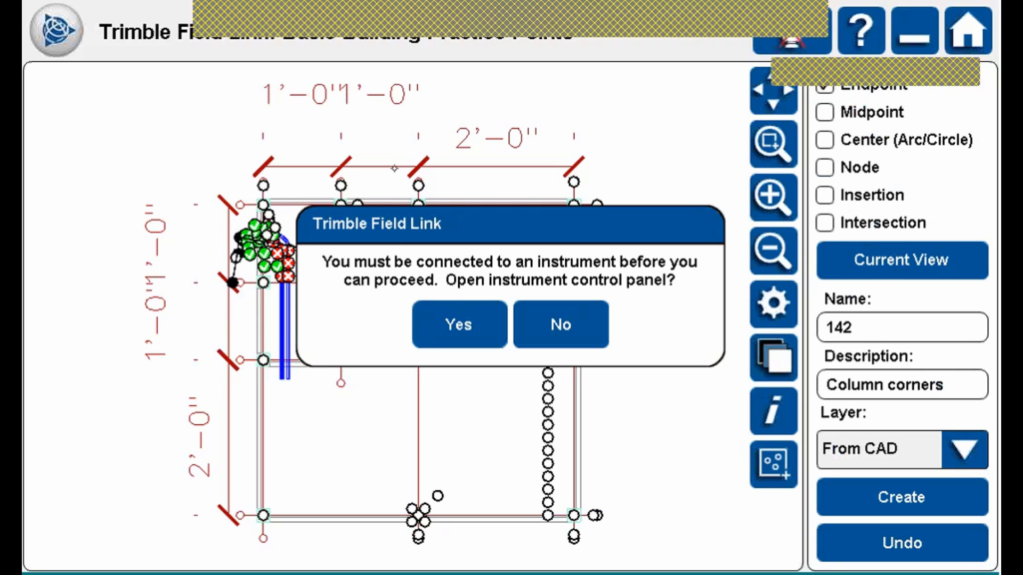
# Decline the prompt, then open the instrument control panel at its Connection settings.
pyautogui.click(581, 317)
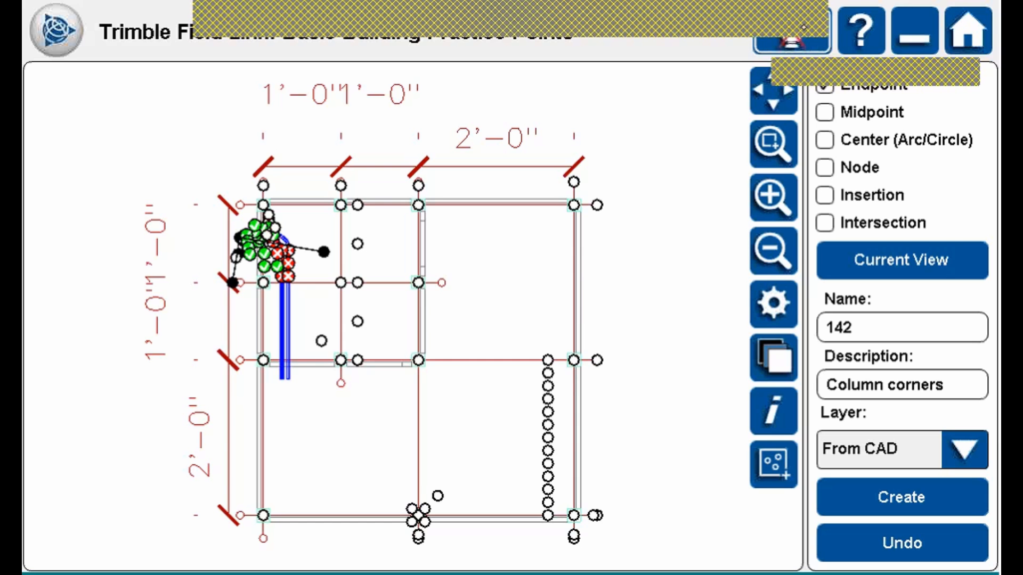
pyautogui.click(804, 26)
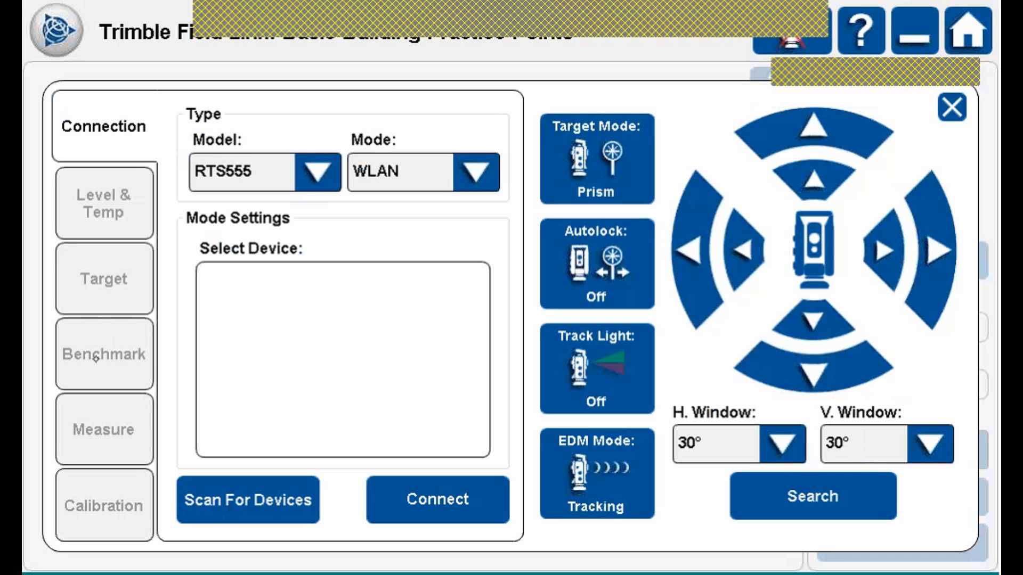
# Set the instrument model to RTS655 in Radio mode on channel 16, network 30.
pyautogui.click(318, 175)
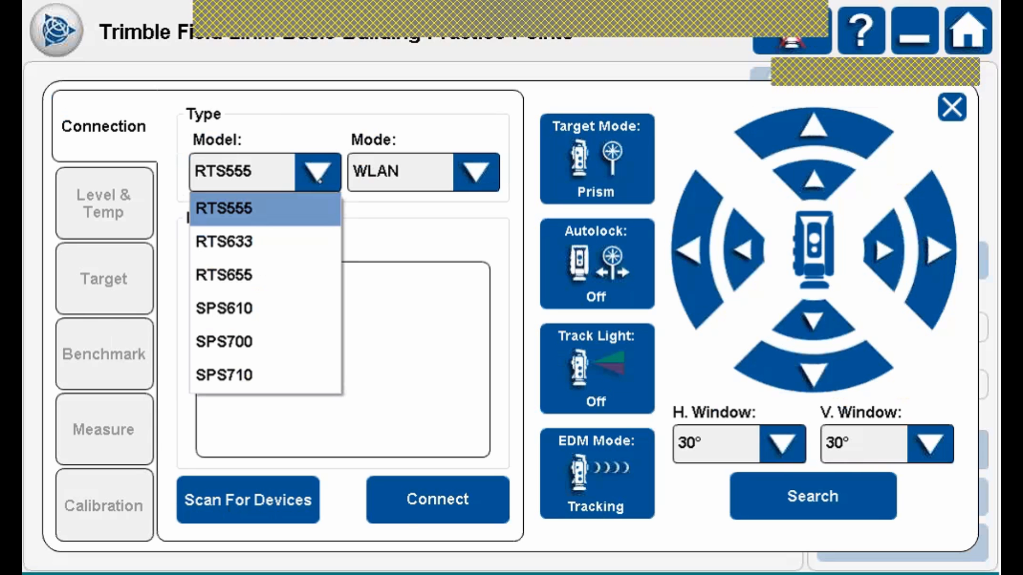
pyautogui.click(240, 273)
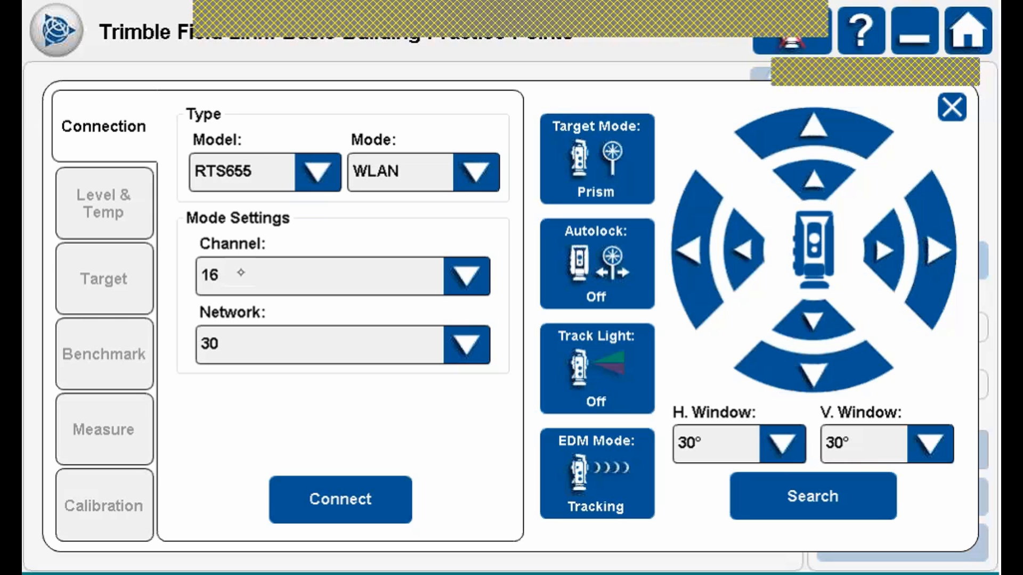
pyautogui.click(473, 169)
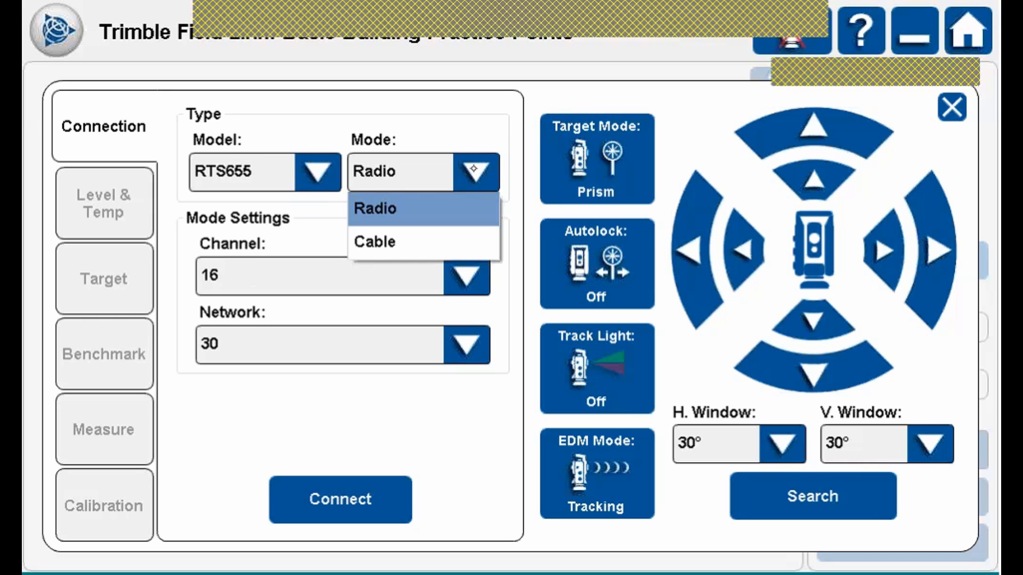
pyautogui.click(402, 205)
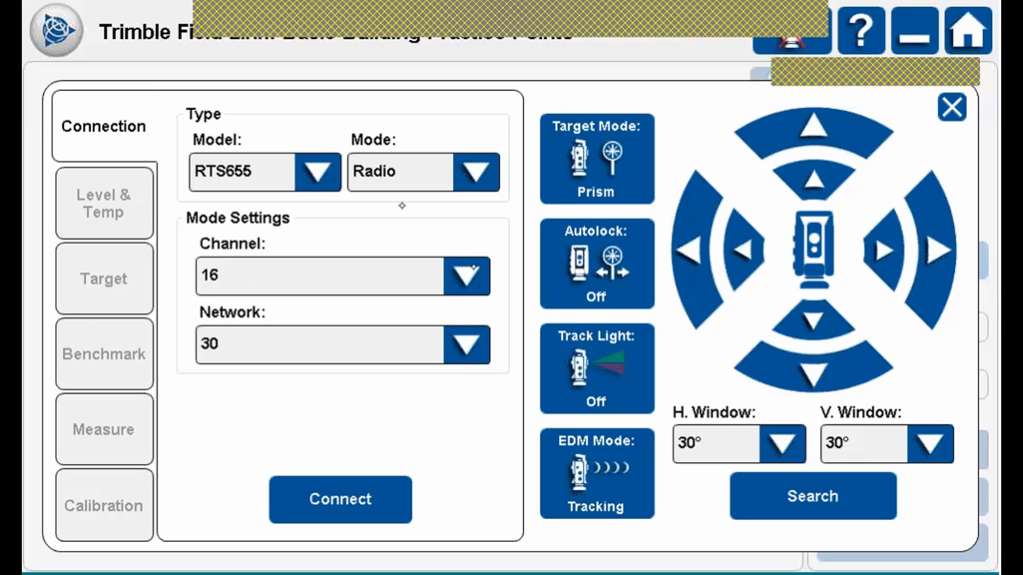
pyautogui.click(473, 268)
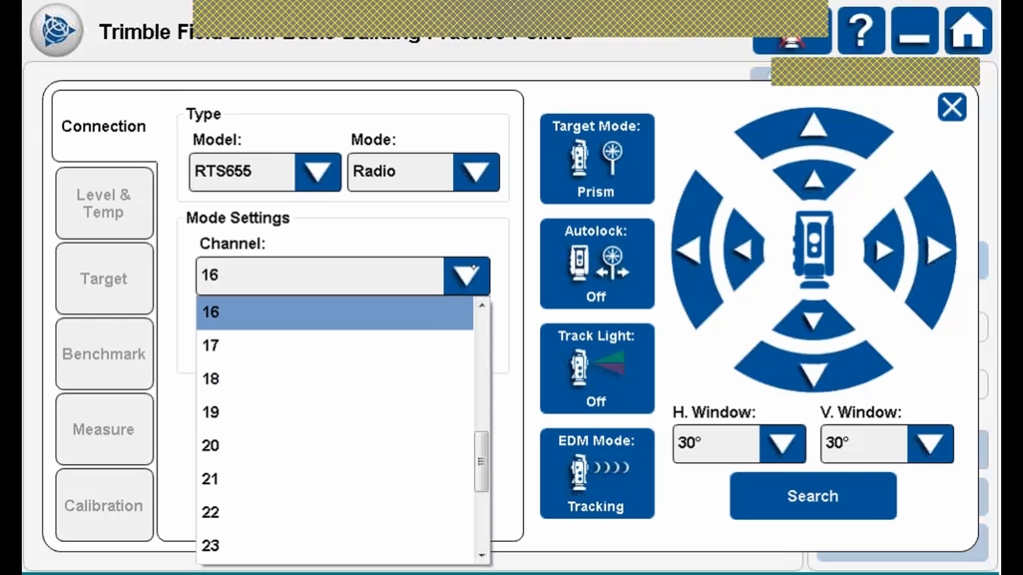
pyautogui.click(473, 270)
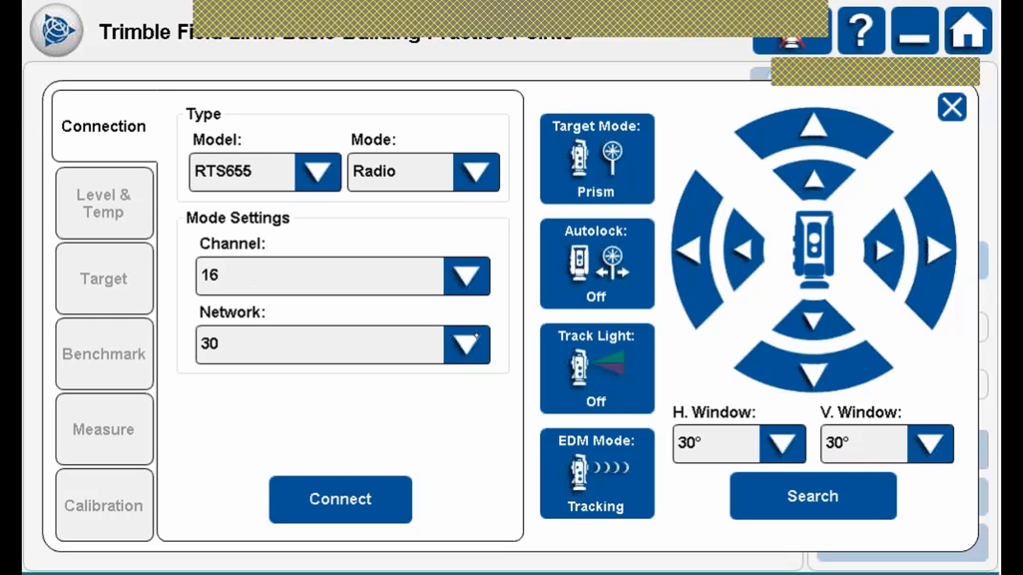
pyautogui.click(476, 337)
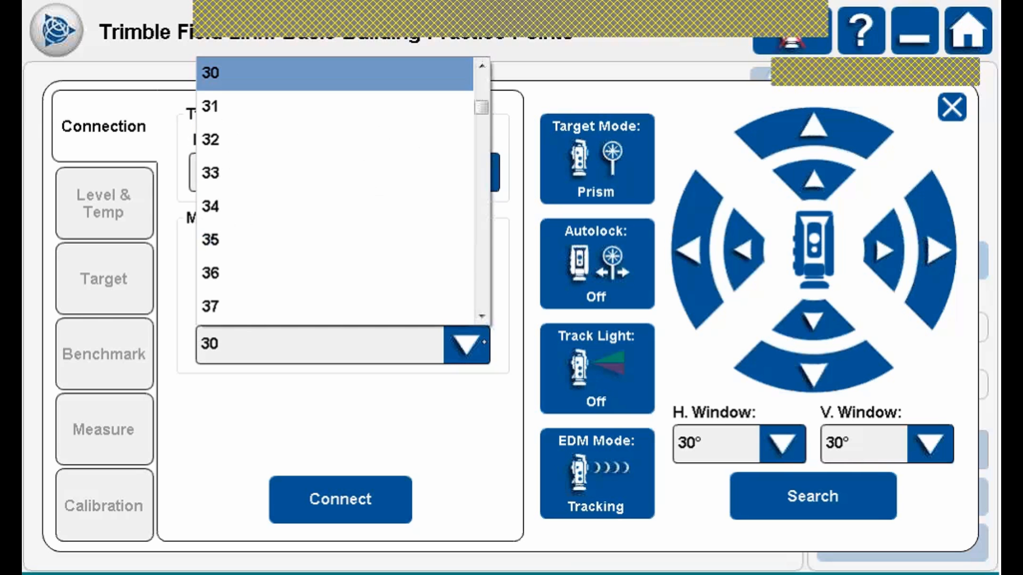
pyautogui.moveTo(482, 108)
pyautogui.mouseDown()
pyautogui.moveTo(481, 240)
pyautogui.moveTo(470, 109)
pyautogui.moveTo(469, 155)
pyautogui.moveTo(479, 187)
pyautogui.moveTo(478, 99)
pyautogui.mouseUp()
pyautogui.click(469, 343)
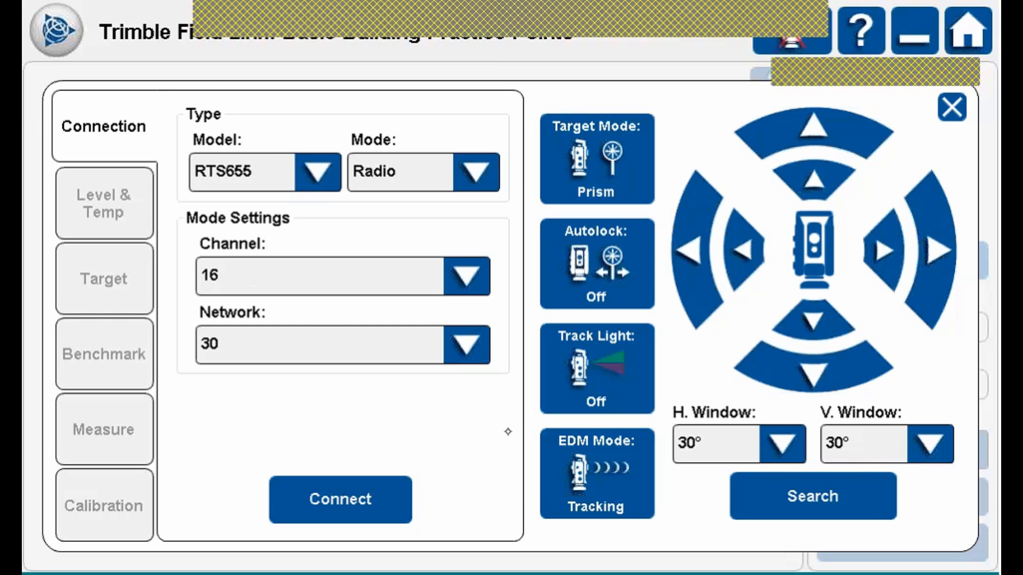
# Recheck that the model remains RTS655 and the connection mode remains Radio.
pyautogui.click(318, 172)
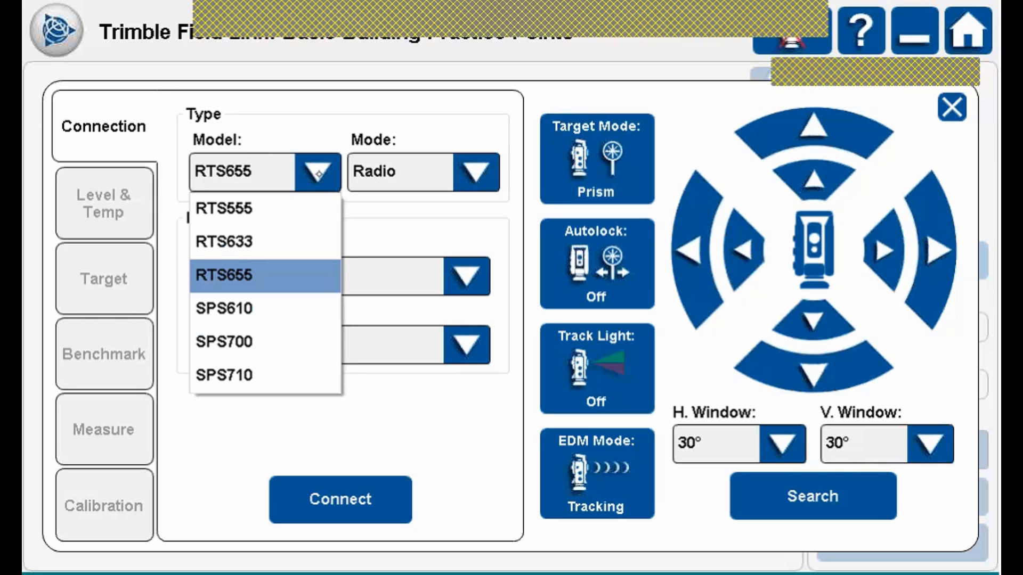
pyautogui.click(318, 174)
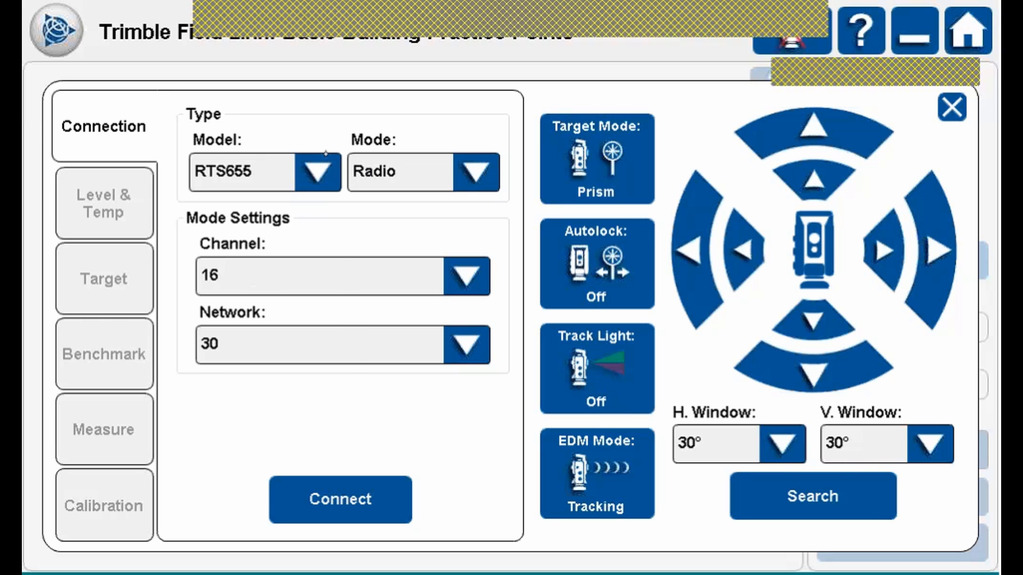
pyautogui.click(318, 159)
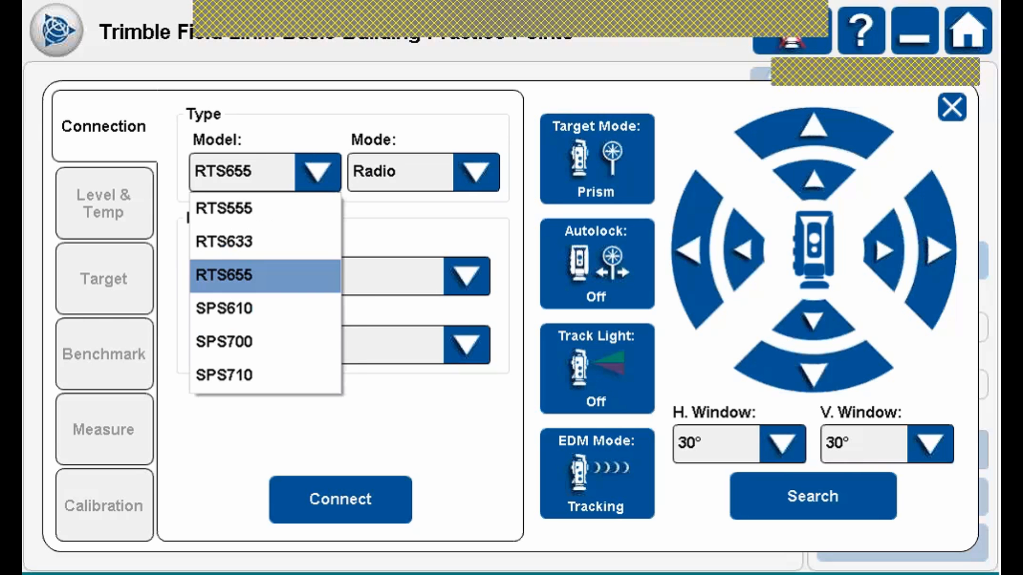
pyautogui.click(229, 276)
pyautogui.click(476, 172)
pyautogui.click(396, 208)
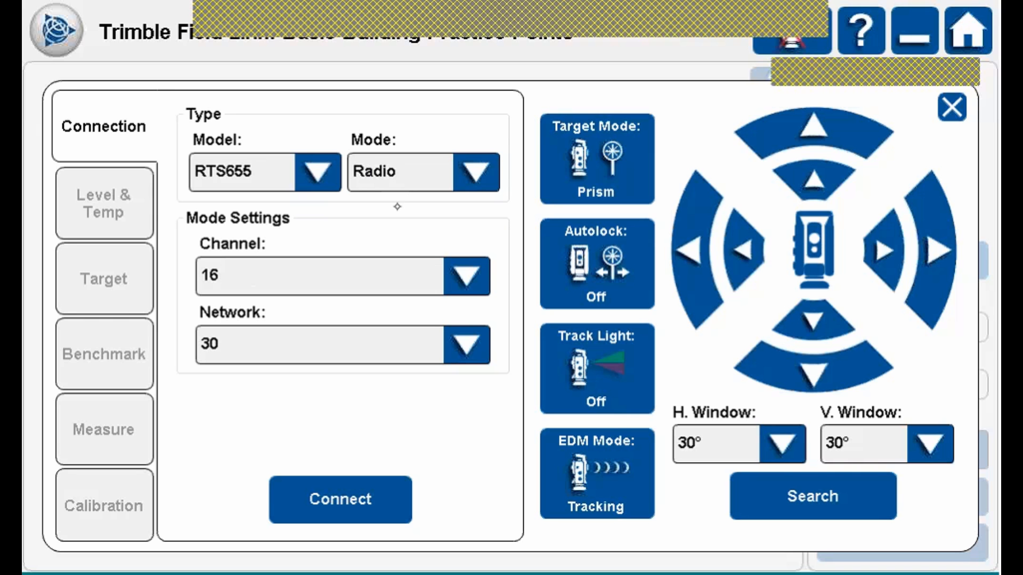
# Connect to the RTS655 and acknowledge the overdue service notice.
pyautogui.click(343, 500)
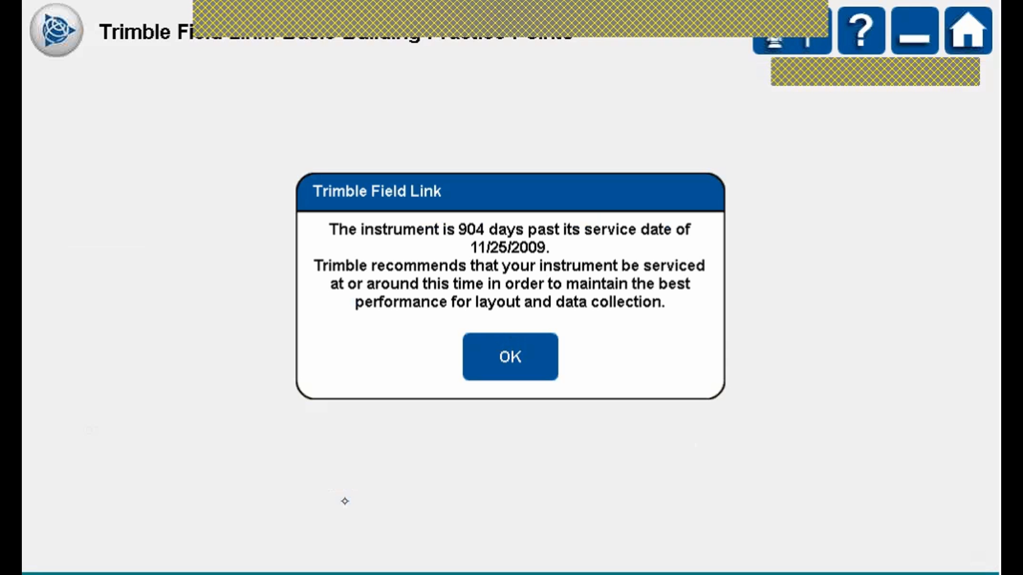
pyautogui.click(520, 358)
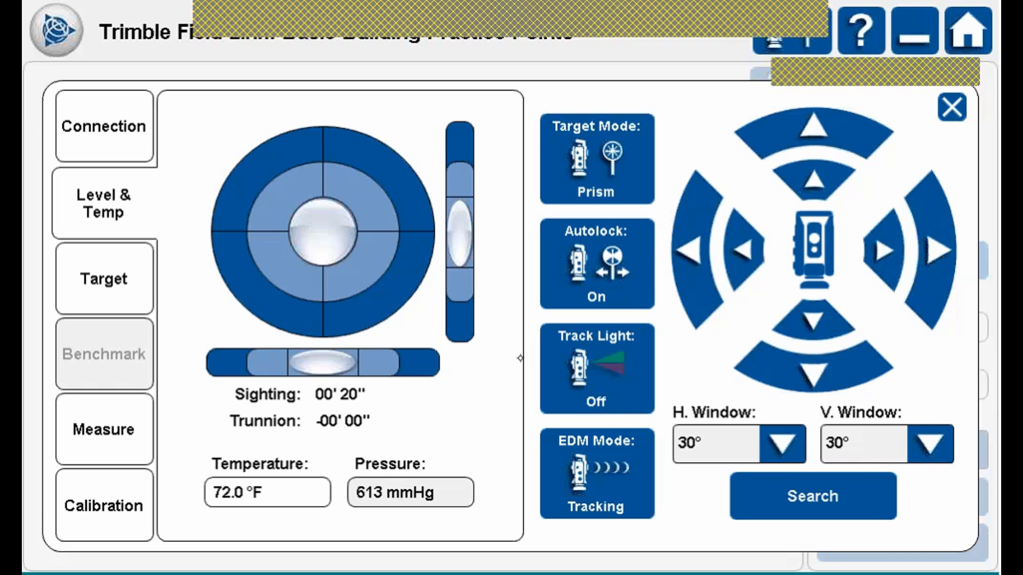
pyautogui.click(110, 109)
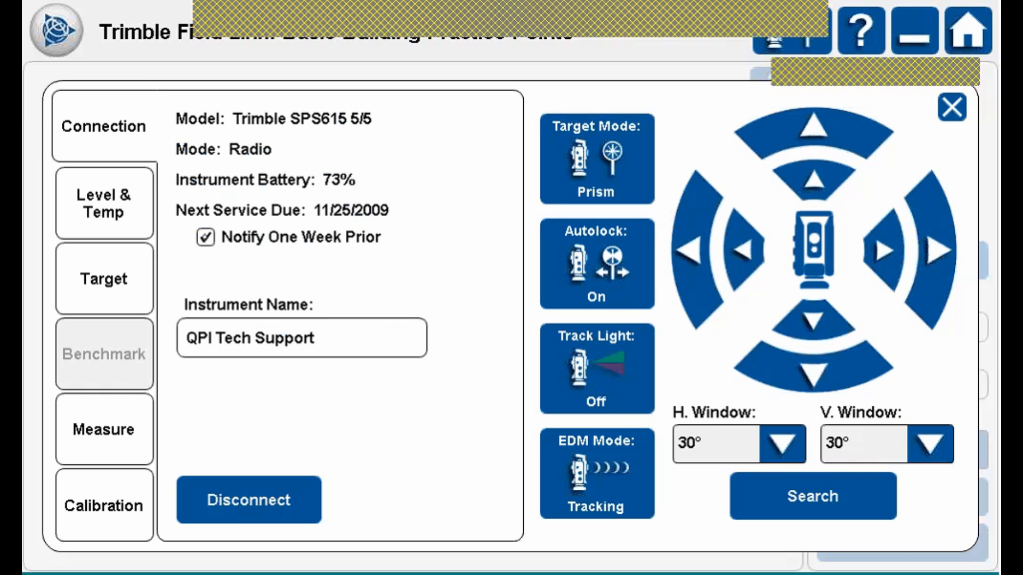
pyautogui.click(125, 193)
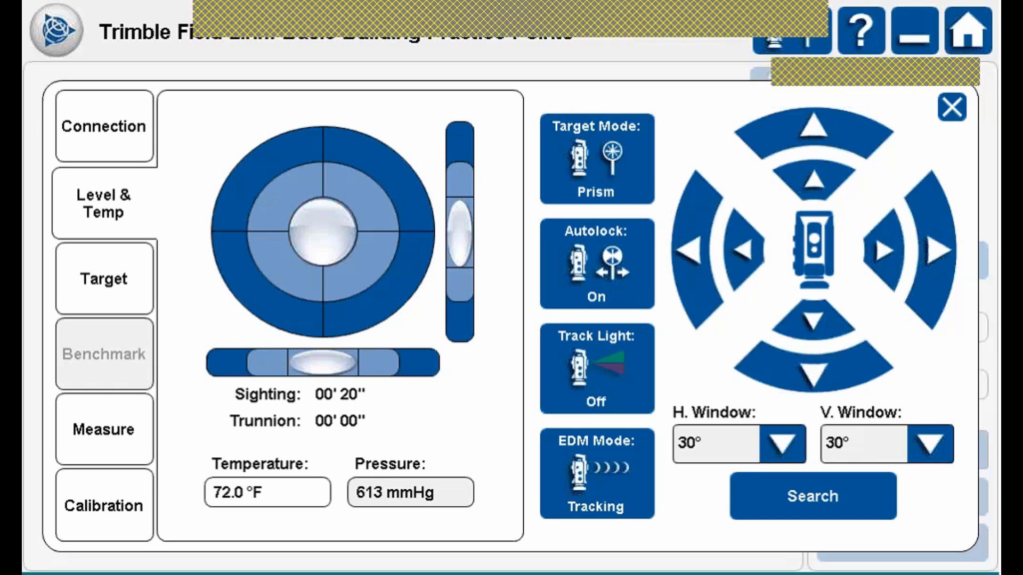
# Set the temperature to 71.0 °F and close the instrument panel.
pyautogui.click(279, 488)
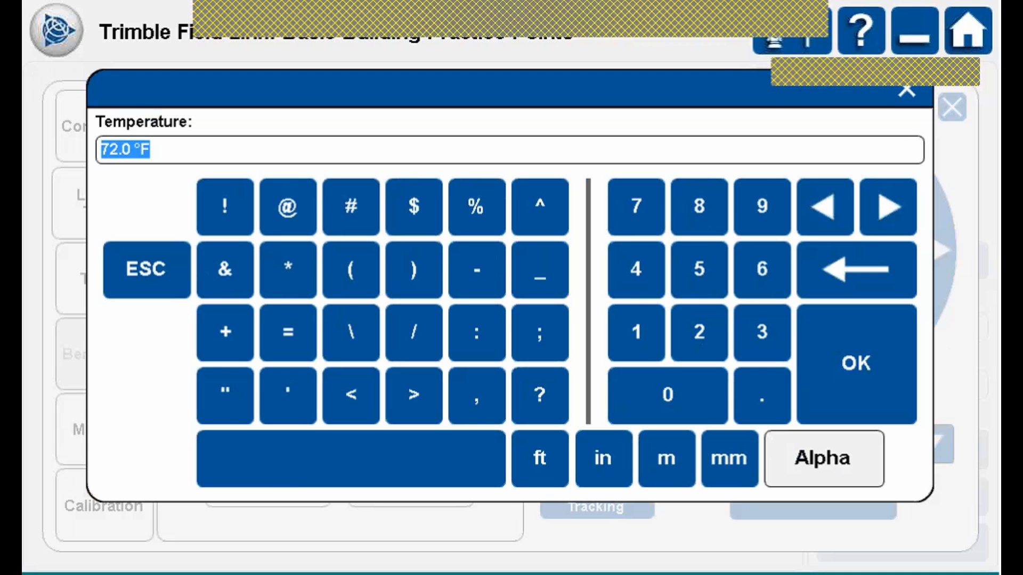
pyautogui.click(636, 206)
pyautogui.click(636, 332)
pyautogui.click(869, 367)
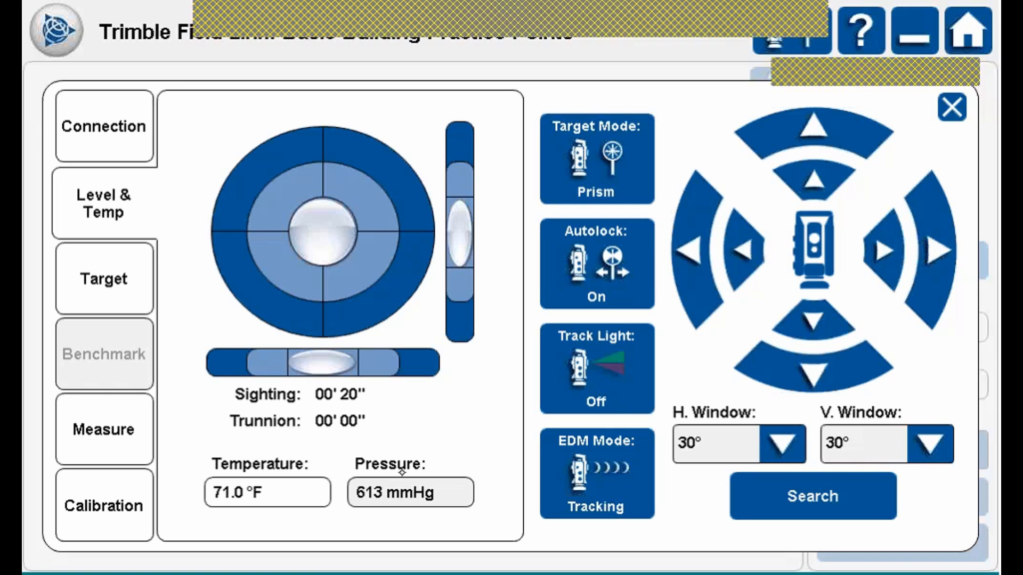
pyautogui.click(951, 107)
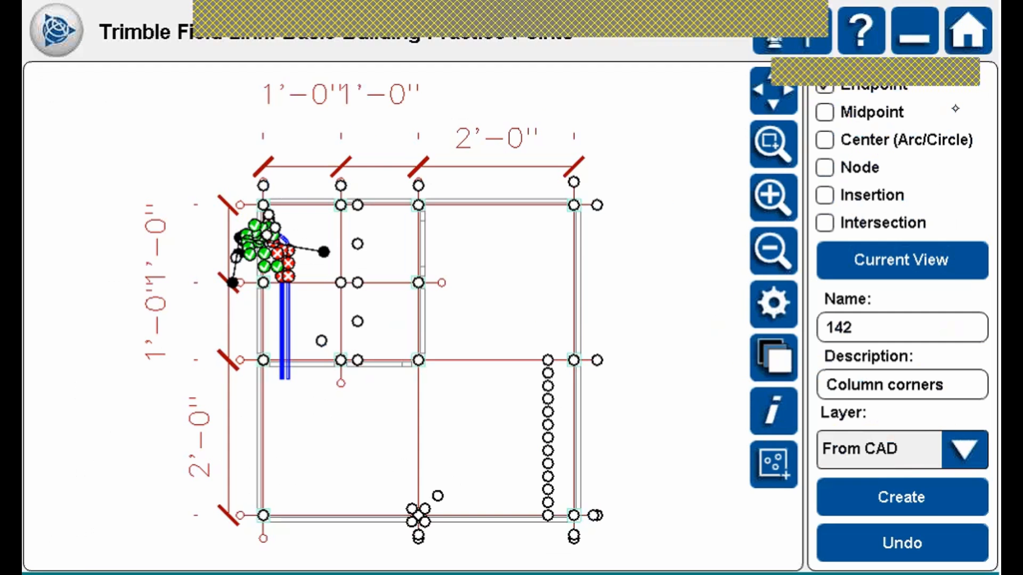
# Open the Model Viewer, then change the instrument temperature to 70.0 °F and close the panel.
pyautogui.click(80, 68)
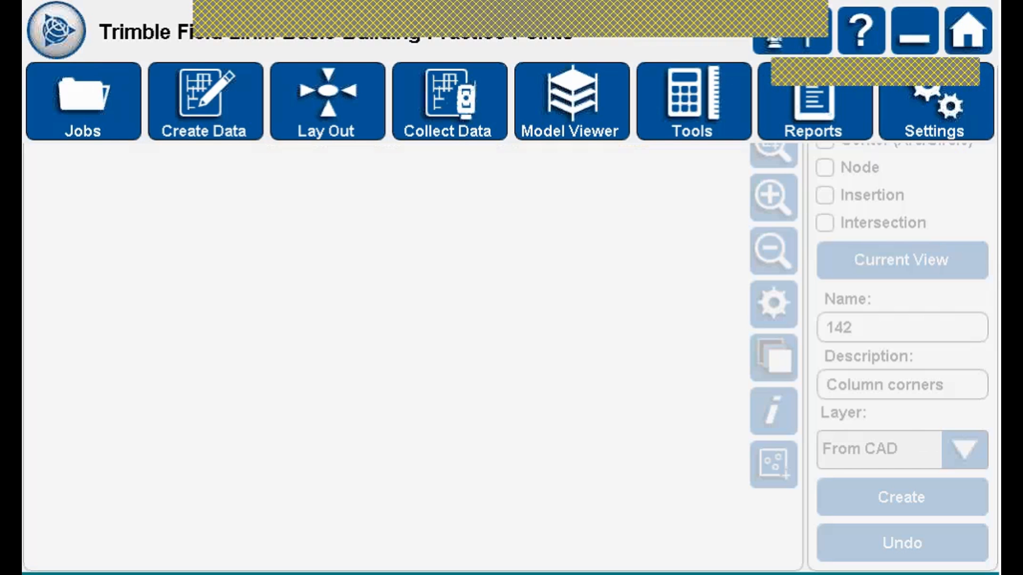
pyautogui.click(586, 96)
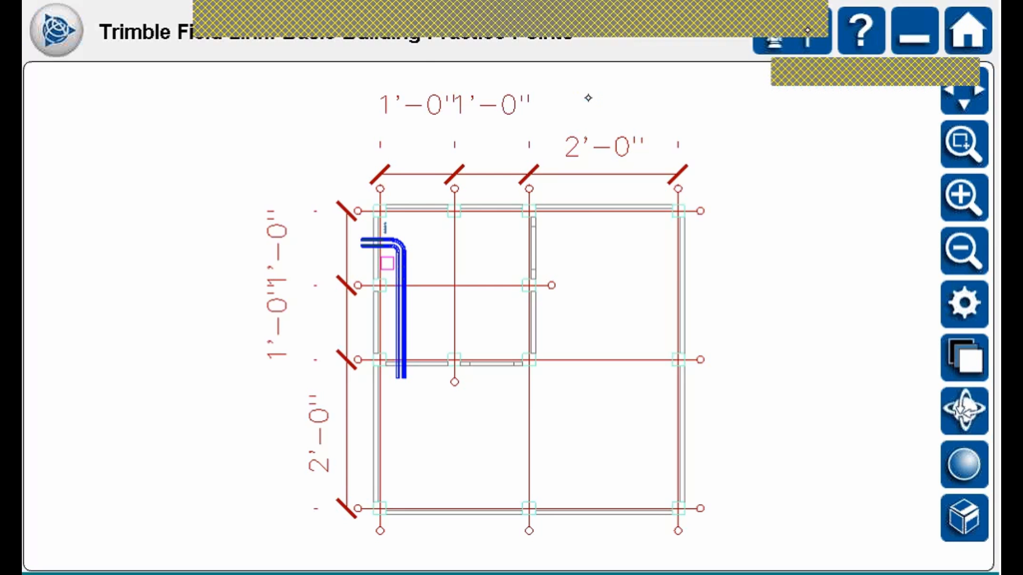
pyautogui.click(808, 30)
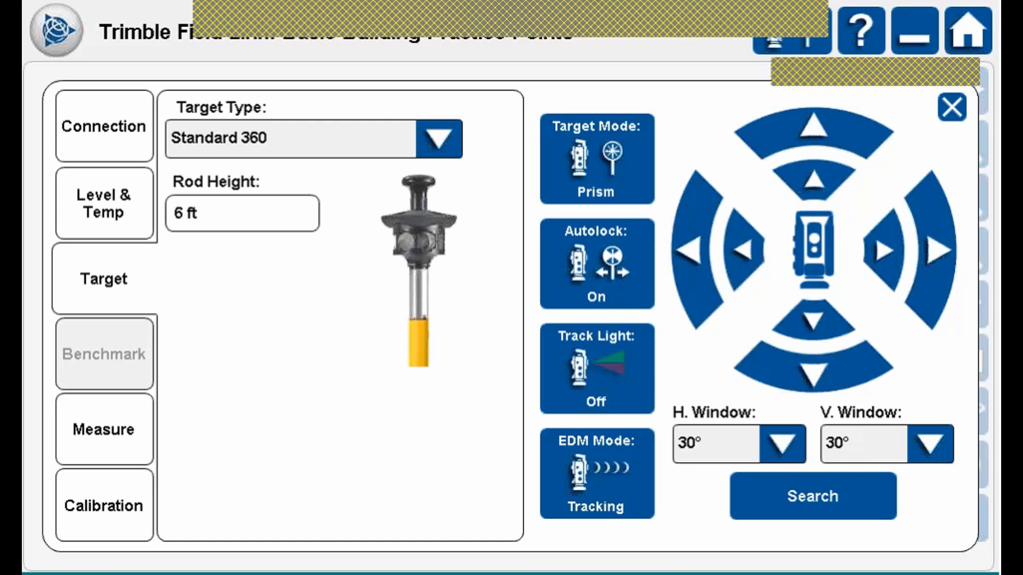
pyautogui.click(101, 201)
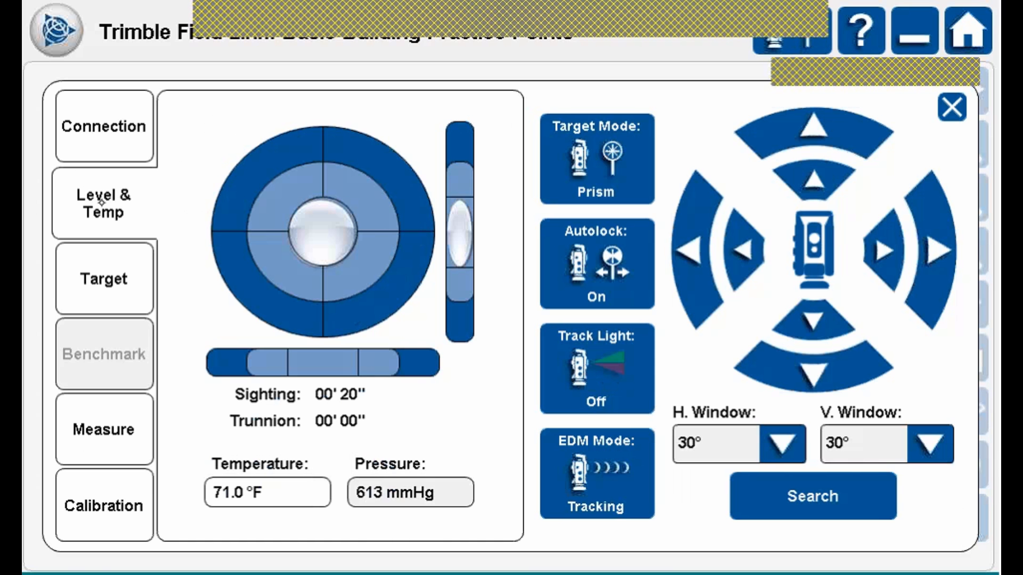
pyautogui.click(272, 499)
pyautogui.click(636, 207)
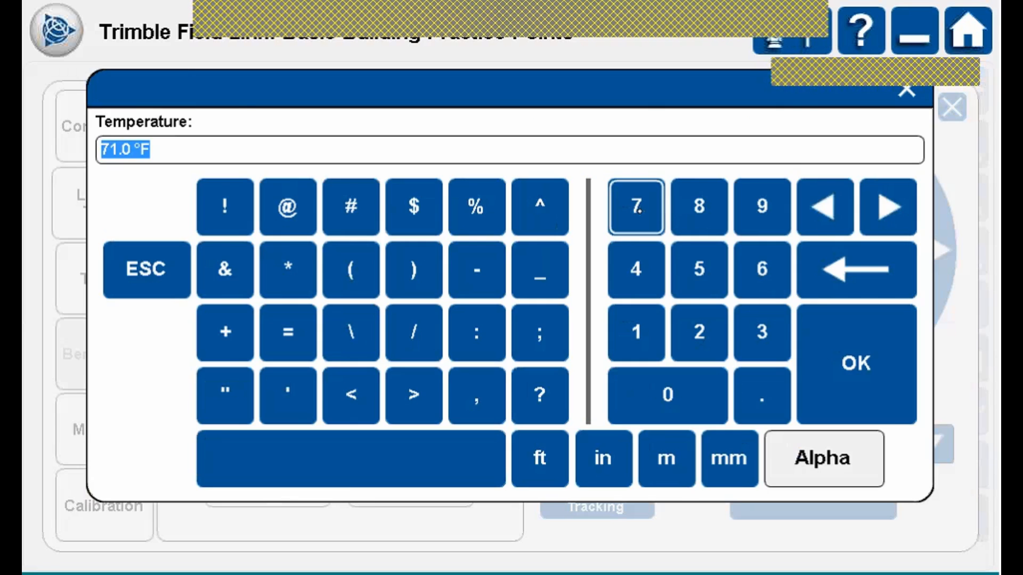
pyautogui.click(667, 393)
pyautogui.click(852, 367)
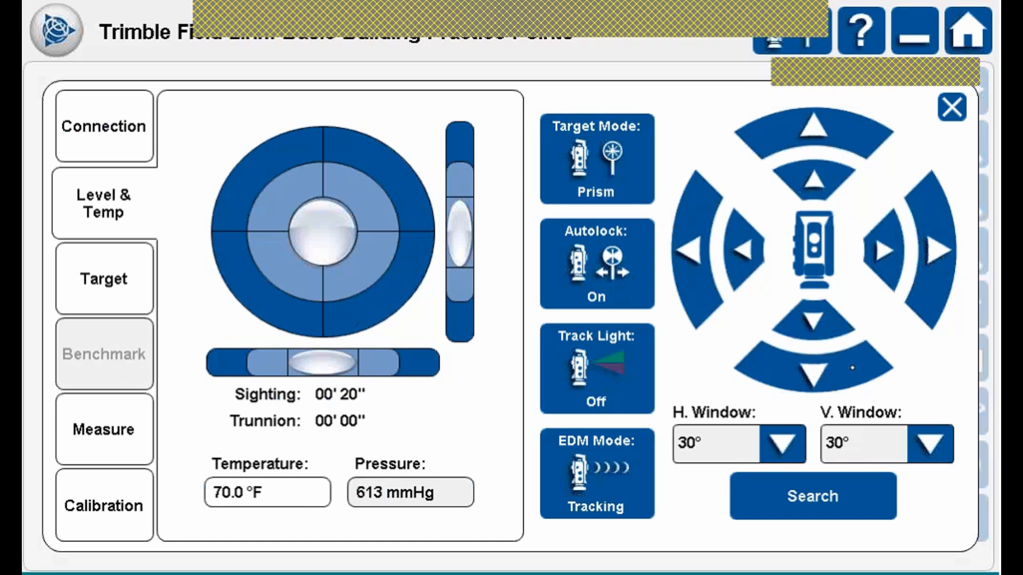
pyautogui.click(951, 107)
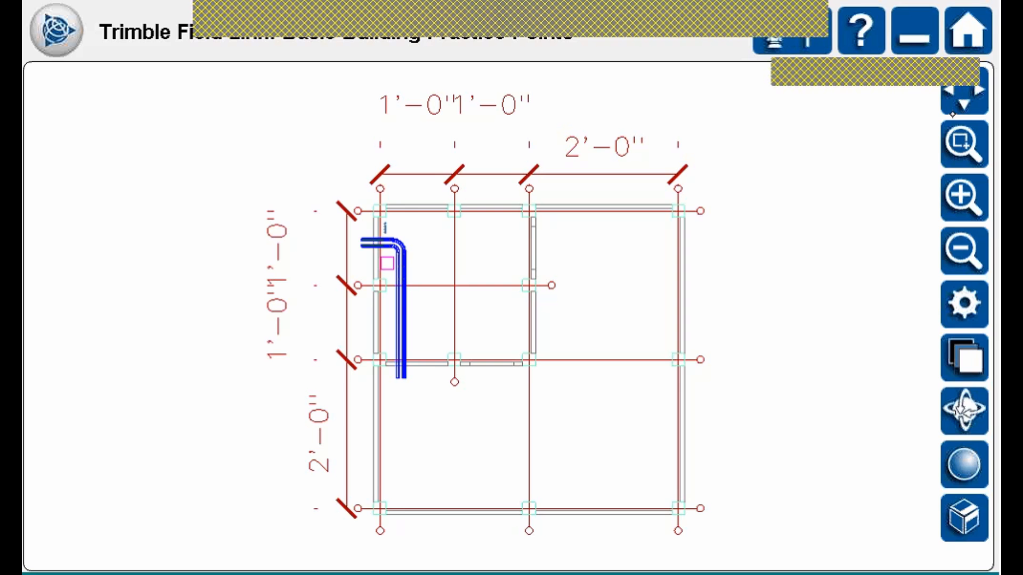
# Reopen the instrument panel on its Target settings.
pyautogui.click(819, 26)
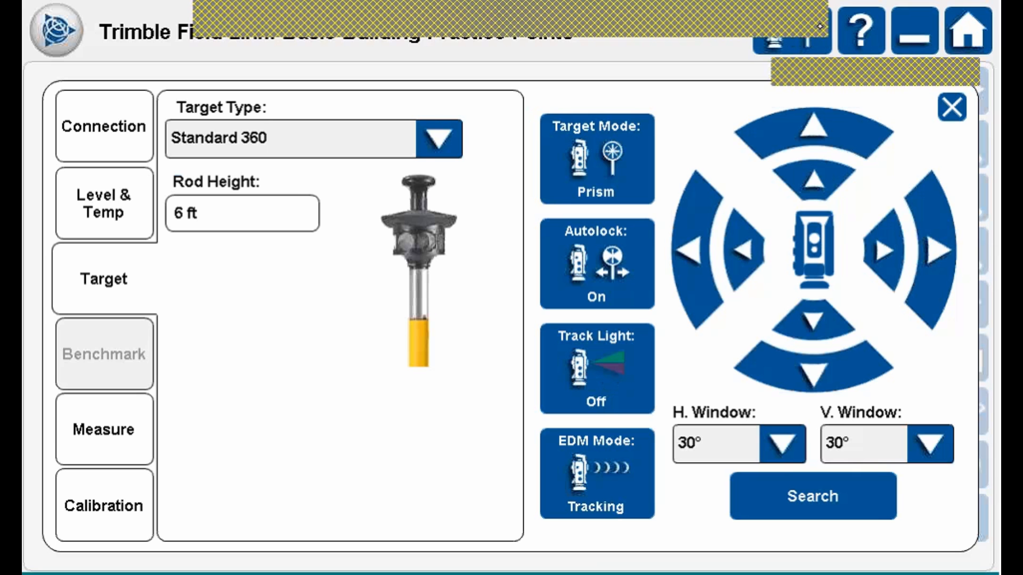
pyautogui.click(116, 211)
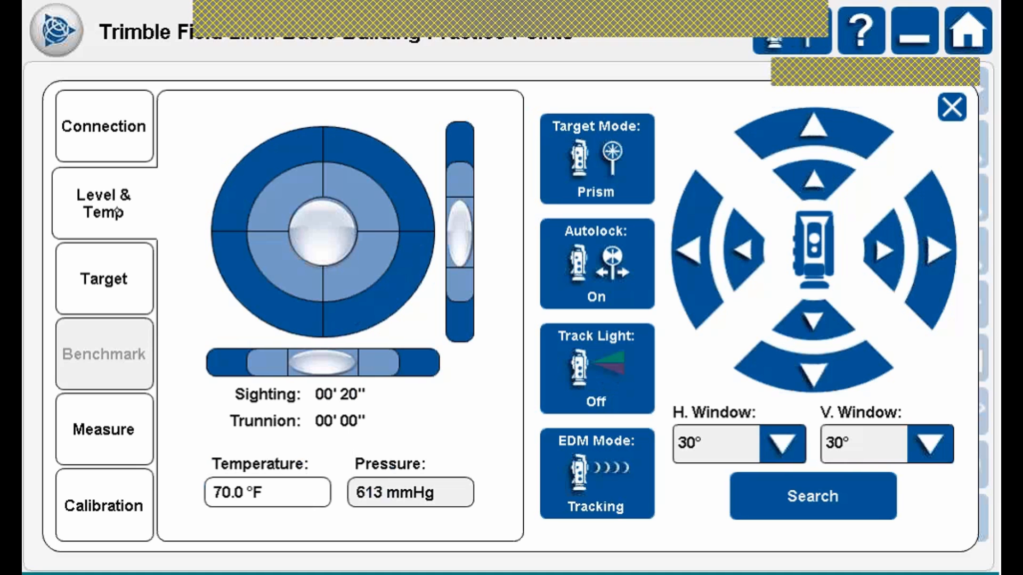
pyautogui.click(109, 270)
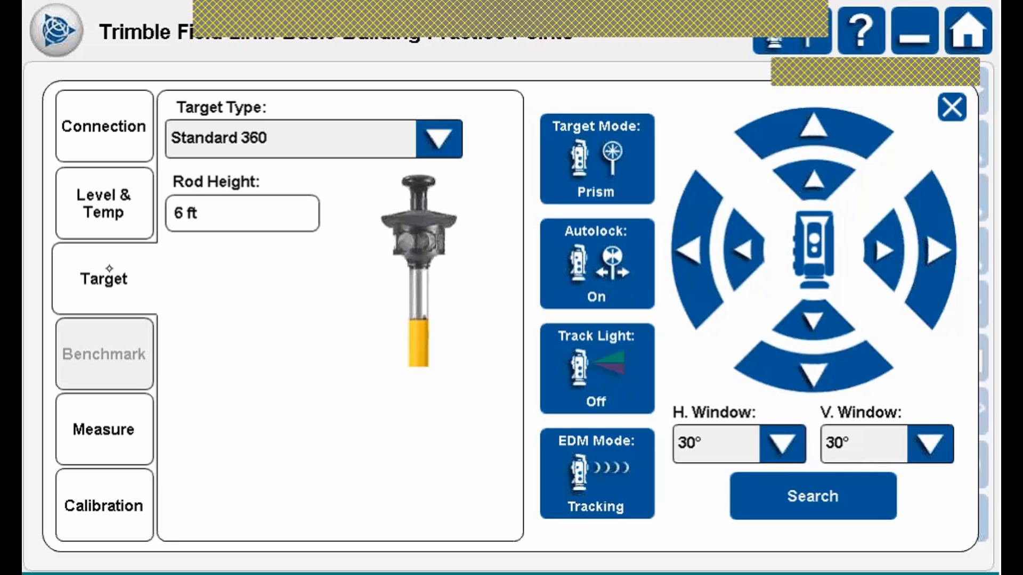
# Set the 360 With Target ID target to RMT ID 3 at all times, then revert to Standard 360.
pyautogui.click(444, 136)
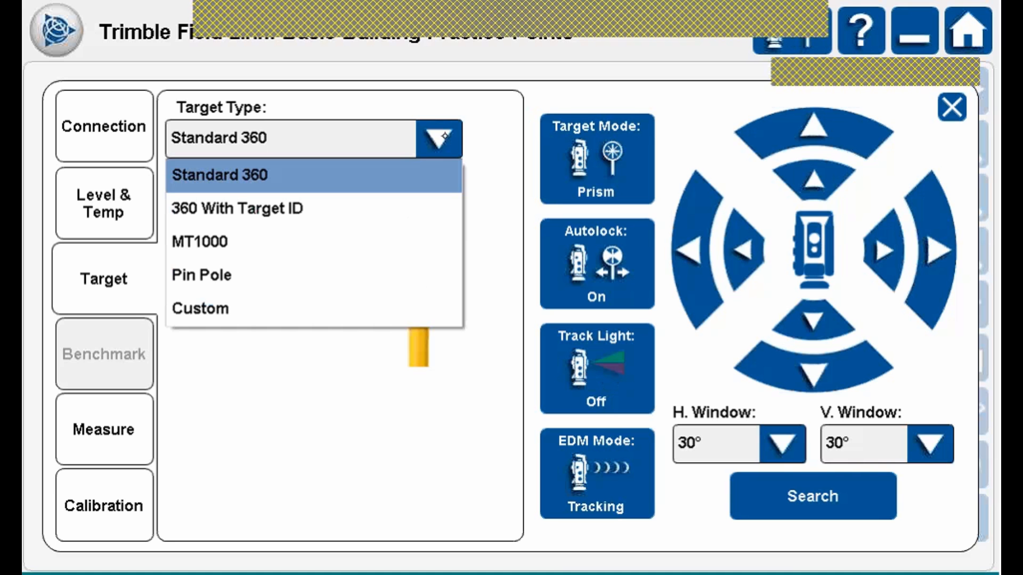
pyautogui.click(282, 209)
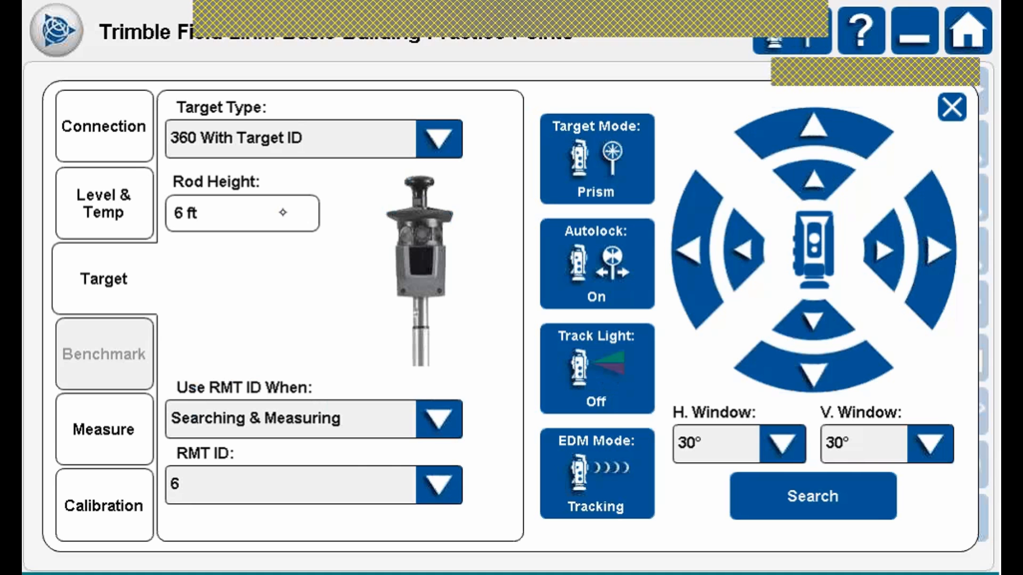
pyautogui.click(438, 419)
pyautogui.click(239, 525)
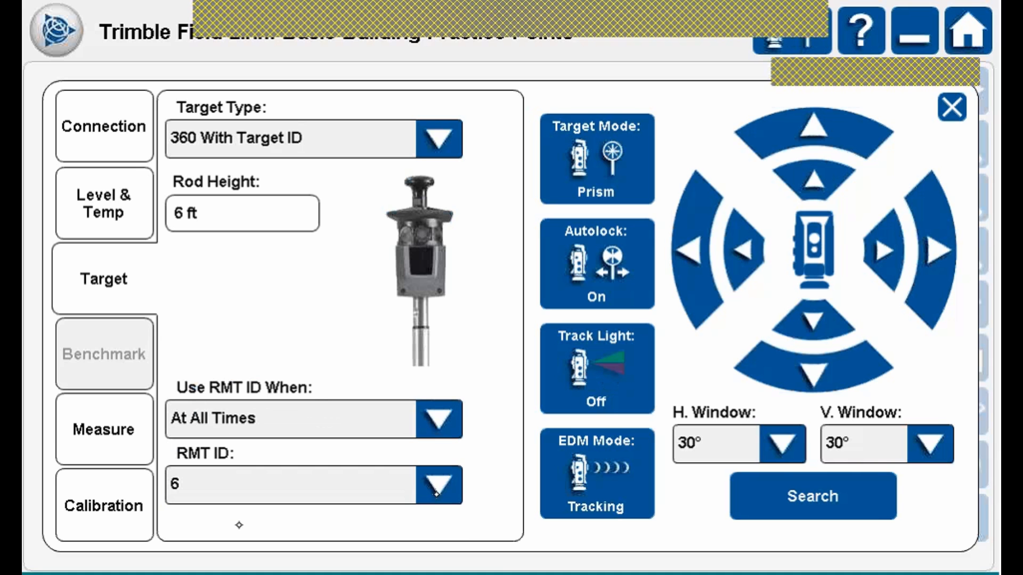
pyautogui.click(437, 490)
pyautogui.click(189, 273)
pyautogui.click(438, 139)
pyautogui.click(252, 163)
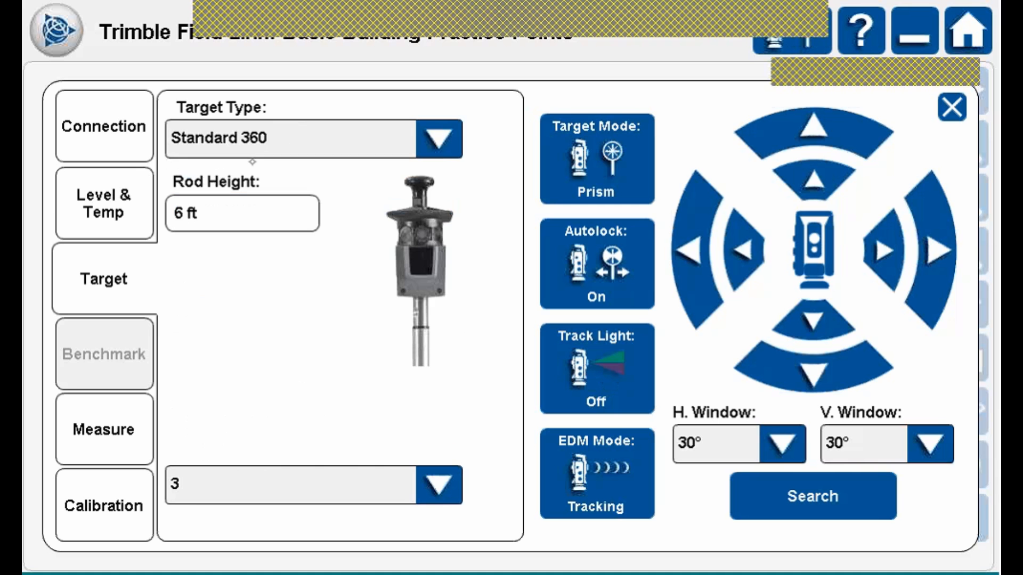
# Try the MT1000 target in Active mode with target ID 8, then return to Standard 360.
pyautogui.click(445, 135)
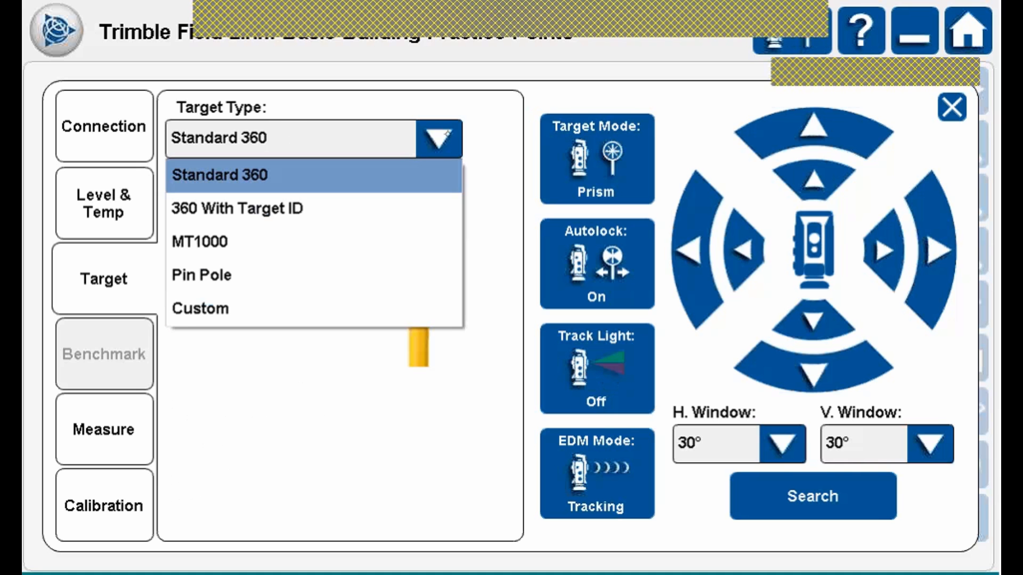
pyautogui.click(207, 240)
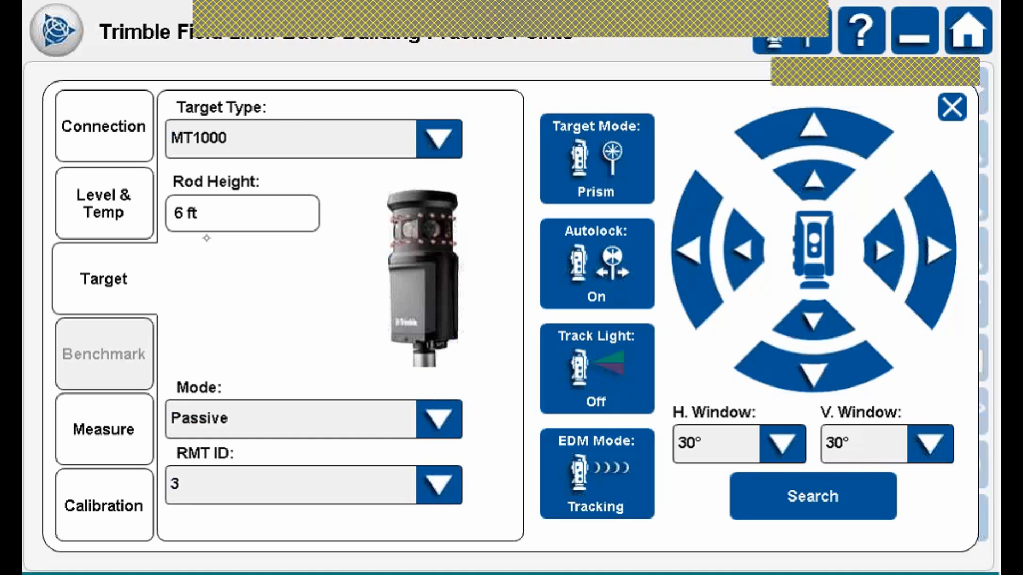
pyautogui.click(440, 419)
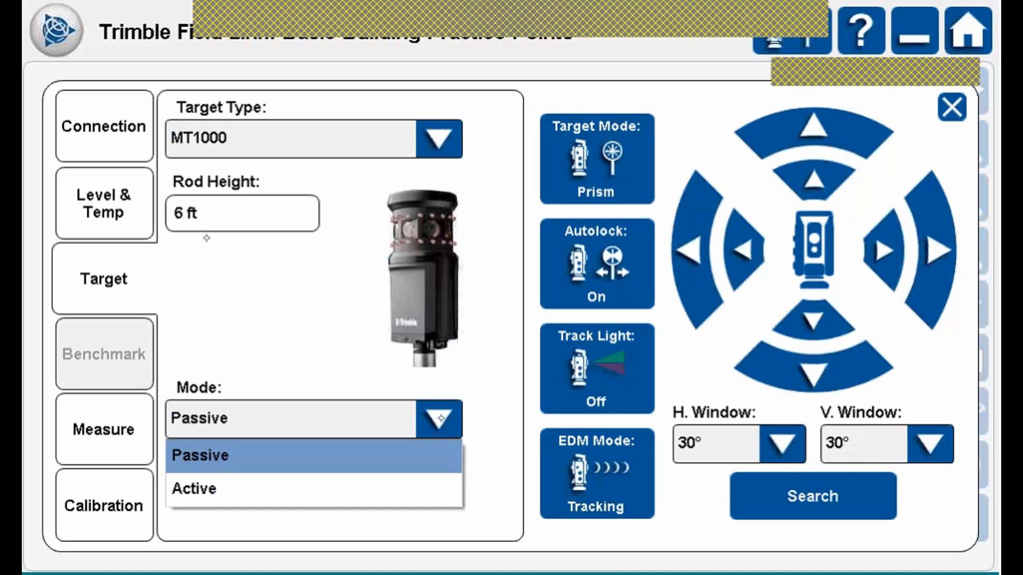
pyautogui.click(225, 489)
pyautogui.click(457, 483)
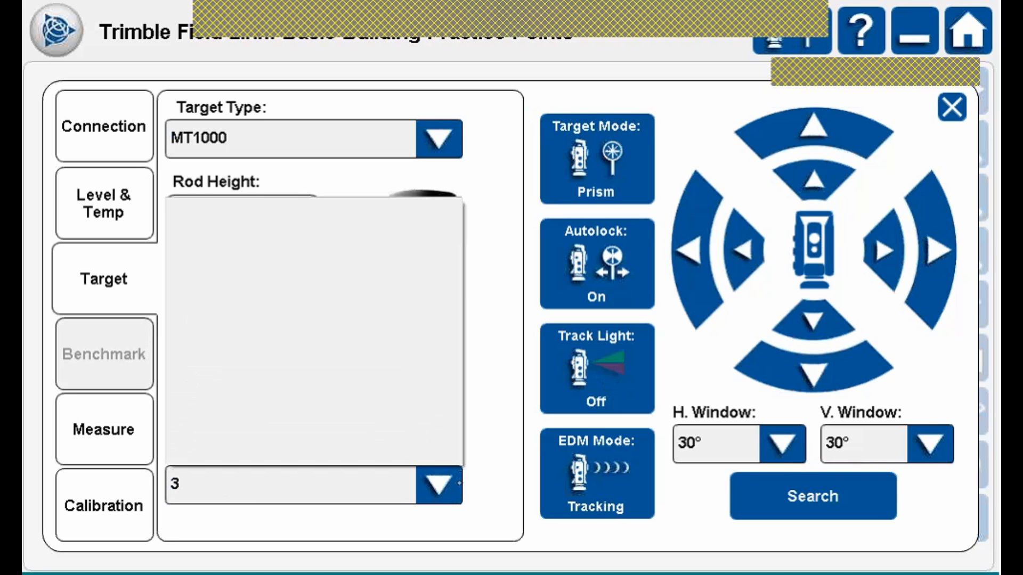
pyautogui.click(192, 443)
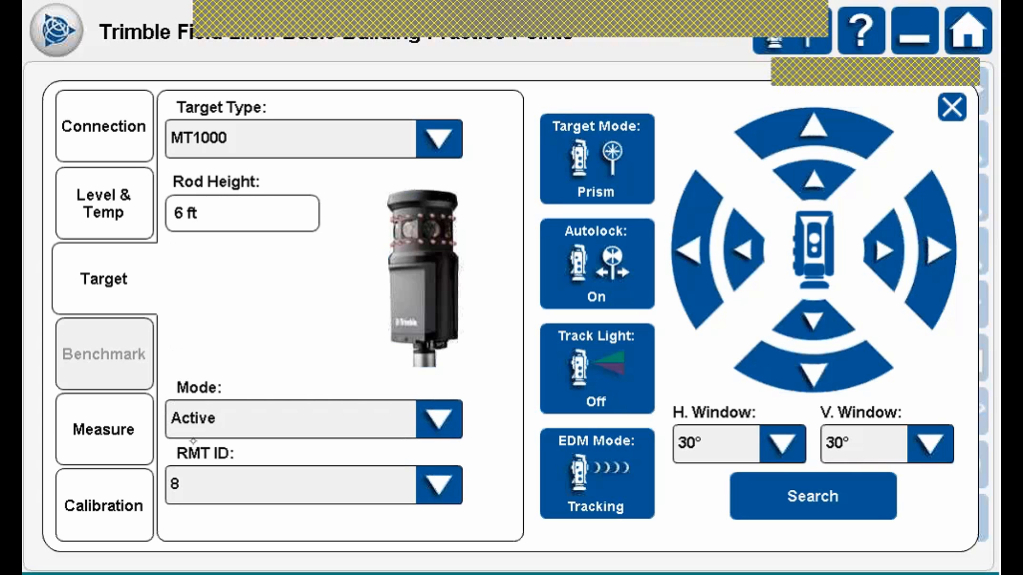
pyautogui.click(438, 138)
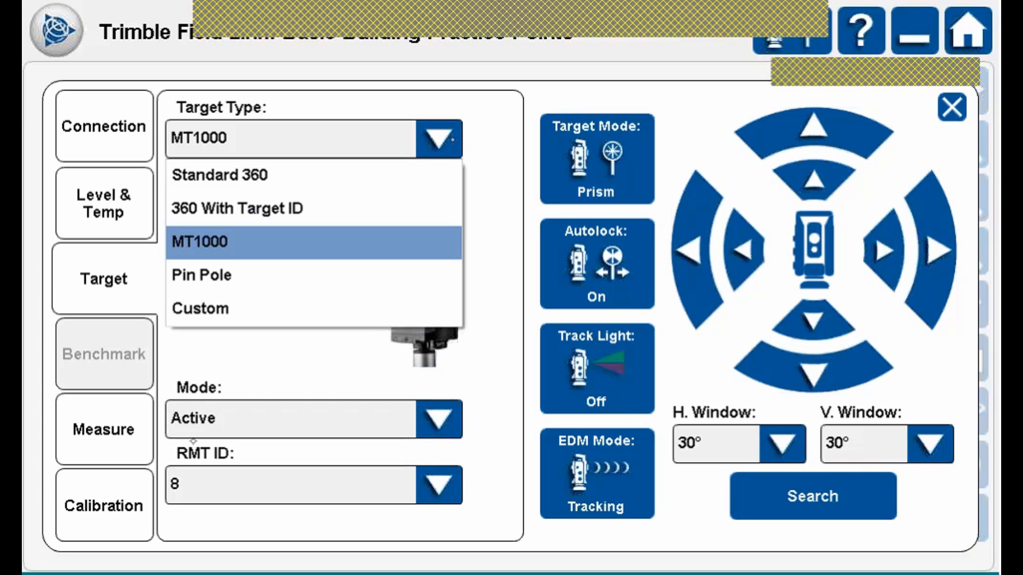
pyautogui.click(237, 172)
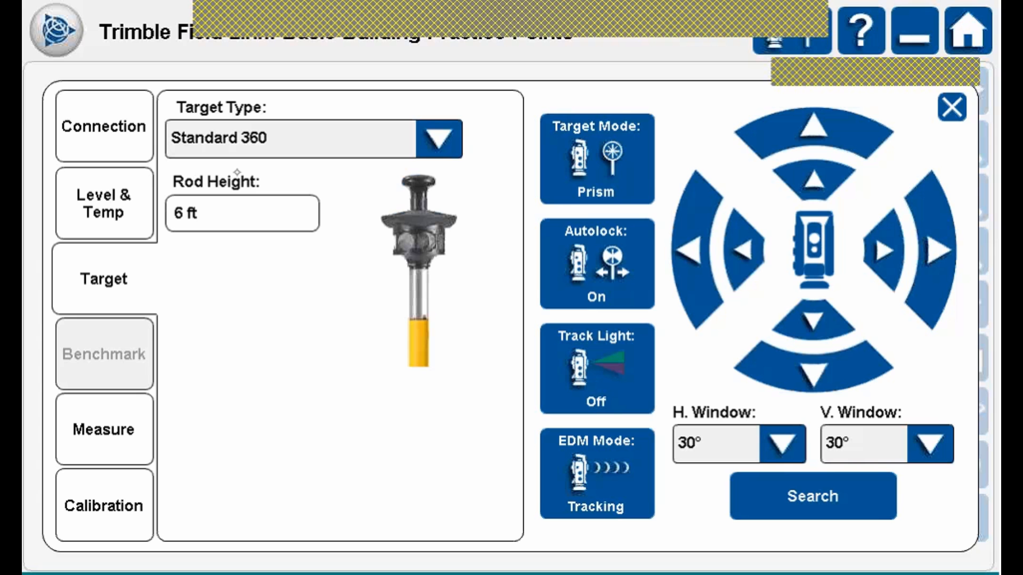
# Enter a 5 ft rod height, then change it to 4' 7 3/8".
pyautogui.click(237, 217)
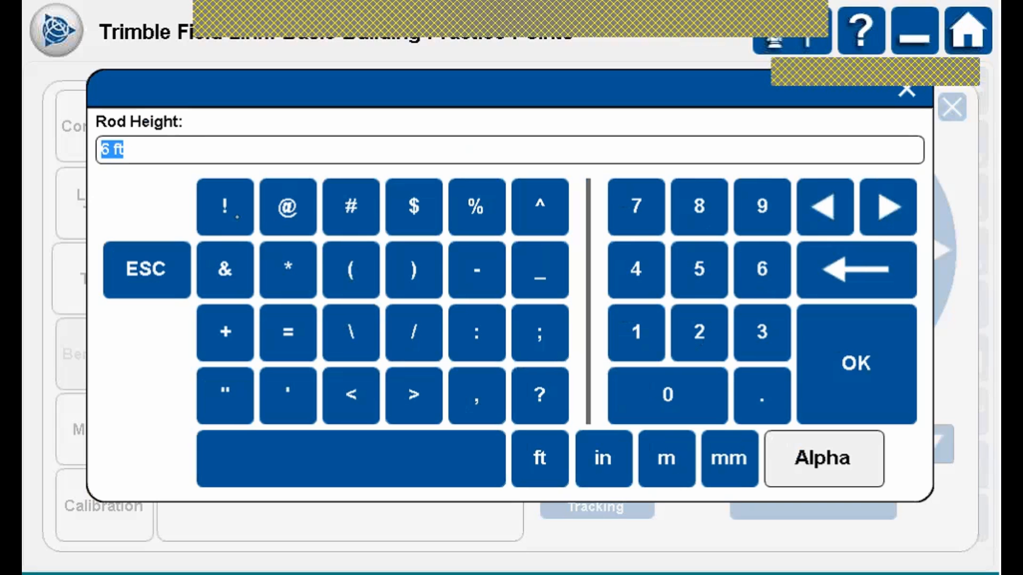
pyautogui.write("5'")
pyautogui.click(854, 373)
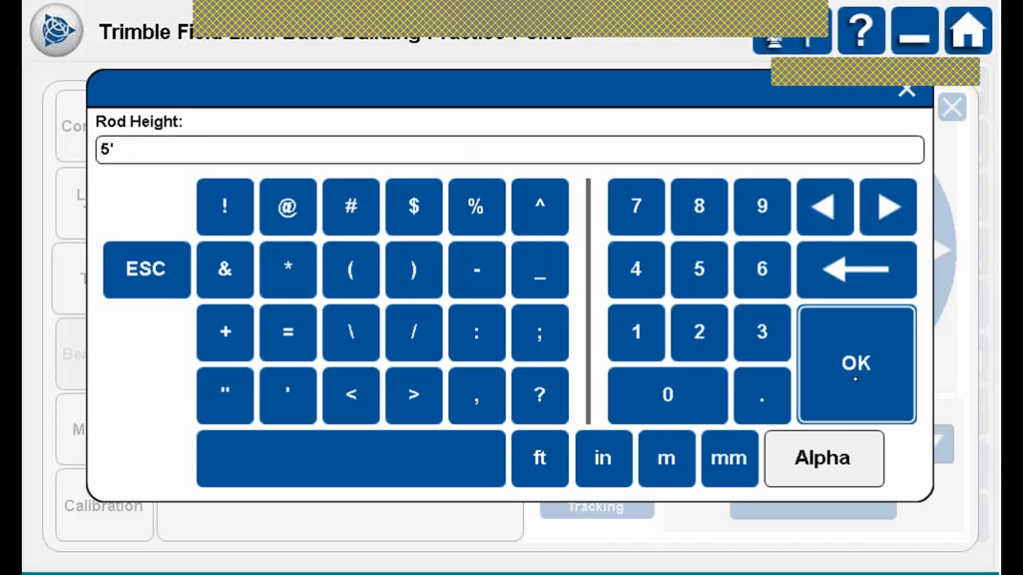
pyautogui.click(247, 211)
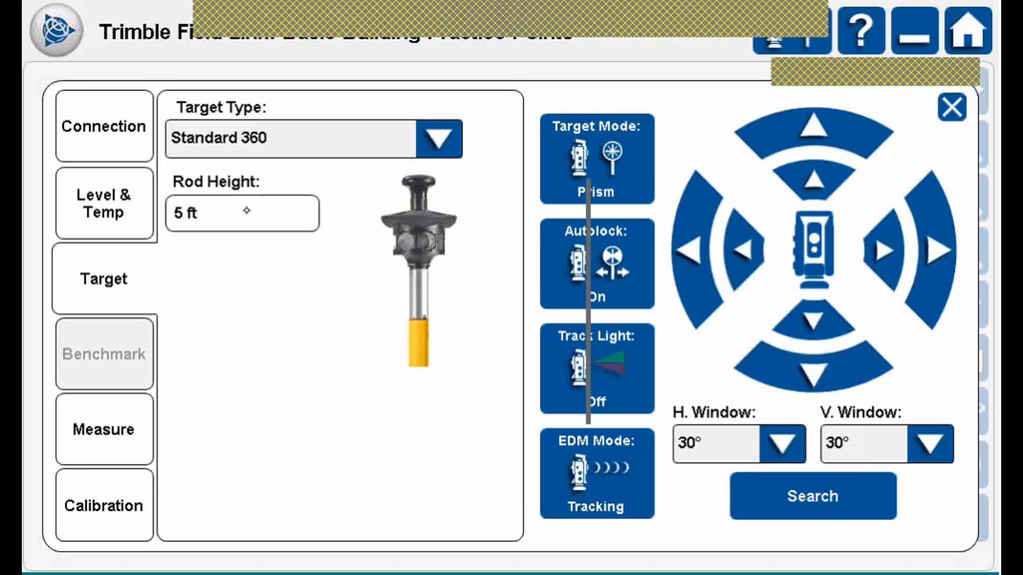
pyautogui.write('4')
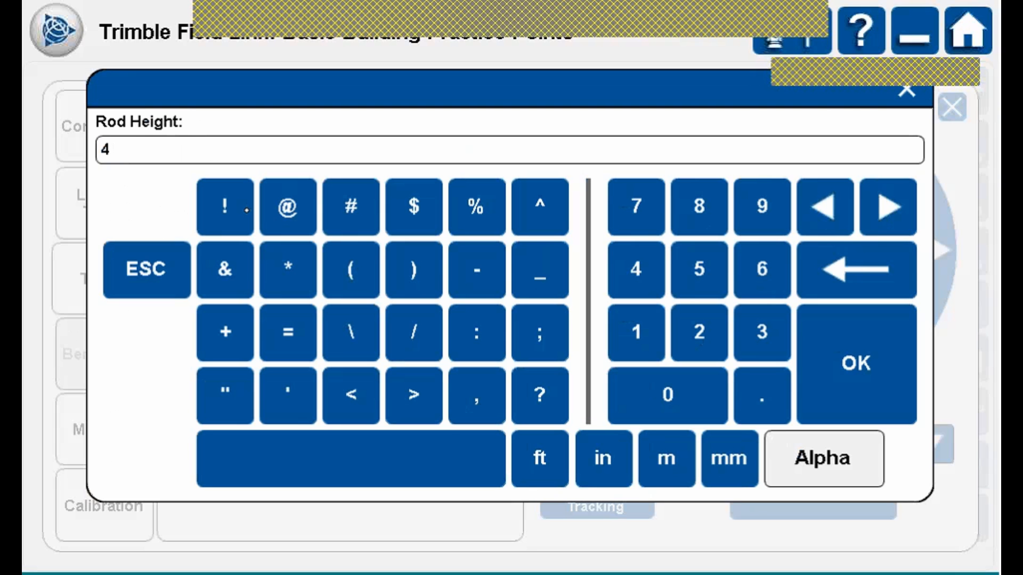
pyautogui.write("'7.375")
pyautogui.click(604, 458)
pyautogui.click(871, 364)
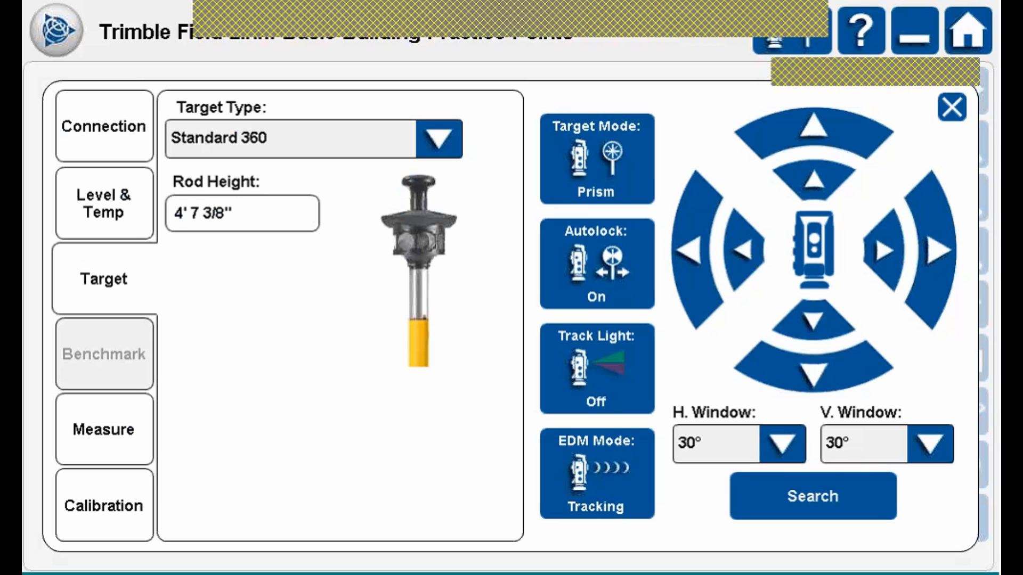
# Set the rod height to 6 ft and review the instrument connection details.
pyautogui.click(264, 210)
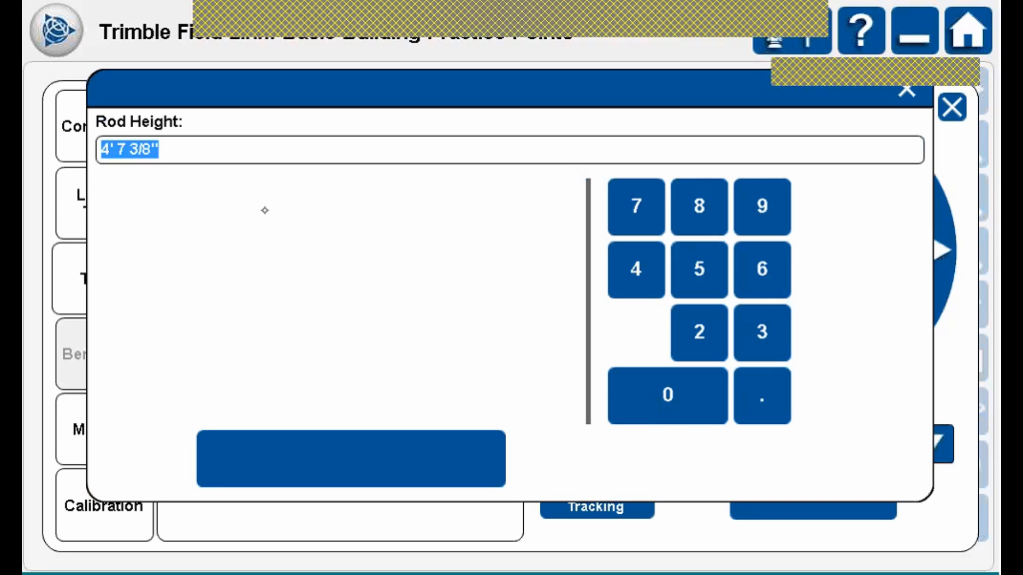
pyautogui.click(762, 269)
pyautogui.click(540, 458)
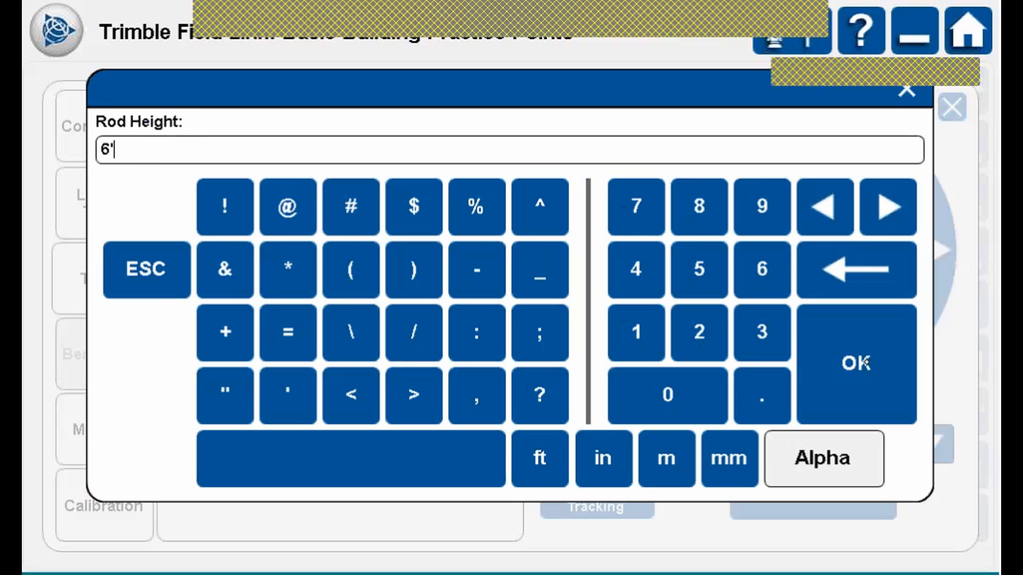
pyautogui.click(854, 364)
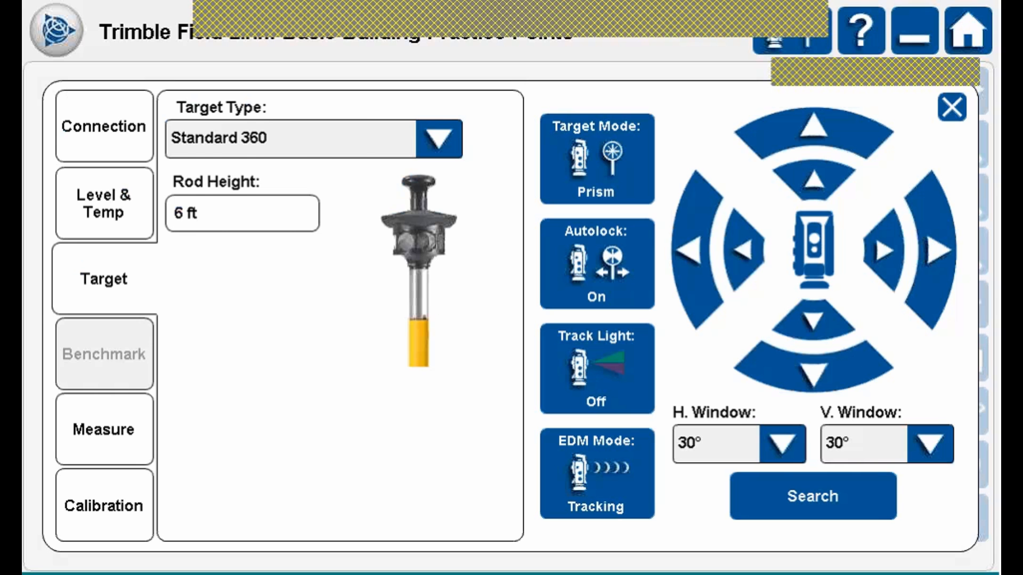
pyautogui.click(98, 102)
# Check the level and temperature readings, then switch the target mode to DR with laser on.
pyautogui.click(128, 192)
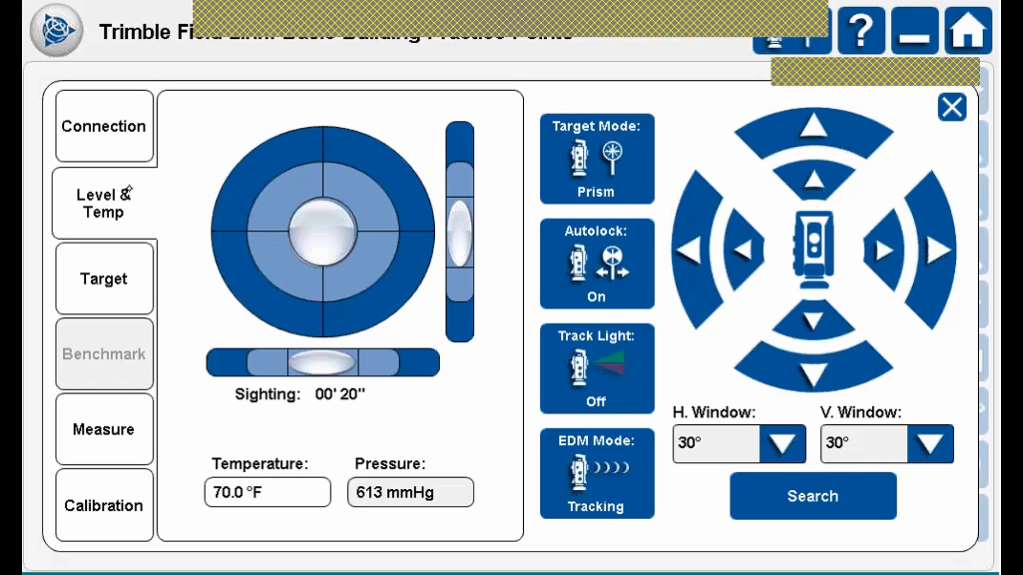
pyautogui.click(131, 277)
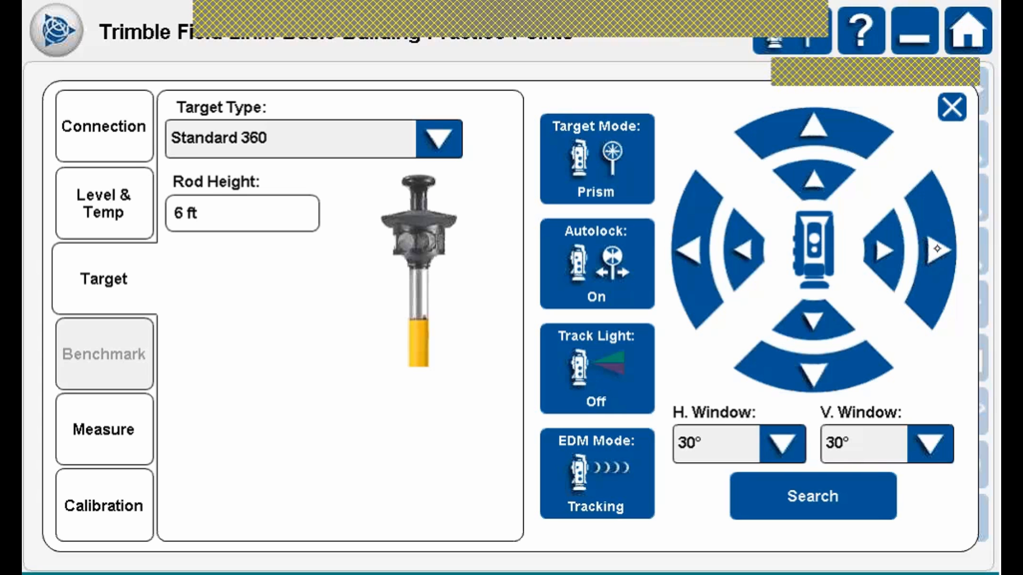
pyautogui.click(598, 154)
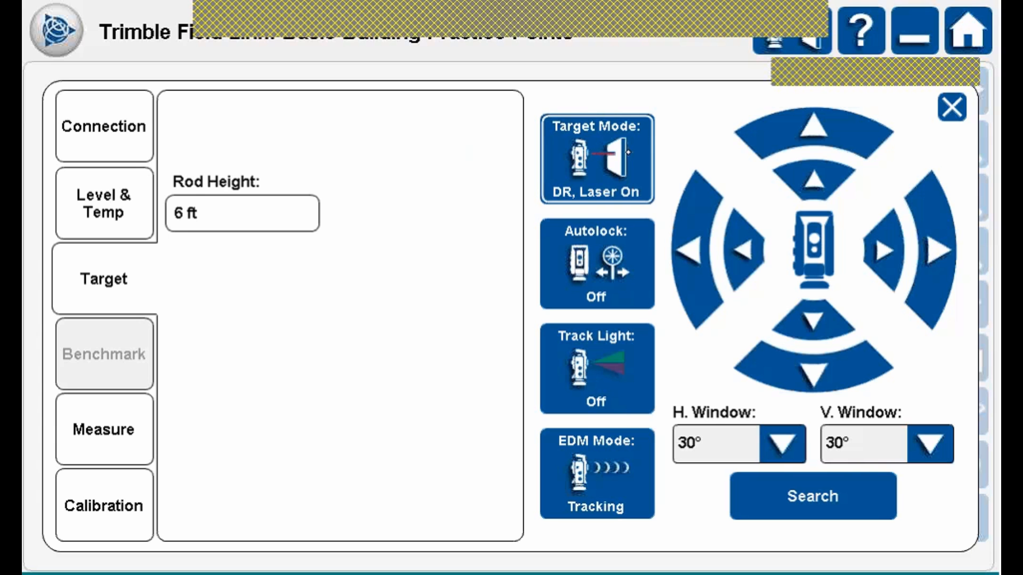
# Return the target mode to Prism with Autolock on, and turn the Track Light on.
pyautogui.click(628, 152)
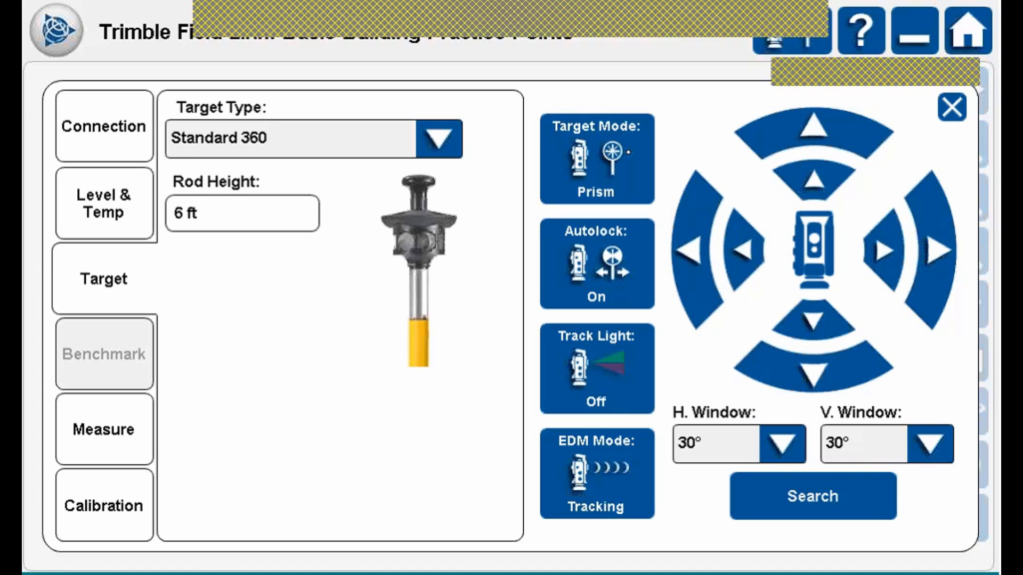
pyautogui.click(613, 154)
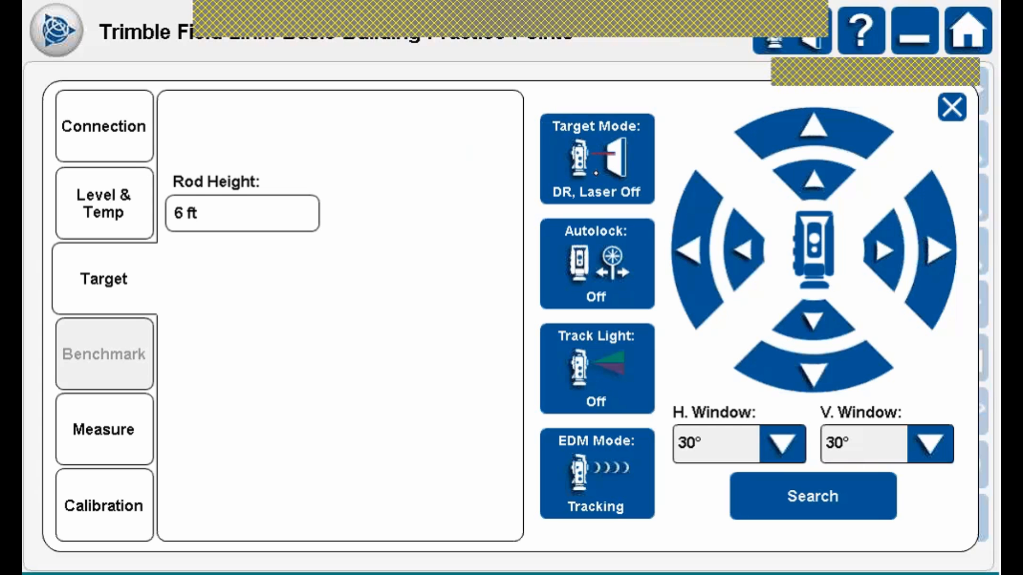
pyautogui.click(595, 173)
pyautogui.click(616, 160)
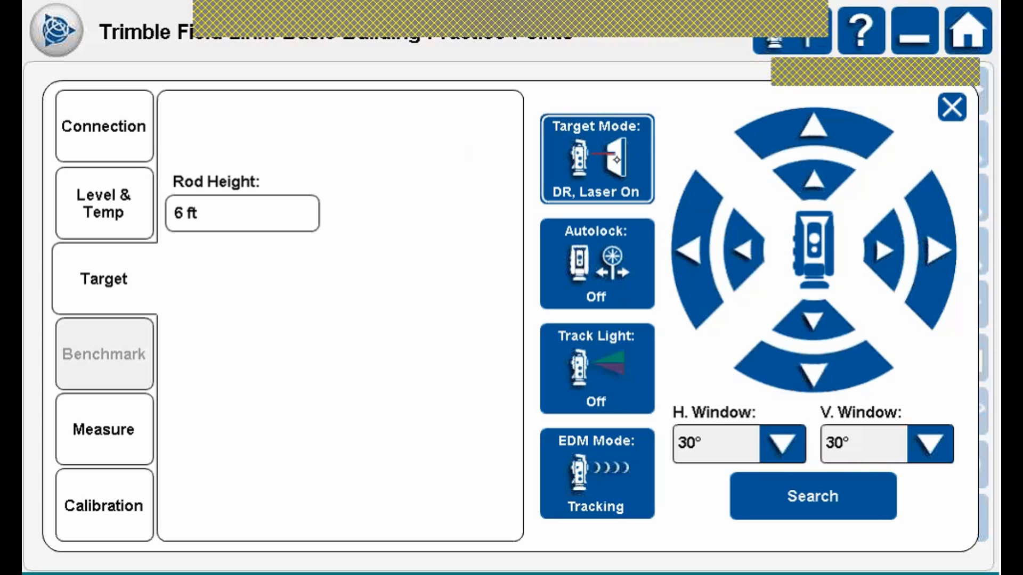
pyautogui.click(597, 265)
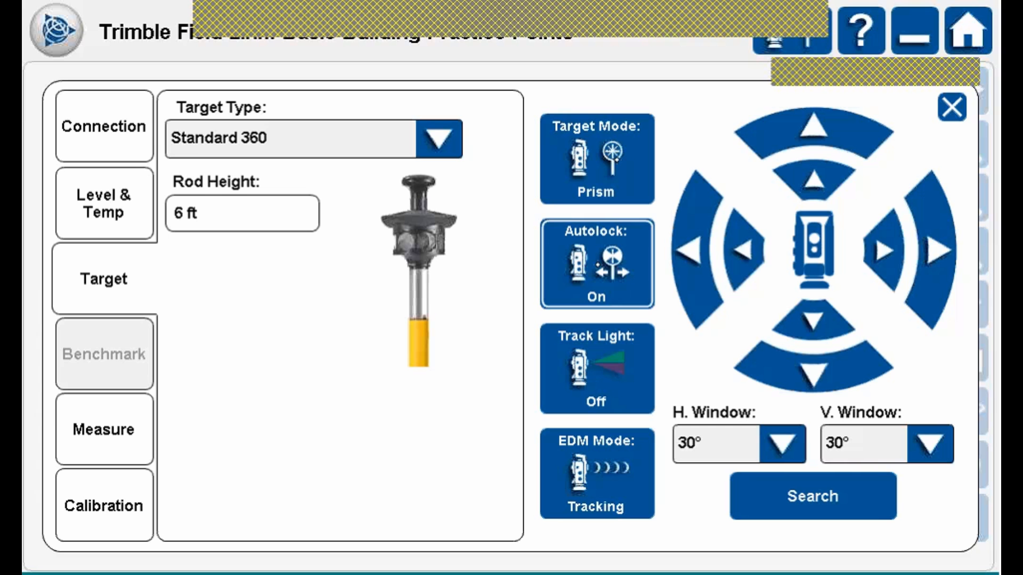
pyautogui.click(597, 265)
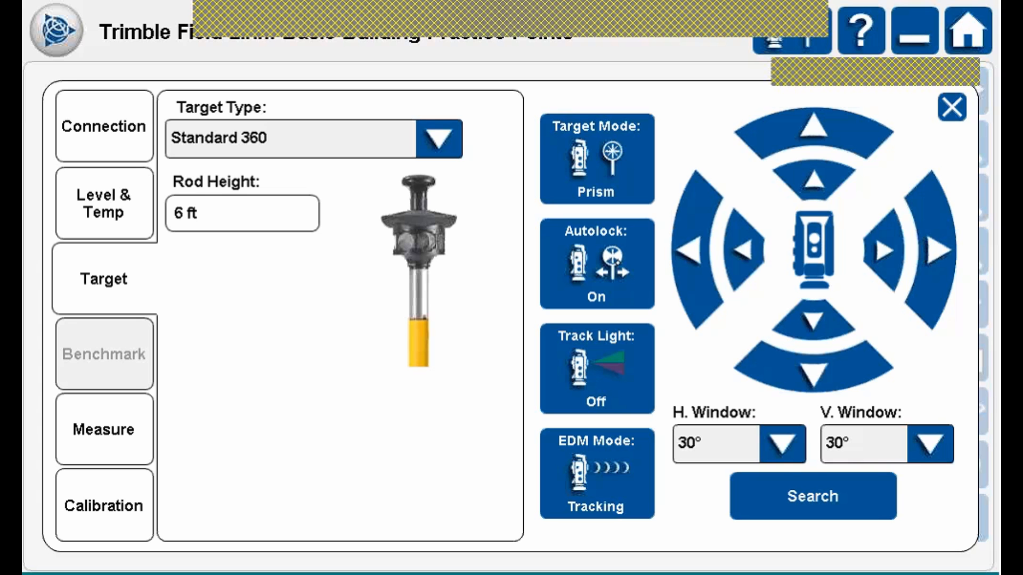
pyautogui.click(614, 365)
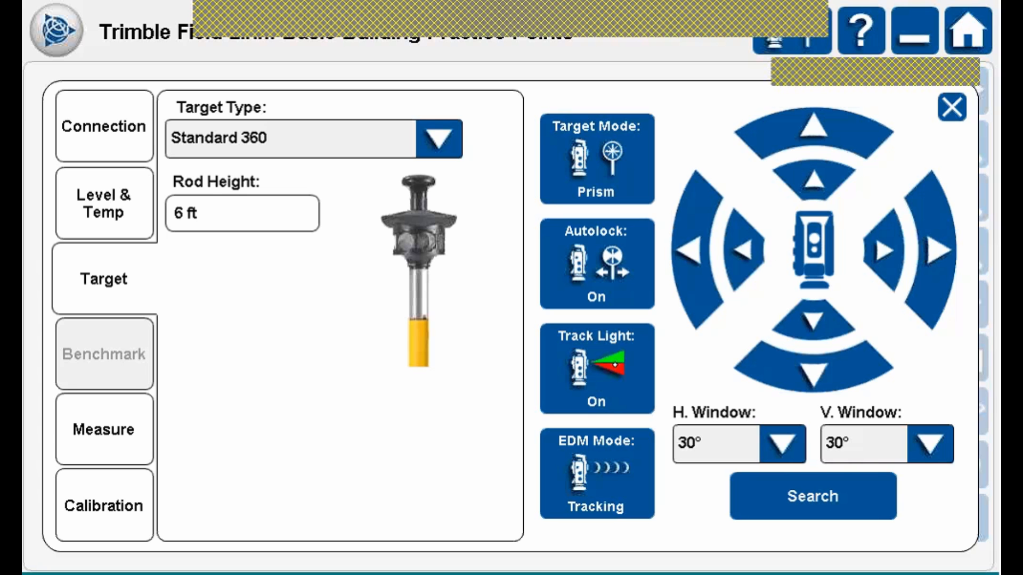
pyautogui.click(611, 482)
# Leave the horizontal search window at 30° and close the instrument settings.
pyautogui.click(788, 443)
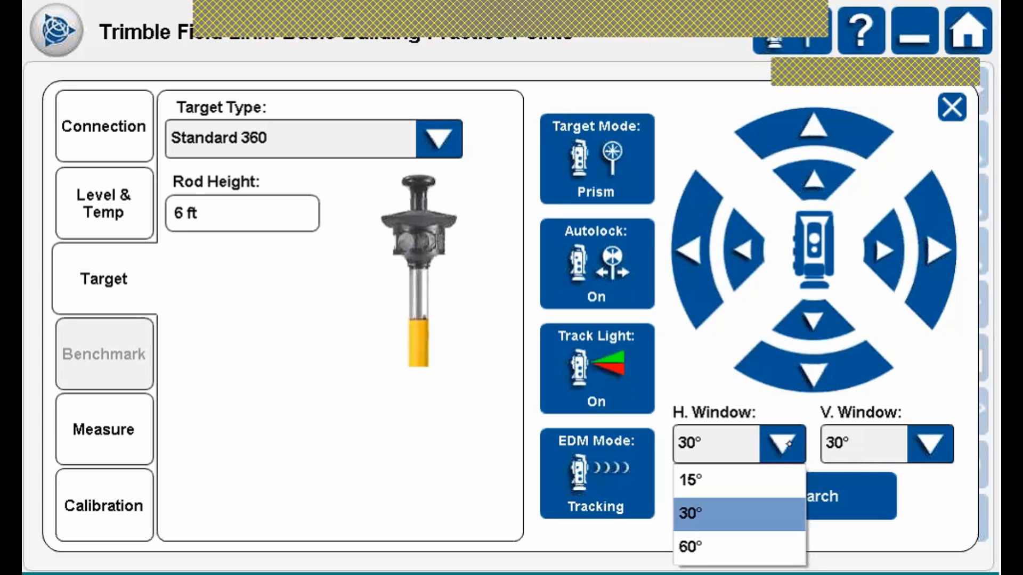
pyautogui.click(790, 441)
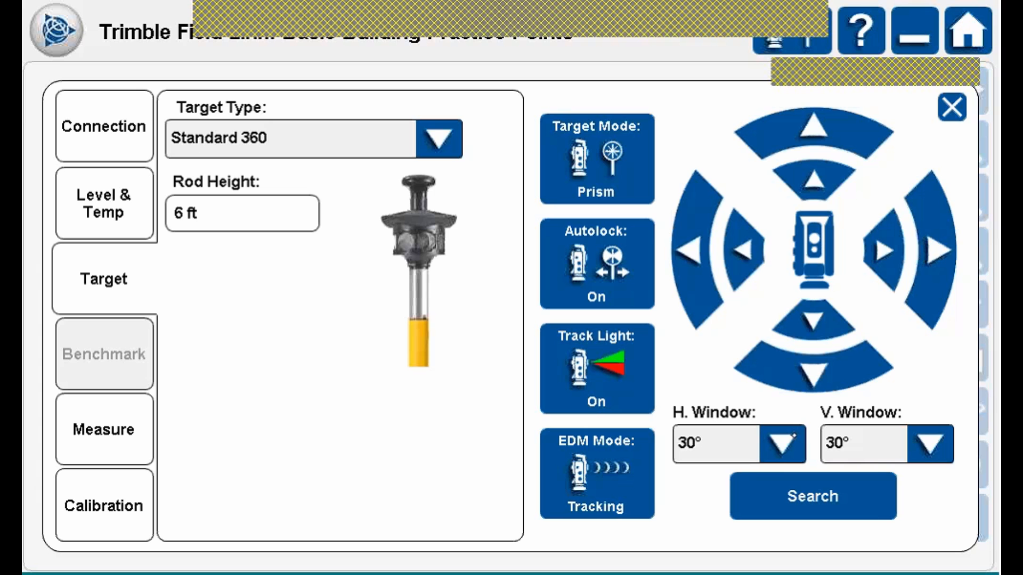
pyautogui.click(952, 107)
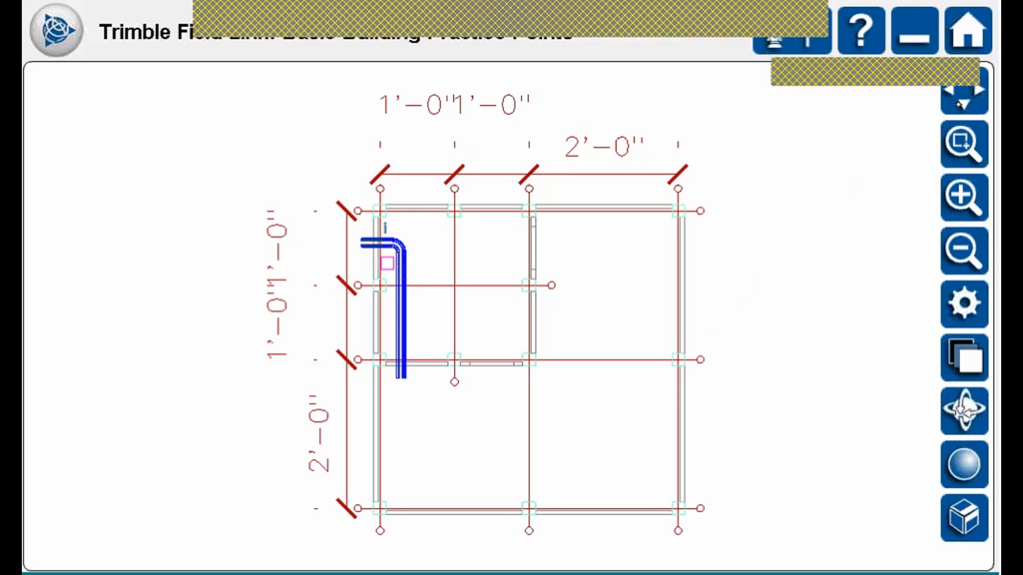
# Start an Anywhere station setup via Lay Out > Set Up Instrument.
pyautogui.click(57, 30)
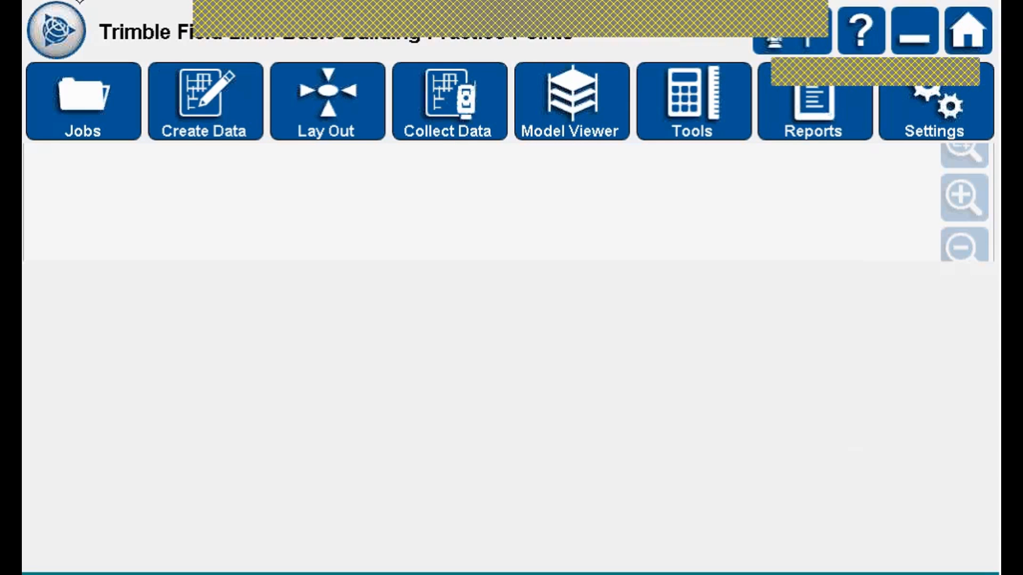
pyautogui.click(325, 94)
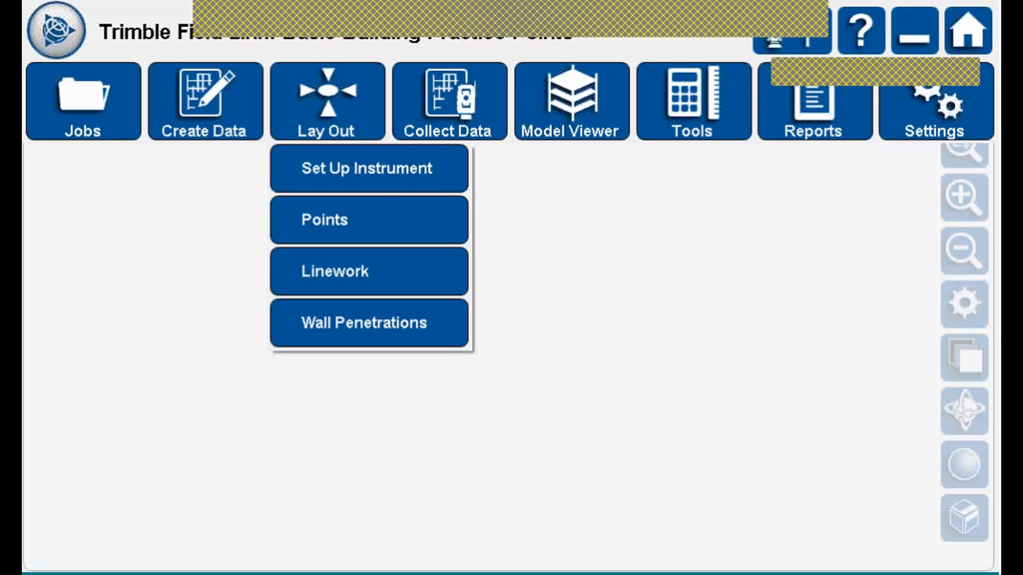
pyautogui.click(402, 160)
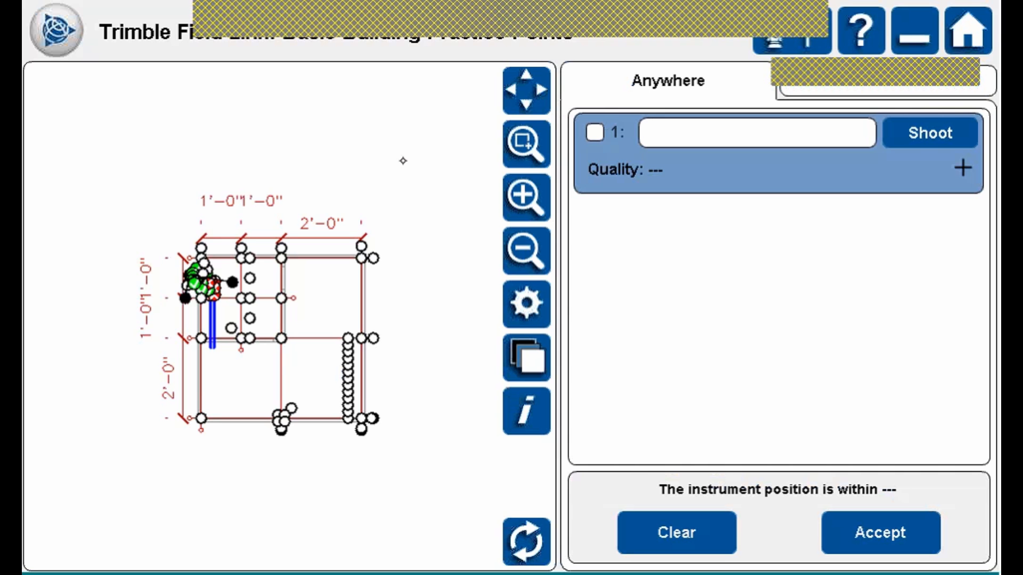
# Zoom into the upper-left plan corner and pick point 16 as the first control point.
pyautogui.click(527, 140)
pyautogui.moveTo(161, 235); pyautogui.dragTo(278, 336)
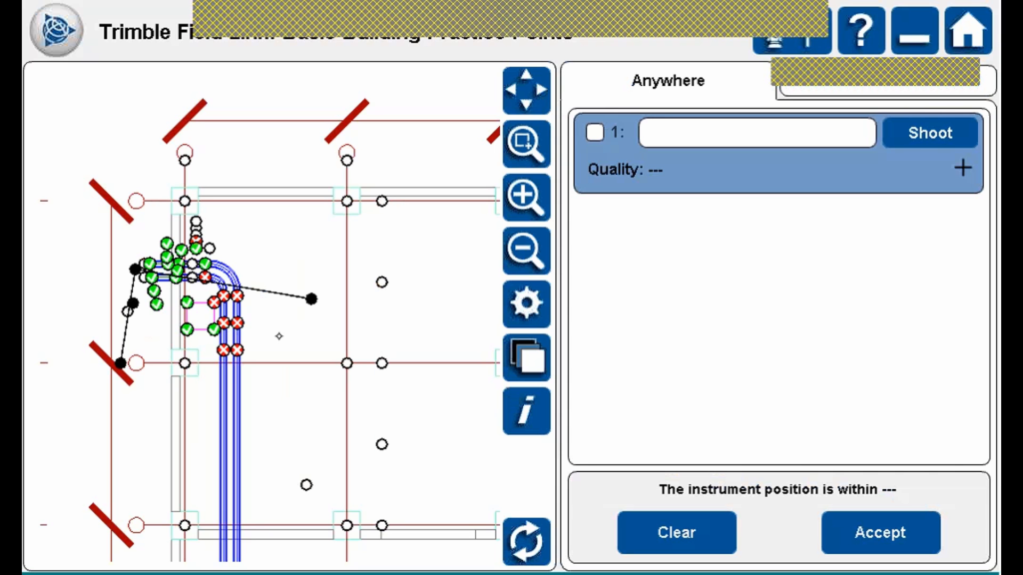
pyautogui.click(186, 329)
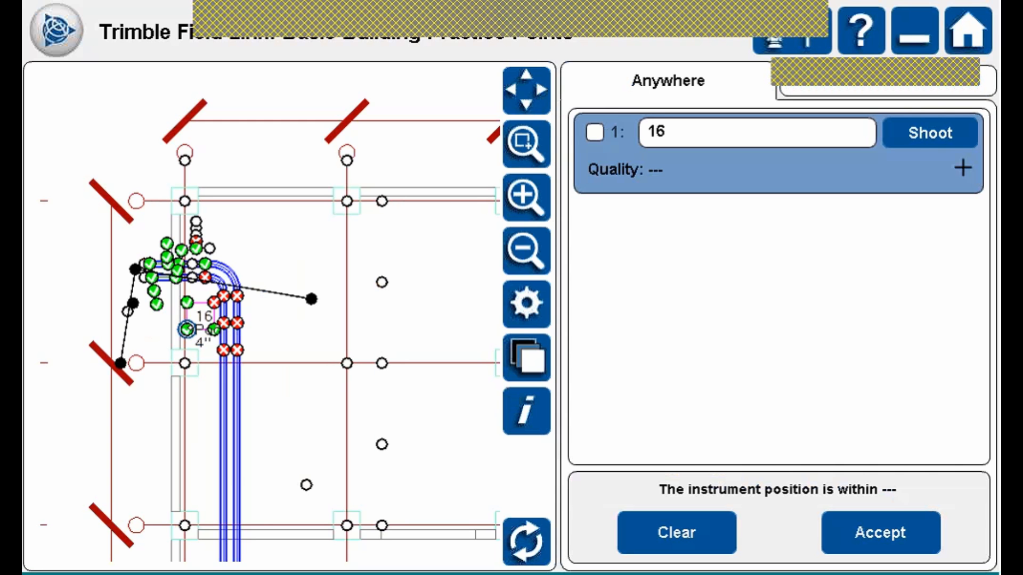
# Switch the target mode to DR with laser on, then measure point 16.
pyautogui.click(792, 45)
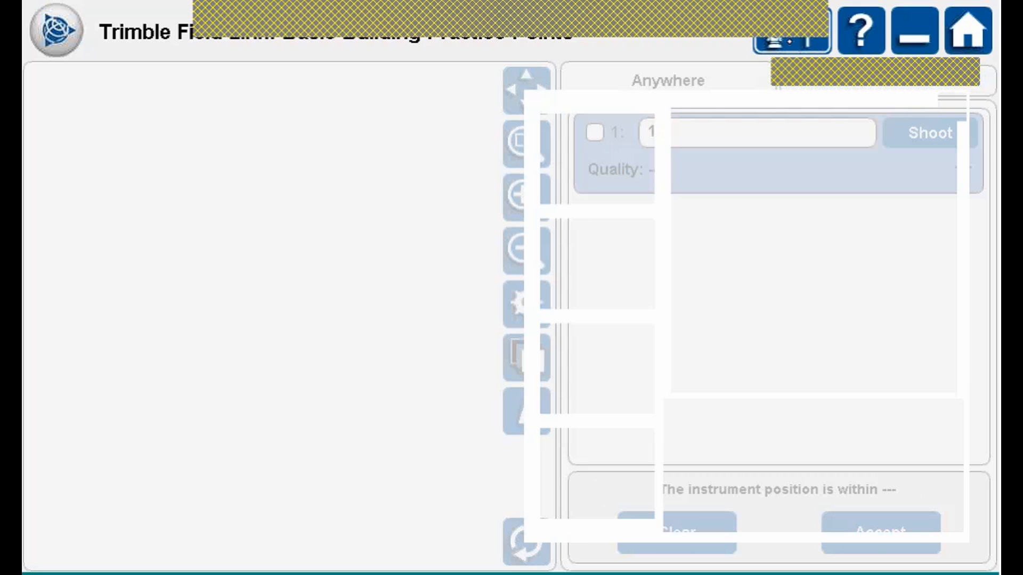
pyautogui.click(613, 177)
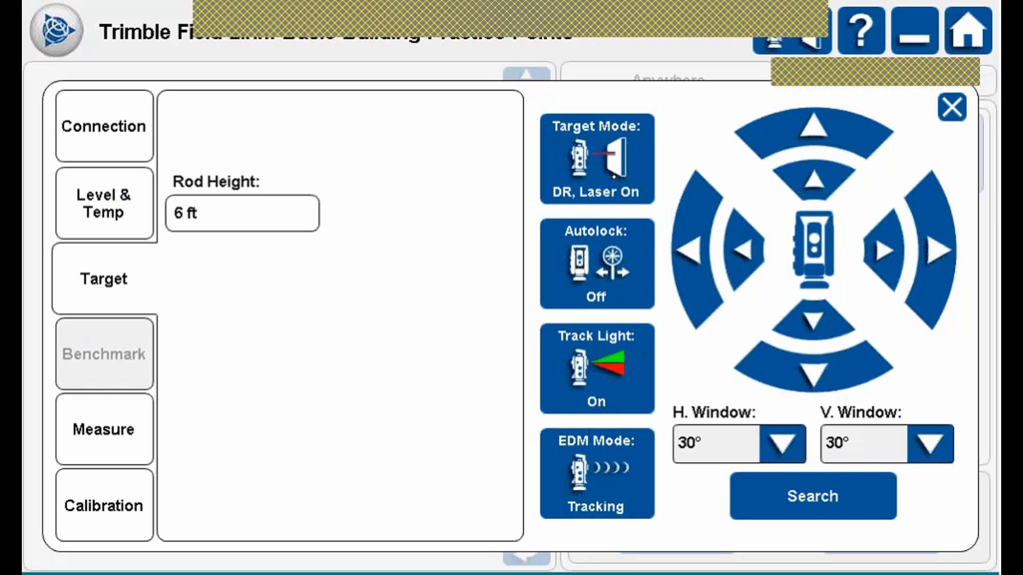
pyautogui.click(951, 107)
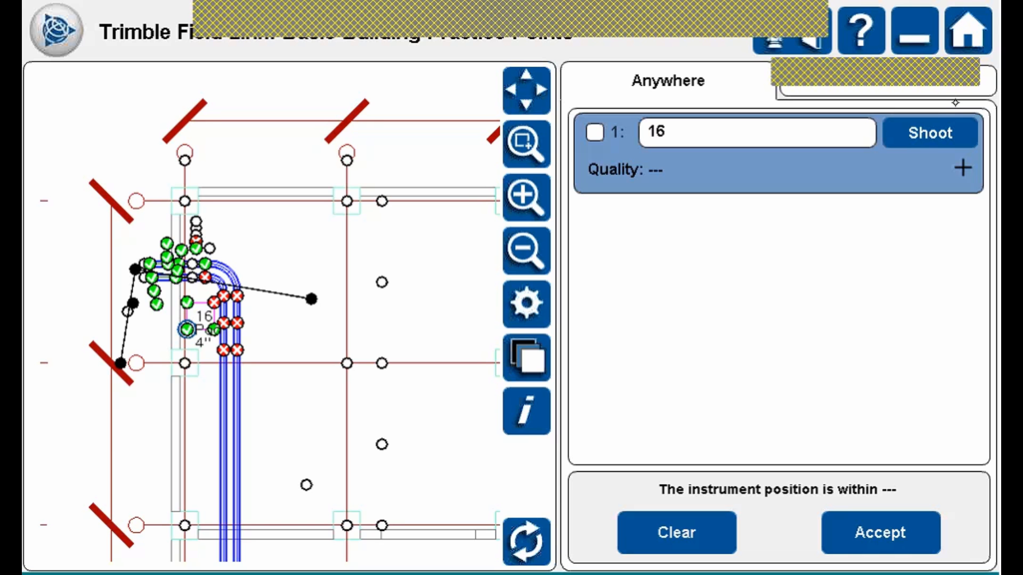
pyautogui.click(939, 133)
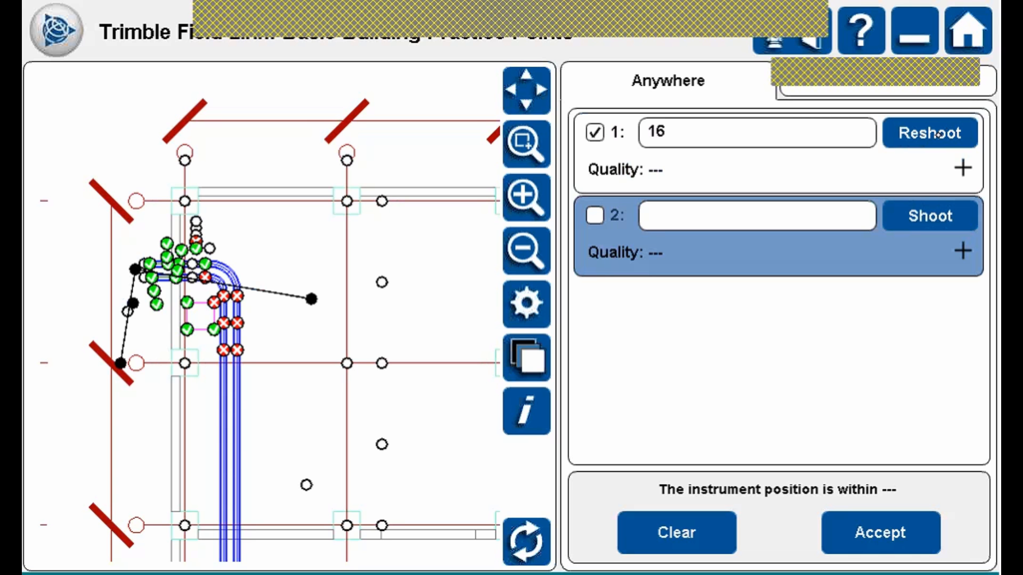
# Zoom in on the pad and hanger points and pick point 20 as the second setup point.
pyautogui.click(526, 142)
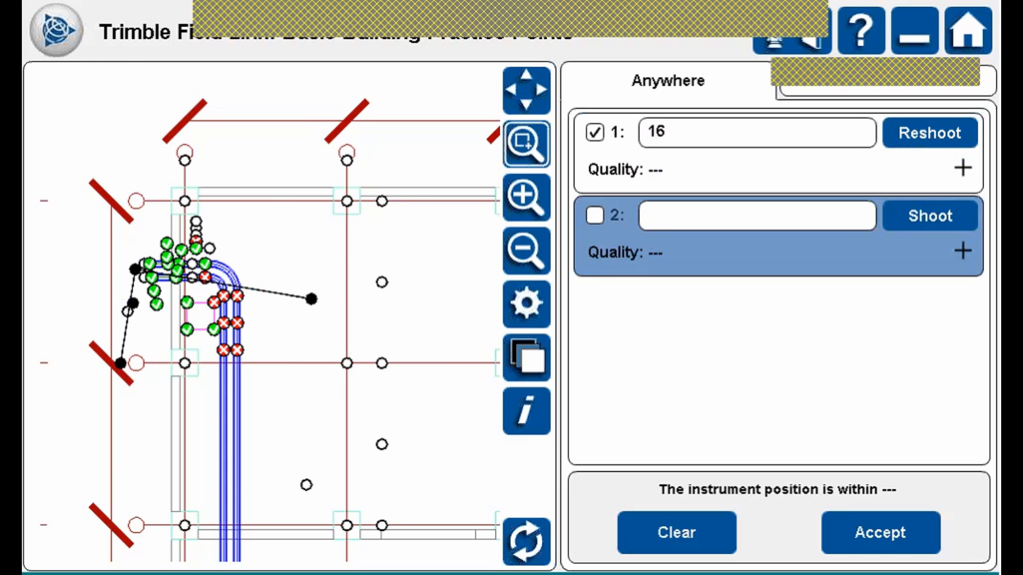
pyautogui.moveTo(94, 231); pyautogui.dragTo(272, 390)
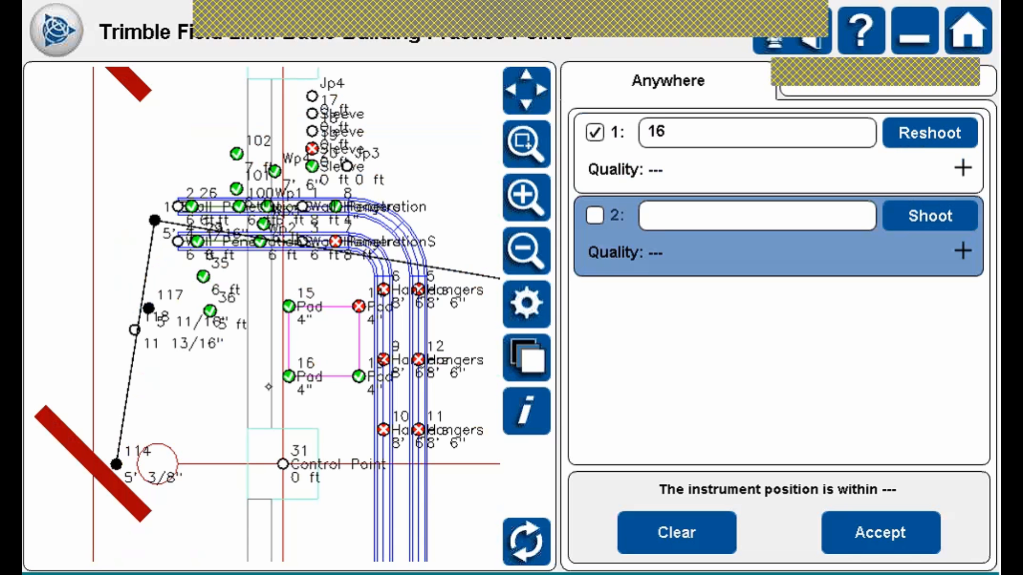
pyautogui.click(260, 242)
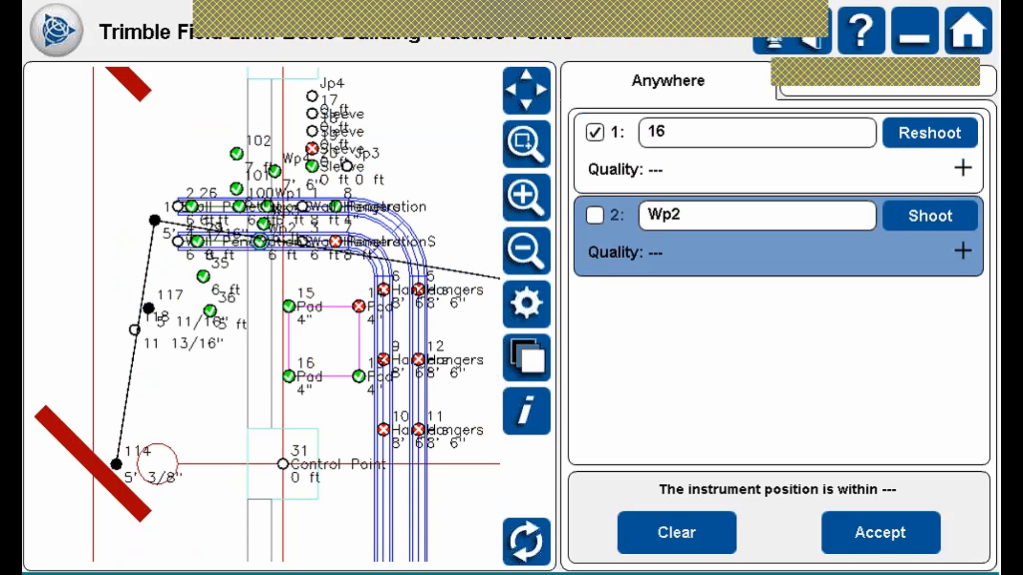
pyautogui.click(311, 167)
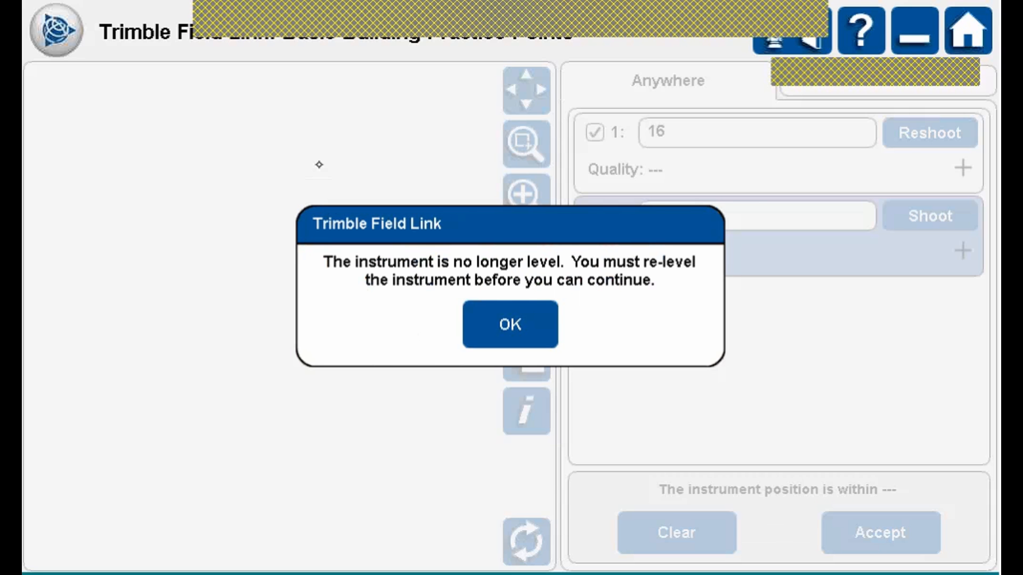
# Dismiss the re-level warning with OK.
pyautogui.click(517, 323)
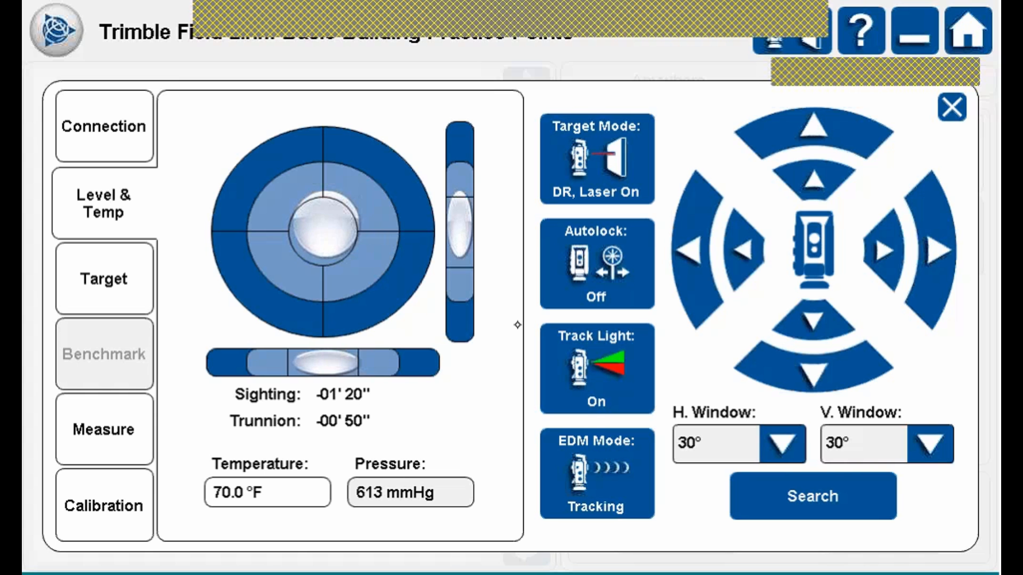
# Close the levelling readout and measure control point 20.
pyautogui.click(952, 107)
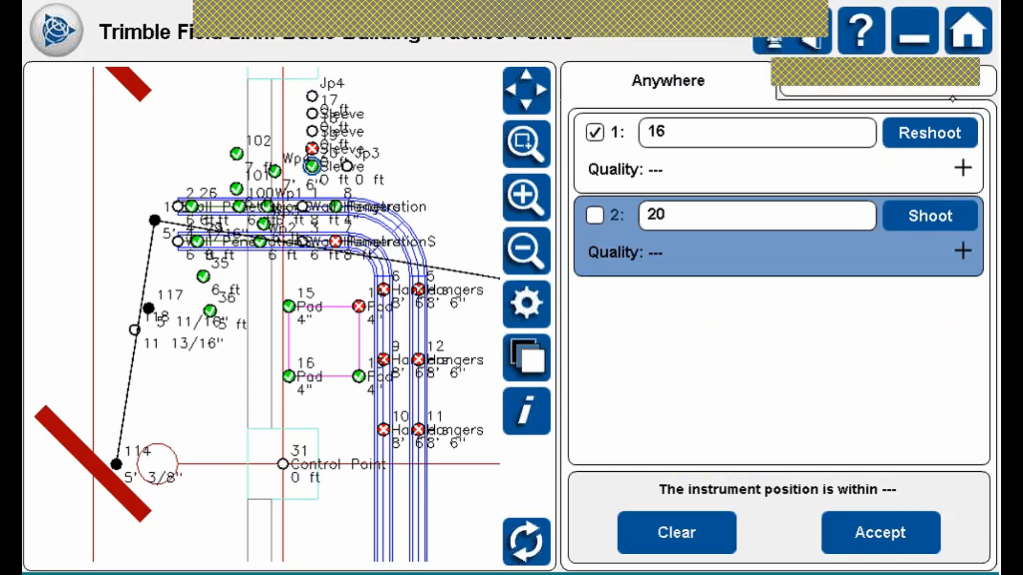
pyautogui.click(935, 224)
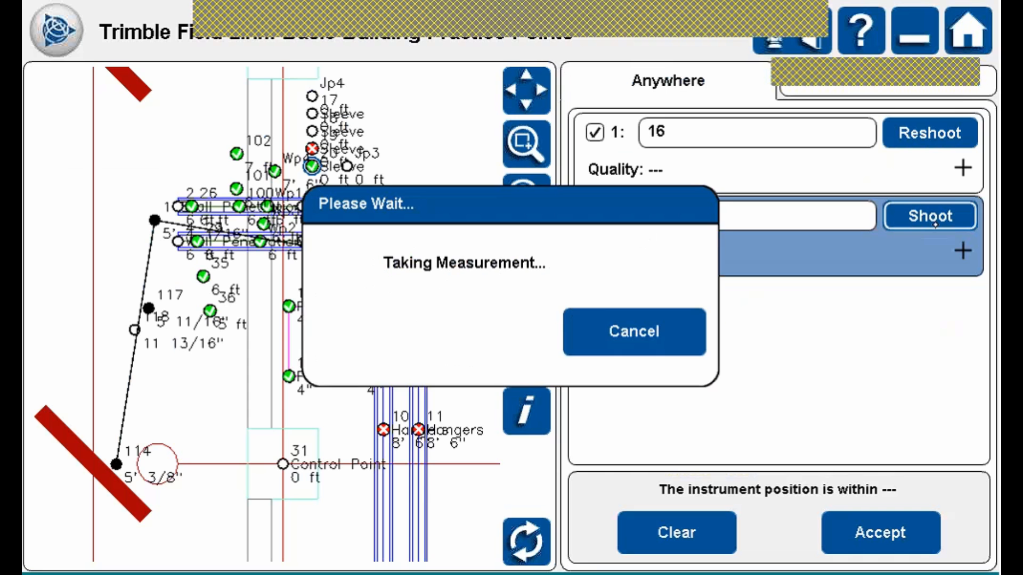
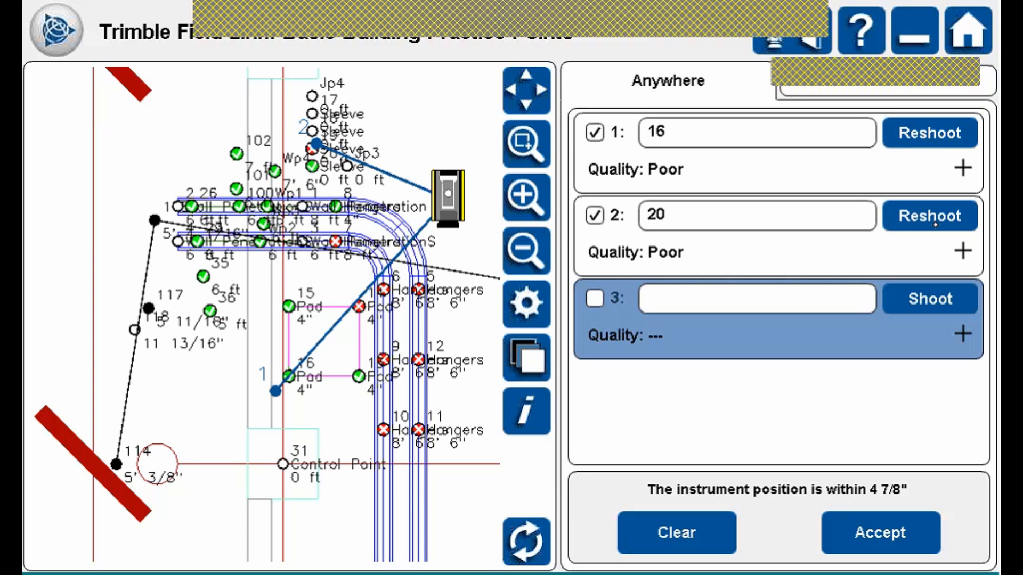
# Accept the instrument setup, which is positioned within 4 7/8".
pyautogui.click(890, 521)
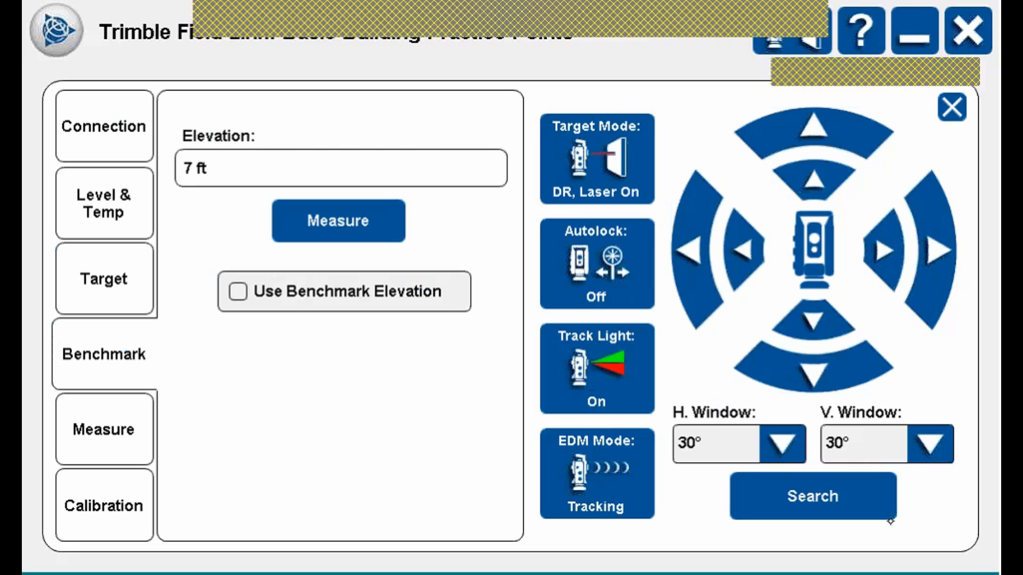
# Set the benchmark elevation to 0 ft, measure the benchmark, and close the instrument panel.
pyautogui.click(234, 168)
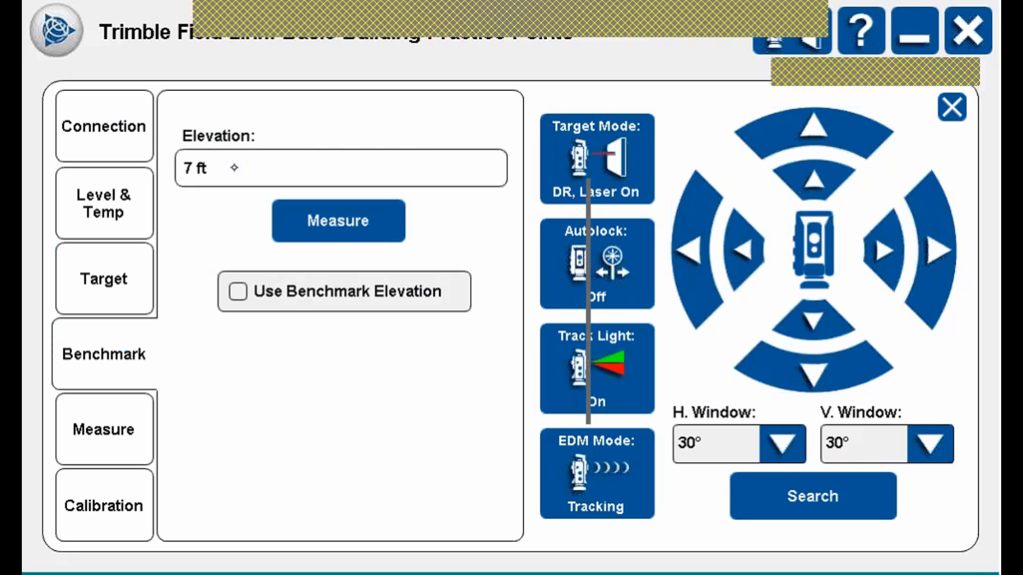
pyautogui.write('0')
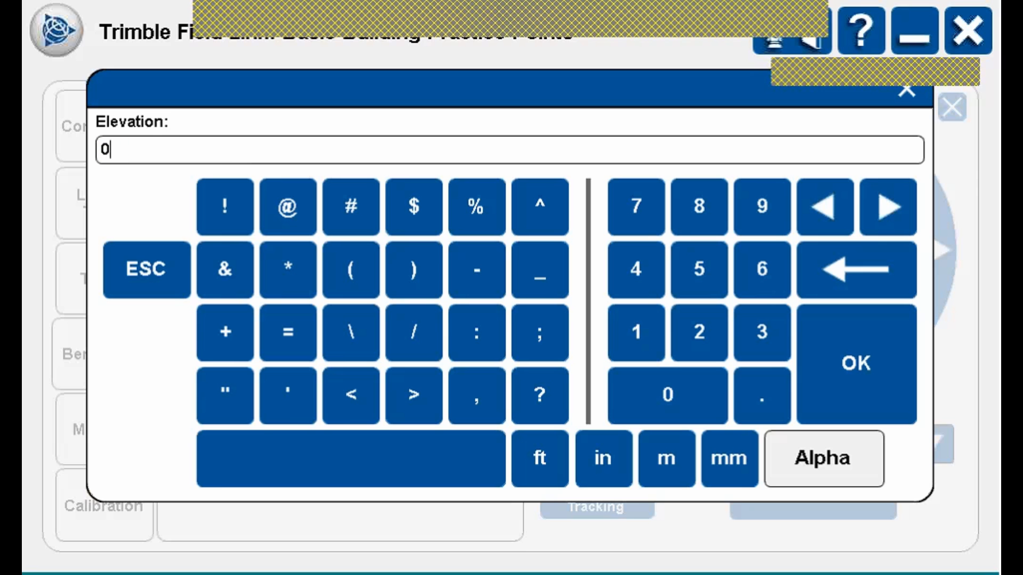
pyautogui.click(603, 458)
pyautogui.click(855, 362)
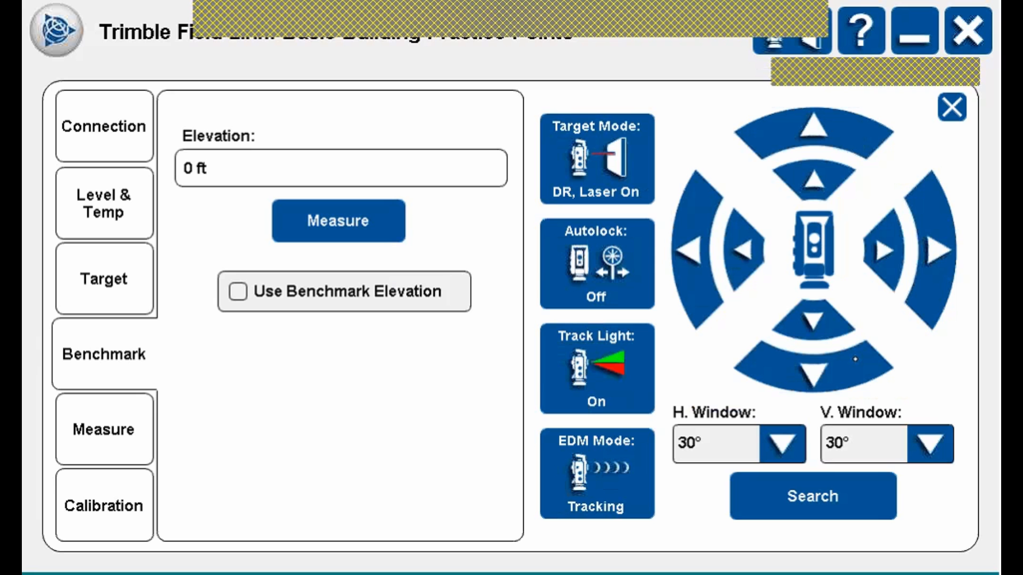
pyautogui.click(338, 220)
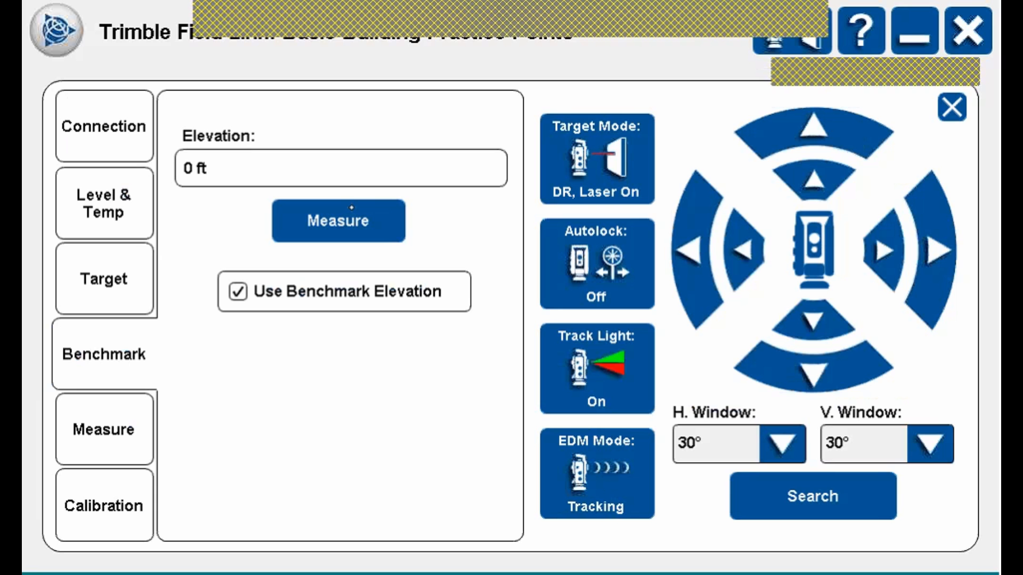
pyautogui.click(952, 107)
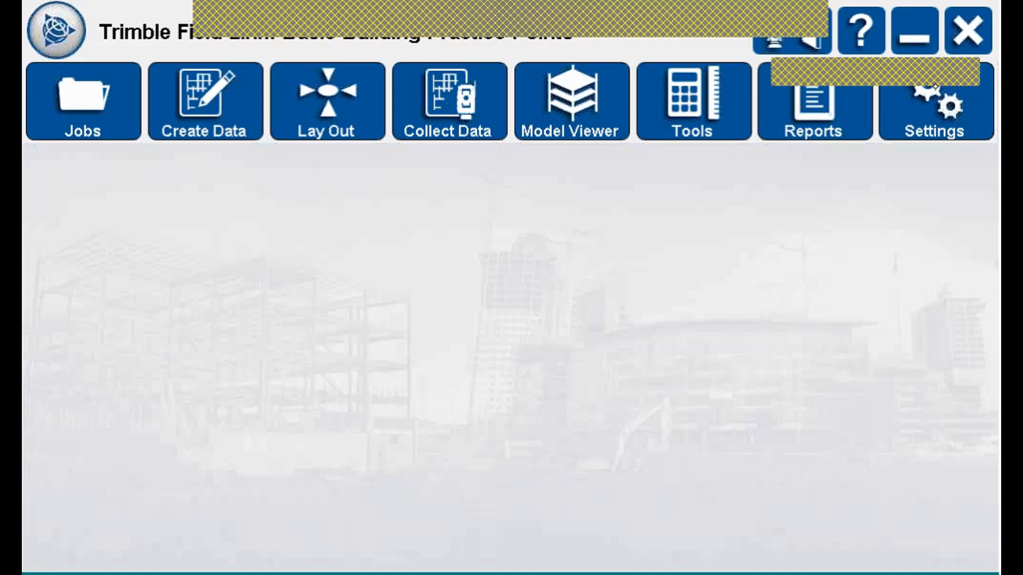
# Turn off Open Benchmark After Instrument Setup in the Setup & Lay Out settings.
pyautogui.click(935, 85)
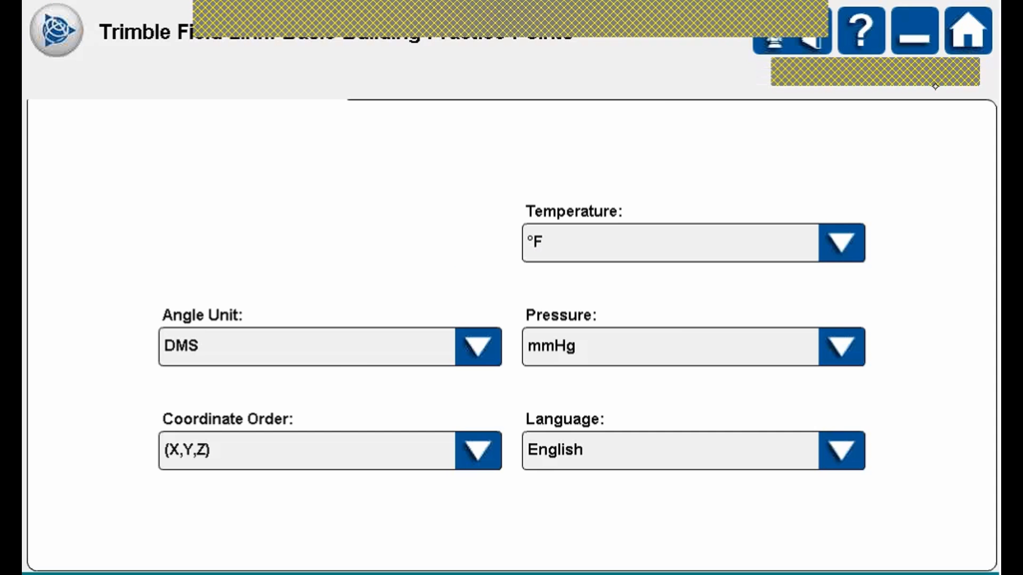
pyautogui.click(553, 83)
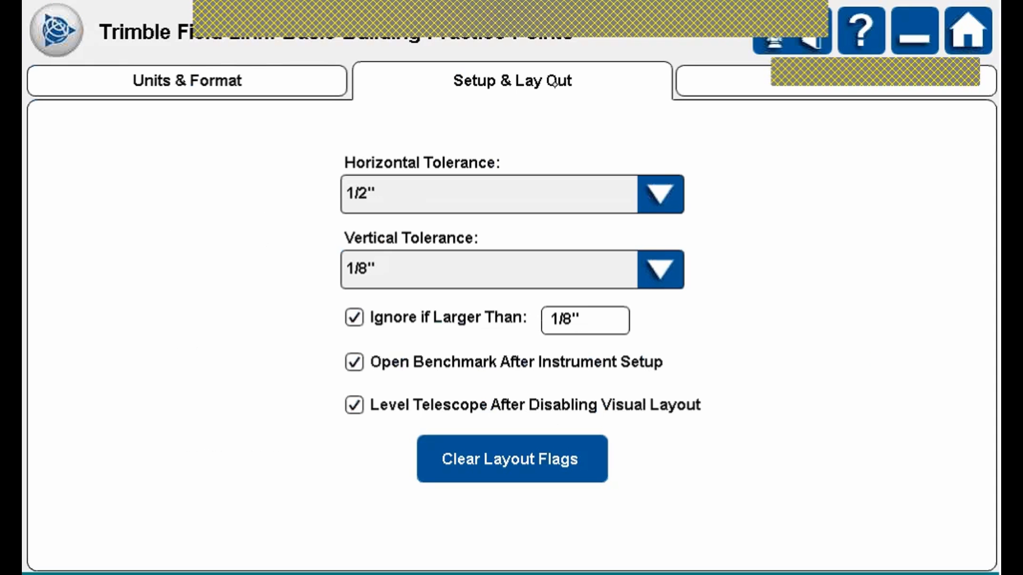
pyautogui.click(354, 362)
pyautogui.click(355, 363)
pyautogui.click(359, 363)
pyautogui.click(57, 32)
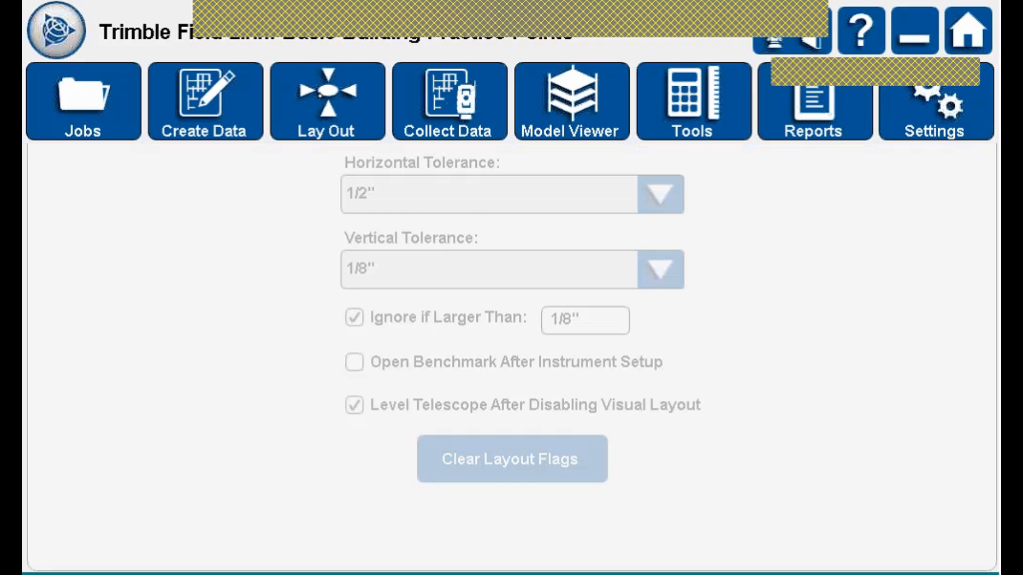
pyautogui.click(327, 101)
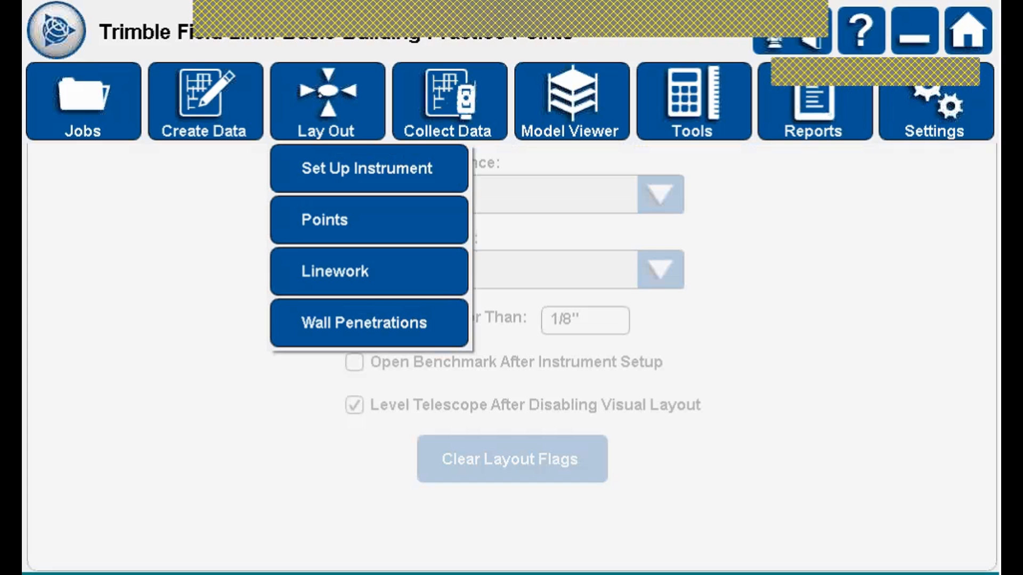
# Start point layout and switch between the stakeout and Layout Point List tabs, ending on the list.
pyautogui.click(347, 220)
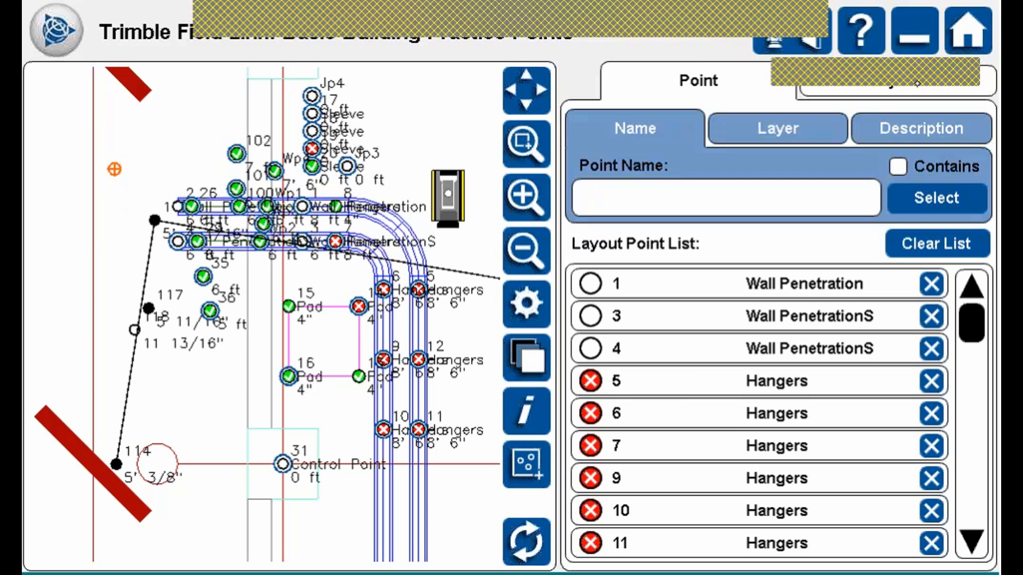
pyautogui.click(906, 91)
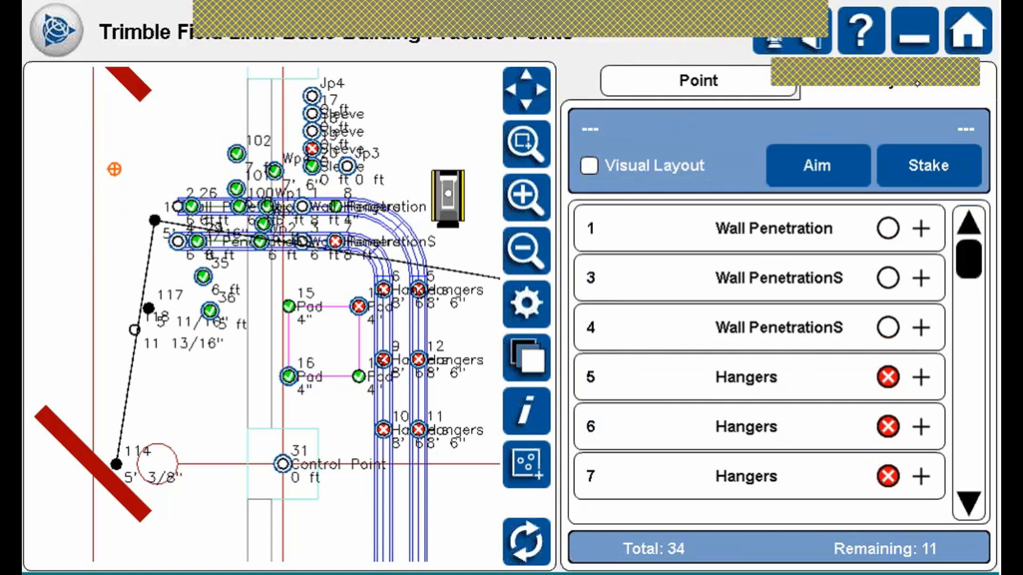
pyautogui.click(732, 83)
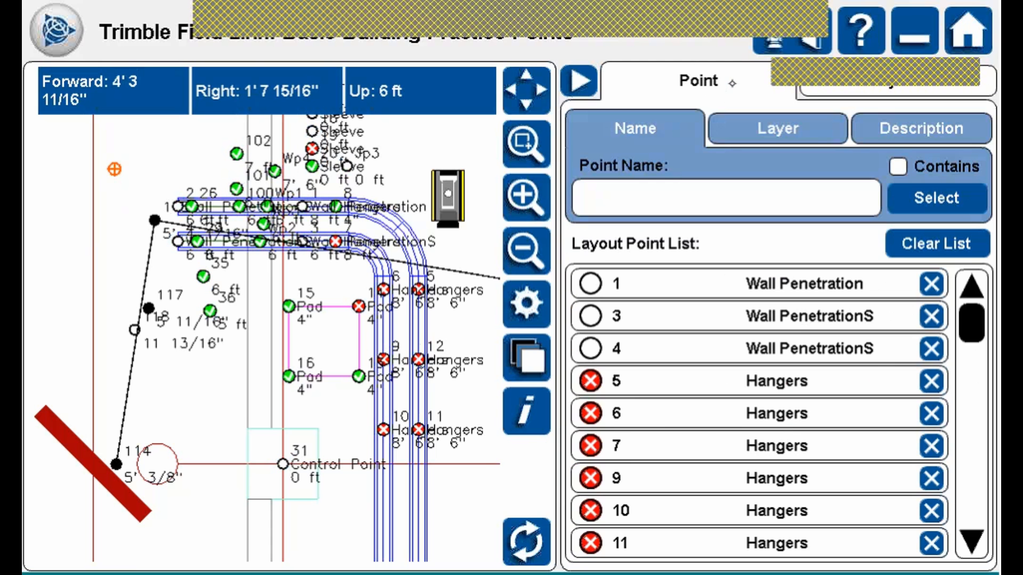
pyautogui.click(931, 88)
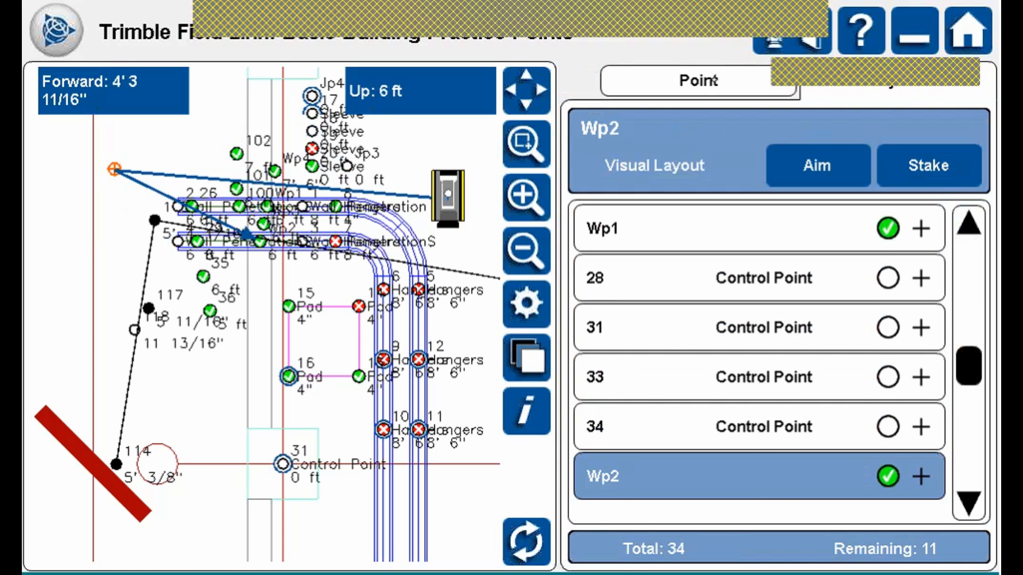
pyautogui.click(714, 80)
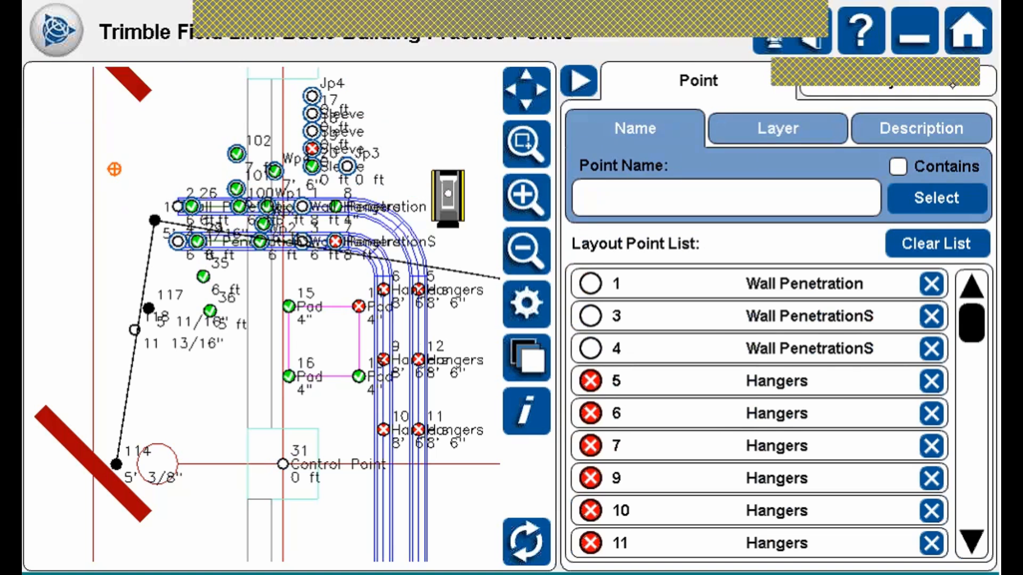
pyautogui.click(952, 85)
pyautogui.click(692, 83)
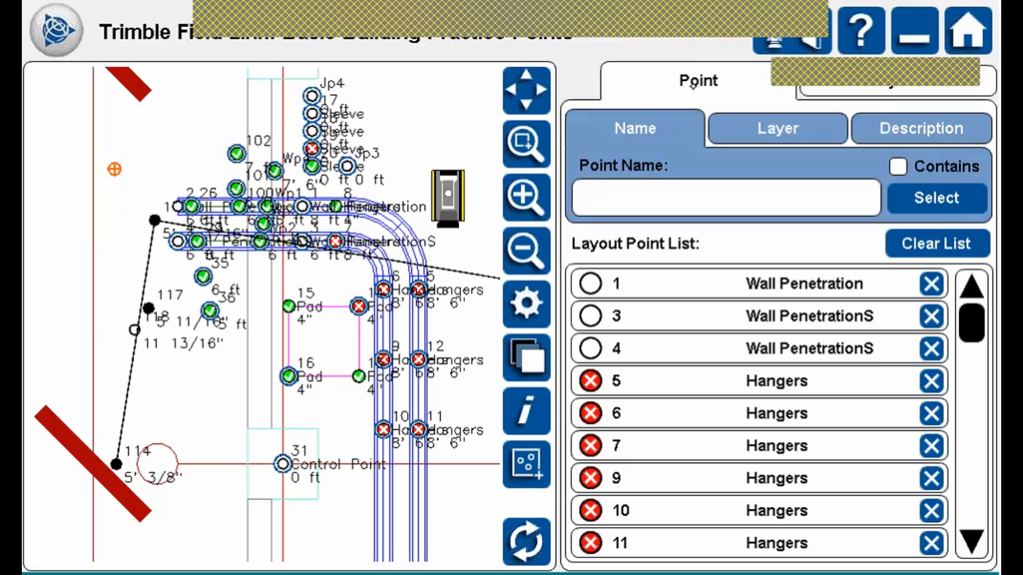
# Clear every point from the Layout Point List.
pyautogui.click(959, 244)
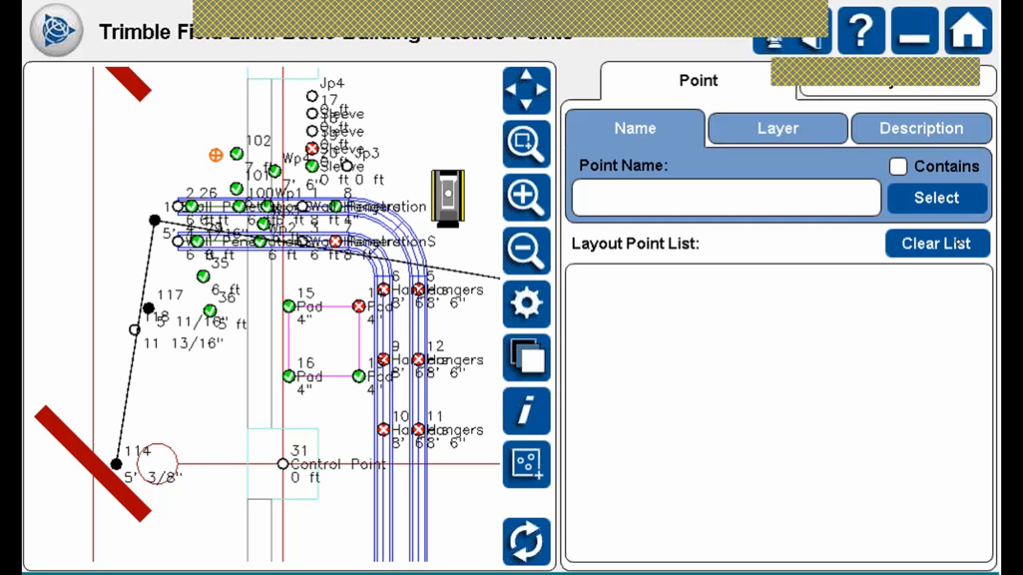
pyautogui.click(289, 307)
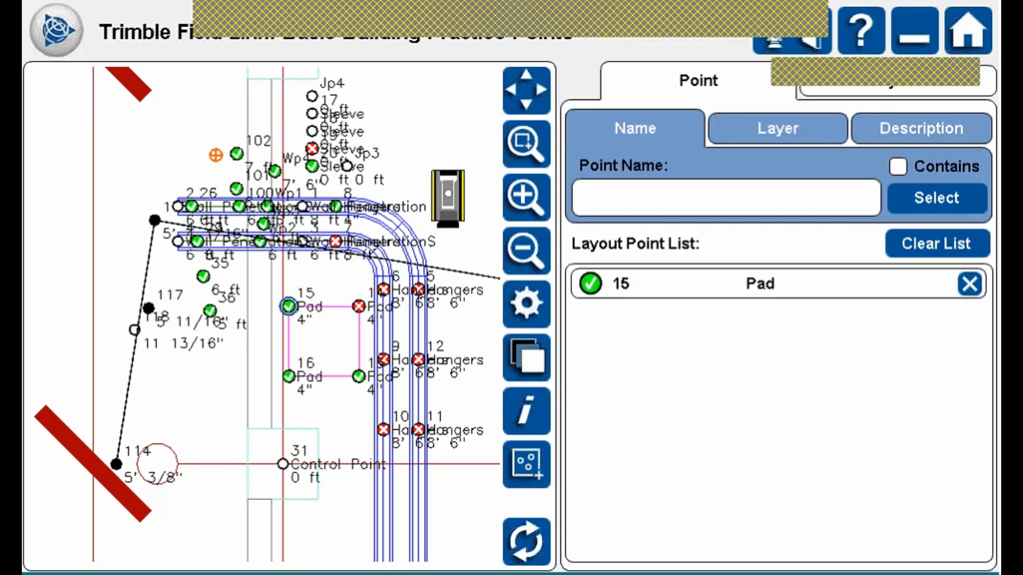
pyautogui.click(288, 376)
pyautogui.click(359, 376)
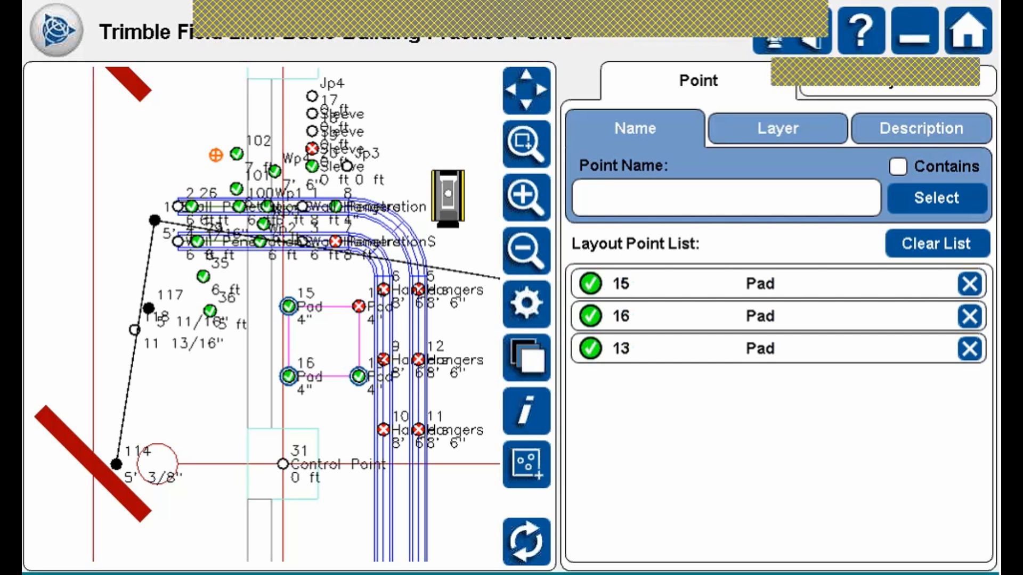
pyautogui.click(359, 306)
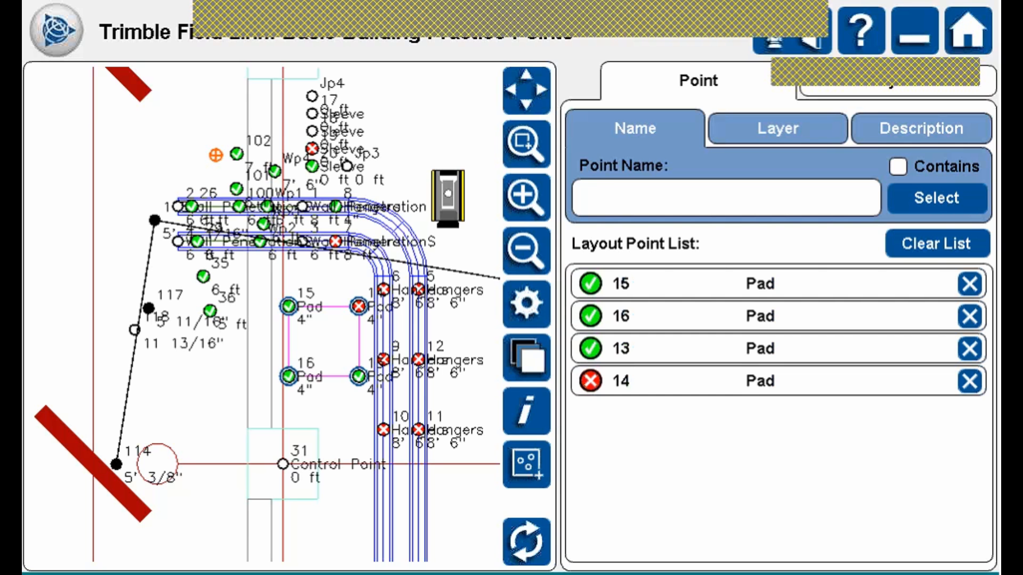
pyautogui.click(945, 244)
pyautogui.click(528, 465)
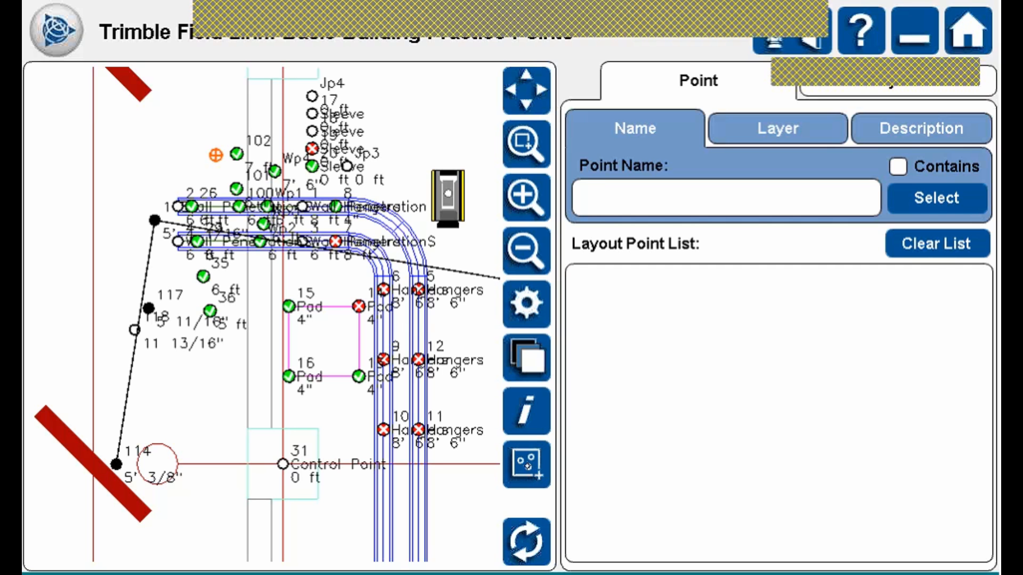
pyautogui.click(534, 458)
pyautogui.click(535, 458)
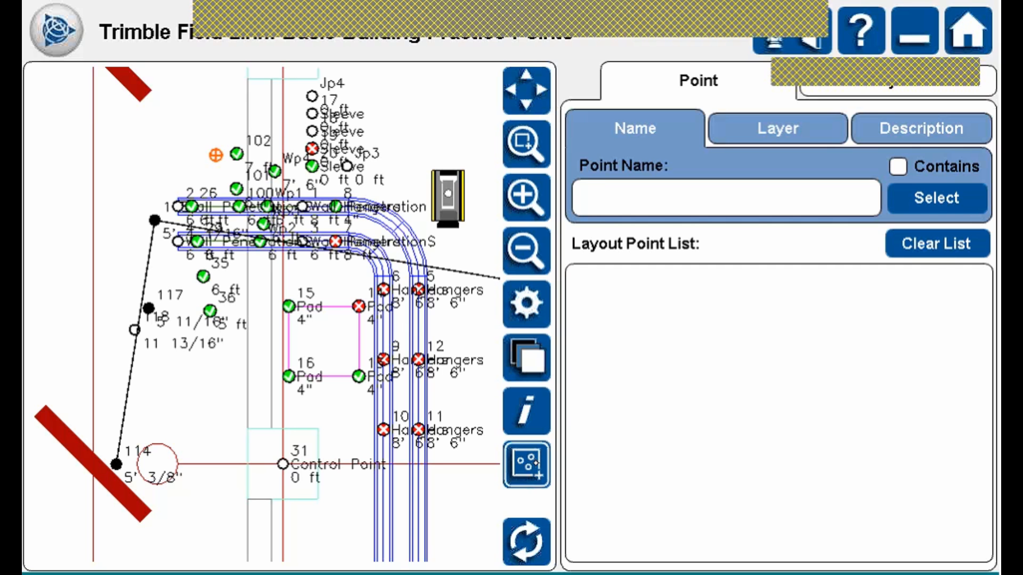
pyautogui.moveTo(265, 290); pyautogui.dragTo(369, 392)
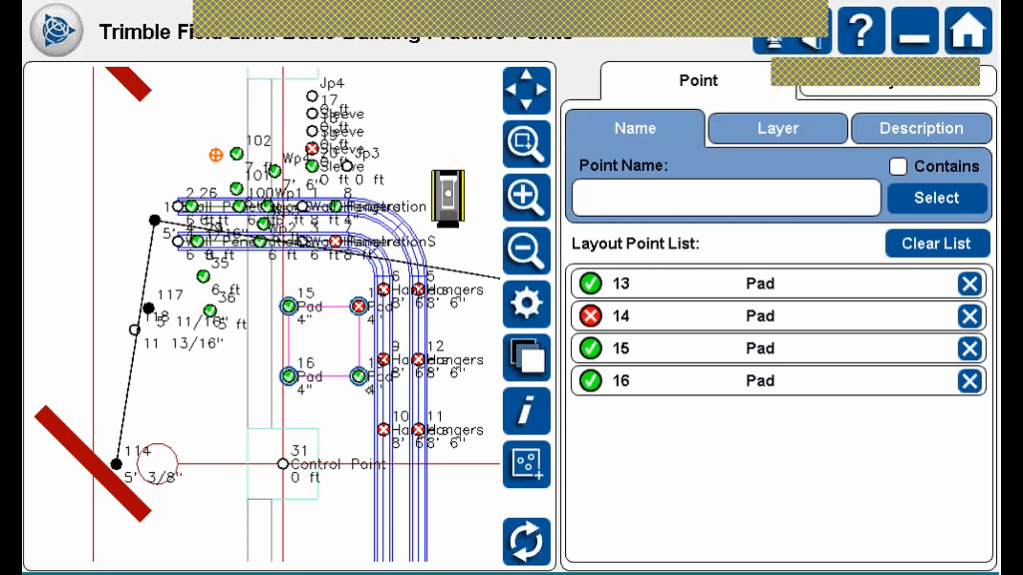
pyautogui.click(534, 461)
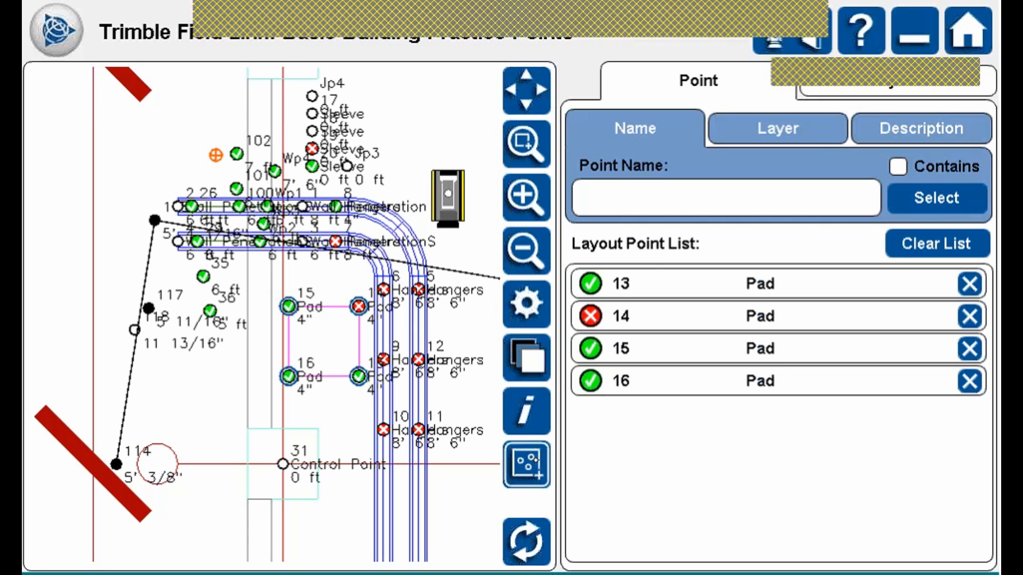
pyautogui.click(957, 243)
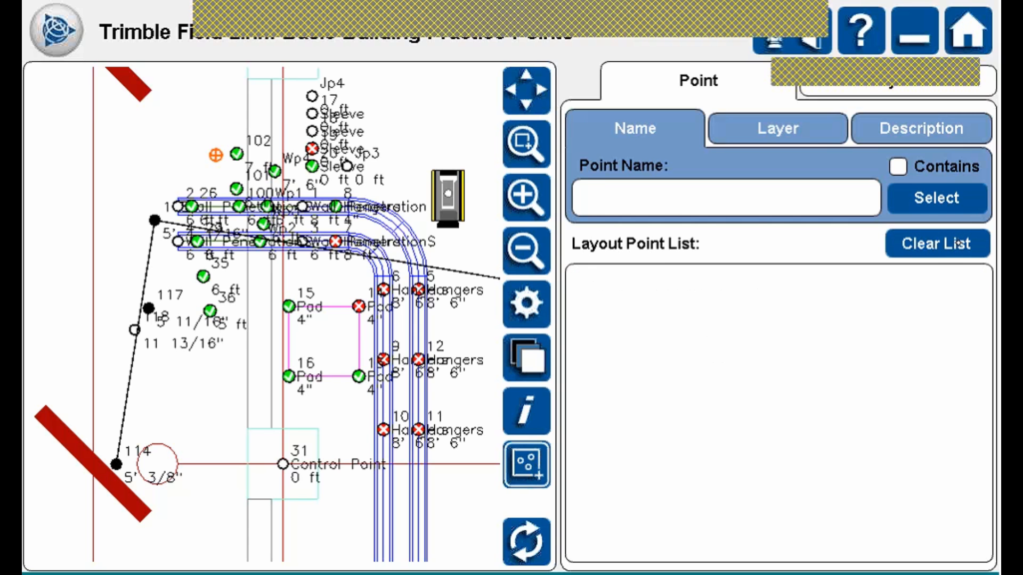
pyautogui.click(529, 468)
pyautogui.moveTo(272, 279); pyautogui.dragTo(465, 453)
pyautogui.click(527, 465)
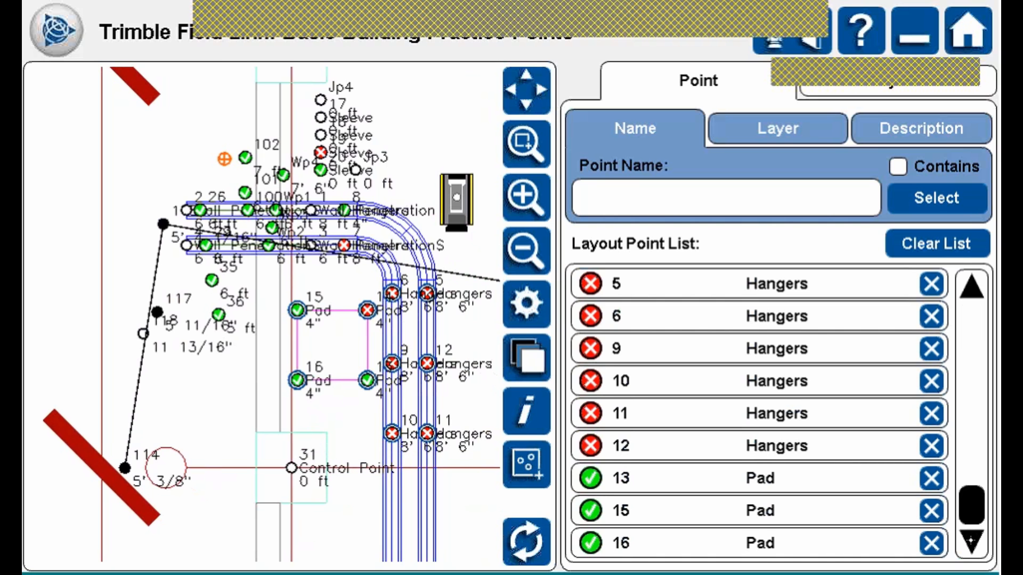
# Remove points 13, 15 and 16, leaving Hangers 5, 6, 9–12 and Pad 14 to stake.
pyautogui.click(931, 446)
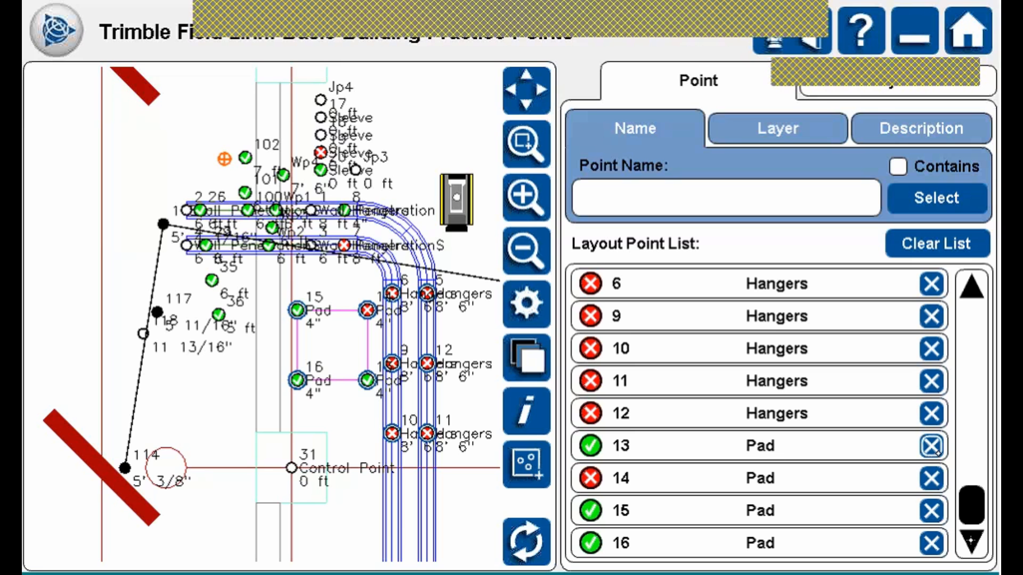
pyautogui.click(969, 510)
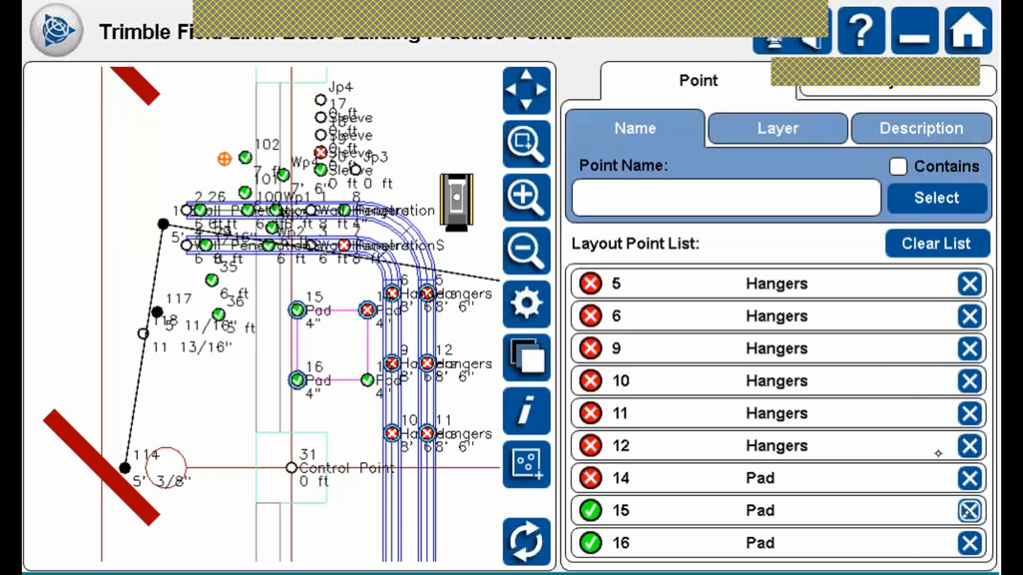
pyautogui.click(968, 510)
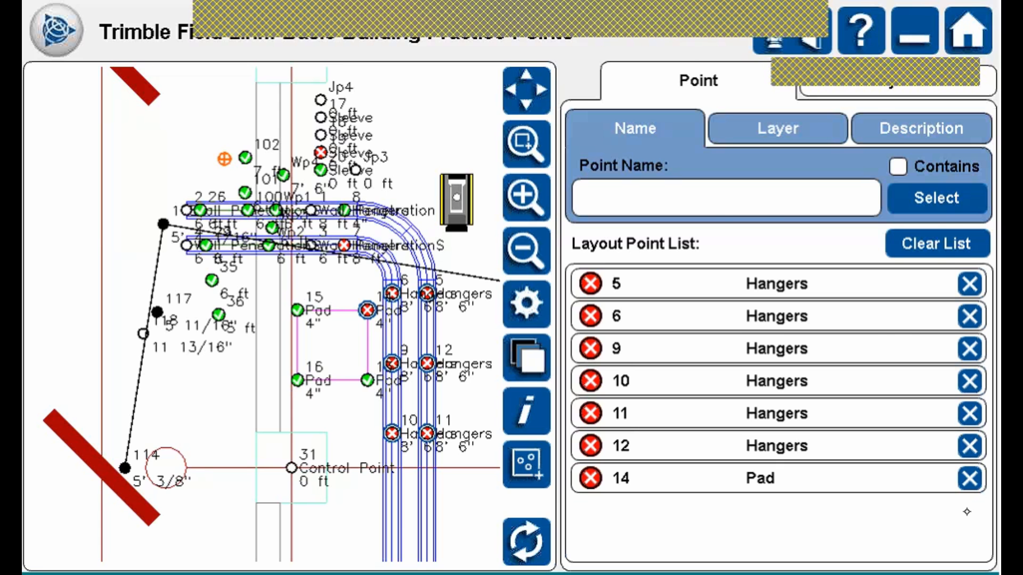
pyautogui.click(908, 80)
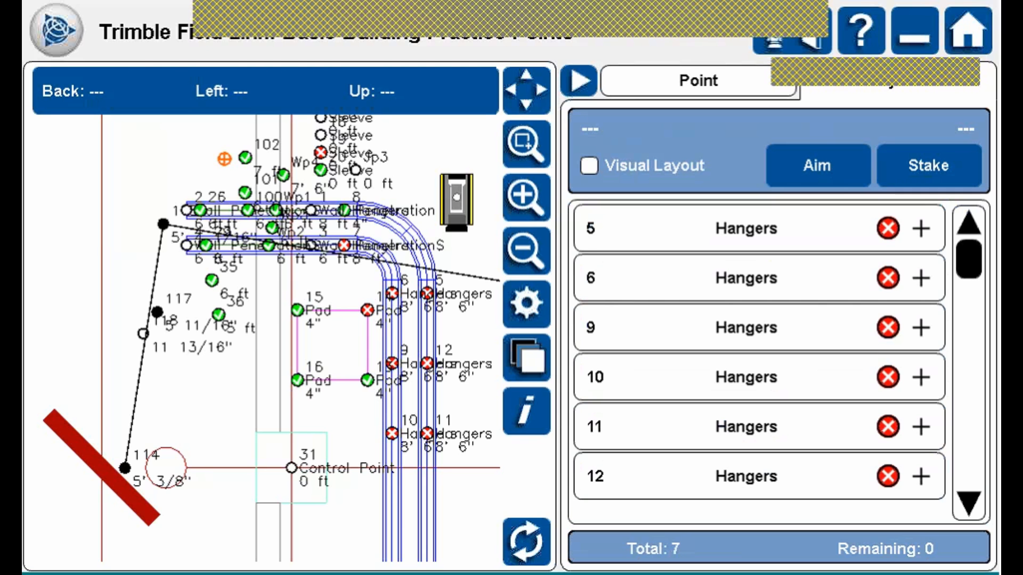
# Cycle through Hangers points 5, 6, 9 and 10, settle on point 6, and enable Visual Layout.
pyautogui.click(659, 230)
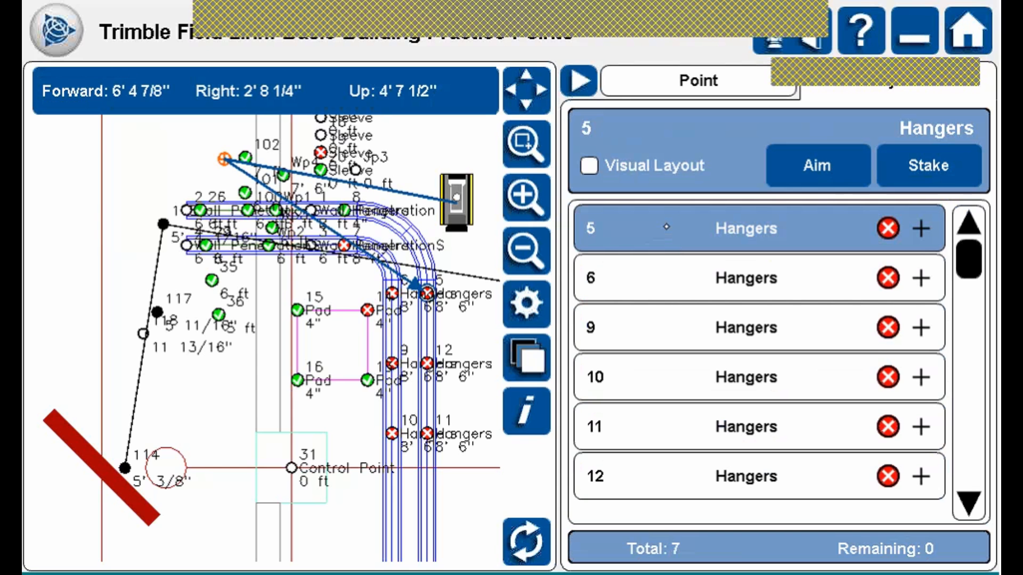
pyautogui.click(671, 278)
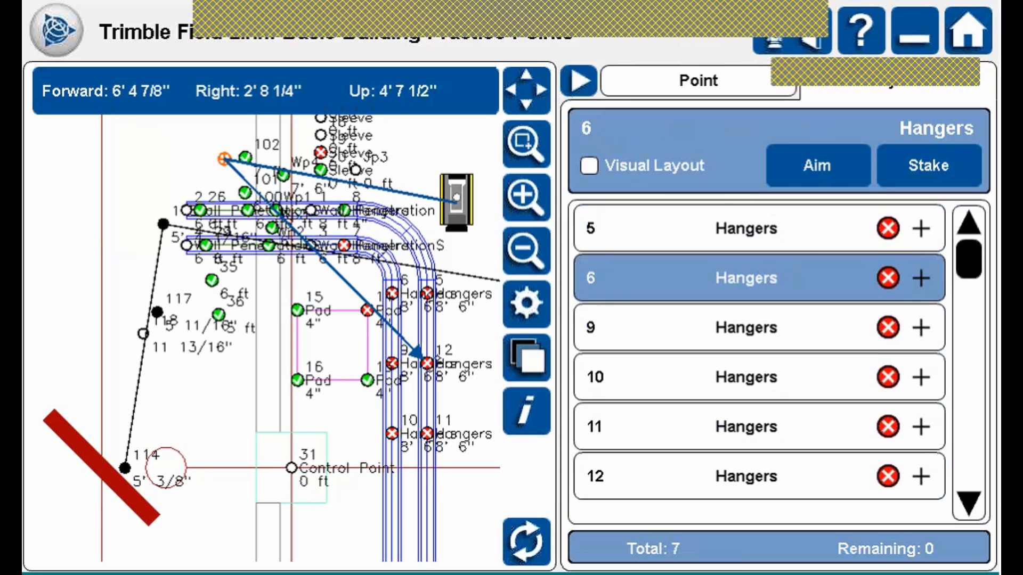
pyautogui.click(398, 359)
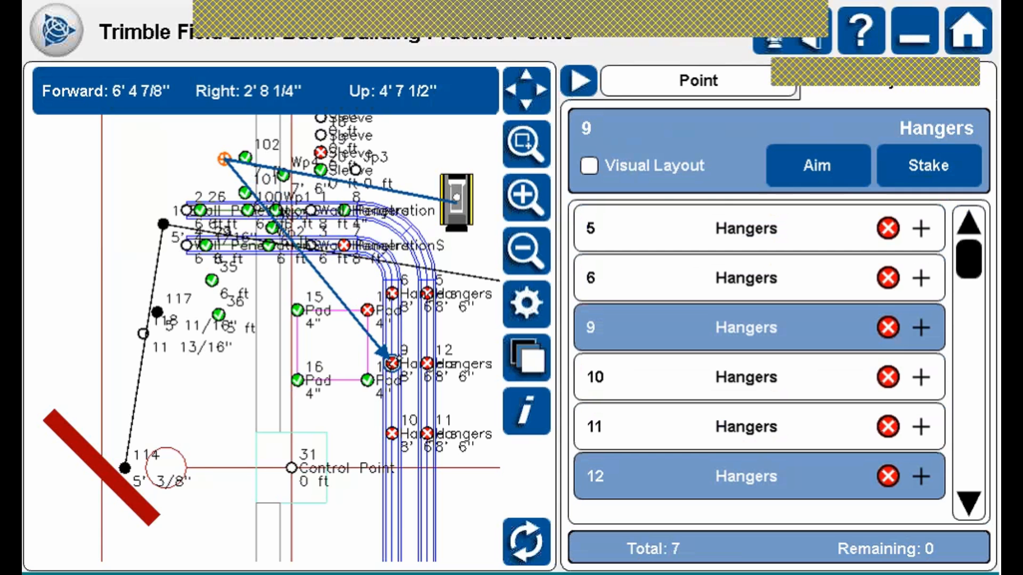
pyautogui.click(400, 289)
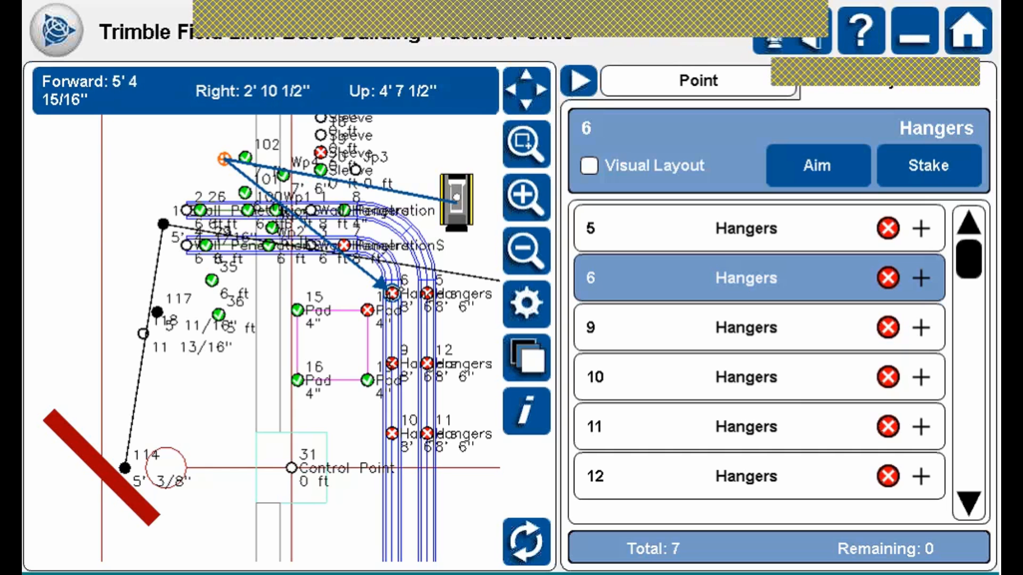
pyautogui.click(799, 395)
pyautogui.click(779, 230)
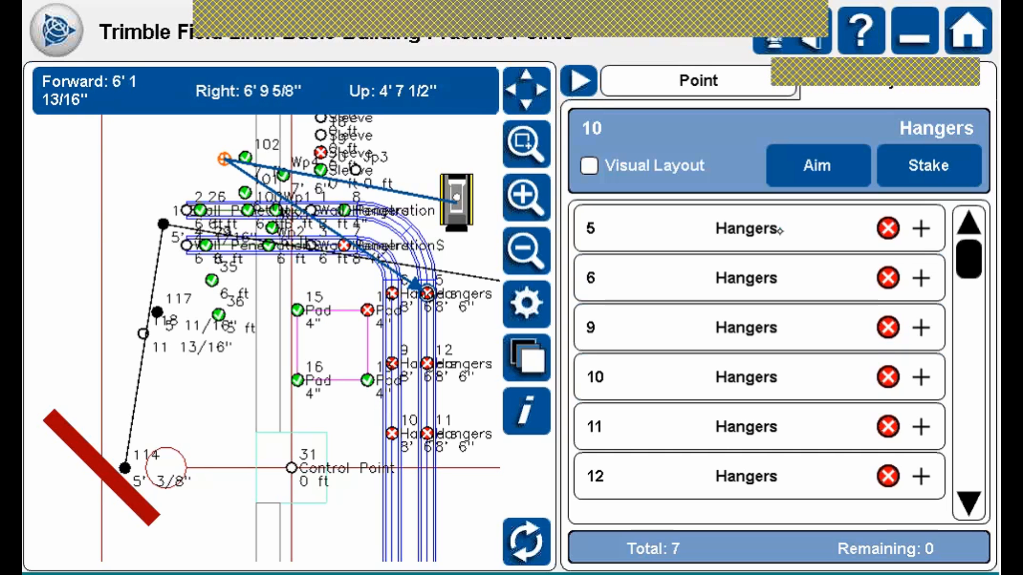
pyautogui.click(759, 278)
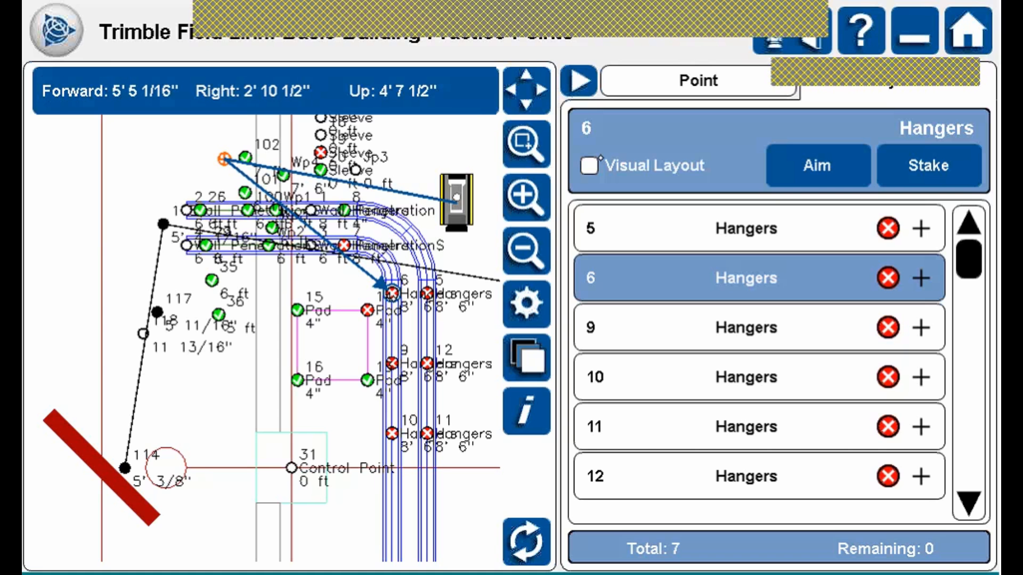
pyautogui.click(598, 160)
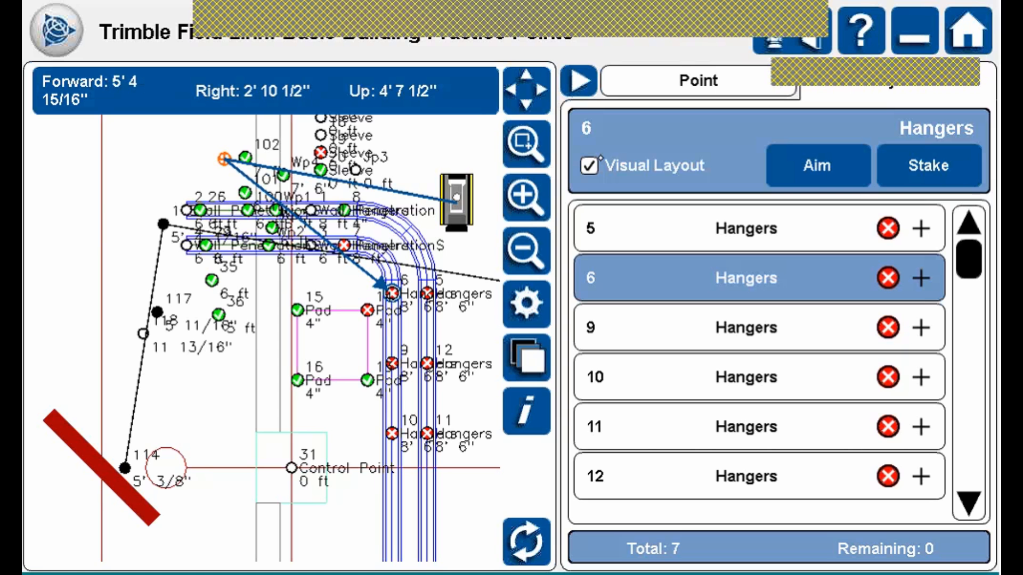
# Measure Hangers point 6 and store the shot with Store & Nearest.
pyautogui.click(833, 164)
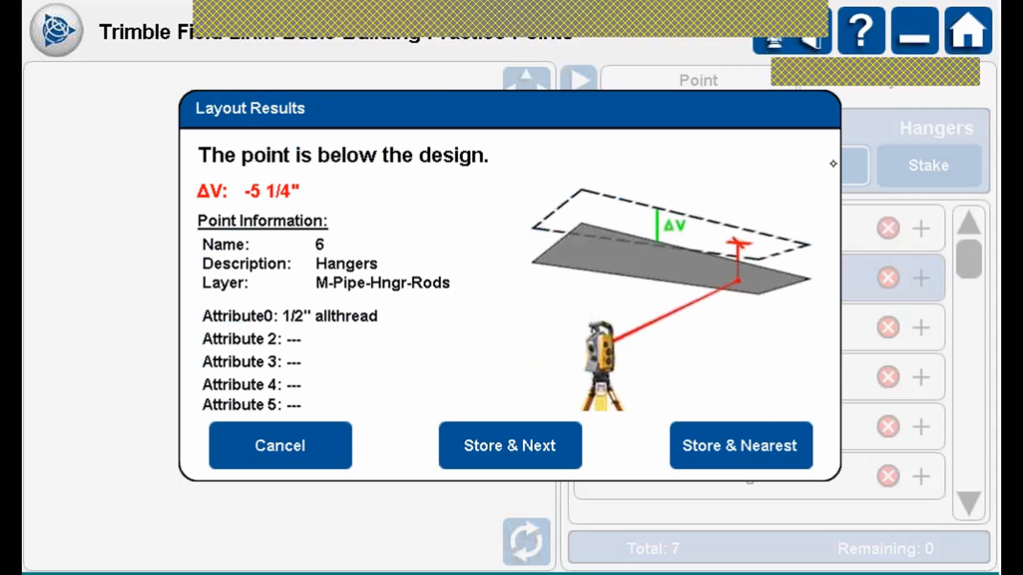
pyautogui.click(765, 428)
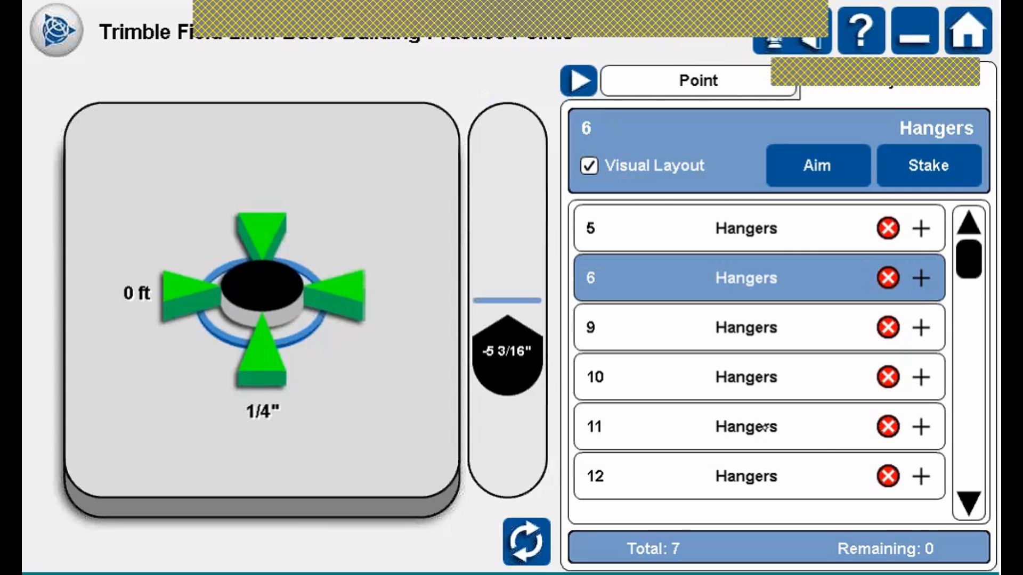
# Re-measure, target Hangers point 11, and compare its map and 3-D offset guidance views.
pyautogui.click(828, 166)
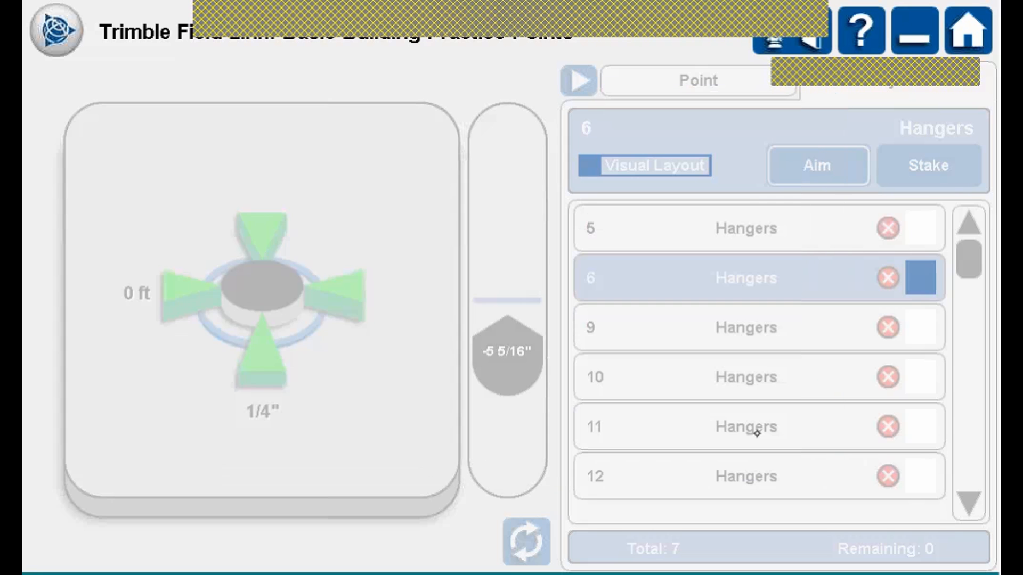
pyautogui.click(757, 427)
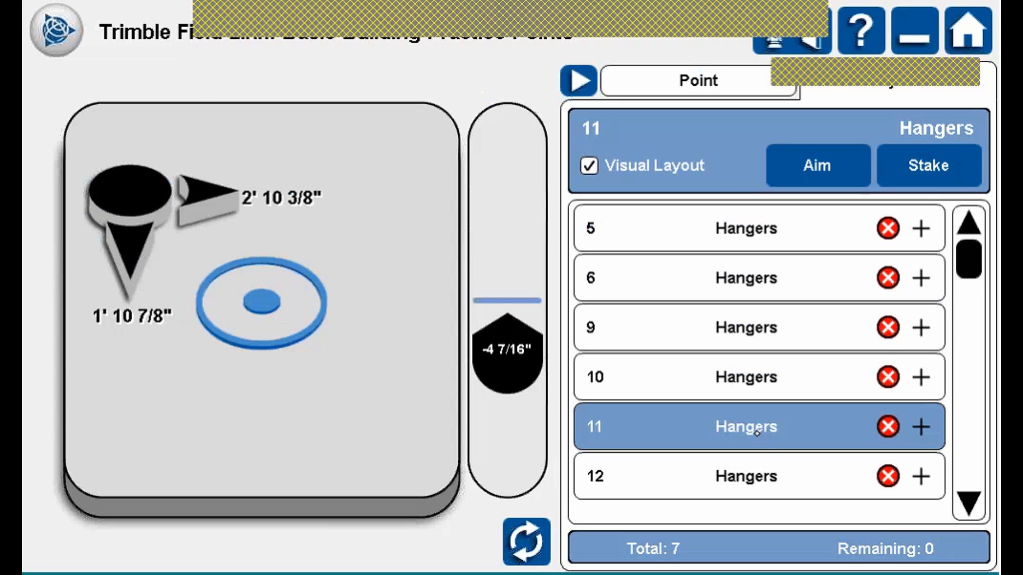
pyautogui.click(528, 546)
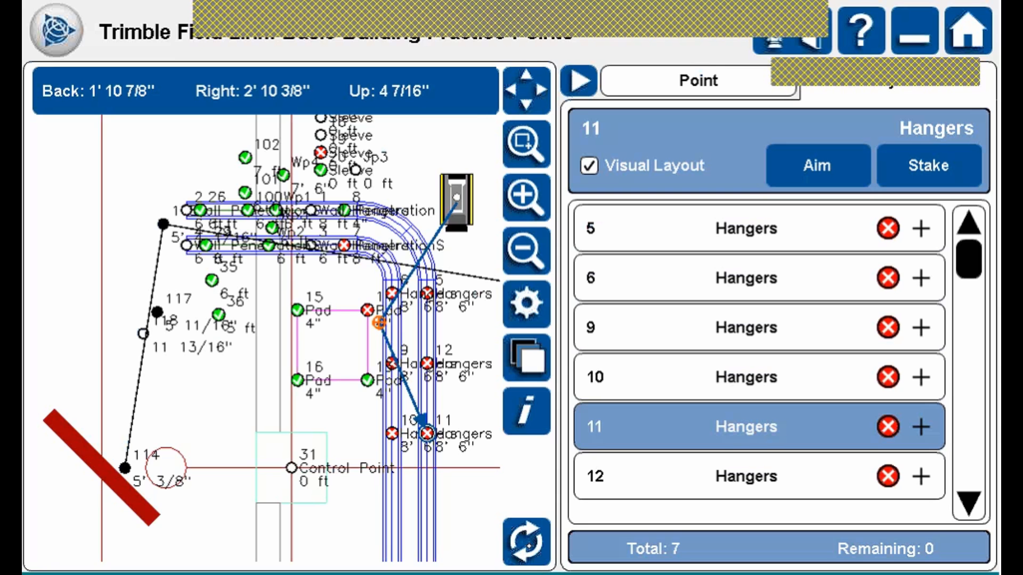
pyautogui.click(527, 542)
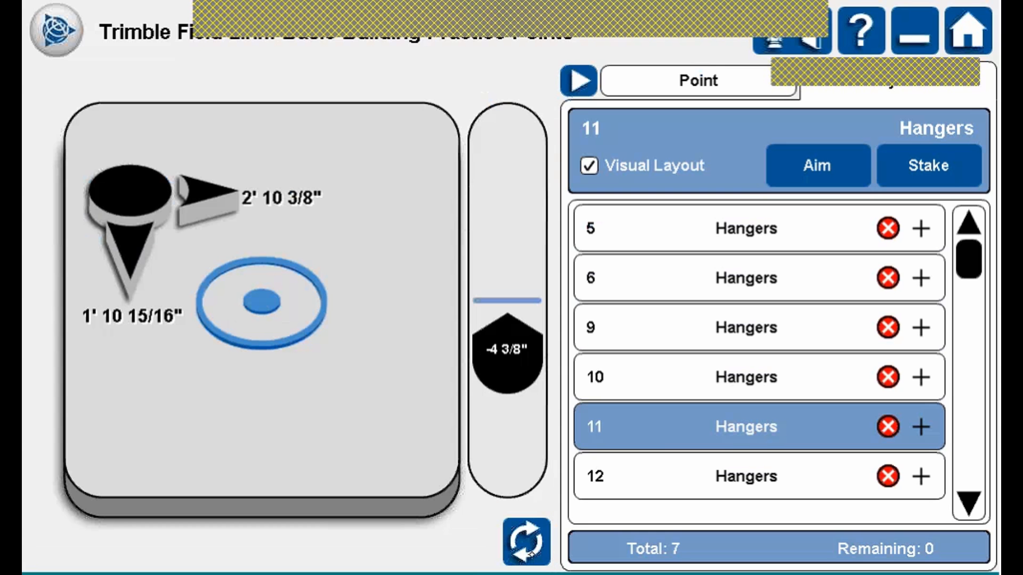
pyautogui.click(527, 543)
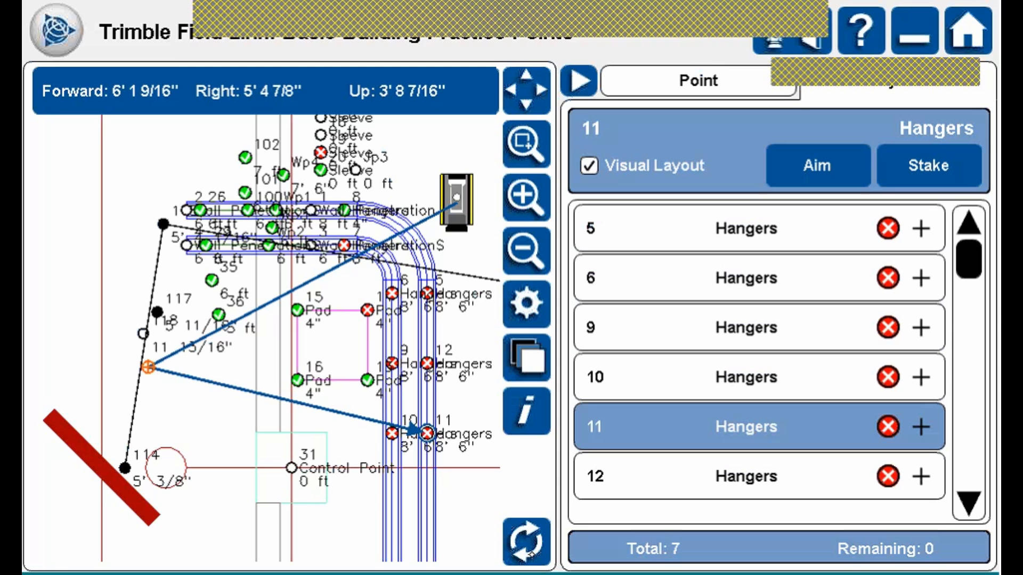
pyautogui.click(531, 553)
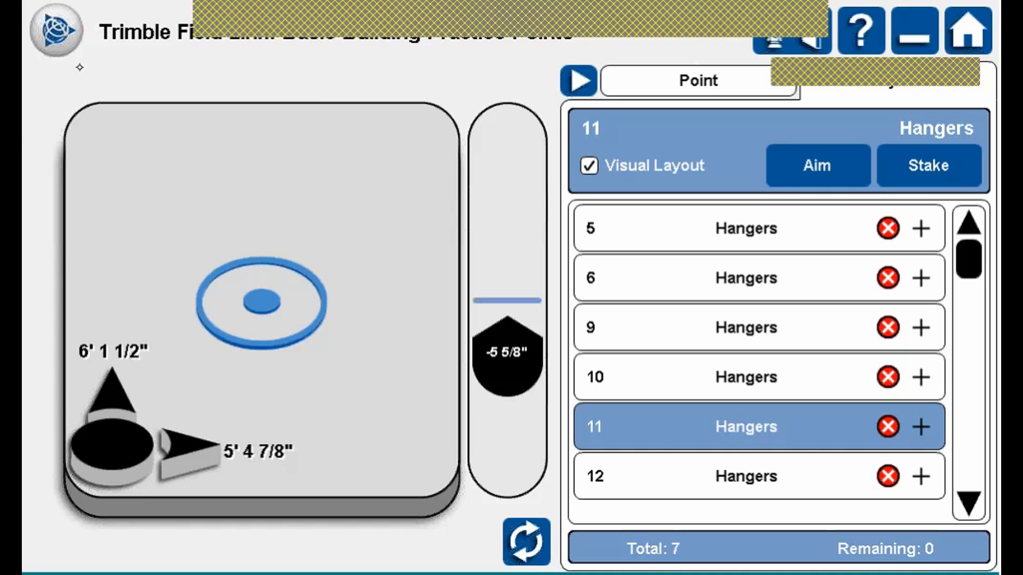
pyautogui.click(56, 31)
pyautogui.click(338, 107)
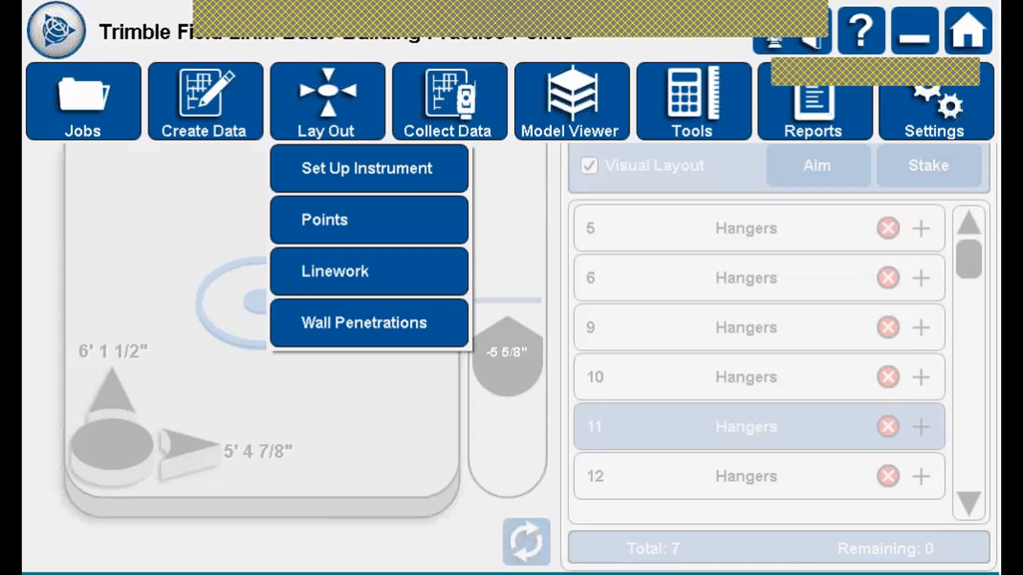
# Start a line layout running from control point 31 to control point 28.
pyautogui.click(383, 265)
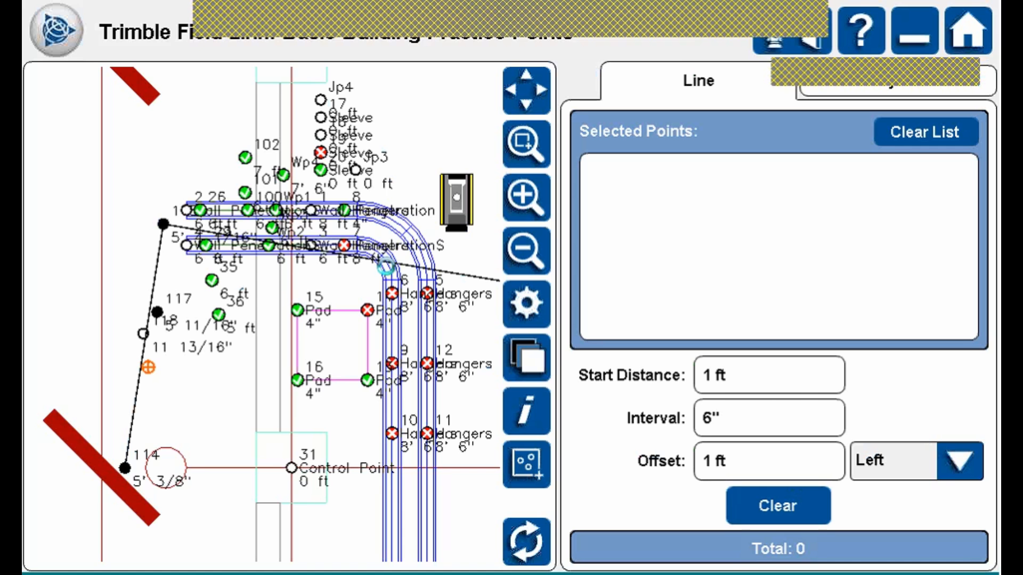
pyautogui.click(526, 251)
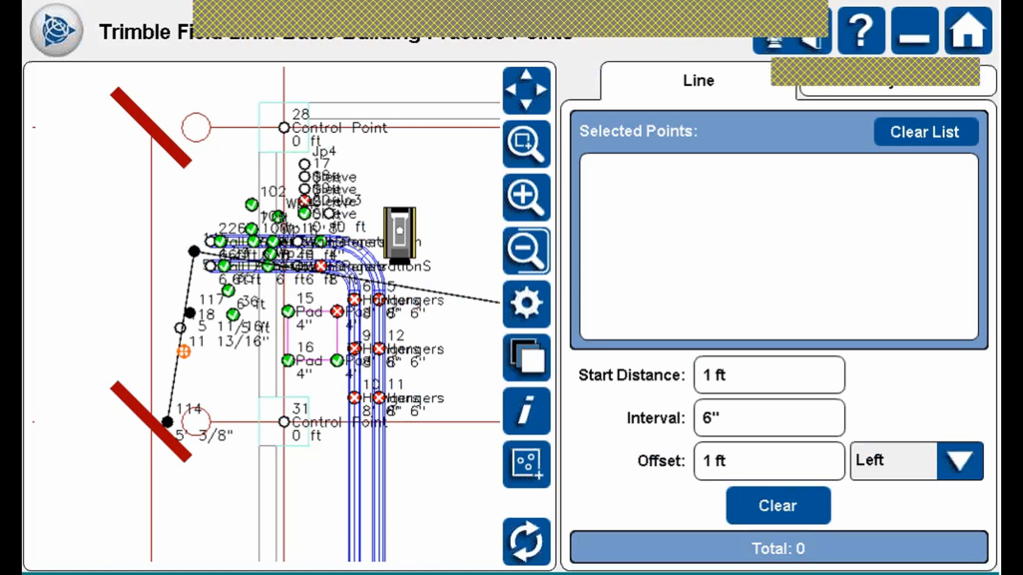
pyautogui.click(284, 422)
pyautogui.click(285, 127)
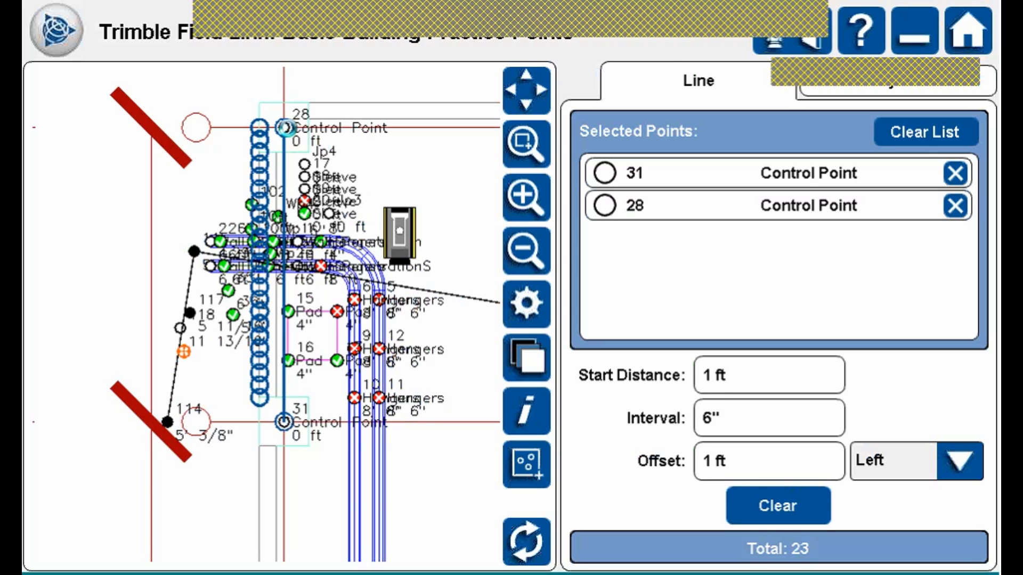
# Set the line's start distance and point interval both to 6 ft.
pyautogui.click(769, 375)
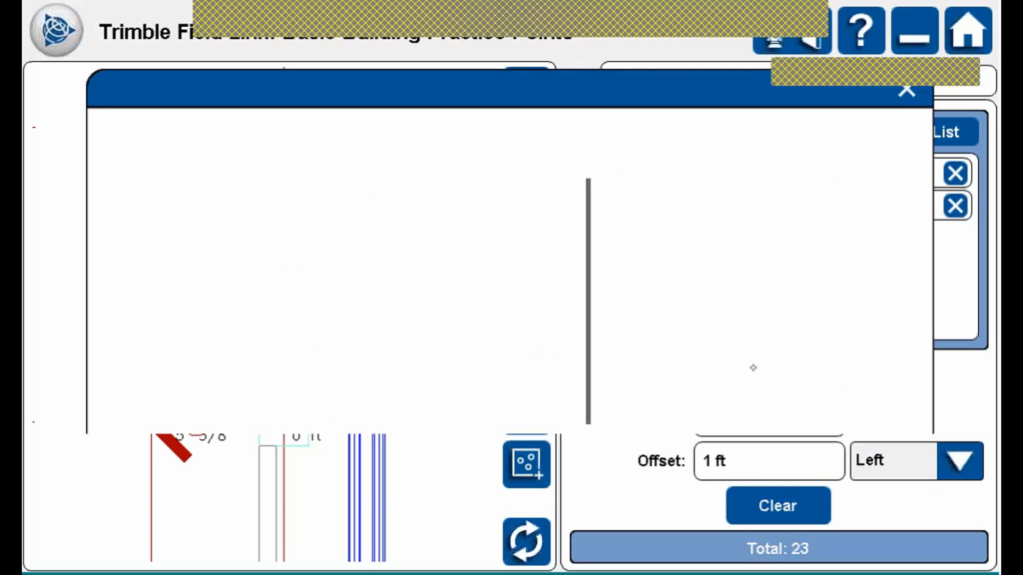
pyautogui.click(762, 269)
pyautogui.click(540, 458)
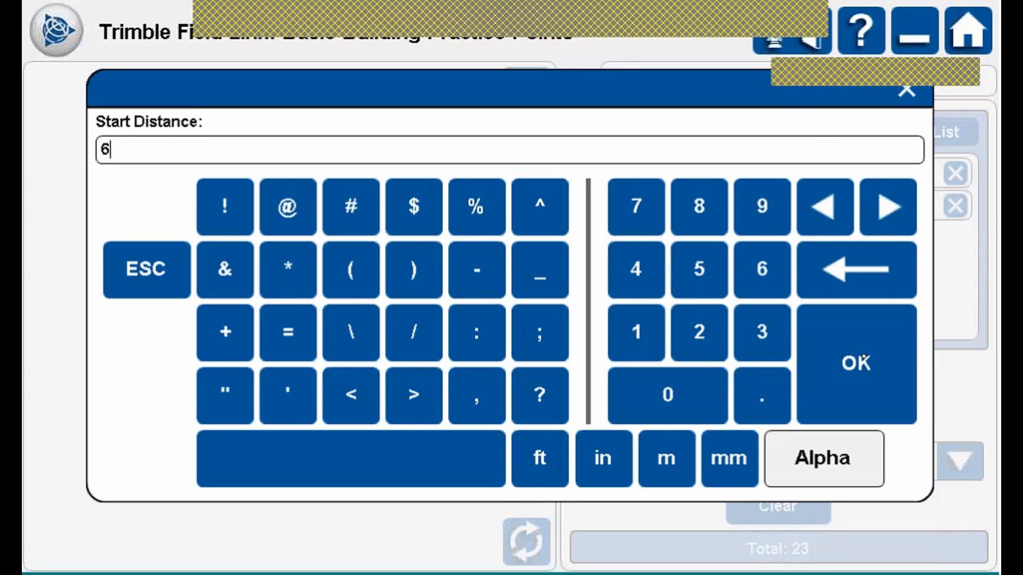
pyautogui.click(863, 356)
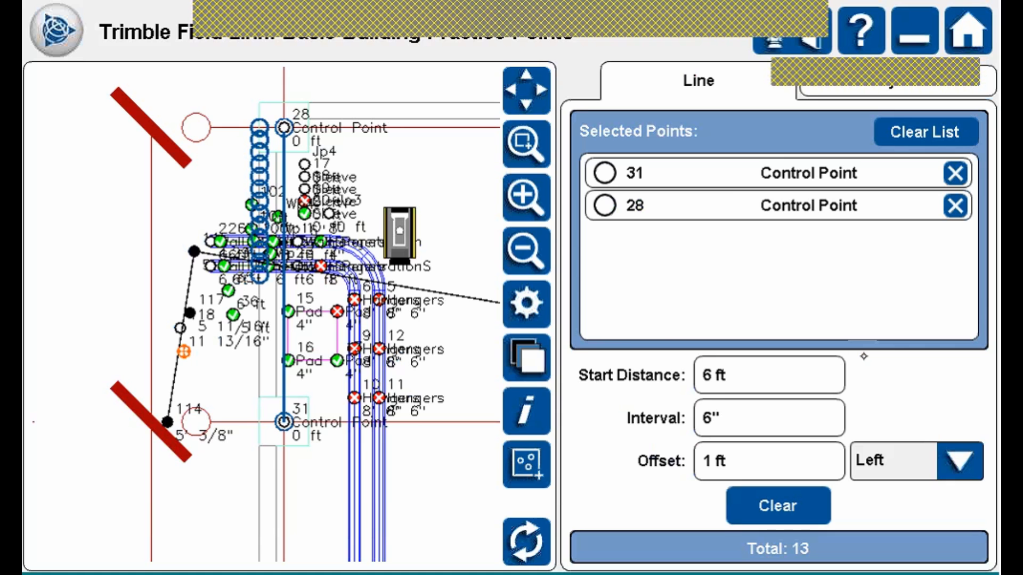
pyautogui.click(752, 405)
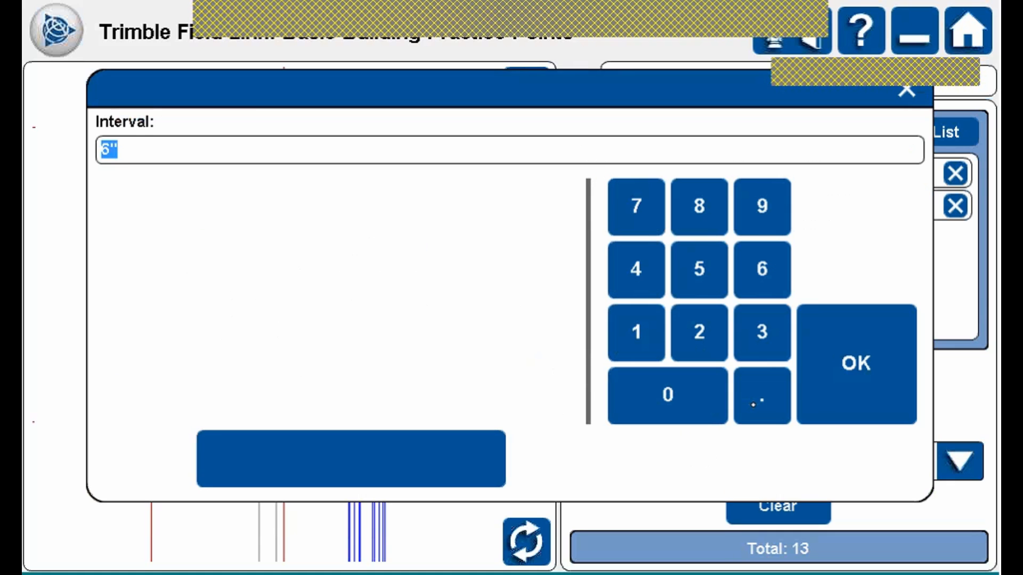
pyautogui.write("6'")
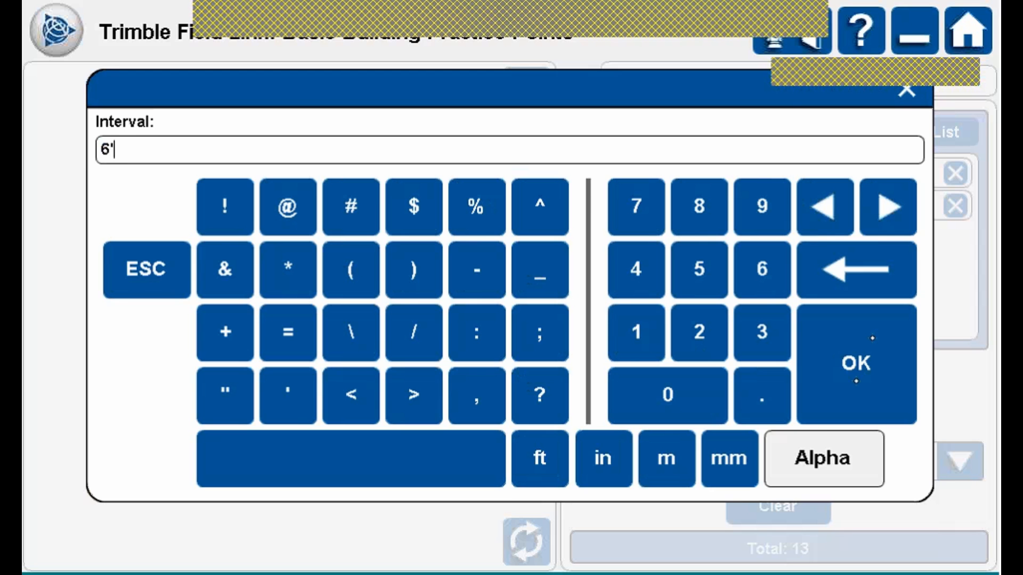
pyautogui.click(872, 337)
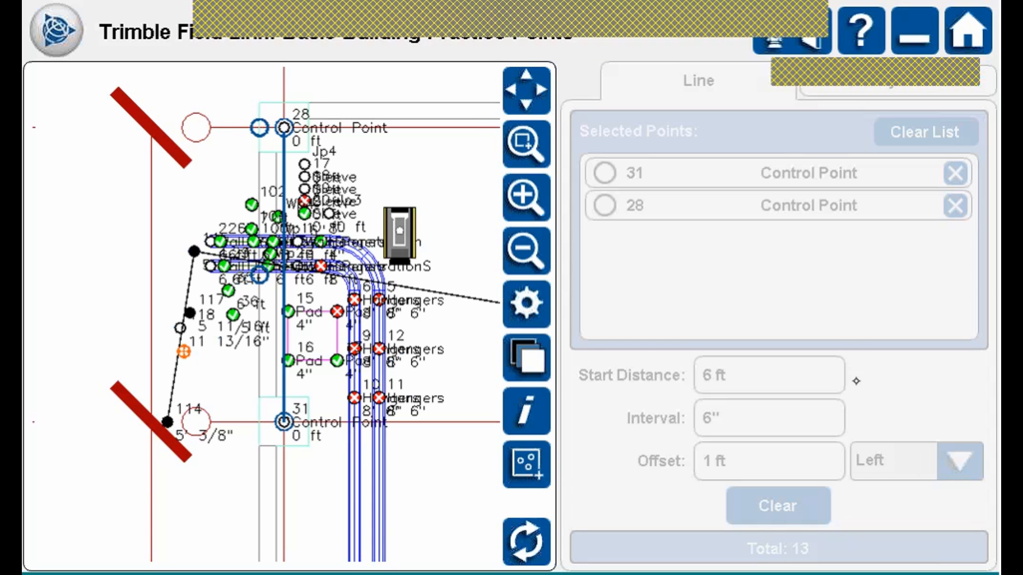
# Offset the points to both sides and review the four generated layout points.
pyautogui.click(955, 458)
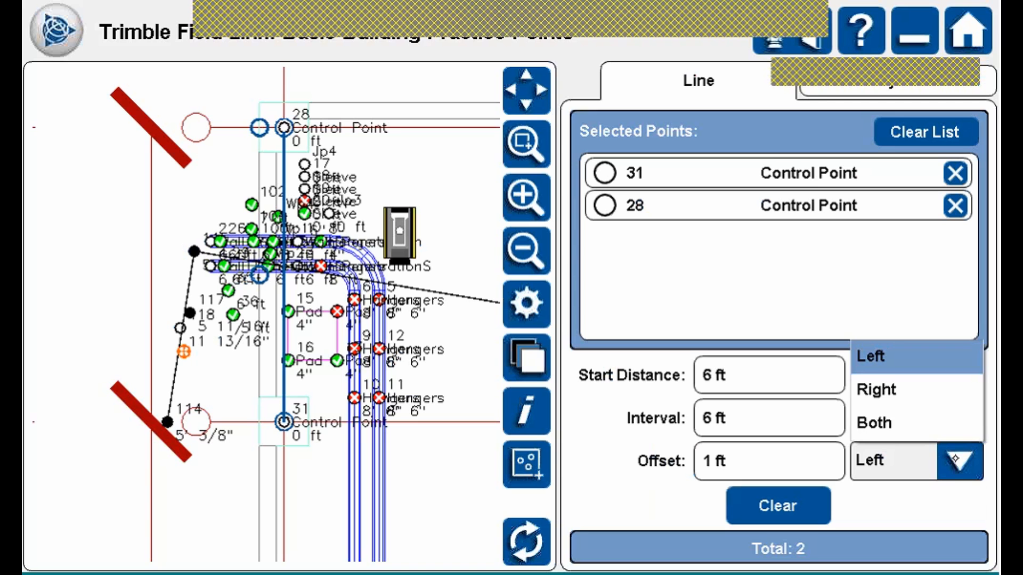
pyautogui.click(893, 423)
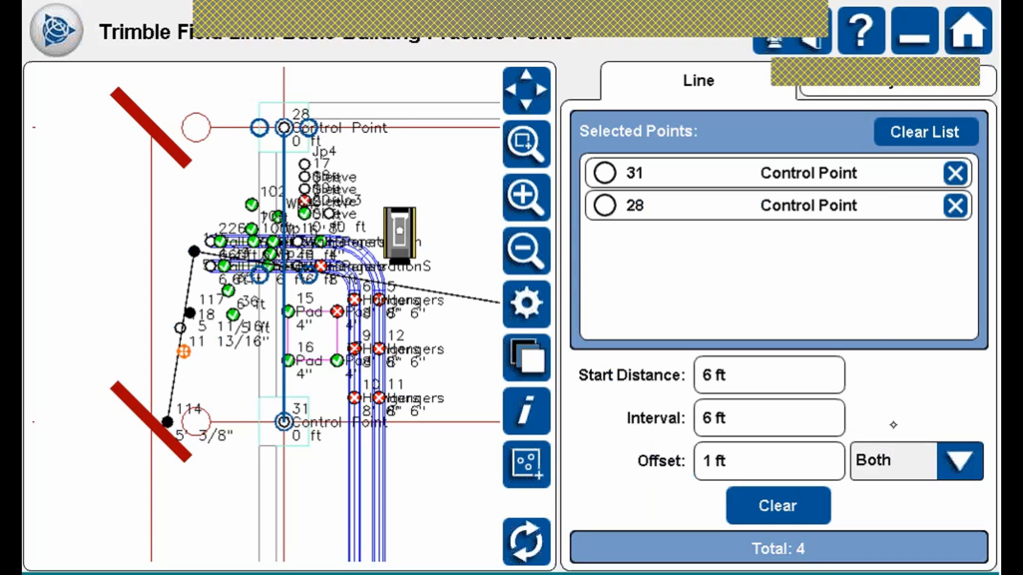
pyautogui.click(935, 76)
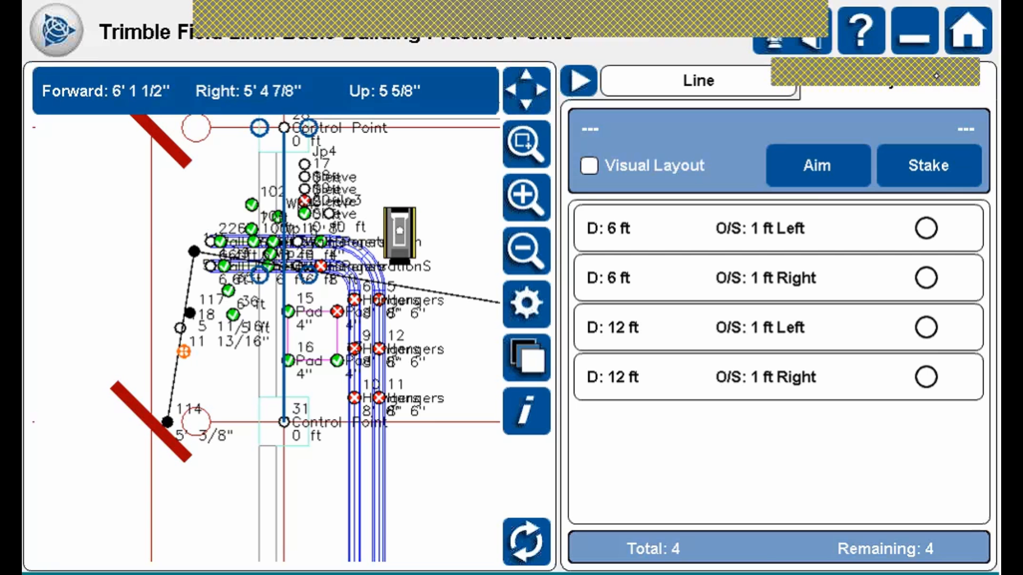
pyautogui.click(704, 79)
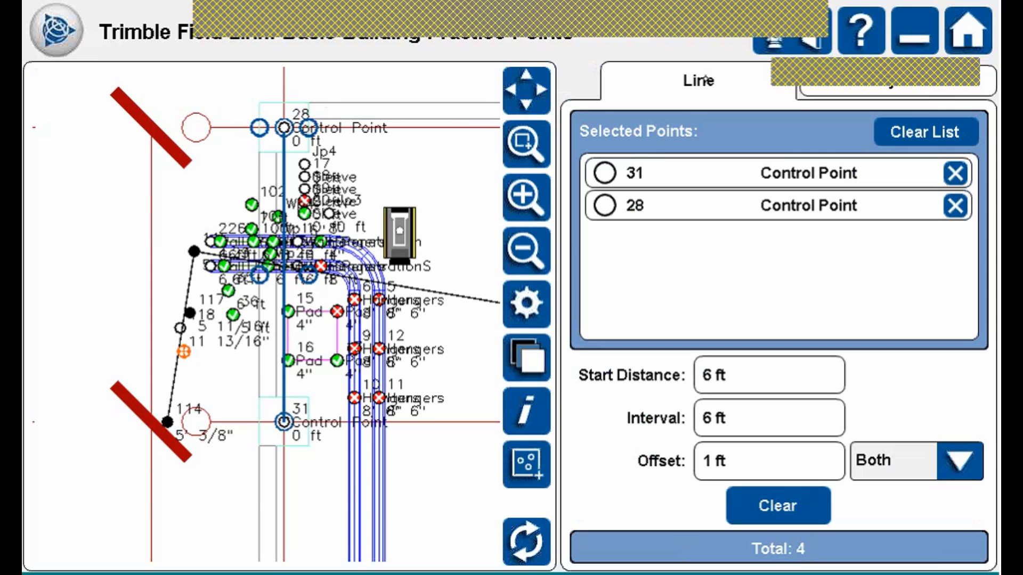
# Lay out a wall penetration from point 1 to point 2 and search for it with Aim.
pyautogui.click(60, 33)
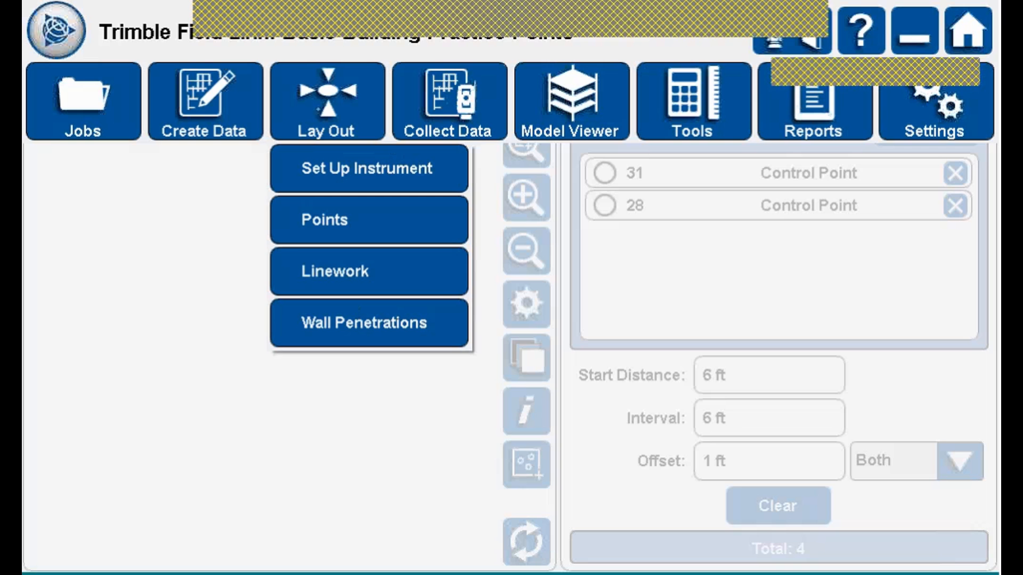
pyautogui.click(379, 323)
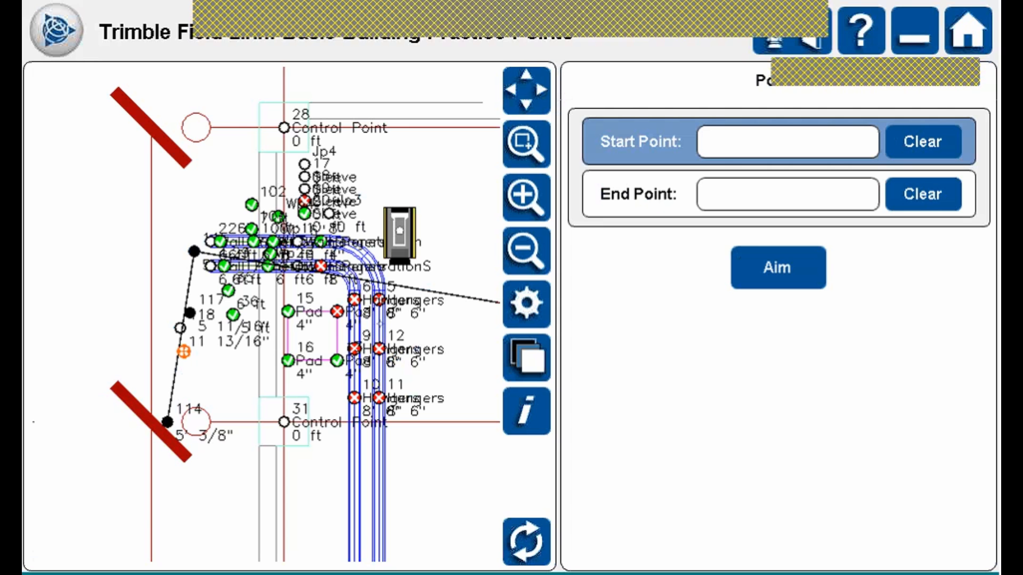
pyautogui.click(211, 242)
pyautogui.click(299, 242)
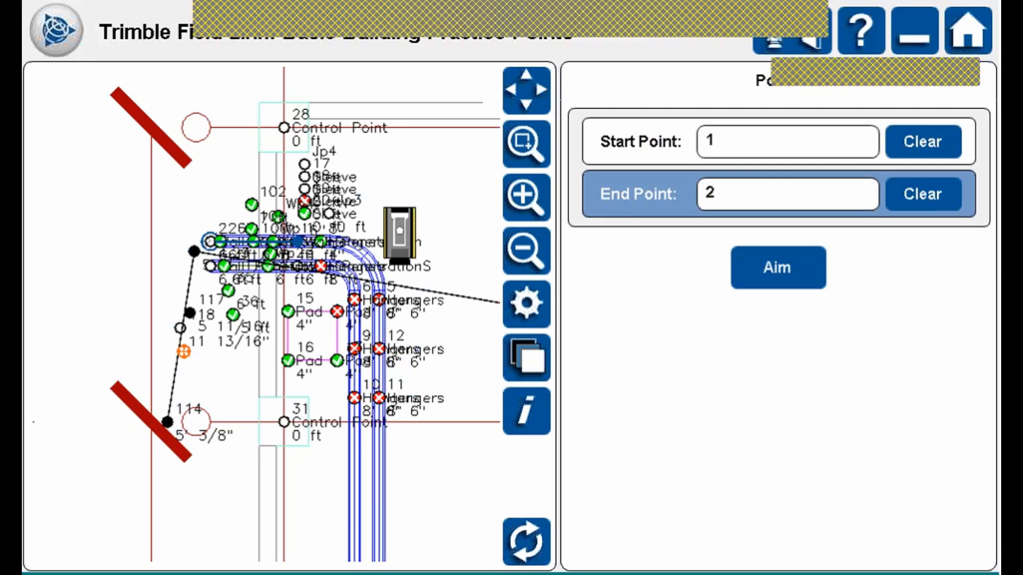
pyautogui.click(798, 254)
# Open Collect Data > Points to record the next point, 37, on layer !door.
pyautogui.click(56, 30)
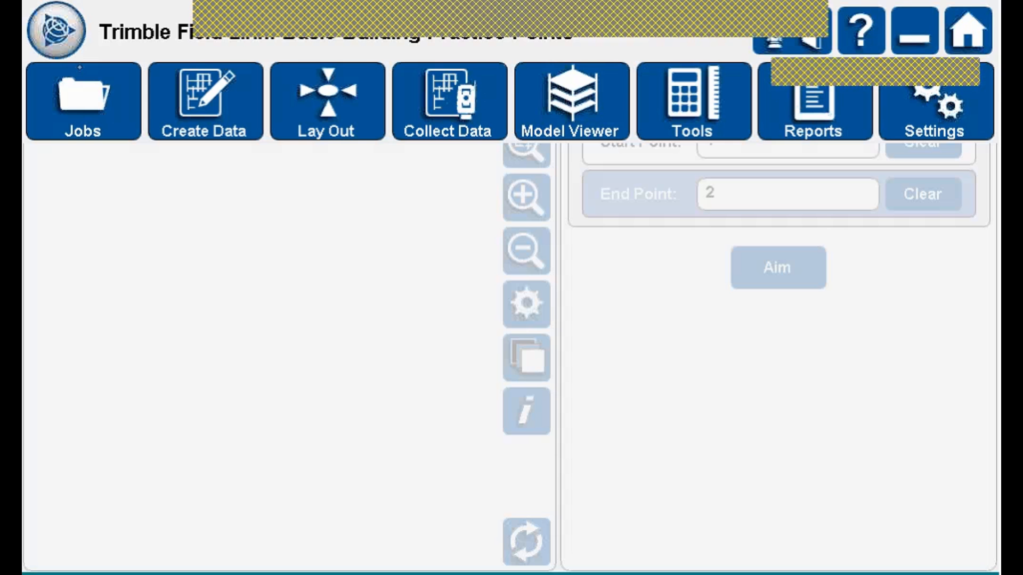
pyautogui.click(327, 101)
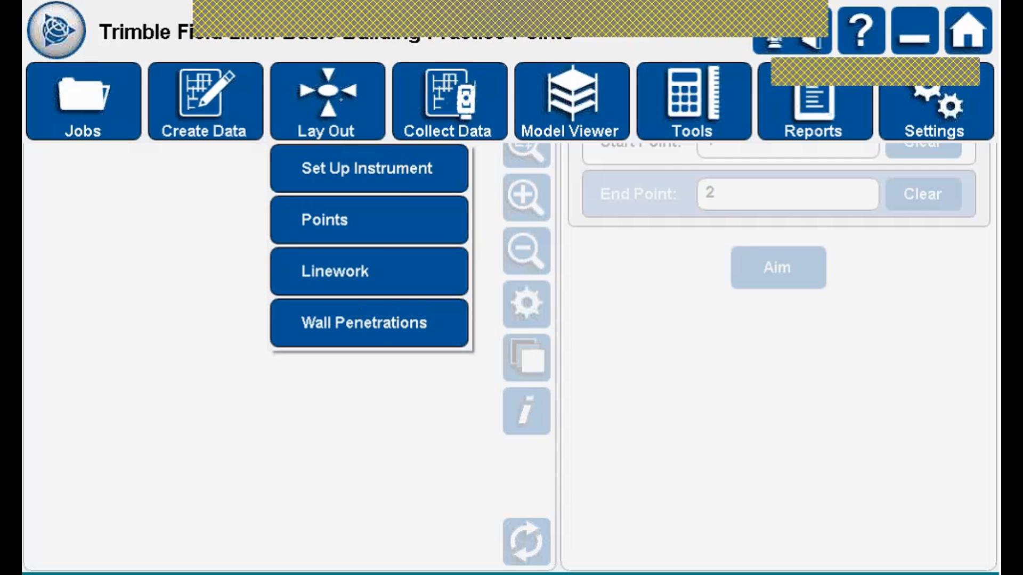
pyautogui.click(463, 96)
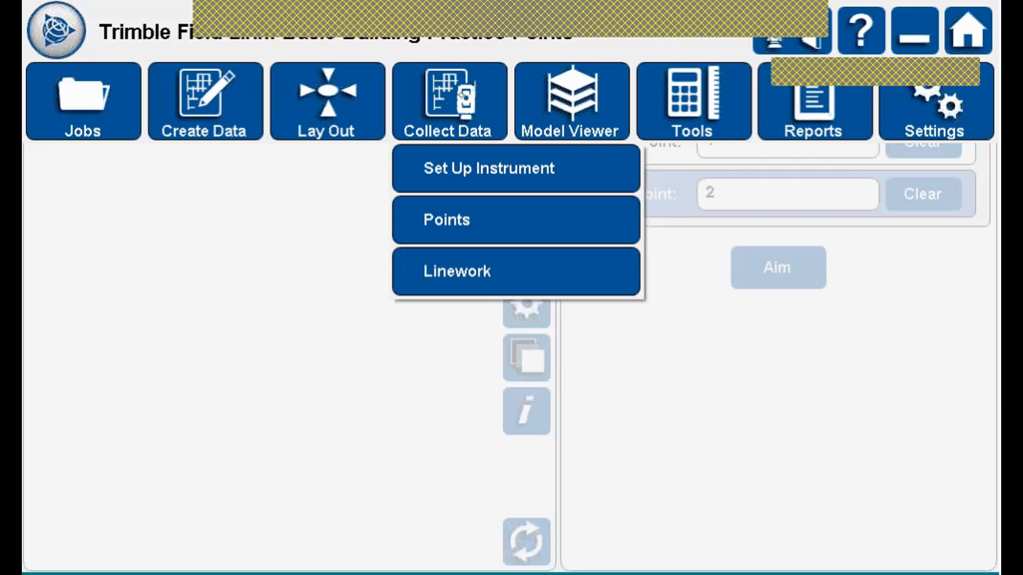
pyautogui.click(480, 213)
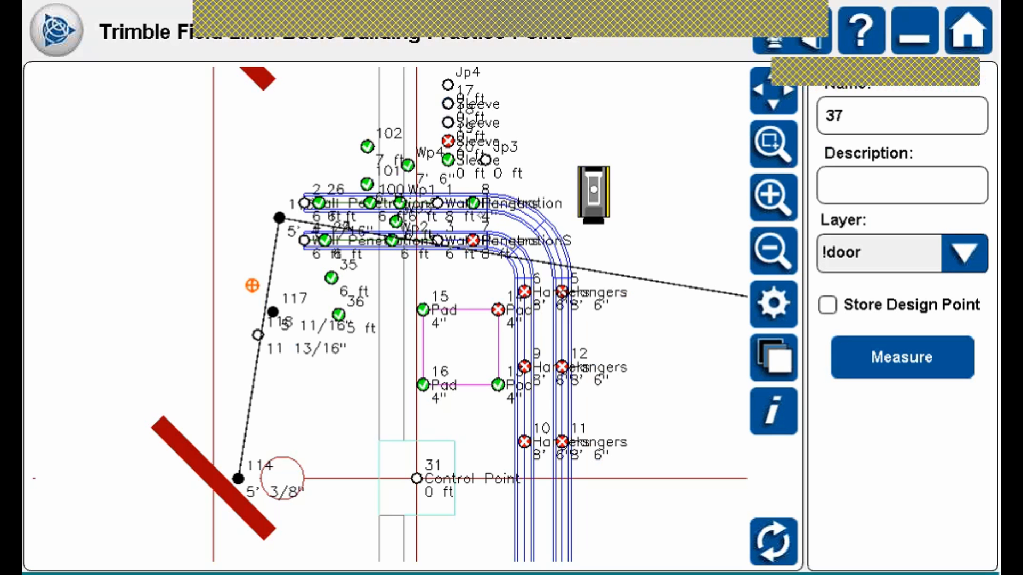
# Keep layer !door, leave Store Design Point off, and measure door point 37.
pyautogui.click(964, 253)
pyautogui.click(968, 253)
pyautogui.click(828, 304)
pyautogui.click(830, 300)
pyautogui.click(832, 305)
pyautogui.click(827, 304)
pyautogui.click(902, 357)
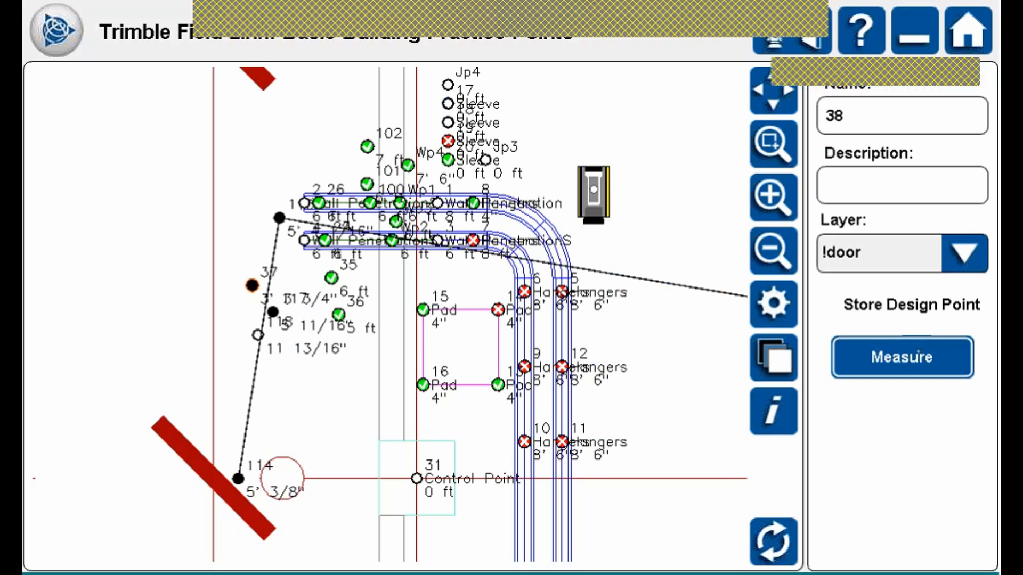
# Zoom in on point 37, check its coordinates (X -3.387, Y 42.150, Z 3.314 ft), then zoom out.
pyautogui.click(773, 144)
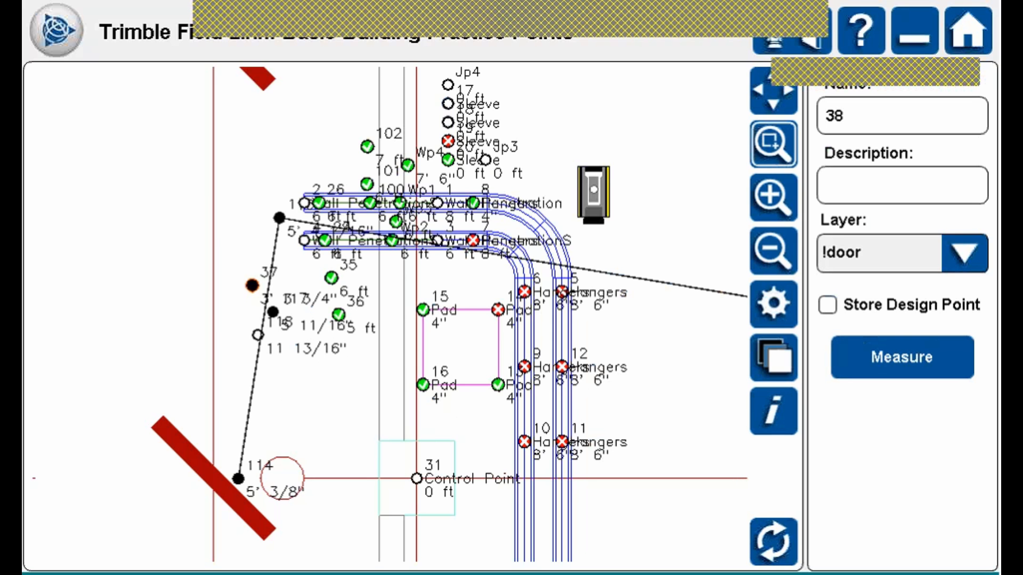
pyautogui.moveTo(208, 237); pyautogui.dragTo(325, 353)
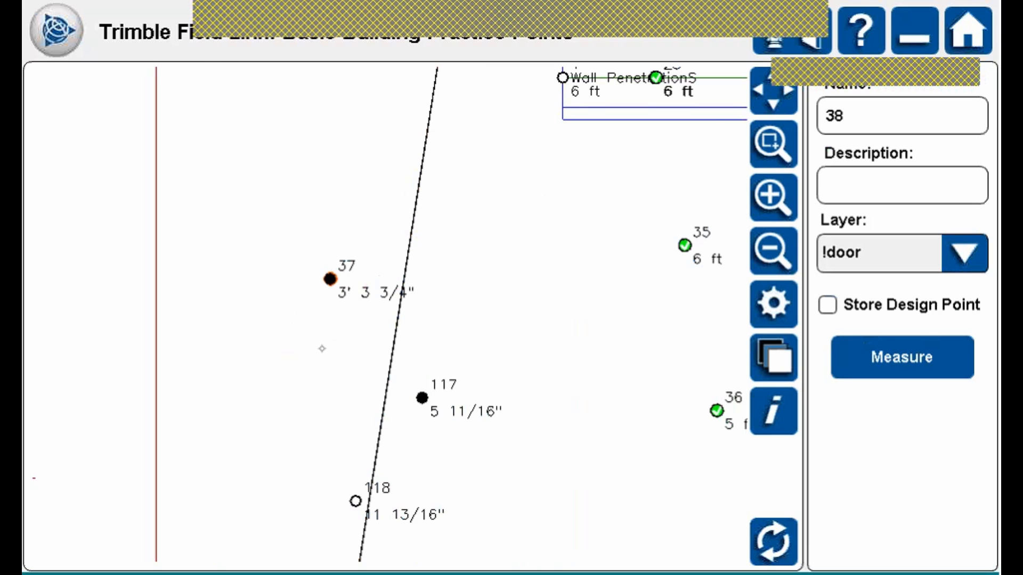
pyautogui.click(780, 404)
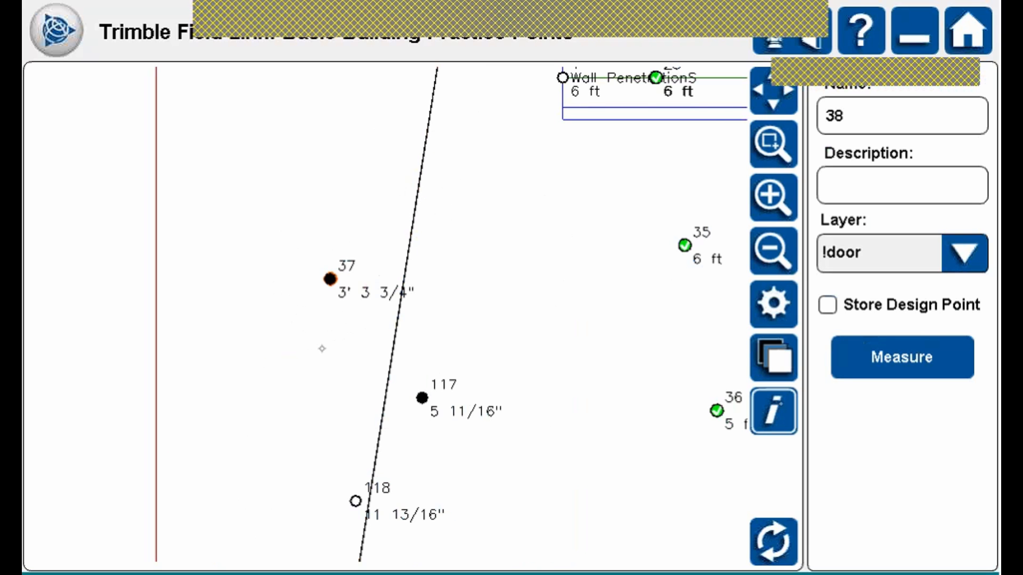
pyautogui.click(336, 274)
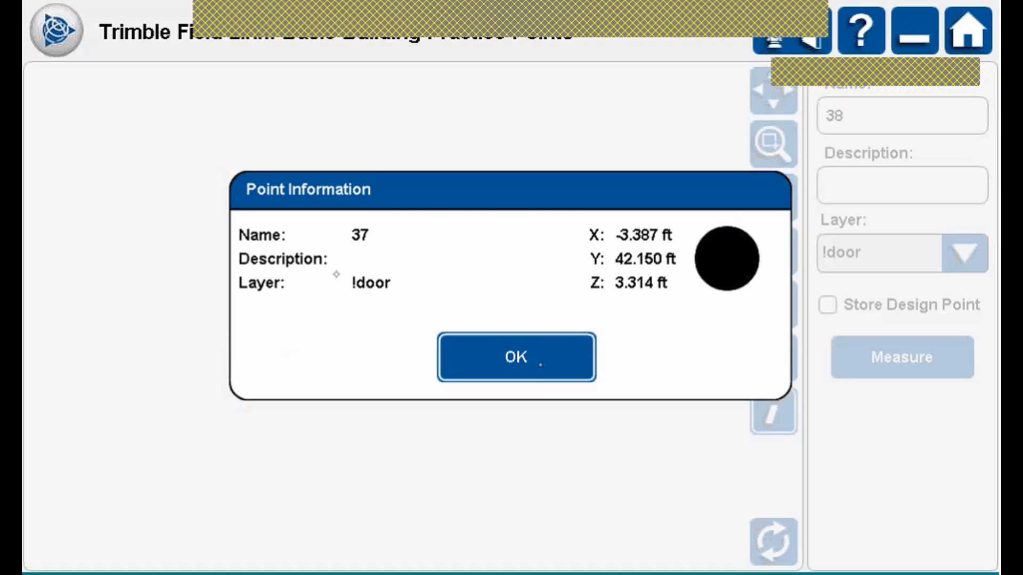
pyautogui.click(540, 364)
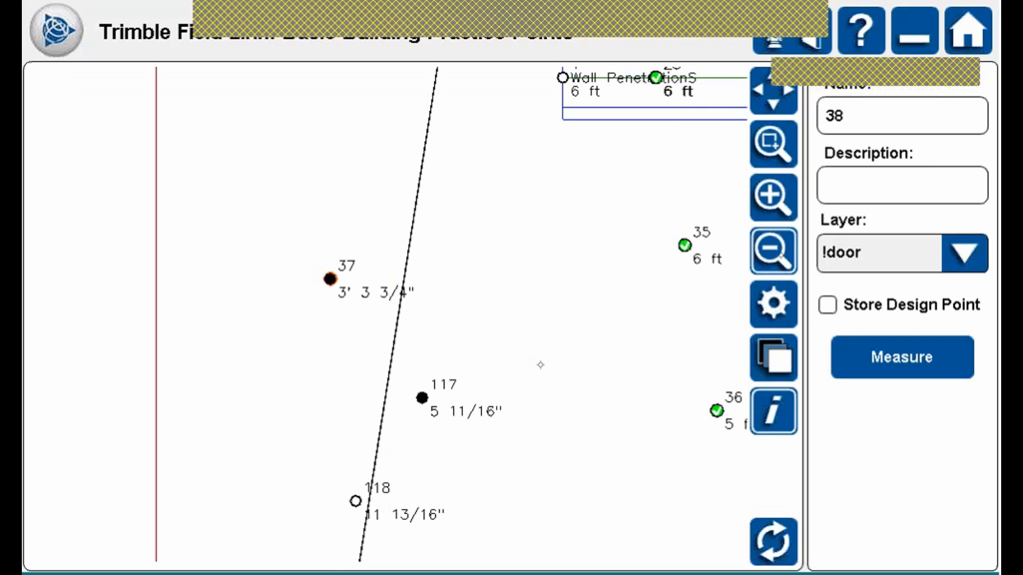
pyautogui.click(782, 256)
pyautogui.click(772, 251)
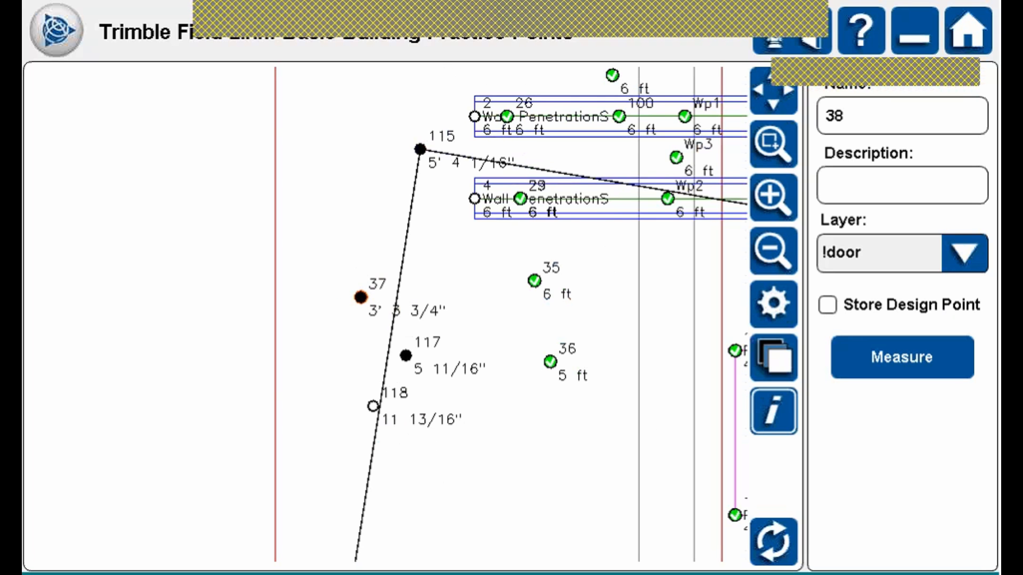
# Turn on Store Design Point, target point 37, measure point 38, and zoom in on it.
pyautogui.click(842, 306)
pyautogui.click(358, 281)
pyautogui.click(901, 357)
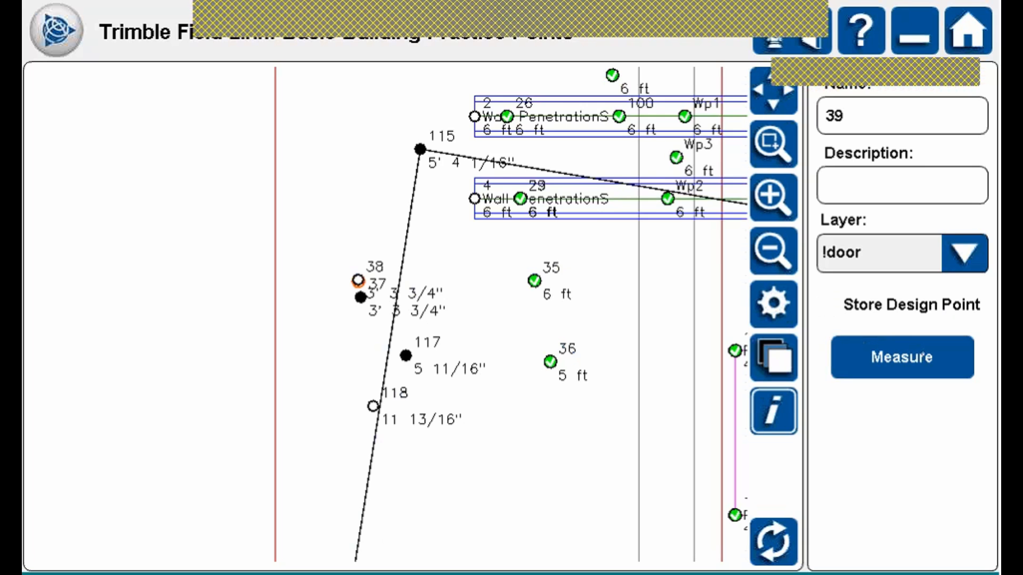
pyautogui.moveTo(397, 320); pyautogui.dragTo(462, 385)
pyautogui.click(774, 145)
pyautogui.moveTo(397, 321); pyautogui.dragTo(485, 372)
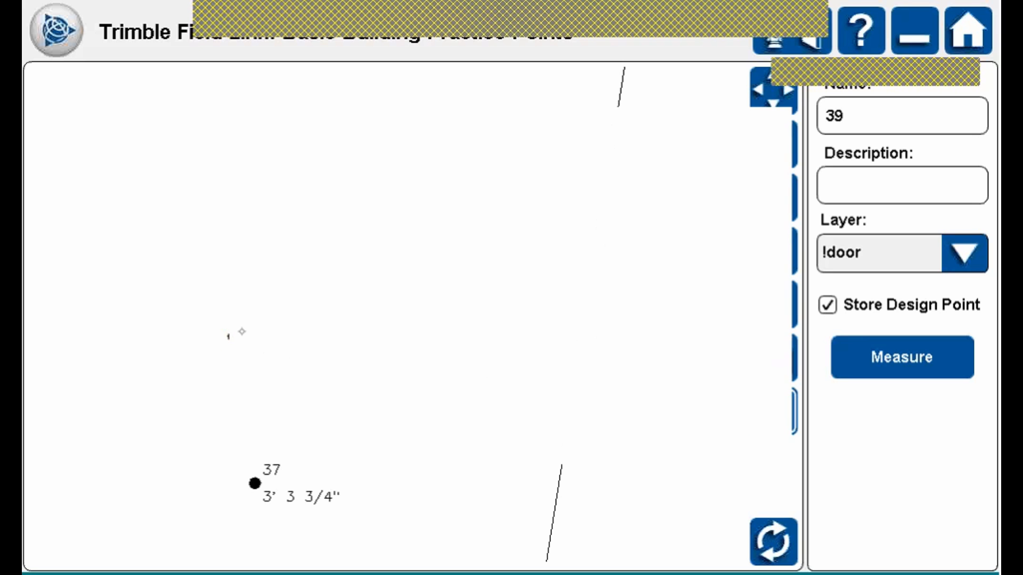
# Check point 38's coordinates (X -3.417, Y 42.364, Z 3.313 ft), then bring up the main menu.
pyautogui.click(233, 336)
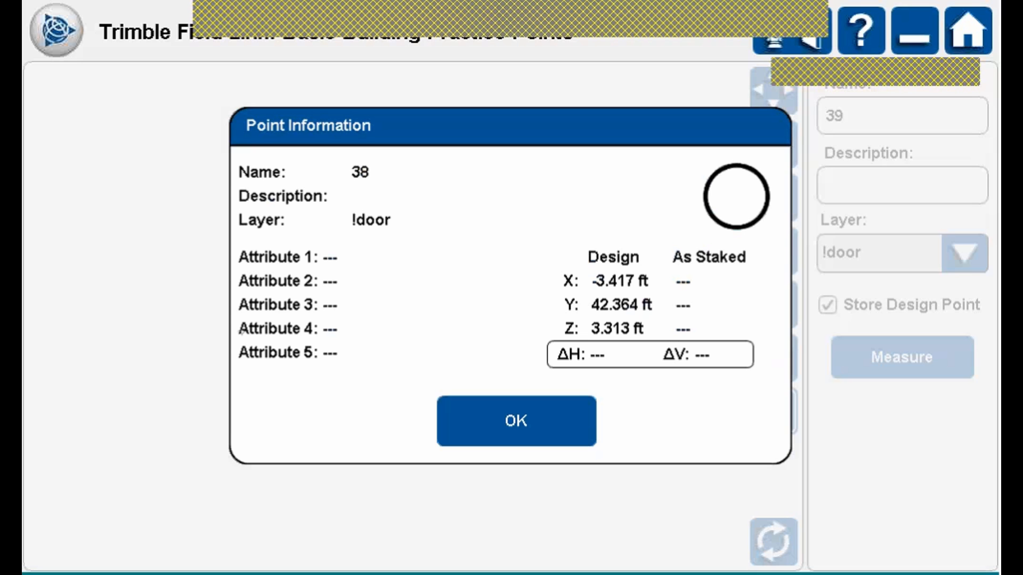
pyautogui.click(514, 416)
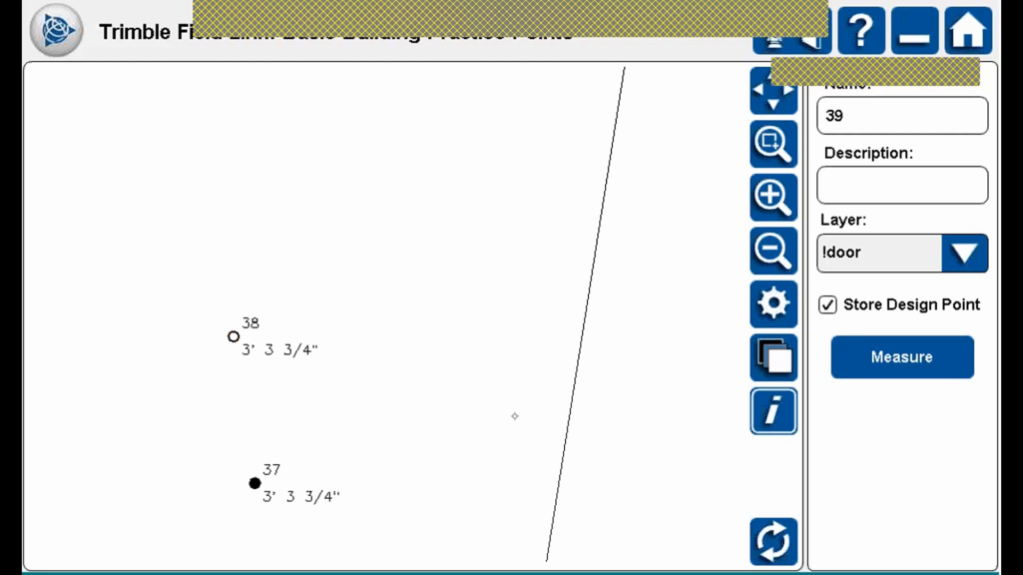
pyautogui.click(831, 306)
pyautogui.click(832, 306)
pyautogui.click(791, 409)
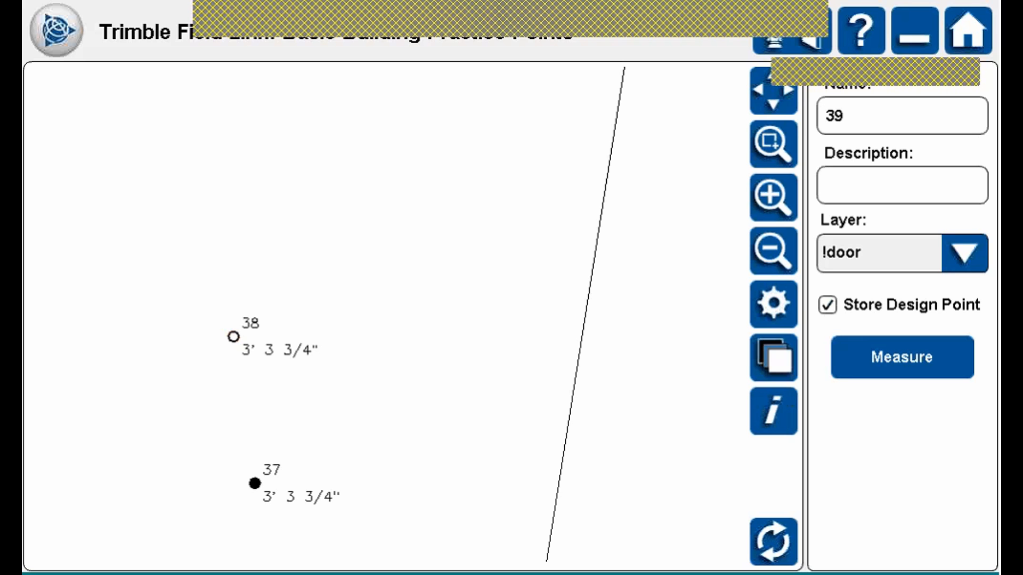
pyautogui.click(80, 67)
# Start a new line for point 39 on layer !Wall in Line collection mode.
pyautogui.click(450, 101)
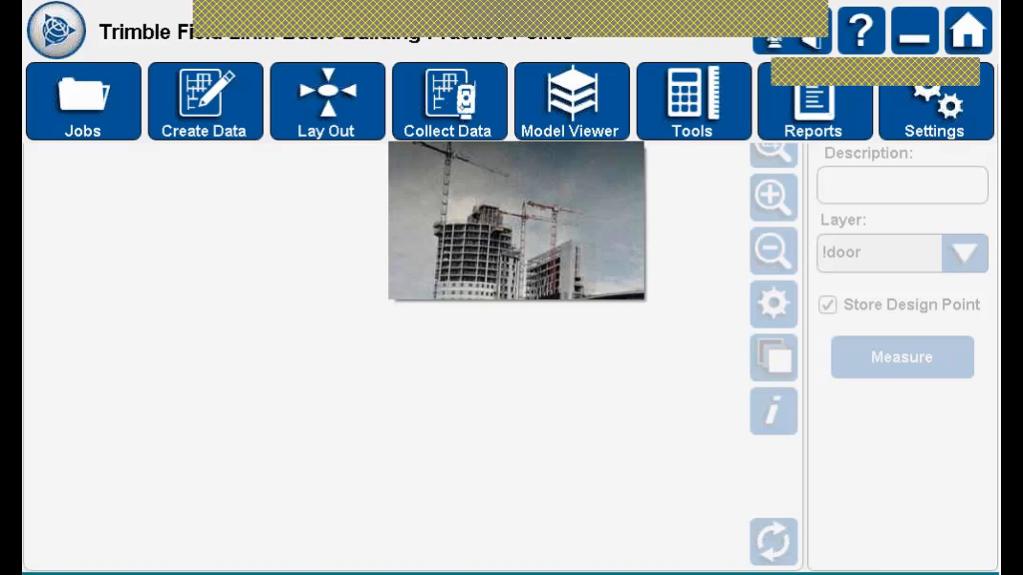
pyautogui.click(513, 260)
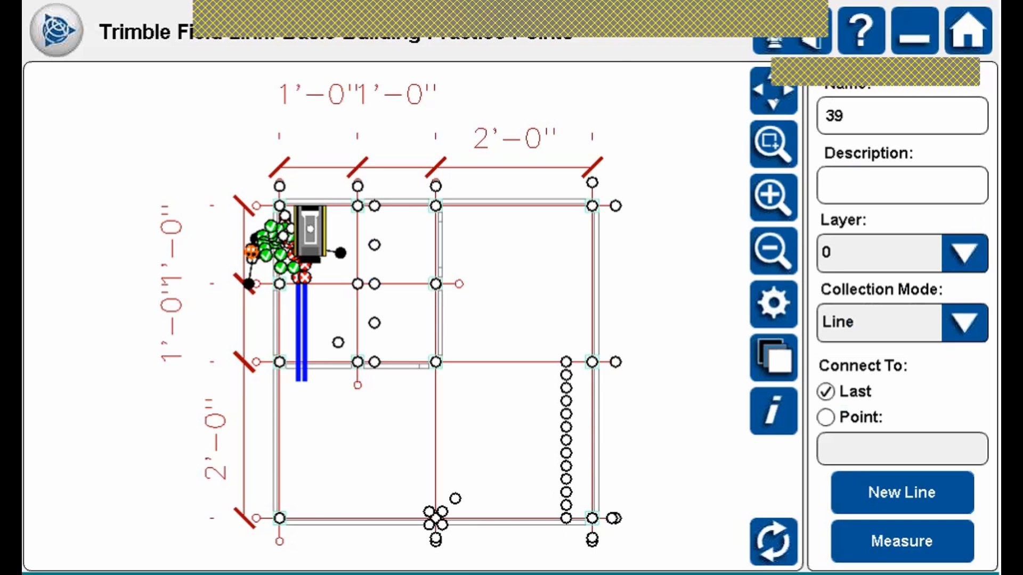
pyautogui.click(906, 491)
pyautogui.click(966, 253)
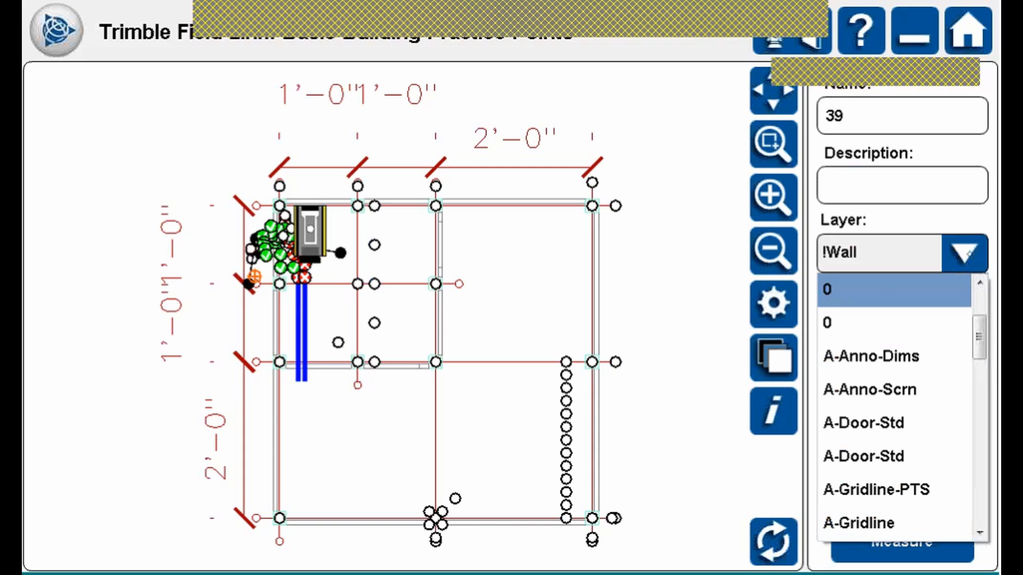
pyautogui.click(867, 323)
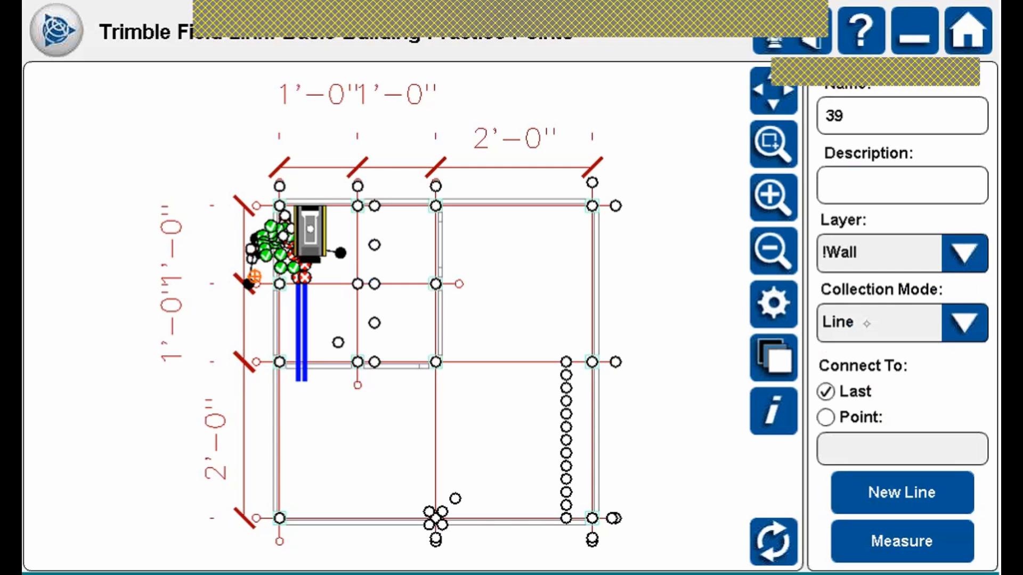
pyautogui.click(965, 322)
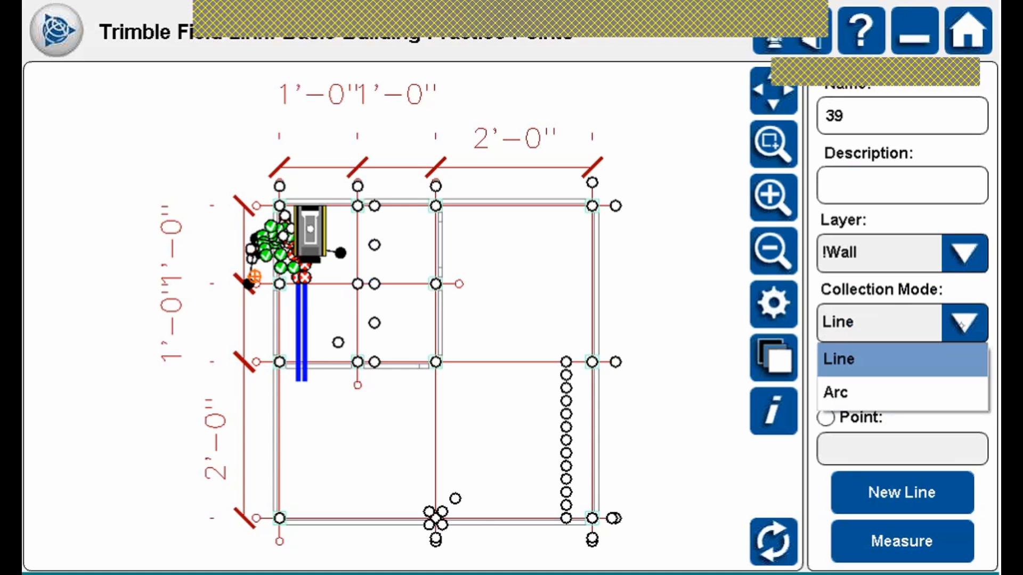
pyautogui.click(962, 324)
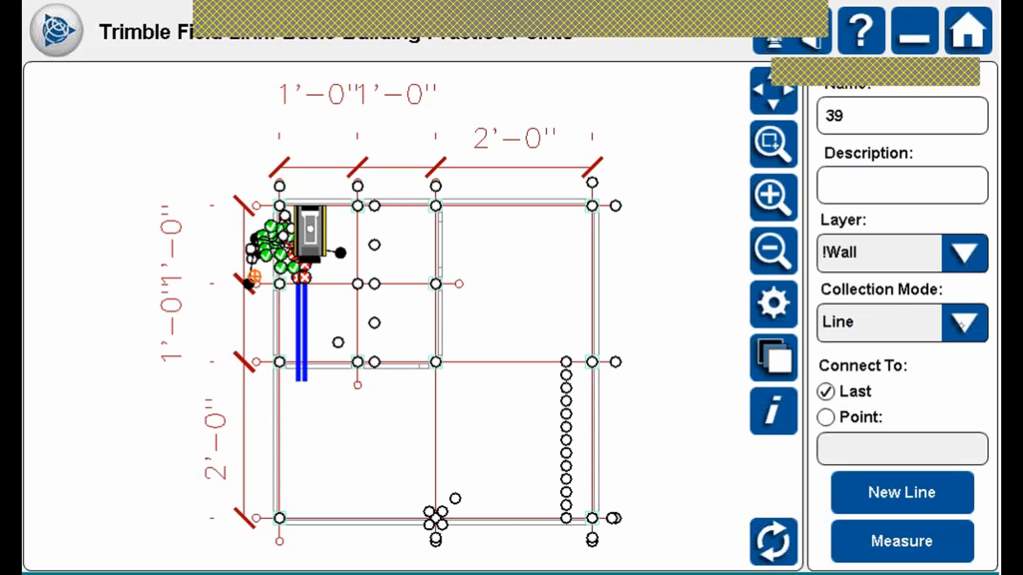
# Measure wall points 39, 40 and 41, then dismiss the level warning and Level & Temp panel.
pyautogui.click(902, 542)
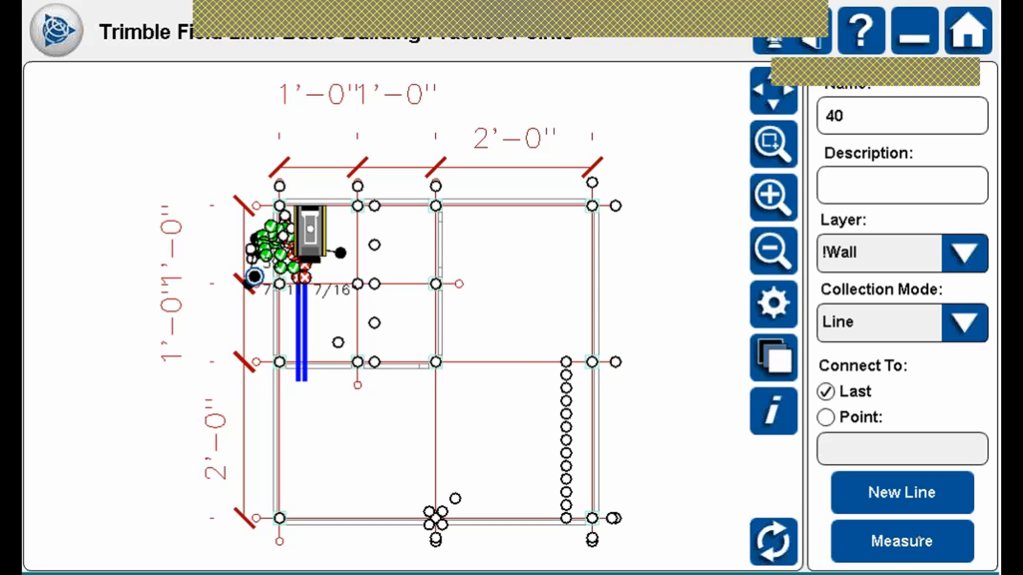
pyautogui.click(918, 539)
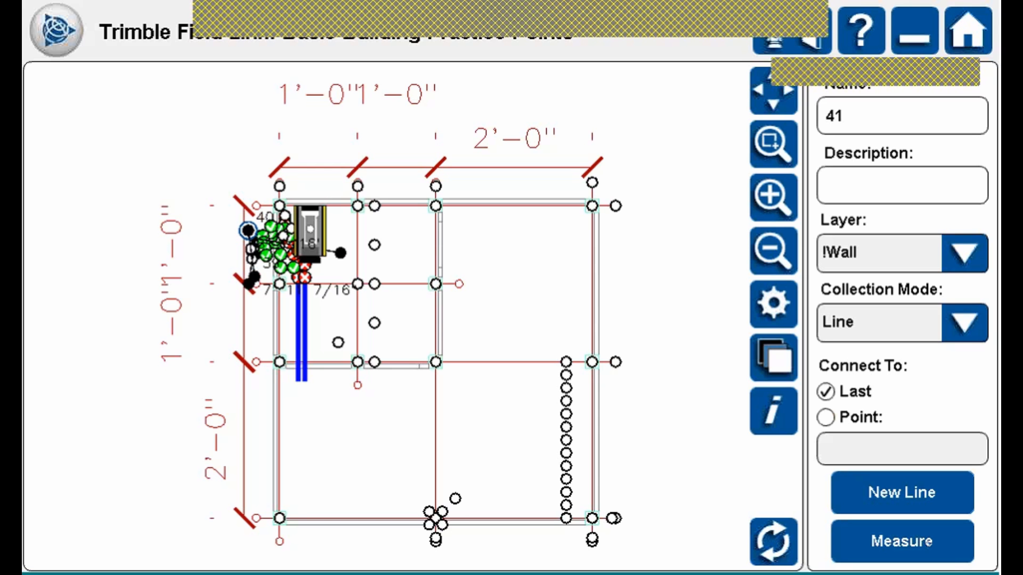
pyautogui.click(918, 549)
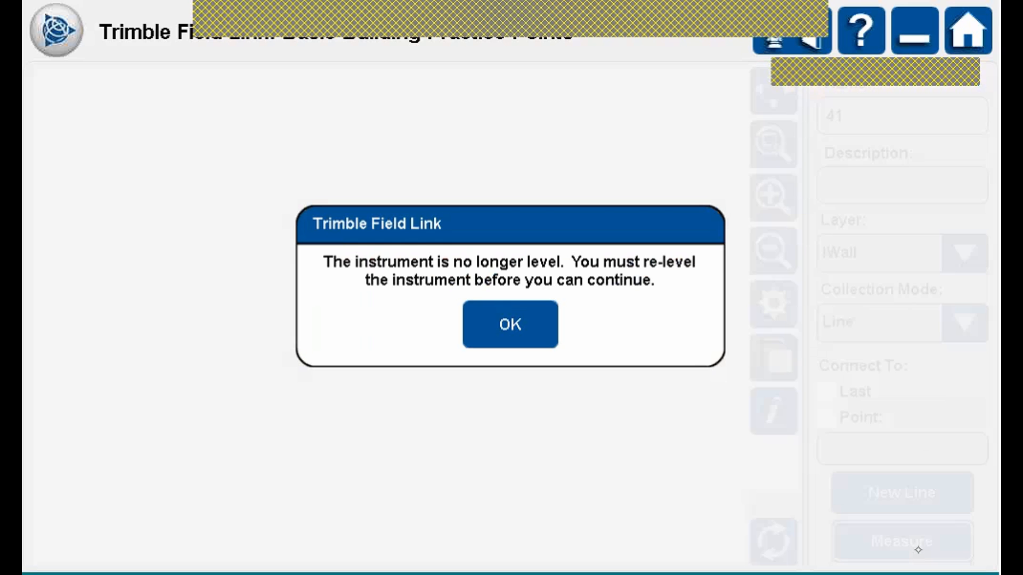
pyautogui.click(544, 320)
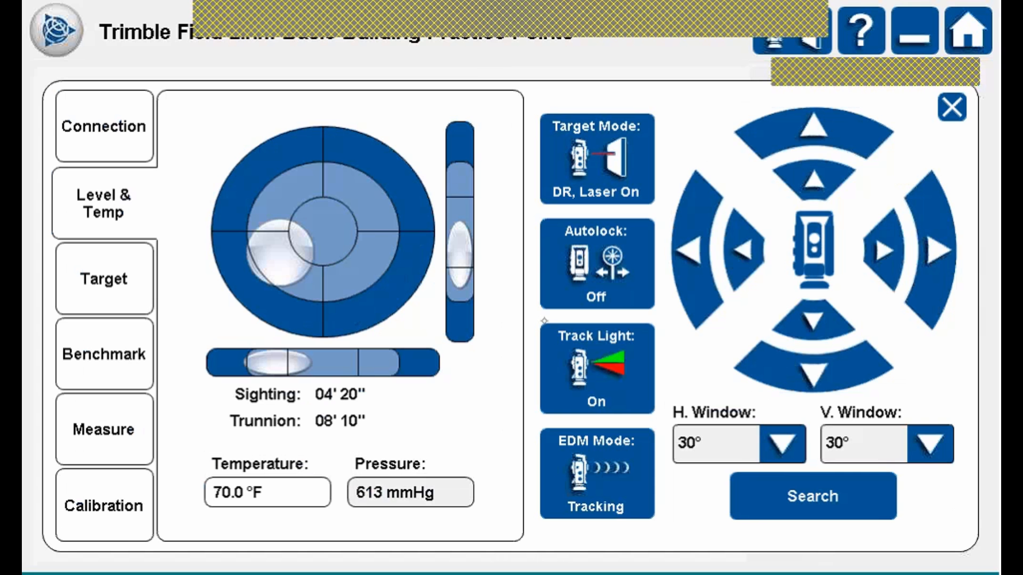
pyautogui.click(952, 107)
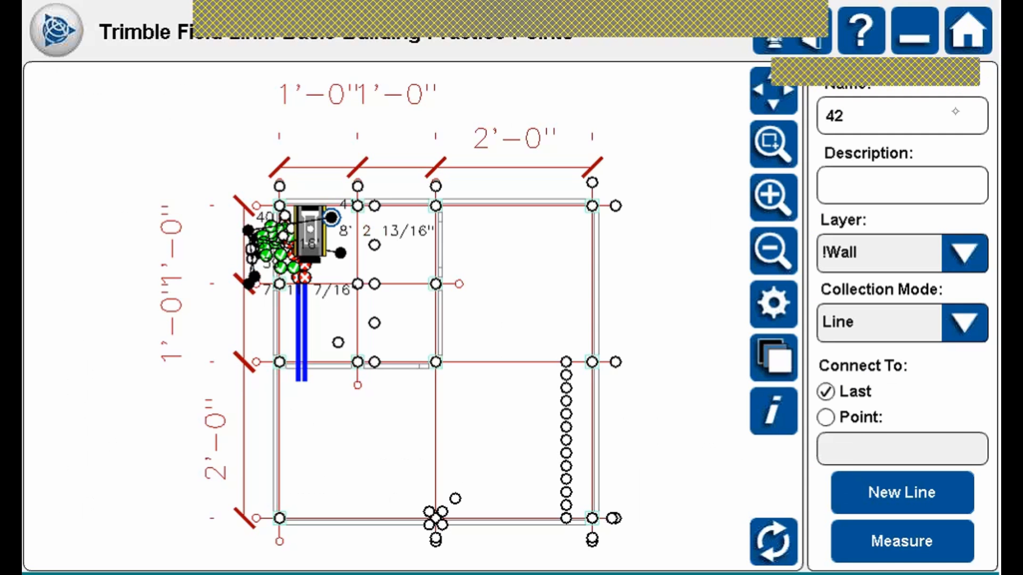
# Zoom into the upper-left wall points and make the next point connect to point 41.
pyautogui.click(773, 144)
pyautogui.moveTo(201, 206); pyautogui.dragTo(385, 285)
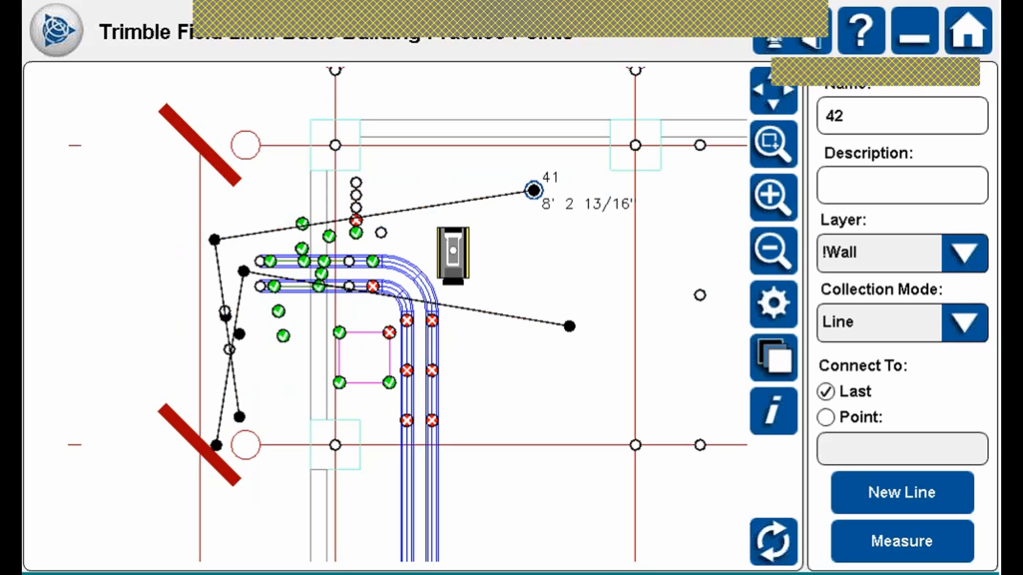
pyautogui.click(826, 417)
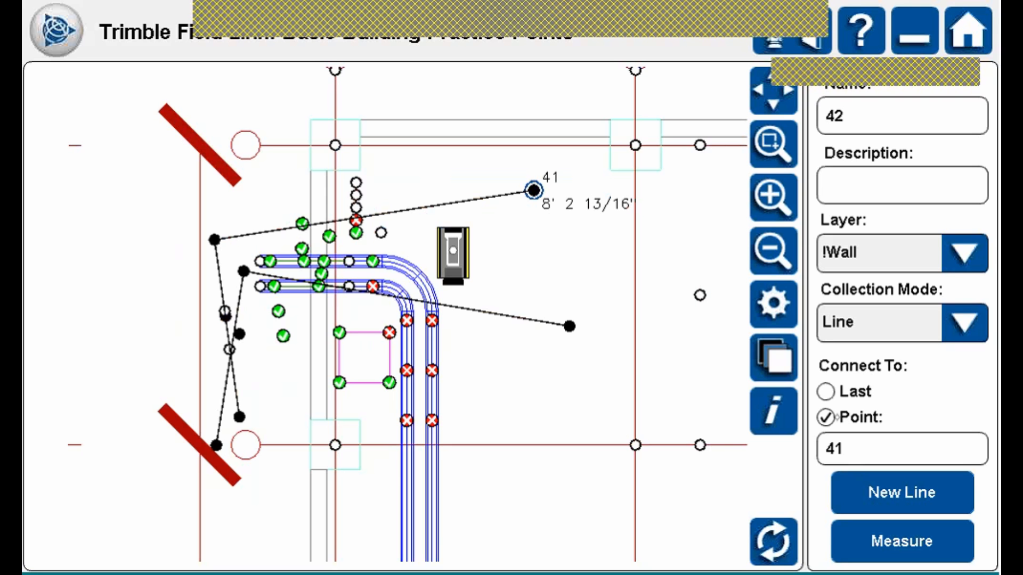
pyautogui.click(62, 37)
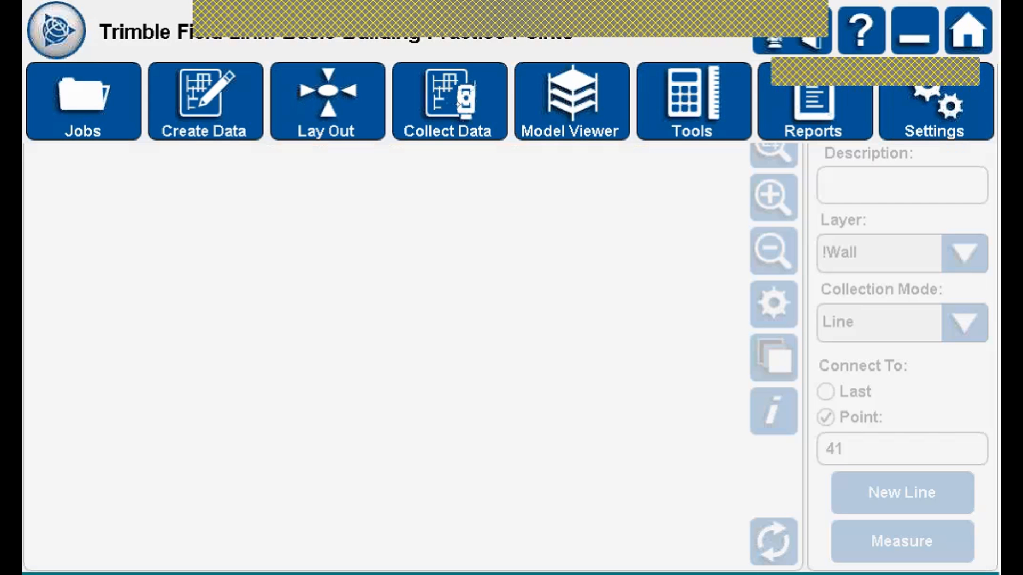
# Review the Point Manager list (98 points, 8 measured), then return to the home screen.
pyautogui.click(458, 104)
pyautogui.click(206, 102)
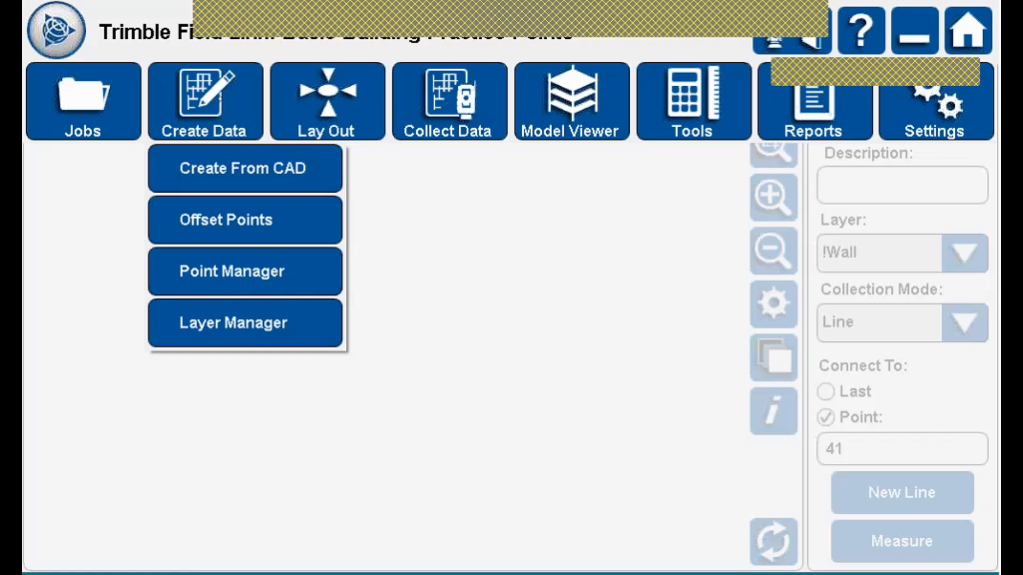
pyautogui.click(243, 272)
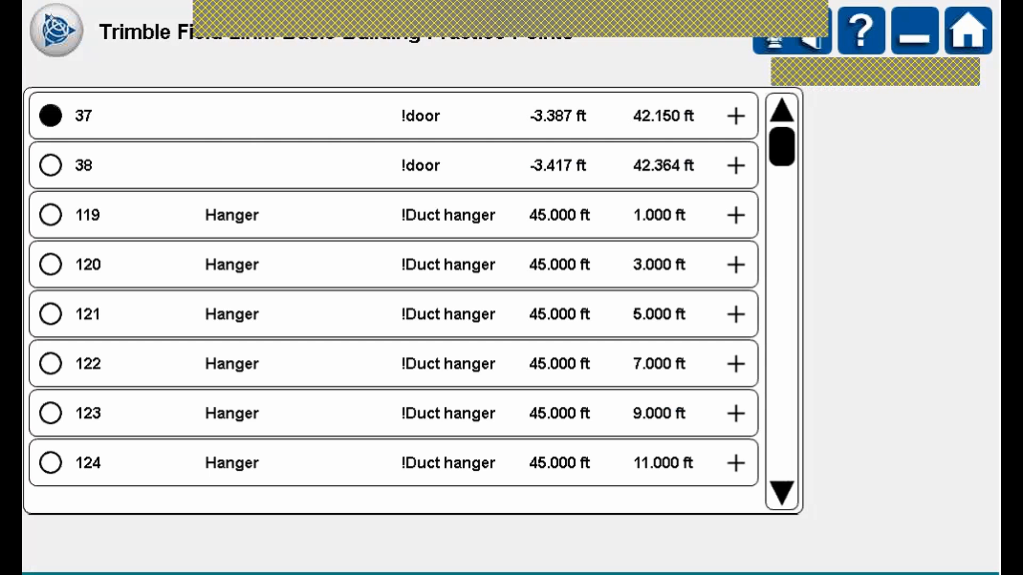
pyautogui.click(57, 30)
pyautogui.click(56, 30)
pyautogui.click(57, 29)
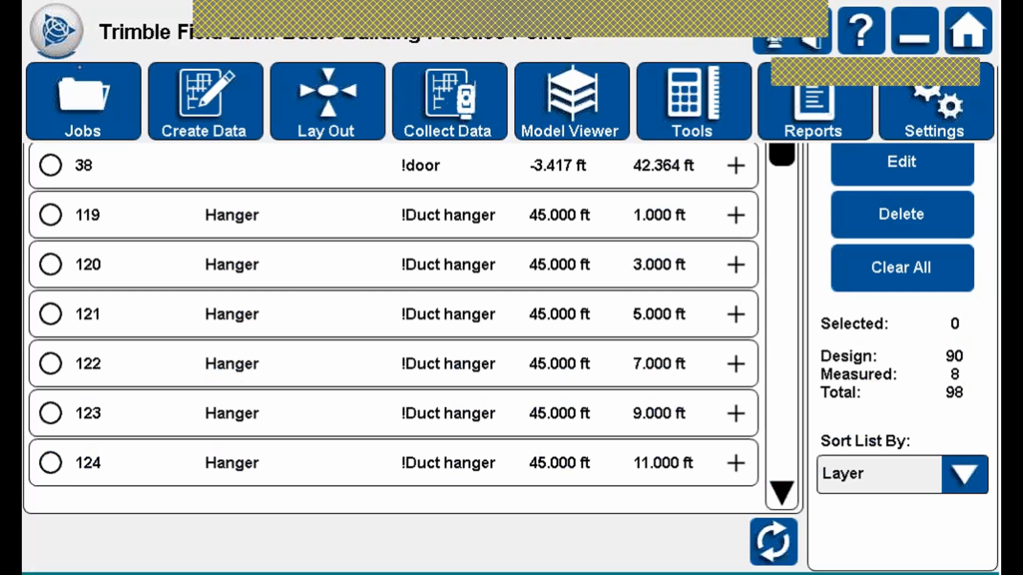
pyautogui.click(965, 29)
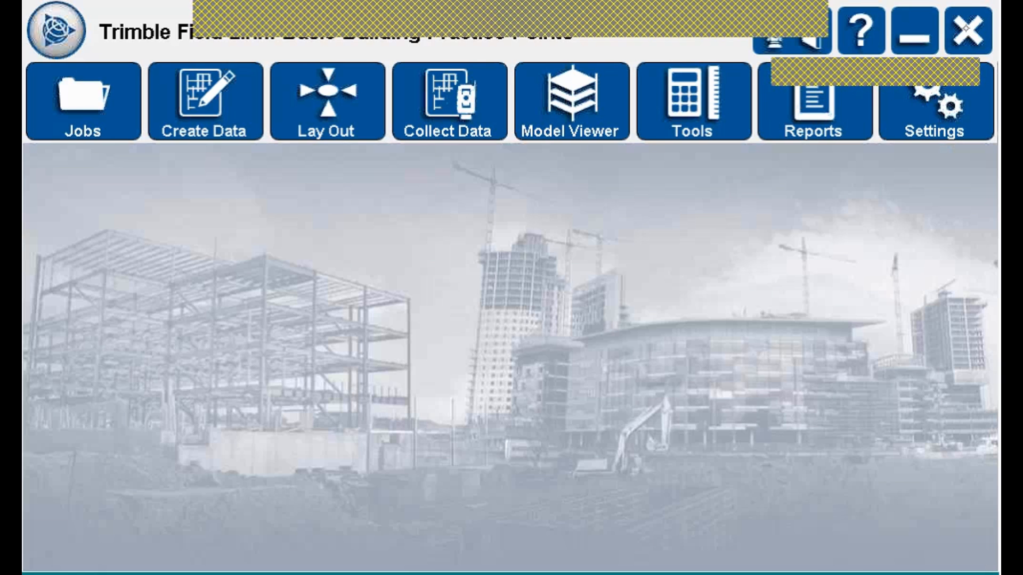
pyautogui.click(57, 29)
pyautogui.click(56, 30)
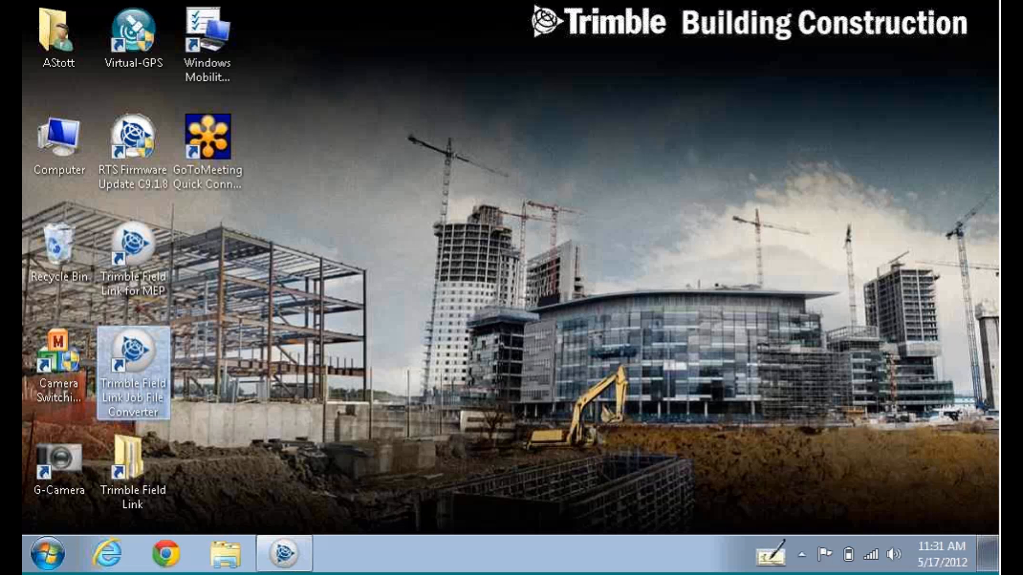
# Launch the Job File Converter, look it over, and close it without converting a job.
pyautogui.doubleClick(126, 334)
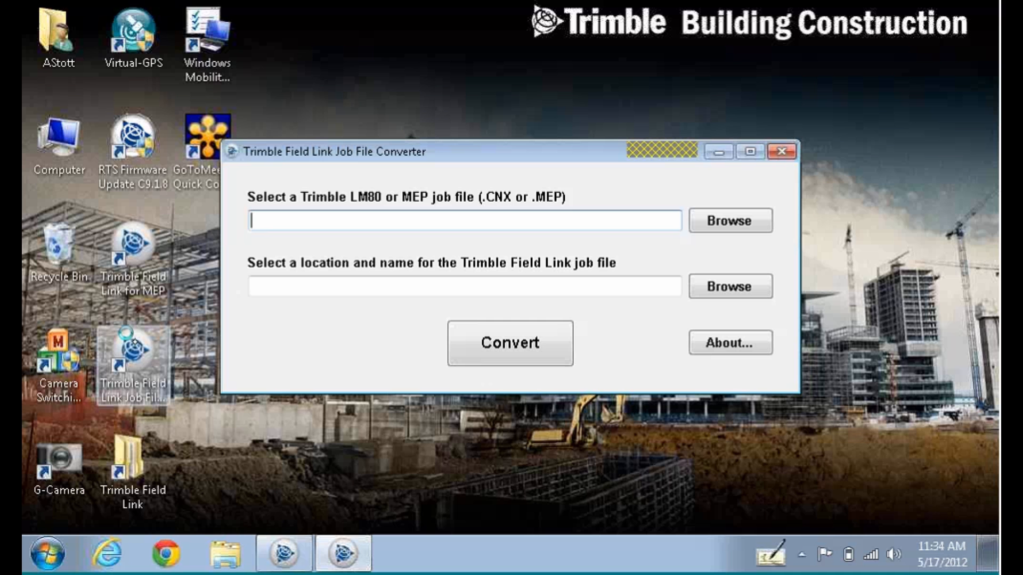
pyautogui.click(781, 152)
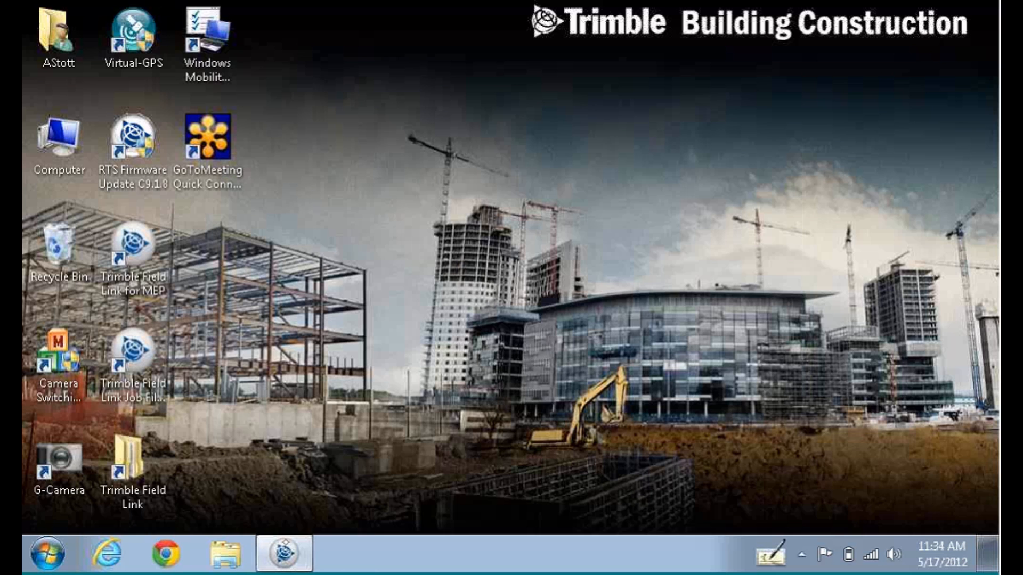
# Restore Field Link from the taskbar and open Settings to view its units and format.
pyautogui.click(284, 553)
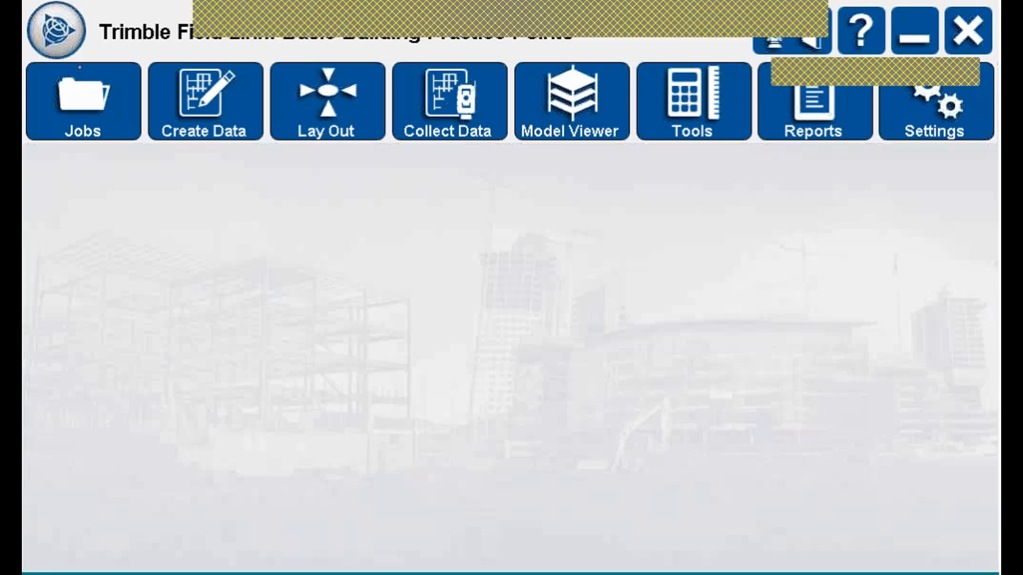
pyautogui.click(950, 112)
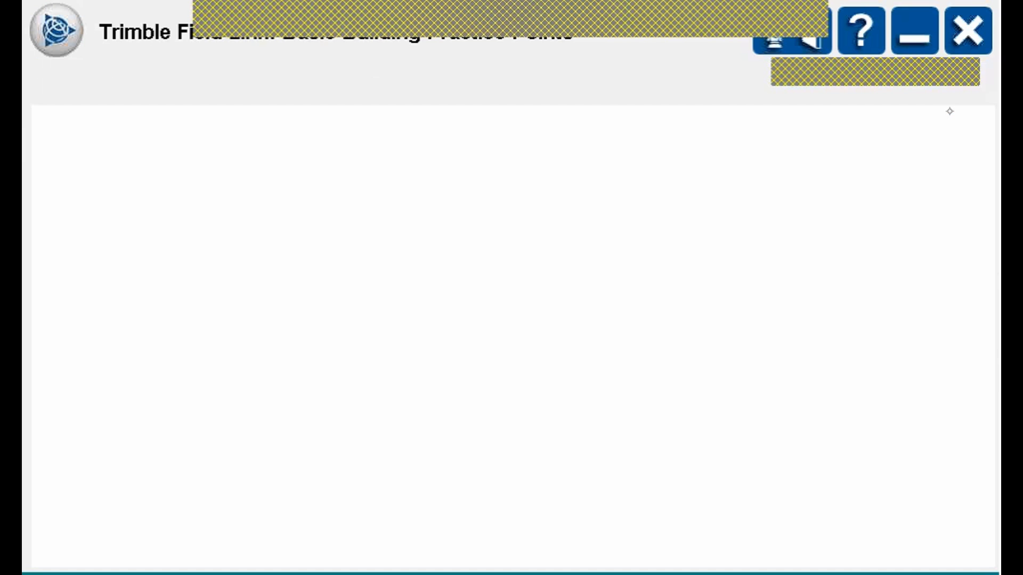